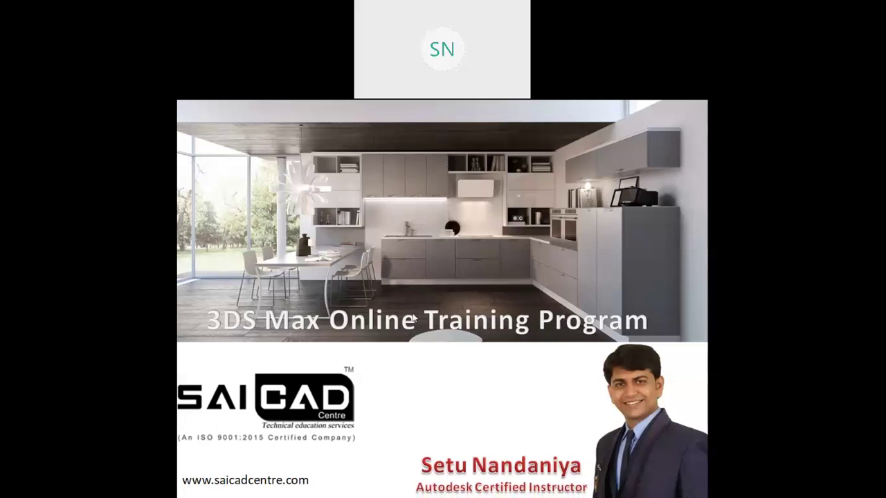
- Dismiss the welcome screen and maximize the Perspective viewport with Alt+W
key("alt+Tab")
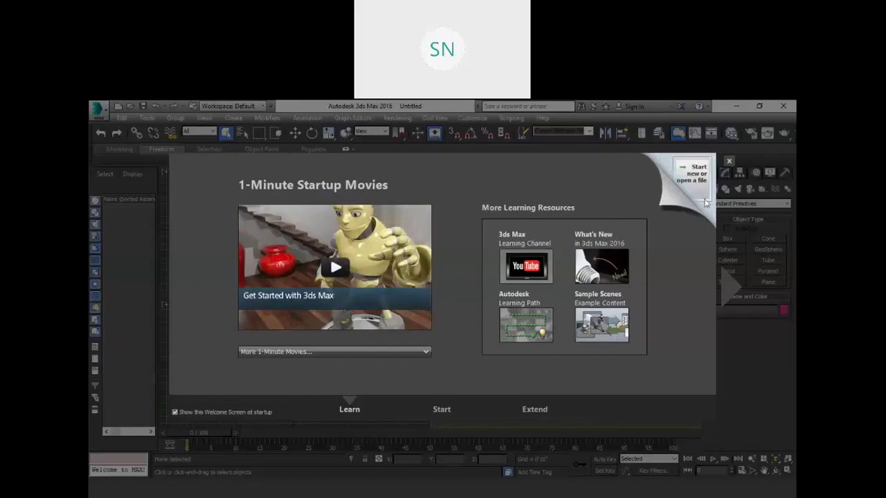
left_click(727, 160)
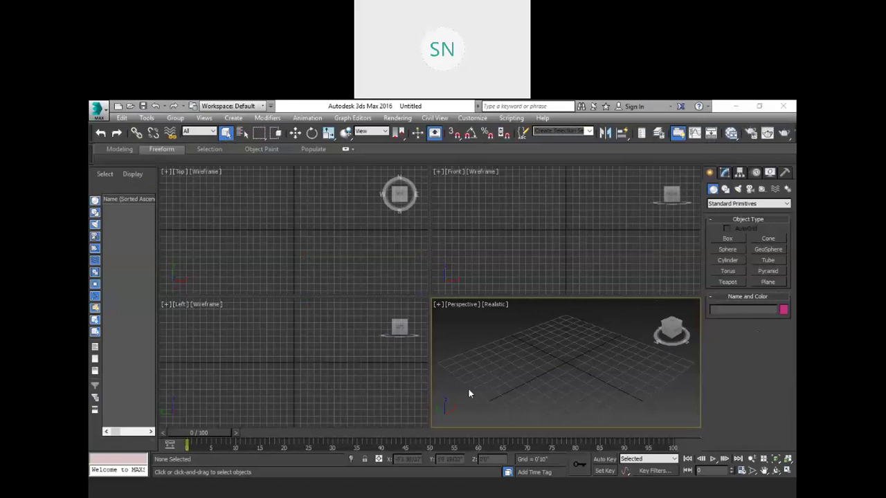
key("alt+w")
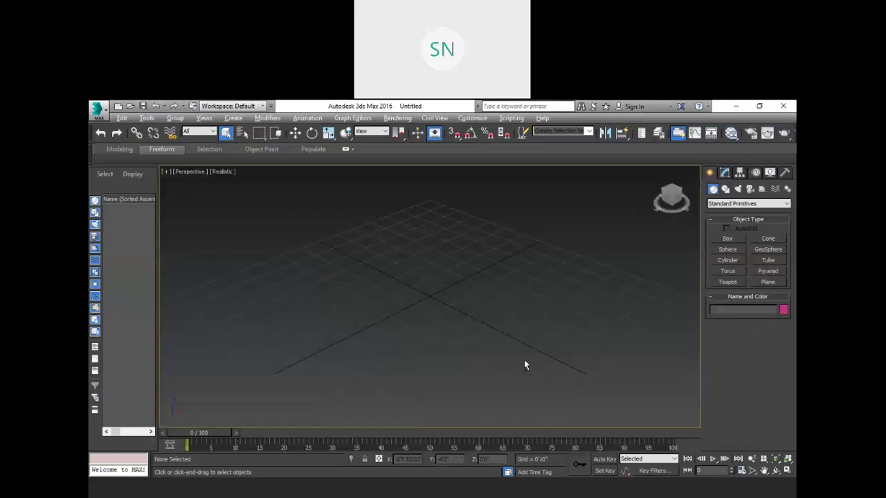
- Create a large ground plane and three teapots of different sizes standing on it
left_click(768, 282)
left_click_drag(173, 295, 687, 294)
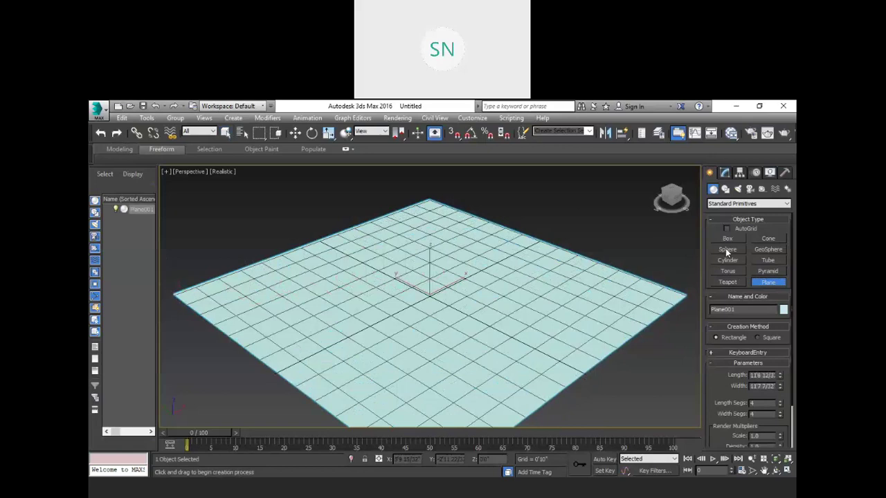
left_click(726, 282)
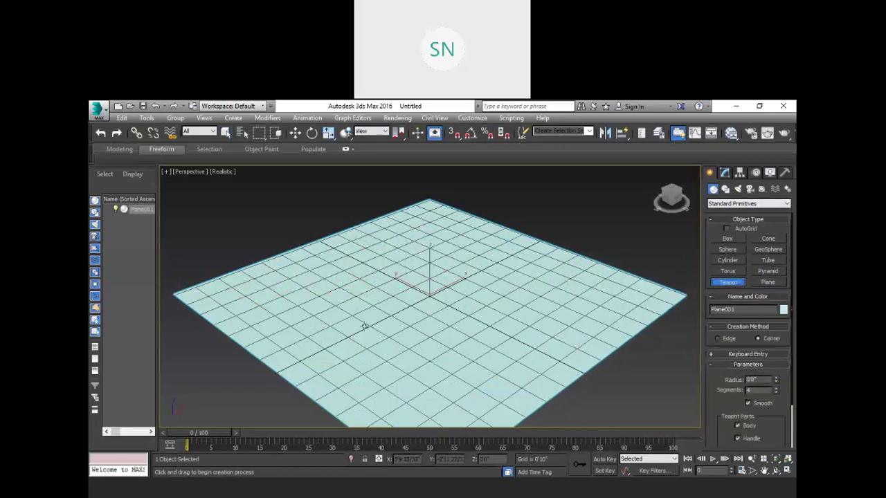
left_click_drag(315, 304, 460, 289)
left_click_drag(547, 296, 571, 317)
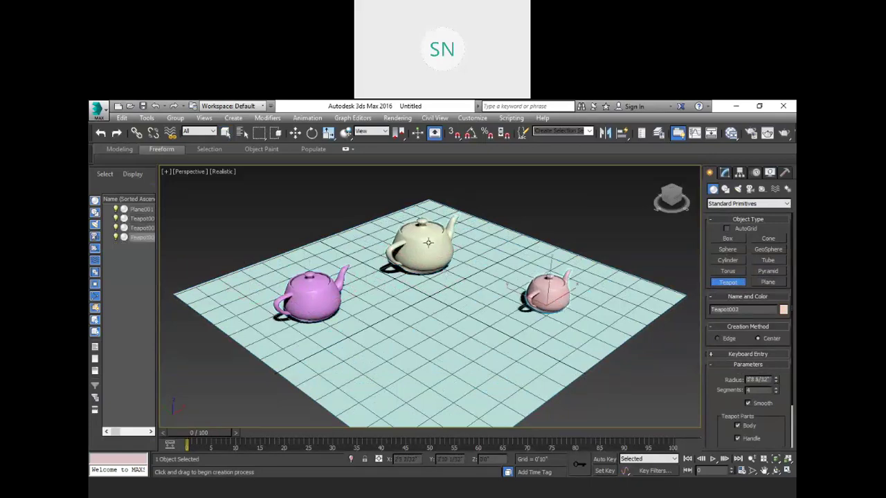
right_click(487, 211)
- Scale up the cream teapot and reposition the cream, pink and magenta teapots on the plane
left_click(434, 249)
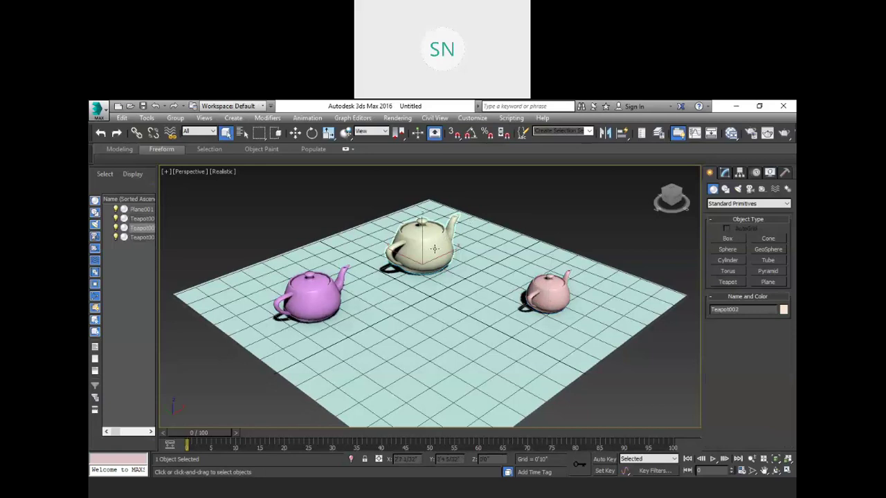
key("r")
mouse_move(434, 250)
left_mouse_down()
mouse_move(425, 237)
mouse_move(432, 257)
left_mouse_up()
key("w")
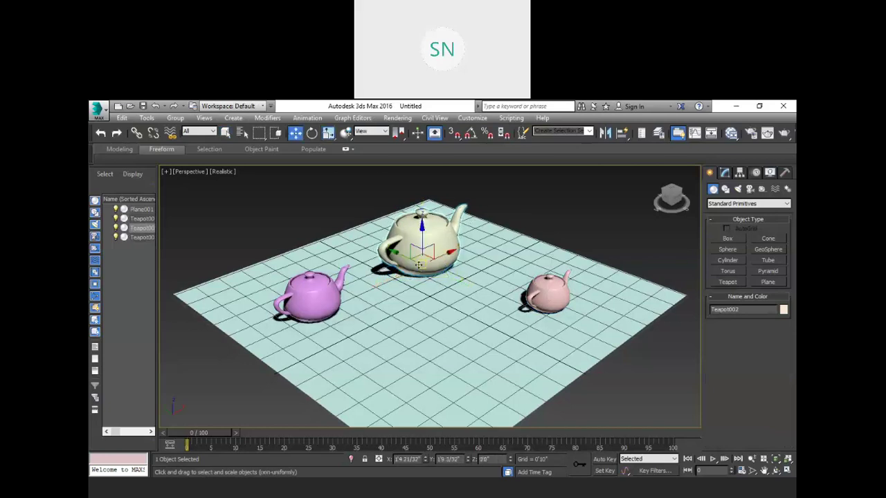
mouse_move(428, 255)
left_mouse_down()
mouse_move(437, 257)
mouse_move(432, 266)
left_mouse_up()
left_click(550, 301)
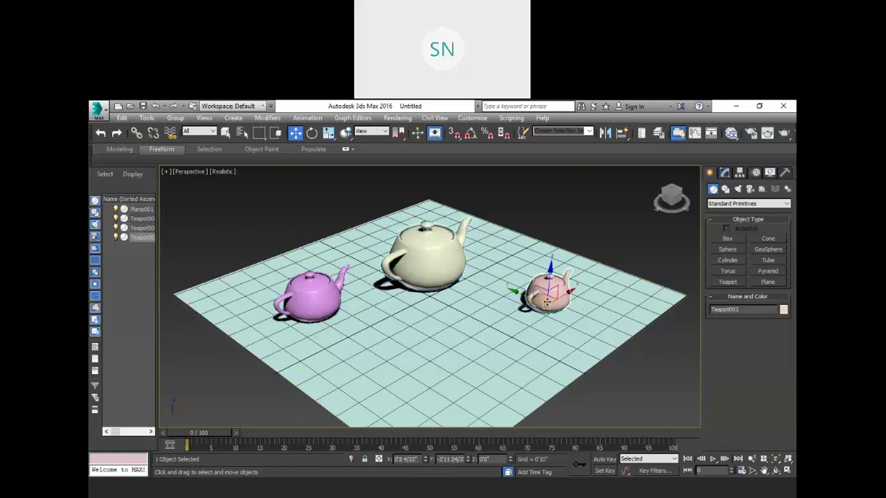
left_click_drag(543, 299, 512, 313)
left_click(322, 307)
left_click_drag(320, 305, 336, 333)
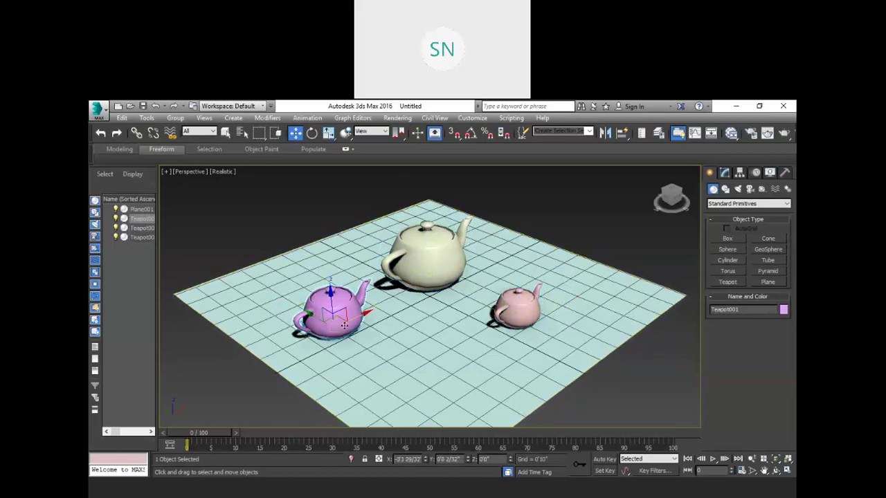
- Rotate the magenta, cream and pink teapots about Z to different angles, then deselect
key("e")
left_click_drag(344, 347, 363, 346)
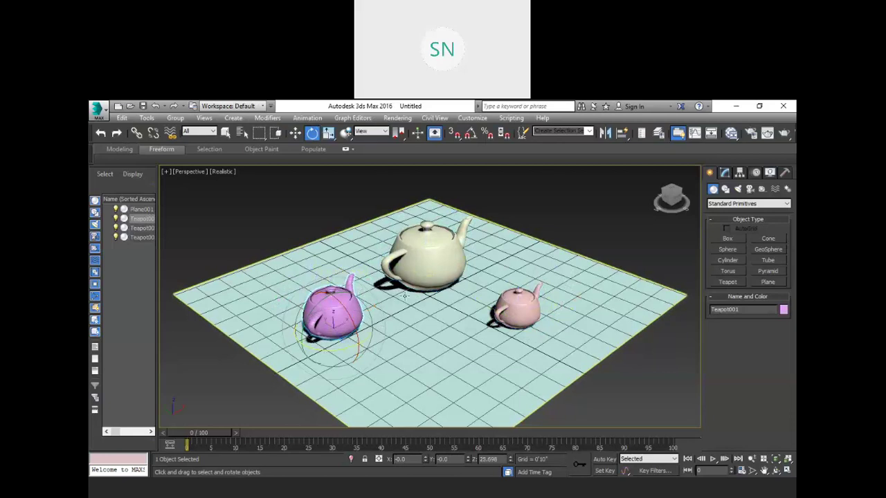
left_click(437, 284)
left_click_drag(444, 295, 400, 293)
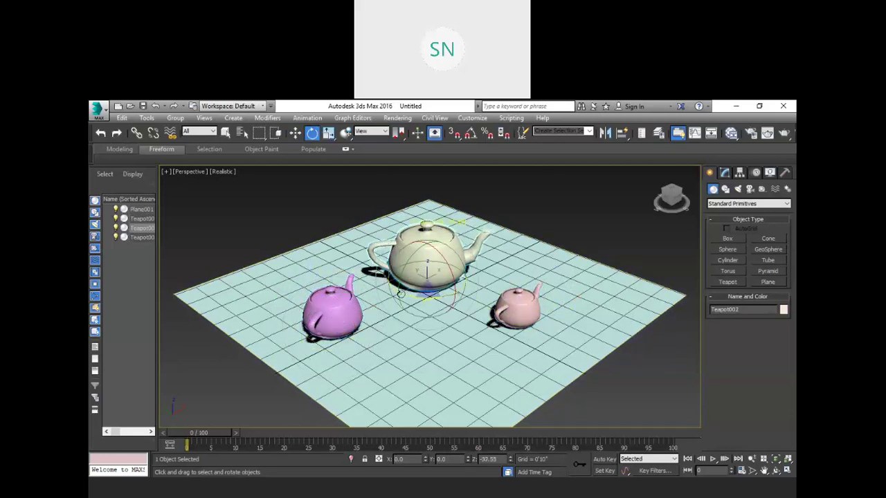
left_click(532, 319)
left_click_drag(509, 341, 599, 332)
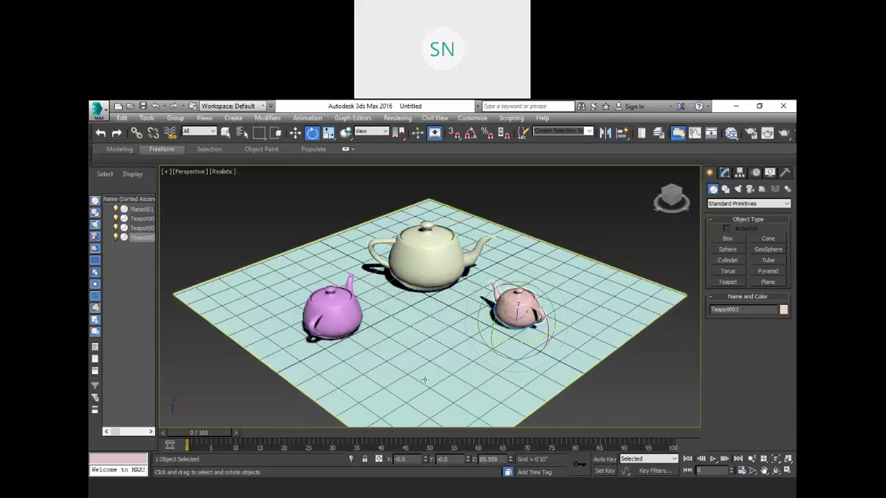
left_click(522, 211)
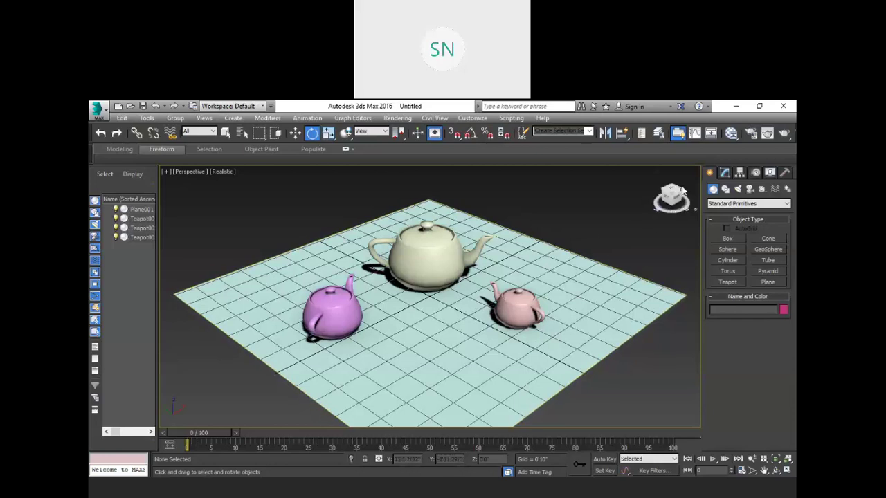
- Switch the Lights category to Standard and place an Omni light between the teapots
left_click(739, 189)
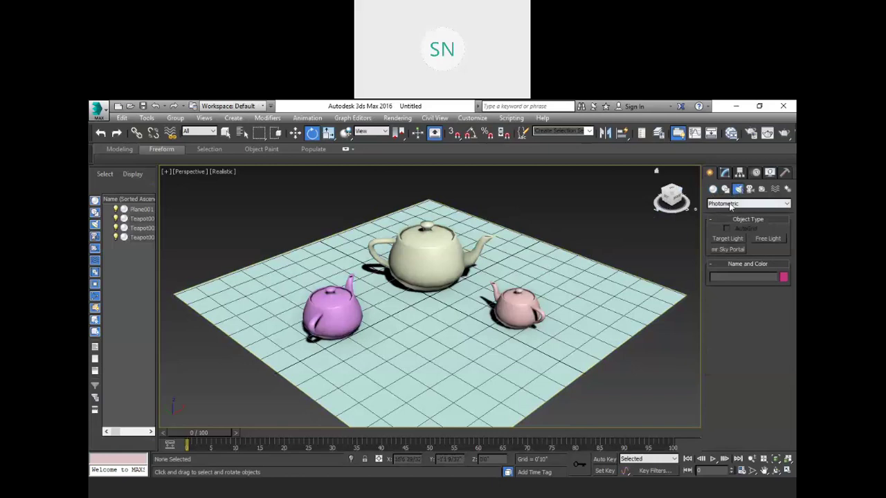
left_click(738, 204)
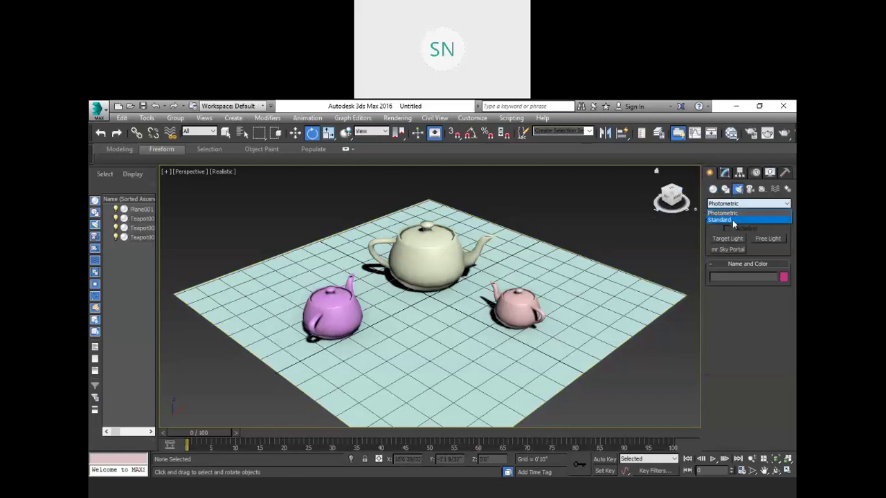
left_click(732, 219)
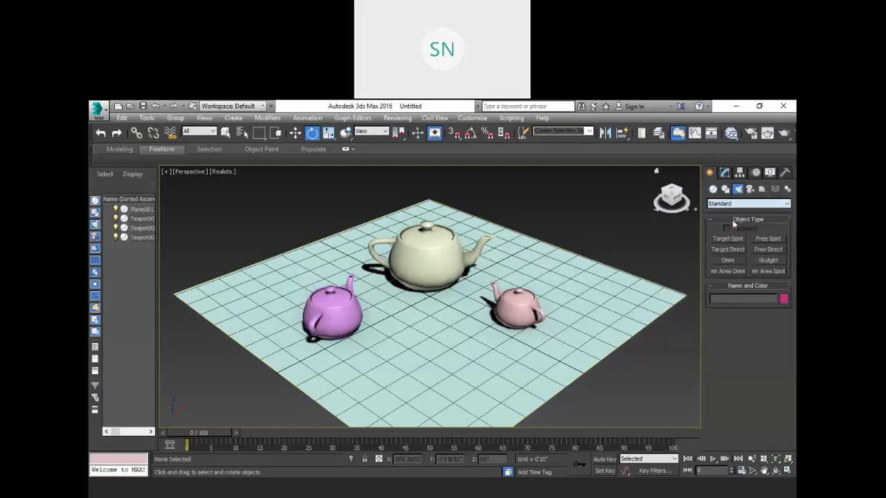
left_click(731, 260)
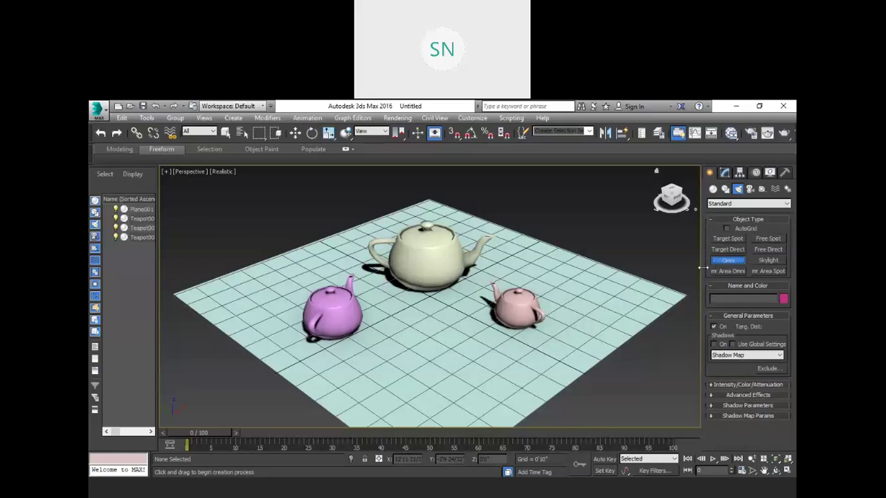
left_click(435, 321)
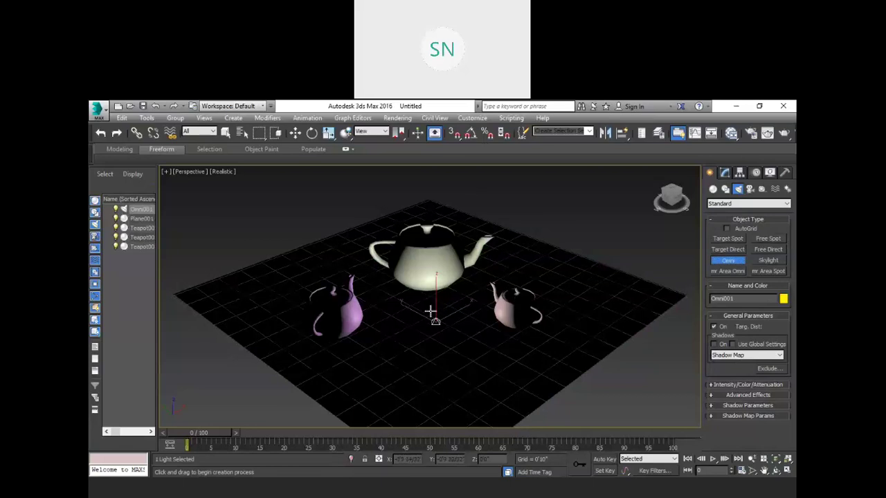
scroll(454, 332, "down", 3)
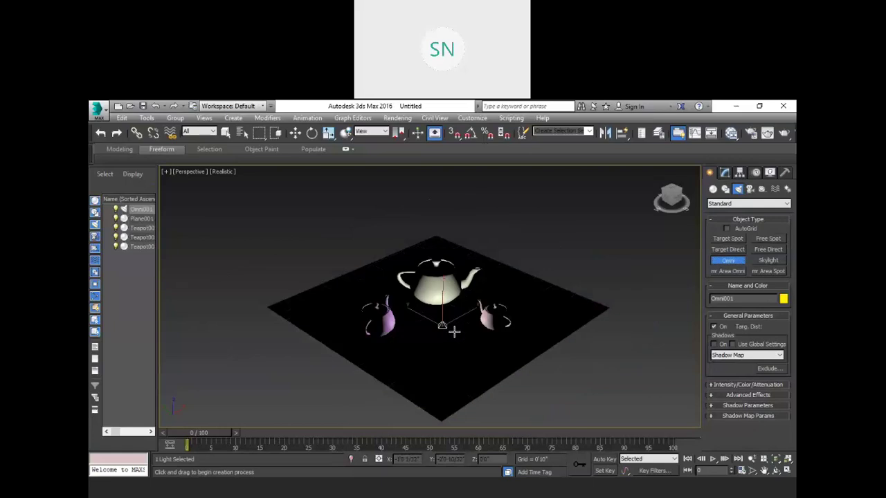
scroll(454, 331, "up", 3)
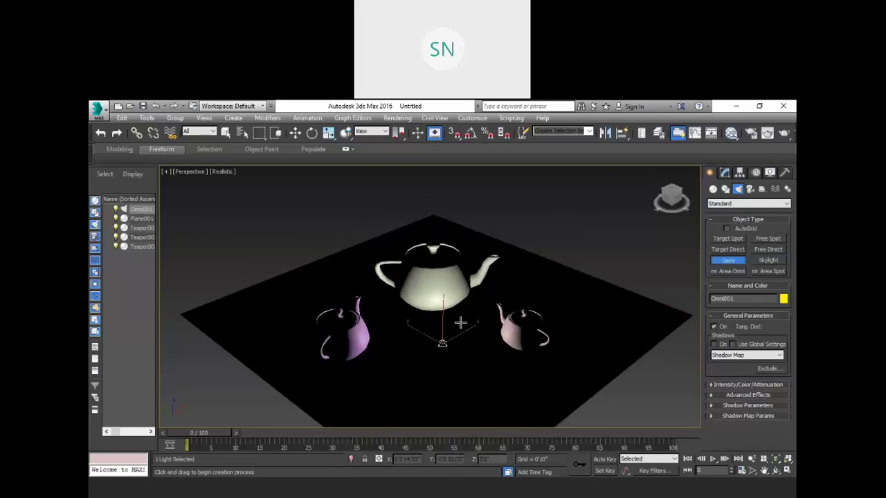
key("w")
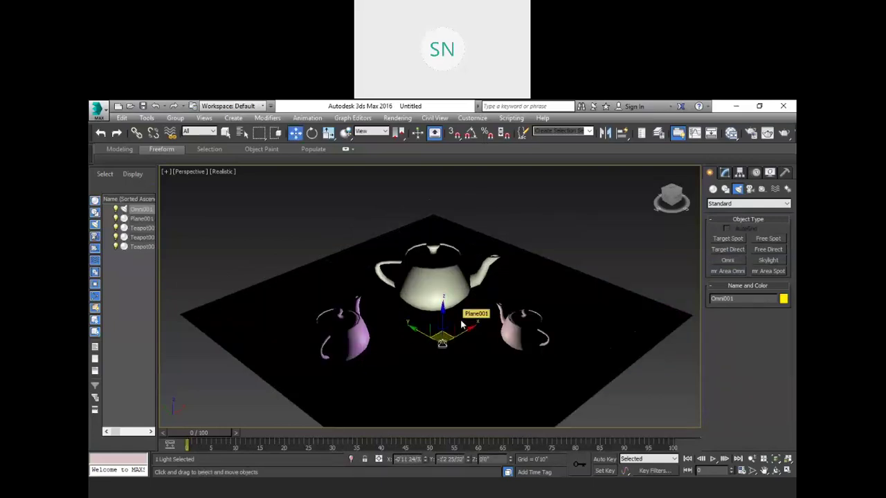
left_click_drag(443, 309, 454, 249)
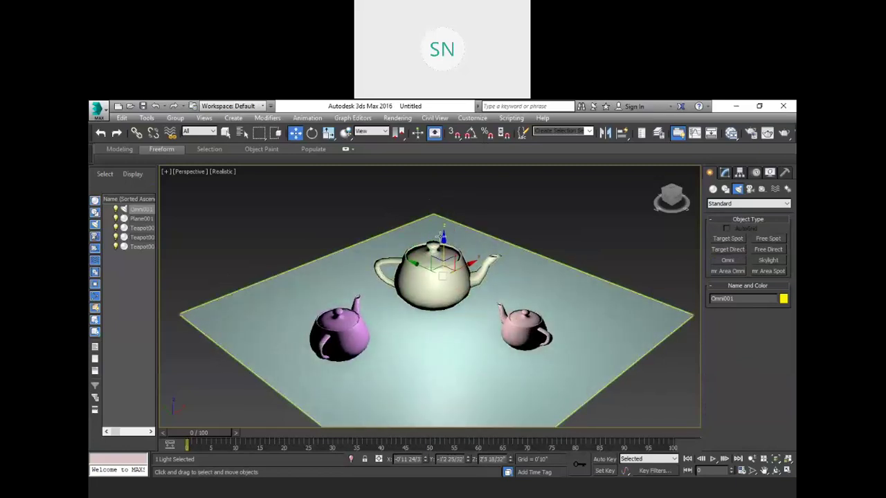
left_click_drag(443, 237, 465, 227)
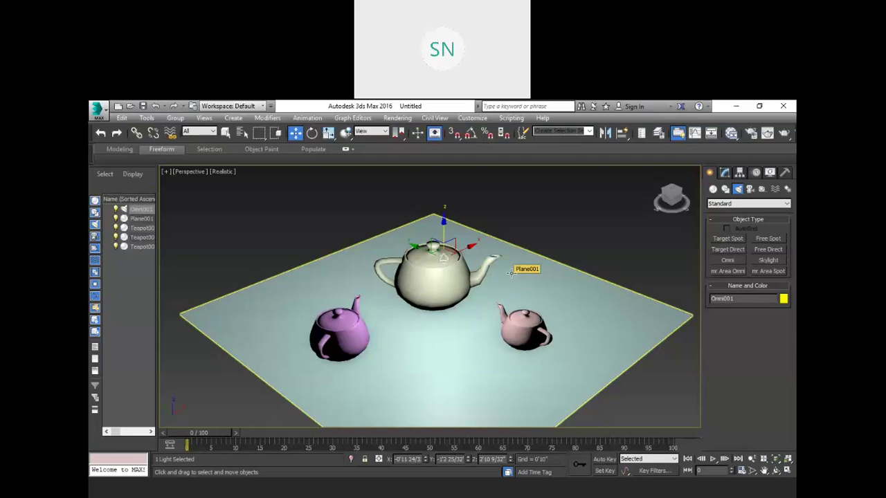
key("Delete")
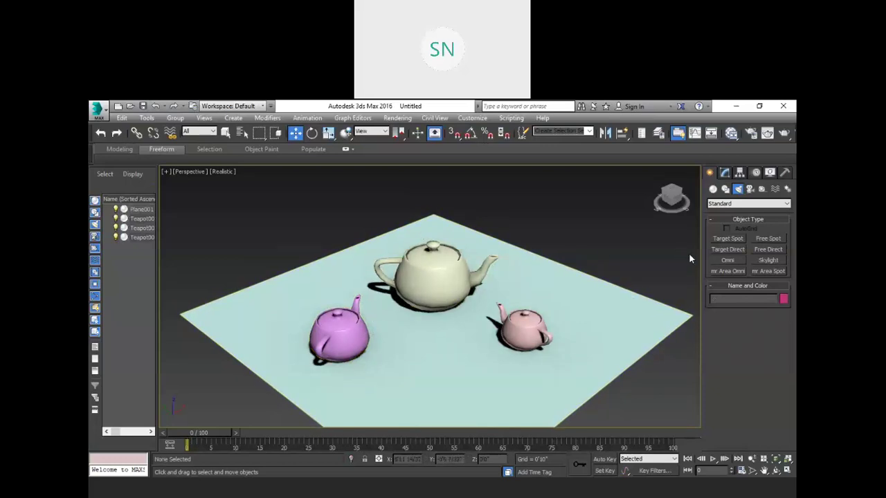
- Place a new Omni light between the teapots and raise it along Z above them
left_click(727, 260)
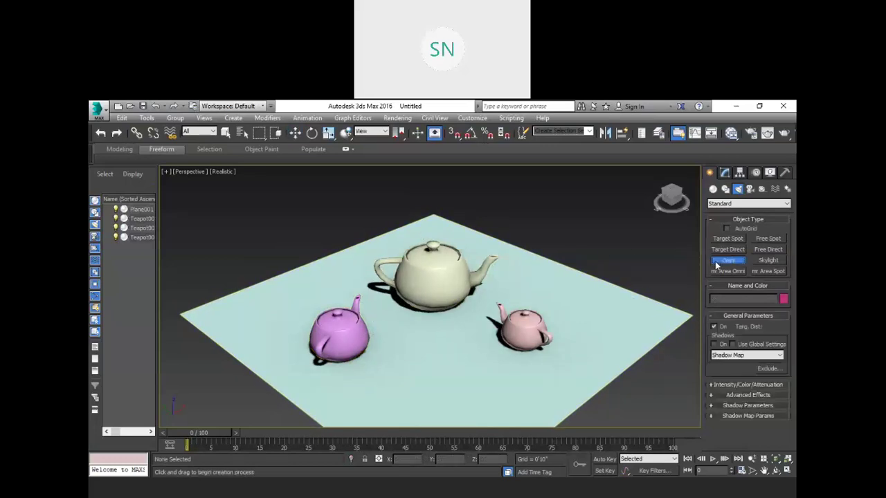
left_click(441, 337)
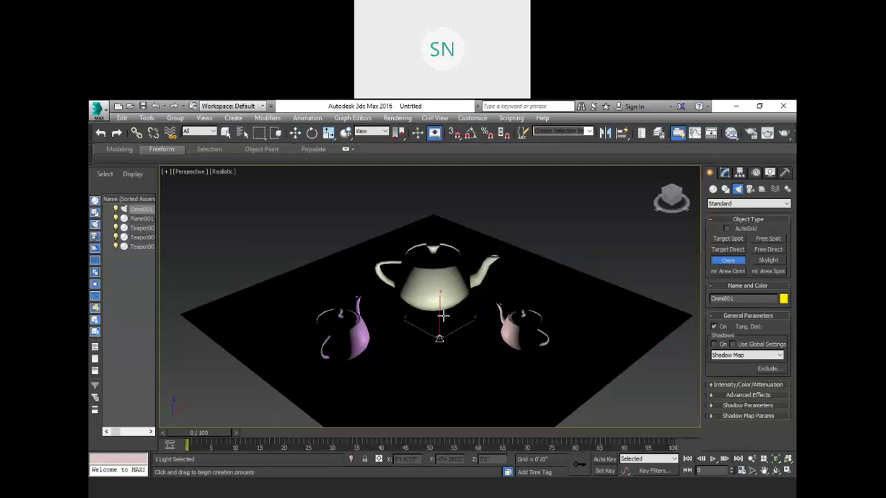
key("w")
left_click_drag(439, 338, 451, 238)
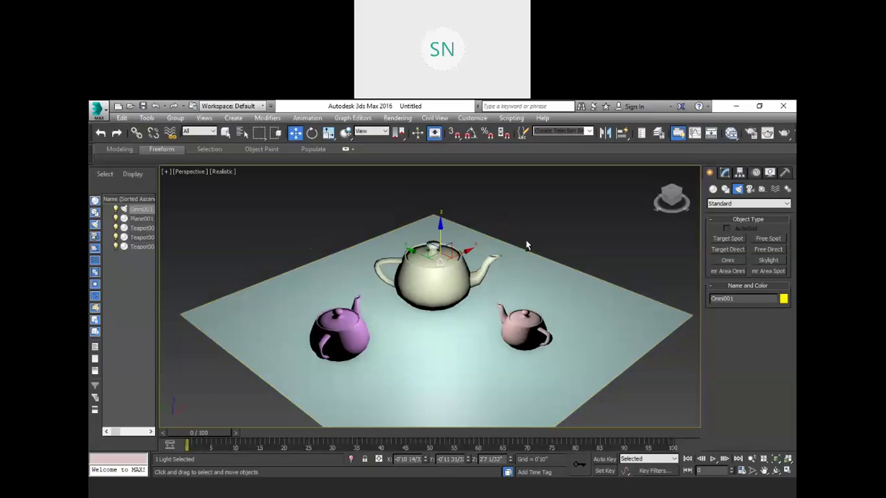
middle_click_drag(526, 245, 525, 299, "alt")
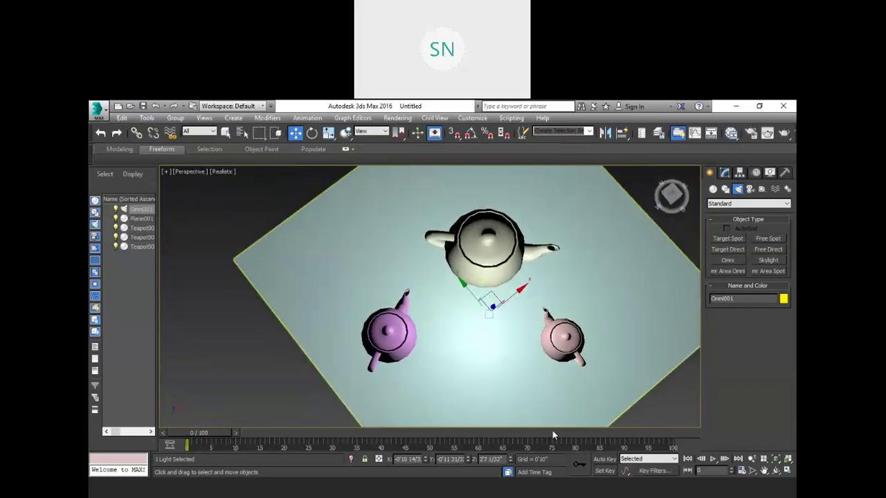
- Lower Omni001 to the cream teapot's lid, checking from low and top angles, then deselect
left_click_drag(492, 295, 488, 317)
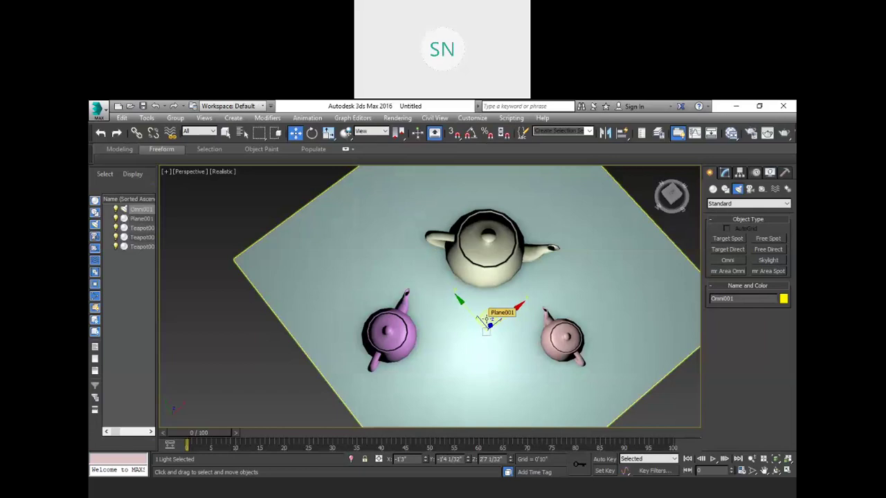
middle_click_drag(488, 325, 490, 264, "alt")
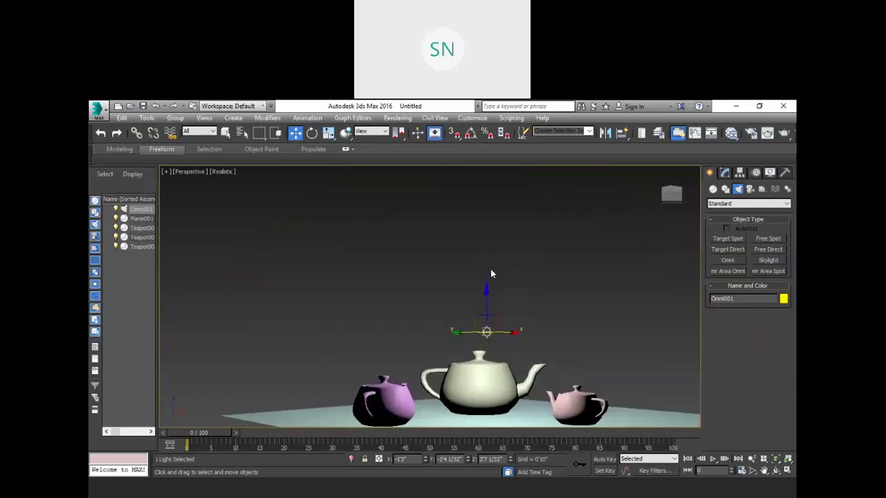
mouse_move(487, 282)
left_mouse_down()
mouse_move(486, 298)
mouse_move(489, 283)
left_mouse_up()
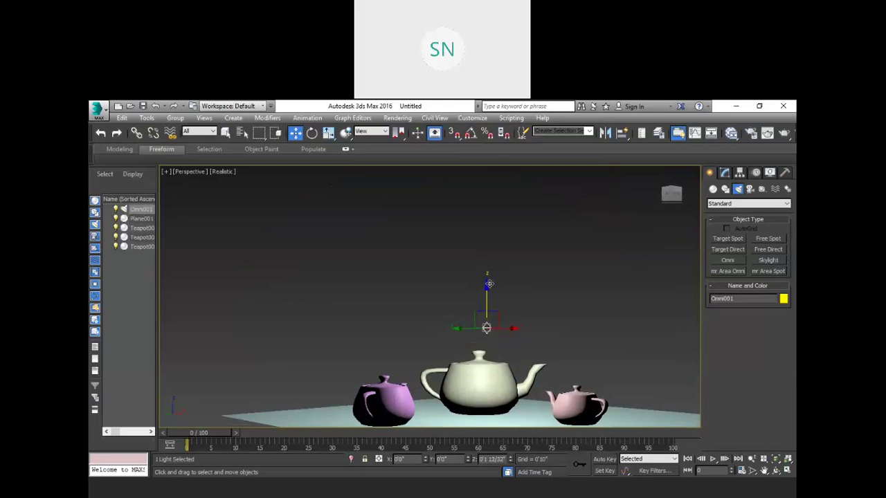
mouse_move(517, 286)
middle_mouse_down("alt")
mouse_move(530, 306)
mouse_move(521, 341)
mouse_move(534, 346)
mouse_move(545, 335)
mouse_move(501, 361)
middle_mouse_up("alt")
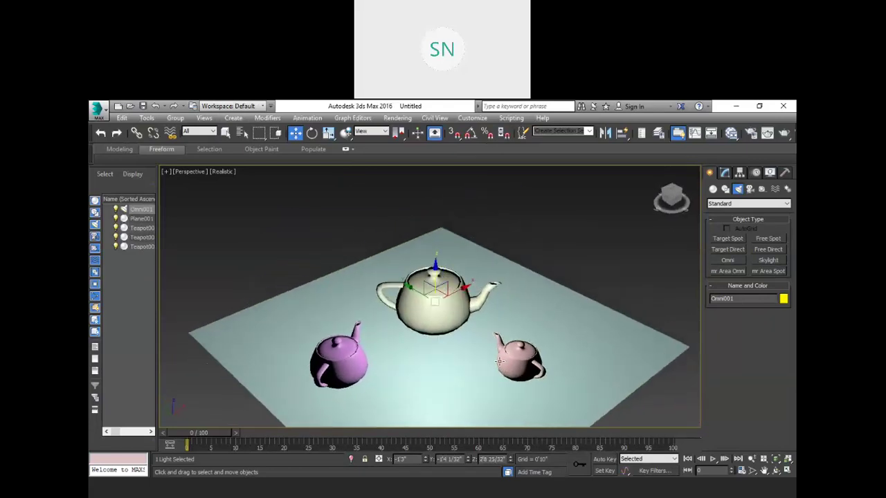
scroll(422, 382, "up", 3)
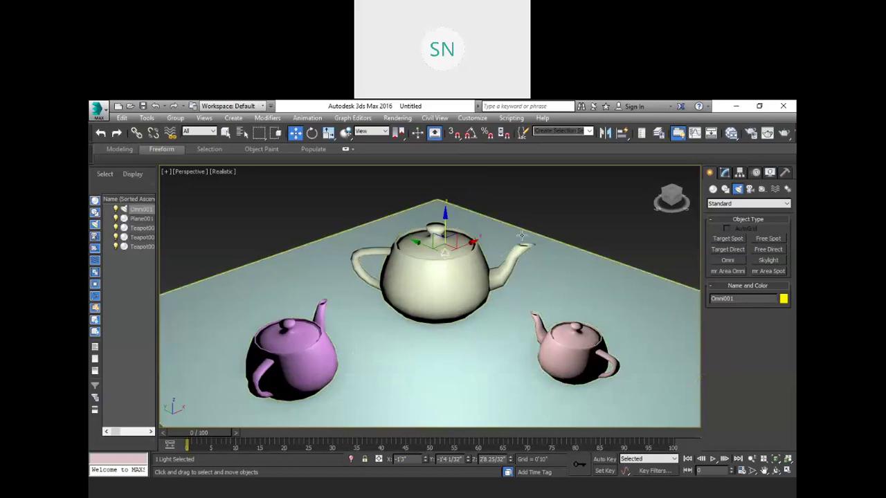
left_click(561, 200)
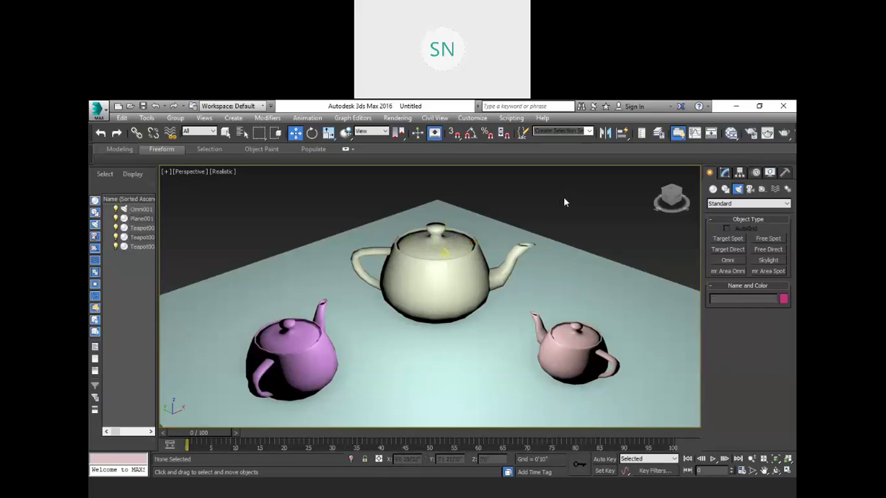
key("shift+q")
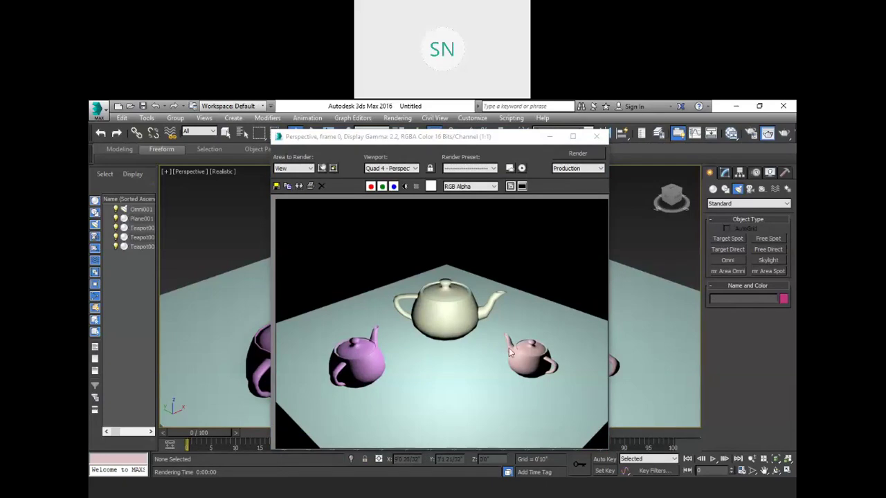
left_click(596, 136)
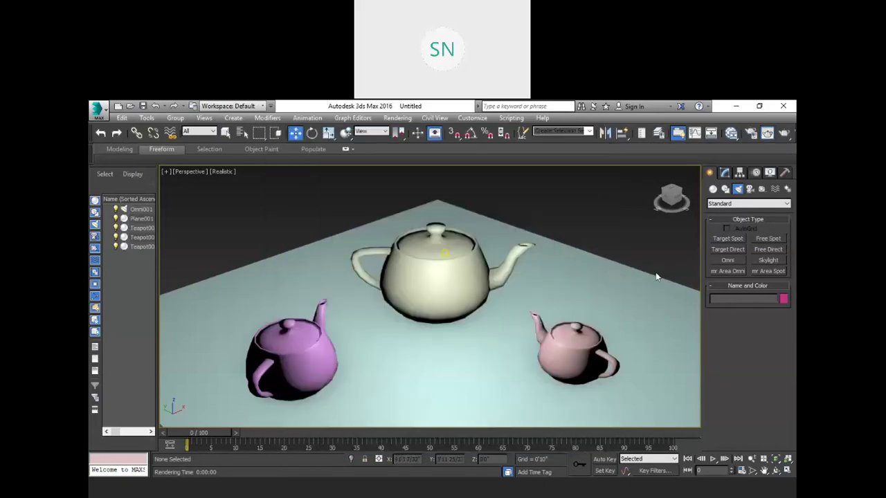
left_click(712, 189)
- Create a small sphere below the large teapot and lift it up to the teapot
left_click(728, 250)
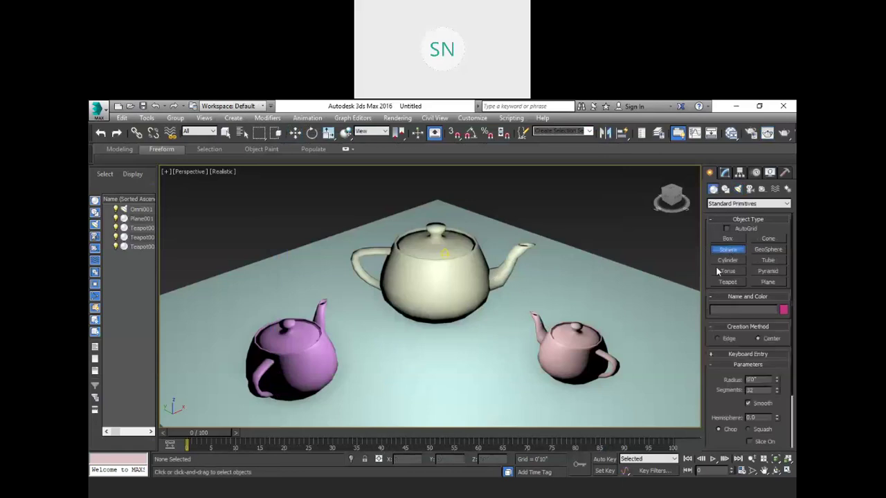
left_click_drag(442, 353, 448, 357)
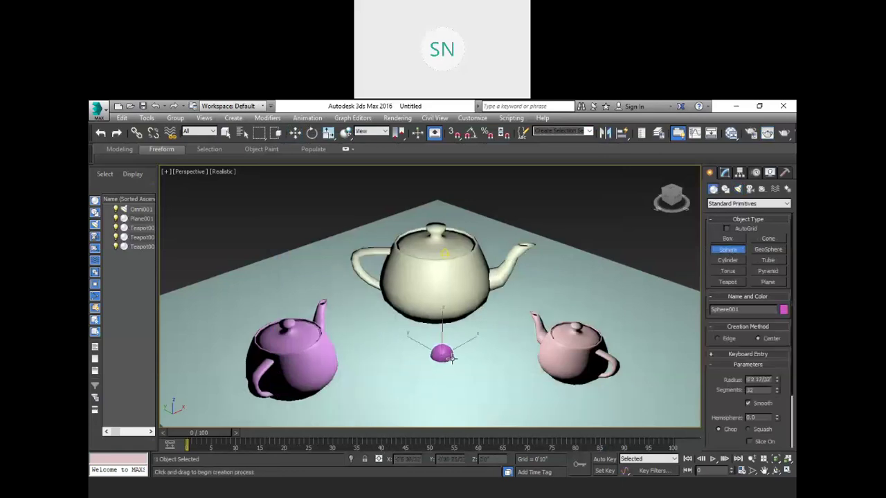
key("w")
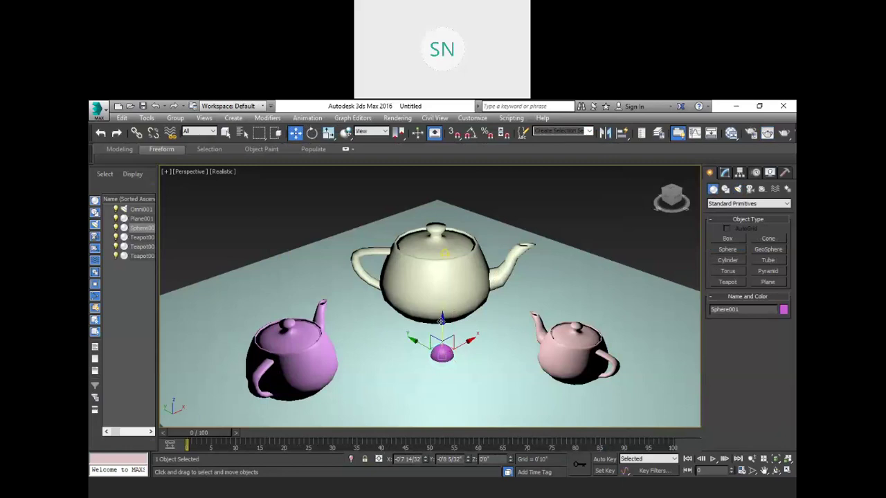
left_click_drag(441, 320, 450, 216)
left_click(450, 216)
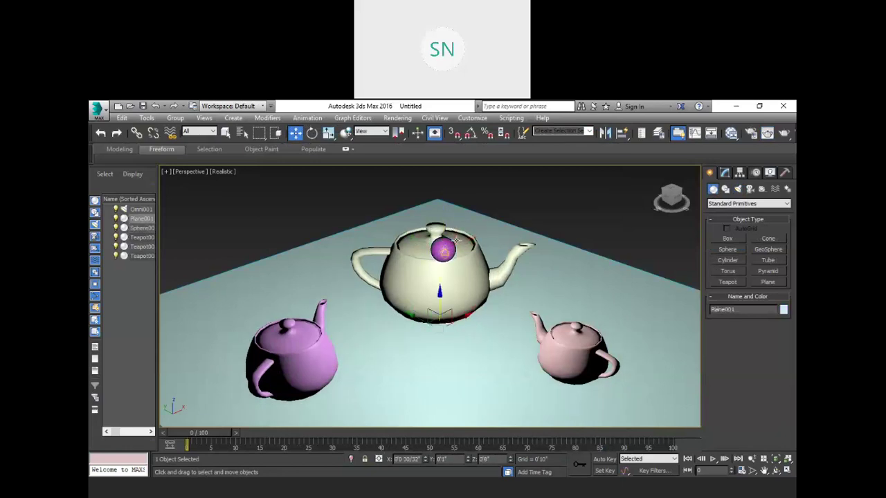
left_click(451, 250)
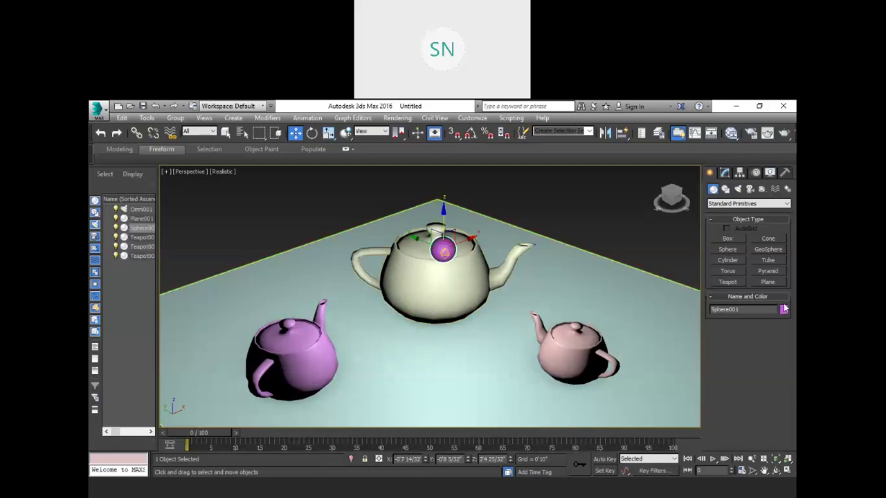
- Center the sphere under the large teapot in top view and raise it into the body
left_click_drag(673, 194, 672, 191)
left_click(671, 191)
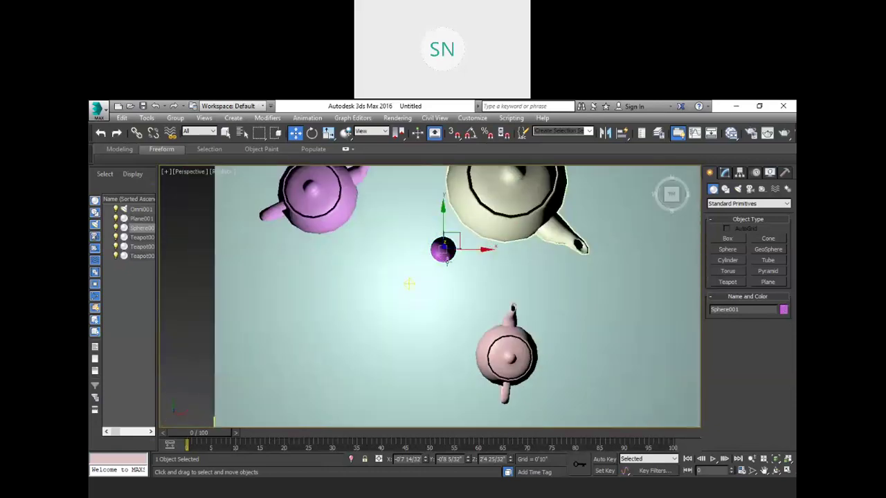
left_click_drag(437, 261, 425, 273)
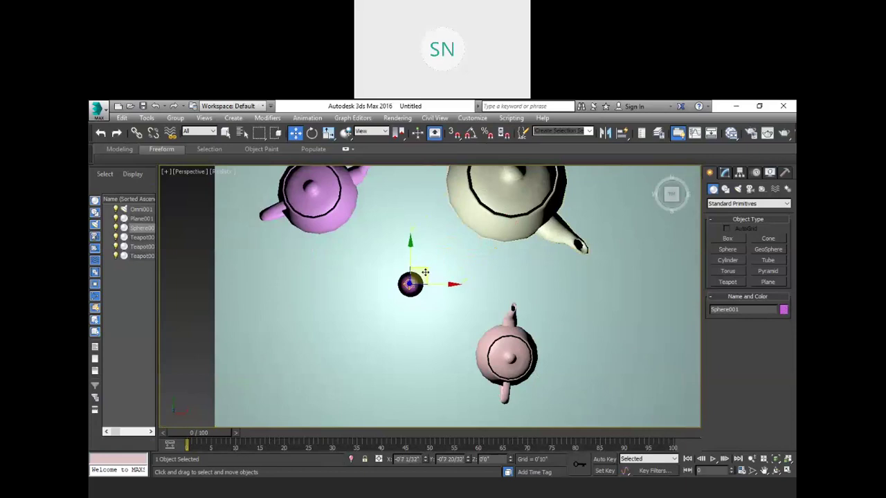
left_click(666, 205)
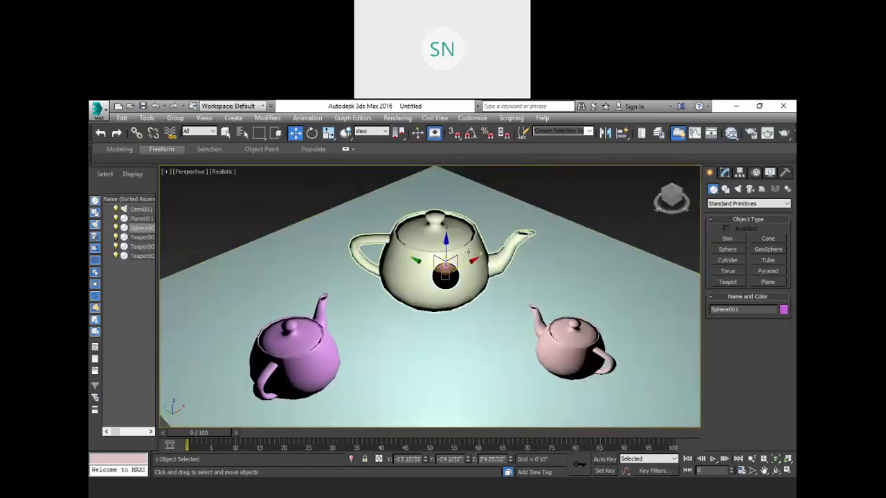
left_click_drag(446, 238, 446, 226)
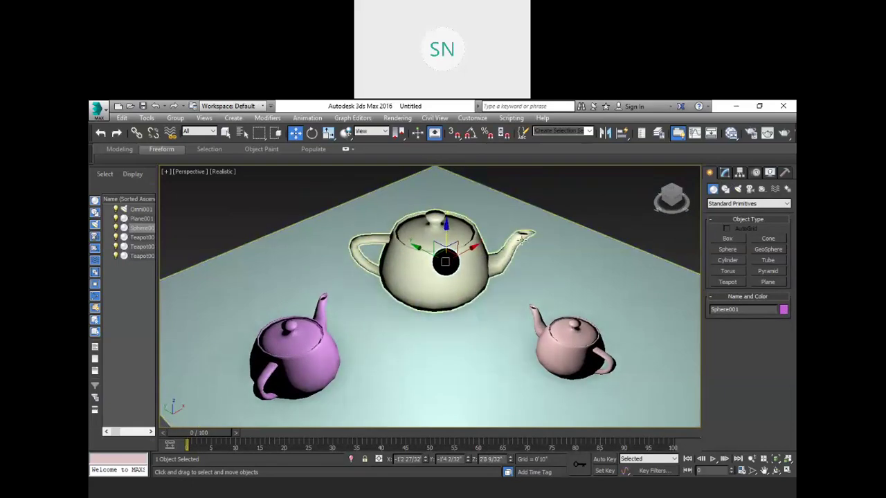
key("m")
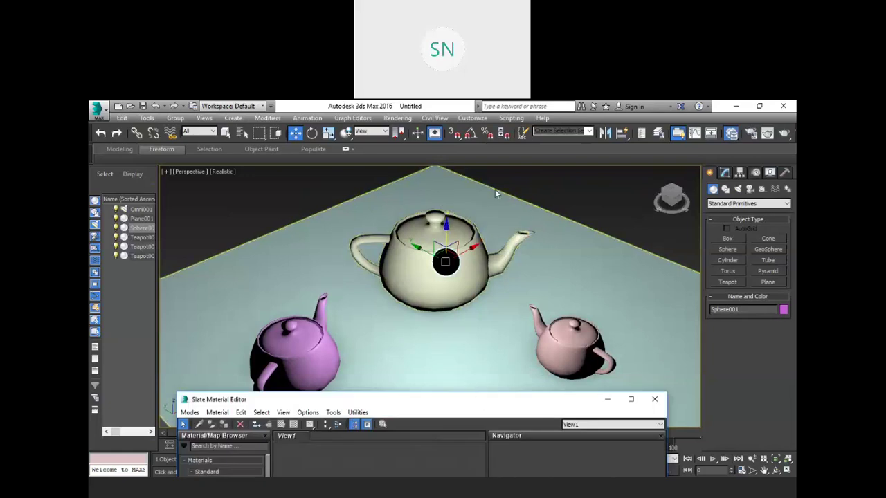
- Add a new Standard material node, Material #25, in the Slate Material Editor
scroll(249, 339, "down", 2)
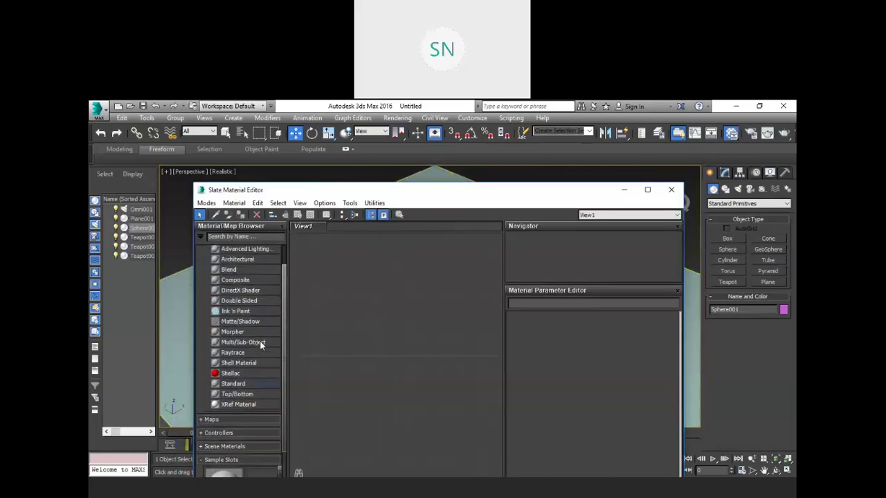
left_click(235, 354)
mouse_move(235, 354)
left_mouse_down()
mouse_move(243, 354)
mouse_move(228, 352)
left_mouse_up()
left_click_drag(237, 385, 390, 289)
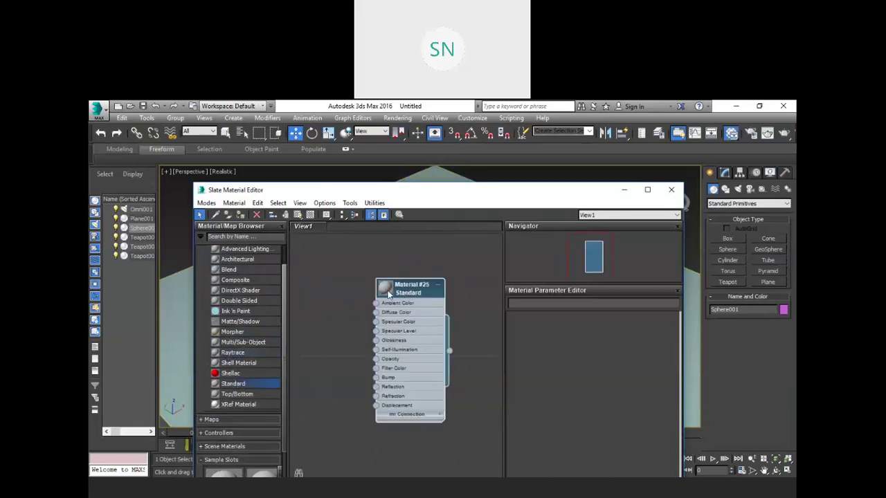
double_click(409, 294)
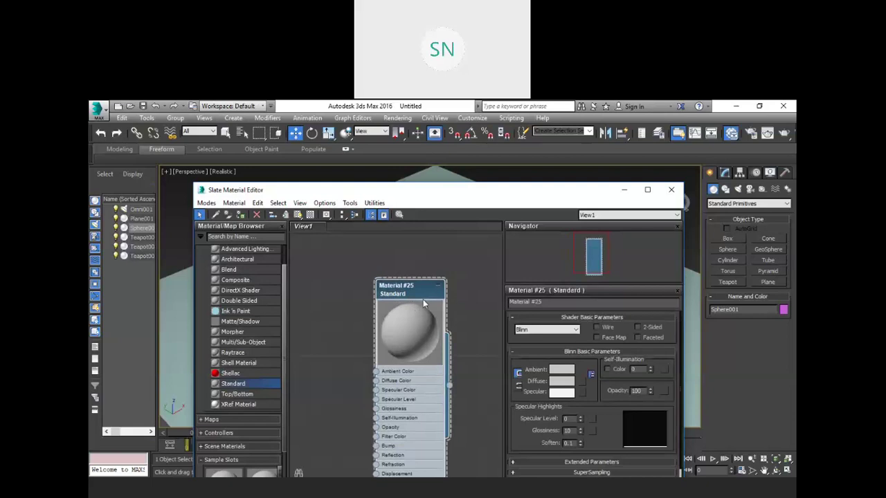
- Set Material #25 opacity to 10 and glossiness to 0, with a checker preview background
left_click_drag(650, 389, 665, 447)
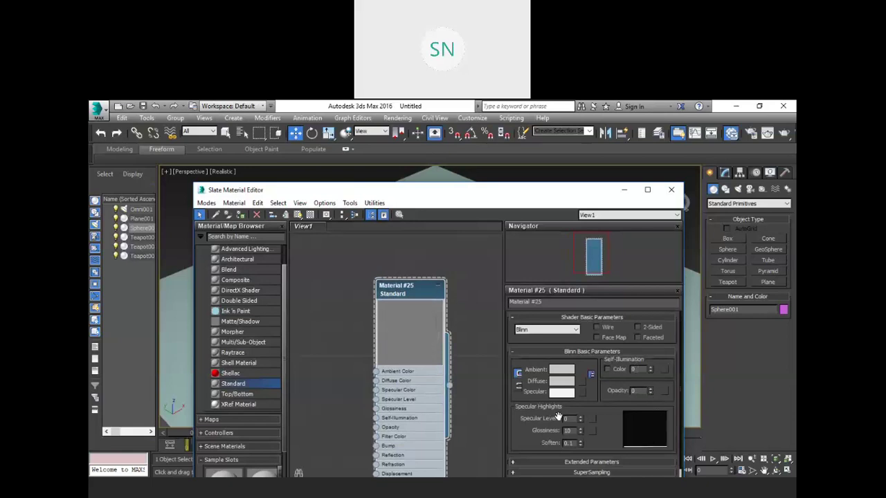
left_click_drag(579, 430, 586, 451)
left_click(310, 216)
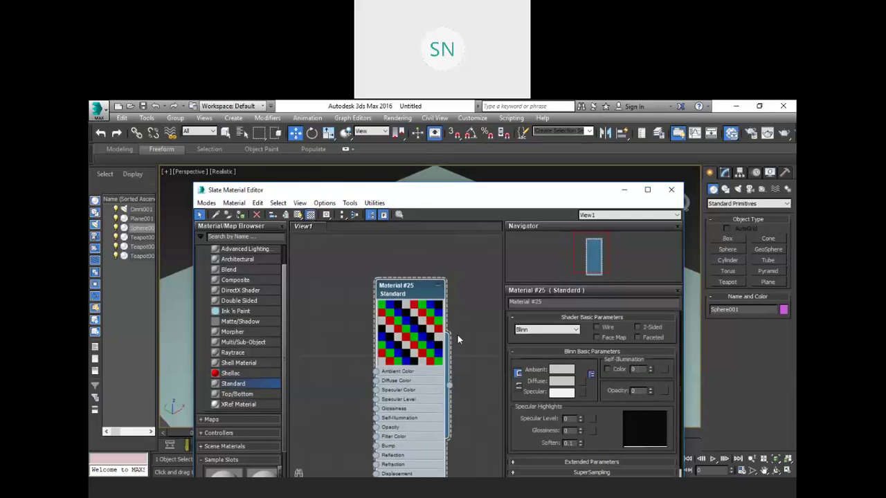
left_click_drag(650, 391, 651, 394)
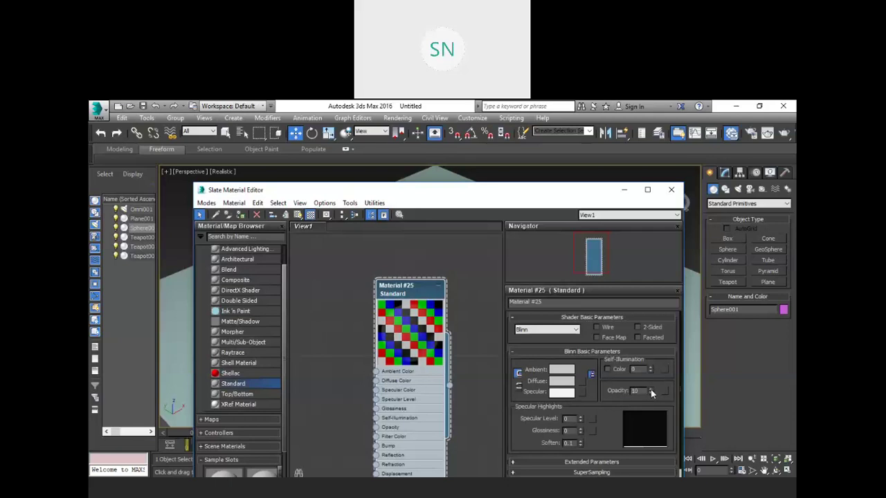
left_click(562, 382)
- Give Material #25 a near-white diffuse, glossiness 35 and specular level 46
left_click_drag(396, 216, 395, 247)
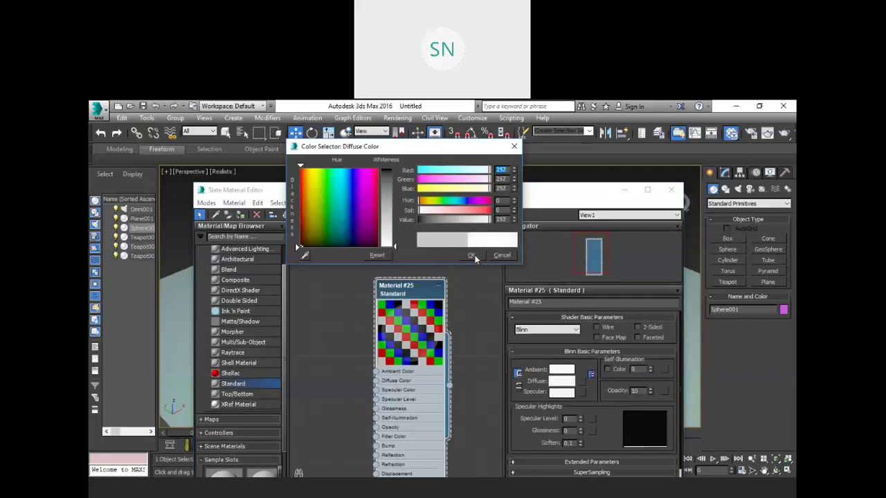
left_click(473, 257)
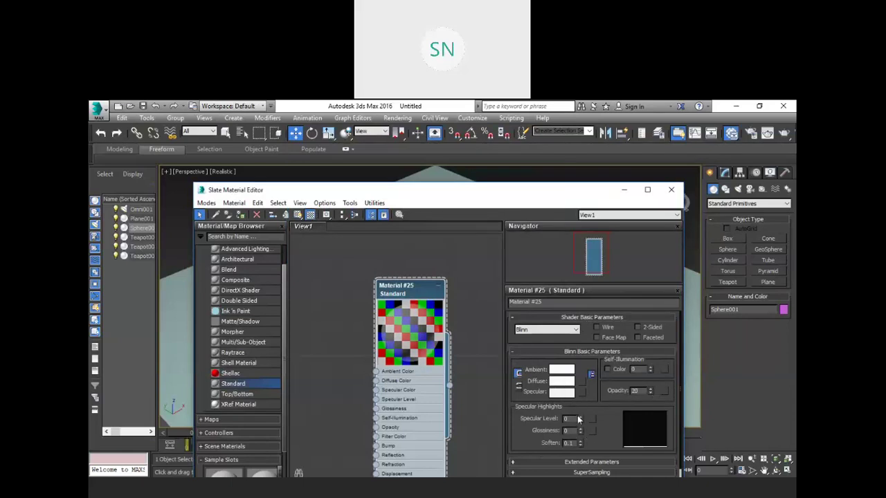
left_click_drag(581, 433, 581, 402)
left_click_drag(581, 349, 582, 344)
left_click_drag(581, 433, 599, 115)
left_click_drag(581, 420, 582, 389)
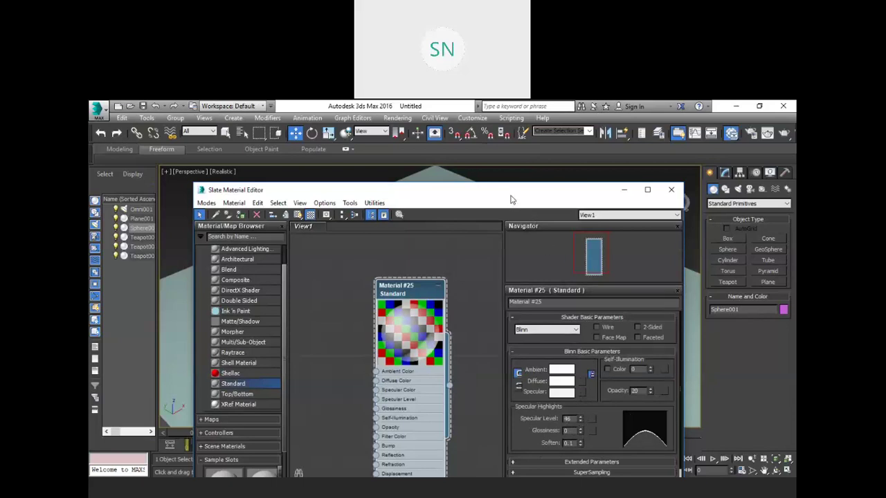
left_click_drag(494, 193, 475, 261)
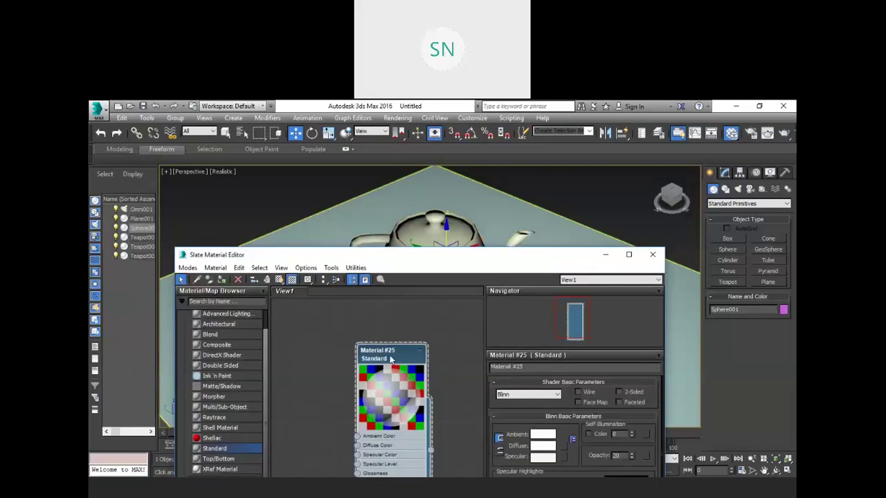
- Assign Material #25 to the sphere and render with Shift+Q to check its translucency
right_click(391, 358)
left_click(437, 216)
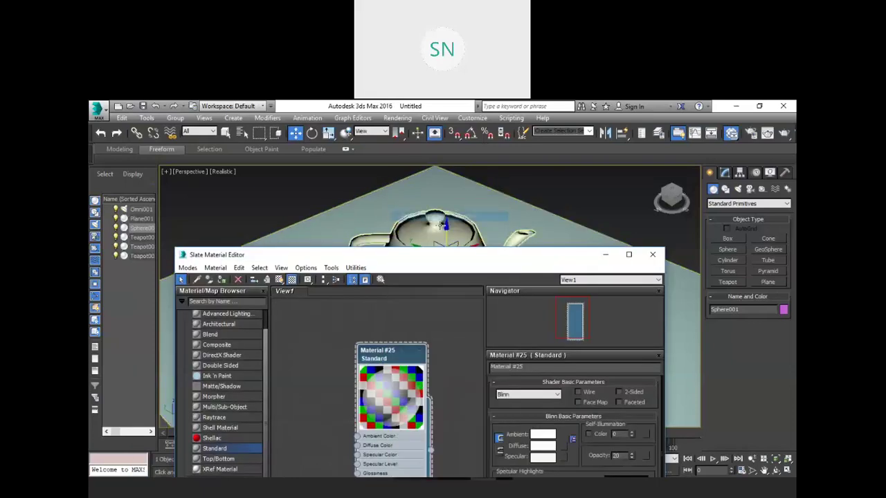
left_click_drag(415, 254, 394, 440)
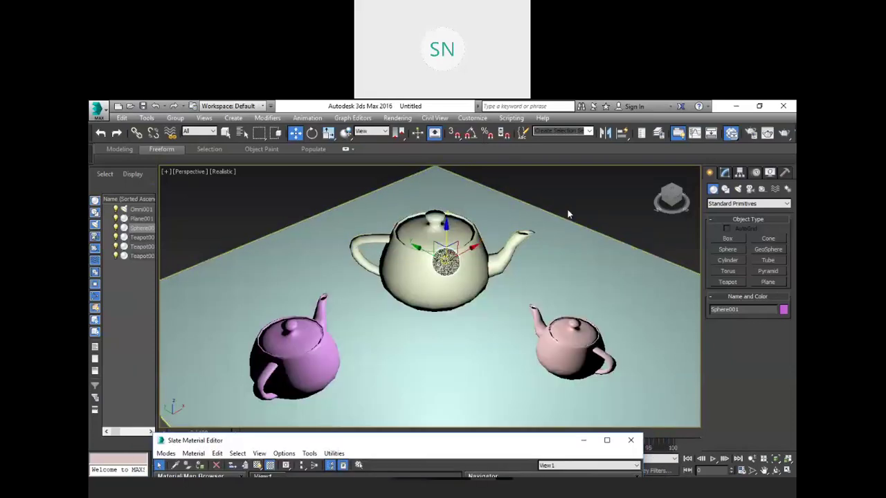
left_click(568, 208)
key("shift+q")
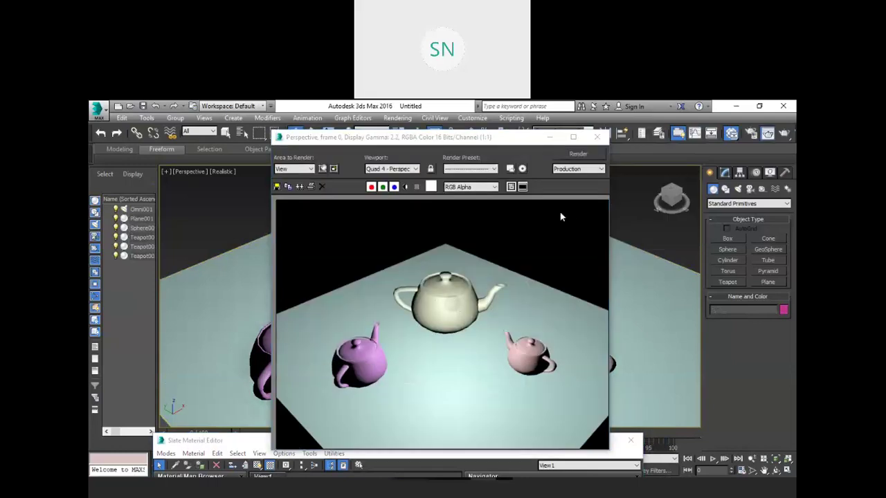
left_click(593, 139)
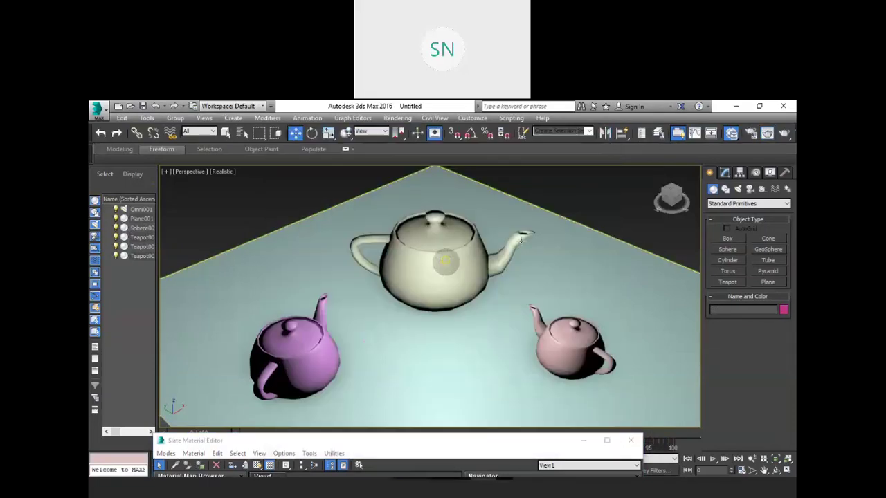
left_click(450, 260)
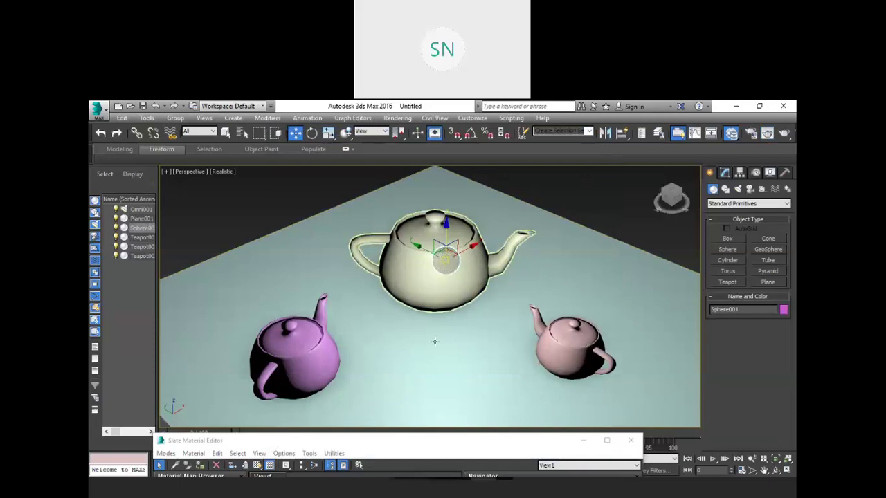
- Add a new Raytrace material in the Slate editor with a grey Transparency colour
key("m")
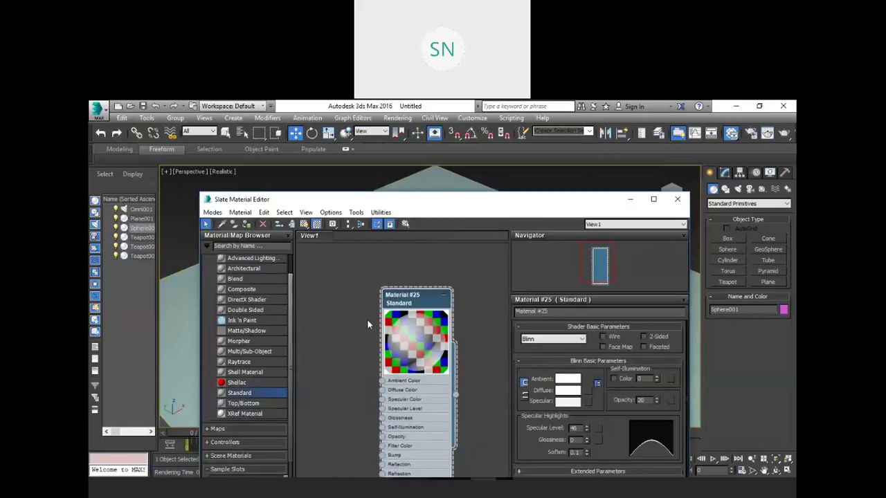
left_click(233, 362)
left_click_drag(333, 286, 334, 289)
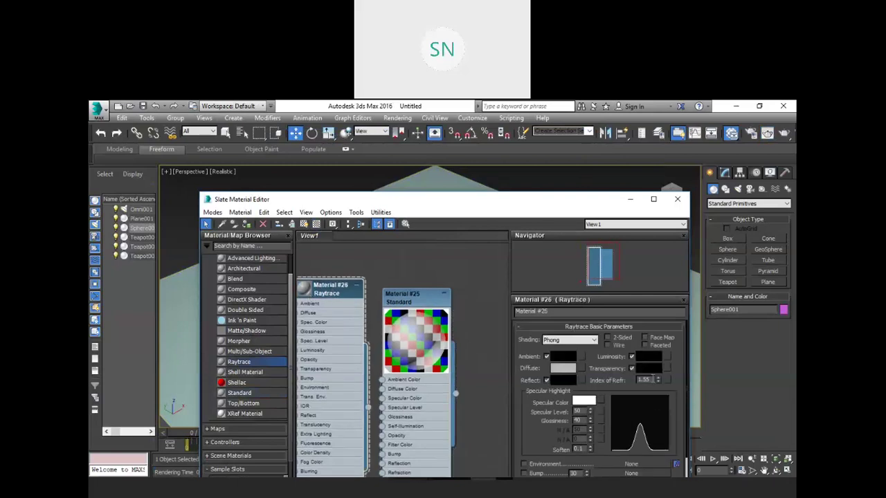
left_click(651, 369)
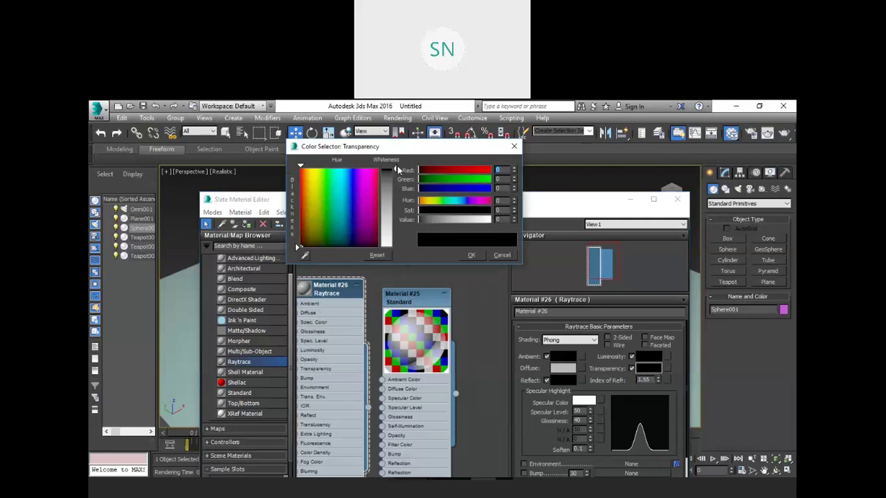
left_click_drag(395, 172, 395, 203)
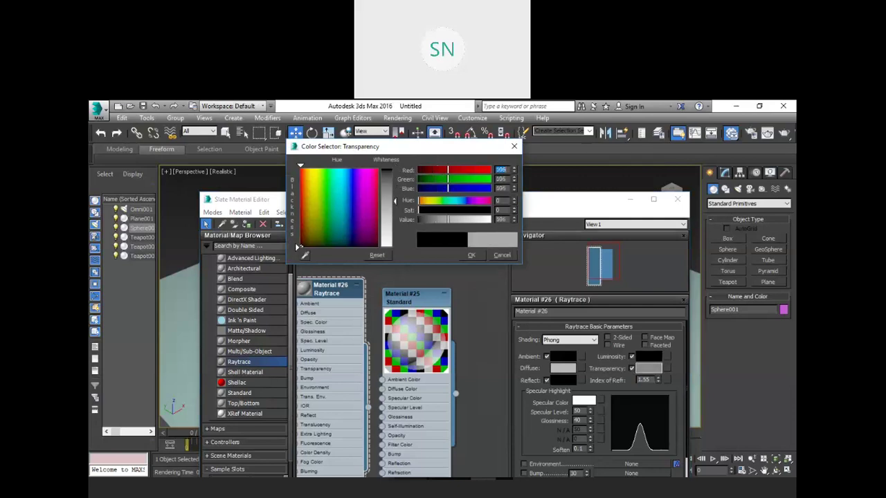
left_click(471, 255)
- Lower the material's Glossiness, set Soften to 0.0, and close the material editor
left_click(590, 419)
left_click_drag(592, 424, 601, 440)
scroll(546, 432, "down", 2)
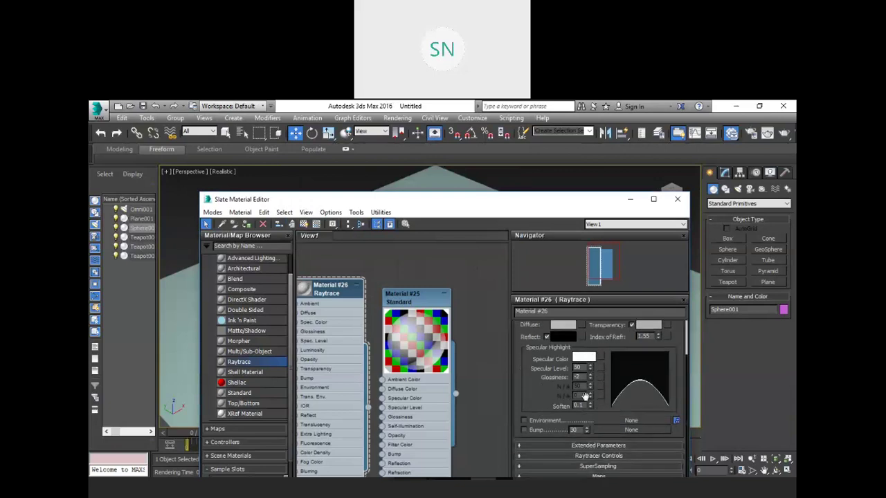
left_click_drag(591, 409, 596, 416)
left_click(677, 198)
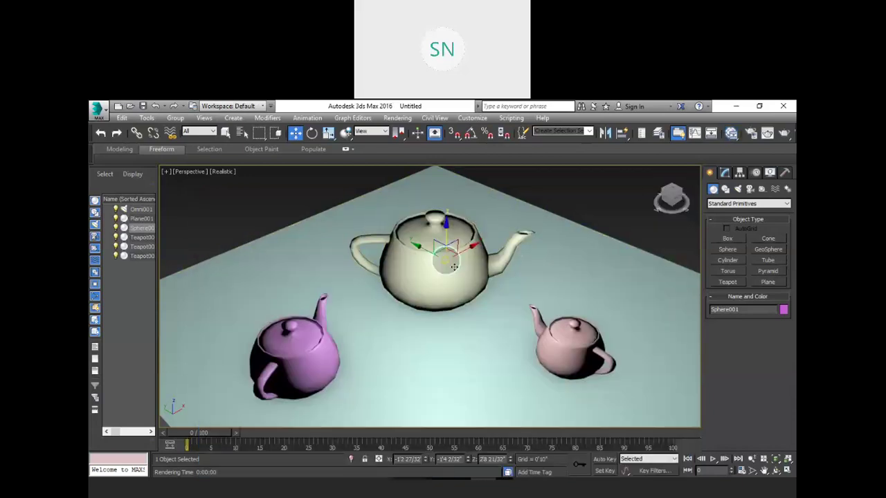
- Delete Sphere001 from the scene
key("Delete")
scroll(470, 253, "down", 5)
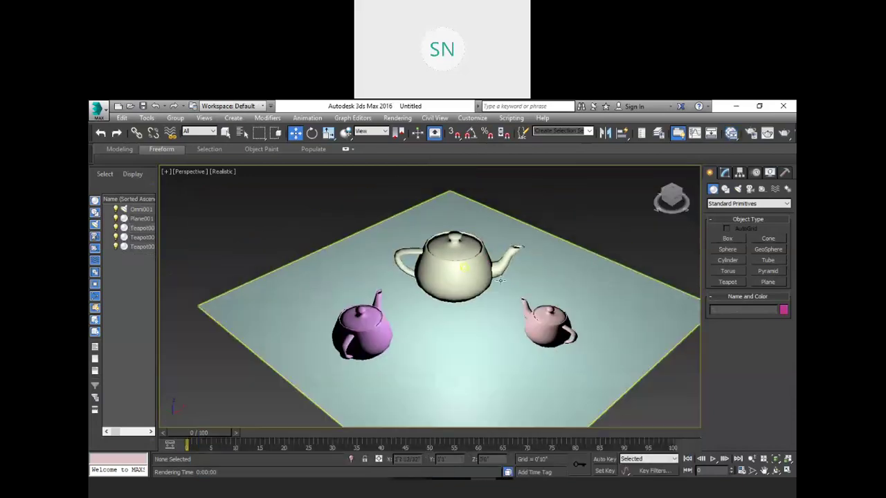
scroll(495, 246, "up", 2)
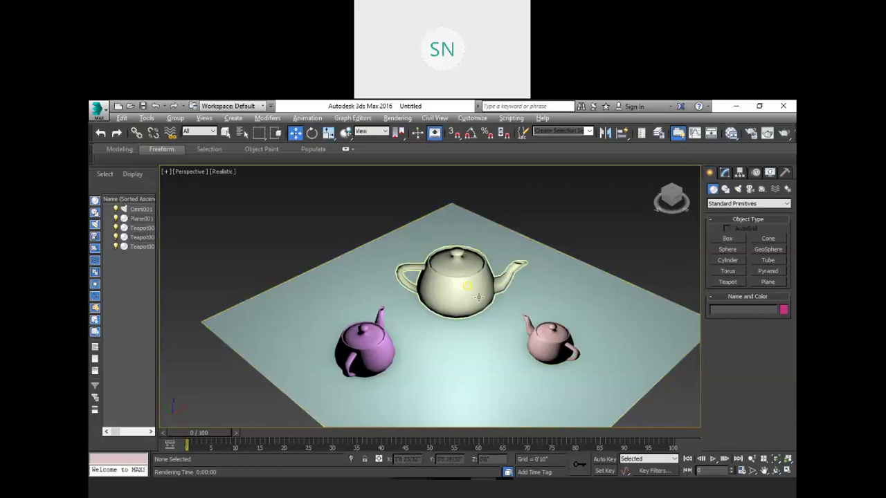
scroll(443, 286, "up", 5)
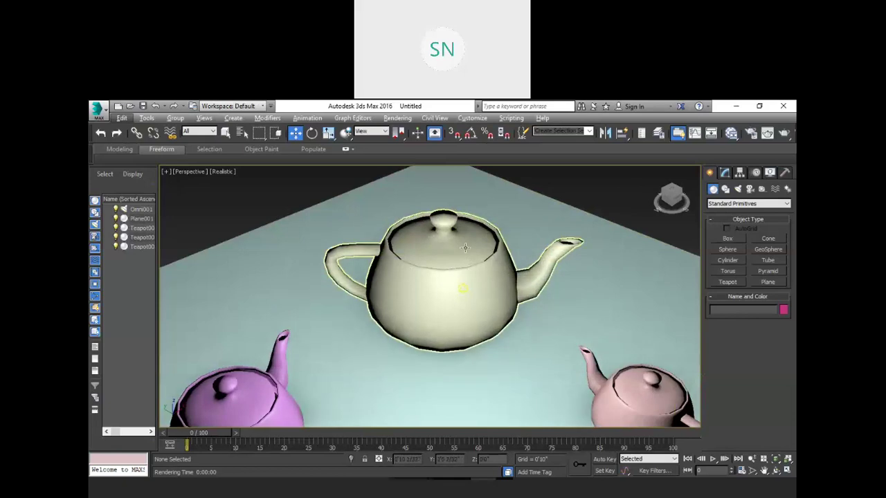
scroll(477, 250, "down", 5)
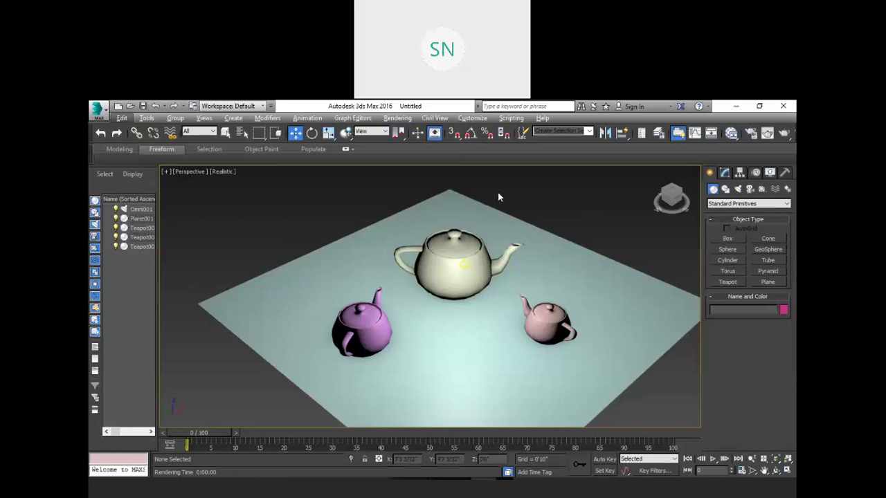
- Lower the Perspective view to a flatter angle over the plane and render it
left_click(464, 265)
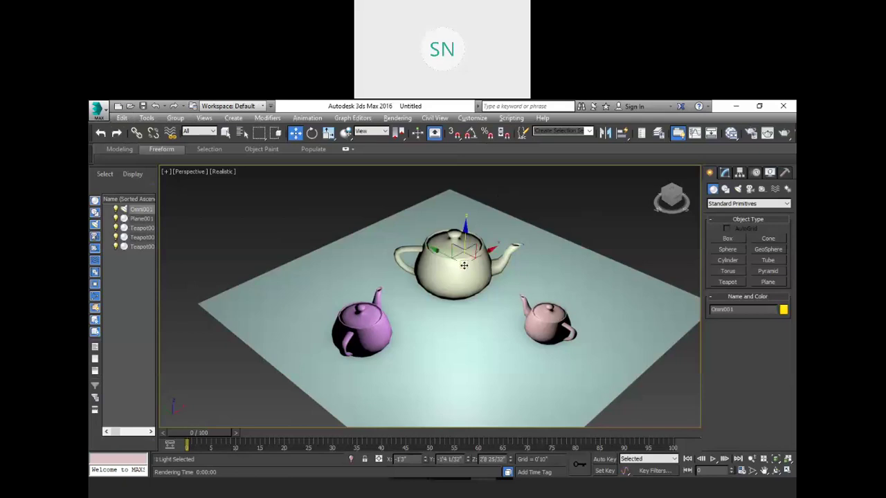
left_click(543, 192)
left_click(467, 265)
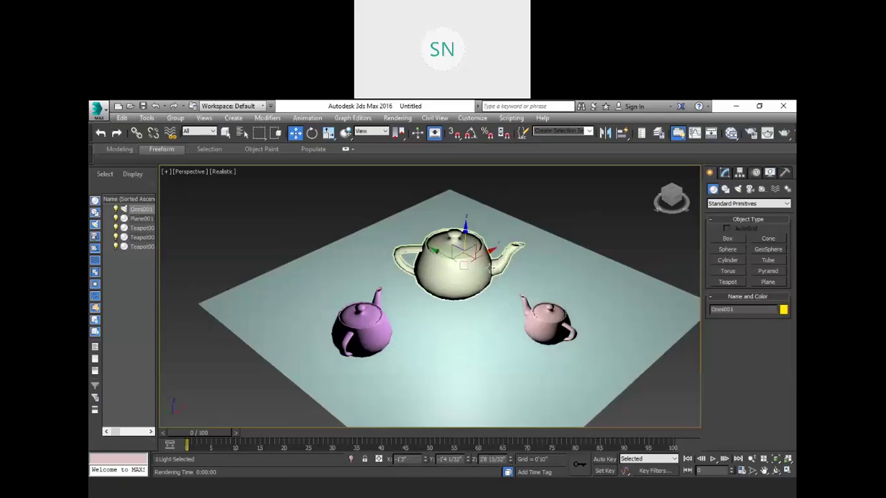
left_click(577, 206)
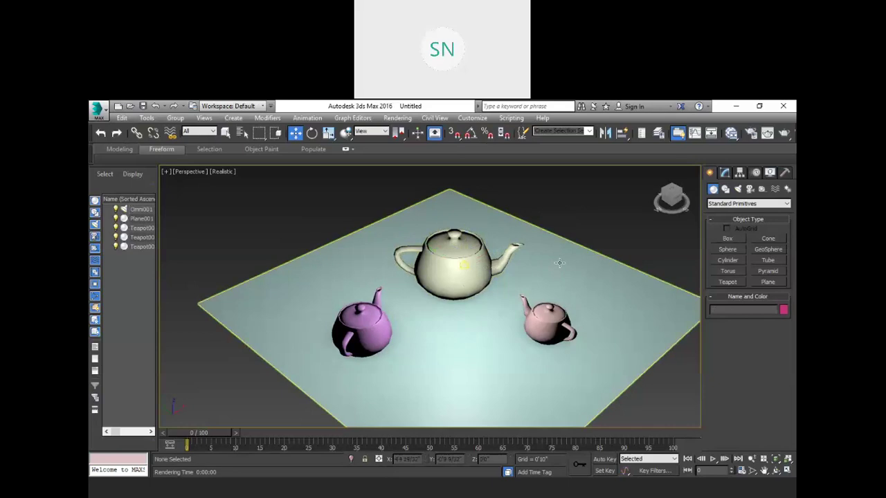
middle_click_drag(524, 340, 509, 323)
middle_click_drag(471, 358, 476, 335, "alt")
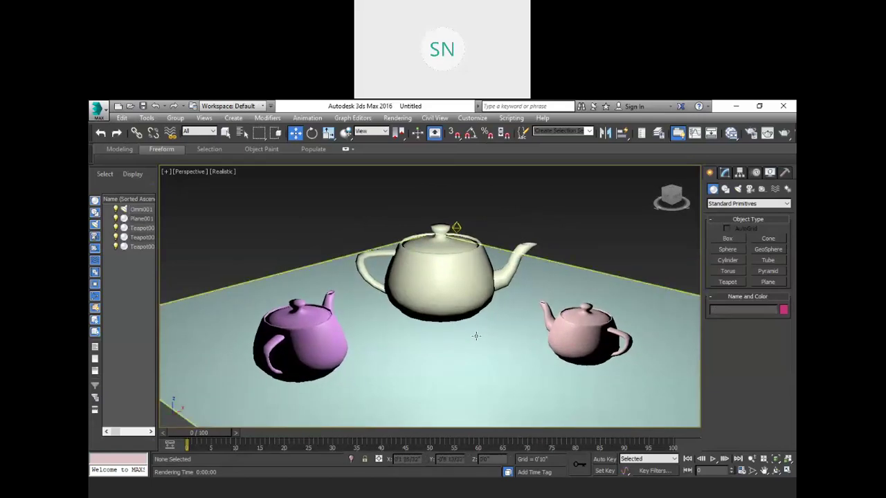
key("shift+q")
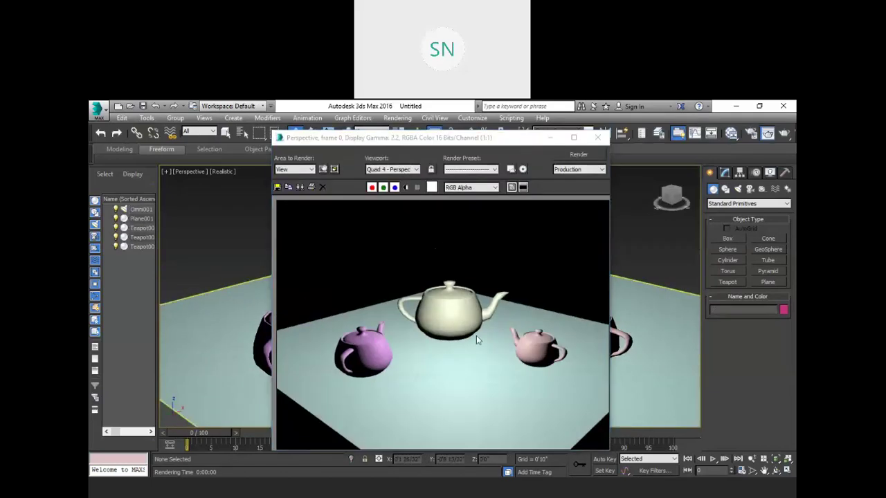
- Zoom in on the rendered teapots to inspect the shadow edges, then shift the frame window left
left_click_drag(432, 143, 404, 147)
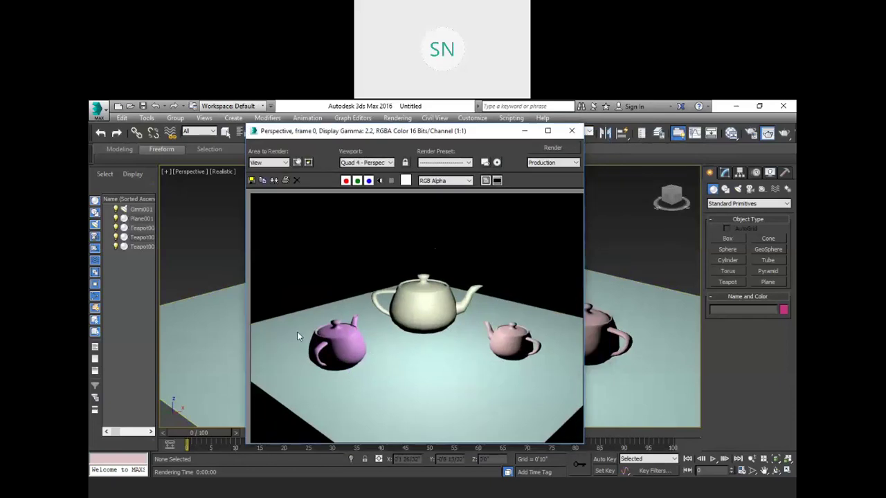
scroll(315, 337, "up", 1)
scroll(318, 335, "up", 1)
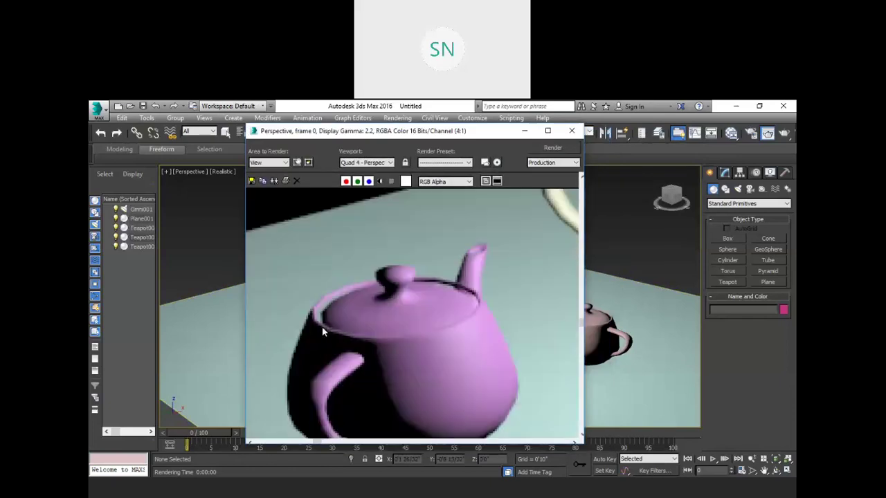
scroll(321, 333, "up", 1)
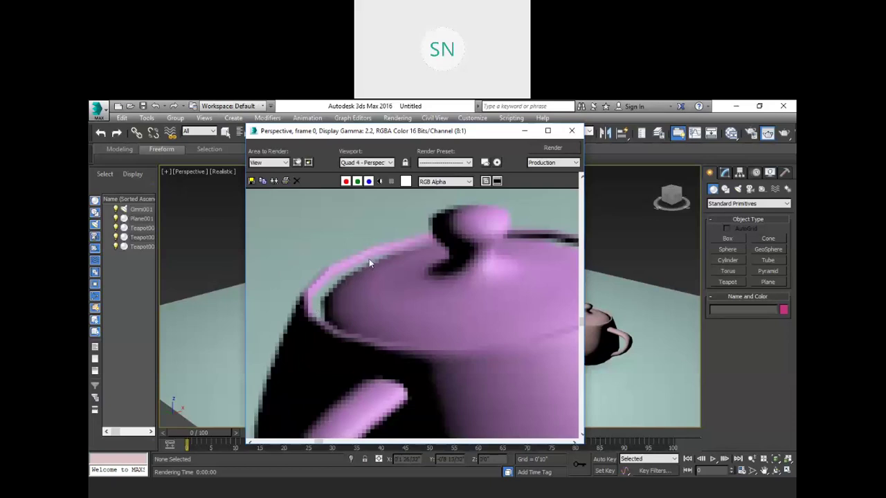
scroll(388, 255, "down", 3)
scroll(430, 270, "up", 4)
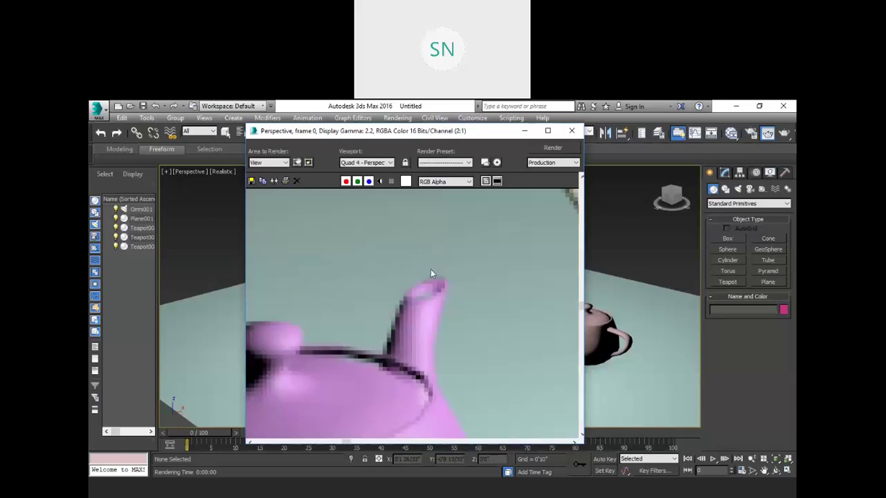
scroll(405, 325, "down", 4)
scroll(399, 312, "up", 4)
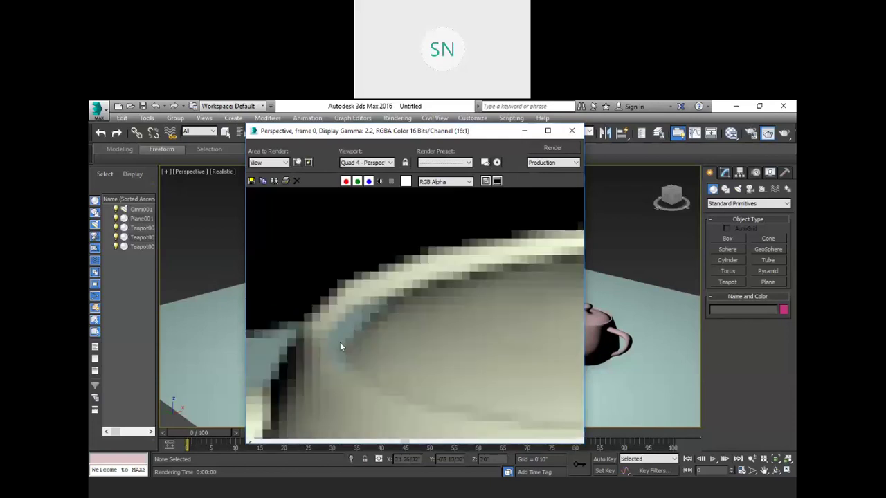
scroll(355, 315, "down", 3)
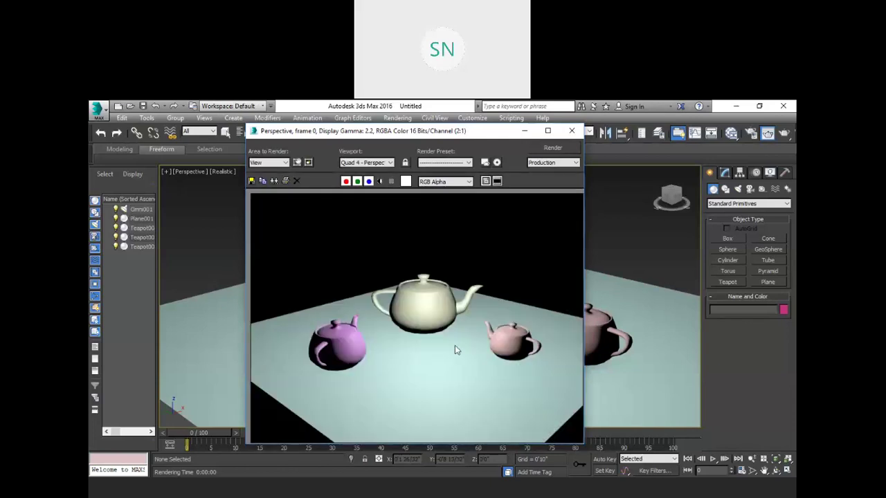
scroll(494, 346, "up", 1)
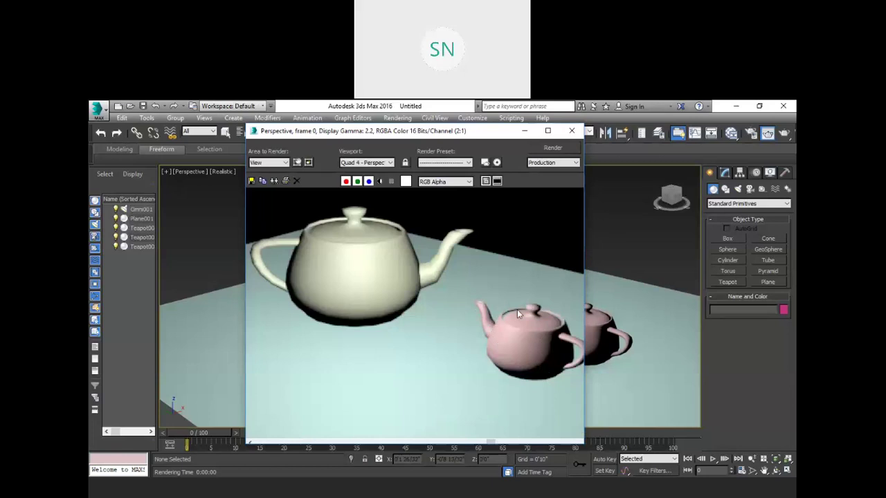
scroll(517, 309, "up", 2)
scroll(495, 320, "down", 2)
scroll(495, 320, "down", 1)
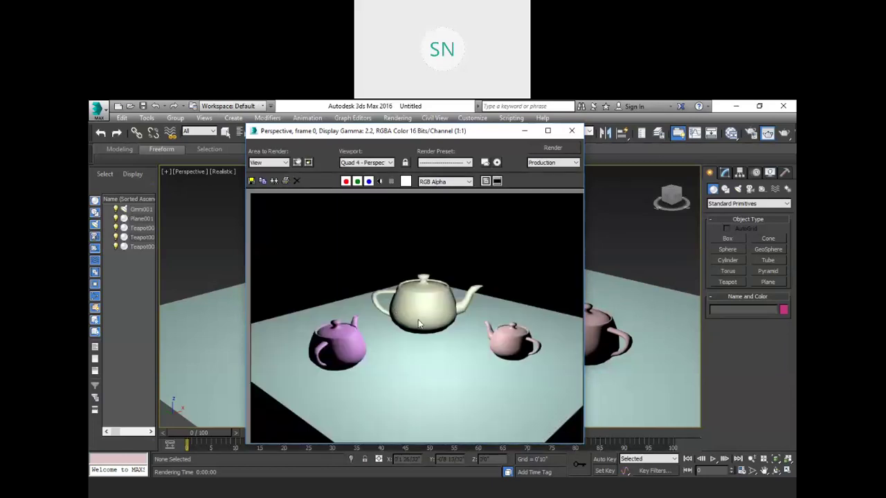
left_click_drag(393, 133, 189, 135)
- Switch Omni001's shadow type to Ray Traced Shadows
left_click(457, 227)
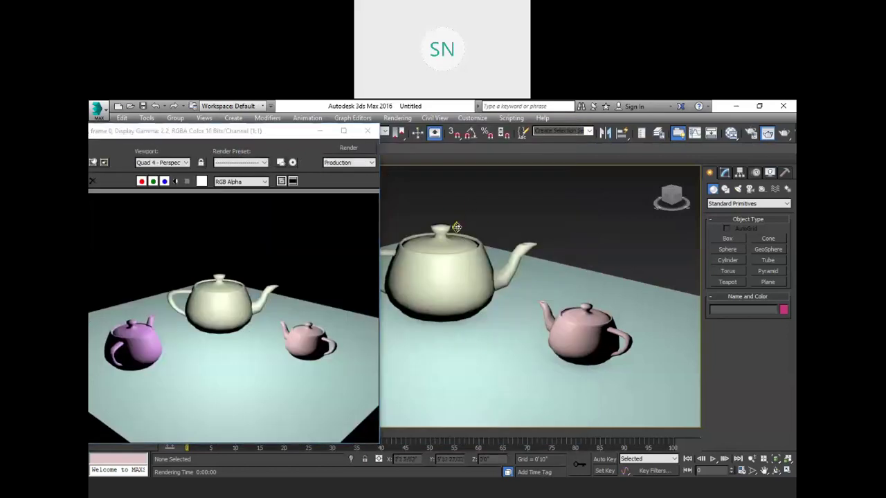
left_click(724, 172)
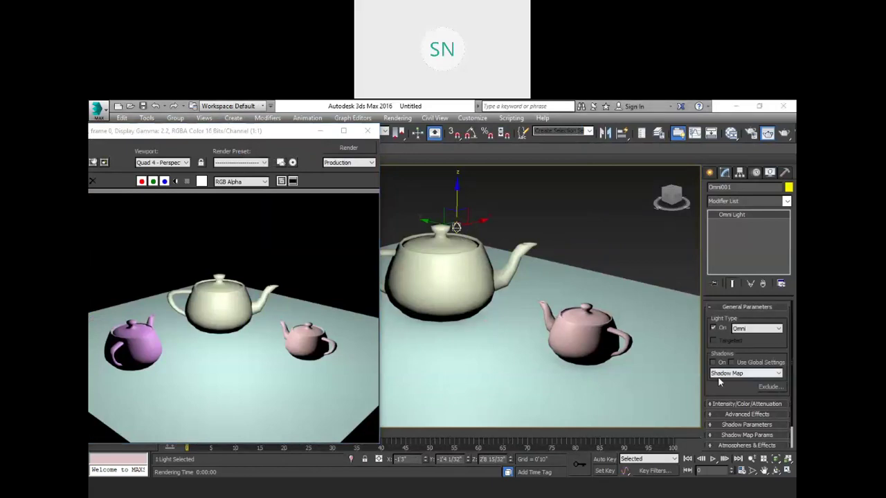
left_click(743, 373)
left_click(759, 340)
scroll(755, 360, "down", 1)
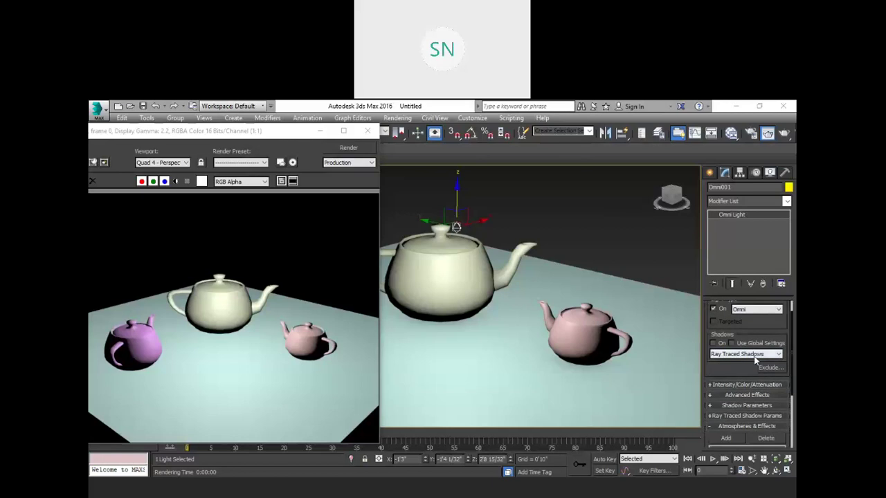
left_click(709, 387)
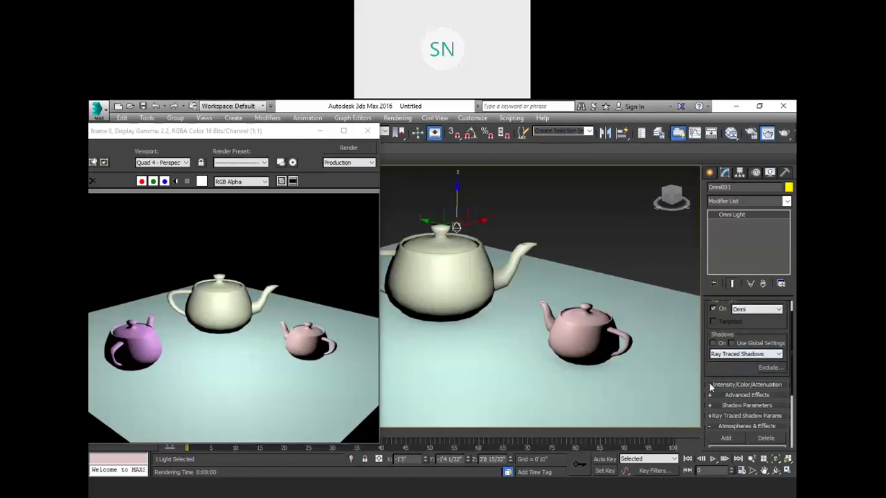
- Expand the light's rollouts down to Ray Traced Shadow Params and re-render the teapots
left_click(709, 386)
scroll(722, 369, "down", 5)
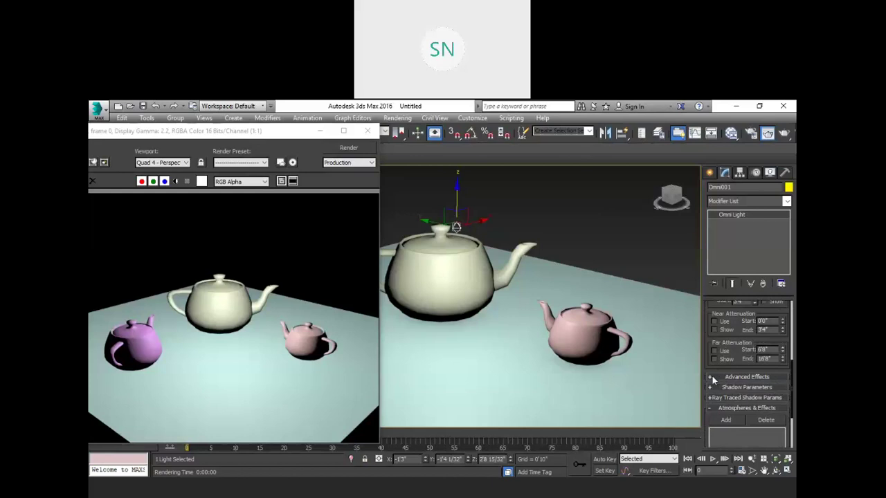
left_click(710, 377)
scroll(718, 368, "down", 4)
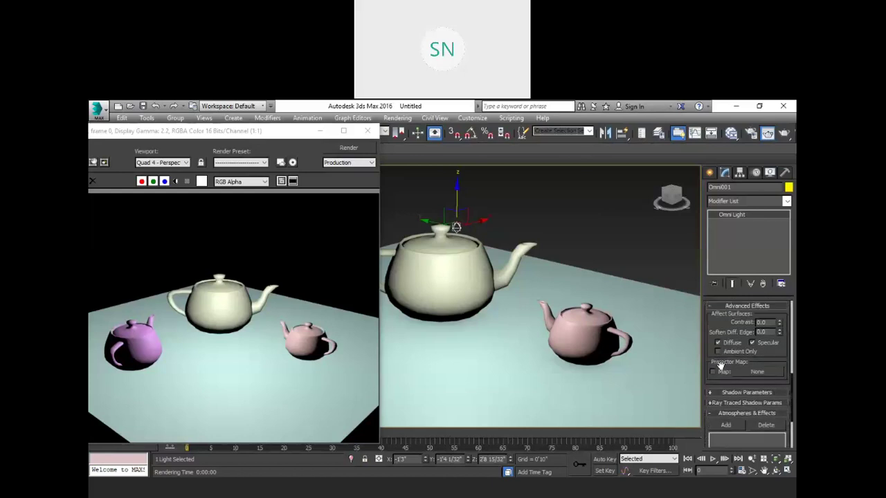
scroll(720, 379, "down", 2)
left_click(710, 362)
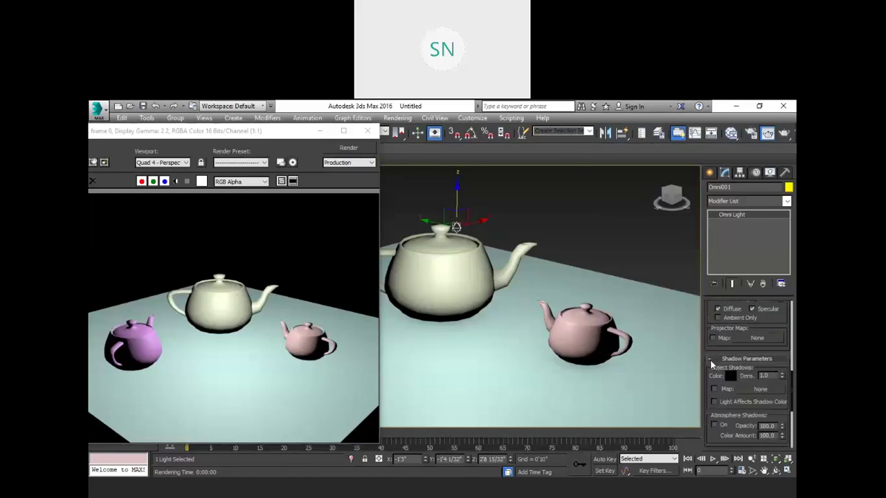
scroll(725, 361, "down", 3)
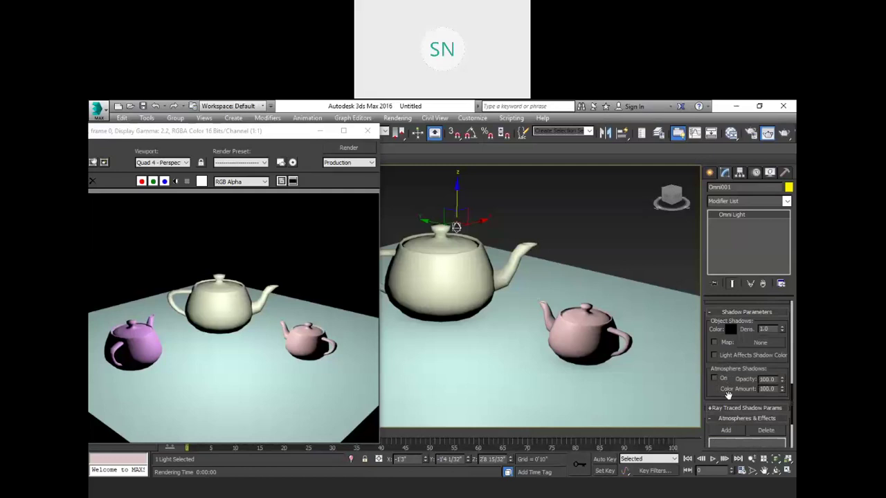
scroll(727, 384, "down", 2)
left_click(710, 378)
scroll(712, 377, "down", 1)
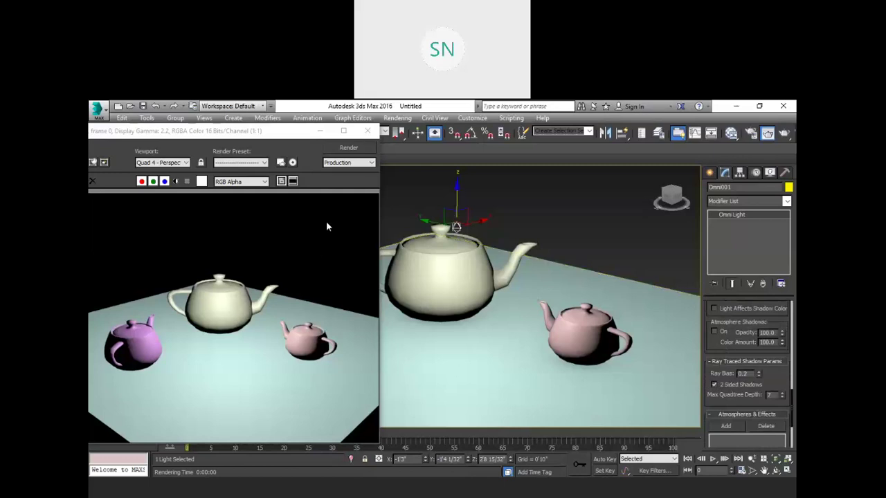
left_click(346, 148)
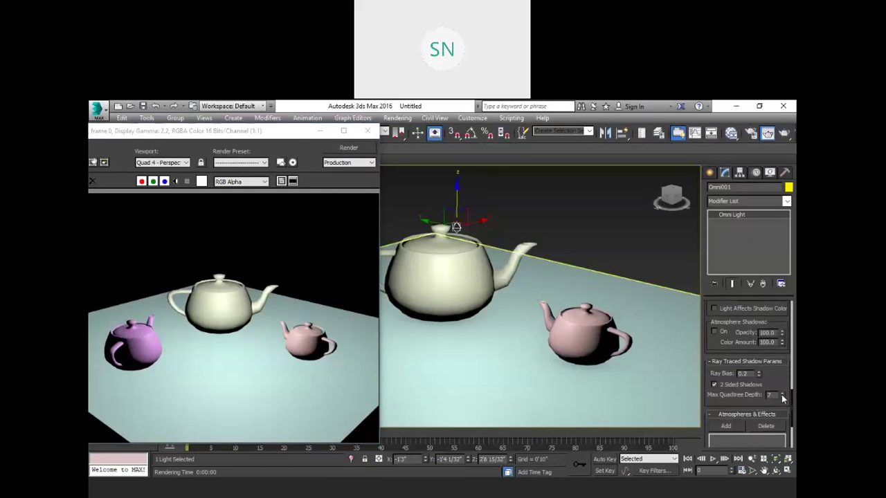
- Turn off 2 Sided Shadows, keeping Ray Bias at 0.2
left_click(714, 384)
scroll(723, 385, "down", 3)
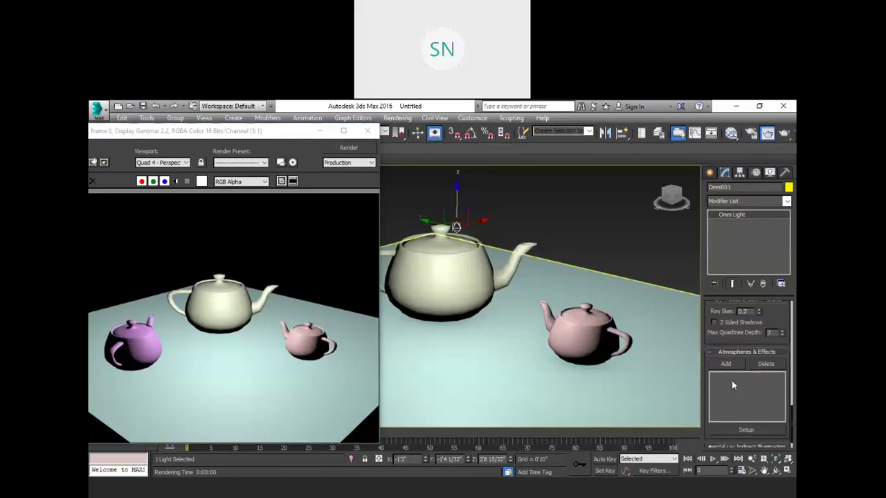
scroll(734, 408, "up", 5)
scroll(761, 353, "up", 10)
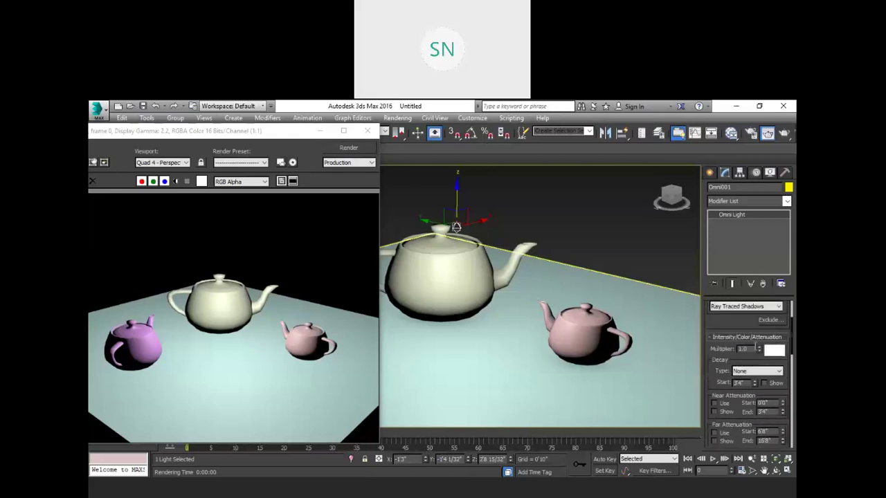
scroll(754, 346, "up", 3)
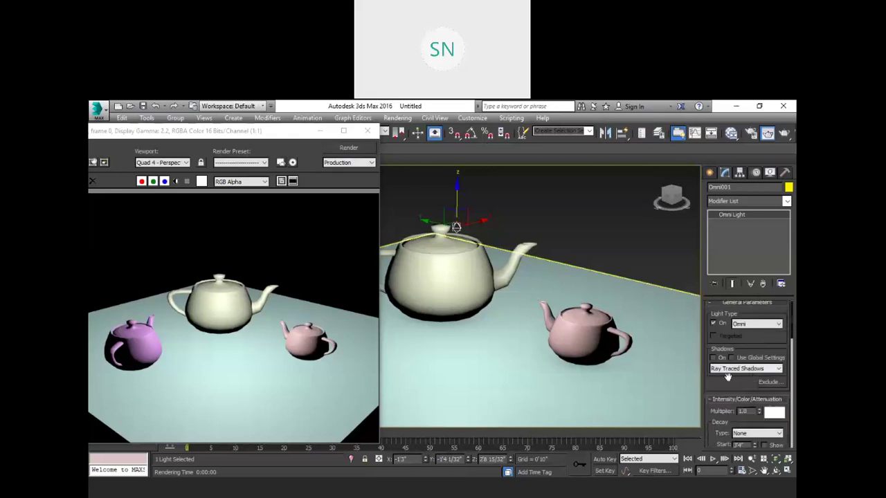
- Switch Omni001 to Shadow Map shadows with 2 Sided Shadows on
left_click(779, 369)
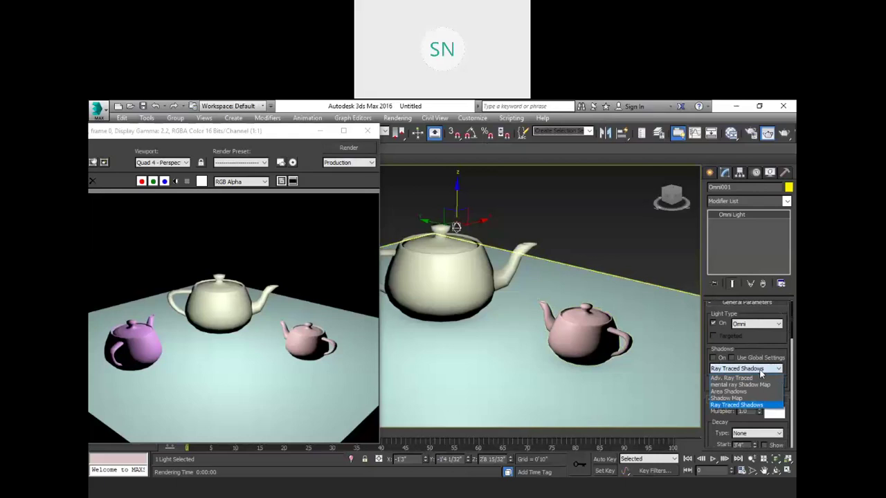
left_click(730, 399)
scroll(742, 380, "down", 2)
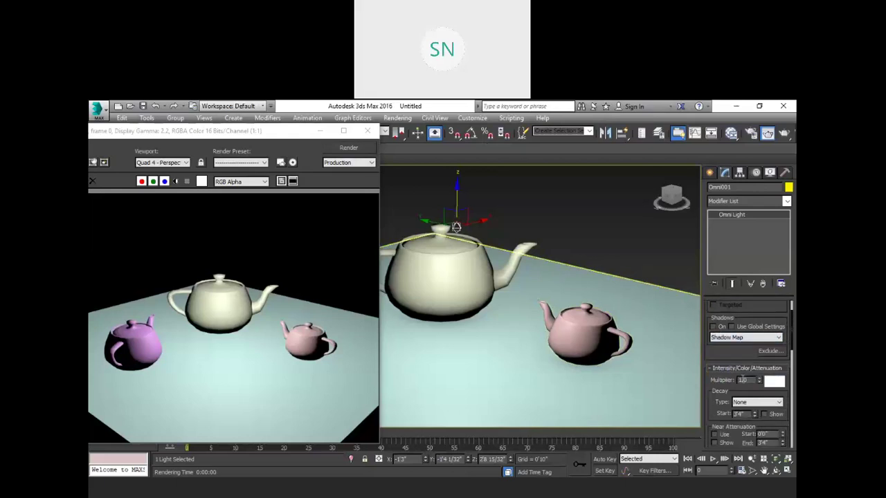
scroll(728, 414, "down", 8)
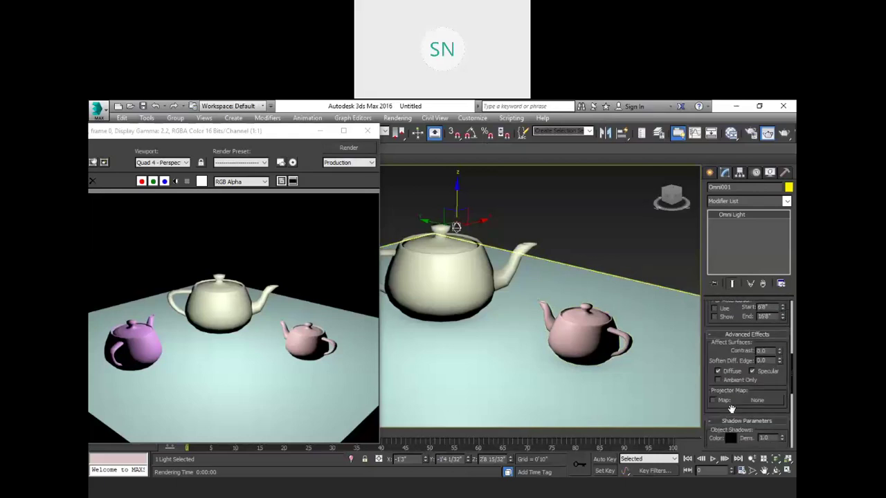
scroll(717, 385, "down", 3)
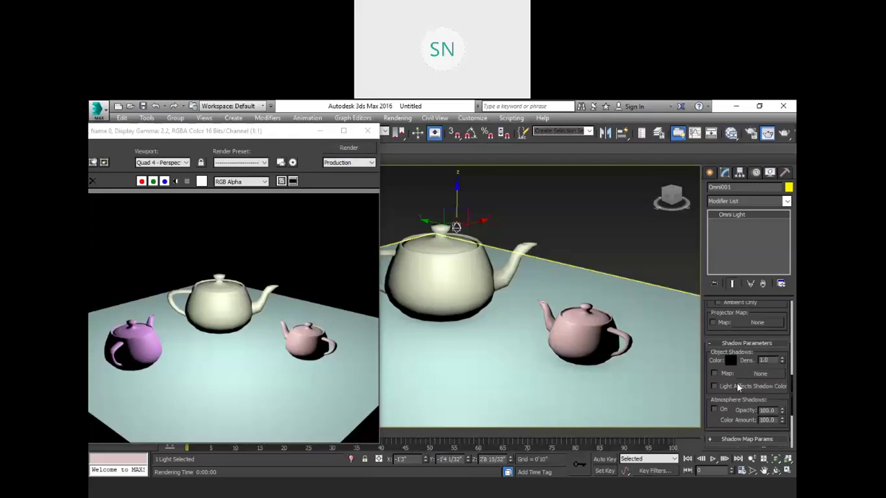
scroll(733, 395, "down", 1)
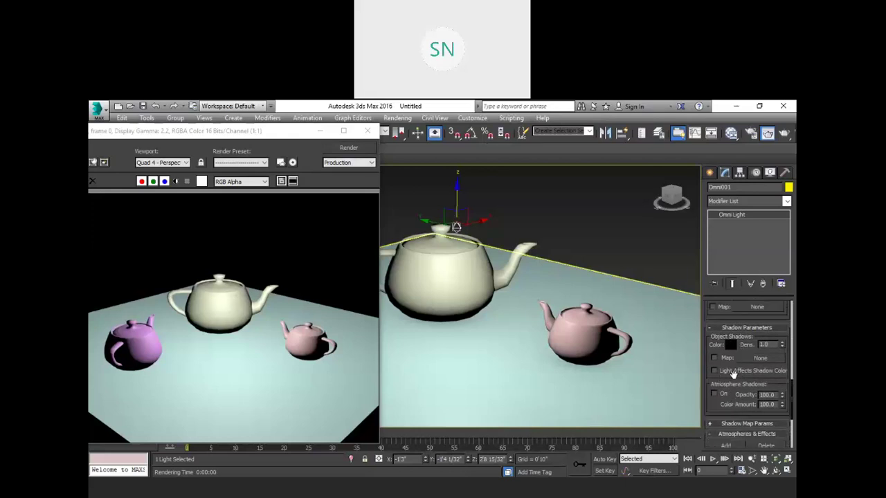
scroll(733, 380, "down", 1)
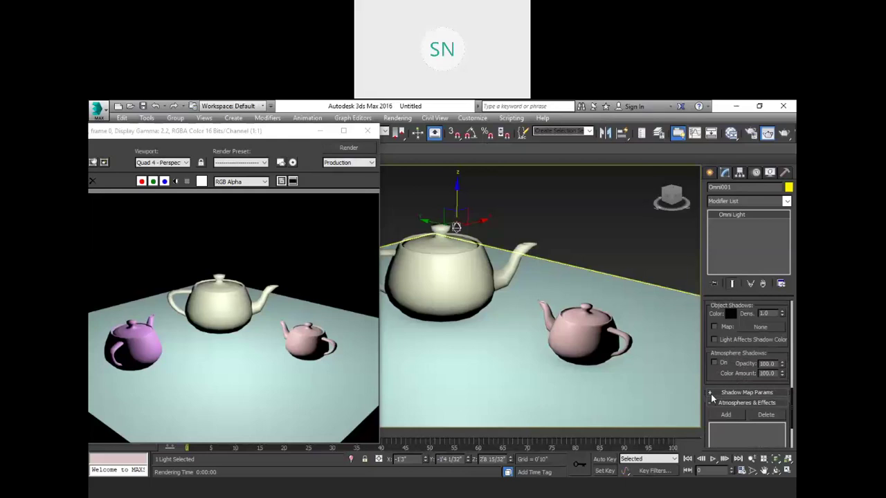
left_click(711, 393)
scroll(726, 382, "down", 1)
left_click(724, 407)
- Render the teapots with shadow-map shadows and inspect the result
left_click(349, 148)
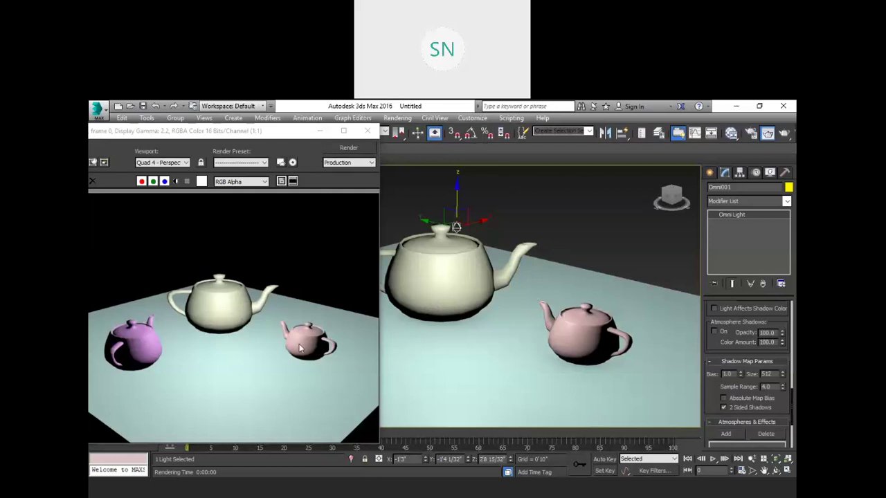
scroll(201, 280, "up", 6)
scroll(264, 254, "down", 4)
scroll(264, 254, "down", 4)
scroll(125, 326, "up", 5)
scroll(124, 326, "down", 5)
left_click_drag(242, 130, 263, 256)
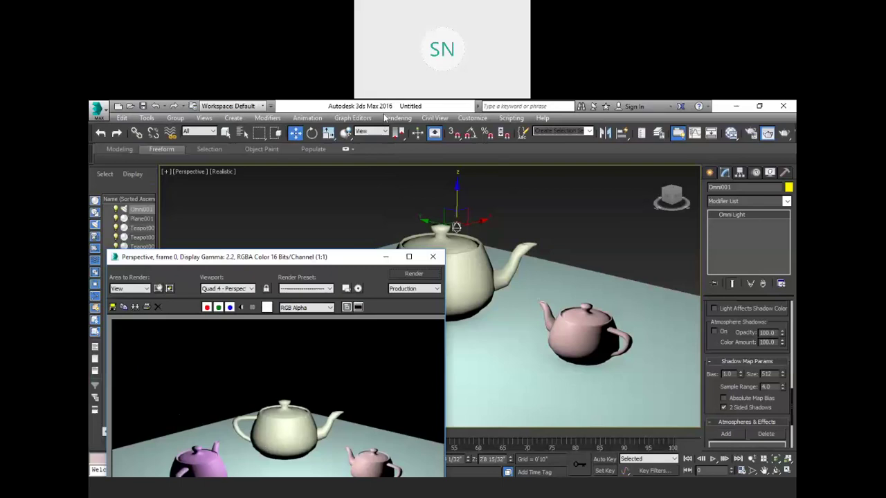
- Turn on Force 2-Sided in the Render Setup dialog
left_click(392, 122)
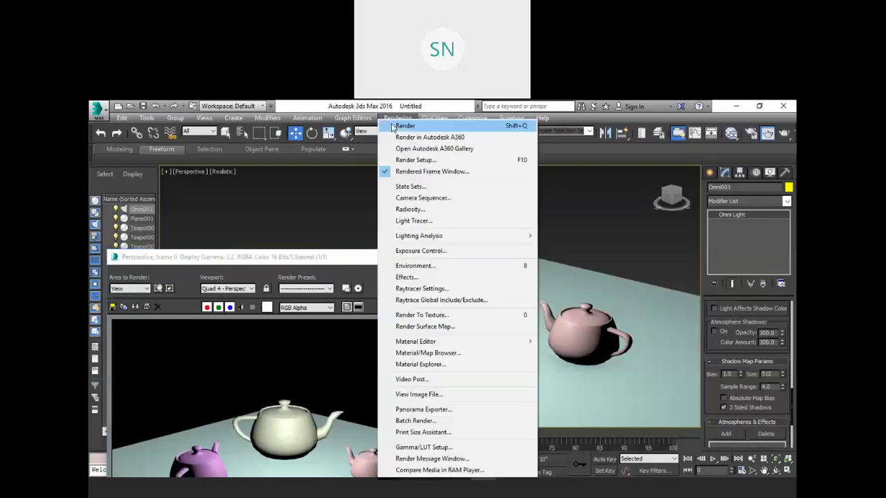
left_click(422, 161)
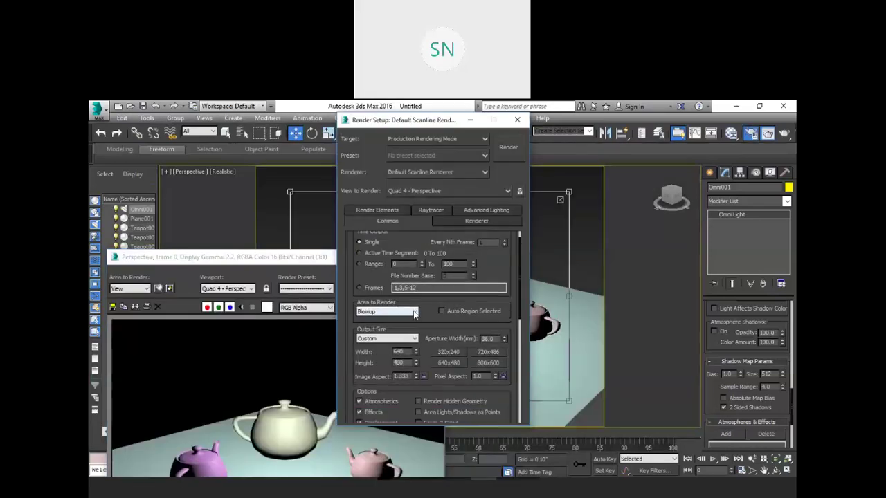
scroll(429, 346, "down", 5)
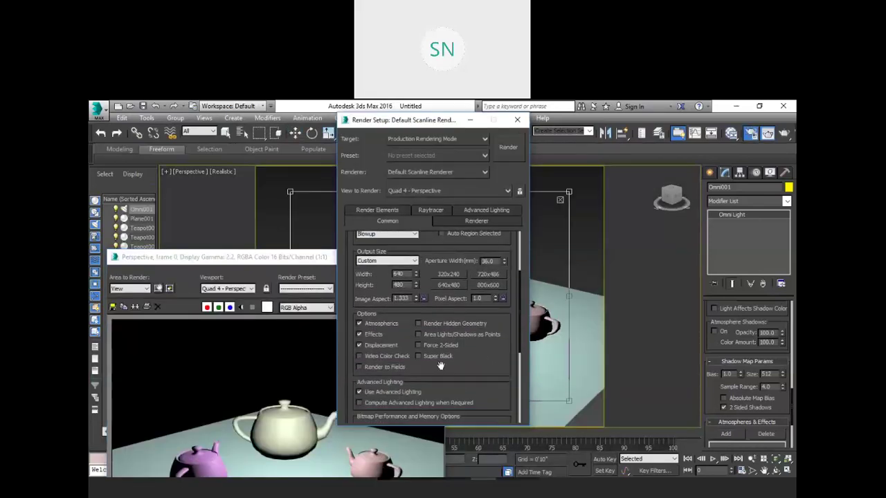
left_click(419, 346)
left_click(517, 120)
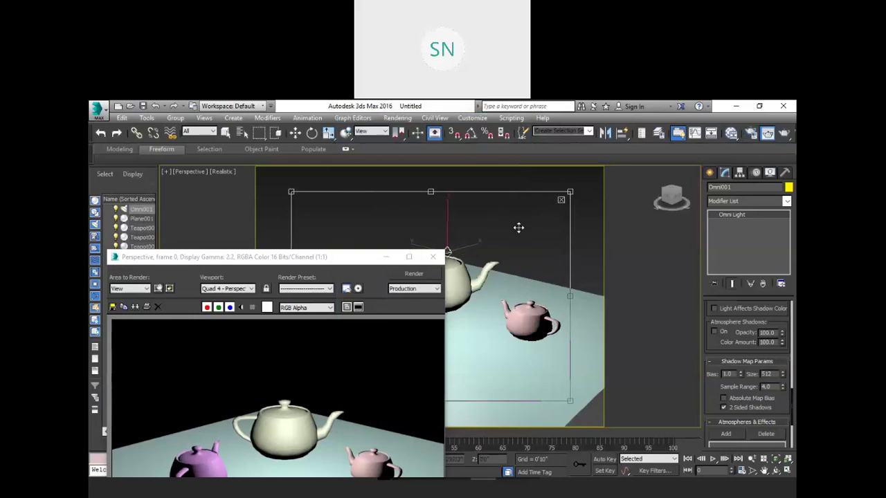
- Render the blown-up view of the teapots and inspect it in the frame window
key("w")
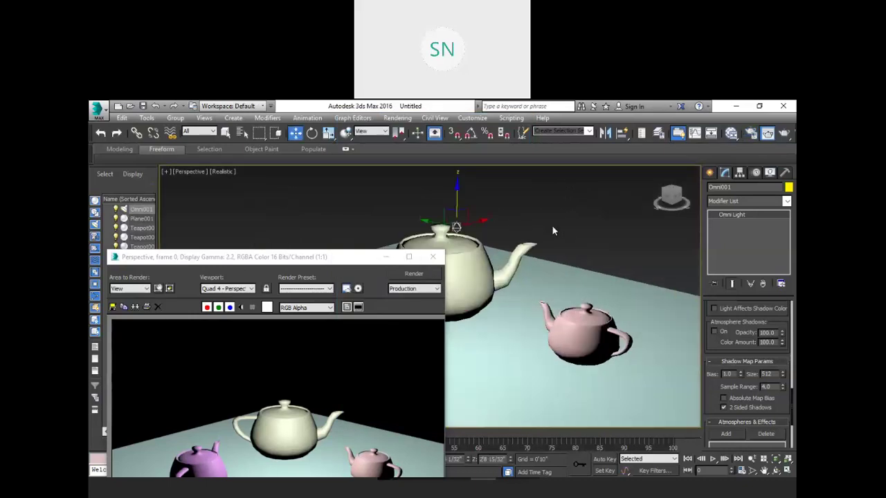
left_click(413, 273)
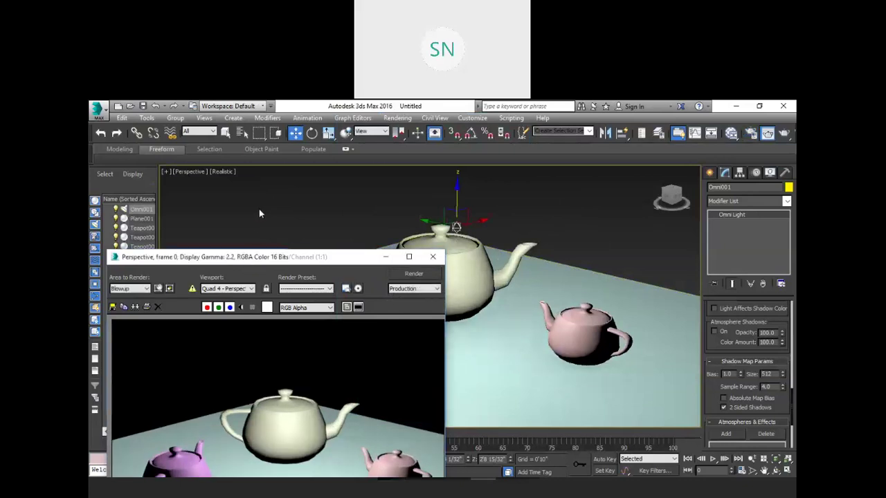
scroll(163, 382, "up", 6)
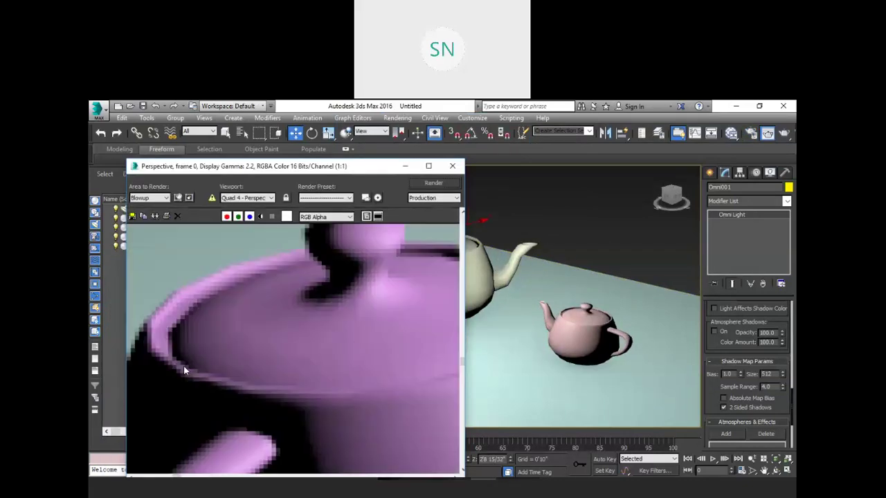
scroll(168, 330, "down", 5)
scroll(275, 332, "up", 6)
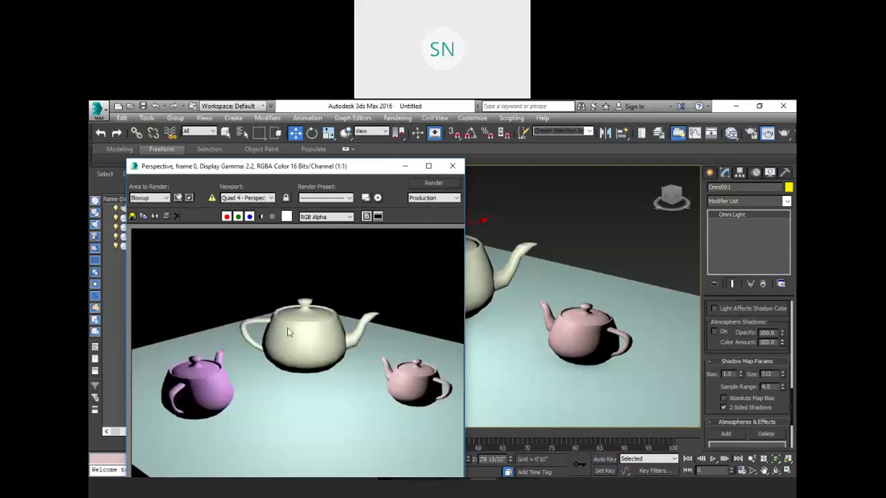
scroll(269, 285, "down", 3)
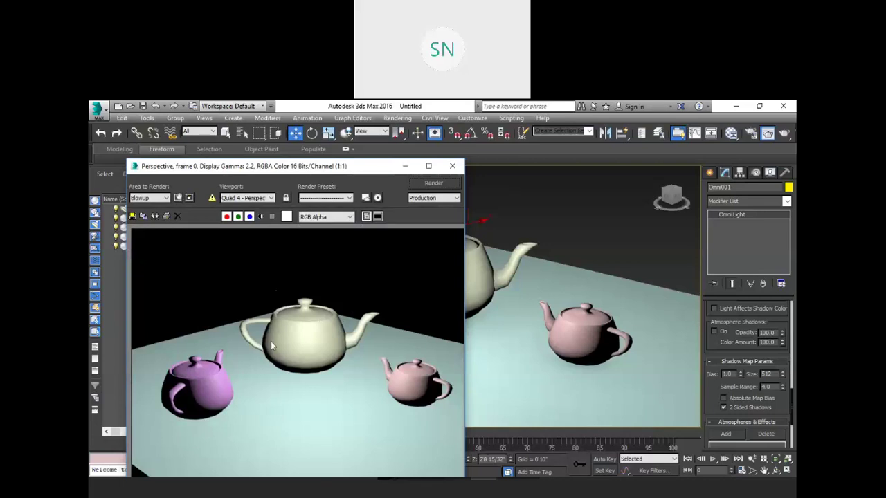
left_click_drag(245, 166, 189, 353)
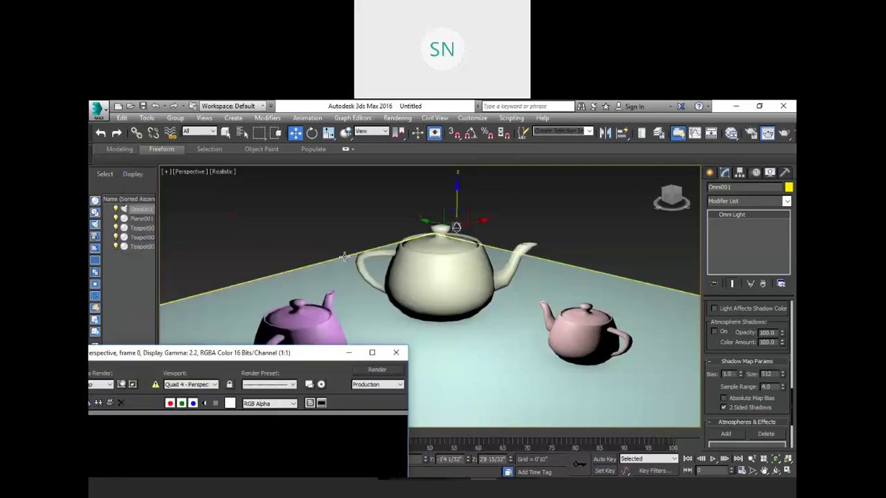
- Switch Force 2-Sided back off in the render settings
left_click(385, 118)
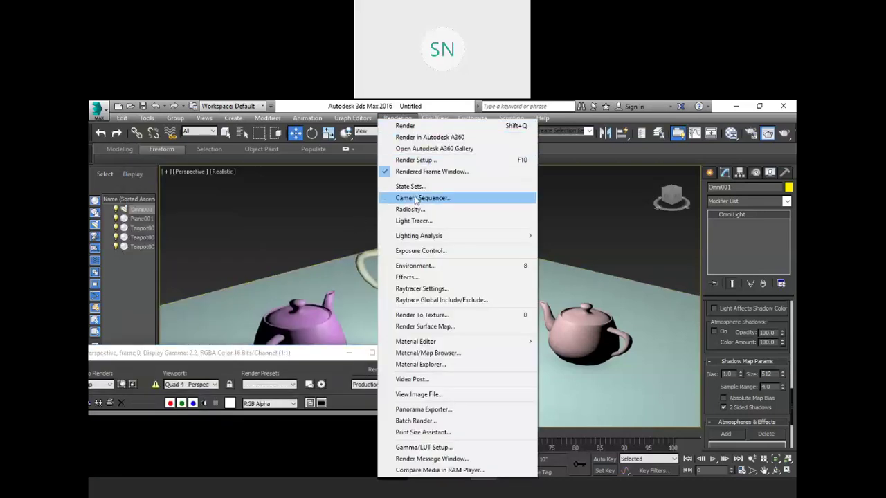
left_click(431, 161)
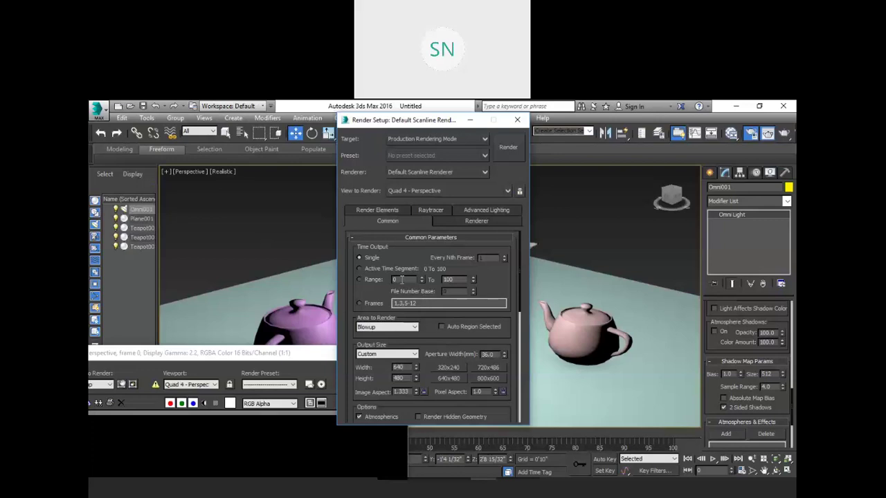
scroll(429, 305, "down", 5)
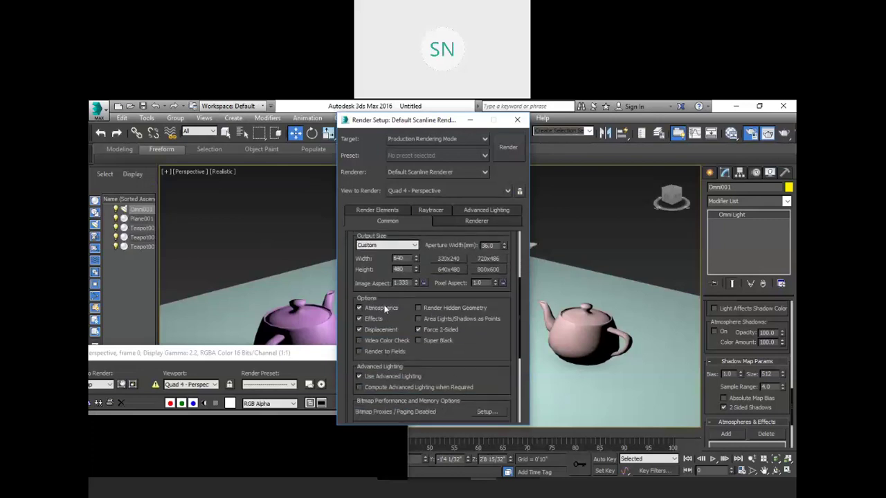
left_click(418, 330)
left_click(517, 119)
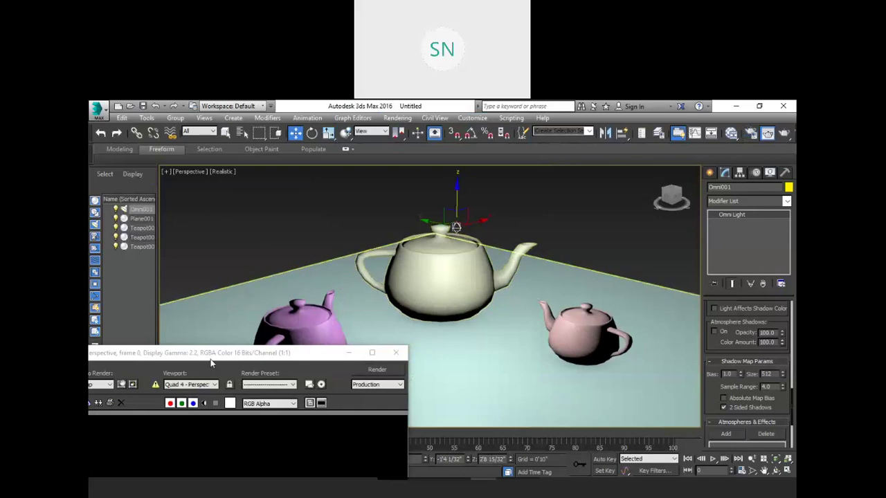
- Recheck the render settings, then move the render window up out of the way
left_click(399, 116)
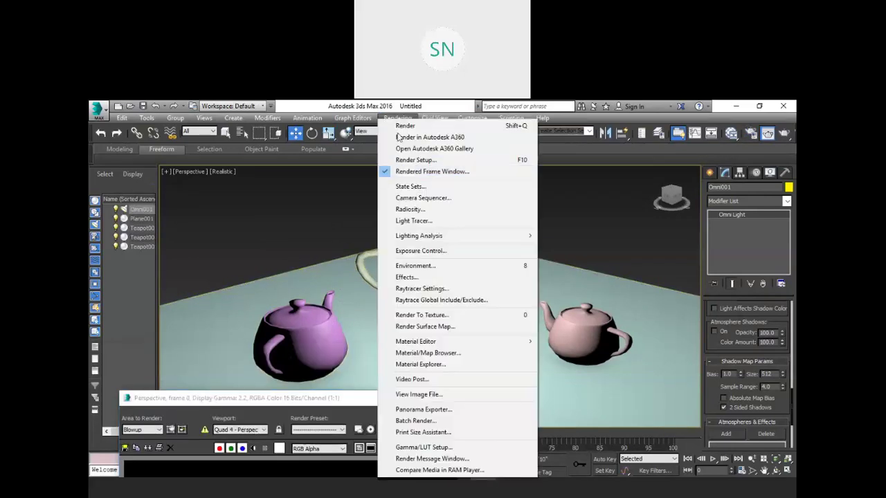
left_click(421, 163)
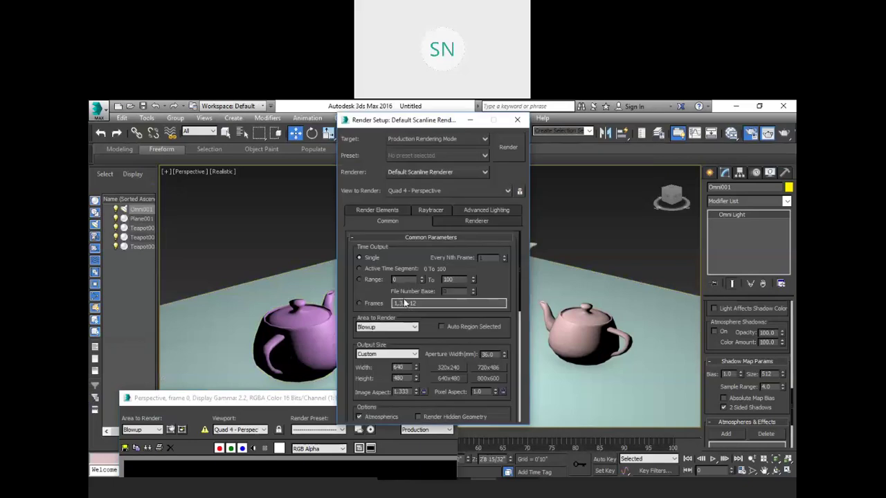
scroll(425, 346, "down", 5)
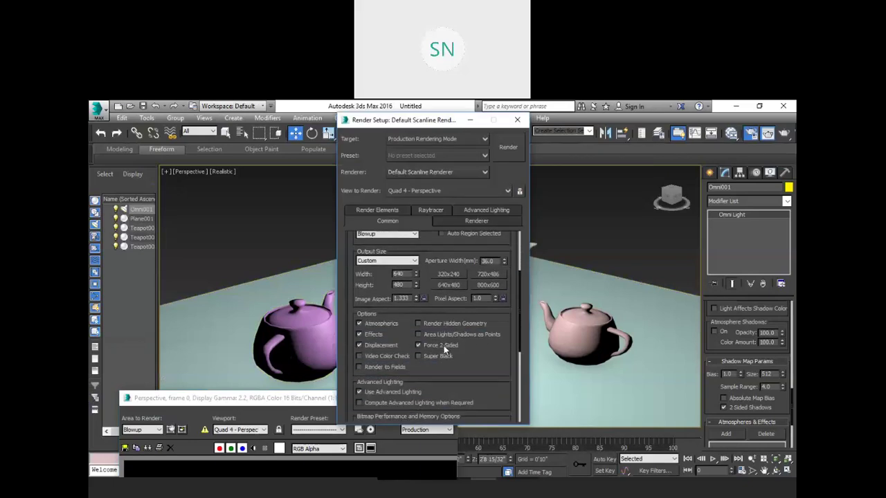
left_click(517, 120)
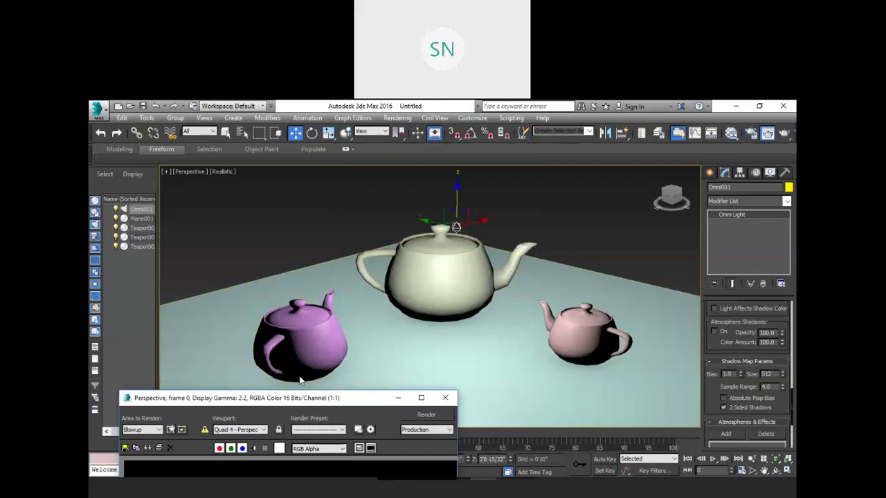
left_click_drag(284, 400, 310, 374)
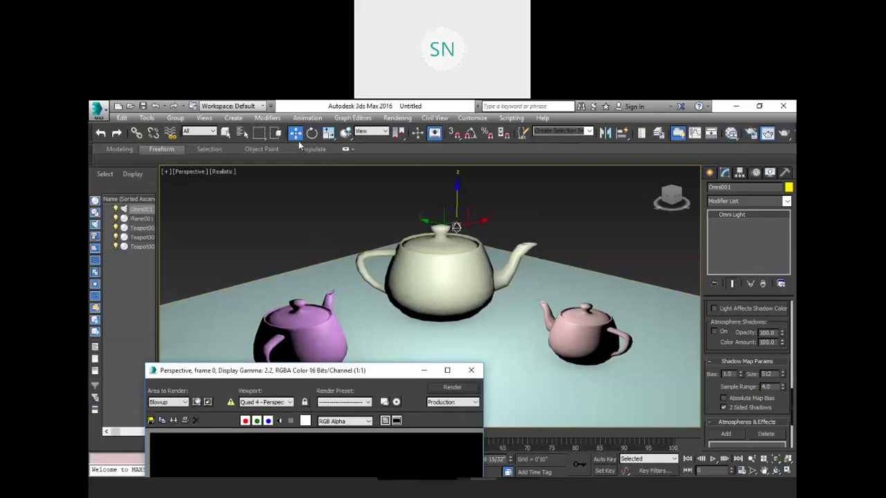
- Render the Perspective view of the three teapots with Shift+Q
key("shift+q")
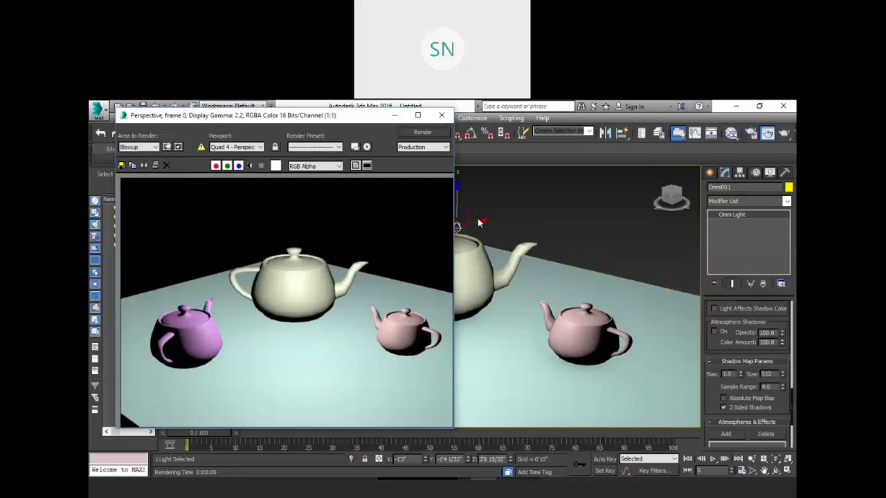
scroll(734, 350, "up", 4)
scroll(734, 351, "up", 5)
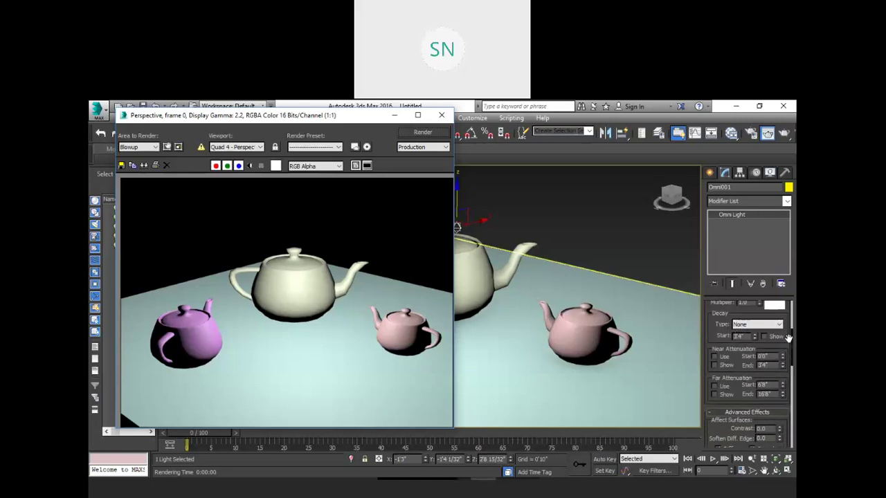
- Tick Shadows On for Omni001 and render the teapots
left_click_drag(791, 341, 794, 307)
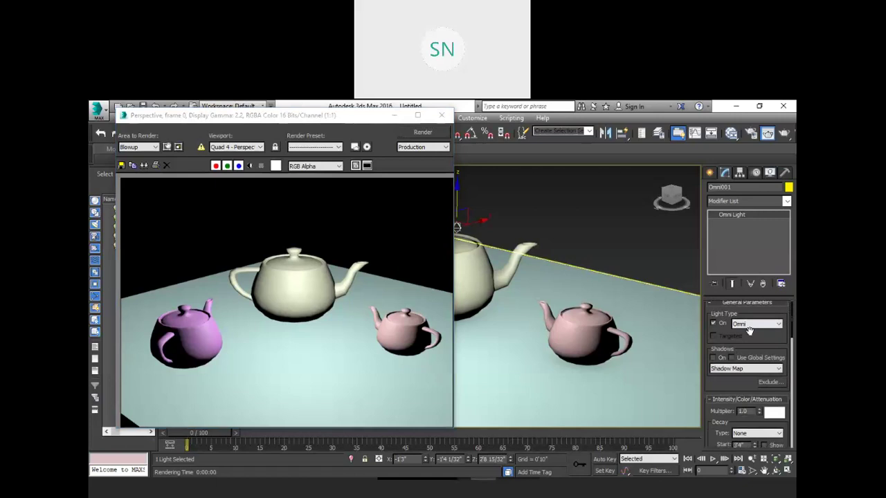
left_click(714, 357)
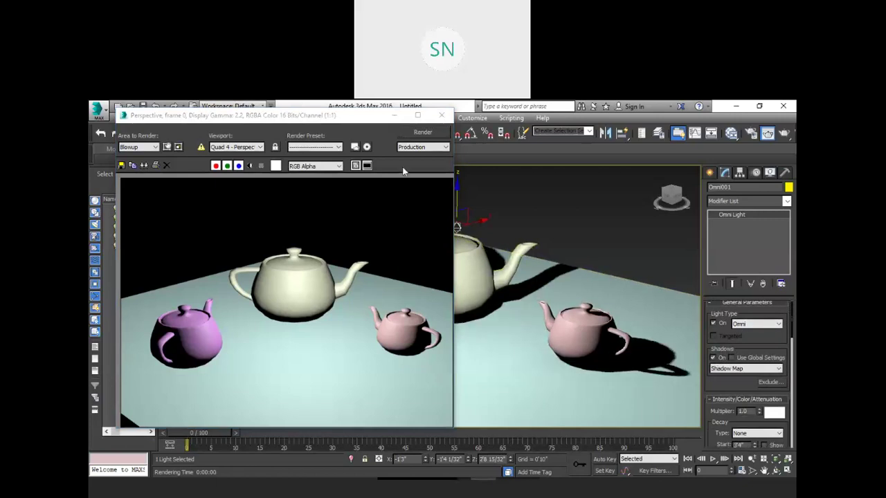
left_click(415, 131)
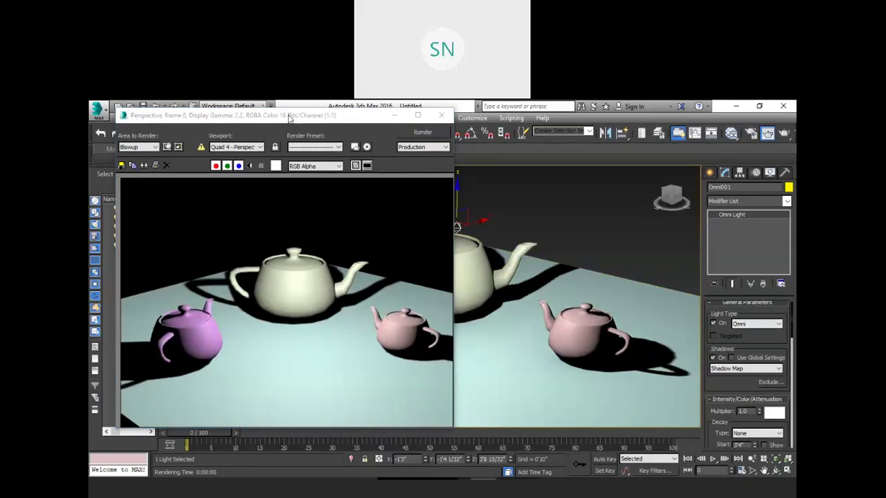
- Reposition the render window and re-render the teapots casting dark shadows
left_click_drag(356, 115, 438, 433)
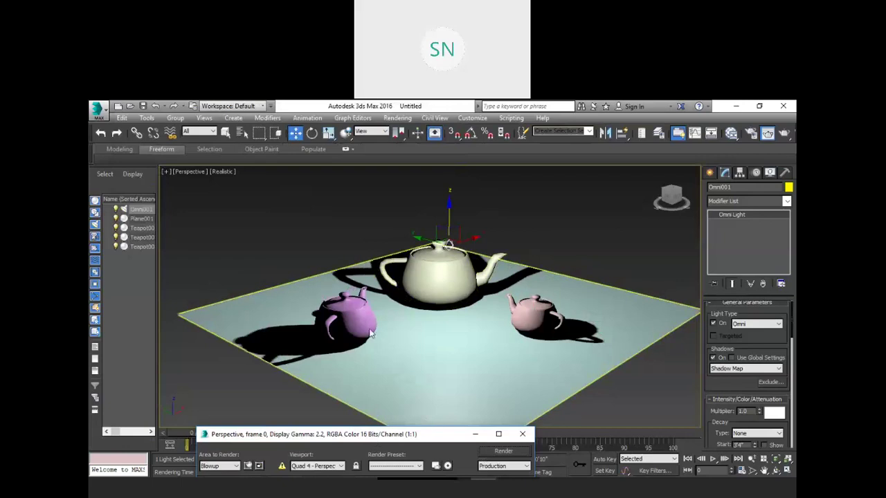
left_click_drag(443, 434, 409, 164)
left_click(468, 182)
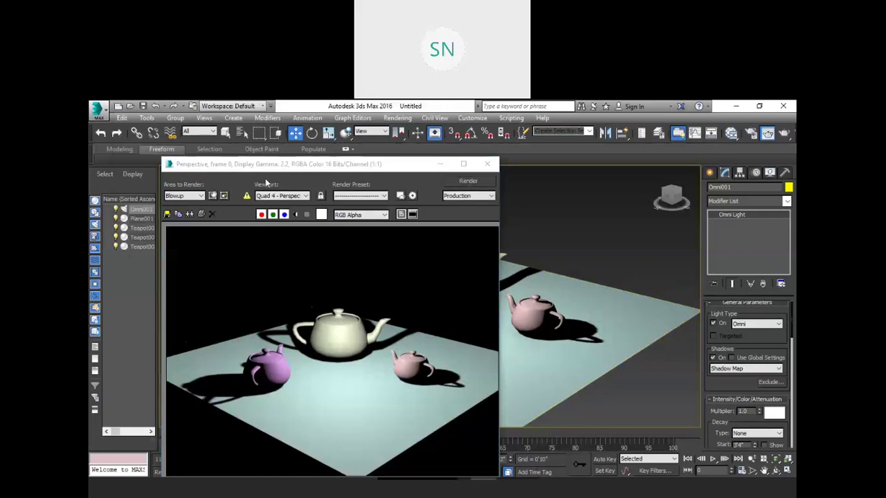
left_click(305, 171)
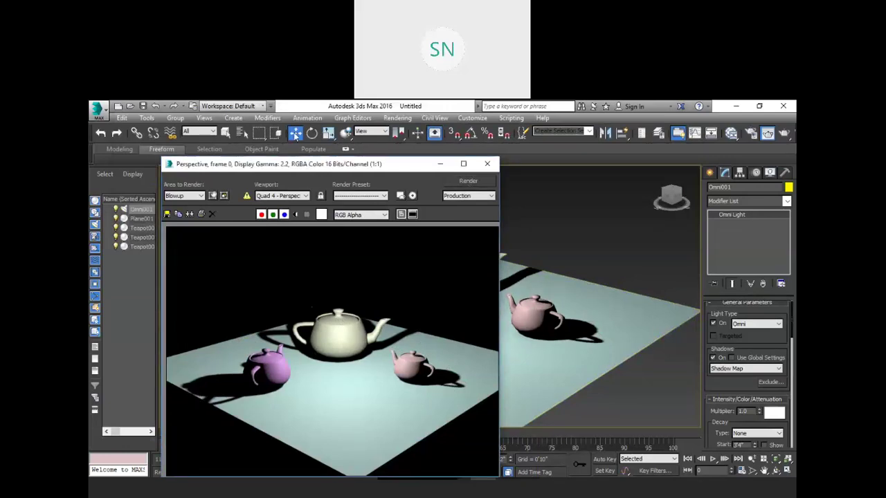
left_click_drag(281, 125, 281, 134)
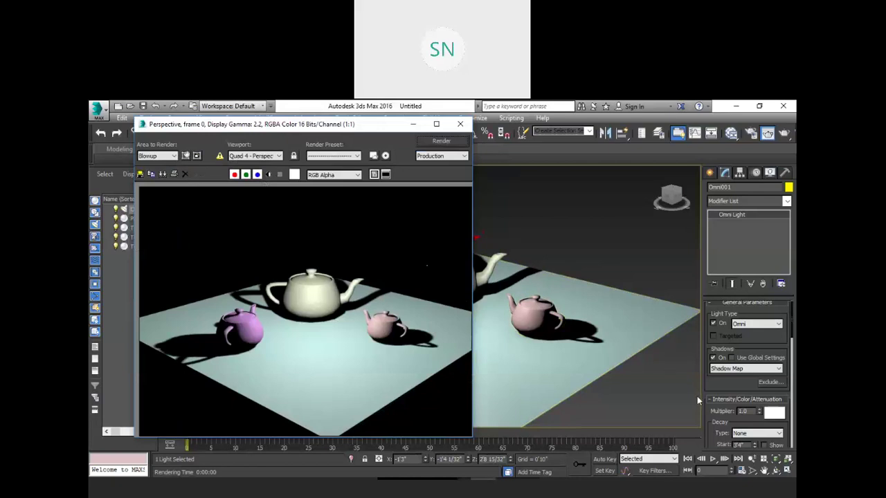
left_click(755, 370)
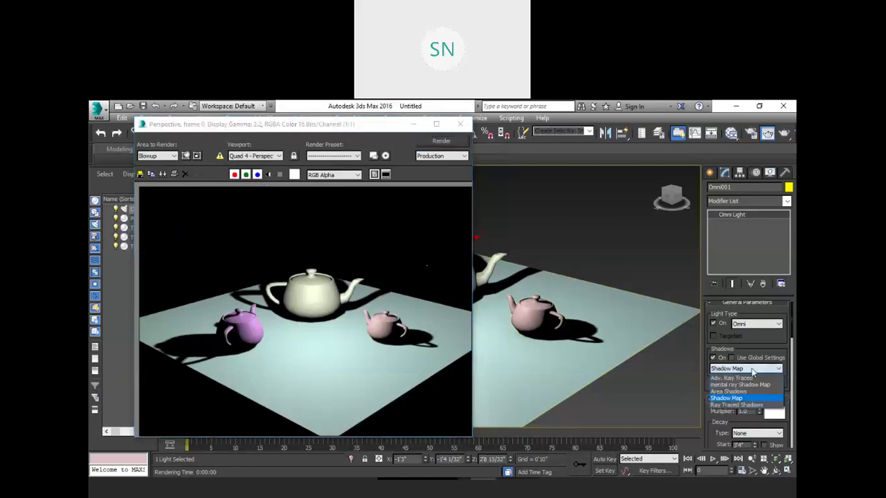
- Render the teapots with Ray Traced Shadows for comparison, then revert to Shadow Map
left_click(733, 405)
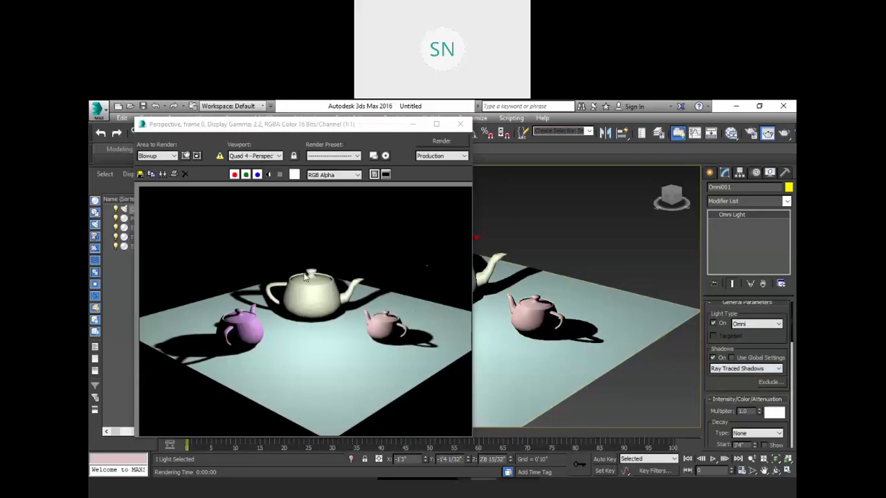
left_click(442, 141)
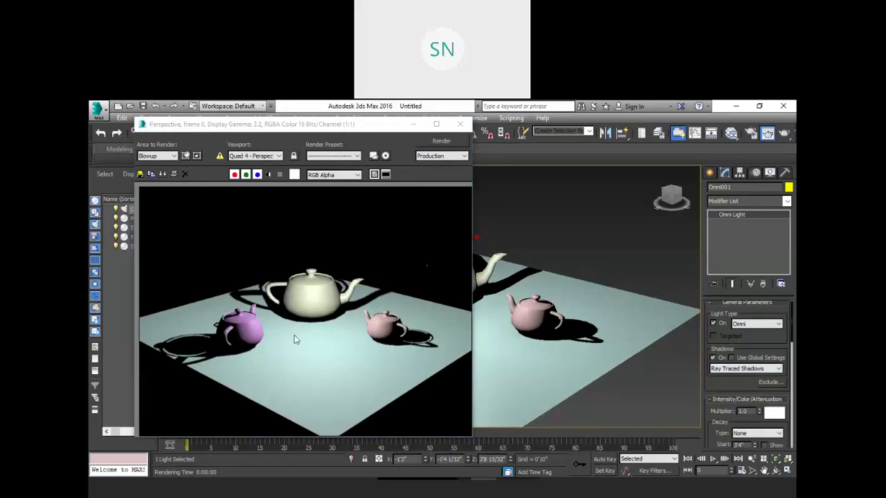
left_click(730, 369)
left_click(727, 400)
scroll(732, 377, "down", 6)
scroll(732, 376, "down", 5)
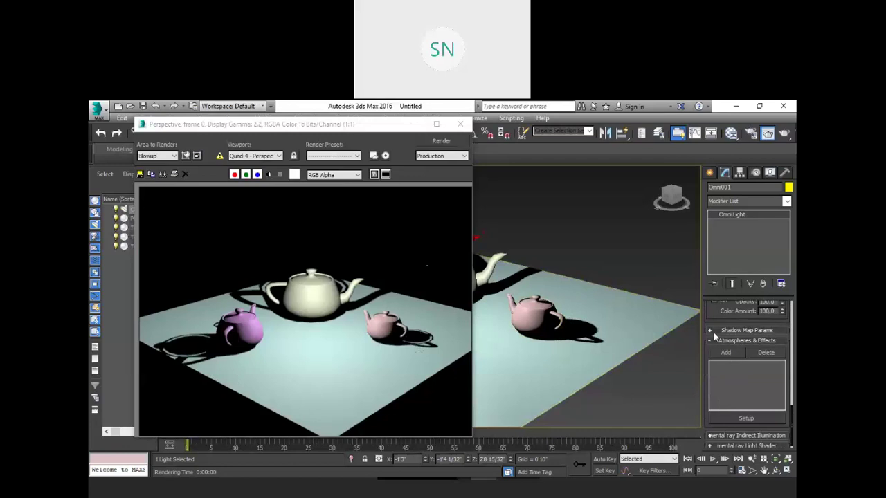
- Expand Shadow Map Params and re-render the teapots with shadow-map shadows
left_click(712, 330)
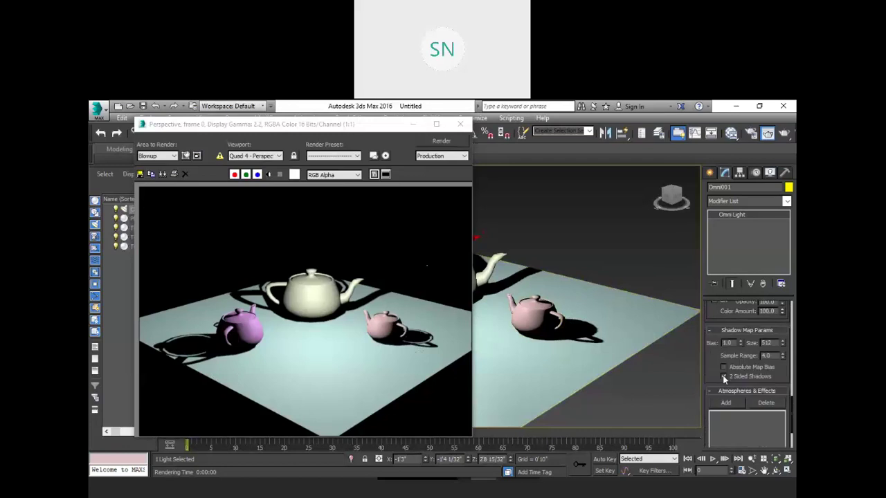
scroll(744, 377, "up", 5)
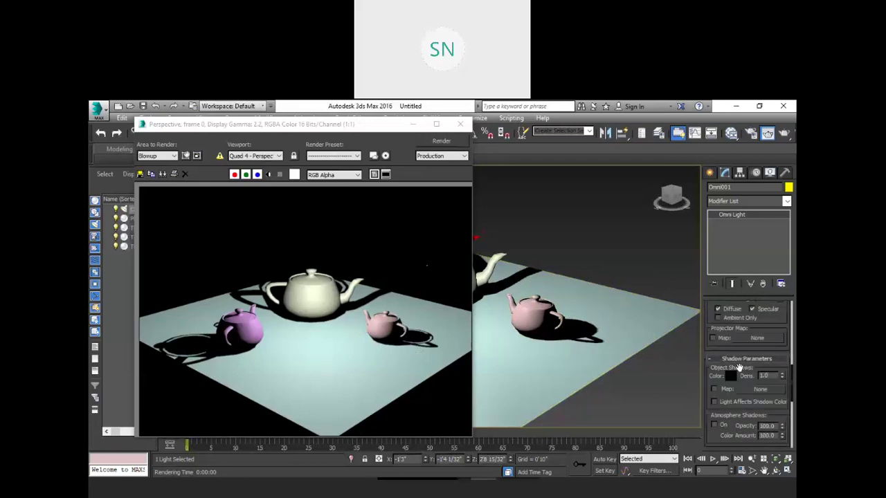
scroll(739, 369, "up", 4)
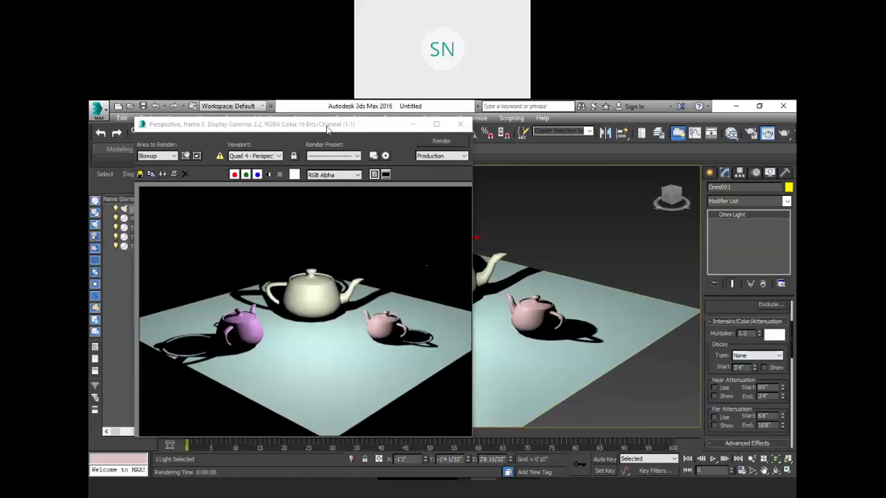
left_click(441, 141)
- Collapse the Intensity, Advanced Effects, Shadow Parameters, Shadow Map Params and Atmospheres rollouts
left_click(710, 322)
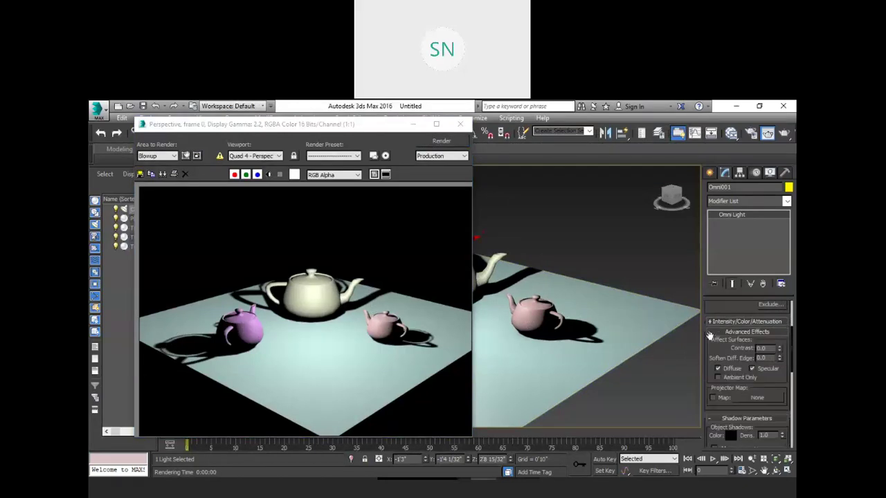
left_click(710, 333)
left_click(709, 342)
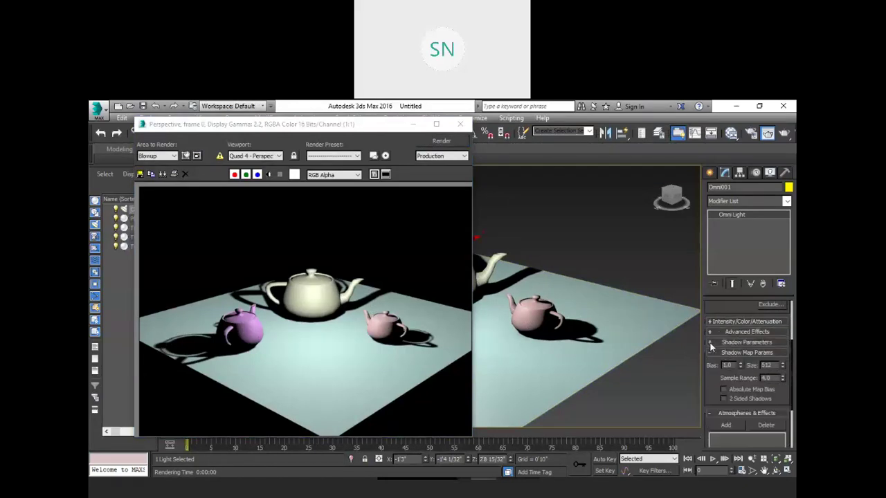
left_click(710, 352)
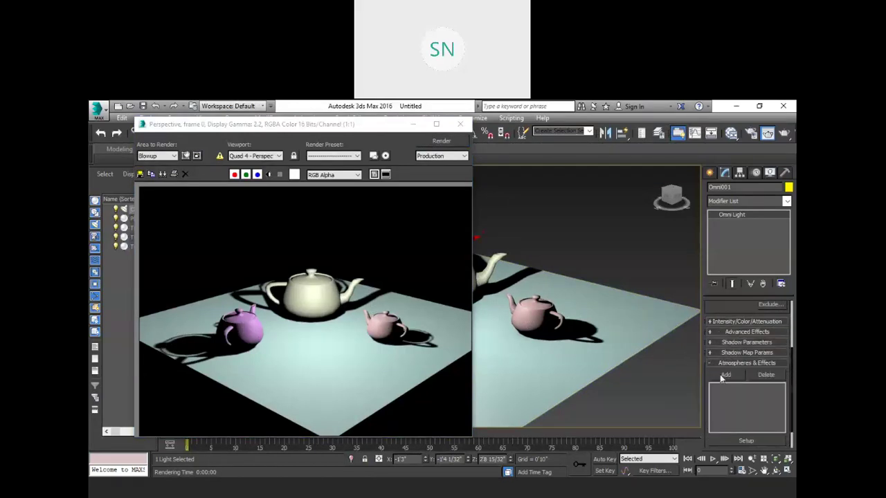
left_click(711, 363)
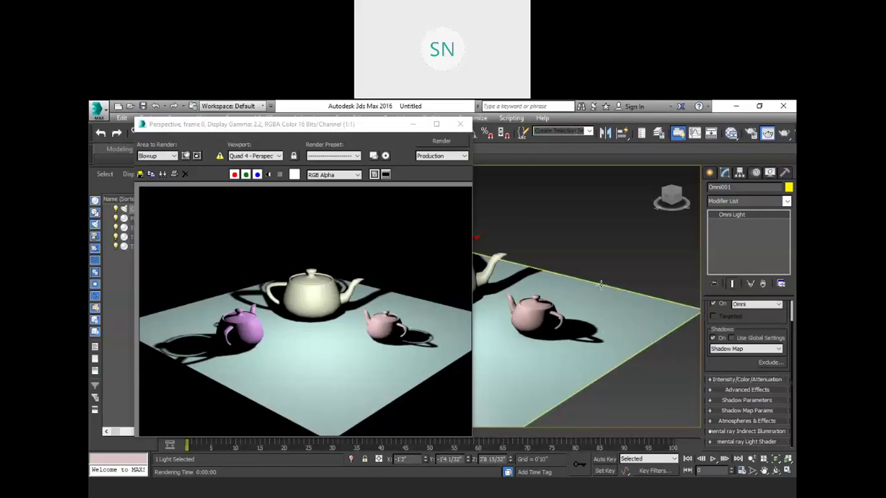
scroll(571, 276, "down", 2)
scroll(571, 277, "up", 3)
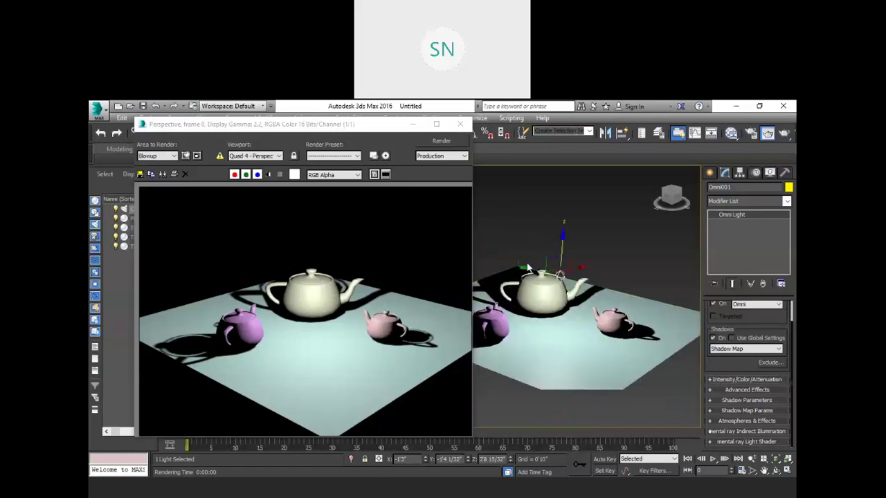
- Create a standard Omni light among the teapots, raise it high on Z, and render
scroll(571, 277, "down", 3)
left_click(573, 267)
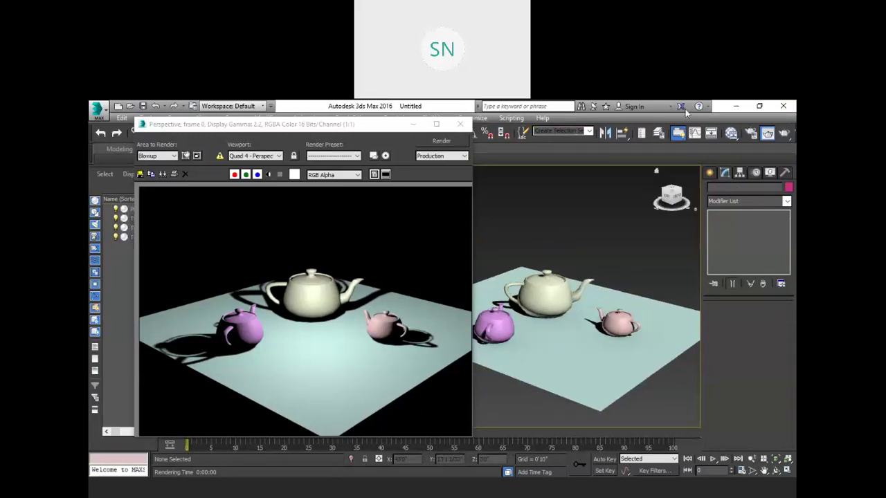
left_click(709, 173)
left_click(737, 189)
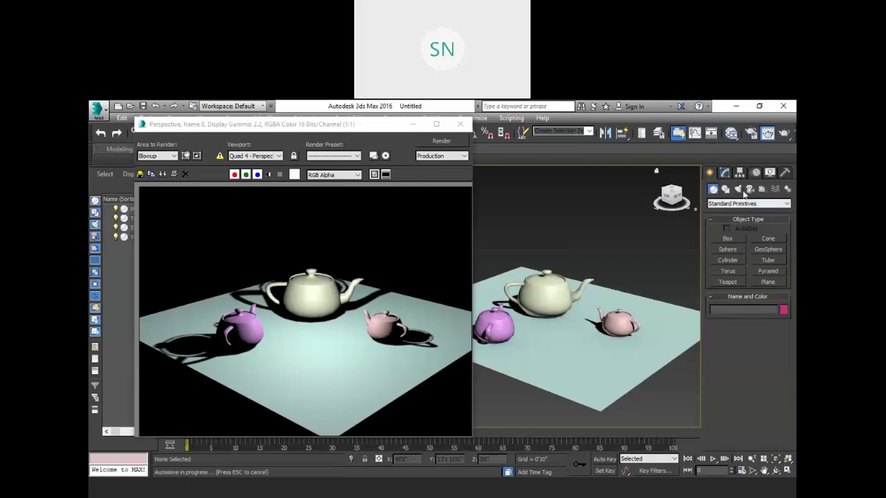
left_click(727, 260)
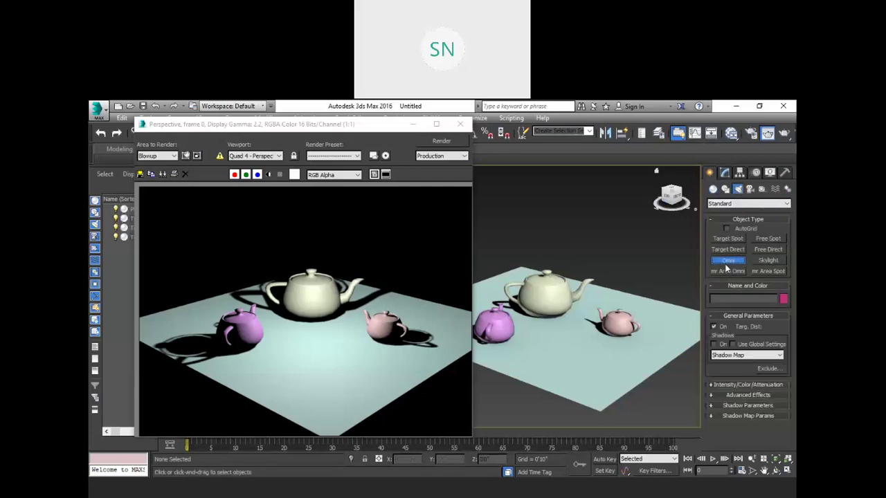
left_click(561, 336)
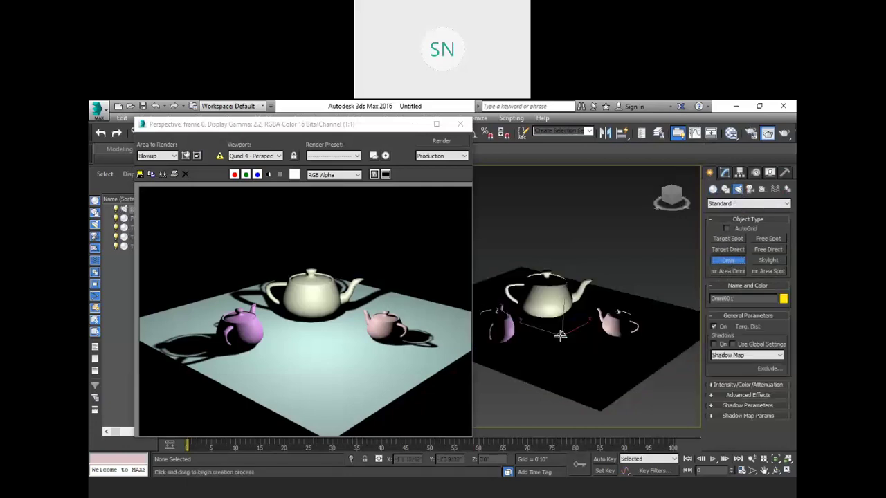
right_click(577, 320)
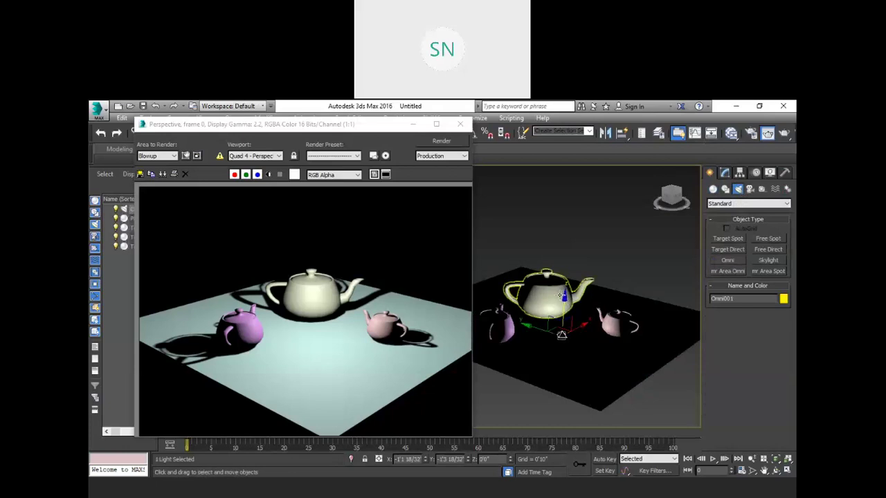
left_click_drag(564, 291, 563, 225)
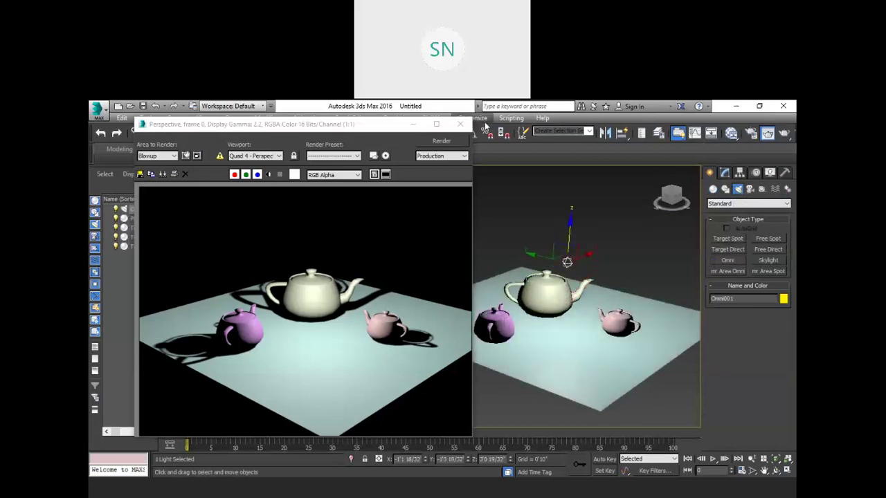
left_click(425, 155)
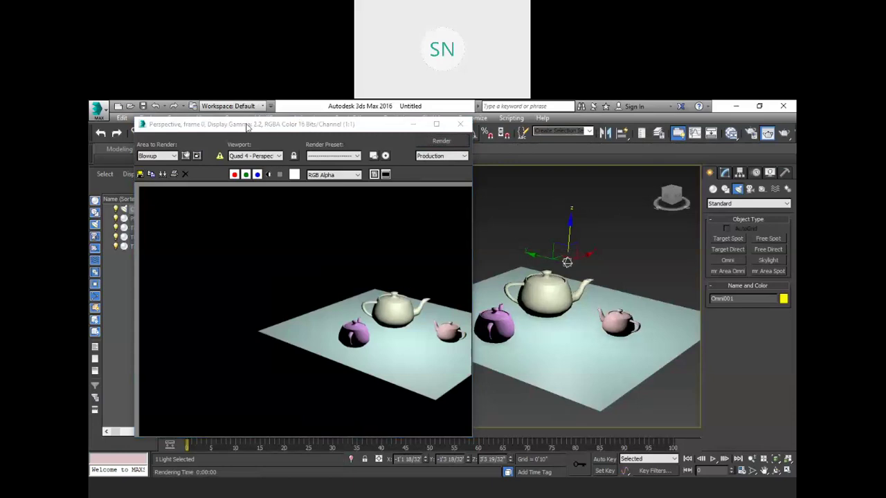
- Restore the four-viewport layout and re-render the current view
left_click_drag(208, 124, 161, 108)
left_click(640, 240)
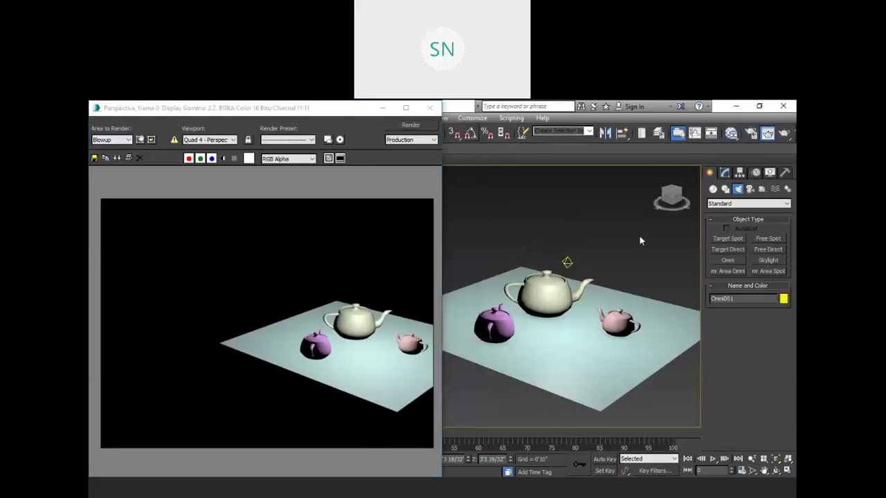
key("alt+w")
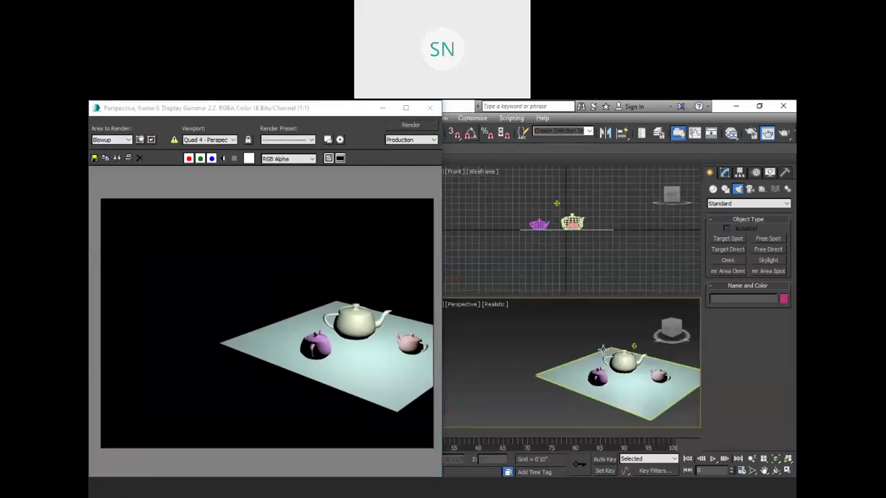
key("shift+q")
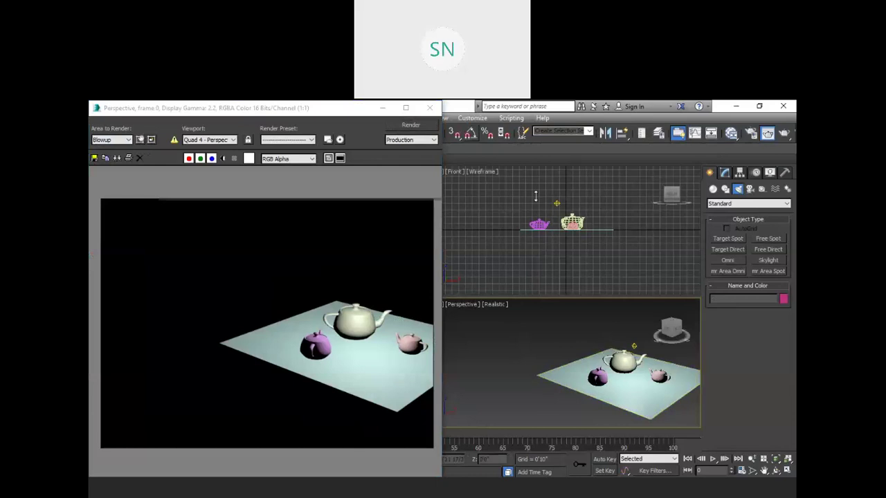
- Enlarge the Perspective view, orbit it to a top-down angle, and render
left_click_drag(527, 166, 529, 174)
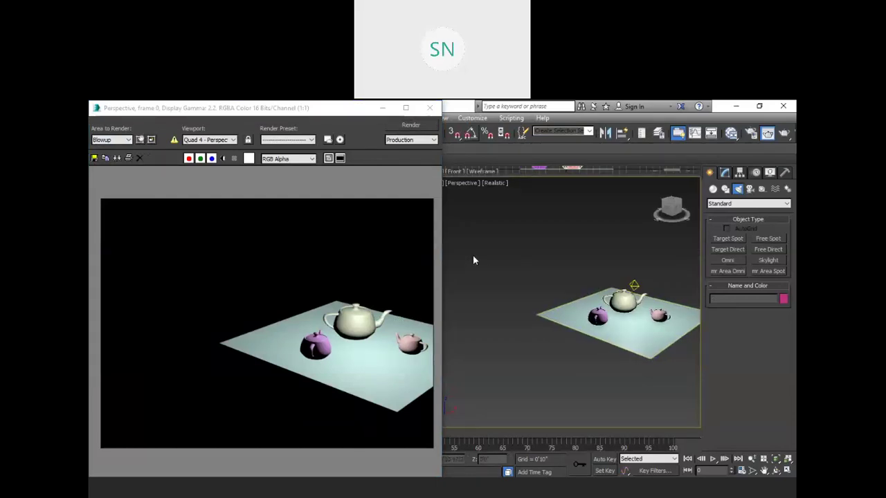
middle_click_drag(551, 284, 664, 287, "alt")
scroll(573, 303, "up", 4)
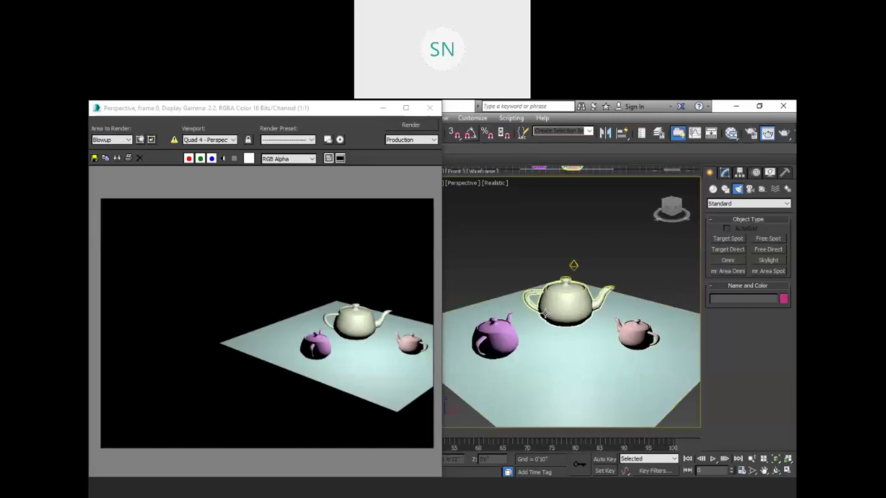
scroll(573, 303, "down", 3)
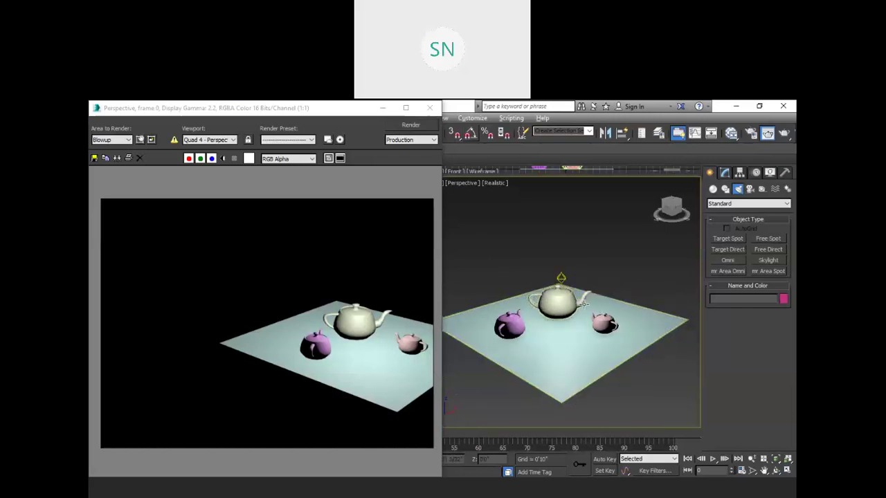
middle_click_drag(609, 298, 611, 312, "alt")
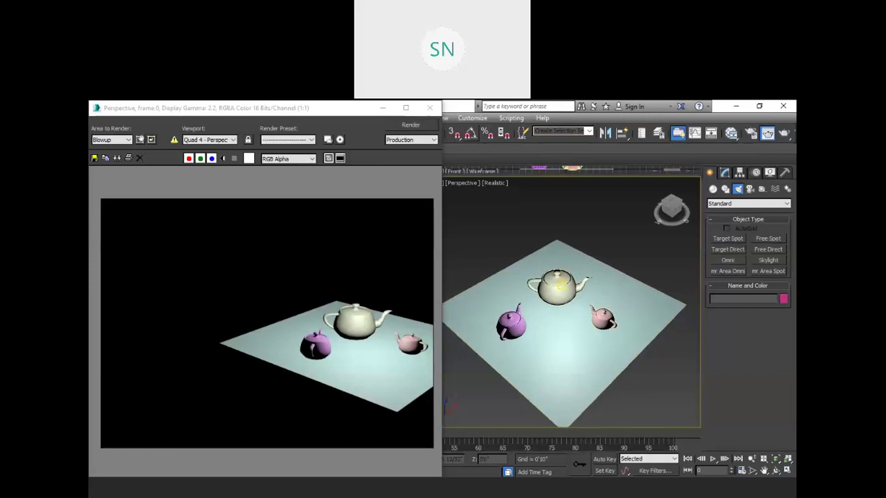
left_click(410, 125)
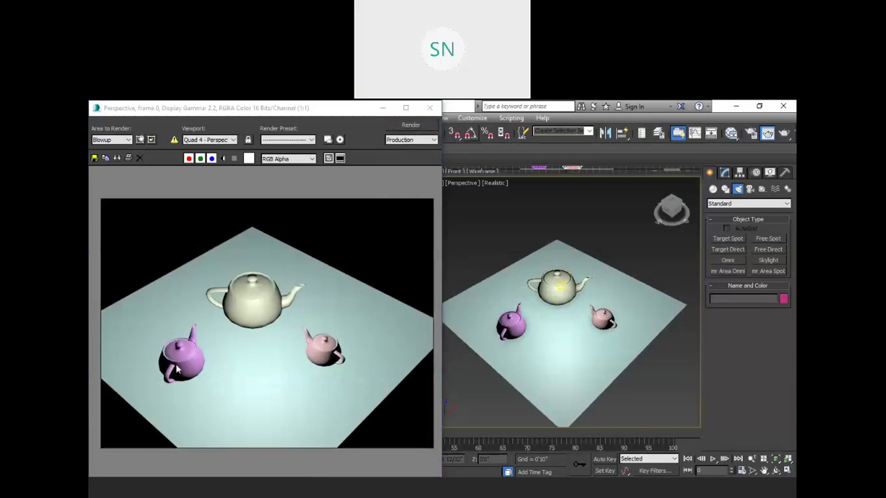
- Place an omni light above the big teapot
scroll(177, 340, "down", 3)
scroll(215, 347, "up", 6)
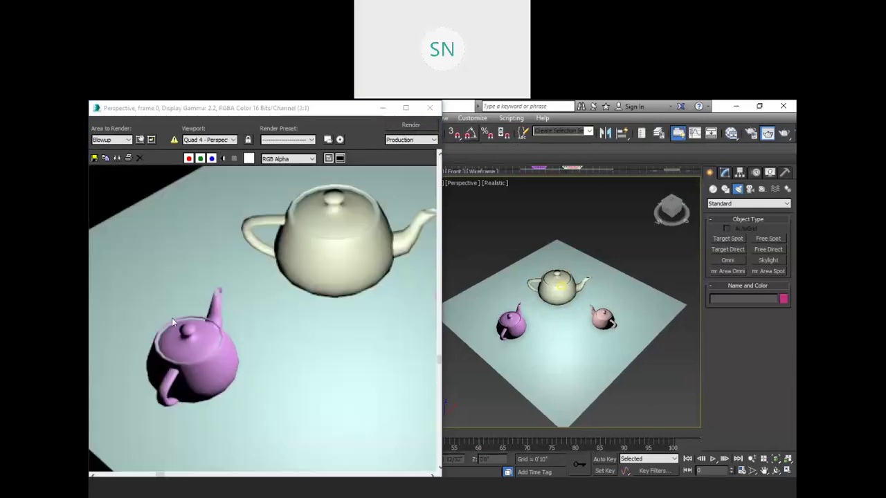
scroll(213, 350, "down", 3)
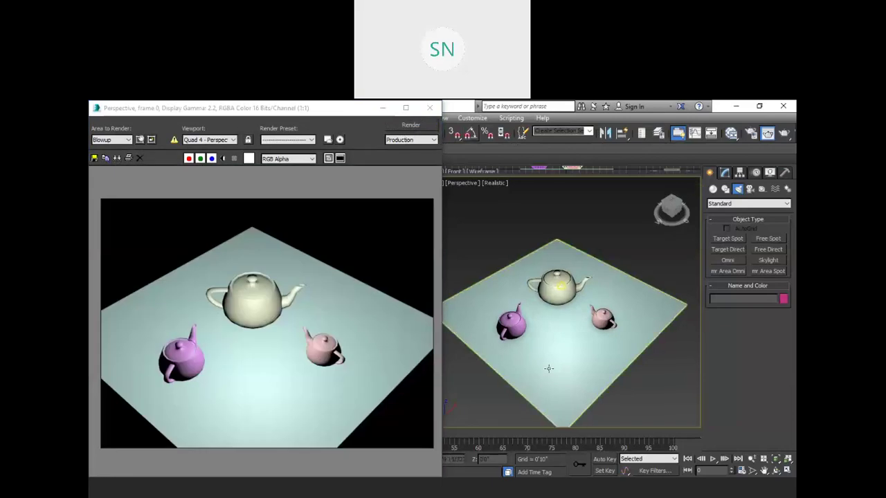
left_click(561, 284)
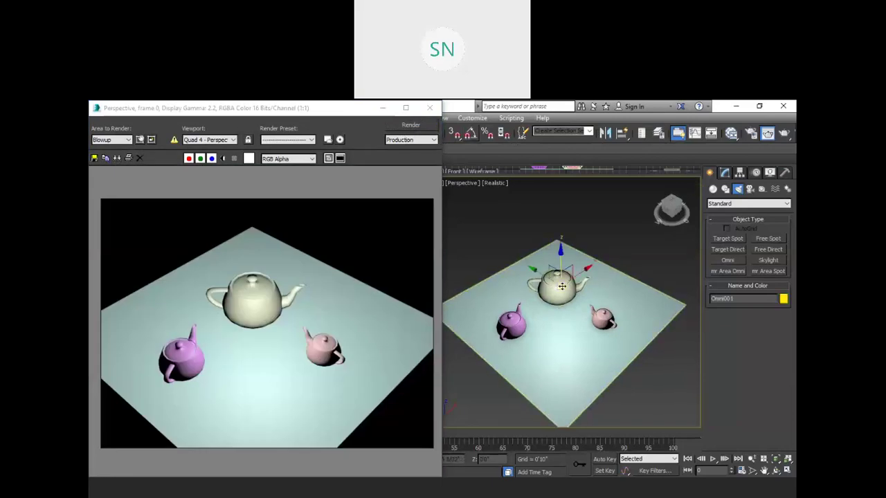
- Try the Spot light type in the Modify panel, then set Light Type back to Omni
left_click(724, 172)
left_click(756, 304)
left_click(752, 324)
scroll(752, 329, "down", 1)
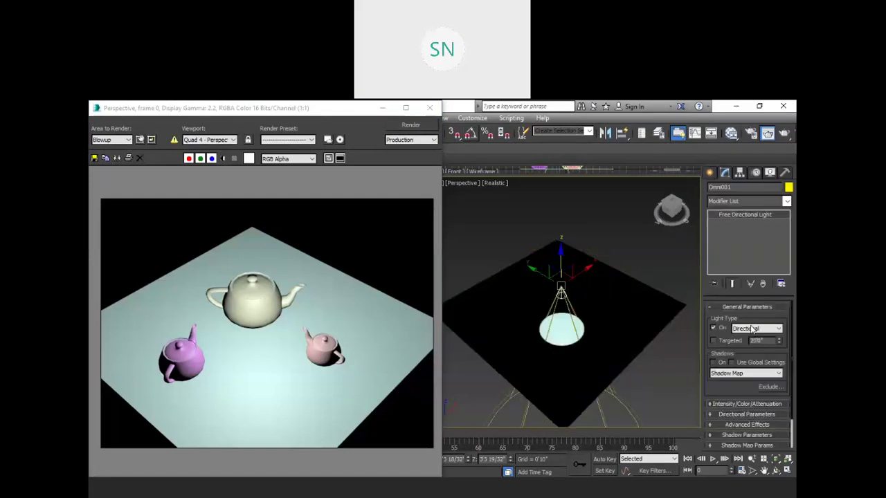
left_click(752, 329)
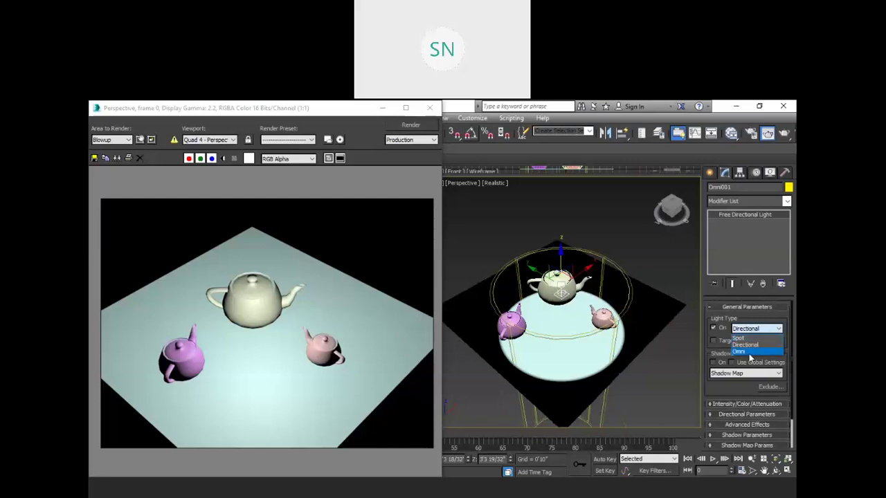
left_click(738, 351)
- Turn Shadows On and render the teapots casting shadows on the plane
scroll(760, 352, "down", 1)
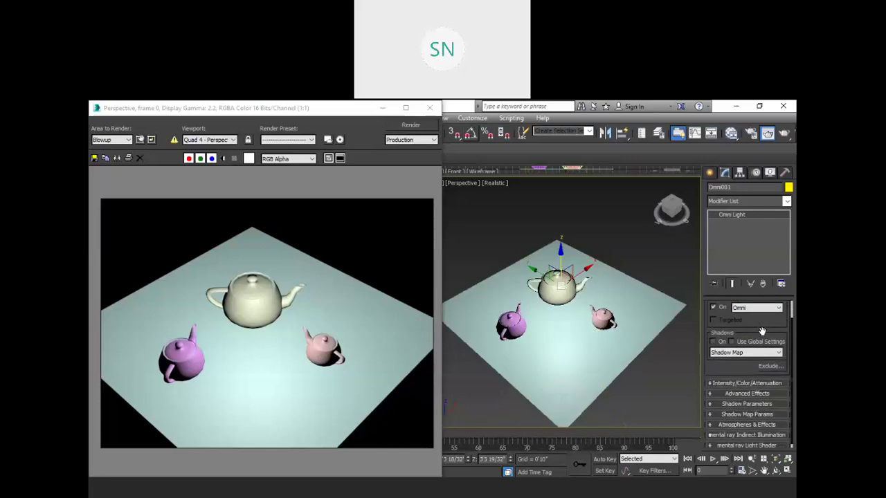
left_click(714, 342)
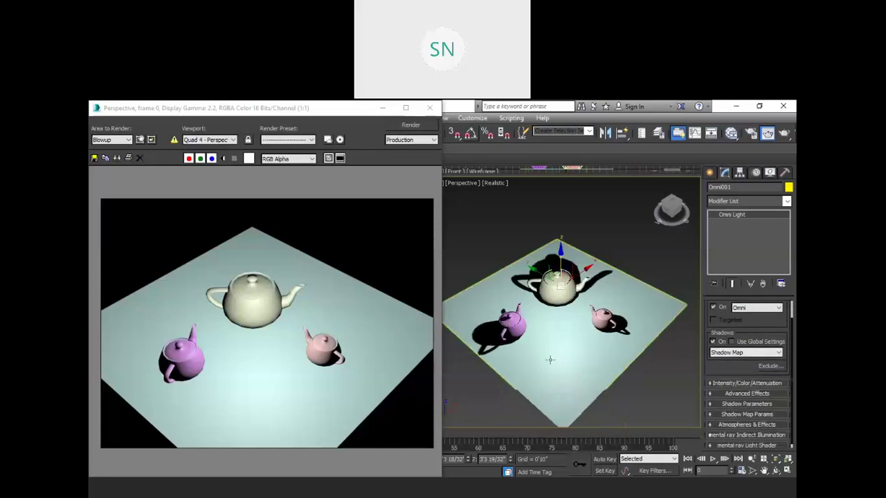
left_click(410, 126)
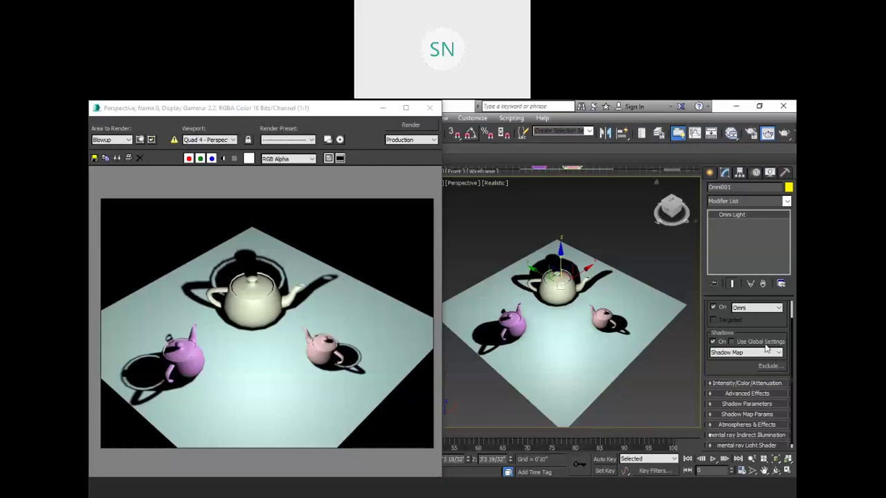
scroll(727, 374, "down", 1)
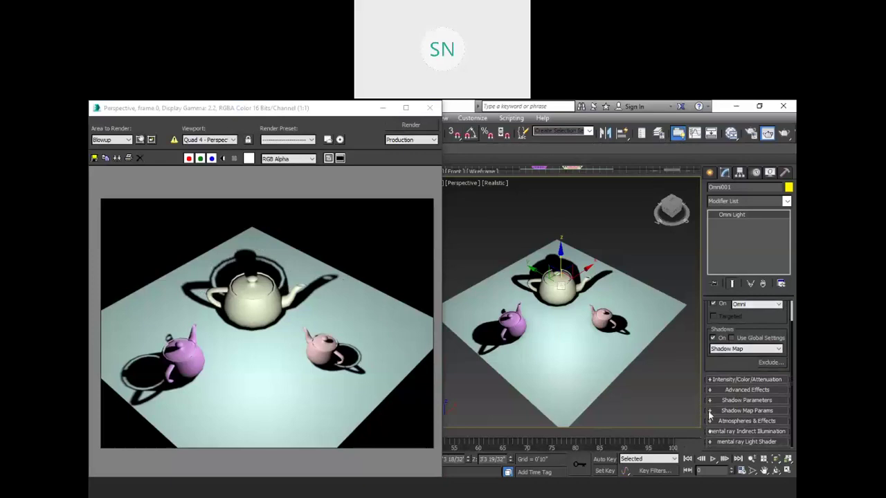
- Switch the light's shadow type to Ray Traced Shadows
left_click(737, 349)
left_click(727, 365)
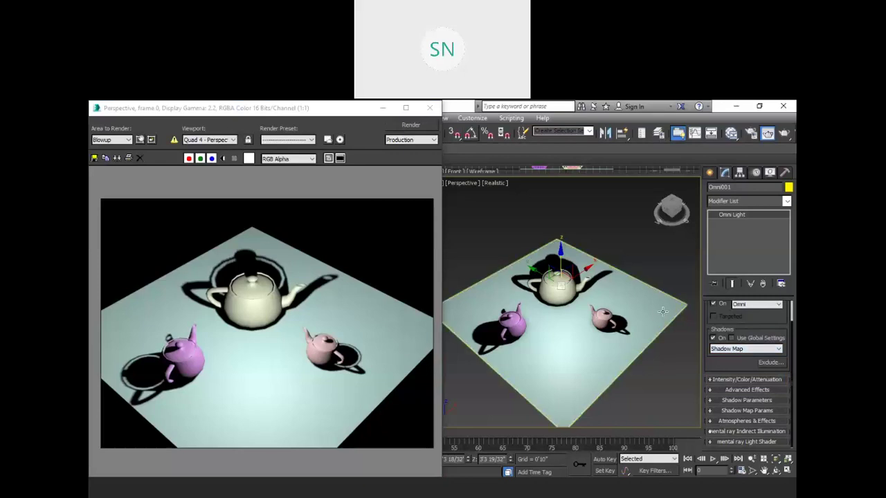
left_click(751, 349)
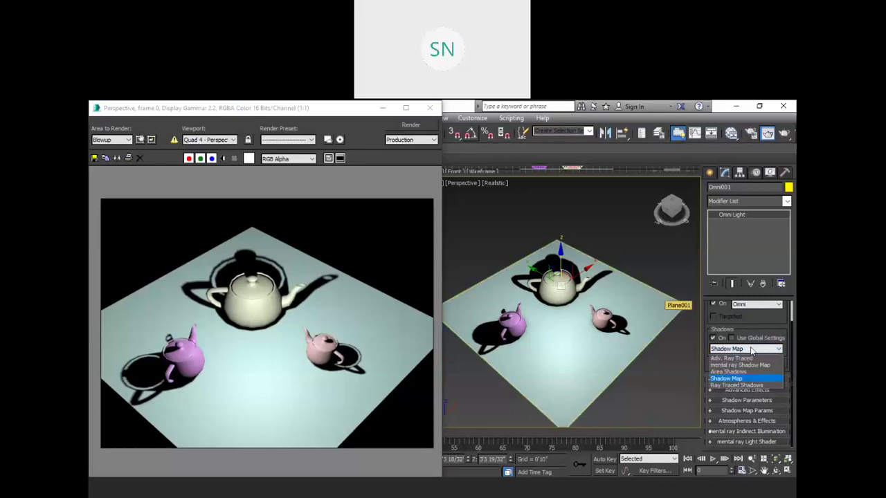
left_click(721, 386)
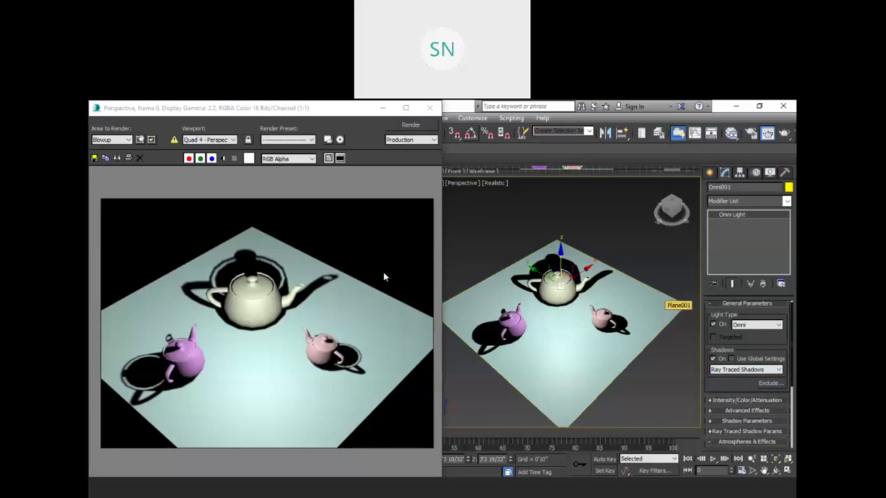
- Render with ray-traced shadows, then set the shadow type back to Shadow Map
left_click(397, 184)
left_click(410, 126)
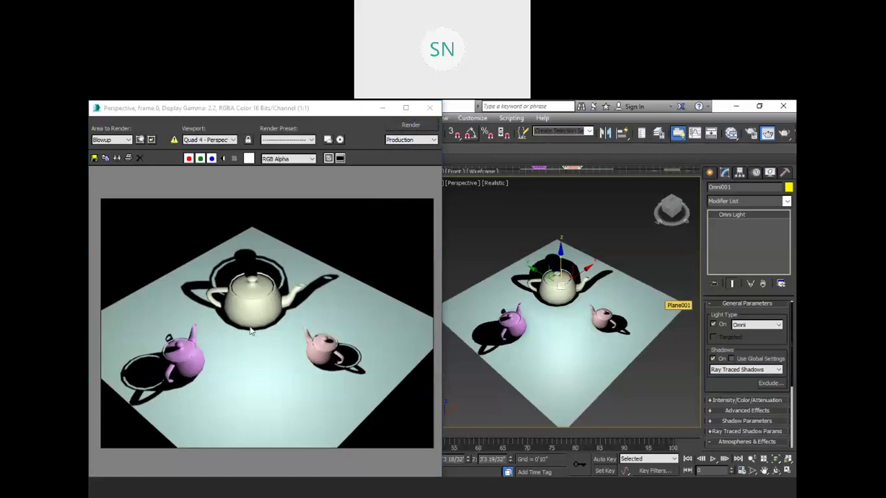
left_click(743, 371)
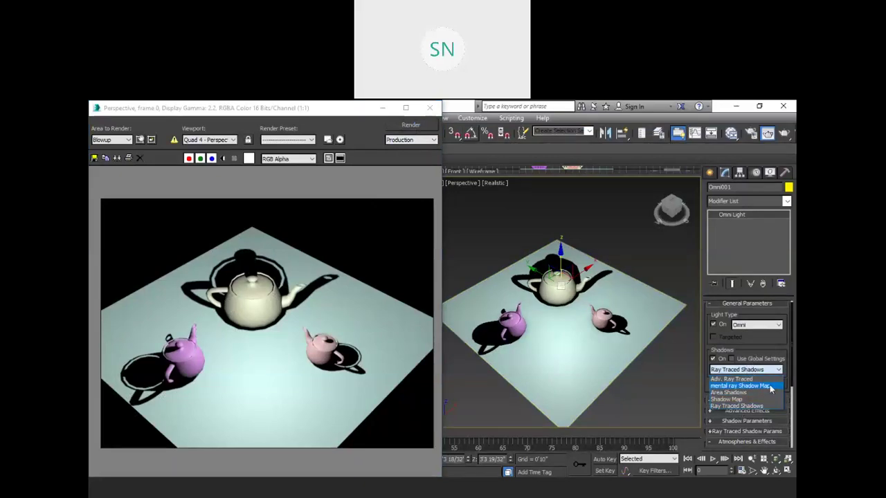
left_click(723, 400)
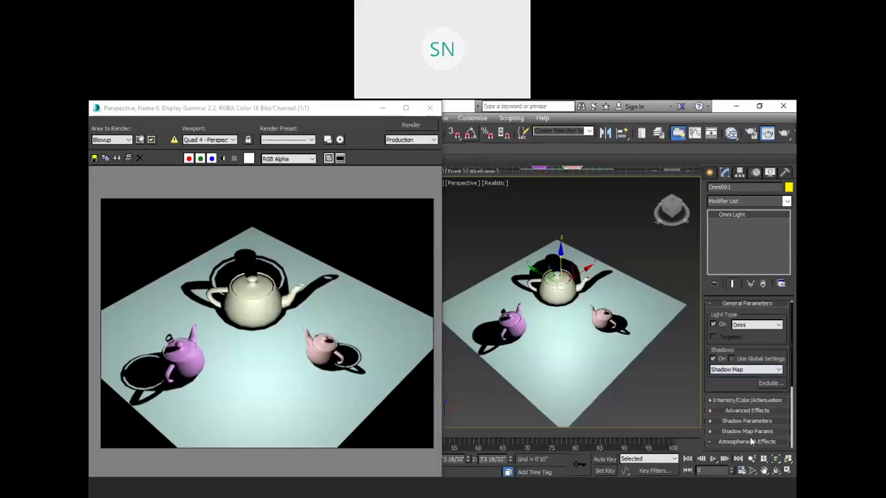
- Switch shadows to mental ray Shadow Map and render
left_click(753, 370)
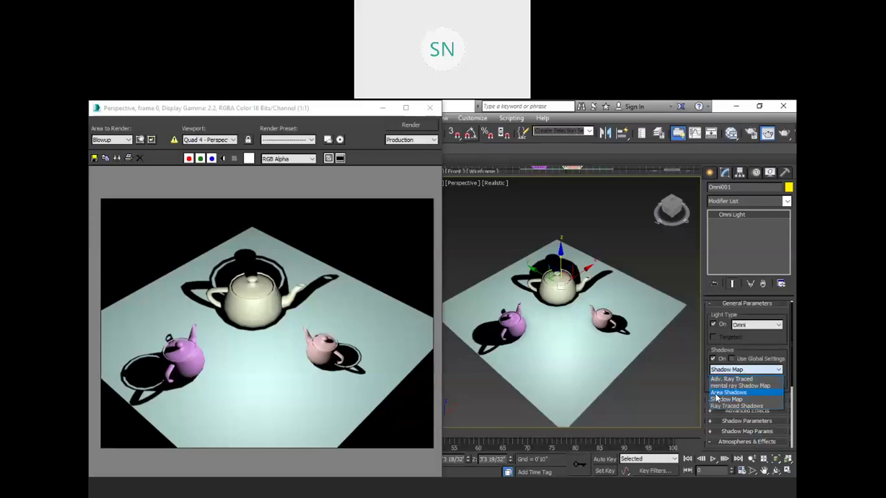
left_click(751, 385)
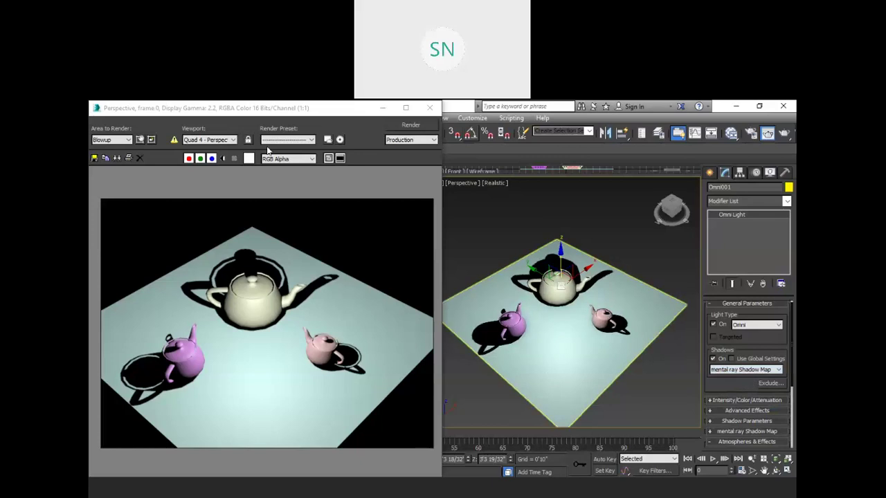
left_click(394, 126)
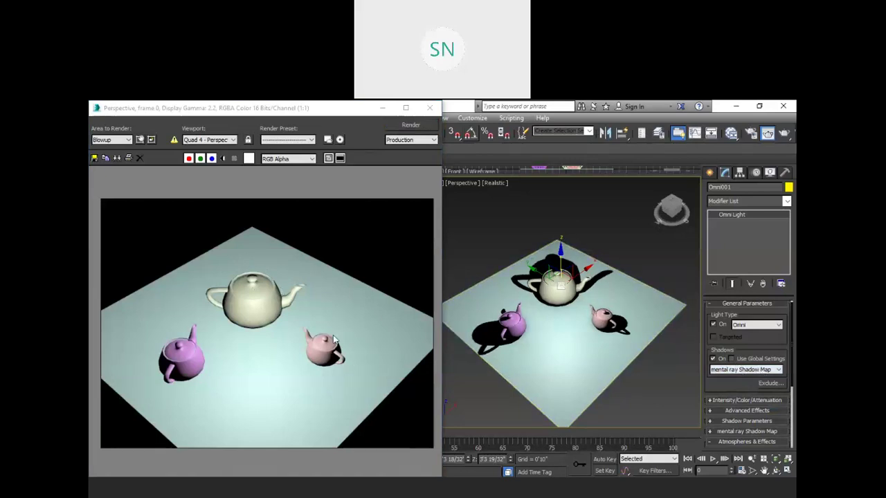
- Switch shadows to Adv. Ray Traced and render
left_click(732, 369)
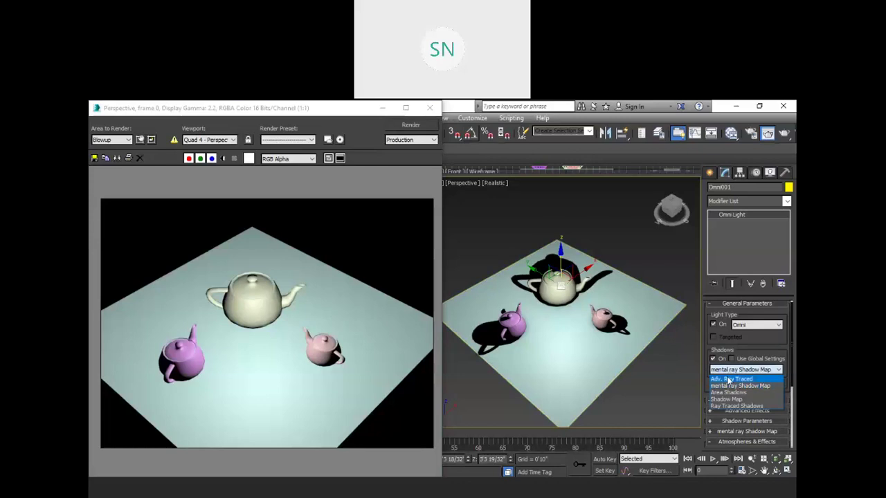
left_click(732, 377)
left_click(410, 124)
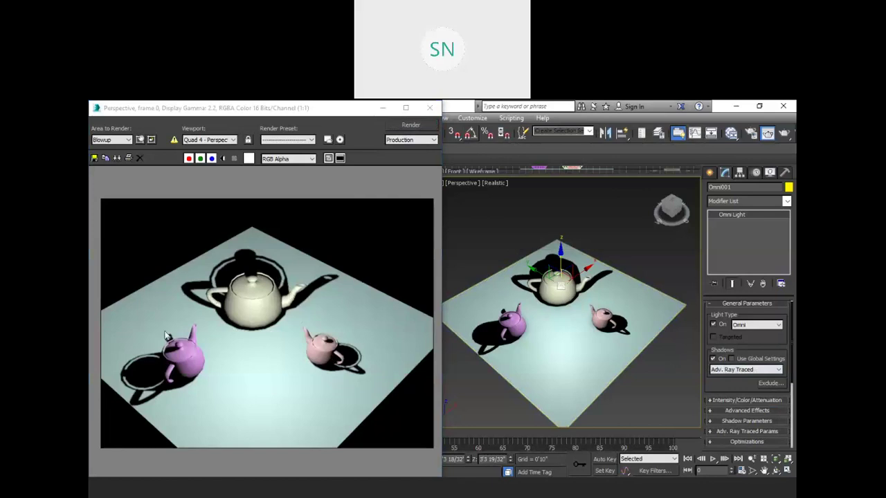
- Set the shadow type back to Shadow Map
left_click(744, 372)
left_click(738, 398)
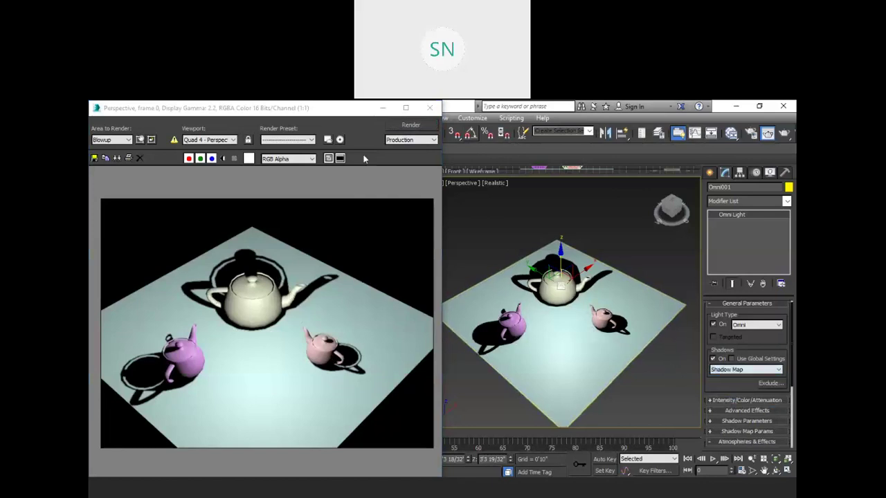
left_click(394, 181)
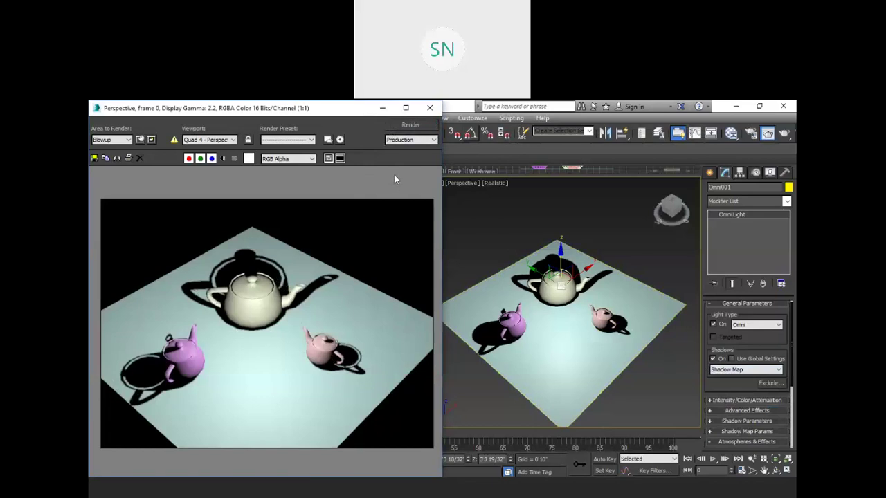
- Re-render with Shadow Map shadows and expand Omni001's Intensity/Color/Attenuation rollout
left_click(410, 125)
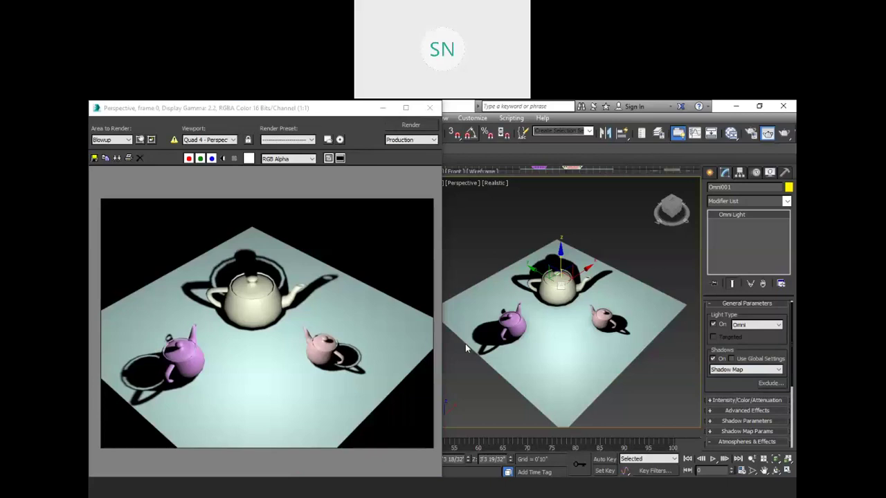
left_click_drag(754, 340, 754, 308)
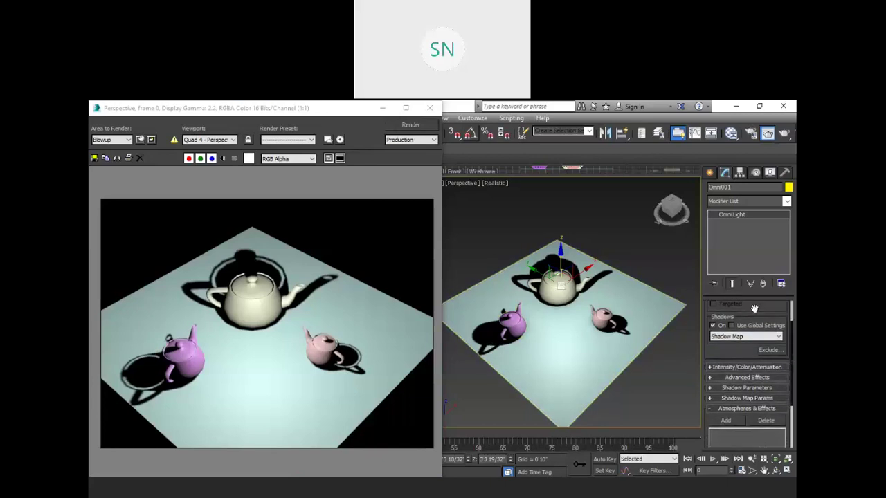
scroll(726, 354, "down", 2)
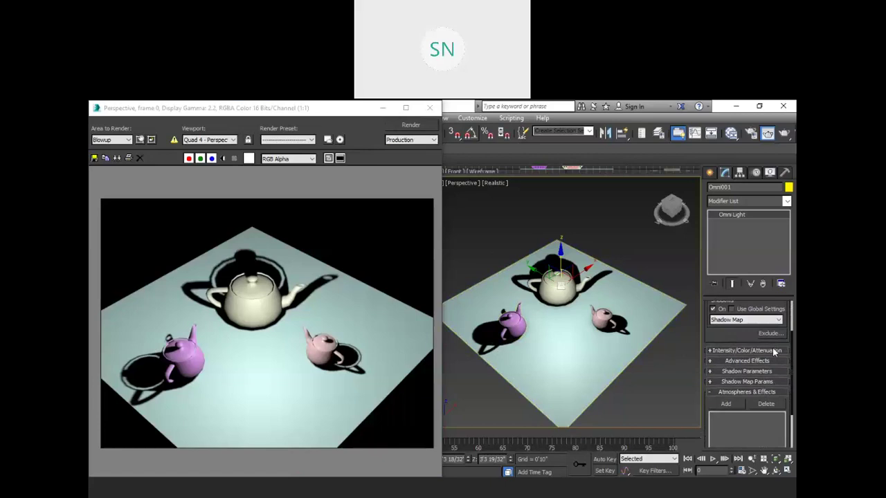
left_click(710, 350)
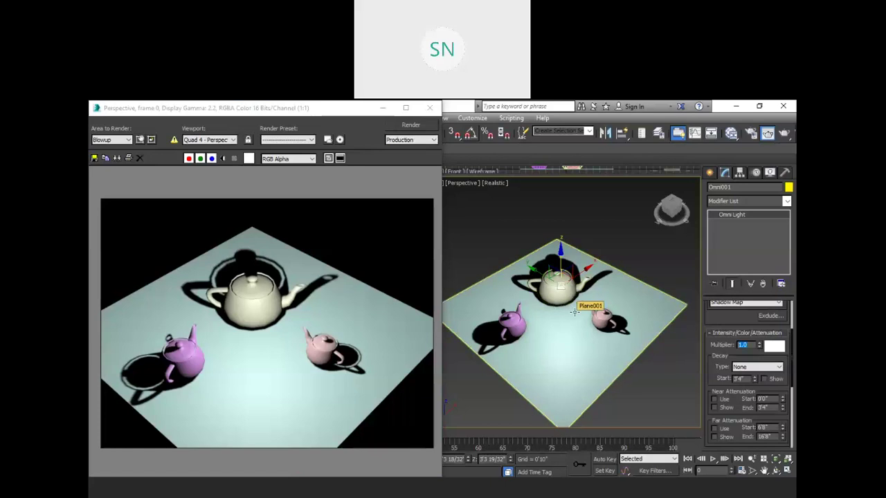
- Set the omni light's Multiplier to 3 and render the brighter scene
type("3")
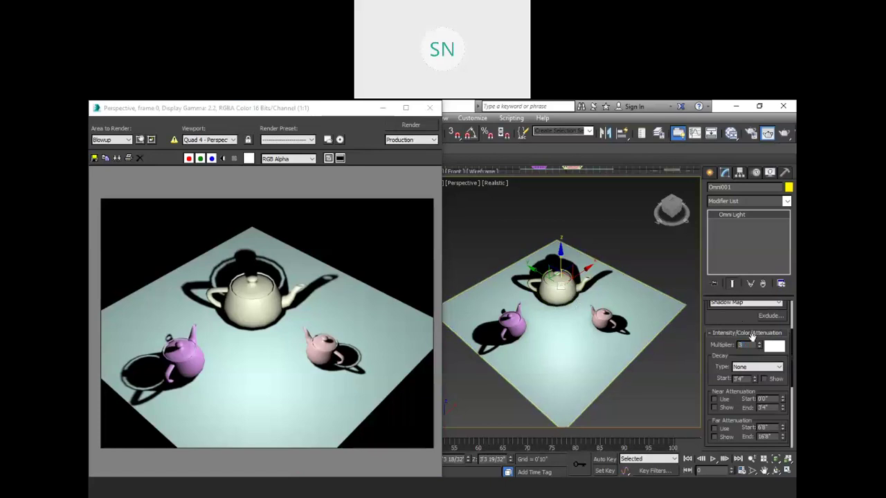
left_click(661, 351)
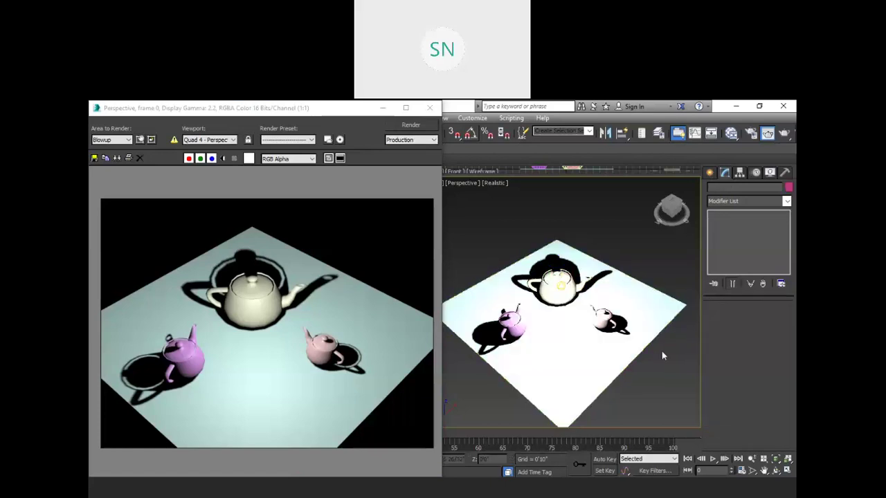
left_click(560, 283)
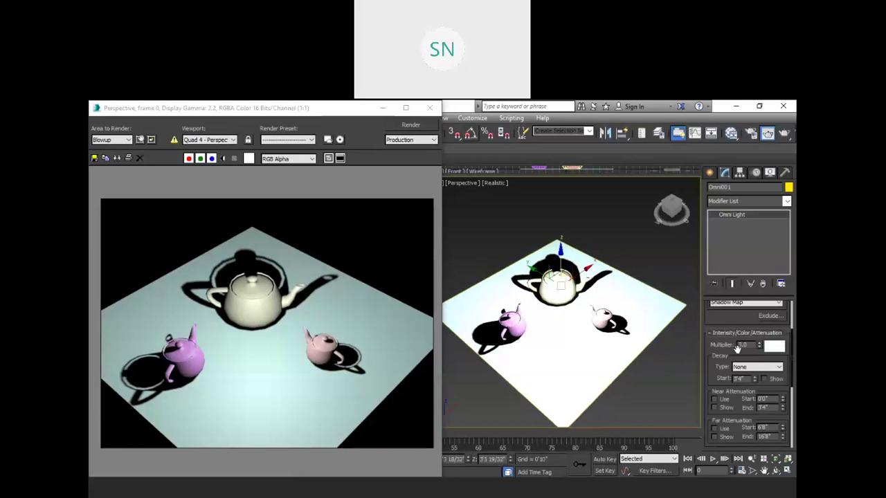
left_click(380, 171)
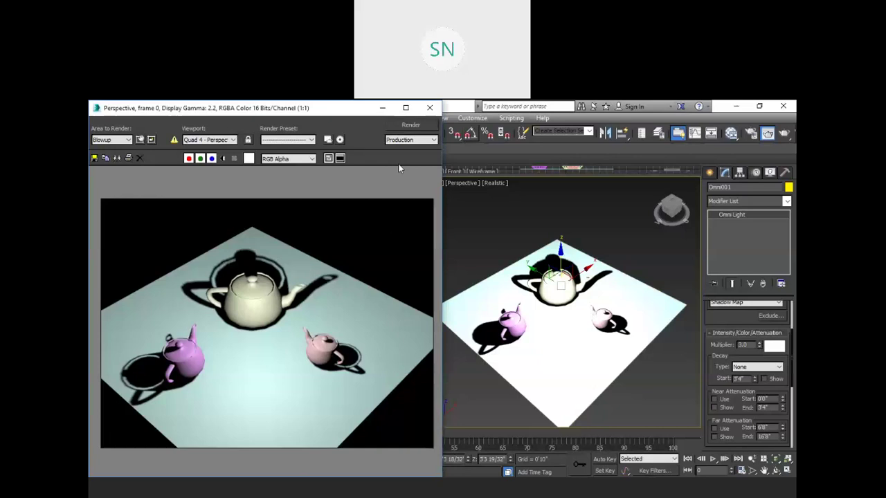
left_click(407, 126)
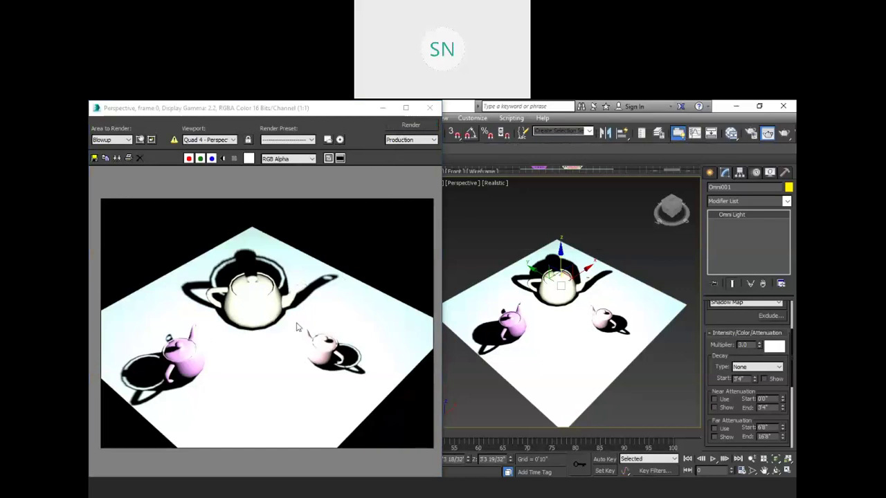
- Lower the Multiplier to 0.5 and render the dimmer scene
left_click_drag(752, 345, 731, 347)
left_click(727, 345)
key("Return")
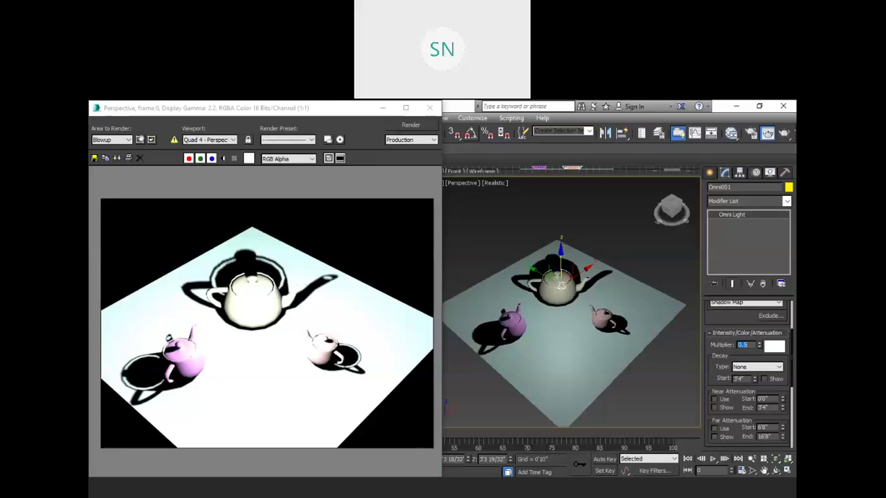
left_click(403, 130)
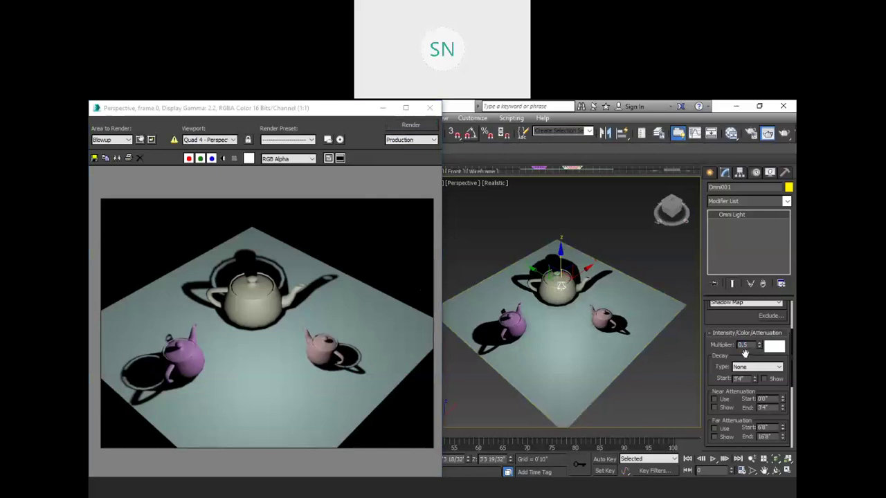
- Set the Multiplier back to 1.0 and render again
type("1")
key("Return")
left_click(410, 124)
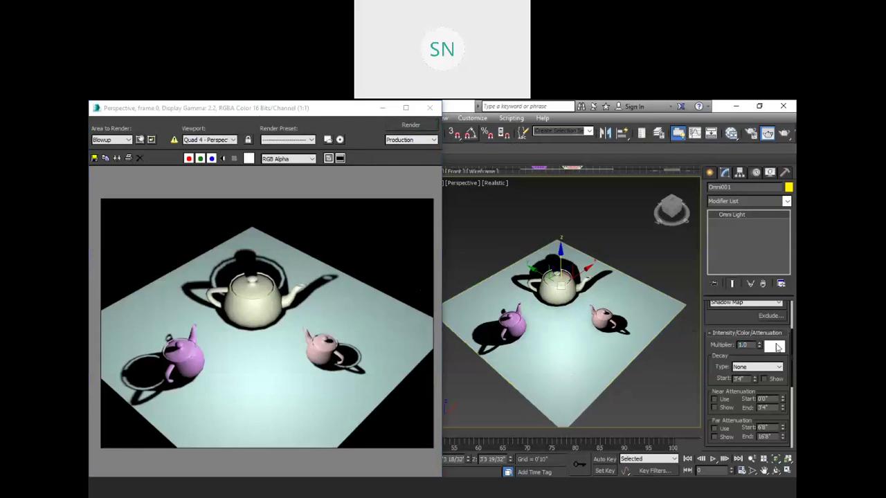
- Make the light colour yellow by dragging Blue down to 3, then render
left_click(776, 345)
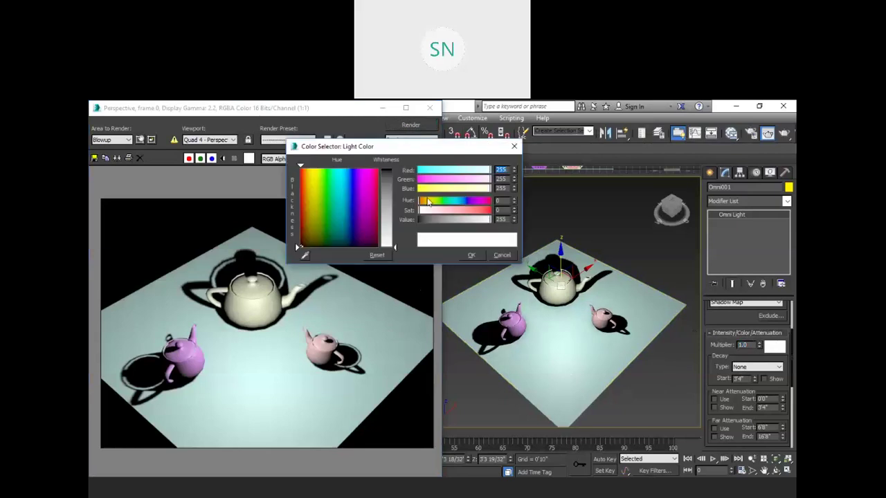
left_click_drag(447, 193, 419, 188)
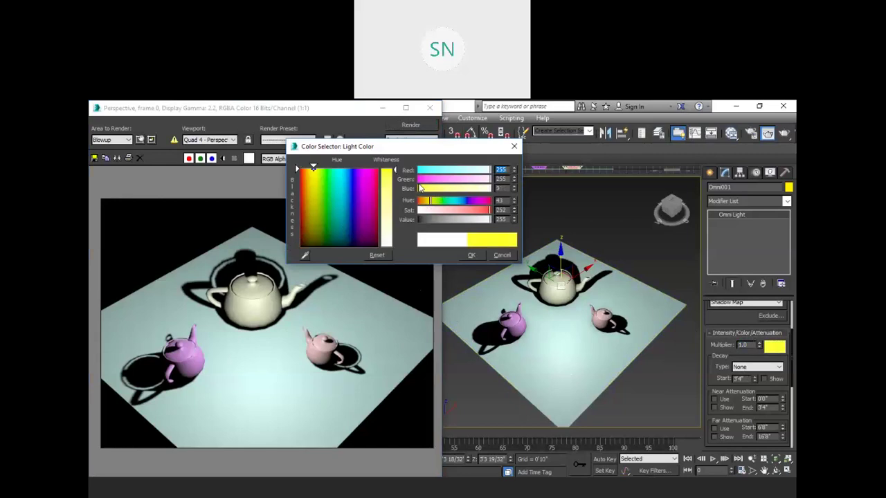
left_click(471, 255)
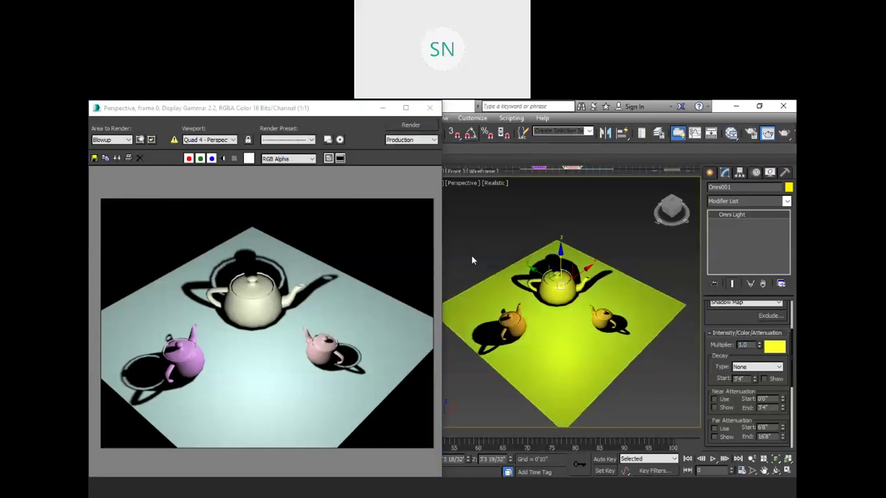
left_click(404, 131)
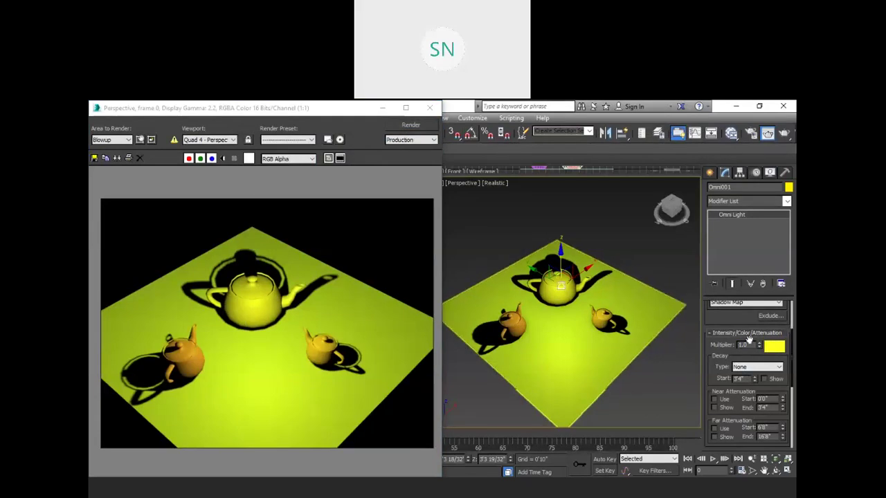
- Set the light colour back to white with Saturation 0 and minimize the render window
left_click(774, 346)
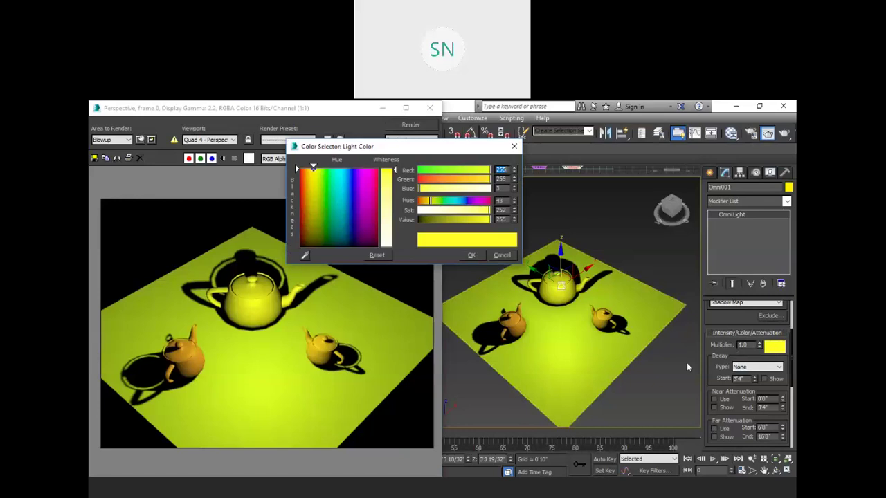
left_click(418, 210)
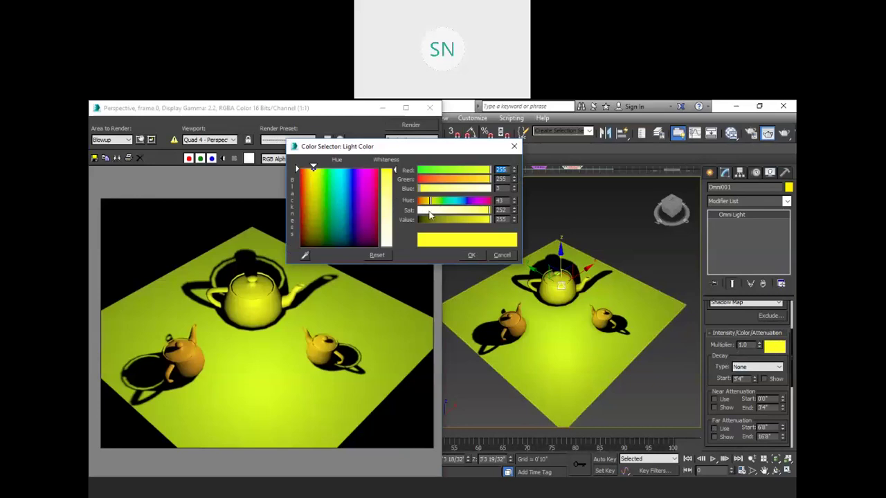
left_click(471, 255)
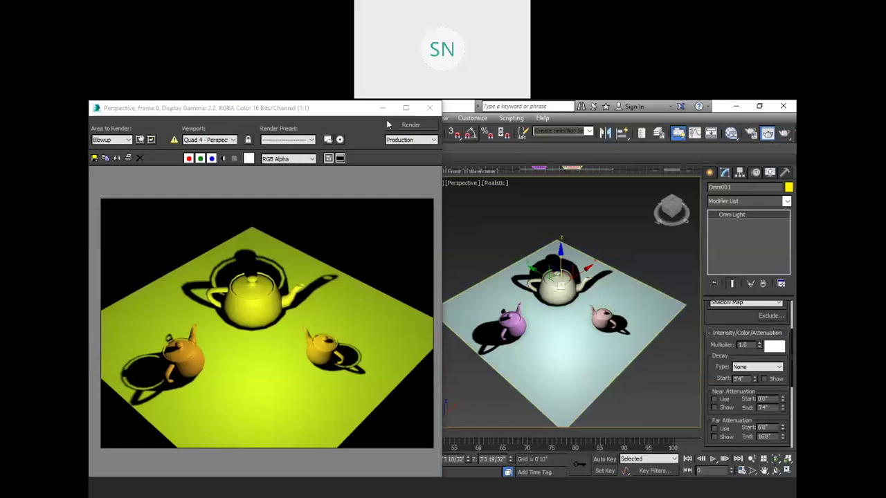
left_click(281, 107)
left_click(382, 107)
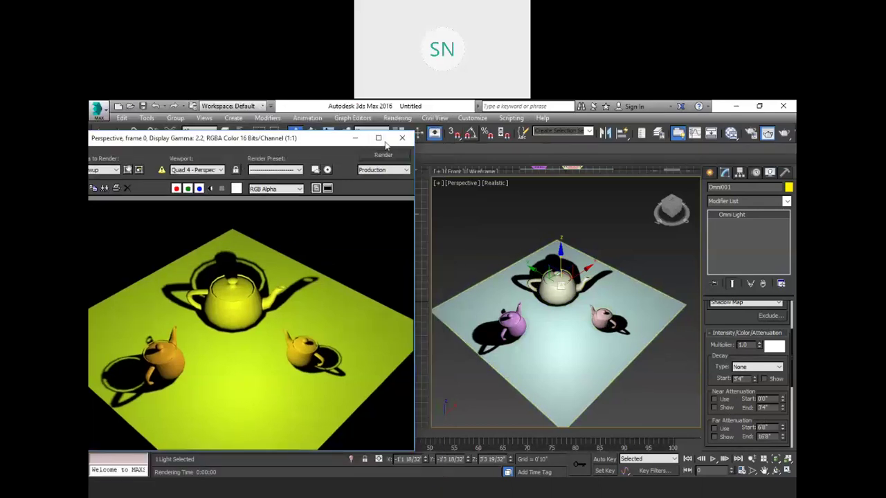
- Maximize the Perspective view, select Omni001 and move it down toward the plane's front
left_click(477, 215)
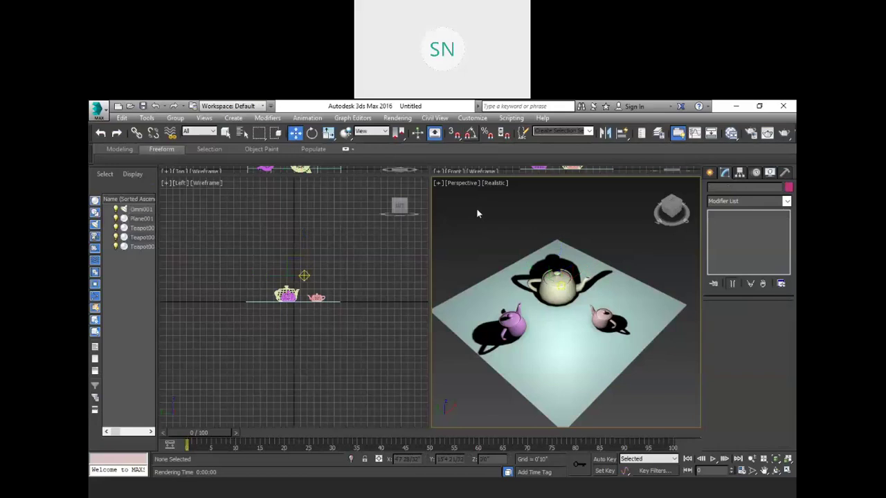
key("alt+w")
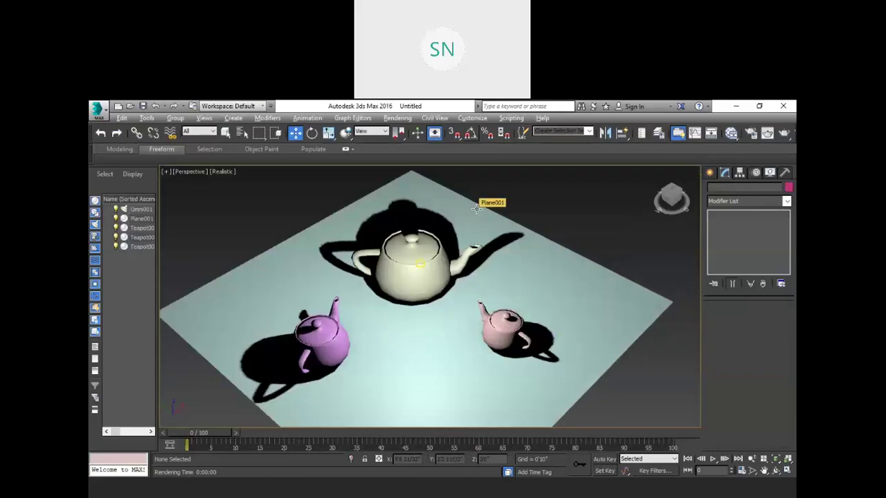
left_click(419, 262)
left_click_drag(420, 235, 420, 289)
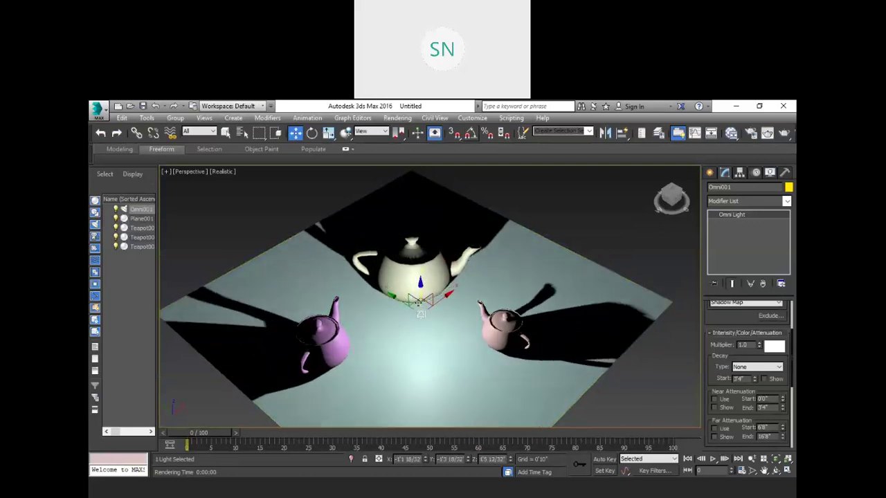
left_click_drag(427, 305, 436, 349)
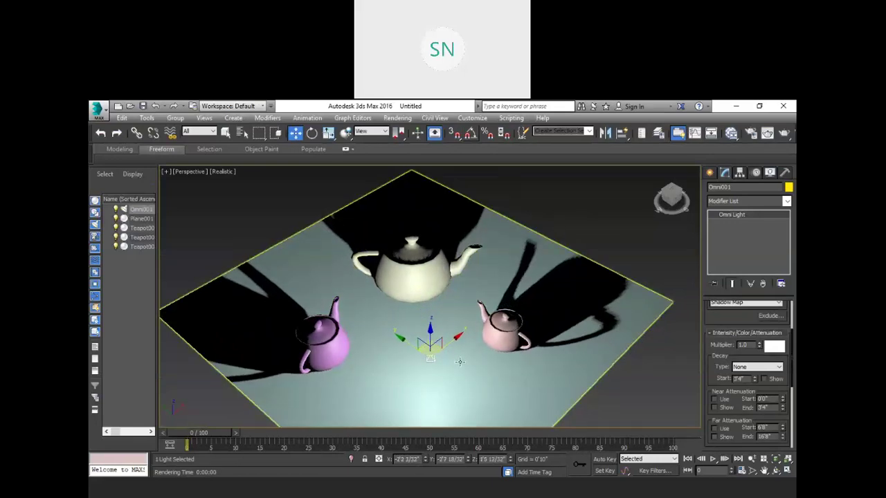
- Lower the light close to the floor so the teapots' shadows stretch across the plane
middle_click_drag(487, 380, 471, 327, "alt")
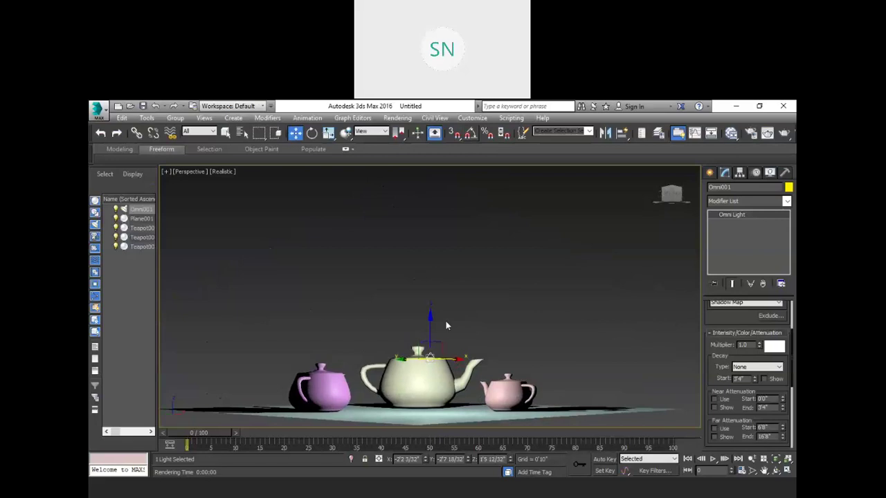
left_click_drag(430, 319, 455, 335)
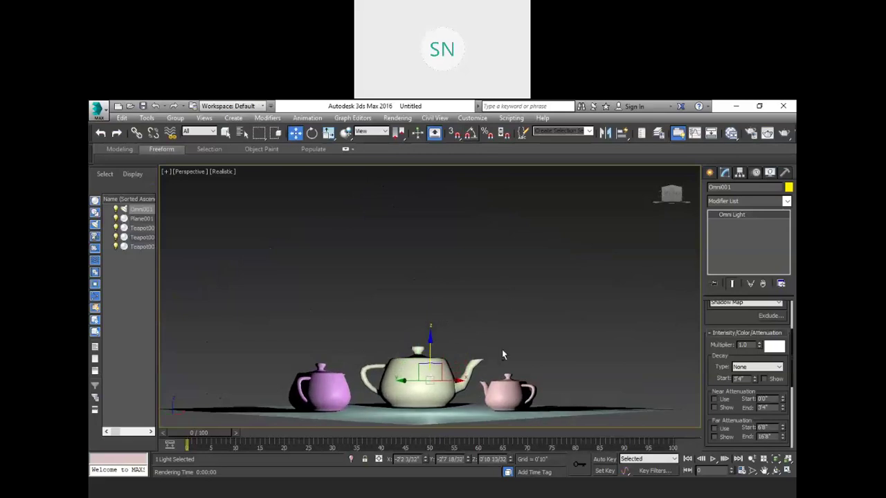
middle_click_drag(496, 345, 509, 383, "alt")
scroll(484, 318, "up", 3)
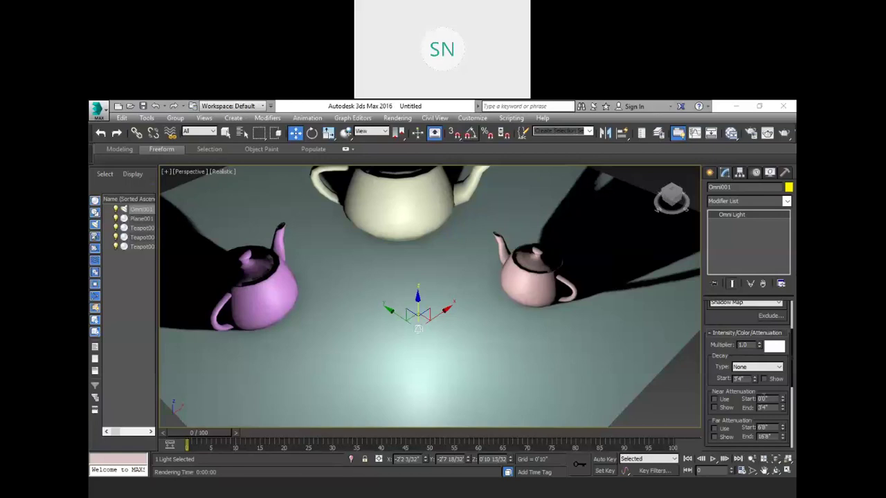
- Raise the omni light's Near Attenuation Start to about 10 inches and enable Use
left_click(785, 399)
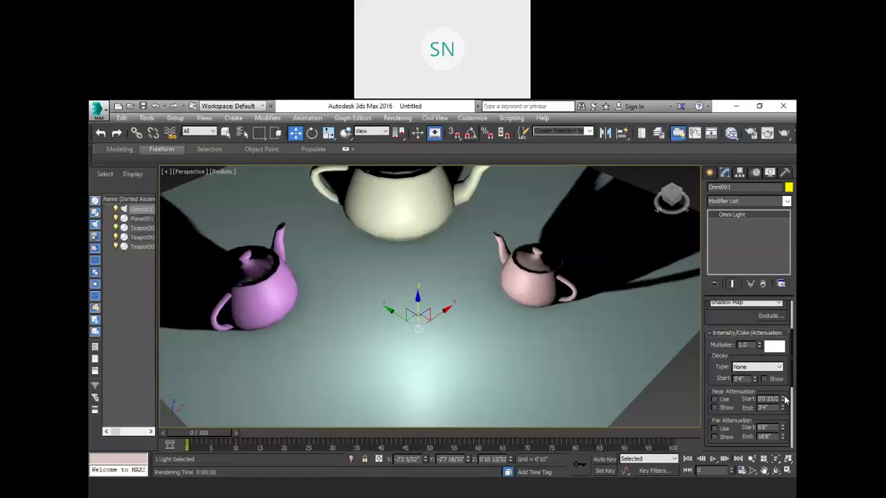
left_click(783, 398)
left_click(784, 398)
left_click(783, 399)
left_click(784, 399)
left_click_drag(784, 335, 784, 231)
left_click_drag(784, 159, 784, 135)
left_click(716, 400)
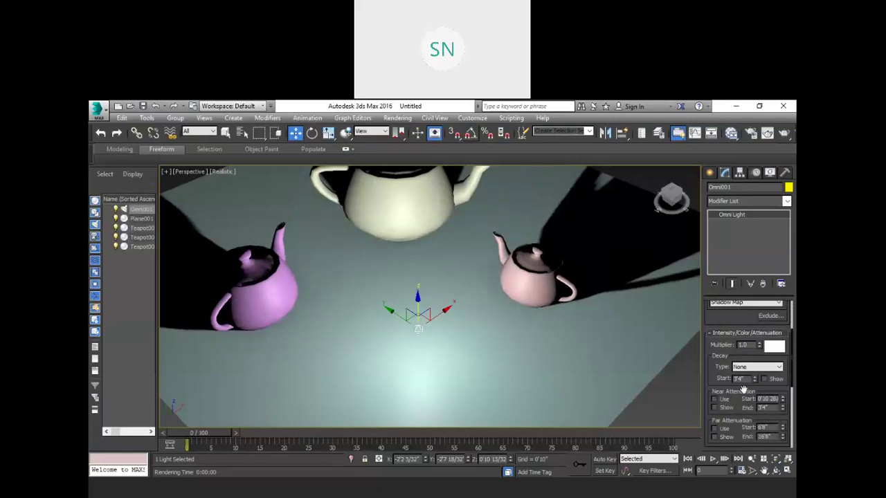
left_click(715, 400)
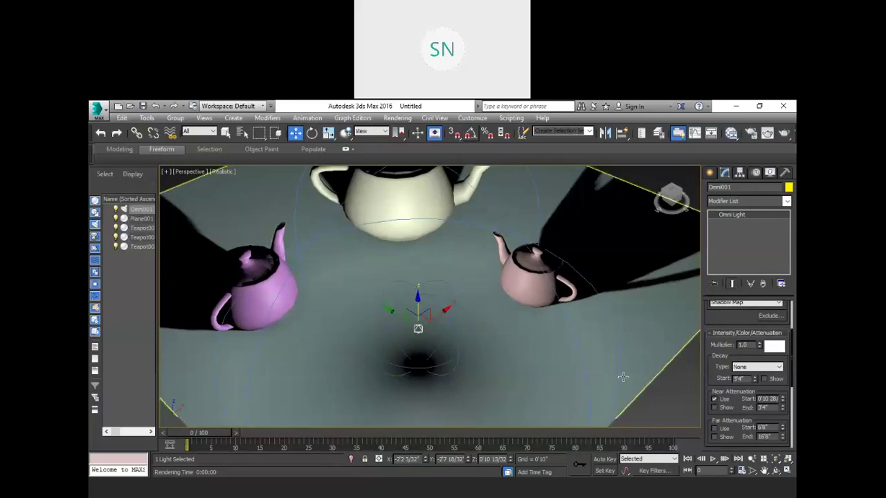
- Increase Near Attenuation Start to about 1'9" and reduce the End distance
middle_click_drag(575, 369, 581, 346, "alt")
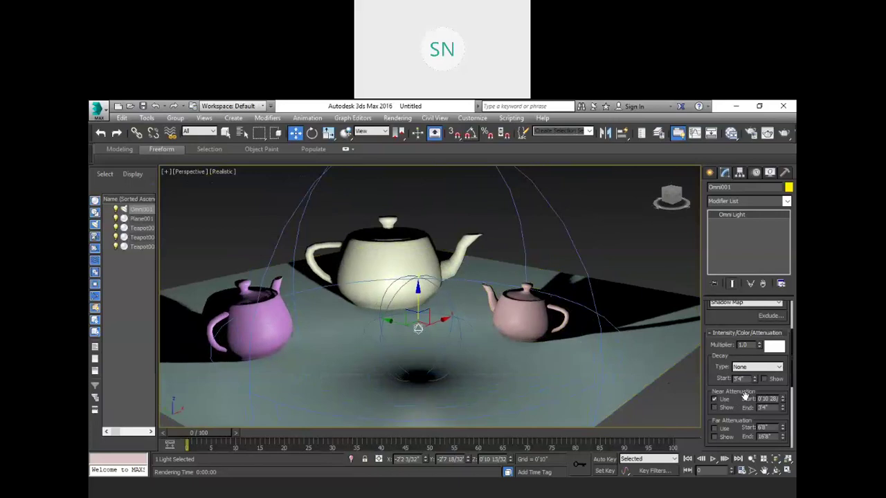
left_click(783, 399)
left_click_drag(783, 399, 783, 382)
left_click_drag(782, 399, 782, 389)
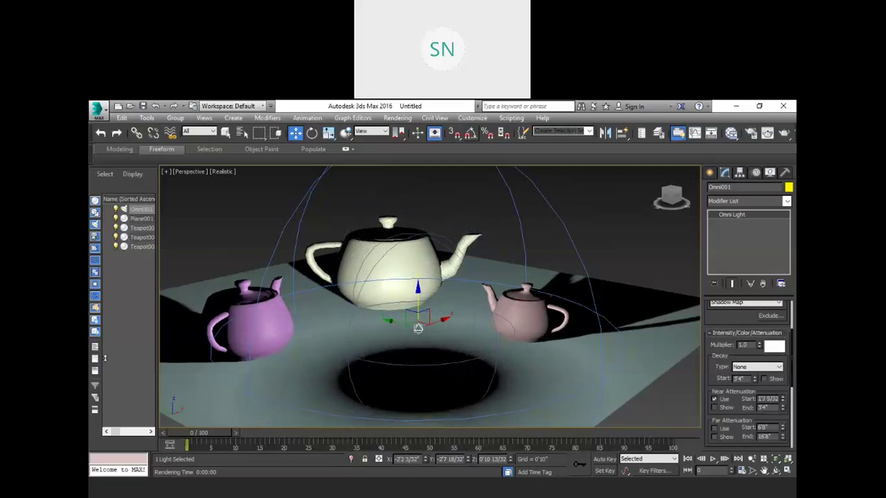
left_click_drag(104, 358, 103, 335)
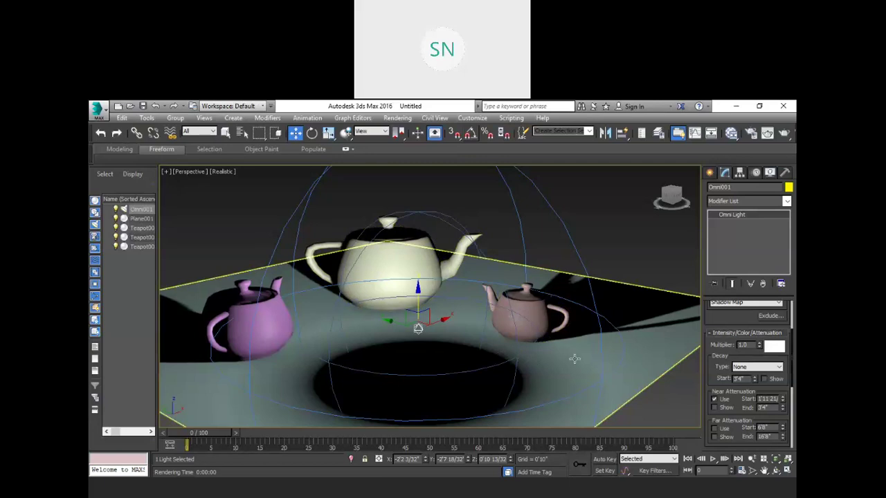
left_click_drag(783, 408, 784, 408)
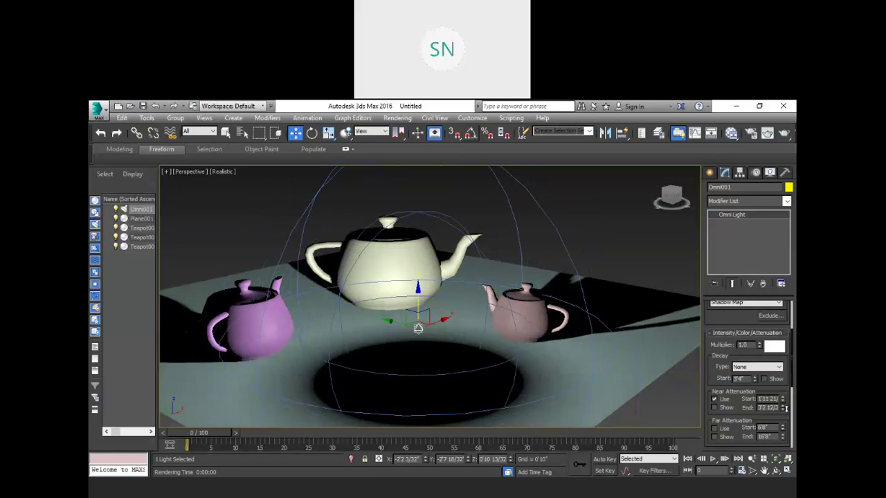
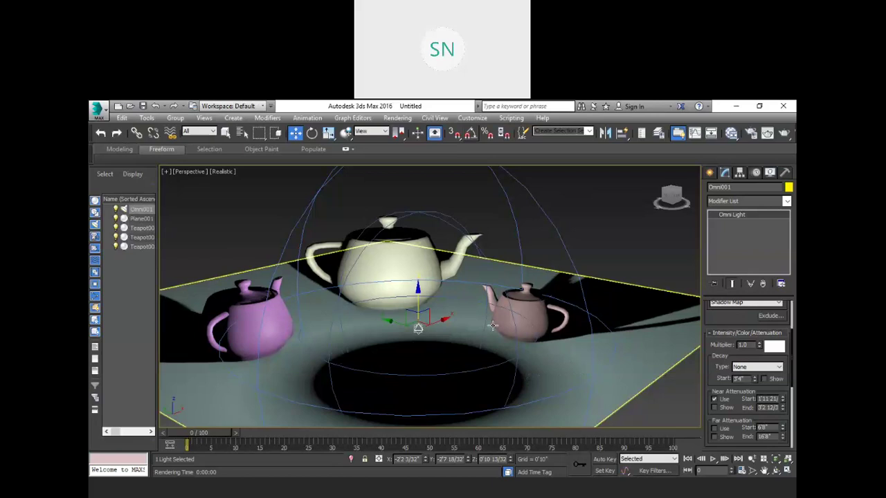
- Move Teapot003 further right into the omni light's lit area, then reselect Omni001
left_click(529, 307)
left_click_drag(544, 324, 474, 382)
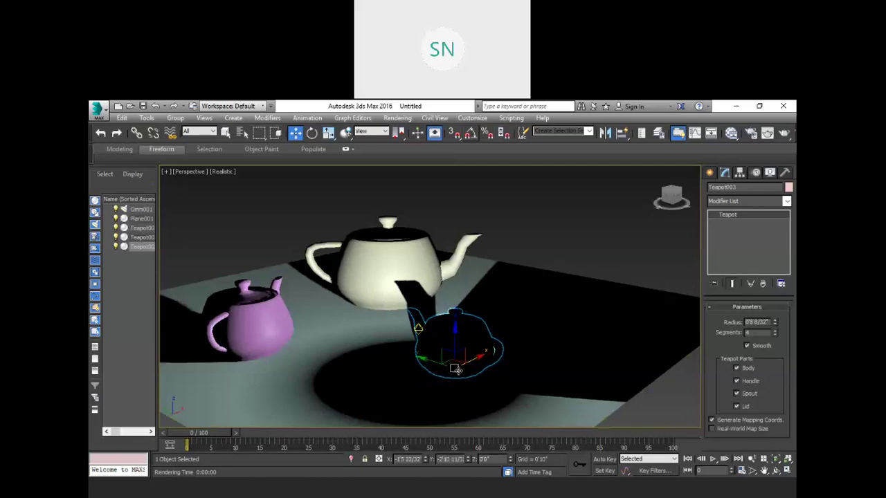
left_click_drag(470, 365, 525, 348)
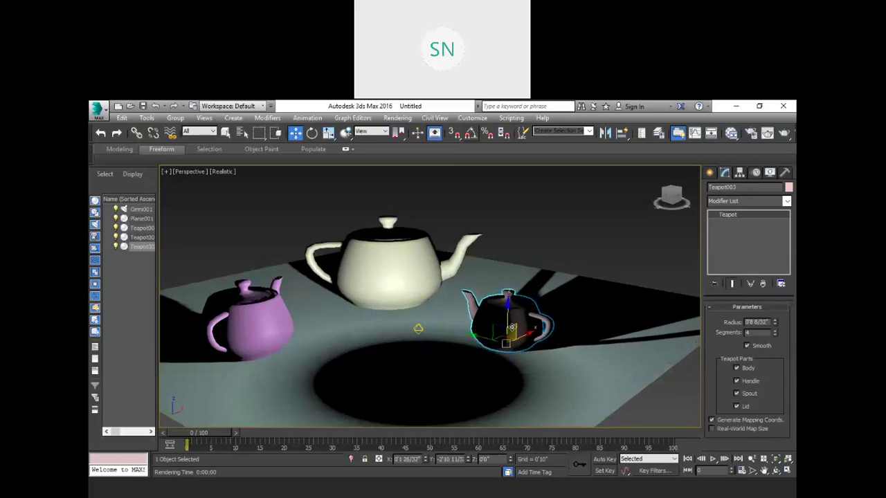
left_click_drag(524, 329, 569, 326)
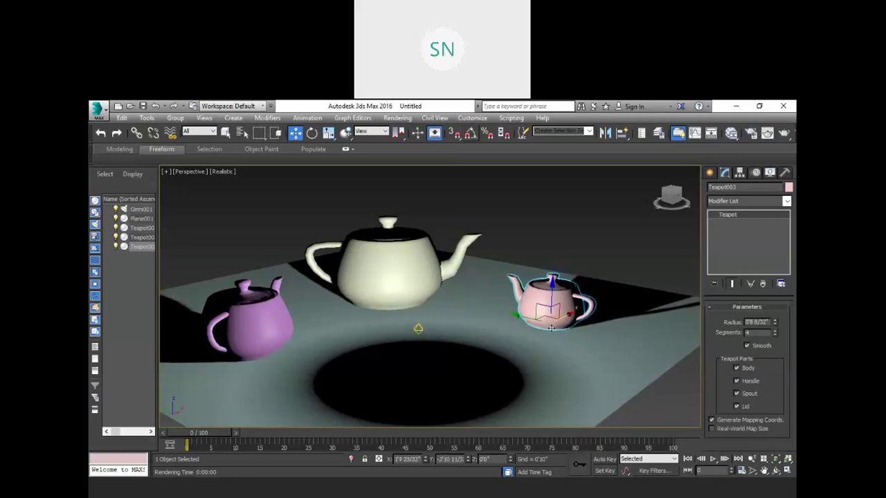
left_click(420, 327)
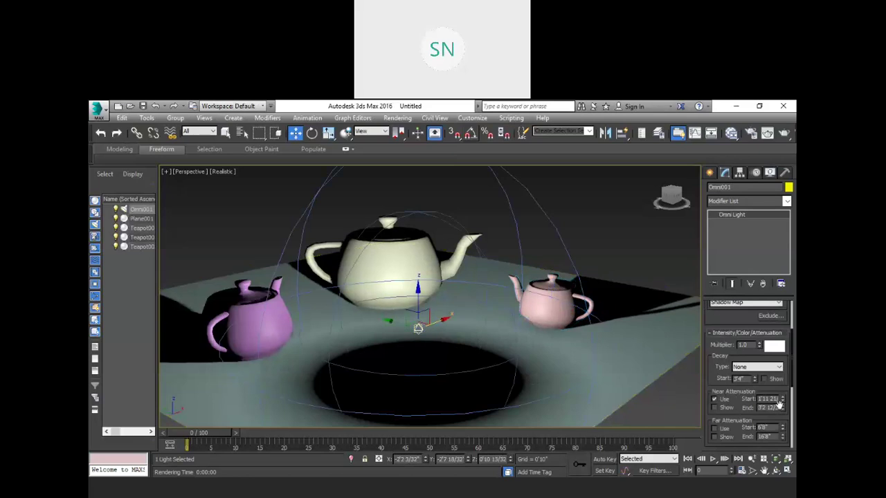
- Tune Omni001's near attenuation end to about 2'4 2/32", nudging the pink teapot left meanwhile
left_click_drag(783, 408, 783, 427)
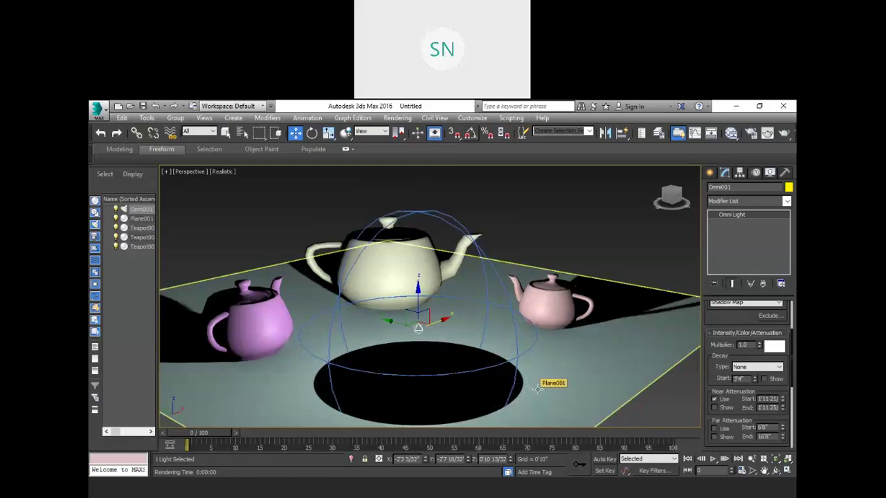
left_click(572, 320)
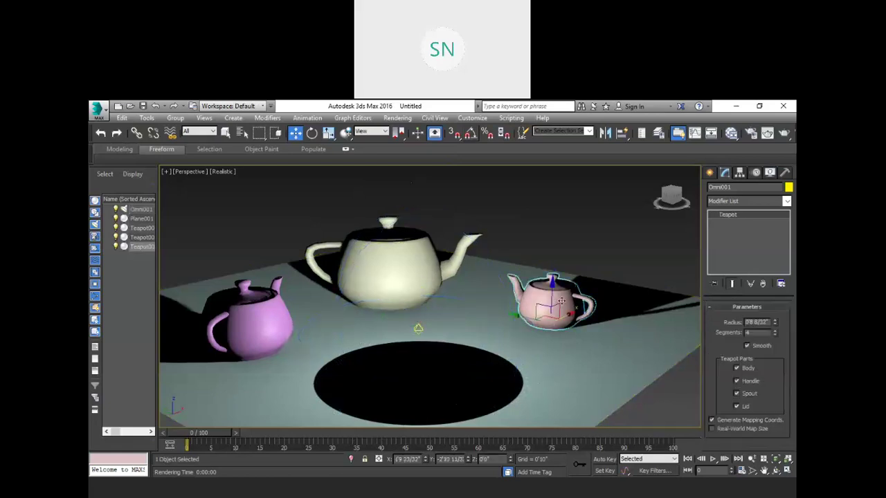
left_click_drag(573, 316, 559, 340)
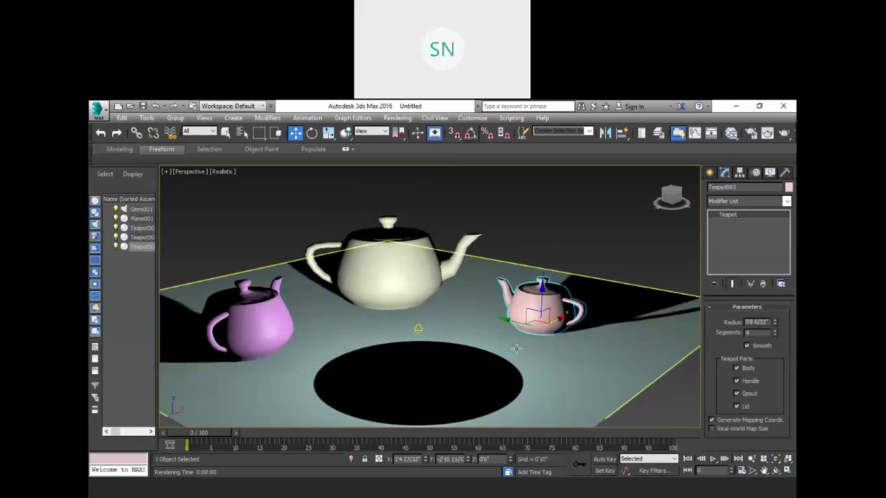
left_click(417, 328)
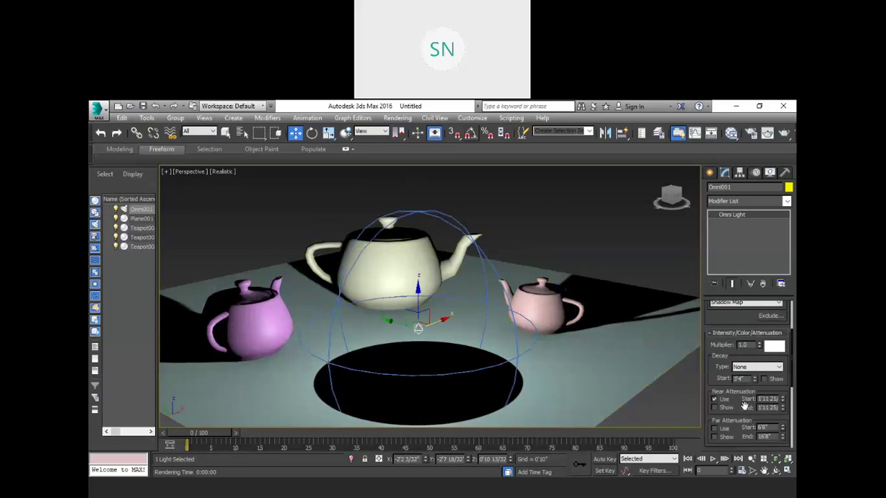
left_click_drag(783, 408, 783, 399)
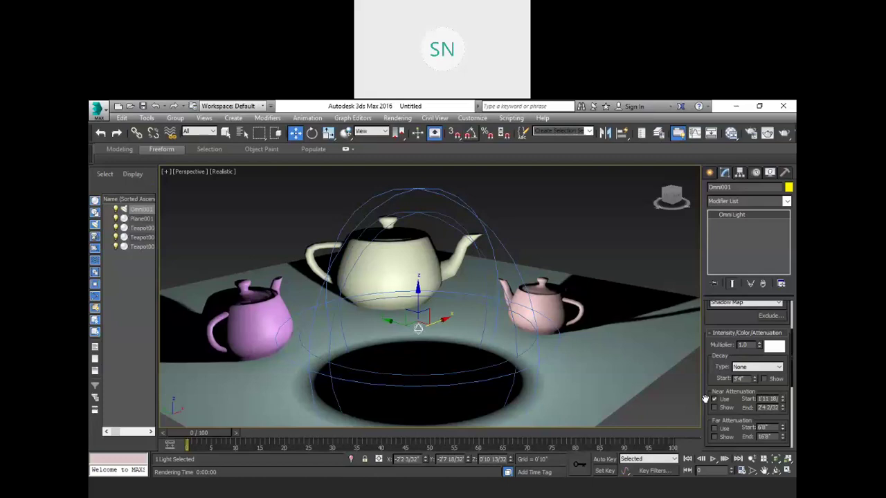
scroll(729, 394, "down", 2)
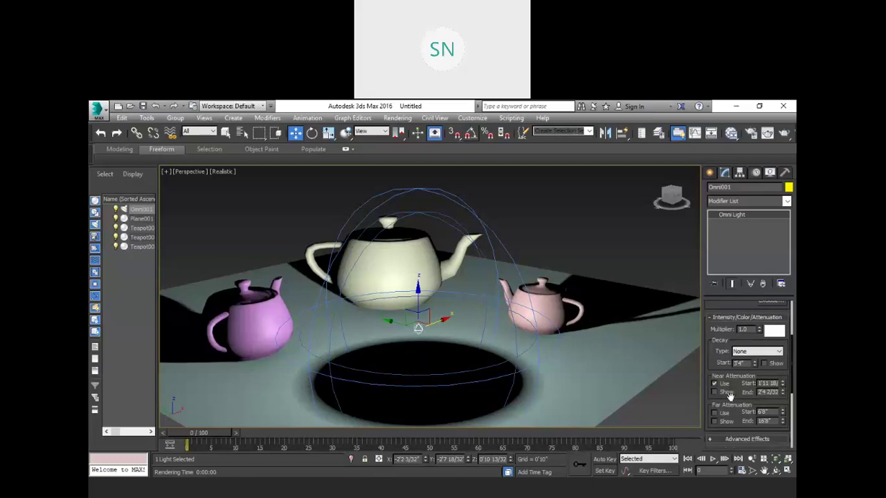
scroll(728, 395, "down", 4)
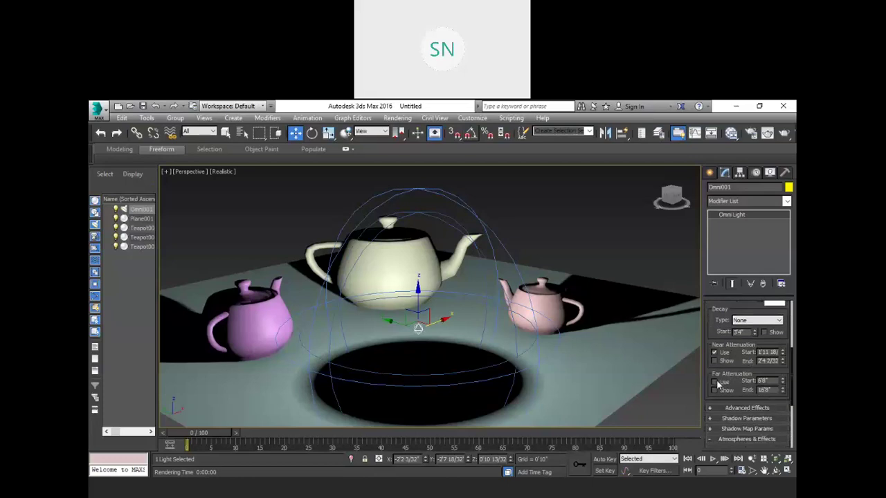
- Enable Far Attenuation and disable Near Attenuation on the omni light
left_click(714, 382)
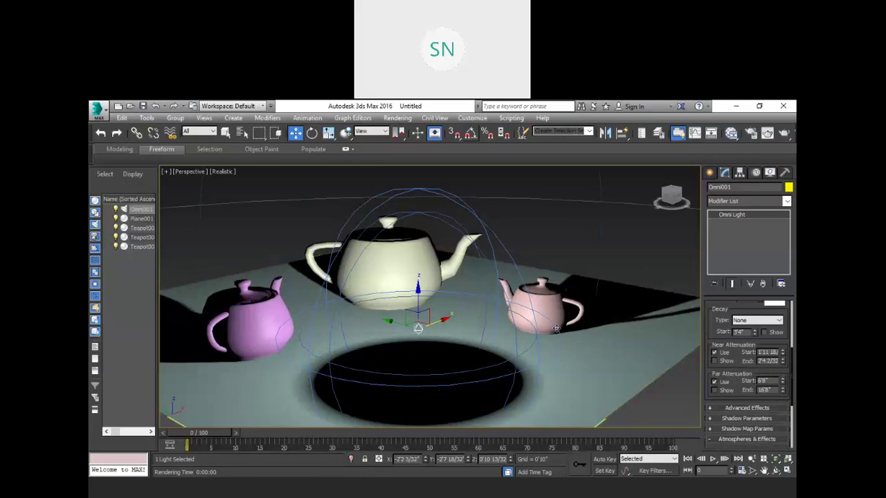
scroll(555, 327, "down", 8)
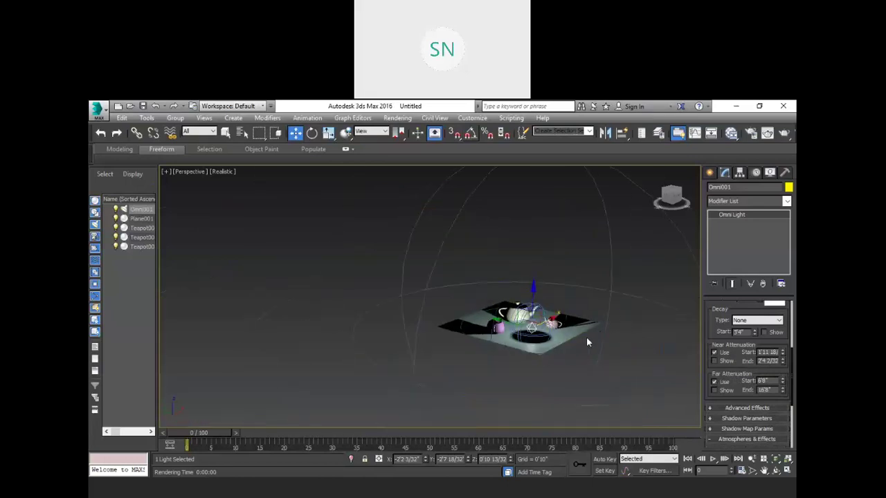
middle_click_drag(614, 312, 537, 320)
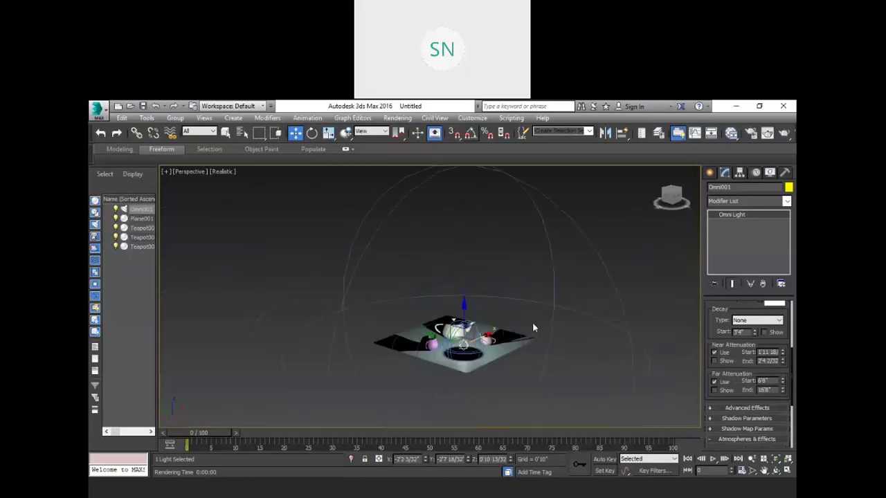
left_click(714, 353)
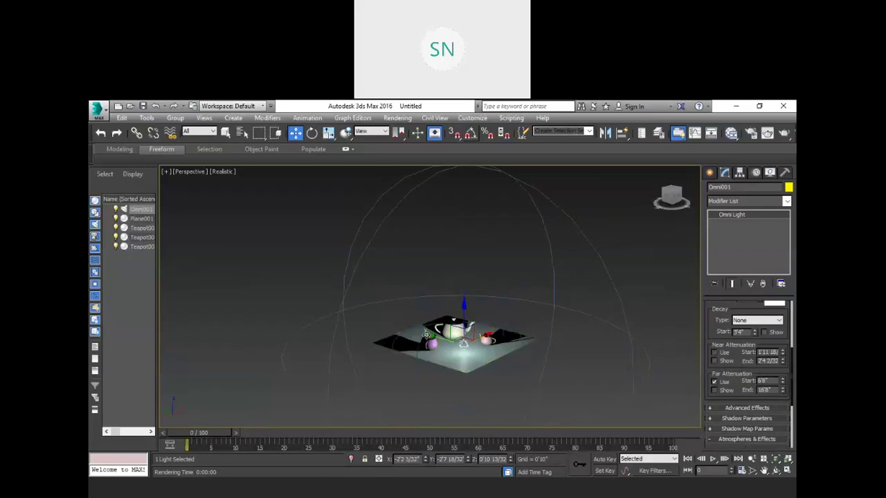
scroll(427, 335, "up", 3)
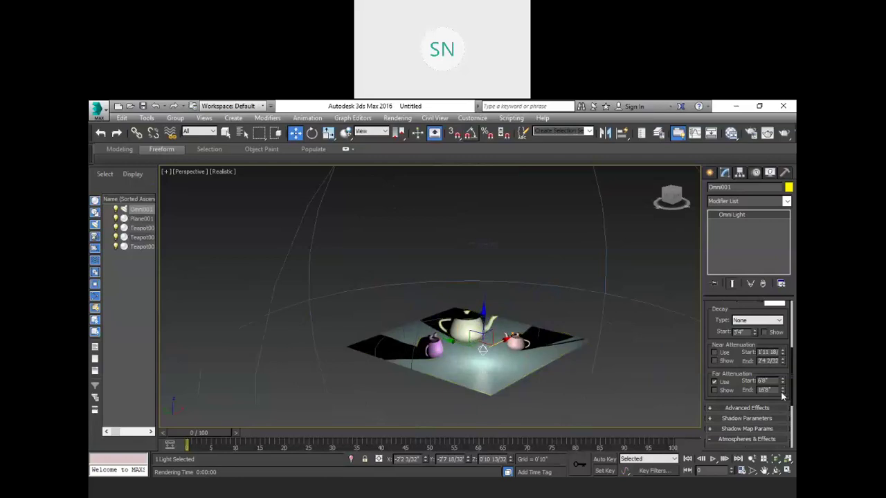
- Lower the Far Attenuation Start to about 1'5", leaving a small lit pool
left_click_drag(783, 382, 105, 423)
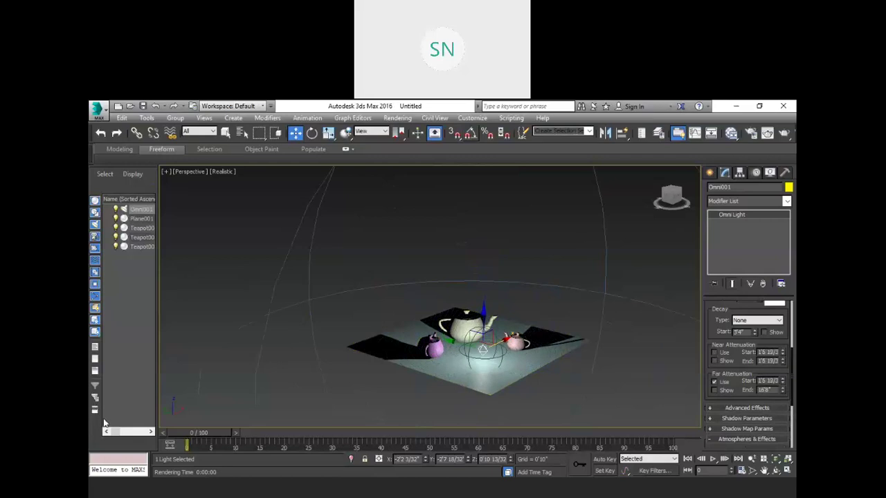
left_click_drag(153, 401, 782, 422)
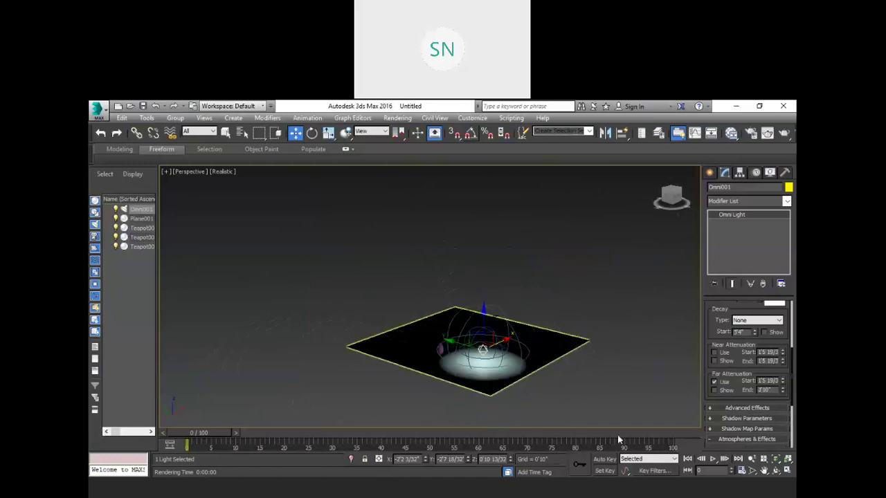
scroll(470, 377, "up", 2)
scroll(468, 372, "up", 3)
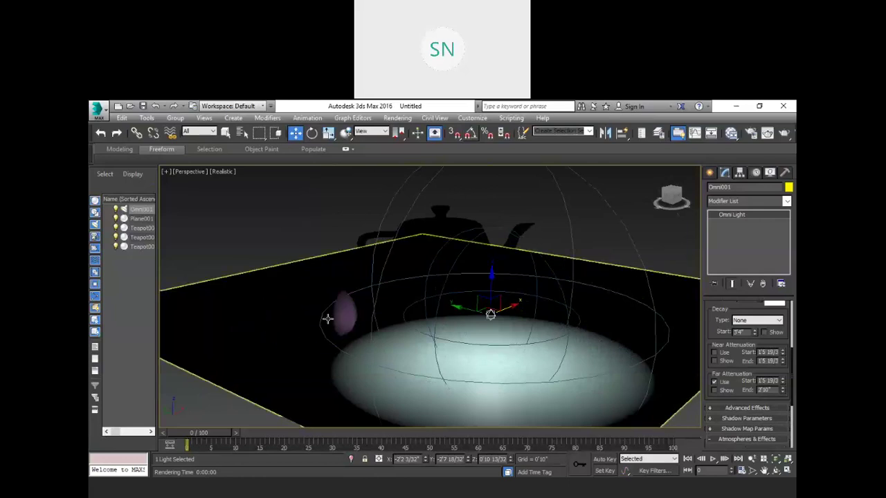
scroll(388, 337, "down", 2)
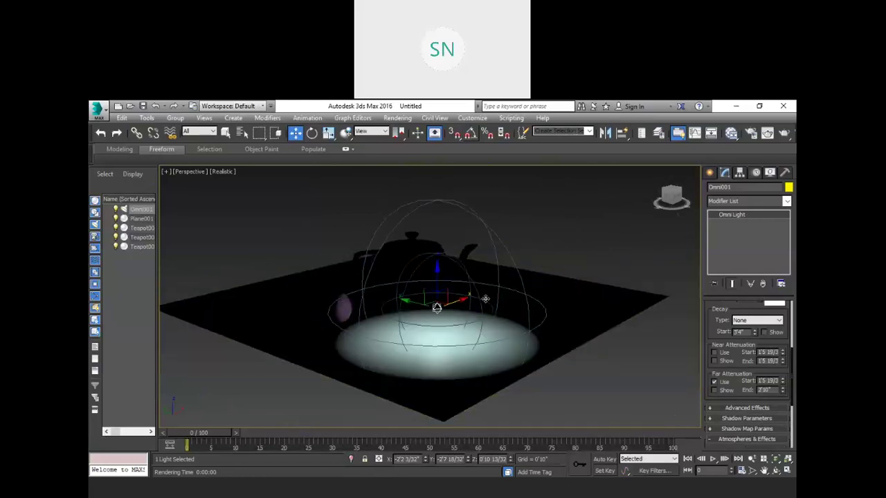
scroll(390, 357, "up", 2)
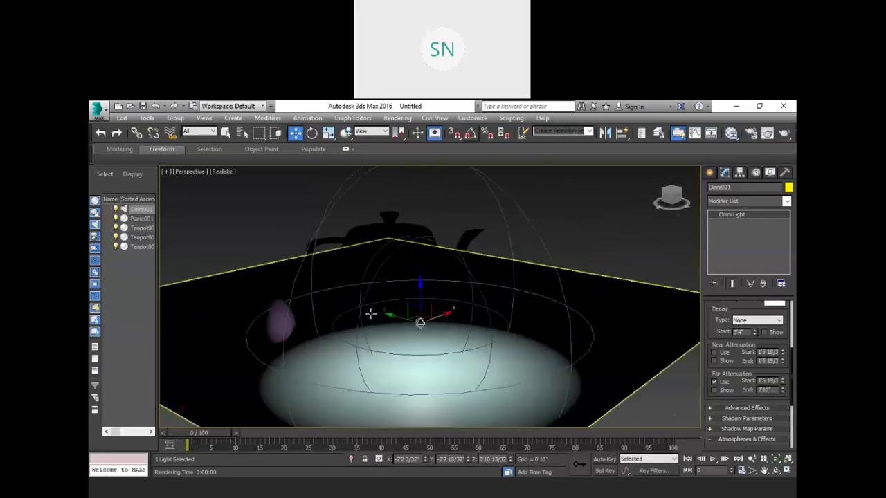
scroll(379, 277, "down", 2)
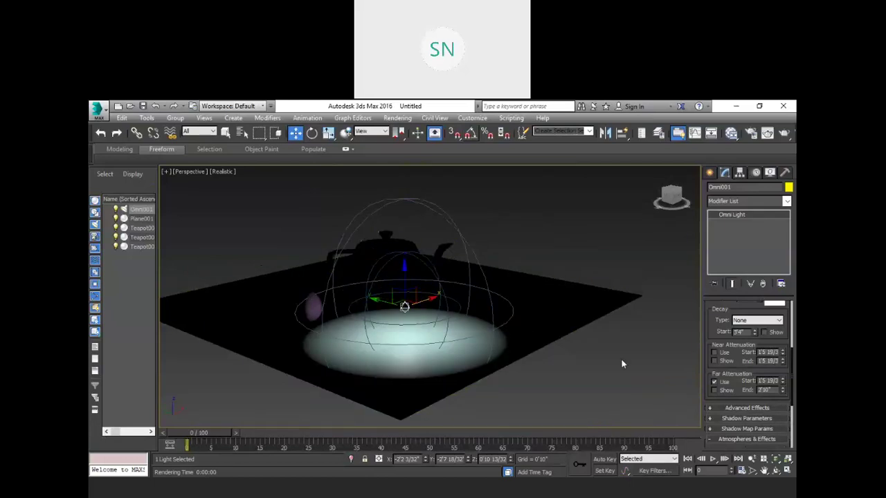
- Raise Far Attenuation Start and End to light the whole plane, then re-enable Near Attenuation
left_click_drag(783, 384, 782, 334)
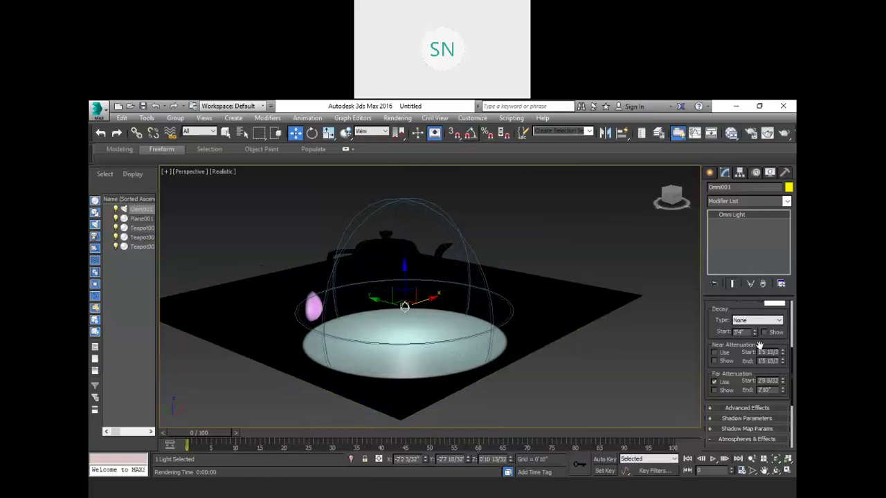
scroll(484, 360, "up", 3)
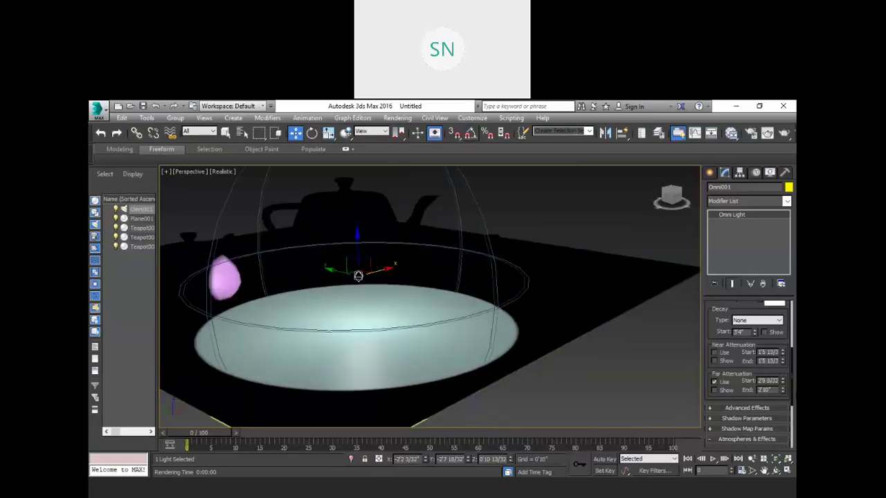
left_click_drag(785, 382, 783, 385)
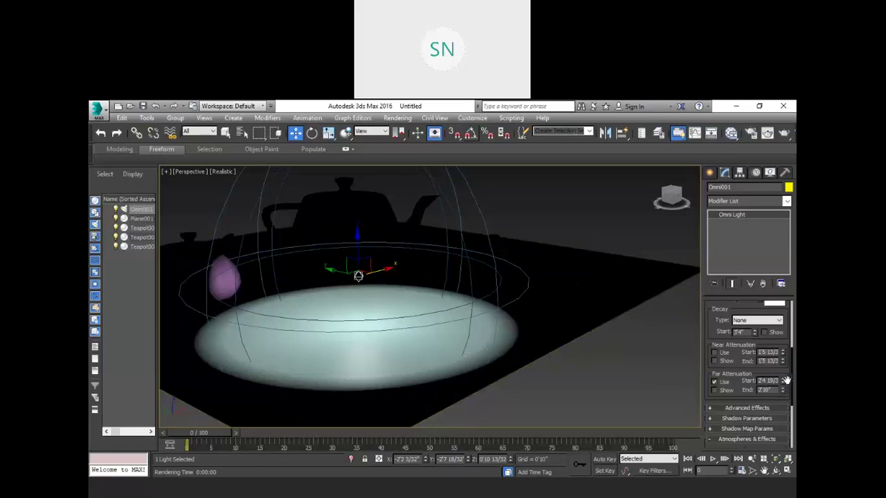
left_click_drag(782, 389, 787, 364)
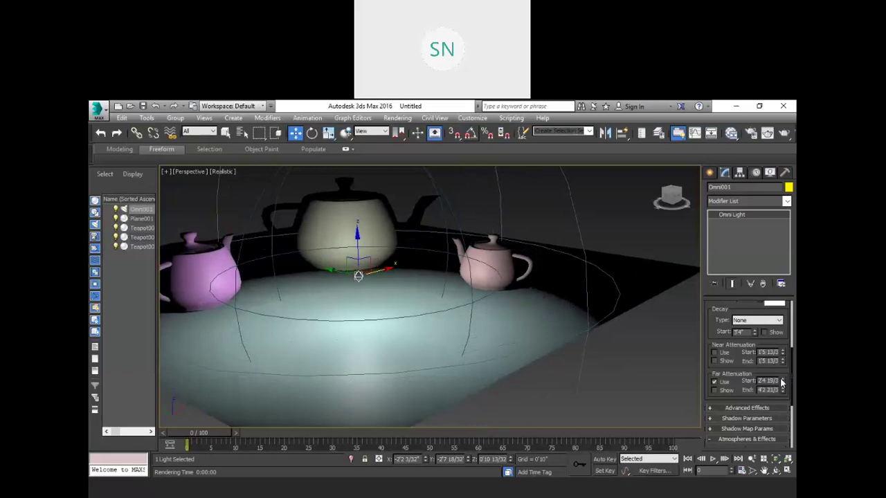
left_click_drag(784, 382, 787, 360)
scroll(634, 310, "down", 3)
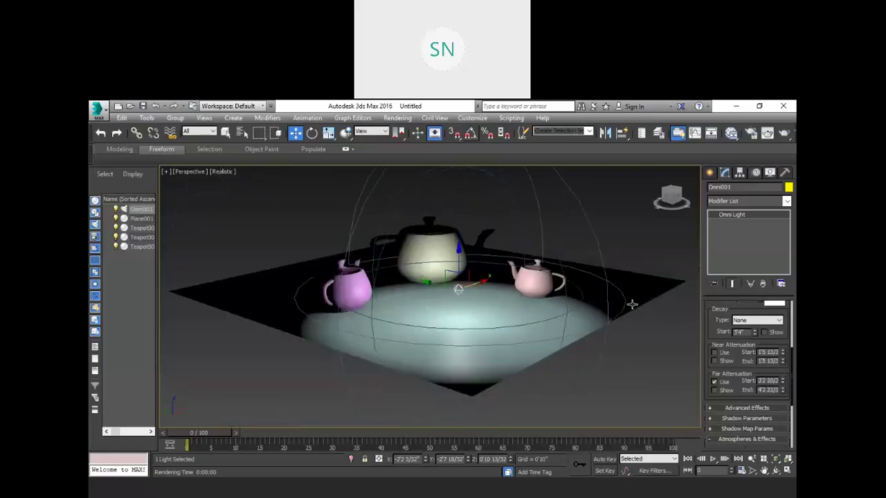
left_click_drag(780, 390, 782, 352)
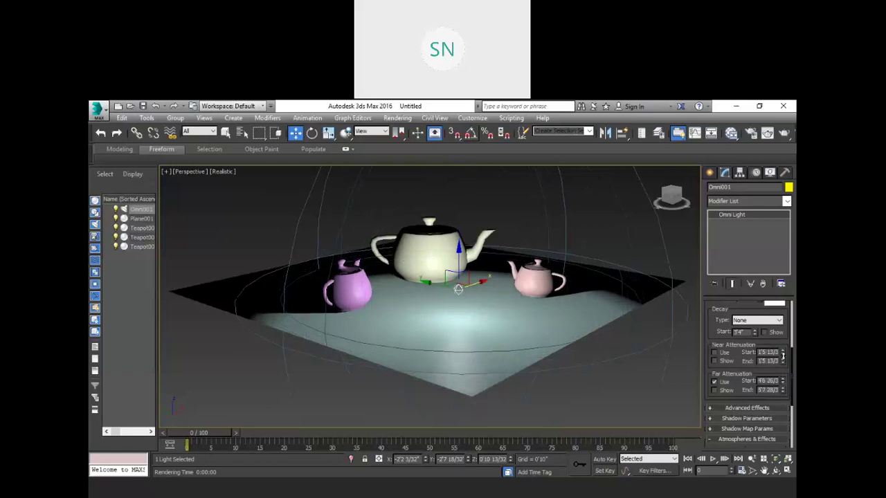
left_click(714, 352)
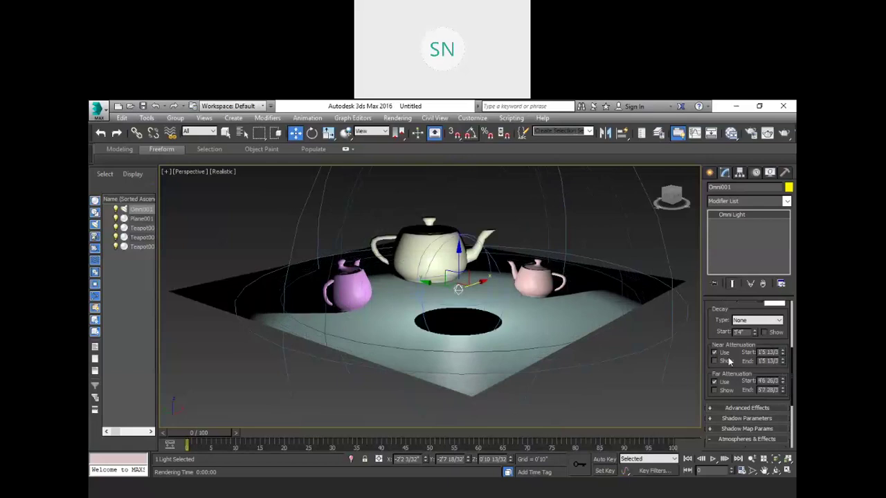
- Increase the omni light's Near Attenuation End distance
left_click_drag(782, 362, 782, 339)
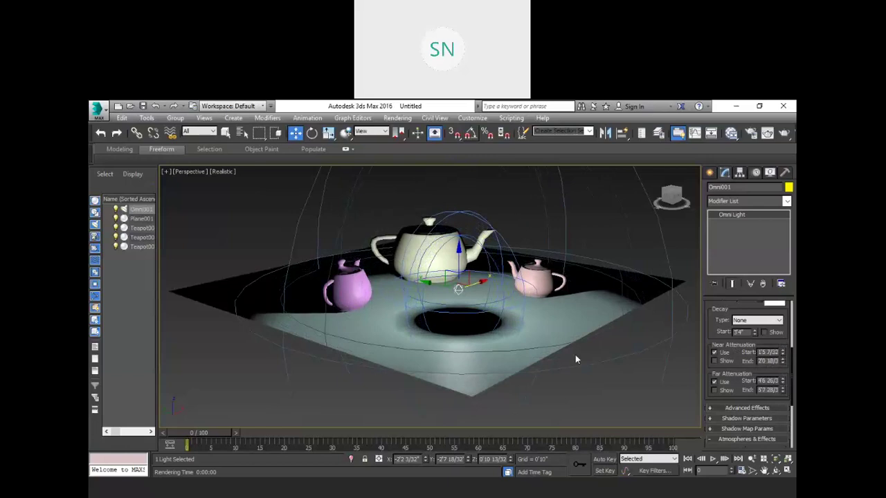
scroll(354, 322, "up", 2)
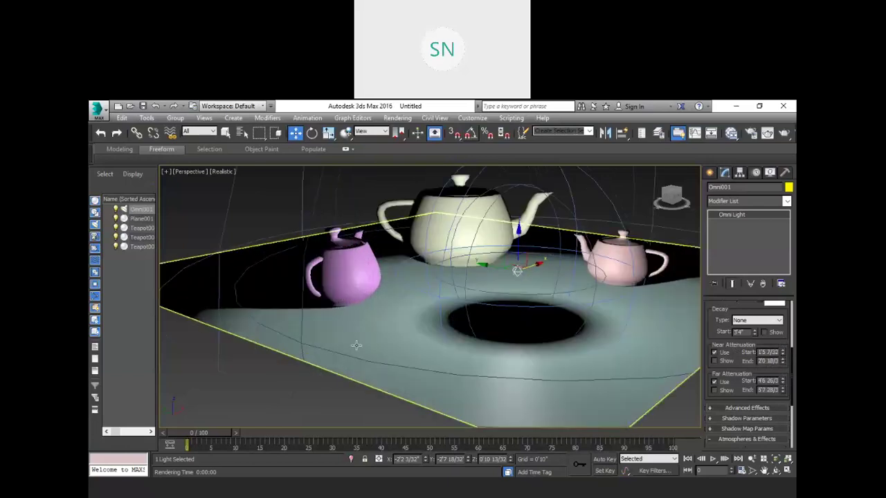
scroll(355, 344, "up", 3)
scroll(475, 320, "down", 1)
scroll(475, 319, "down", 3)
- Frame the light's attenuation sphere and turn off Far Attenuation
key("z")
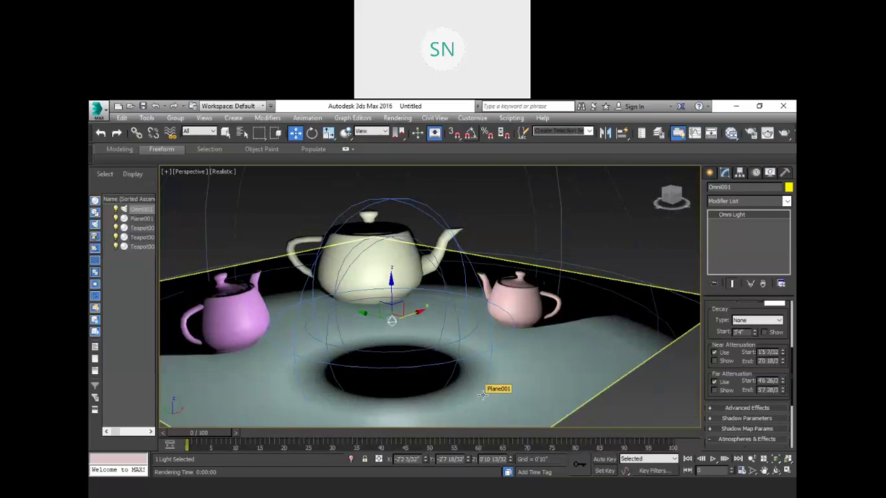
scroll(561, 349, "down", 3)
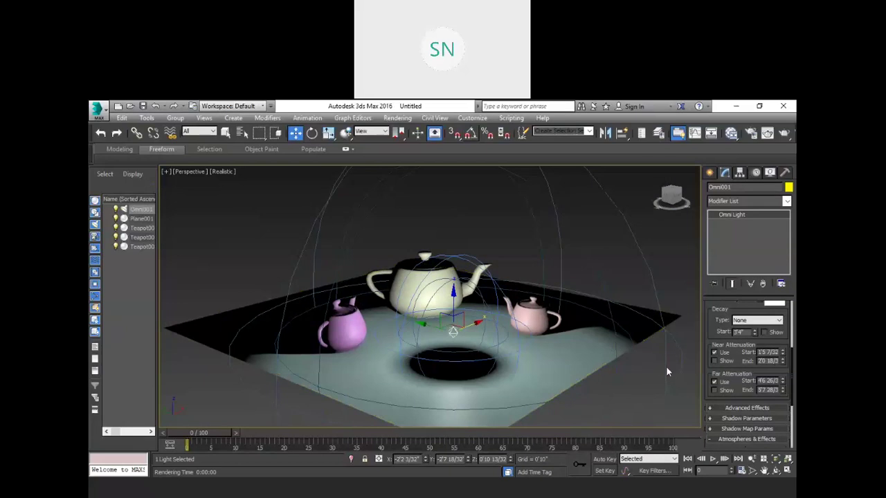
scroll(667, 371, "down", 3)
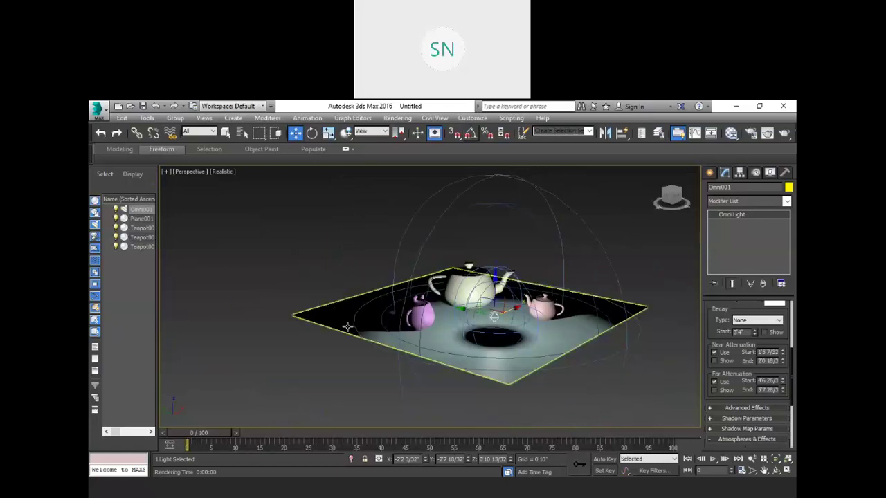
middle_click_drag(426, 338, 431, 334, "alt")
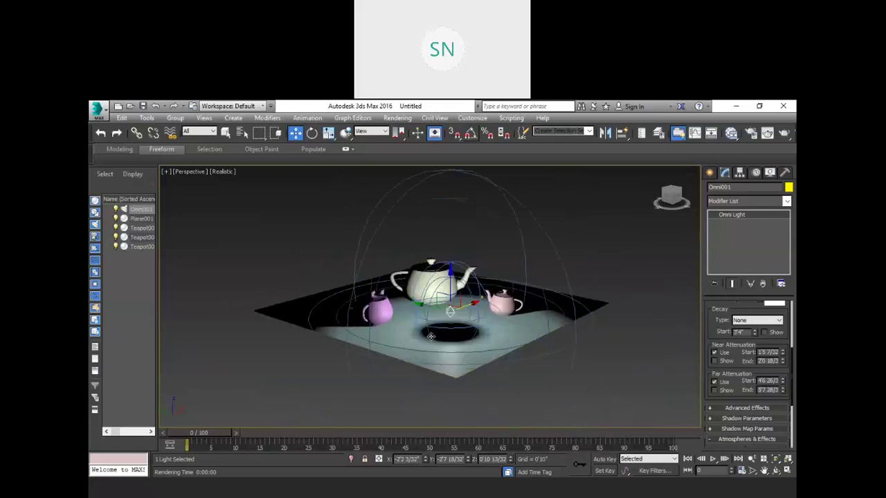
scroll(431, 336, "up", 3)
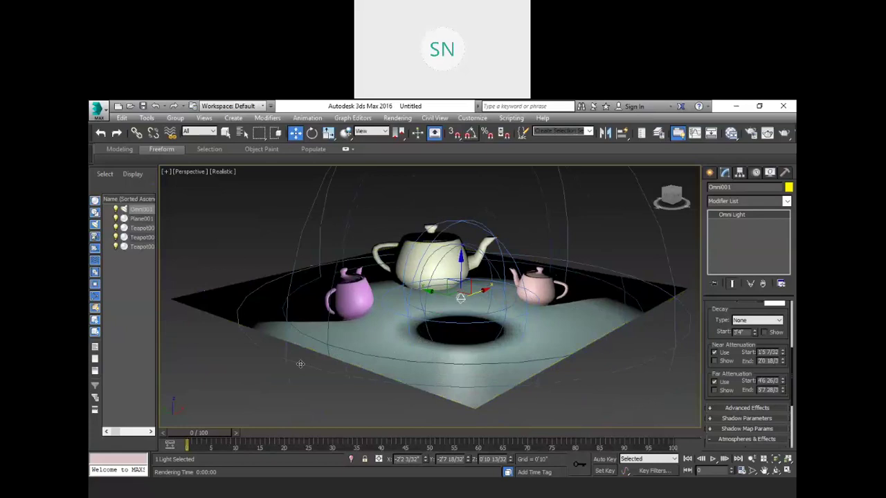
scroll(218, 348, "down", 3)
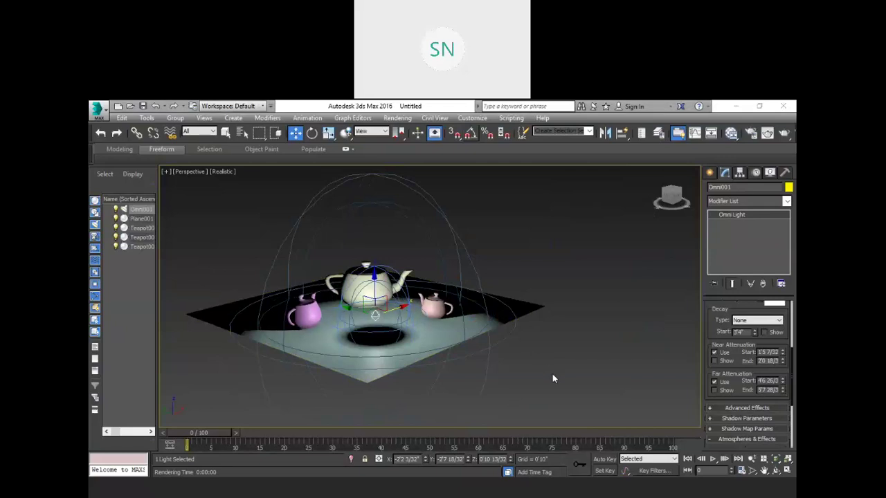
left_click(714, 381)
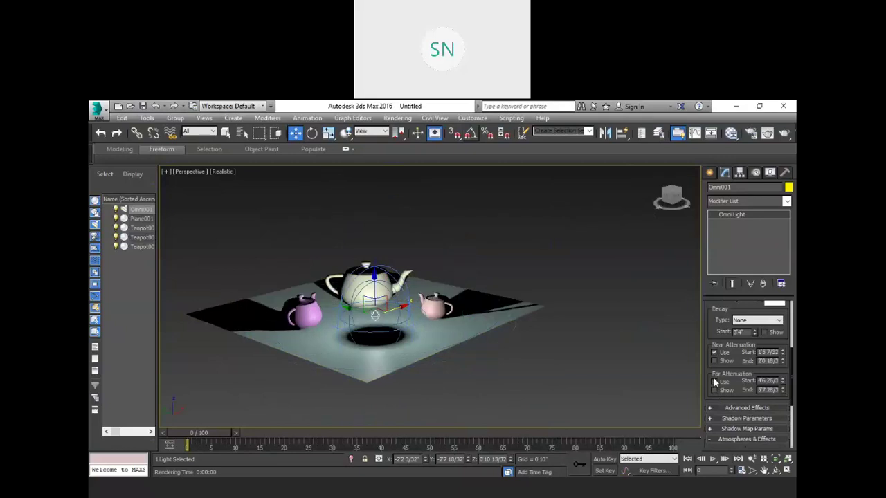
- Turn off the omni light's Near Attenuation and expand its Advanced Effects rollout
left_click(715, 353)
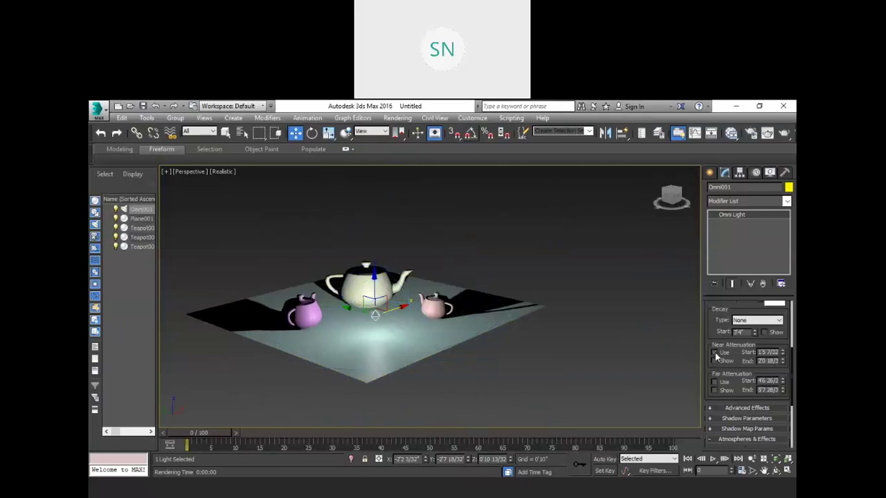
scroll(737, 386, "down", 2)
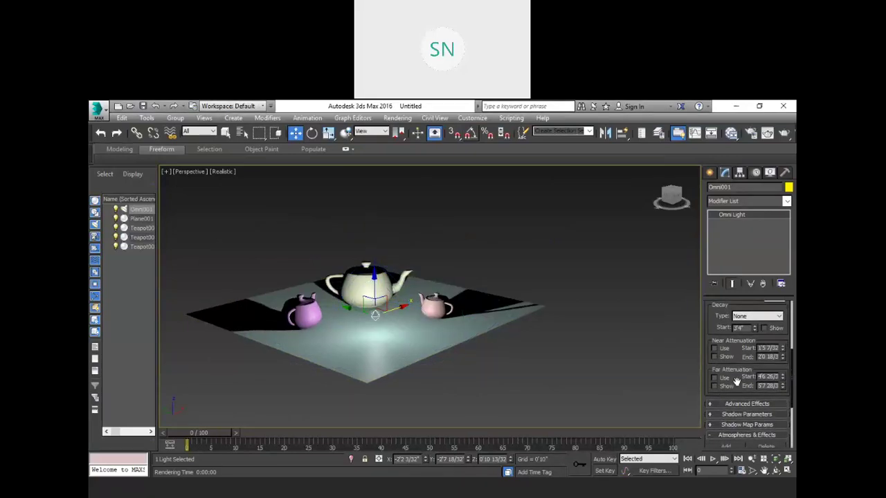
scroll(733, 353, "down", 2)
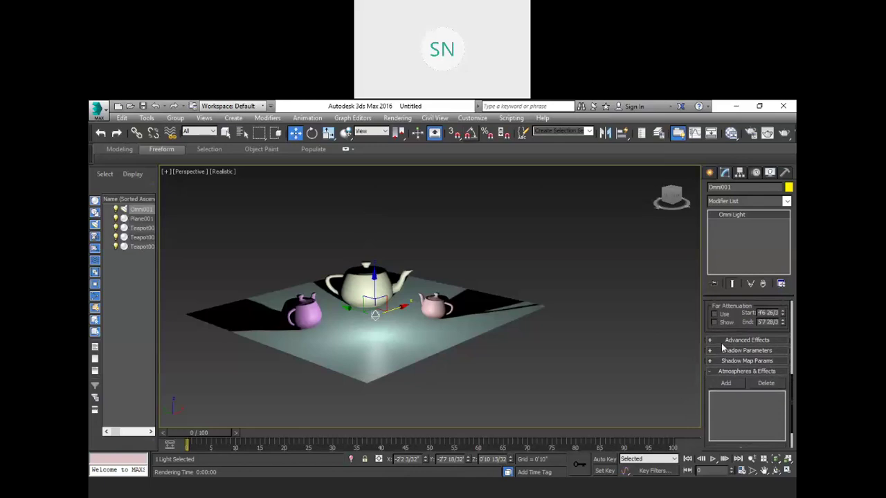
left_click(710, 340)
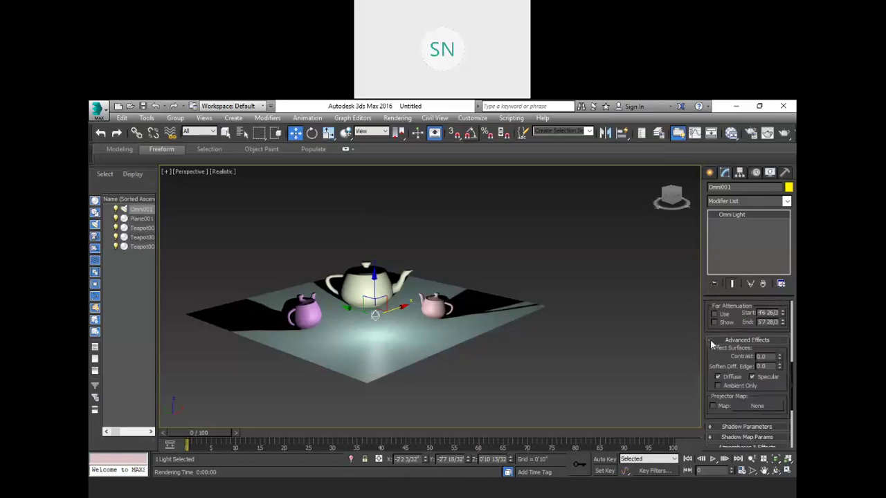
- Keep Diffuse on, disable Specular, and raise the light above the large teapot
left_click(717, 377)
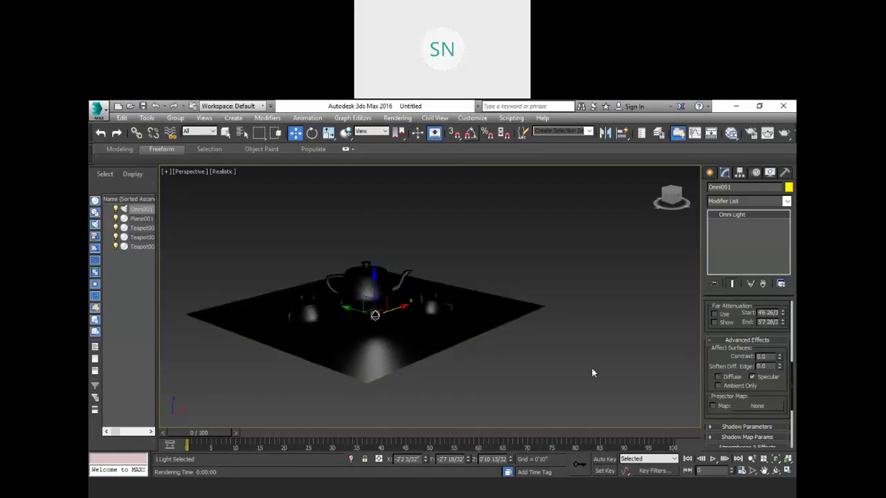
left_click(718, 377)
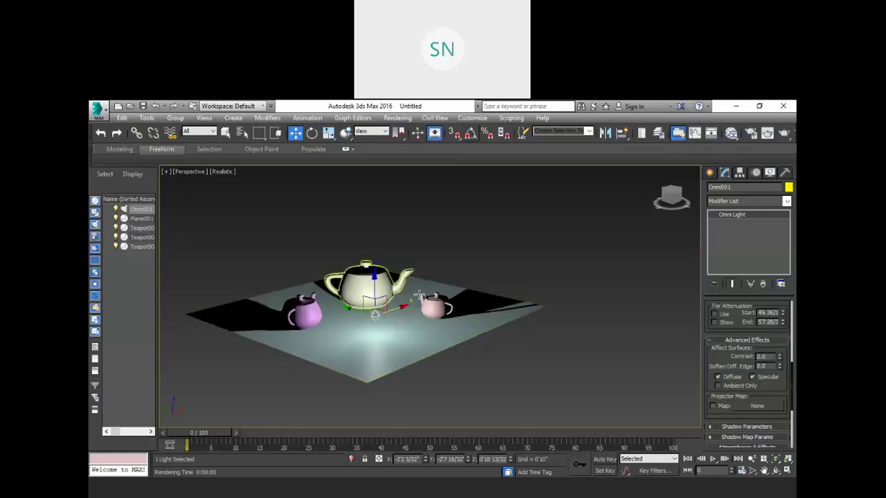
left_click(752, 377)
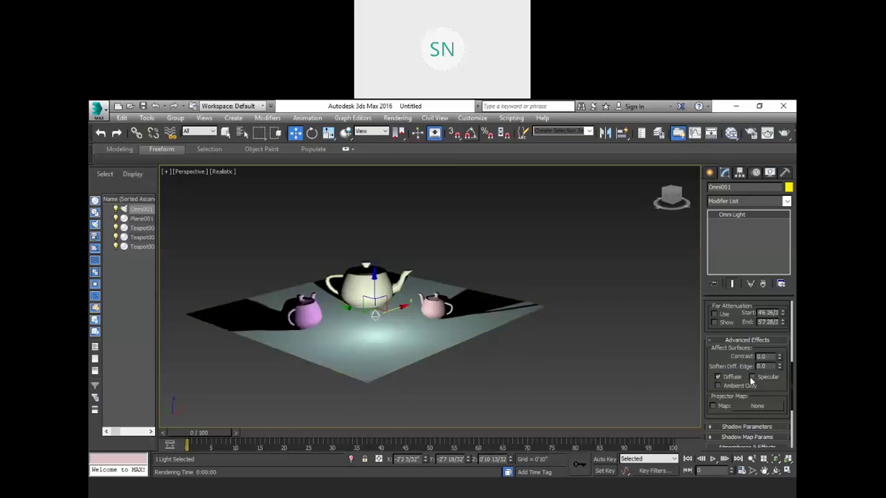
scroll(326, 256, "up", 2)
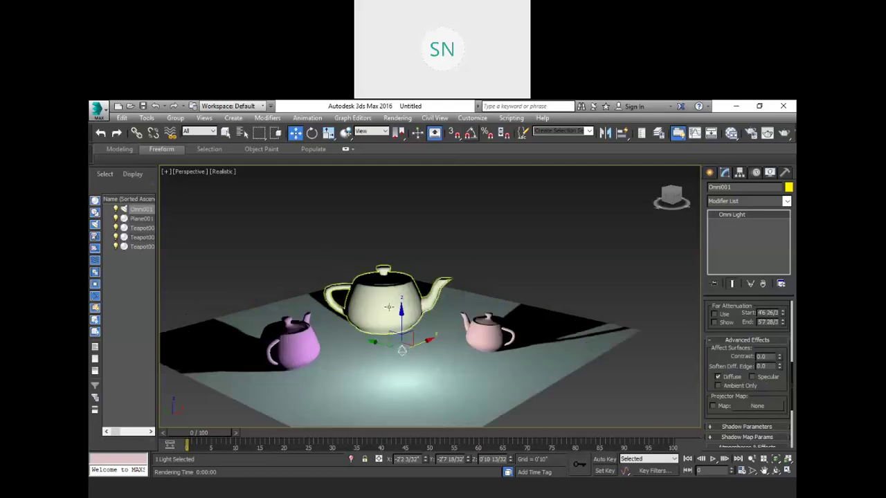
left_click_drag(402, 311, 405, 247)
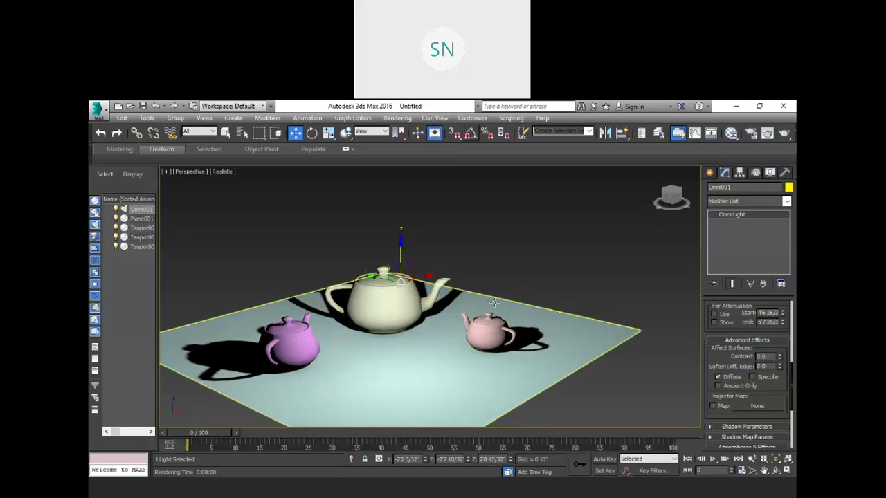
- Create a new omni light, Omni002, and lift it above the large teapot
left_click(709, 173)
left_click(734, 261)
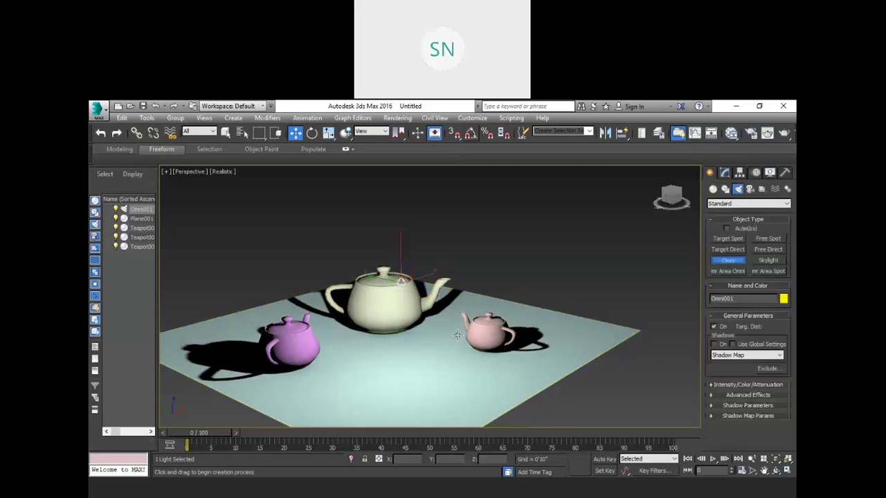
left_click(407, 362)
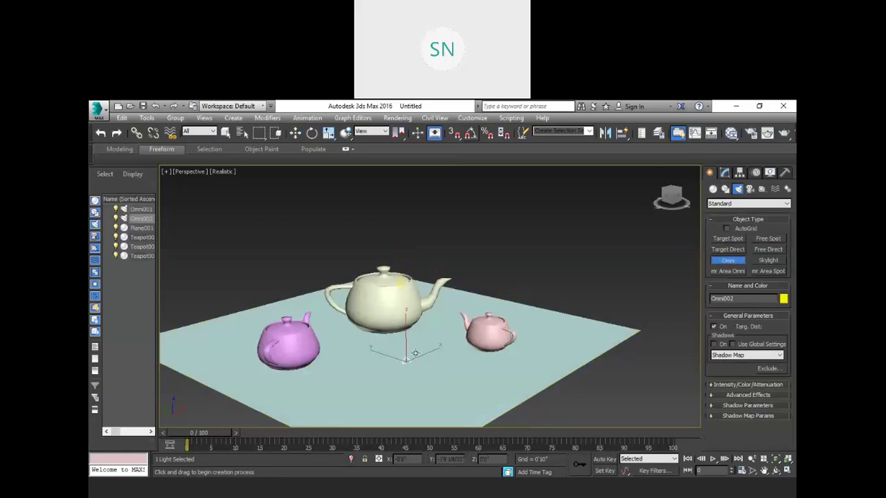
right_click(417, 337)
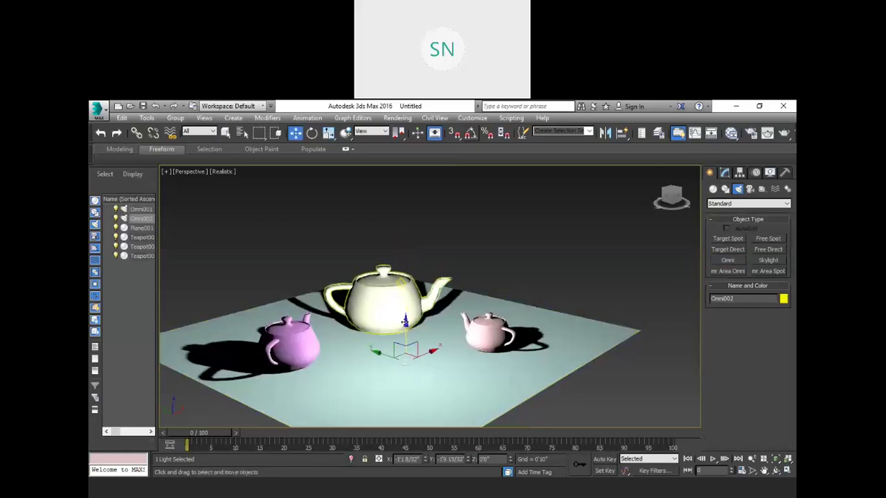
left_click_drag(405, 330, 537, 315)
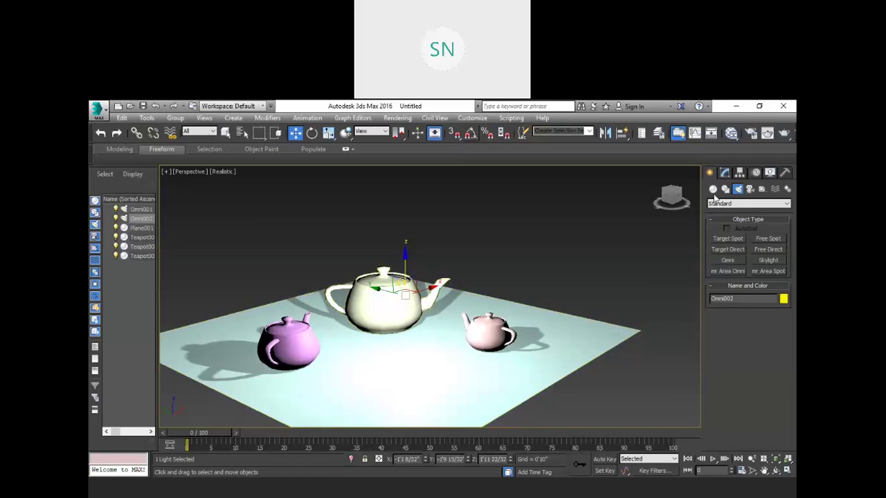
- Turn off Diffuse in Omni002's Advanced Effects so it gives only specular highlights
left_click(724, 172)
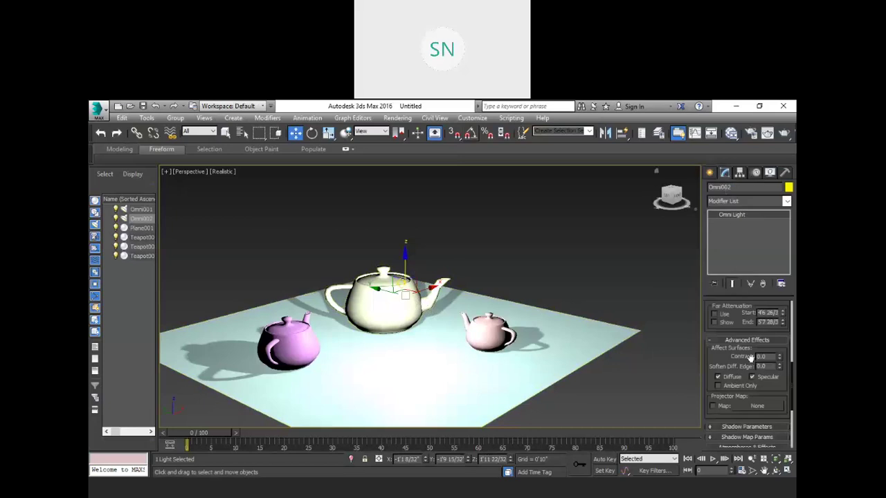
left_click(718, 377)
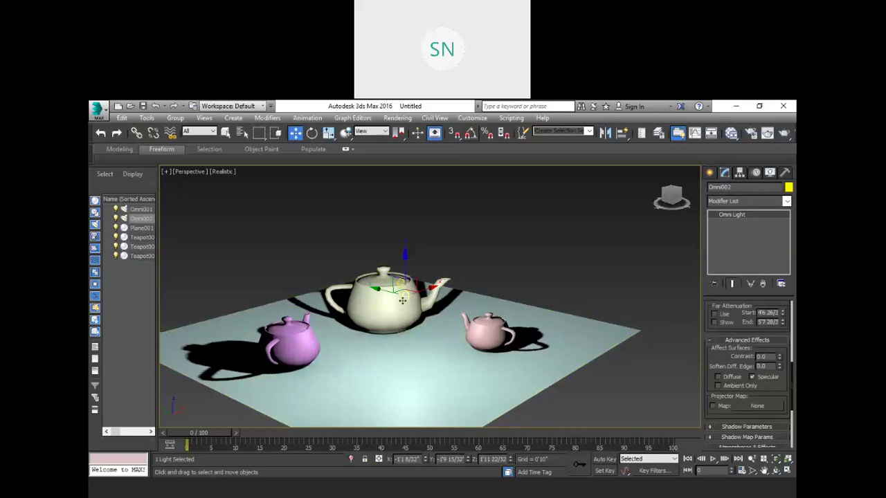
scroll(728, 328, "up", 5)
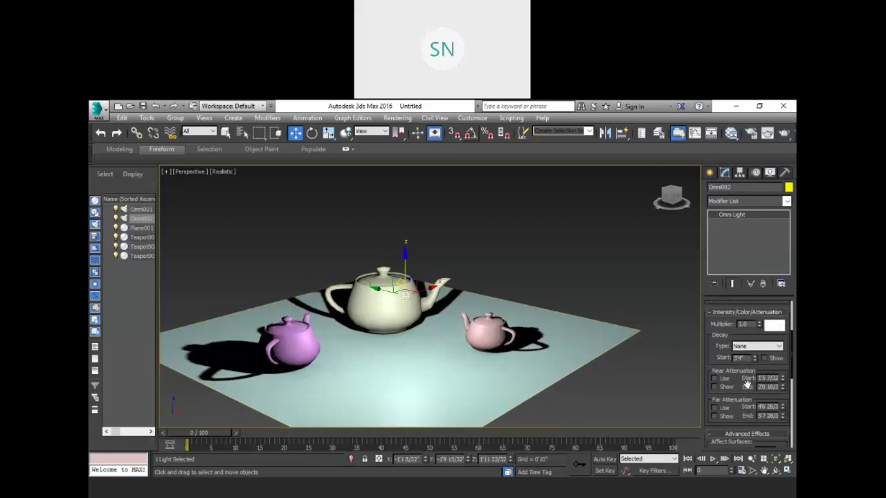
- Set Omni002's light colour to saturated blue (Red 0, Green 12, Blue 255)
left_click(774, 325)
left_click_drag(362, 219, 351, 198)
left_click_drag(440, 209, 491, 211)
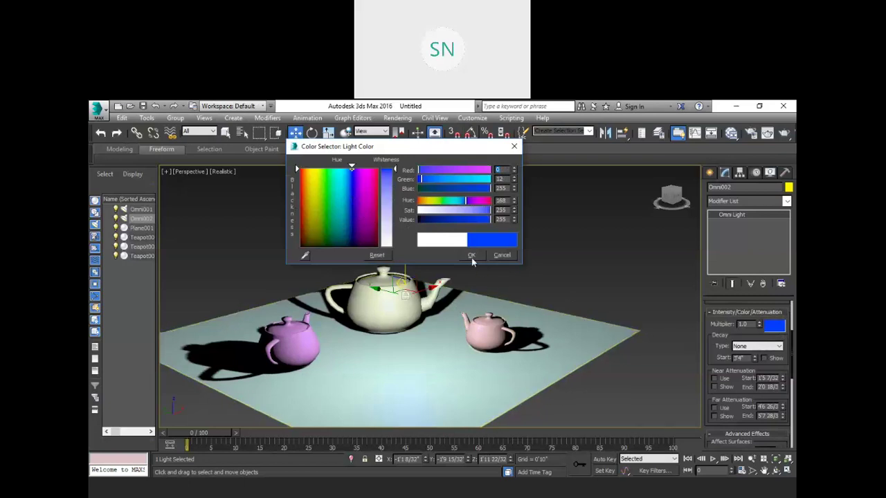
left_click(470, 254)
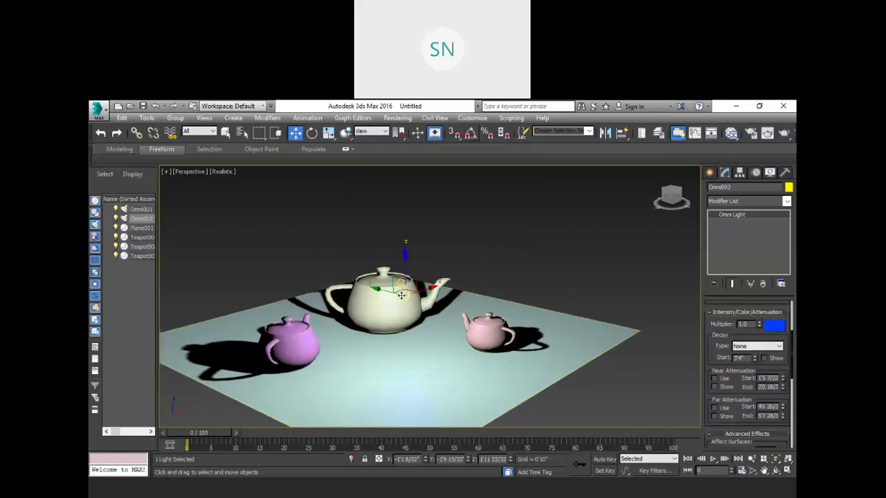
- Shift the blue light over the large teapot and raise it slightly
left_click_drag(403, 291, 429, 285)
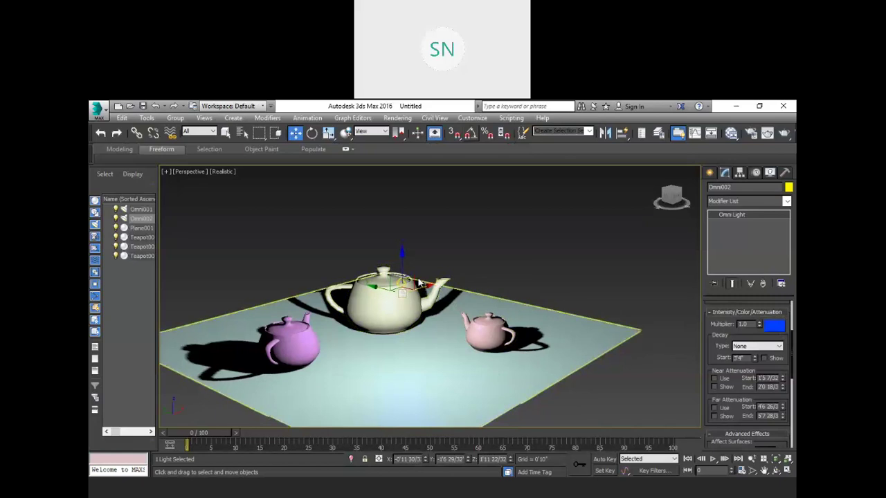
left_click_drag(400, 254, 401, 246)
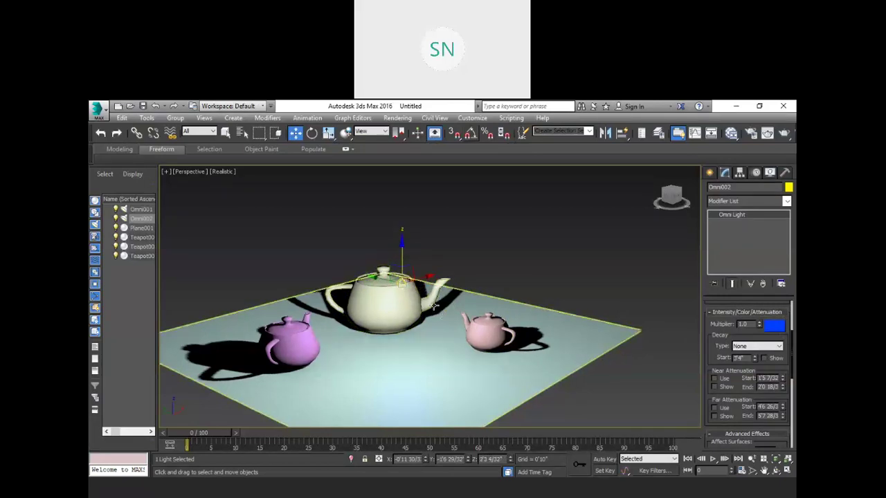
scroll(353, 262, "up", 3)
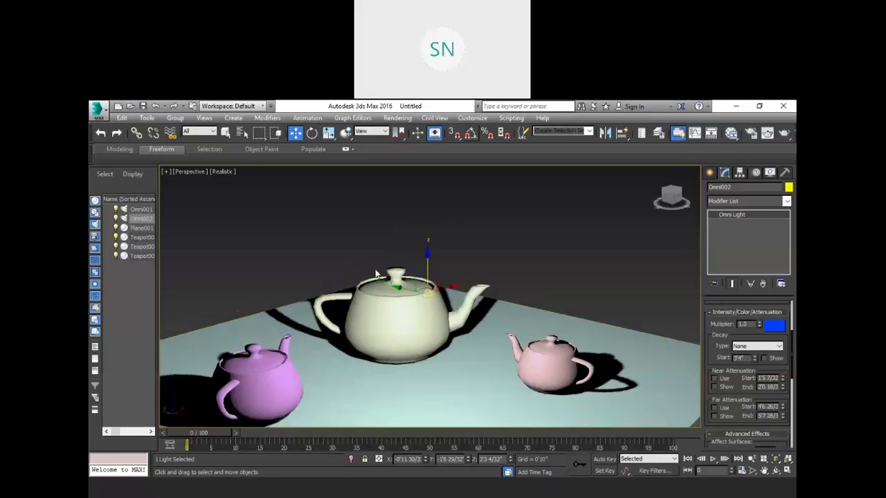
scroll(415, 404, "down", 3)
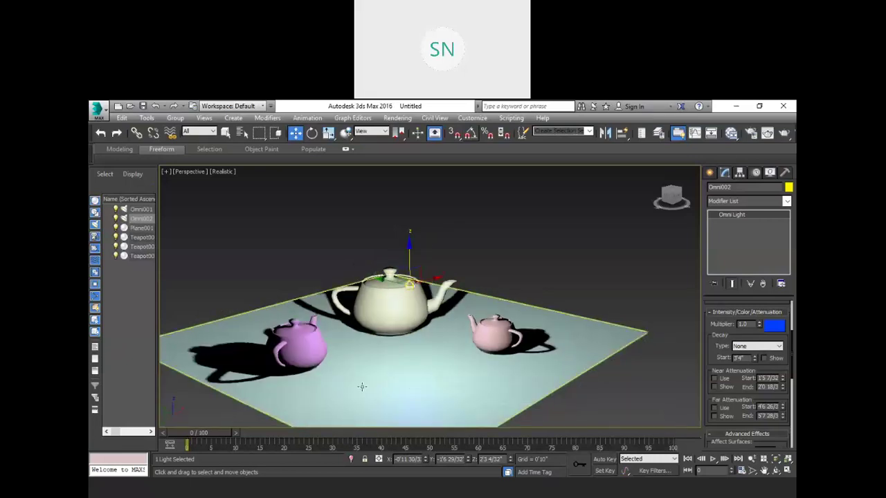
- Render the perspective view, mark the floor light spot and teapot highlights, then delete Omni002
key("shift+q")
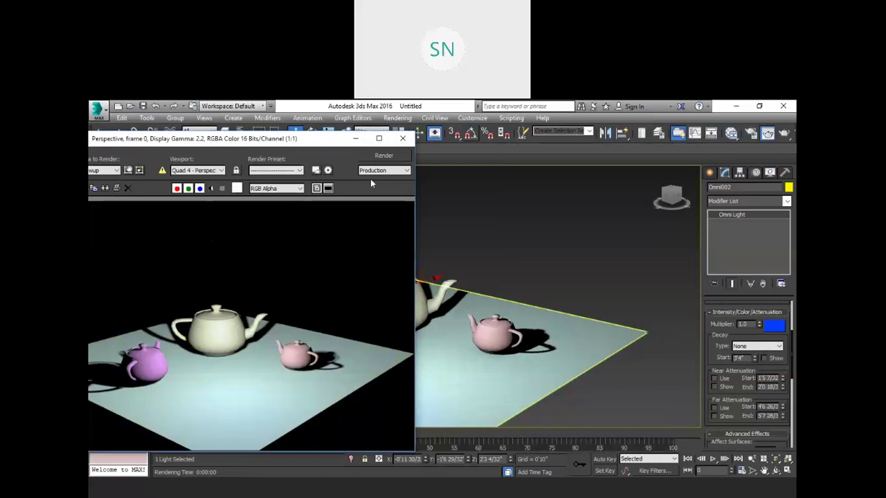
left_click_drag(370, 139, 512, 110)
key("ctrl+2")
mouse_move(377, 346)
left_mouse_down()
mouse_move(357, 391)
mouse_move(380, 404)
mouse_move(396, 359)
mouse_move(373, 343)
left_mouse_up()
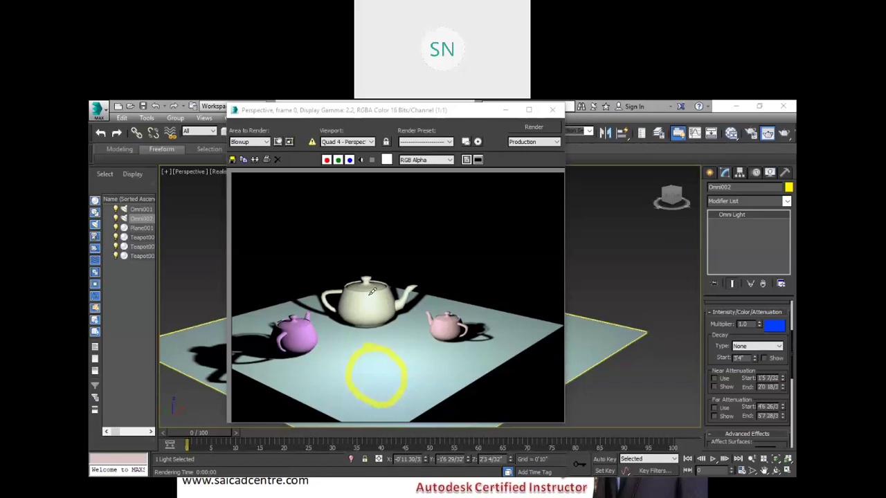
mouse_move(375, 305)
left_mouse_down()
mouse_move(385, 296)
mouse_move(365, 295)
left_mouse_up()
mouse_move(310, 321)
left_mouse_down()
mouse_move(299, 337)
mouse_move(326, 332)
mouse_move(304, 315)
mouse_move(312, 319)
left_mouse_up()
mouse_move(427, 312)
left_mouse_down()
mouse_move(431, 331)
mouse_move(452, 339)
mouse_move(425, 312)
left_mouse_up()
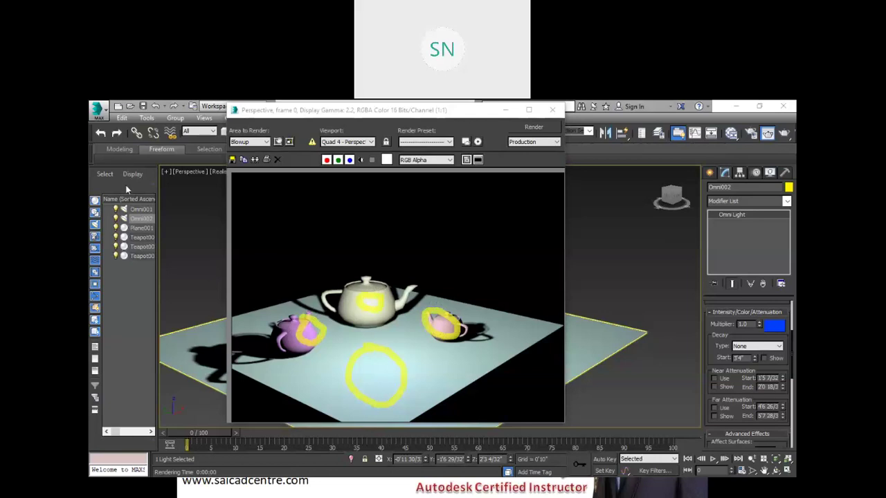
key("Escape")
left_click(552, 110)
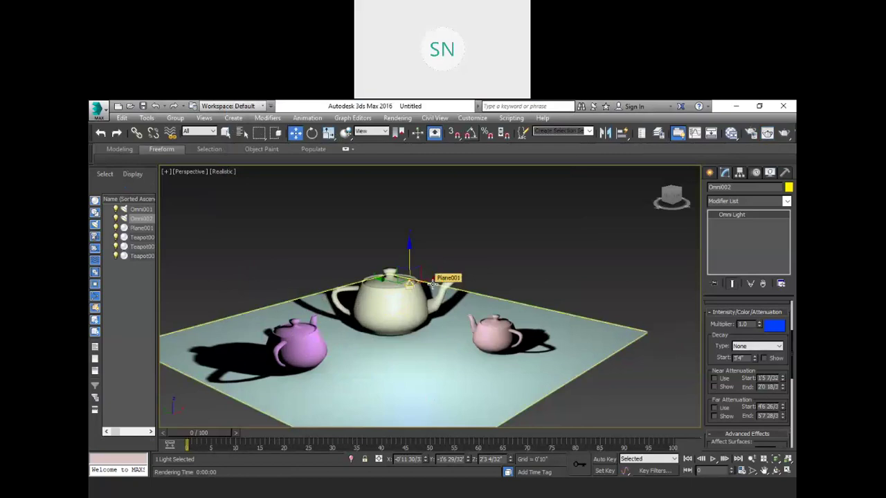
key("Delete")
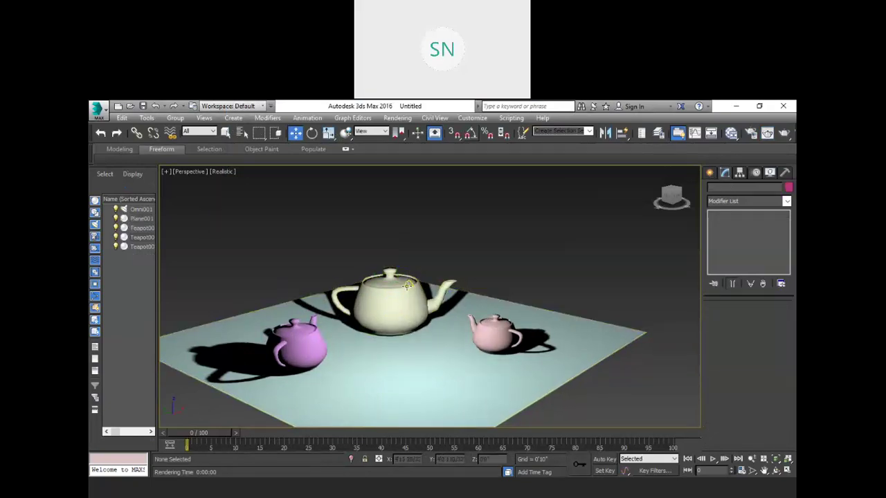
- Enable Specular and Ambient Only on Omni001, then render to check the flat, shadowless teapots
left_click(409, 285)
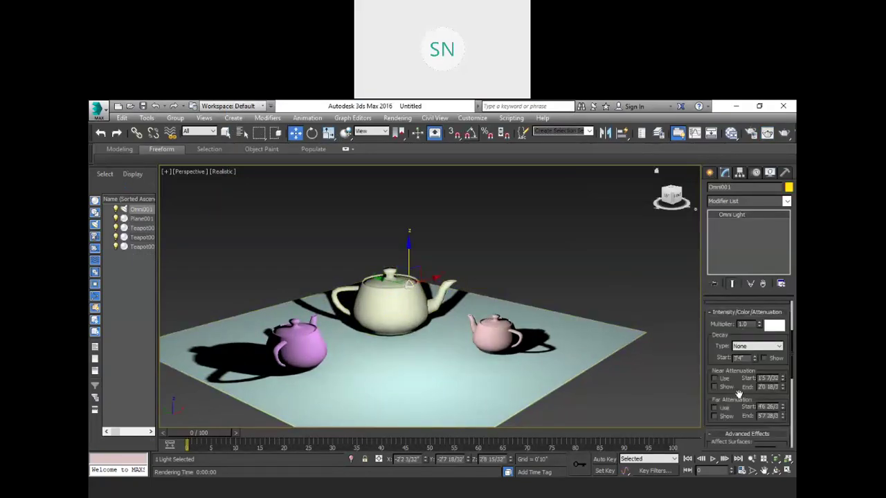
scroll(737, 394, "down", 3)
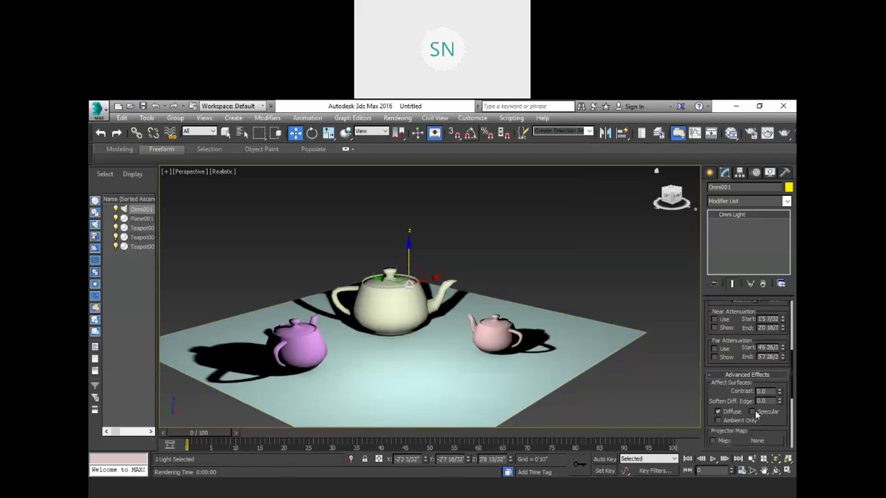
left_click(752, 412)
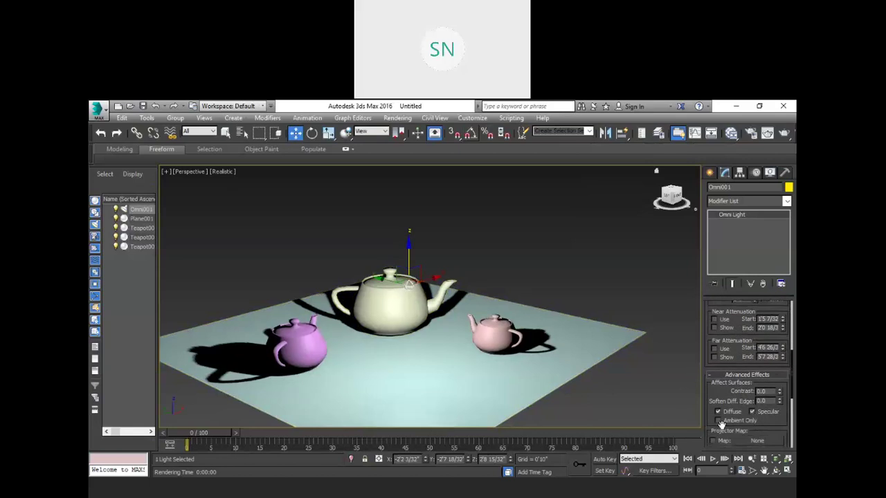
left_click(717, 420)
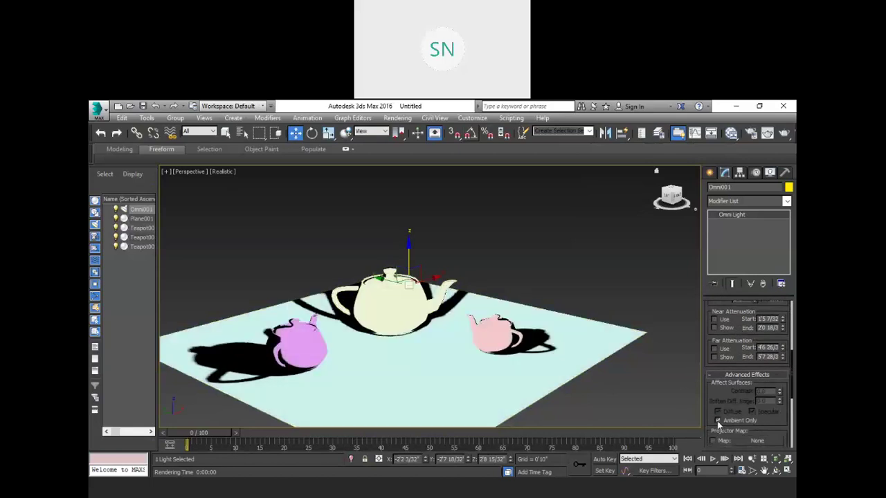
left_click(717, 421)
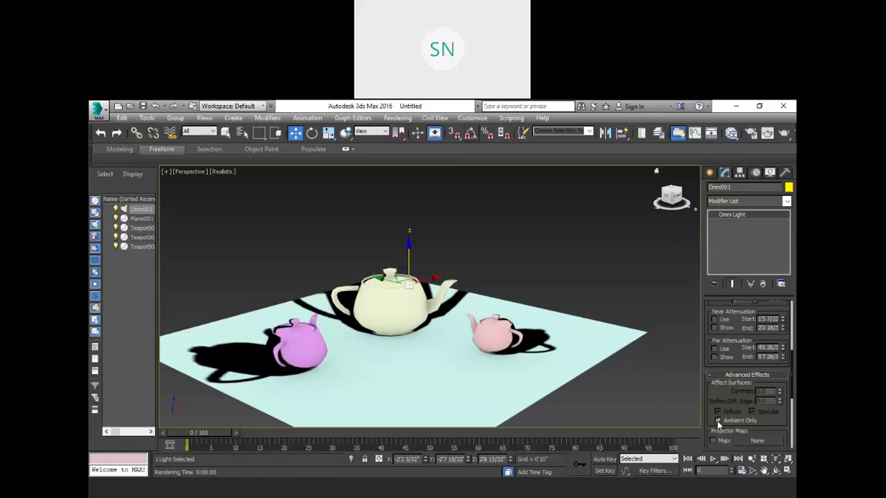
left_click(717, 420)
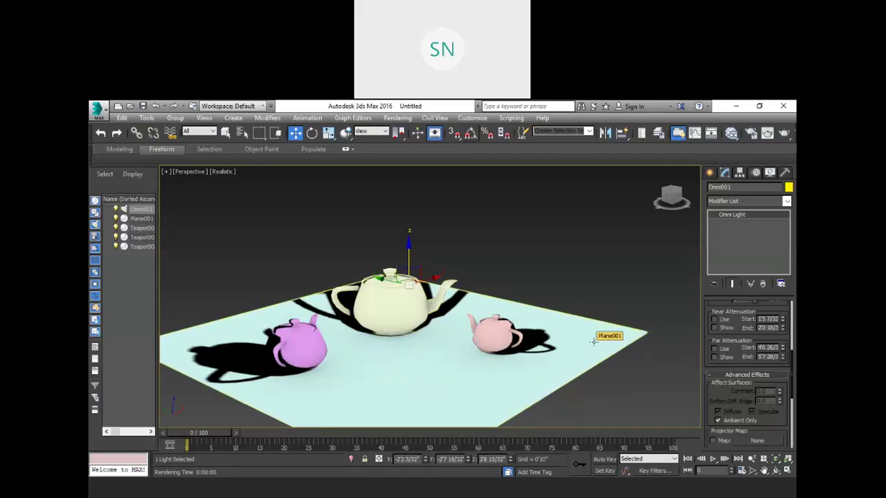
key("shift+q")
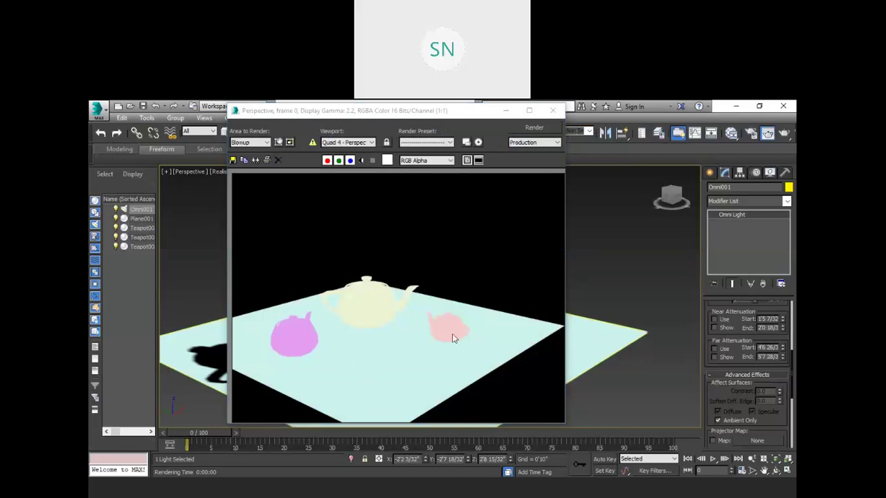
left_click(552, 110)
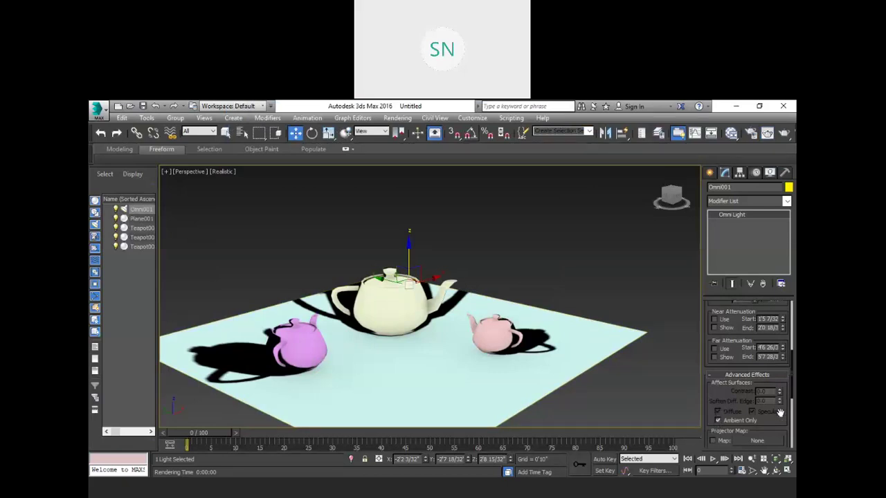
- Turn Ambient Only off, try Contrast 17 and Soften Diff. Edge 11, then reset both to 0
left_click(718, 421)
left_click_drag(780, 392, 778, 377)
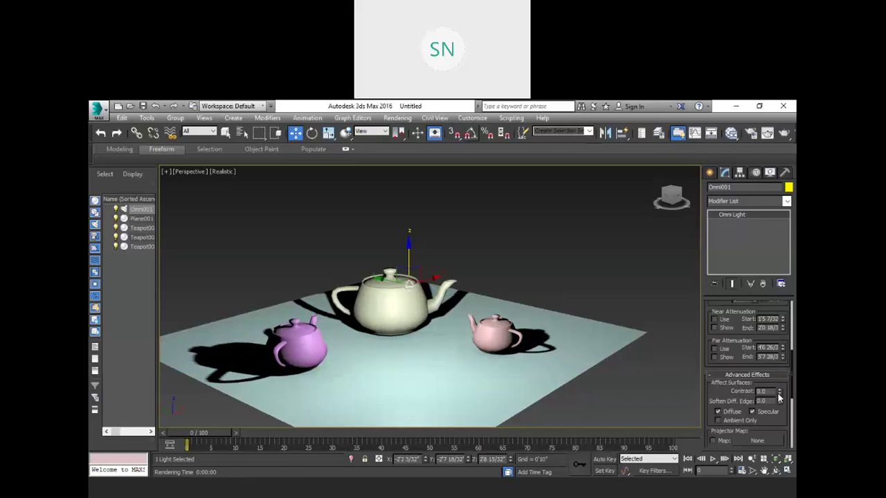
left_click_drag(780, 403, 779, 390)
middle_click_drag(379, 302, 386, 304)
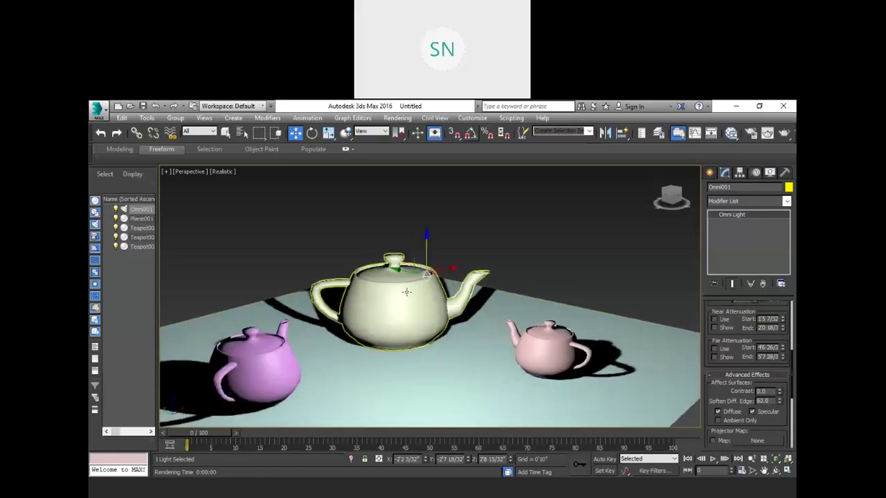
right_click(779, 404)
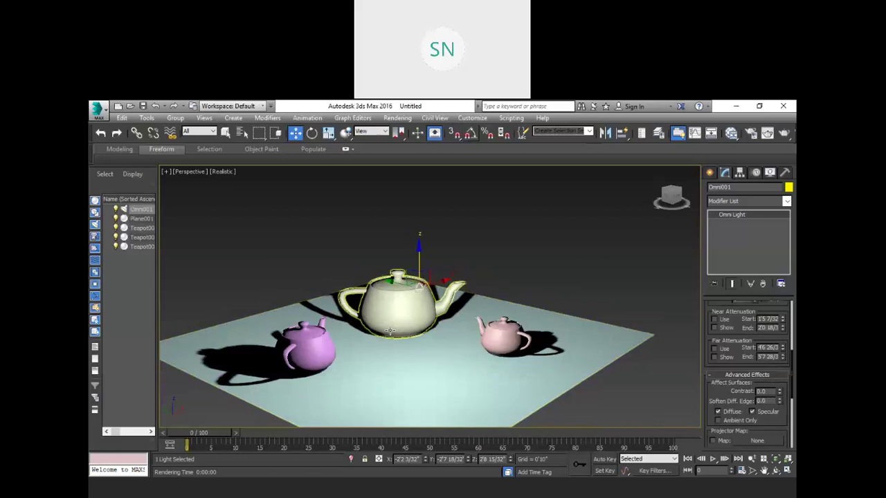
scroll(369, 378, "down", 3)
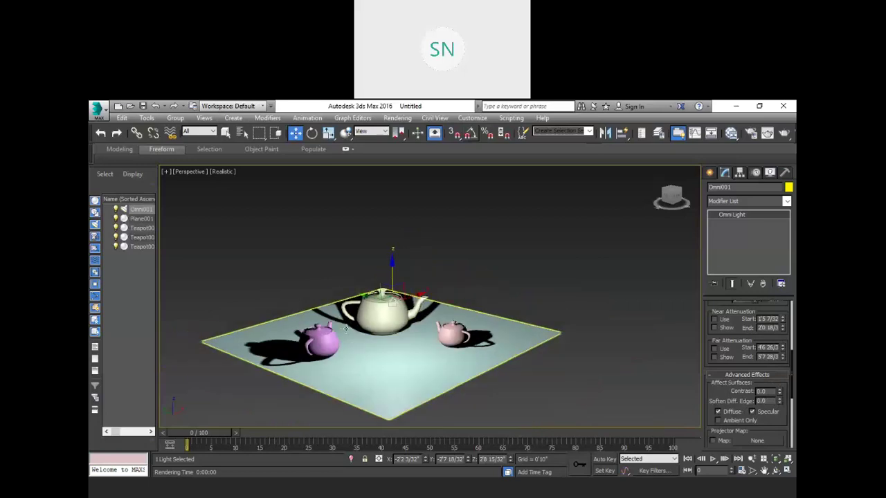
scroll(325, 396, "up", 3)
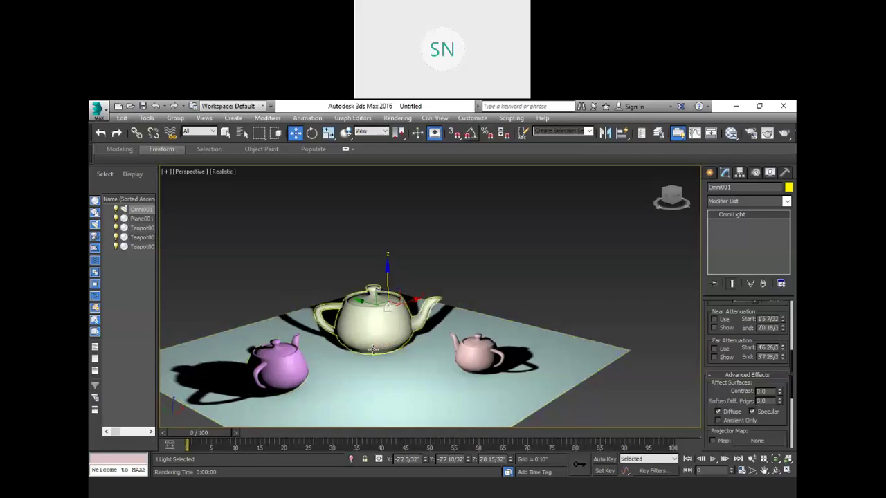
key("shift+q")
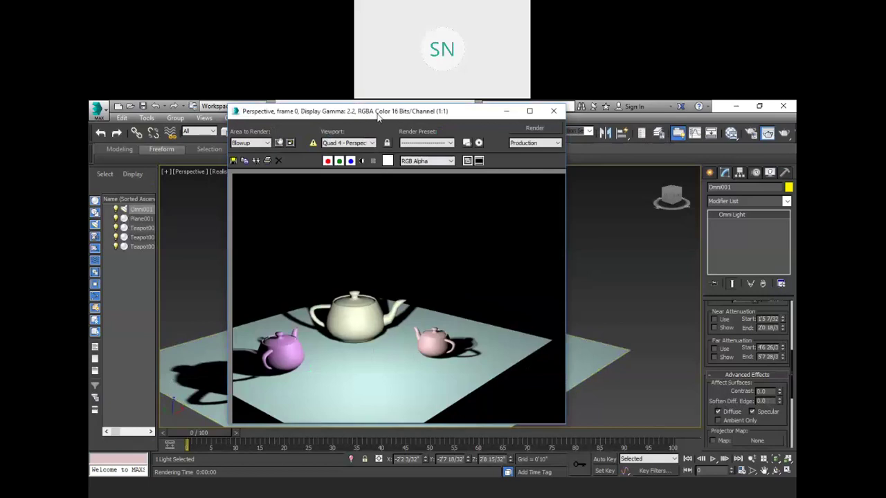
left_click_drag(393, 112, 418, 109)
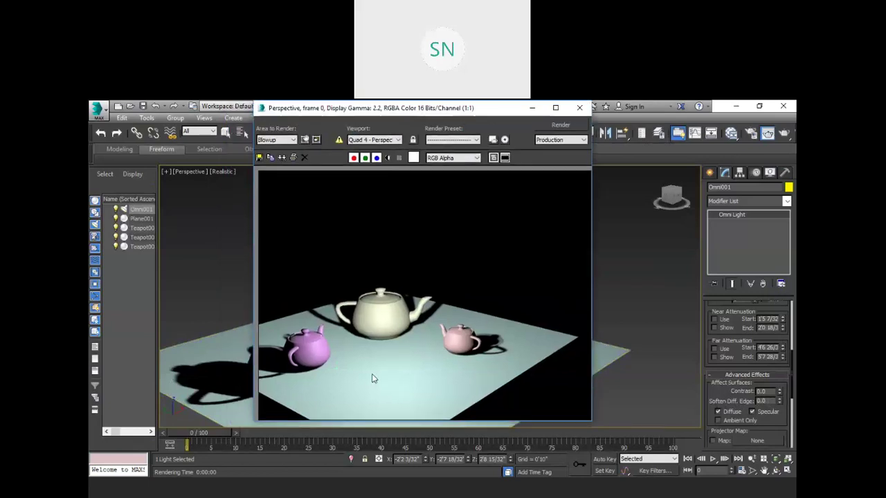
left_click(561, 125)
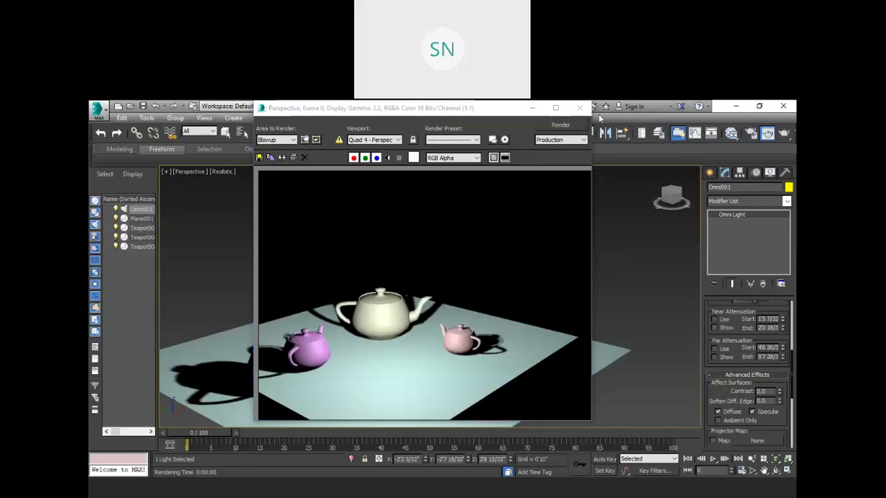
mouse_move(388, 368)
left_mouse_down()
mouse_move(378, 388)
mouse_move(388, 388)
mouse_move(406, 384)
mouse_move(387, 363)
left_mouse_up()
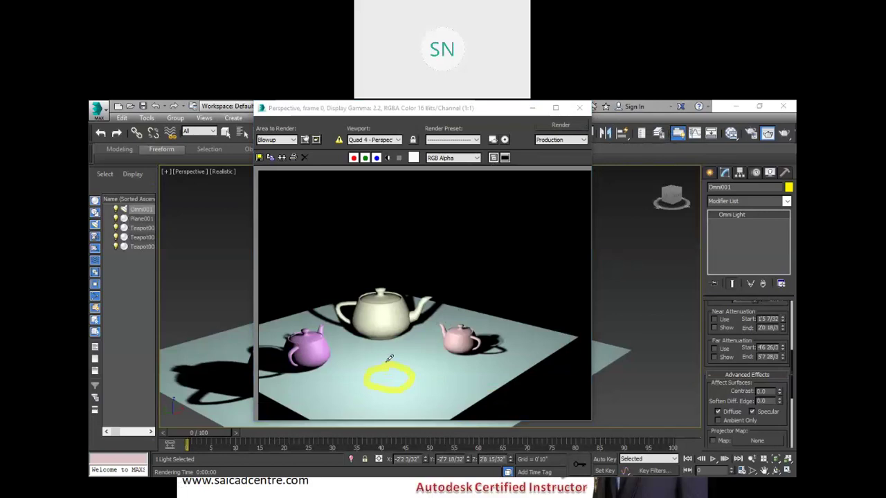
mouse_move(354, 339)
left_mouse_down()
mouse_move(320, 403)
mouse_move(392, 424)
mouse_move(439, 408)
mouse_move(446, 368)
mouse_move(425, 343)
mouse_move(359, 338)
left_mouse_up()
mouse_move(323, 297)
left_mouse_down()
mouse_move(265, 338)
mouse_move(254, 375)
mouse_move(301, 419)
mouse_move(341, 436)
mouse_move(410, 436)
mouse_move(461, 419)
mouse_move(502, 393)
mouse_move(532, 324)
mouse_move(485, 285)
mouse_move(425, 283)
mouse_move(359, 300)
mouse_move(318, 299)
left_mouse_up()
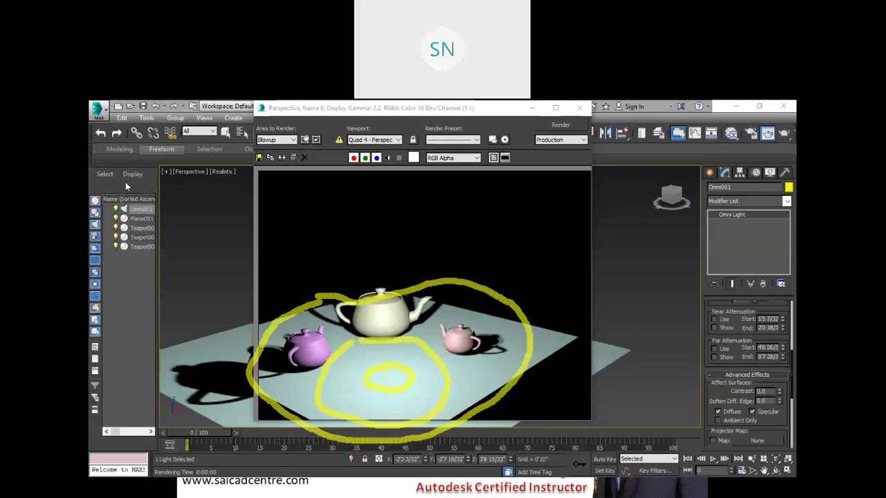
key("Escape")
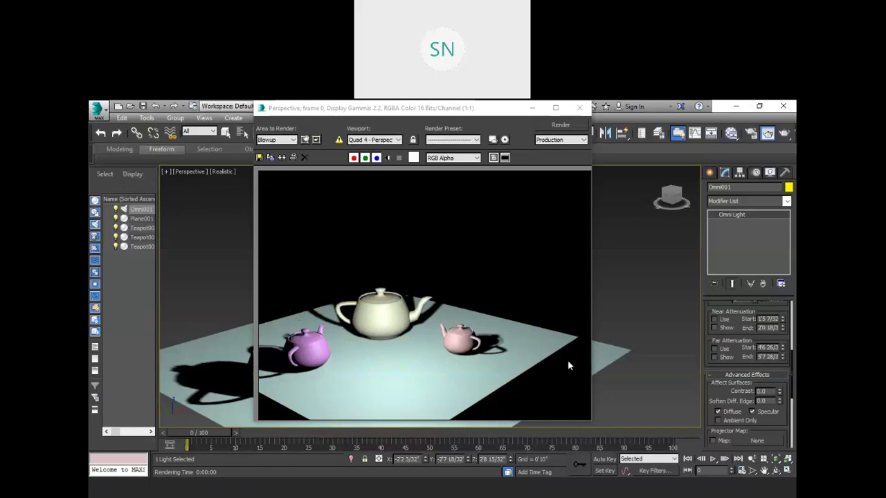
left_click(578, 109)
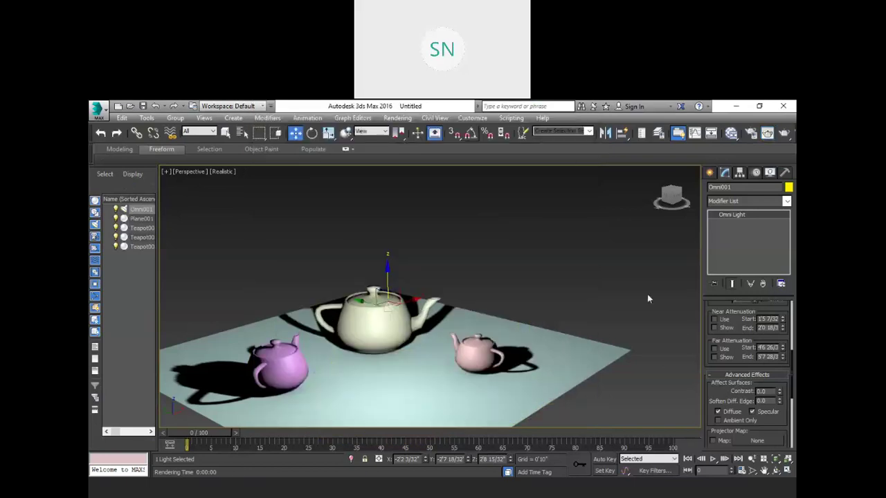
scroll(733, 361, "down", 5)
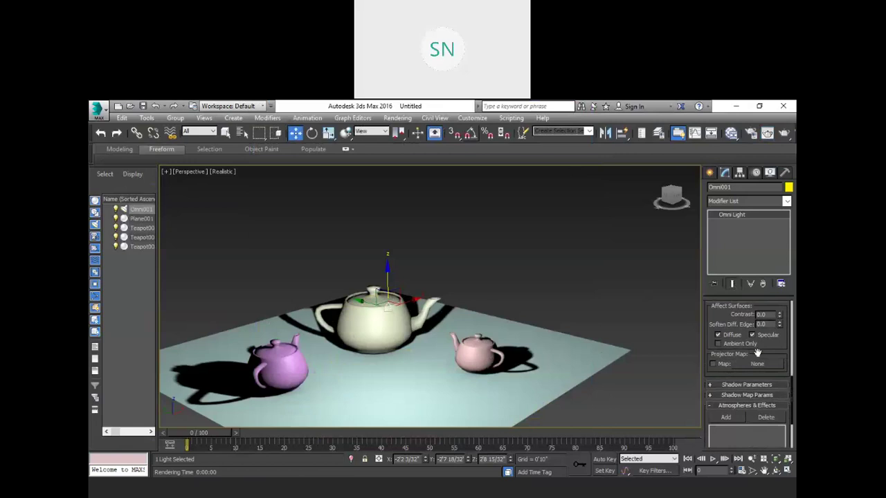
left_click_drag(757, 353, 752, 319)
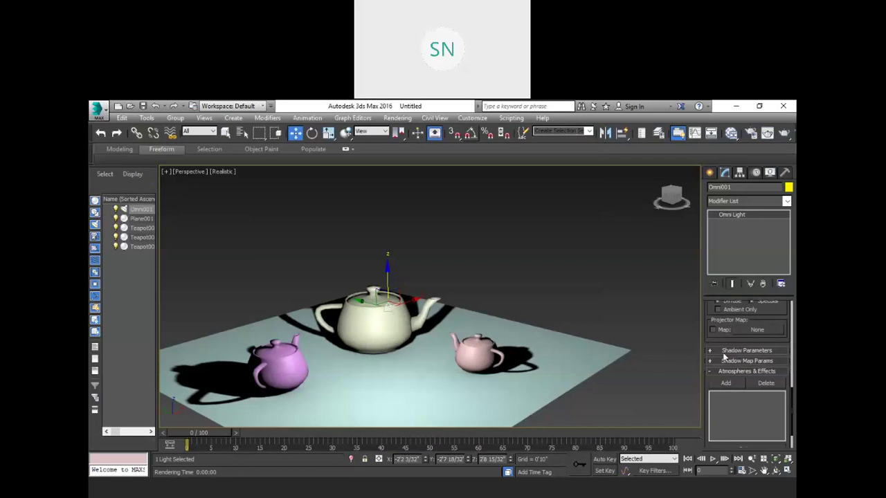
left_click_drag(785, 316, 786, 484)
left_click_drag(730, 335, 727, 385)
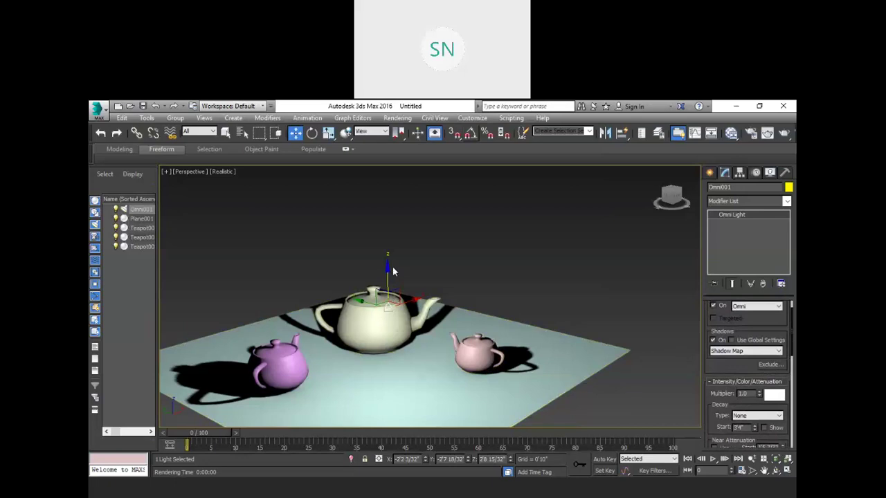
- Move Omni001 up along Z and left along X above the teapots, then orbit the perspective view
mouse_move(387, 266)
left_mouse_down()
mouse_move(388, 249)
mouse_move(388, 258)
left_mouse_up()
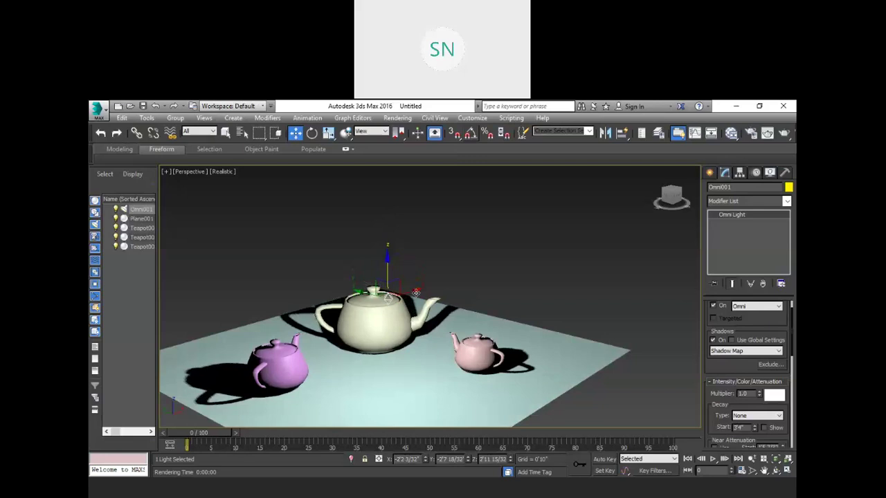
left_click_drag(413, 292, 383, 282)
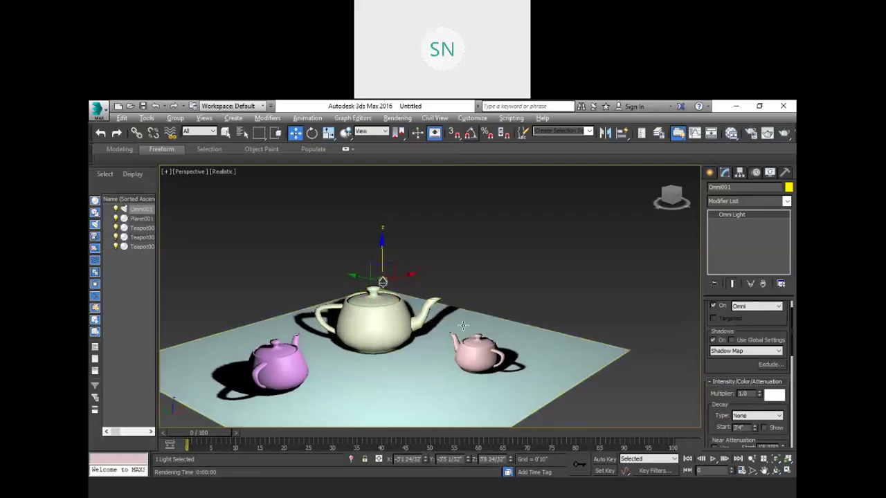
middle_click_drag(462, 305, 516, 297, "alt")
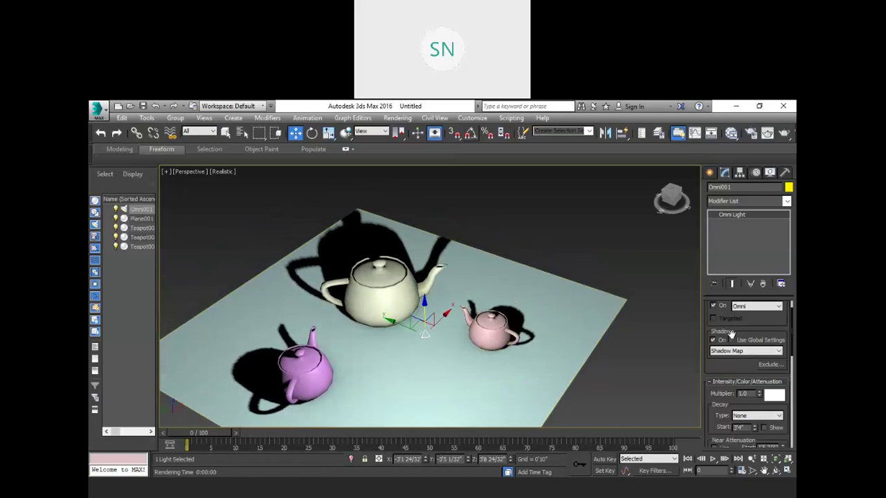
left_click(769, 364)
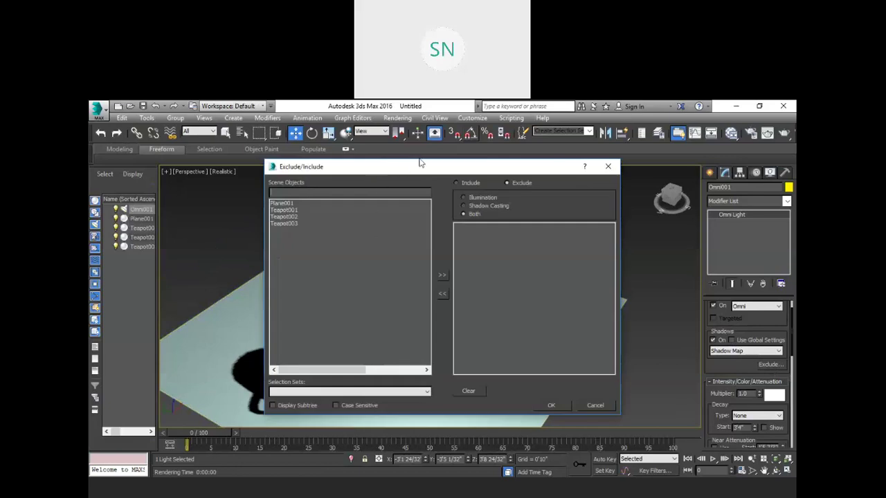
- Exclude Teapot001 from Omni001 and render to check the result
left_click_drag(421, 162, 456, 156)
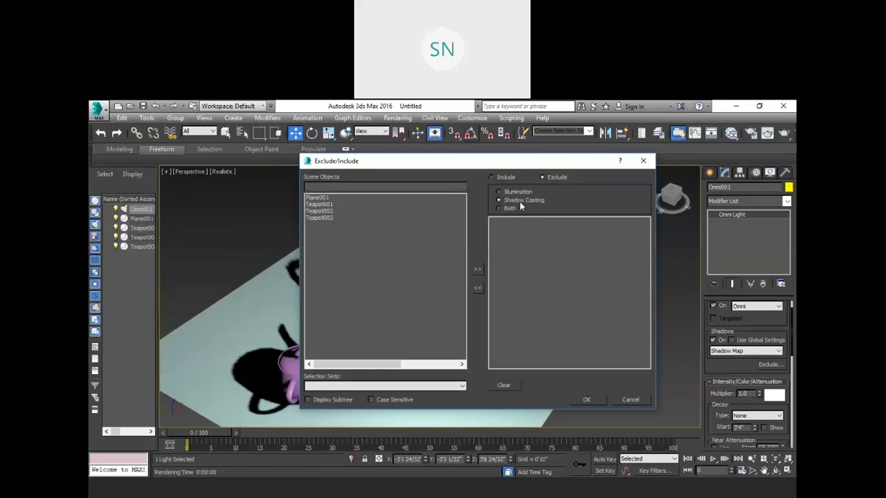
left_click(321, 217)
left_click(321, 198)
left_click(326, 204)
left_click(477, 271)
left_click(596, 399)
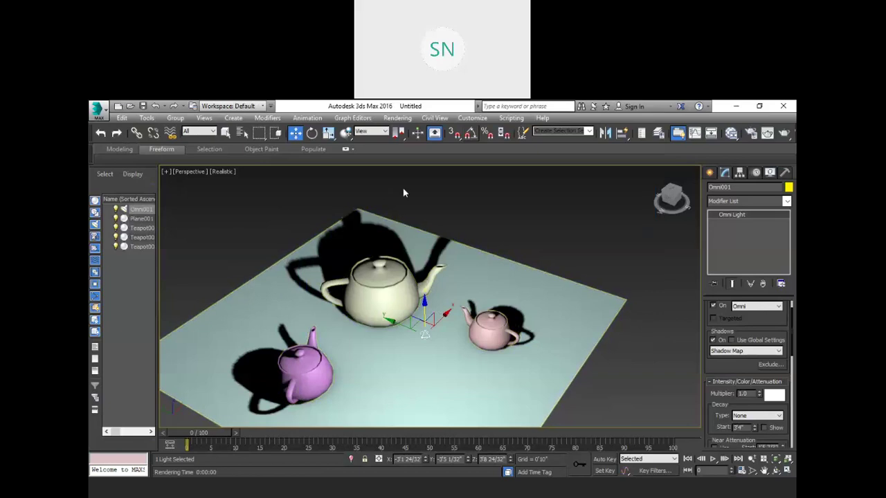
key("shift+q")
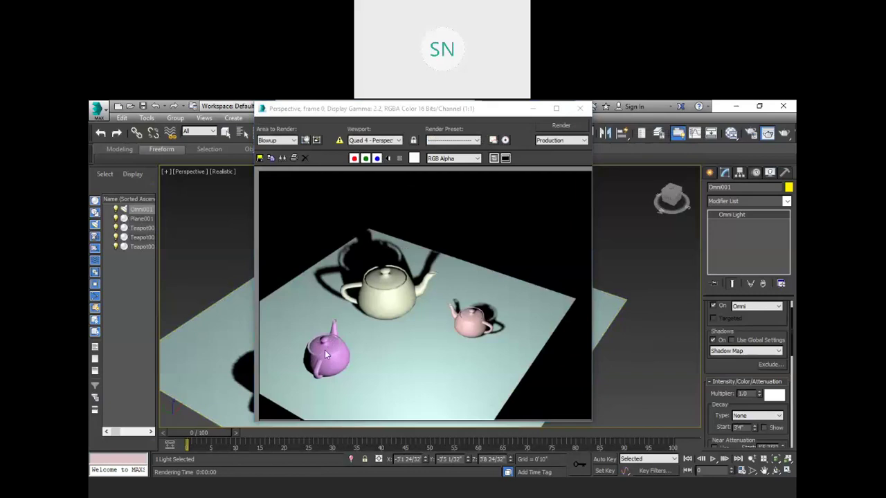
left_click(579, 108)
- Also exclude Teapot003 from illumination only and render the scene
left_click(770, 365)
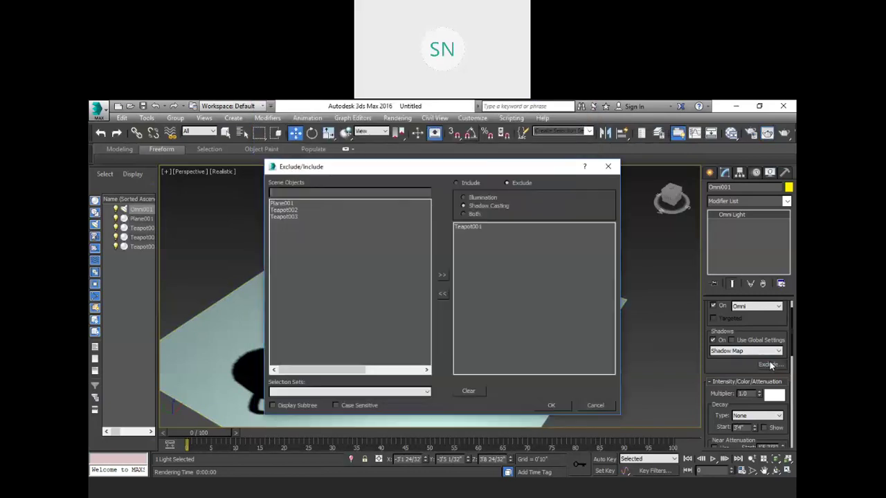
left_click(463, 198)
left_click(285, 217)
left_click(443, 276)
left_click(553, 405)
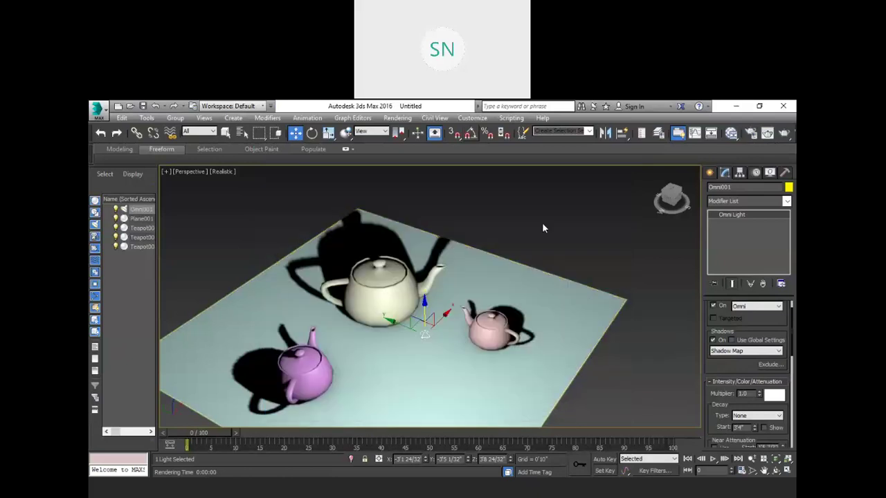
key("shift+q")
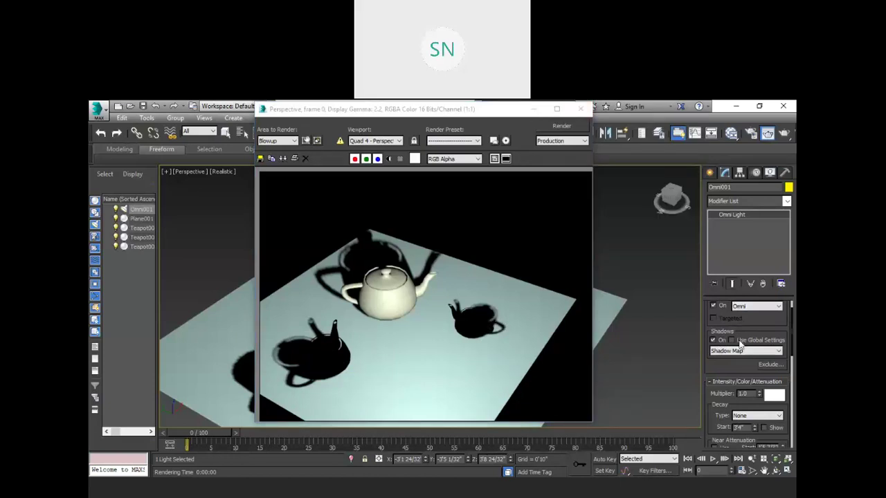
- Apply the exclusion to both illumination and shadow casting and re-render
left_click(764, 367)
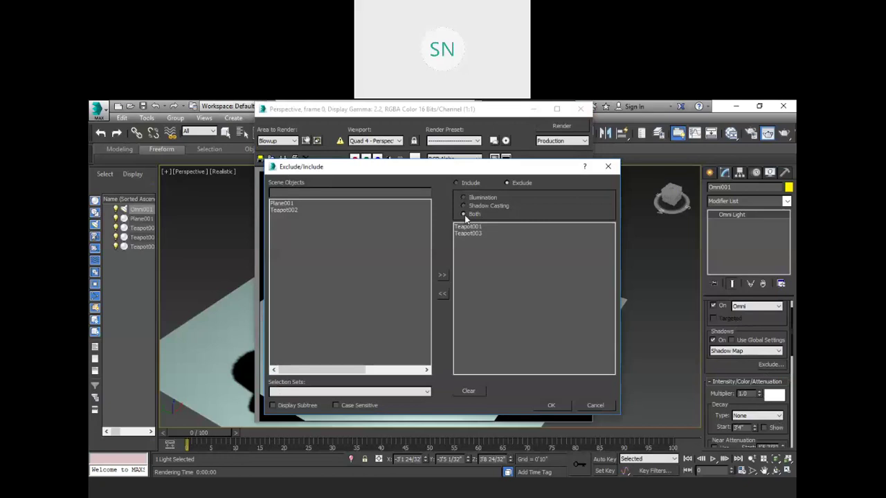
left_click(551, 406)
left_click(562, 125)
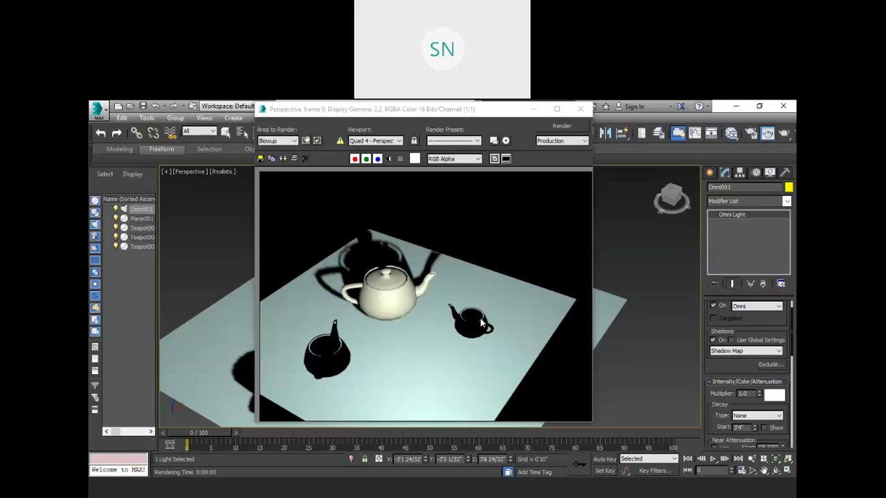
- Move Teapot003 and Teapot001 back out of Omni001's exclusion list and confirm
left_click(781, 364)
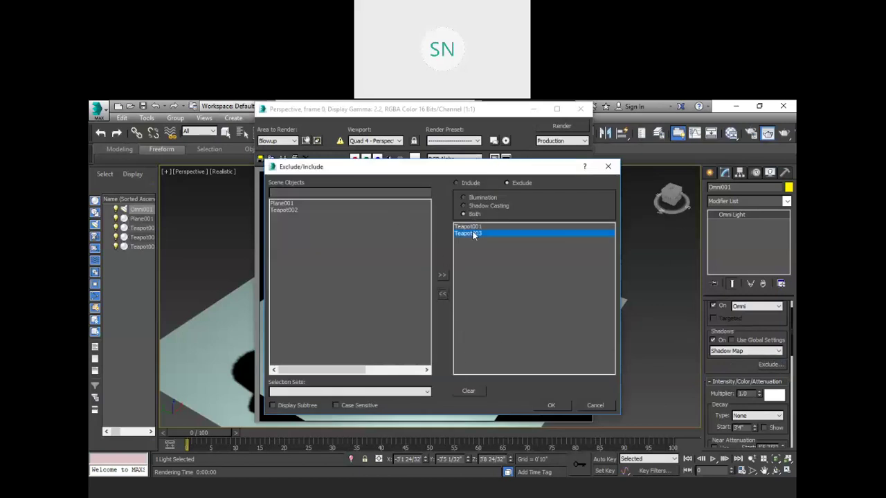
left_click(442, 293)
left_click(467, 227)
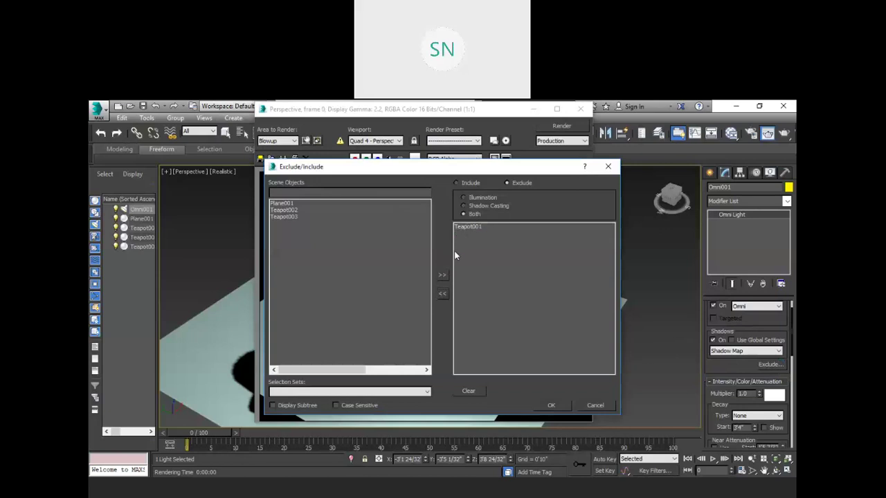
left_click(443, 293)
left_click(552, 404)
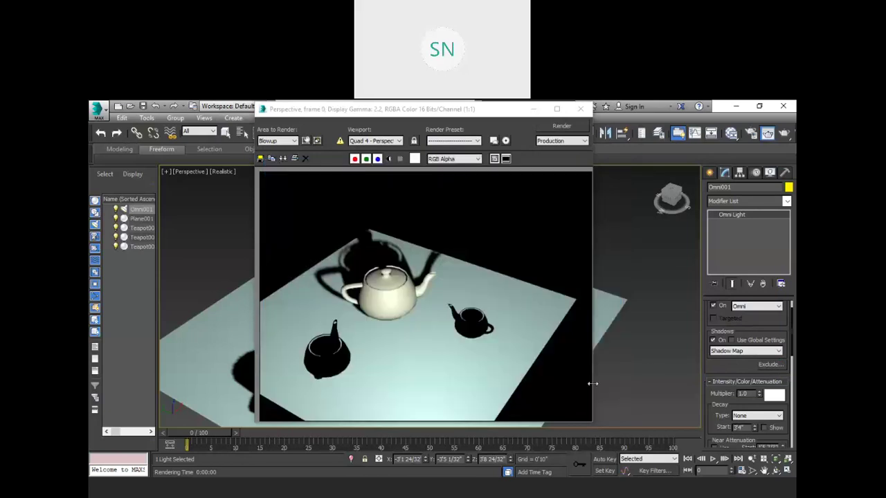
left_click_drag(730, 368, 720, 196)
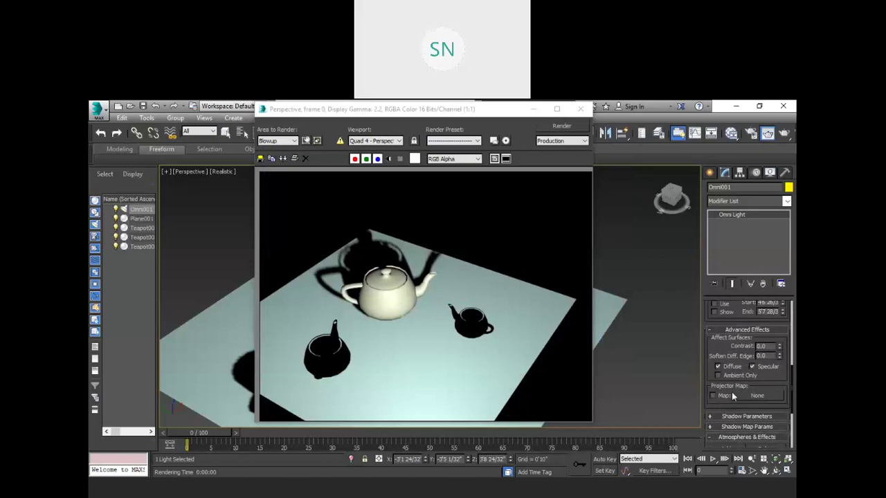
- Reframe the perspective view and lower the omni light along Z to lengthen the shadows
left_click_drag(732, 391, 732, 354)
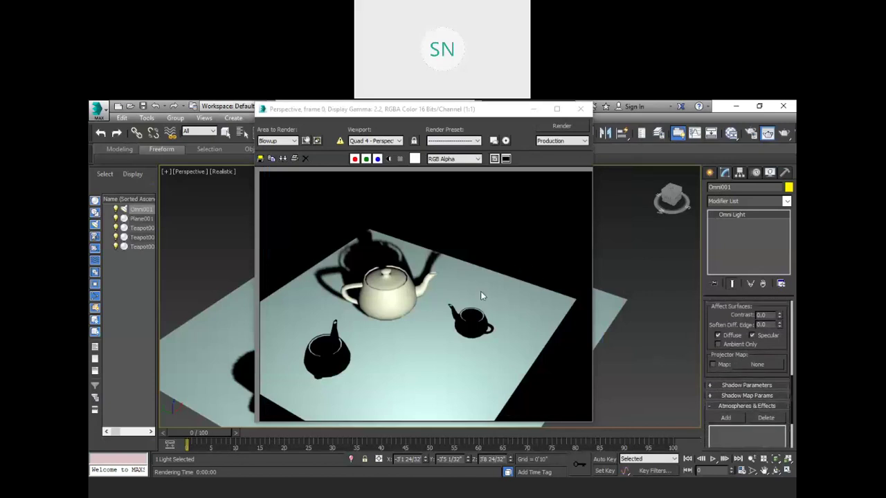
left_click(580, 108)
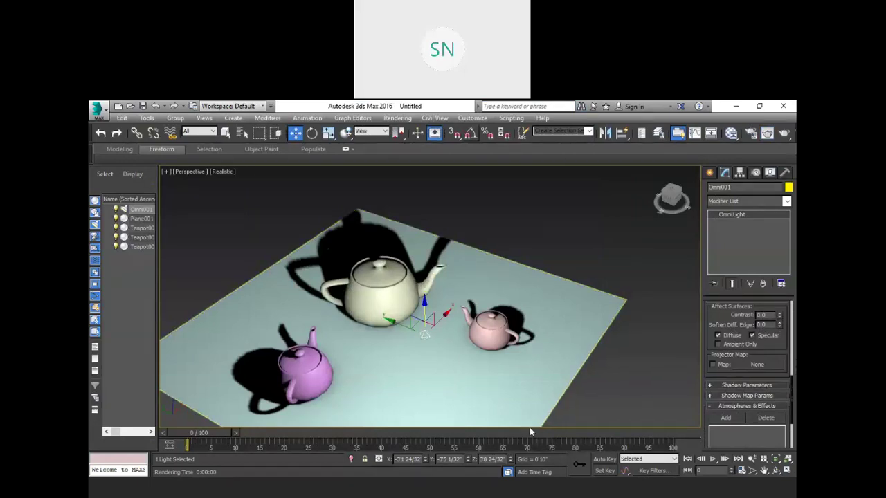
middle_click_drag(438, 357, 470, 208)
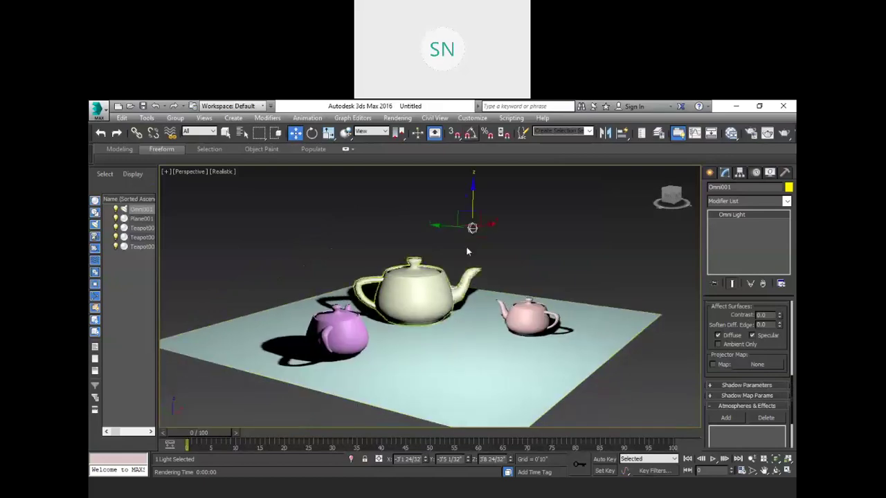
left_click_drag(473, 190, 479, 228)
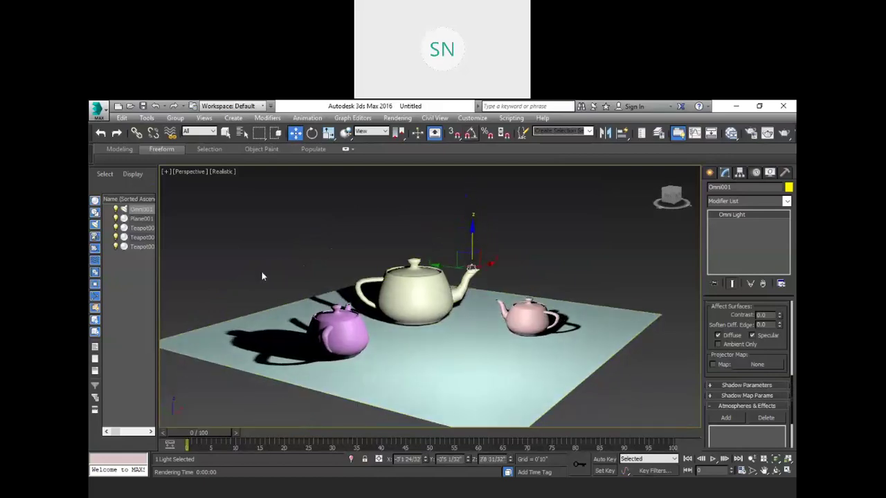
- Zoom in on the purple teapot and render the close-up
scroll(238, 335, "up", 3)
scroll(239, 336, "up", 2)
scroll(394, 354, "up", 3)
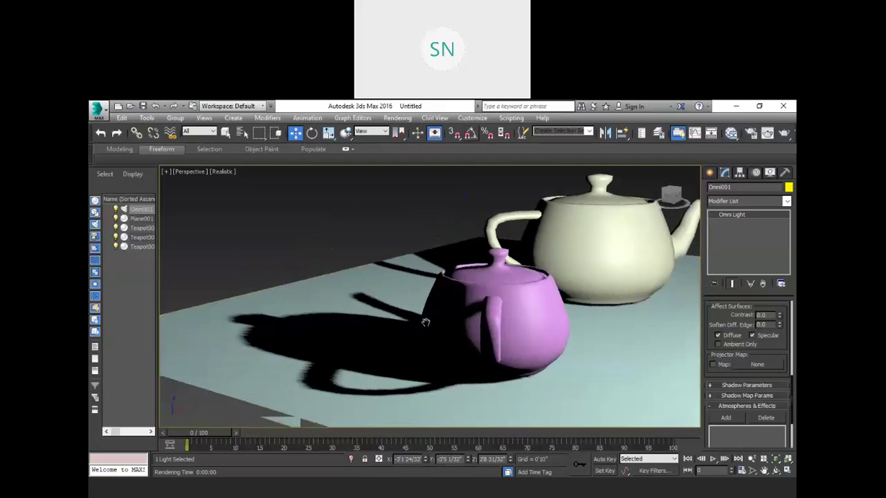
scroll(435, 320, "down", 4)
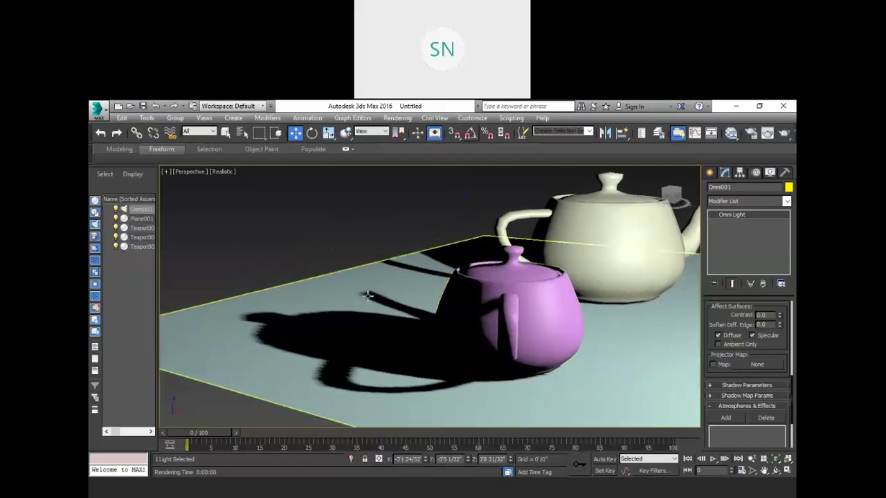
key("shift+q")
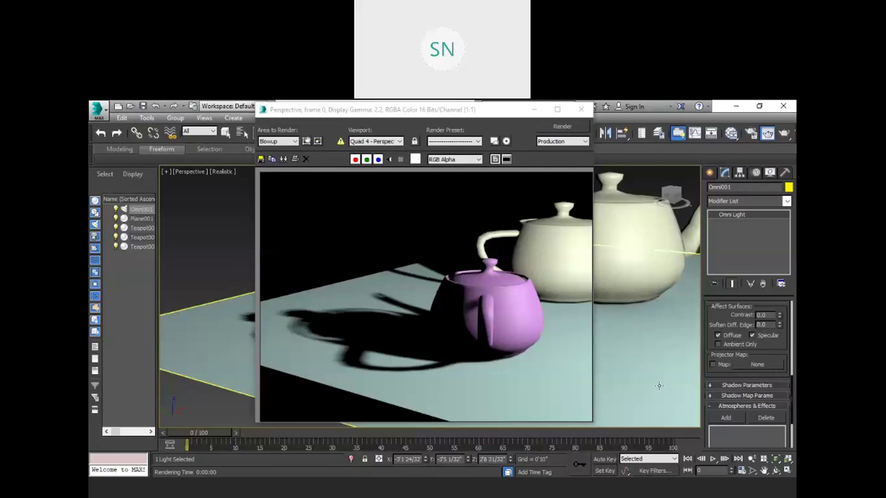
left_click(711, 385)
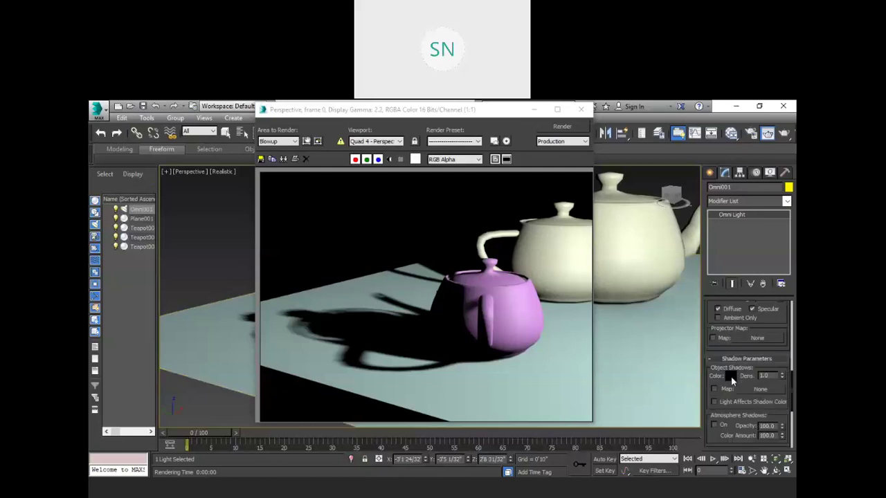
- Render the shadows first in grey, then with the shadow colour back to black
left_click(731, 376)
left_click_drag(397, 170, 395, 218)
left_click(471, 255)
left_click(560, 128)
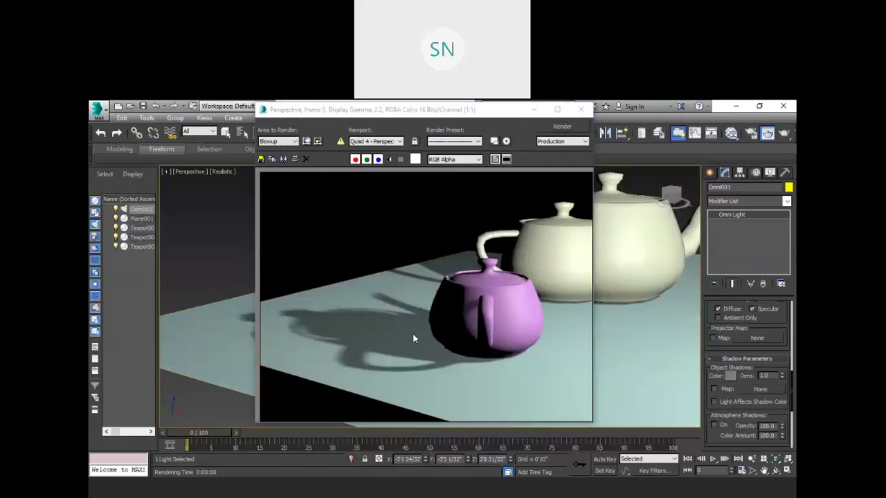
left_click(730, 376)
left_click_drag(395, 185, 395, 169)
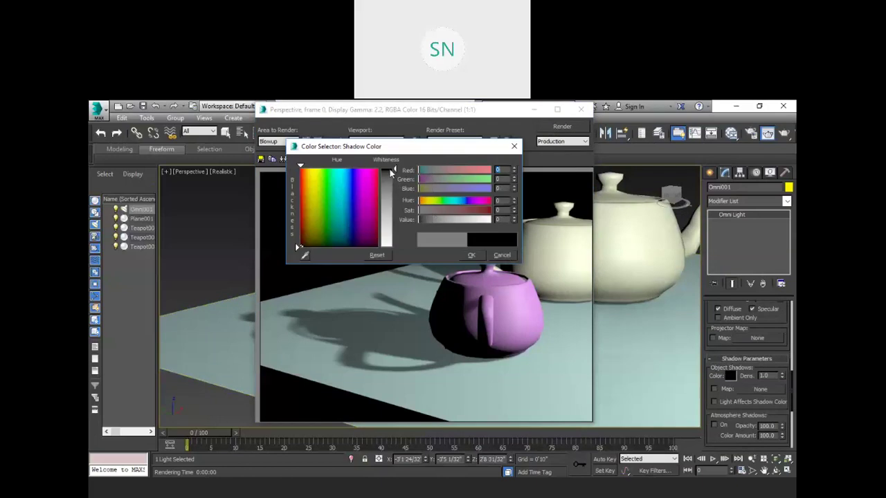
left_click(471, 254)
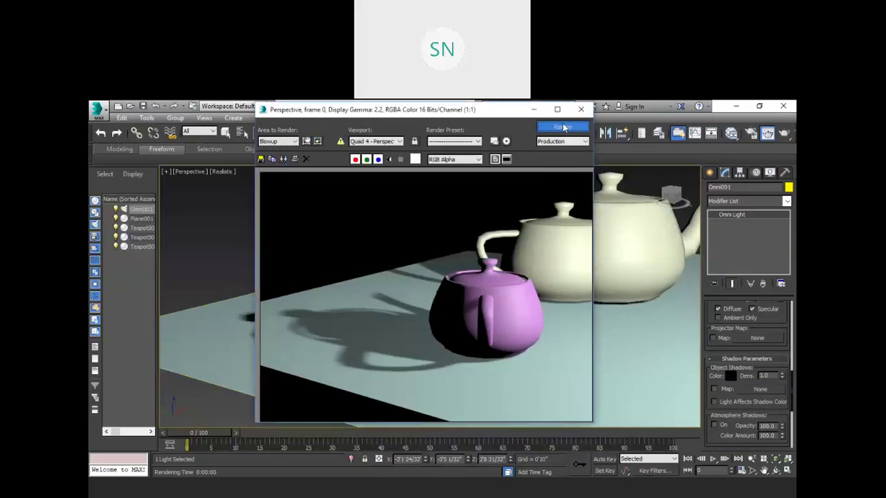
left_click(561, 127)
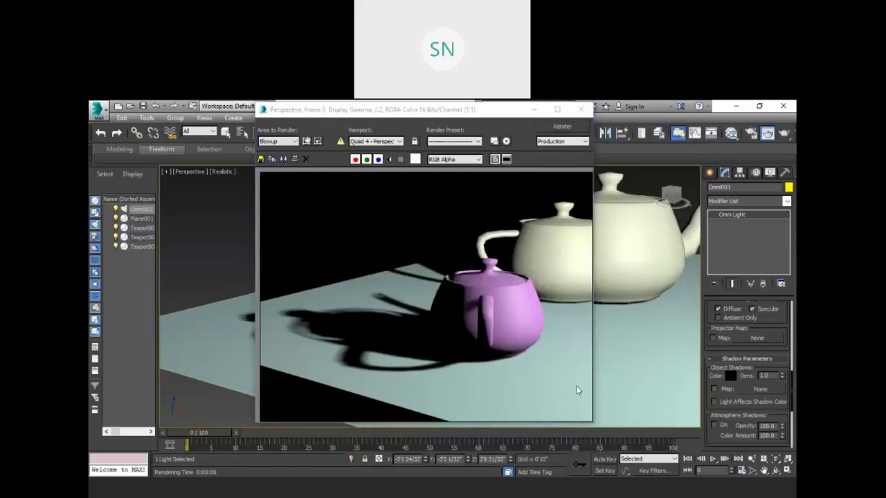
- Render with shadow density raised to 2.6, then set density to 0.4 and render again
left_click_drag(782, 380, 779, 363)
left_click_drag(782, 297, 783, 285)
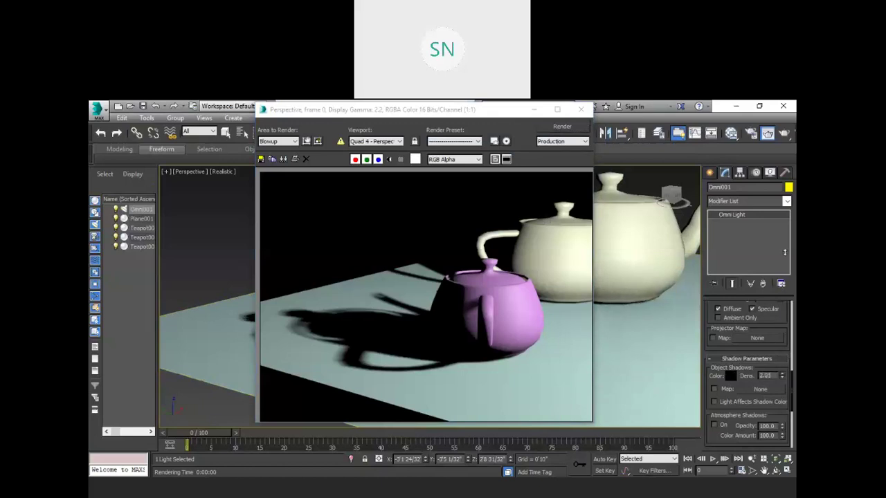
left_click(565, 128)
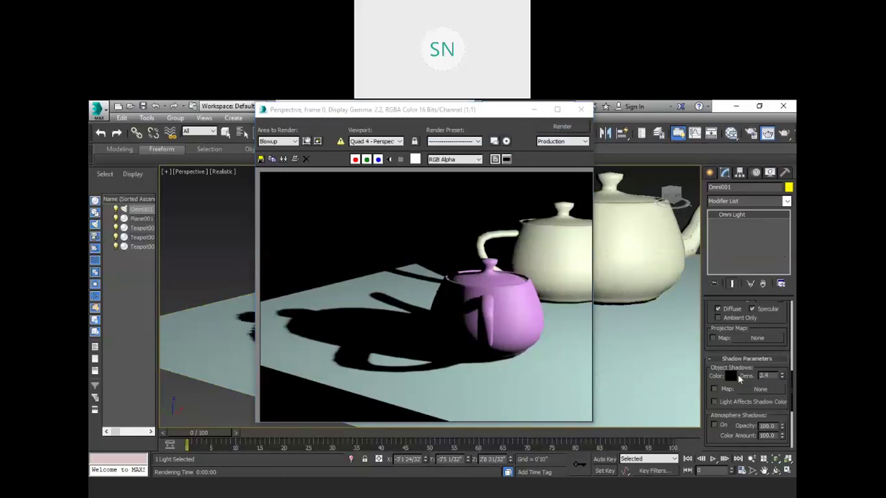
double_click(764, 378)
type("0.")
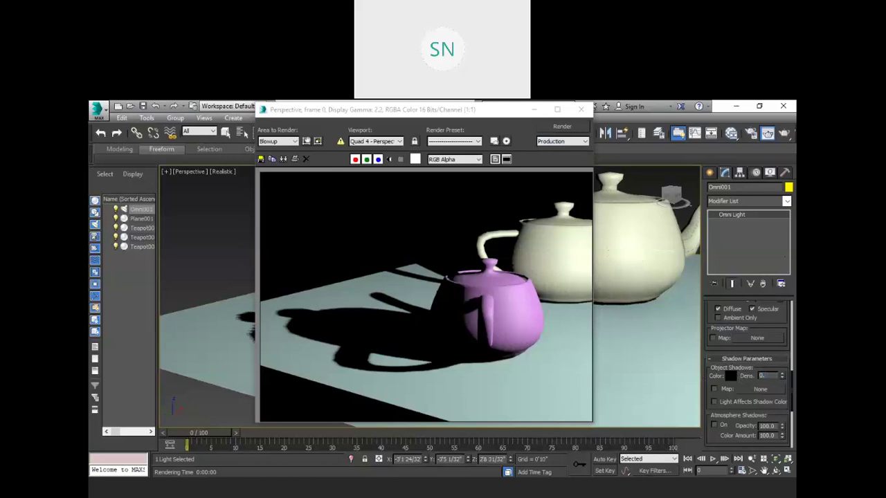
type("4")
key("Return")
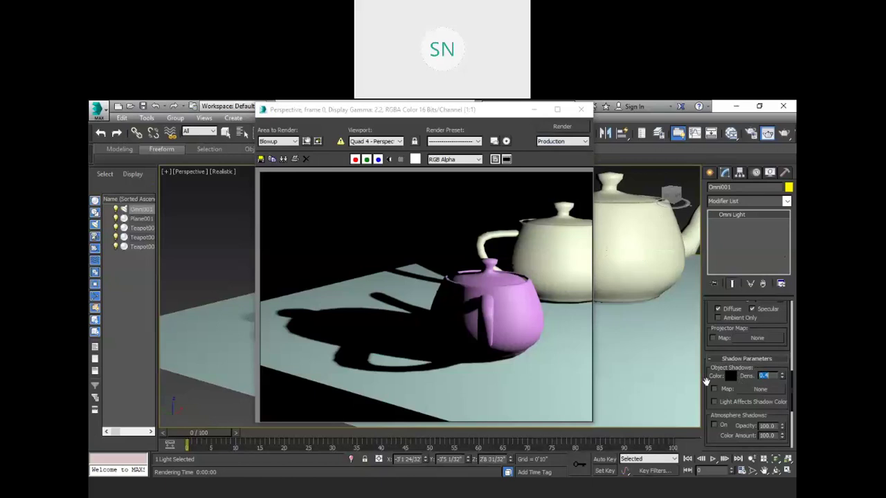
left_click(562, 127)
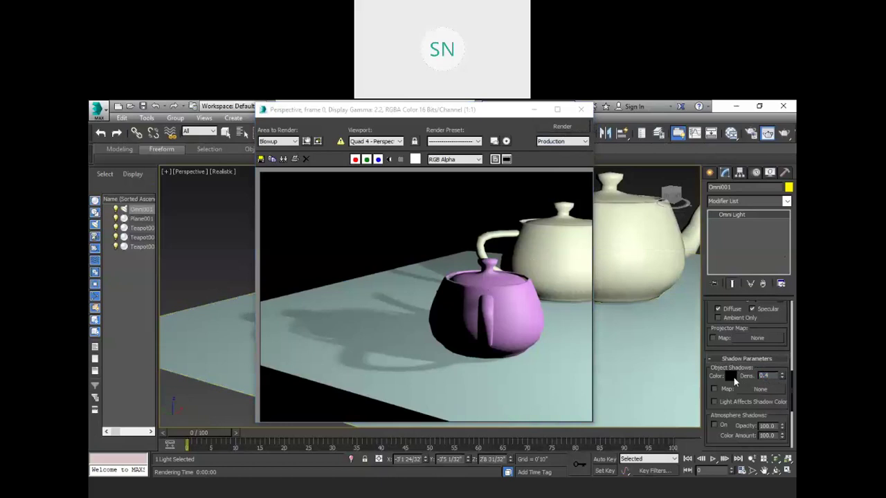
- Try a bright green shadow colour, then set the shadow colour back to black
left_click(731, 376)
left_click_drag(328, 207, 328, 170)
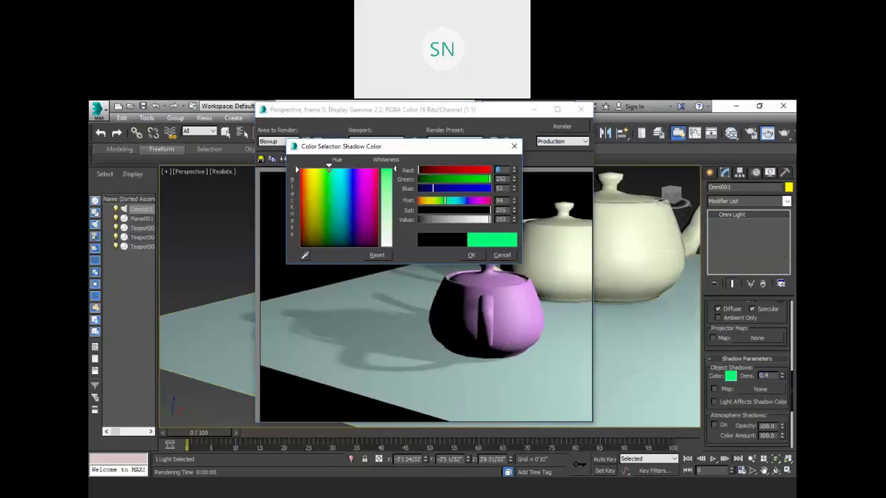
left_click(468, 255)
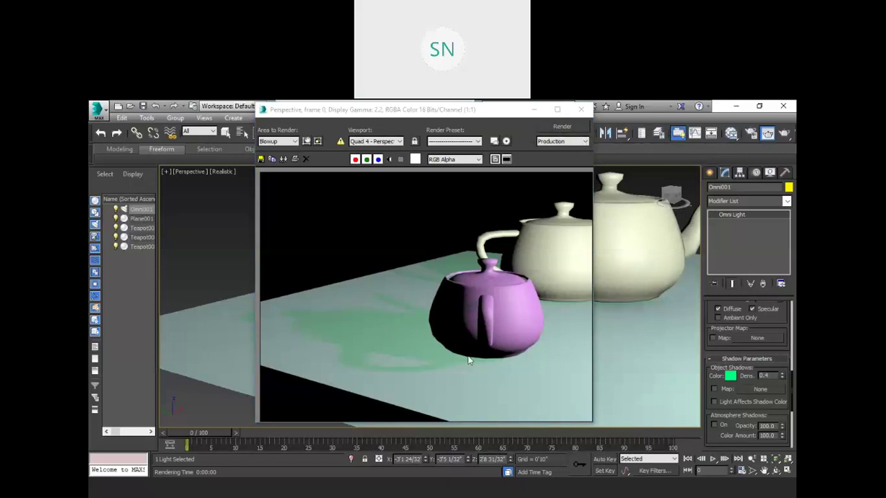
left_click(732, 376)
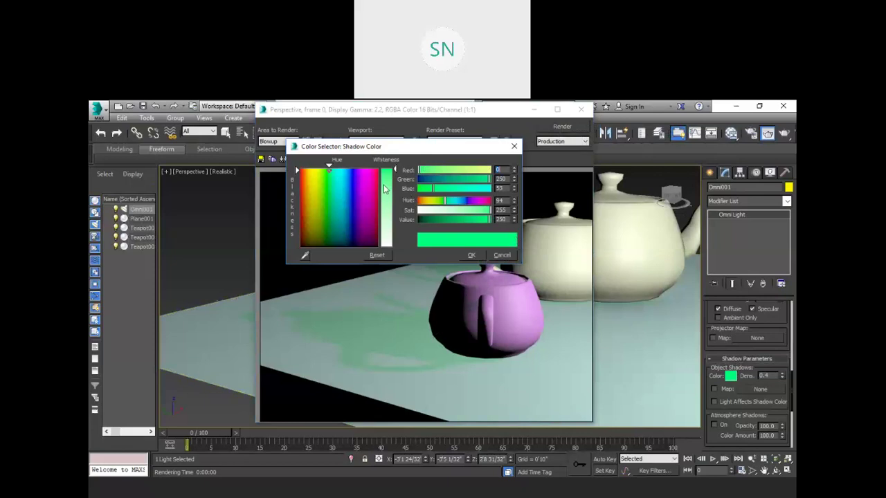
left_click_drag(352, 193, 359, 247)
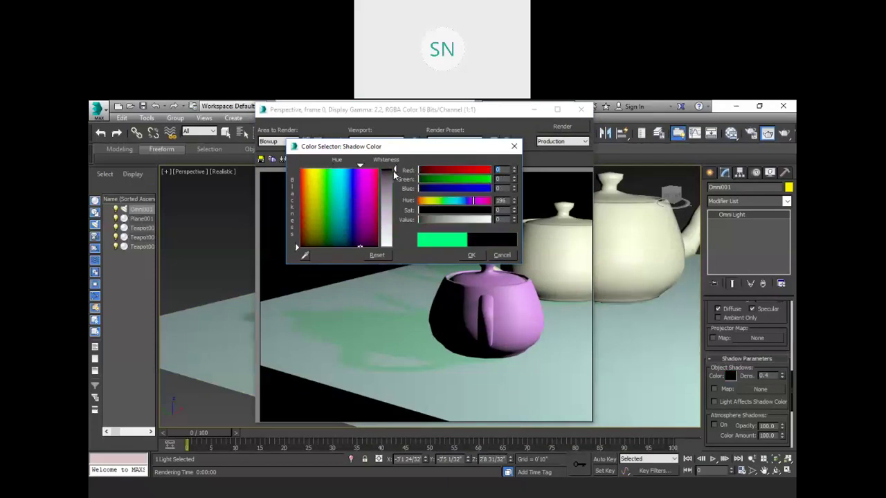
left_click(469, 255)
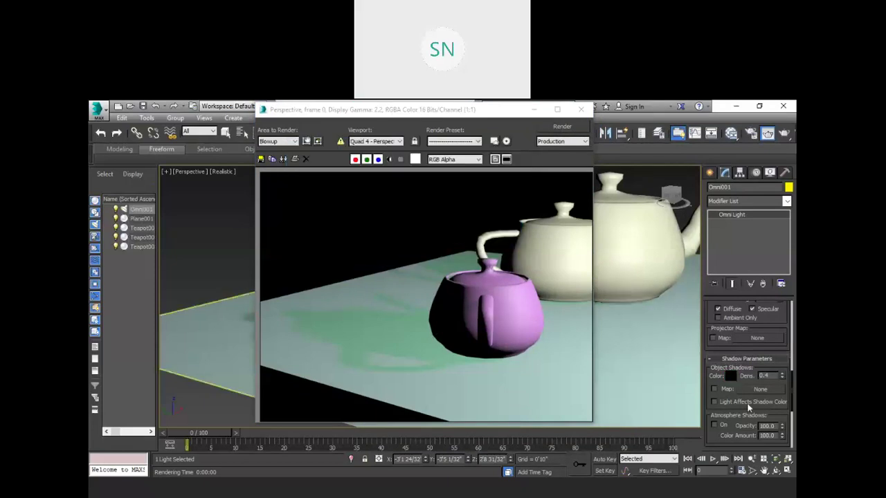
- Set the shadow density to 1.0 and re-render the scene
left_click_drag(768, 375, 728, 375)
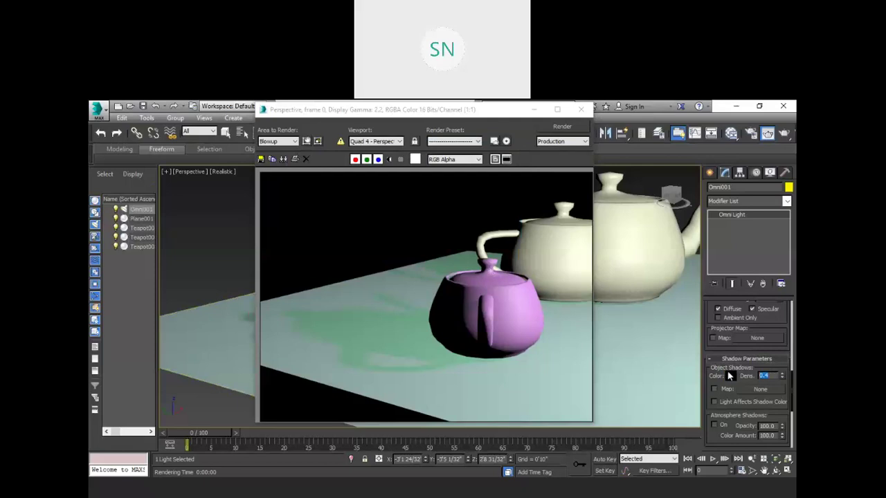
type("1")
key("Return")
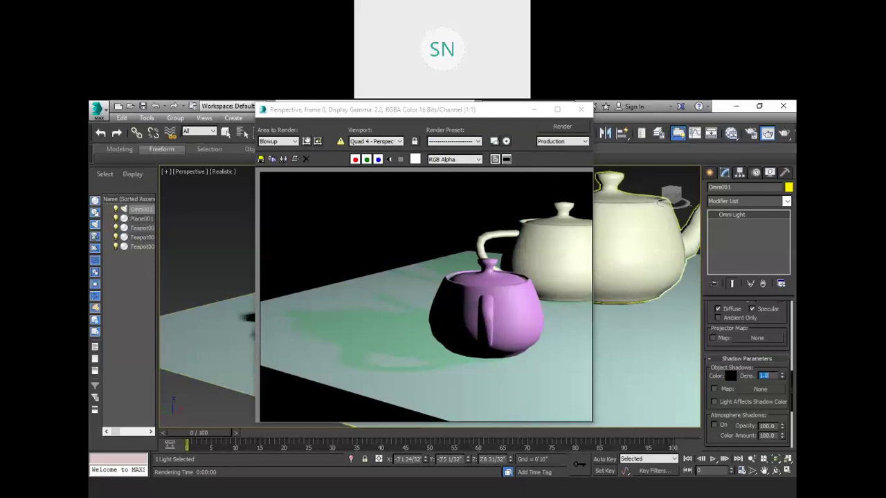
left_click(566, 126)
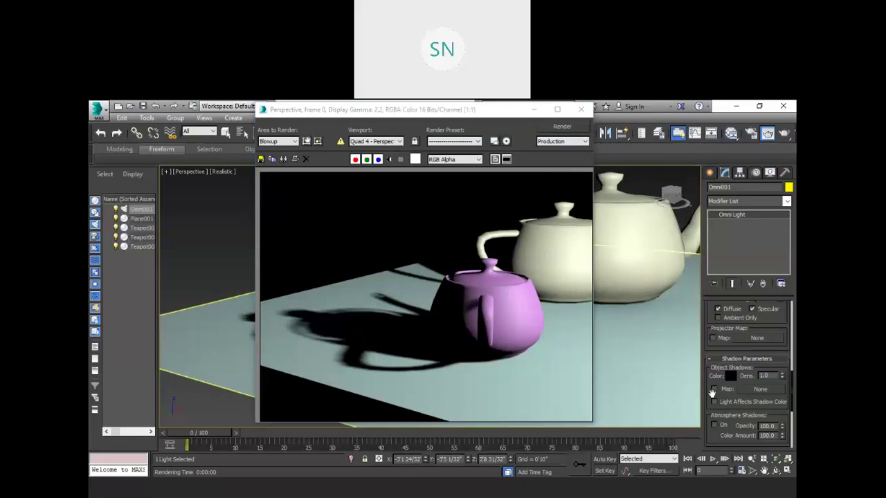
- Assign a Dent map from the Standard maps to Omni001's shadows and render the mottled shadows
left_click(758, 389)
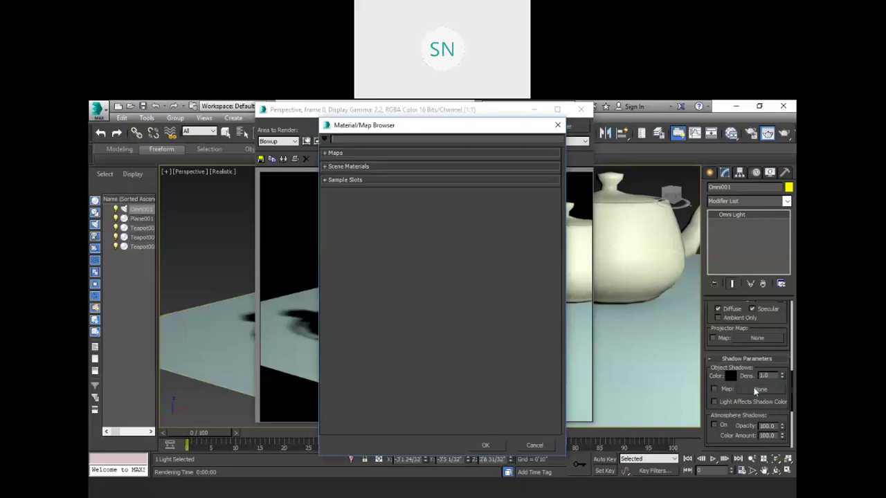
left_click(325, 154)
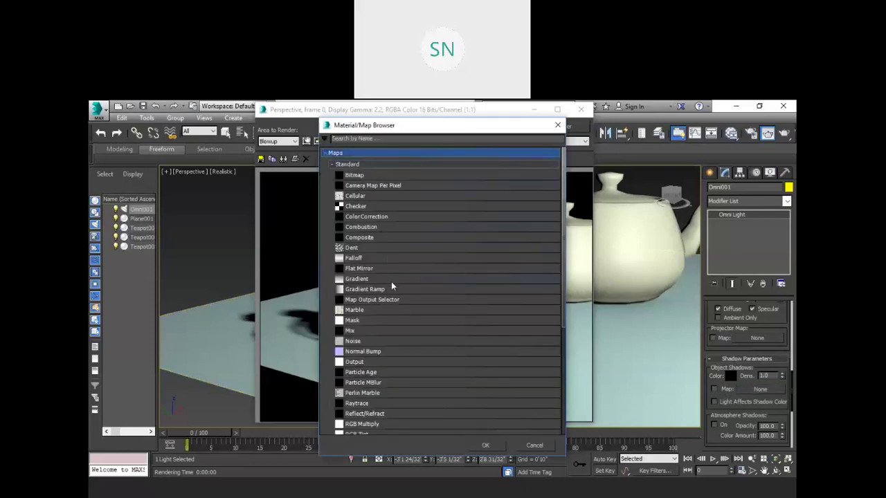
left_click(360, 251)
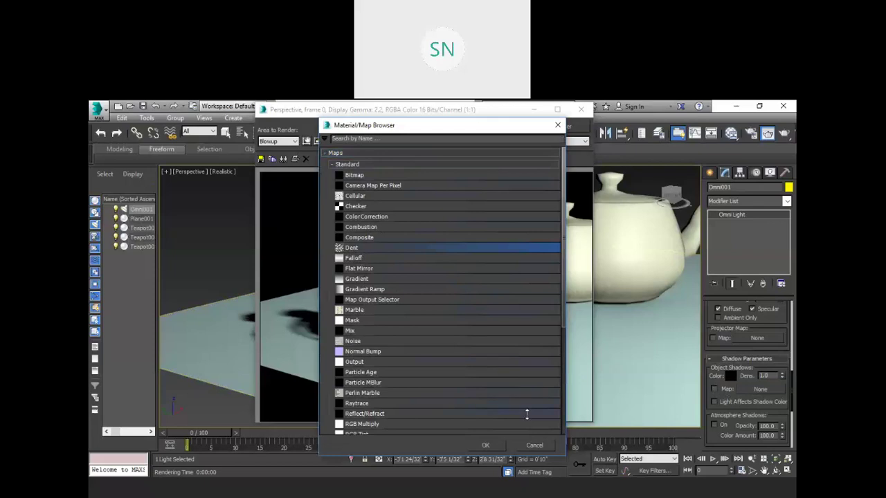
left_click(500, 444)
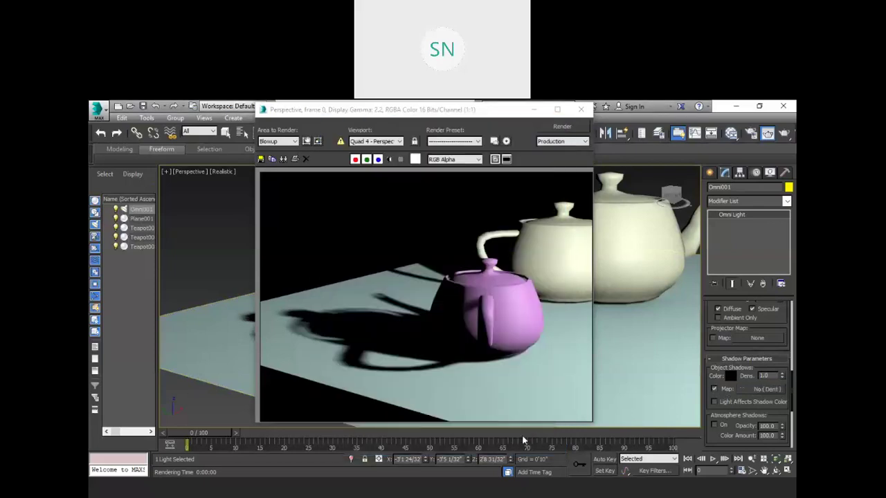
left_click(557, 129)
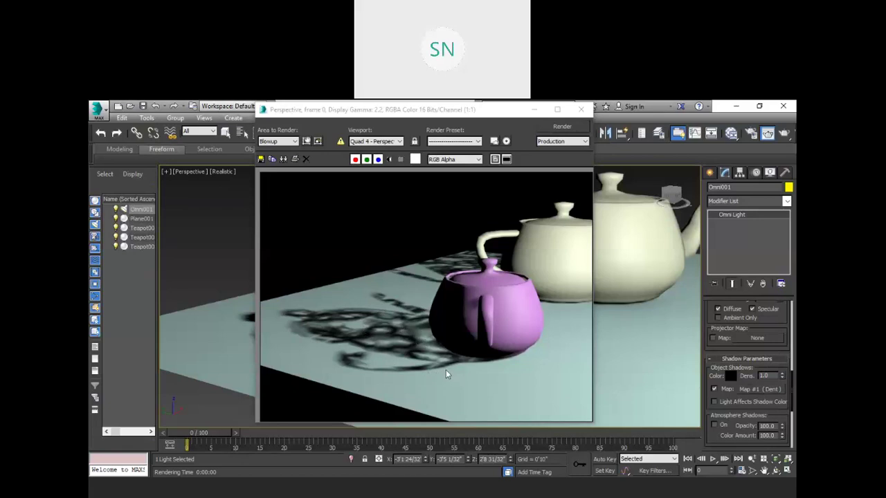
left_click(755, 392)
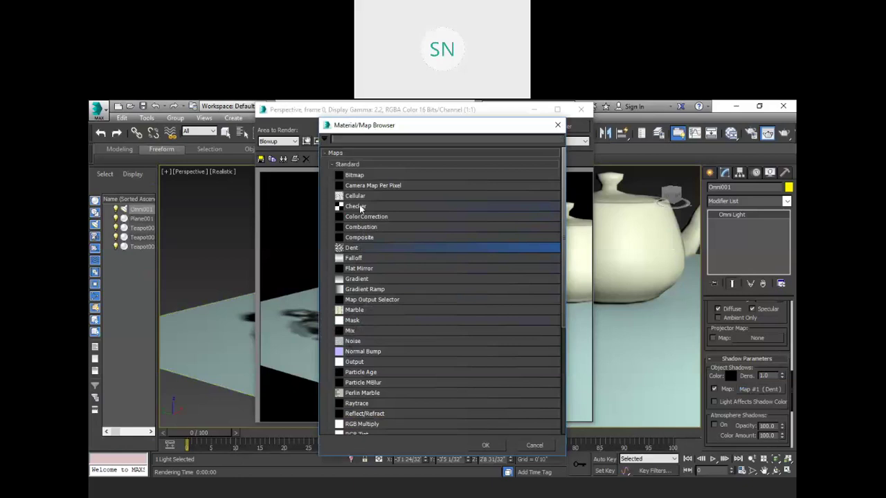
- Replace the shadow map with Cellular and render the cell-patterned teapot shadows
left_click(368, 196)
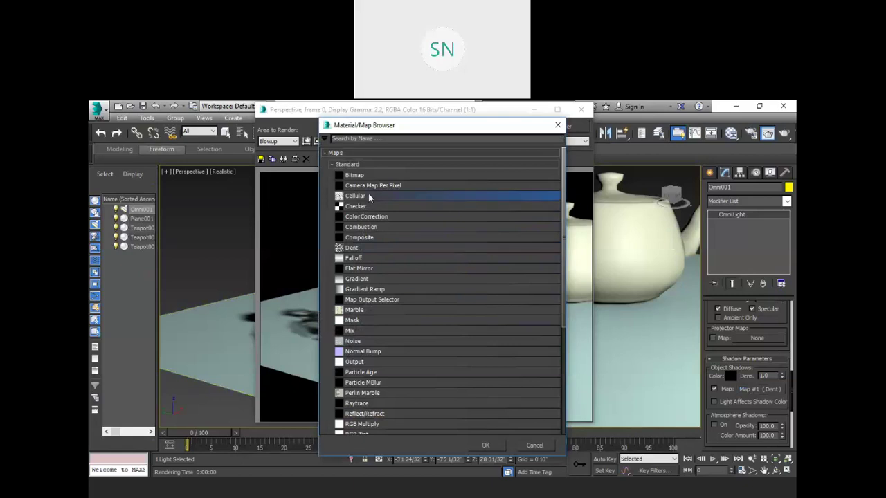
left_click(487, 443)
left_click(556, 129)
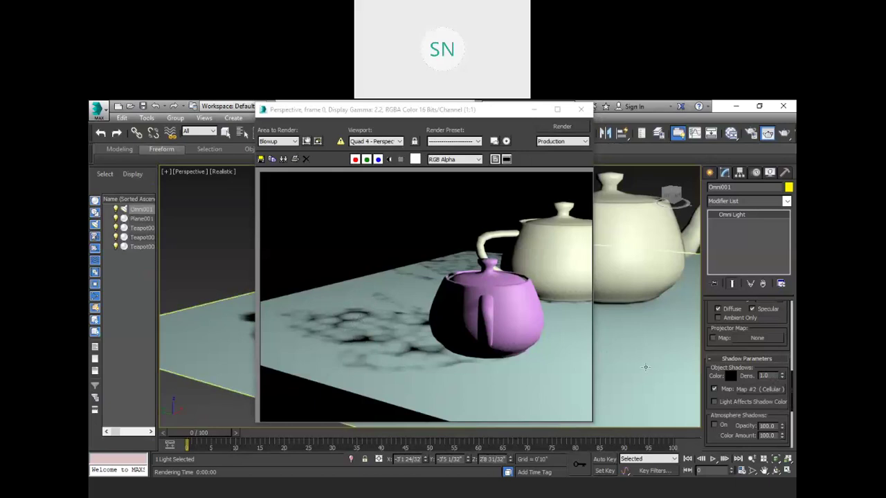
key("m")
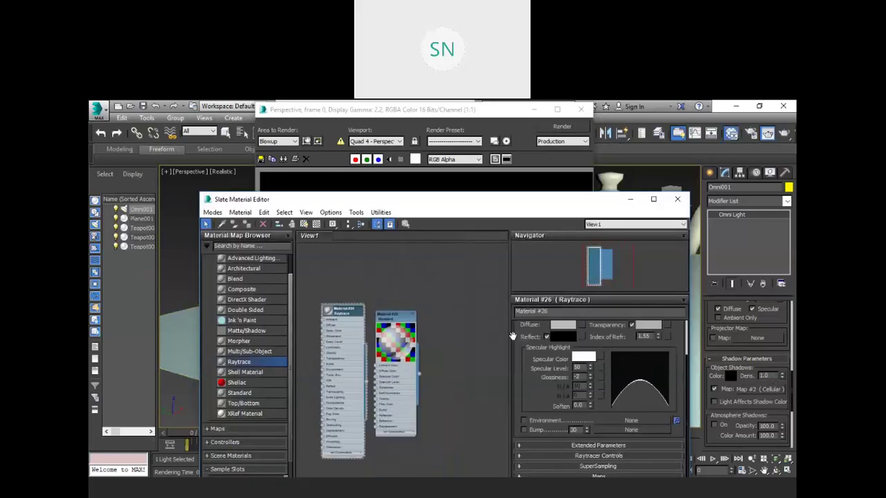
- Drag the shadow's Cellular map into Slate View1 as an instance and show Map #2's parameters
left_click_drag(761, 389, 475, 293)
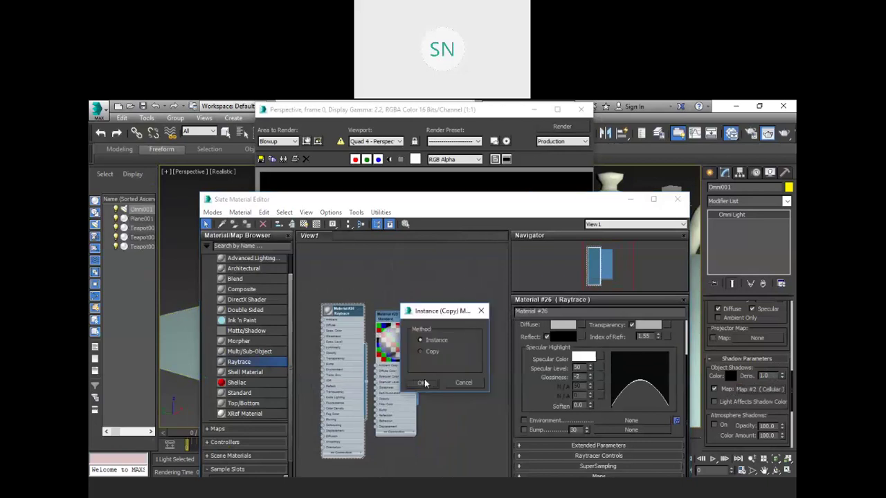
left_click(421, 382)
scroll(465, 291, "up", 4)
double_click(457, 294)
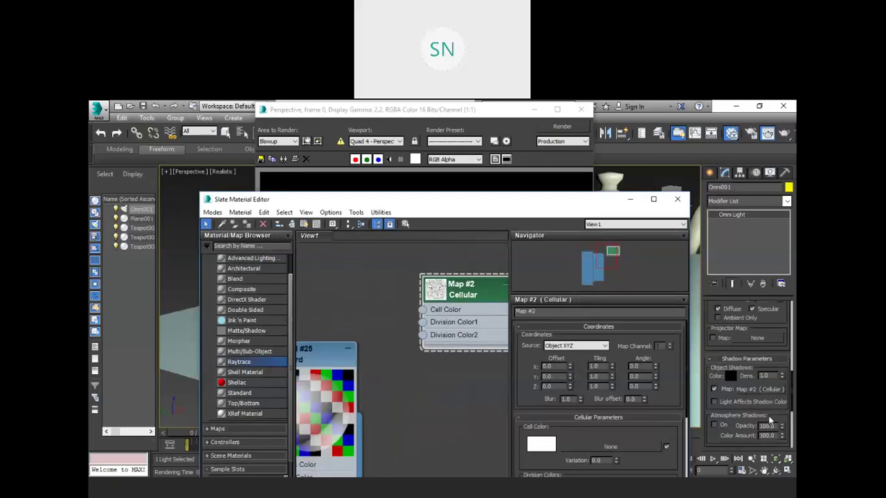
left_click(478, 290)
scroll(530, 367, "down", 3)
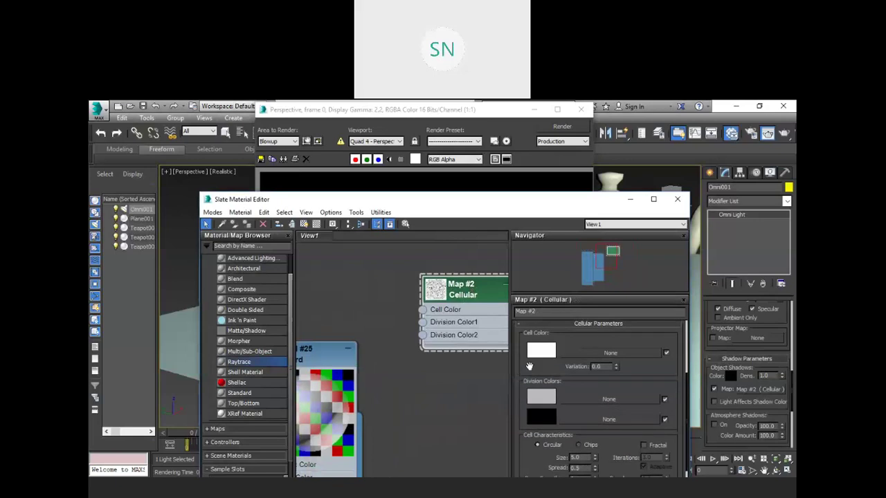
scroll(558, 381, "down", 1)
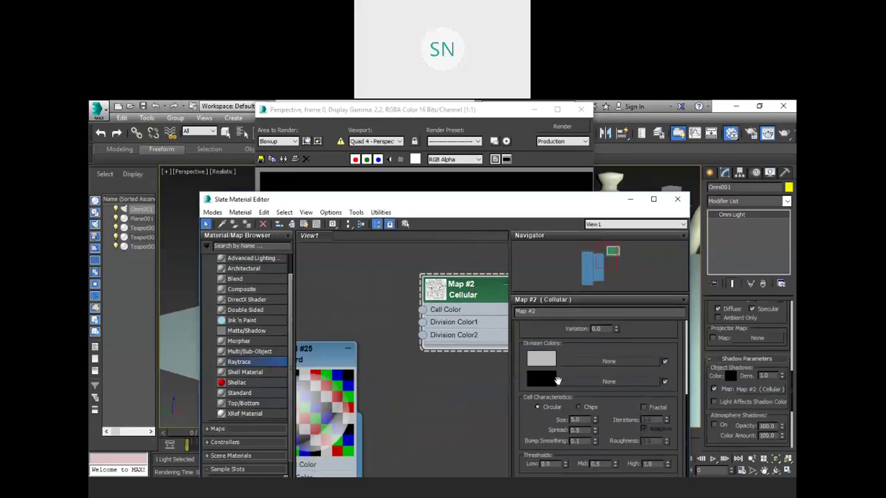
scroll(543, 391, "up", 3)
scroll(557, 375, "up", 4)
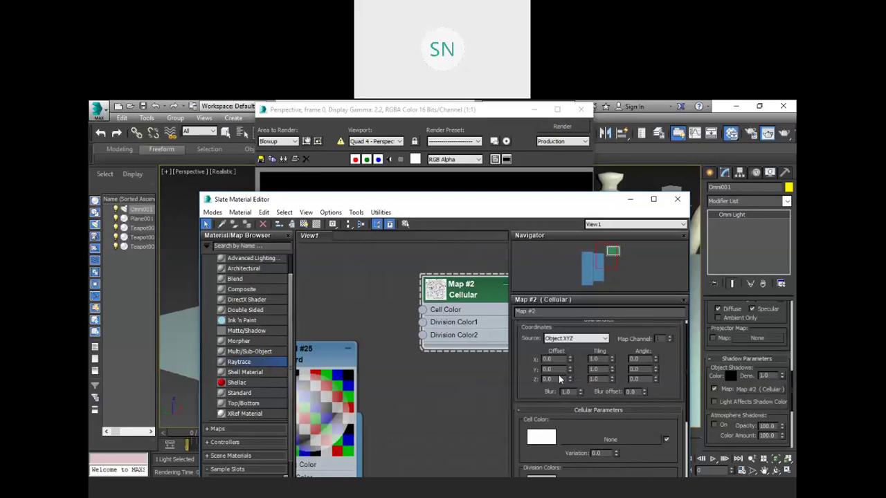
scroll(398, 370, "down", 3)
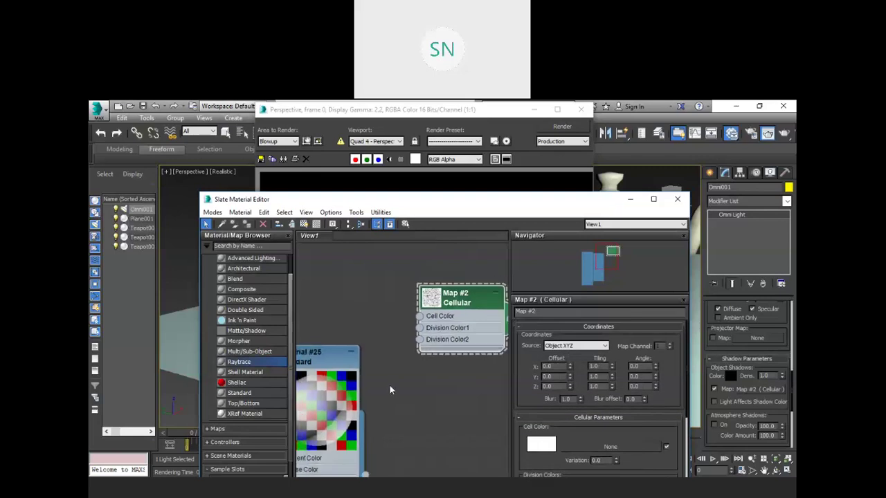
scroll(236, 332, "down", 2)
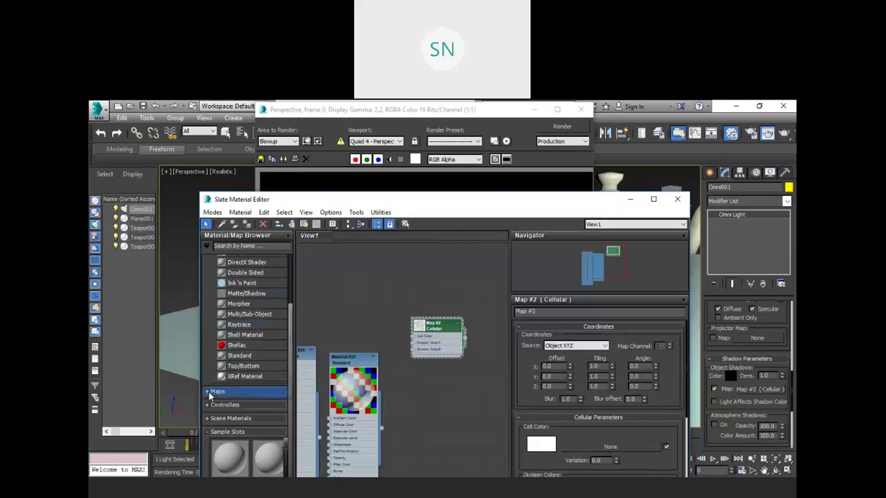
- Drag a Cellular map from the Maps category into View1 to create the Map #3 node
left_click(211, 392)
scroll(247, 362, "down", 8)
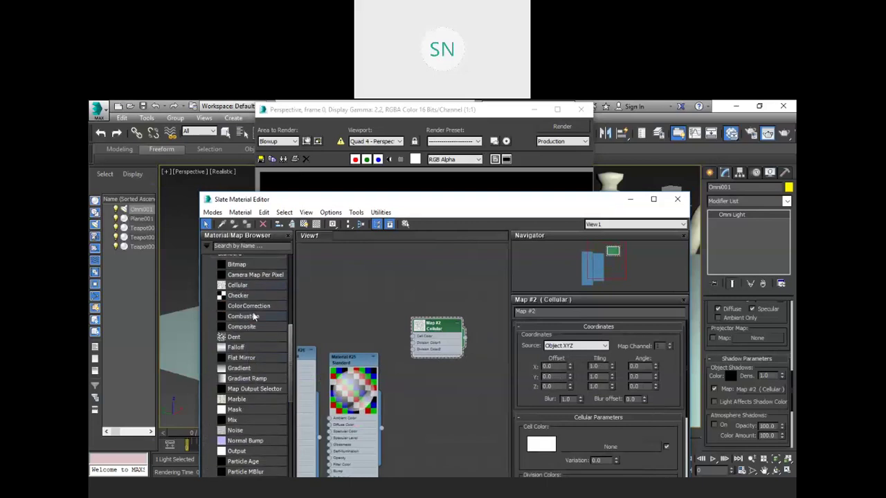
left_click_drag(242, 286, 393, 268)
left_click(391, 268)
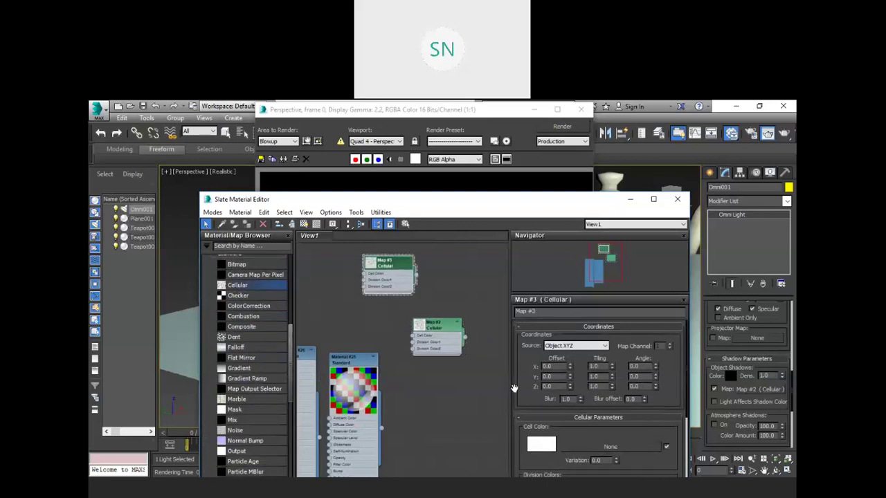
- Try several Low threshold values on Map #3, leaving it at 0.47, and enlarge its preview swatch
scroll(526, 383, "down", 2)
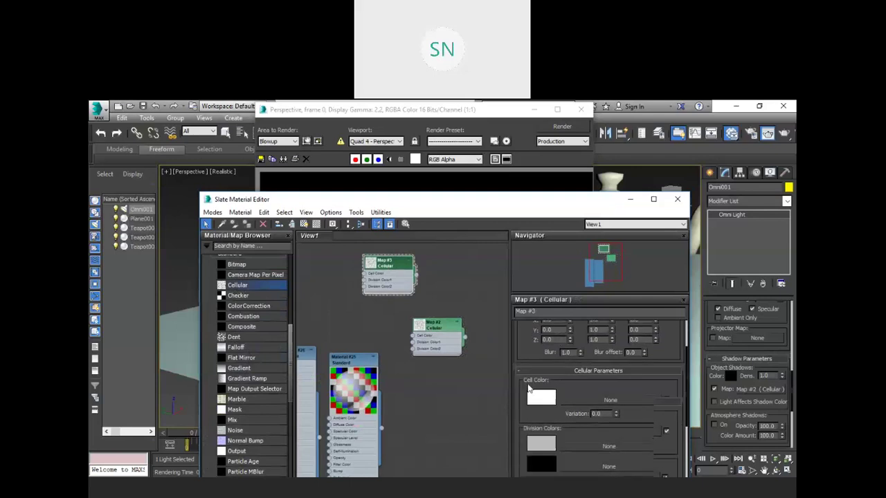
scroll(557, 408, "down", 2)
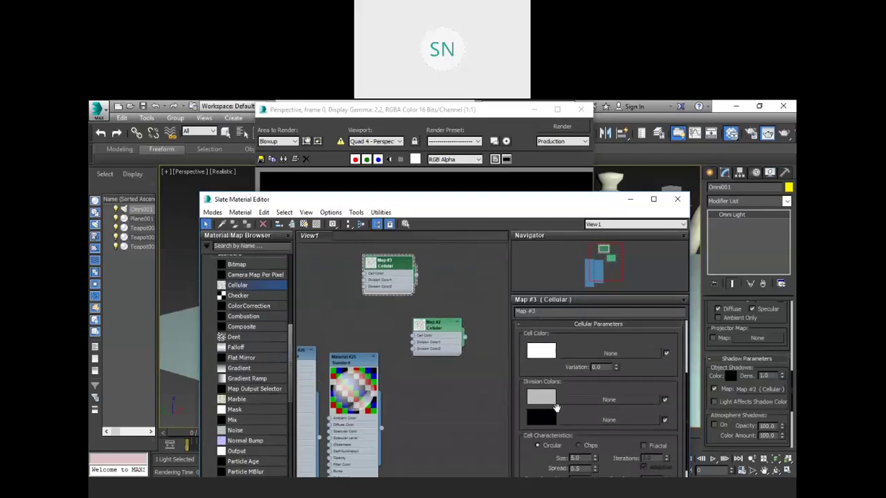
scroll(555, 411, "down", 2)
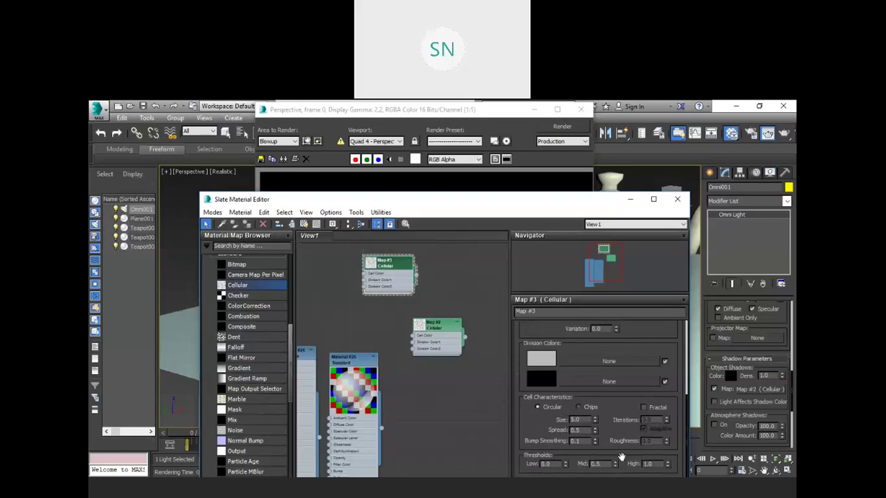
left_click(565, 462)
left_click_drag(567, 468, 568, 448)
double_click(371, 267)
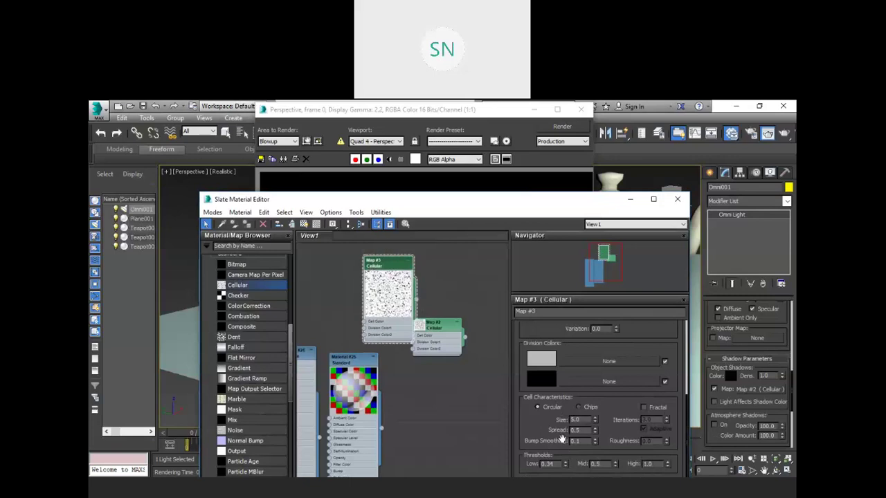
left_click_drag(566, 467, 567, 437)
left_click_drag(565, 467, 565, 476)
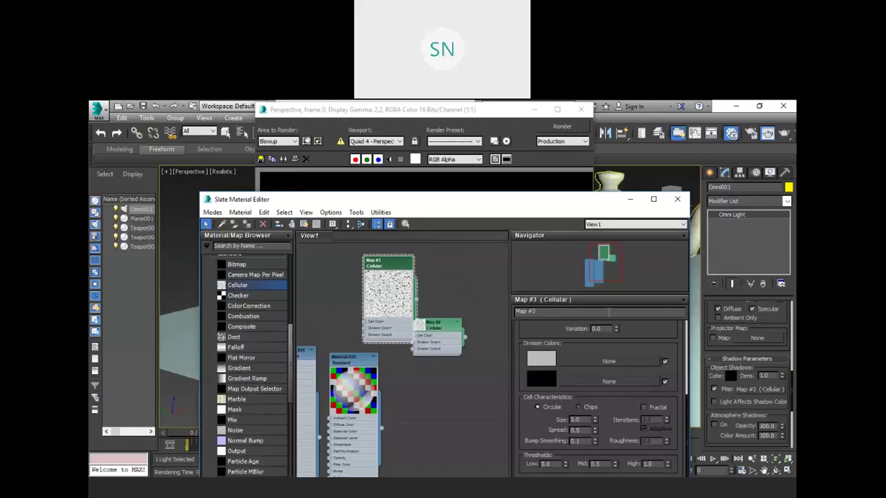
- Lower Map #3's Mid and High thresholds to 0.17 and 0.16 for a dense speckle
left_click_drag(615, 467, 619, 472)
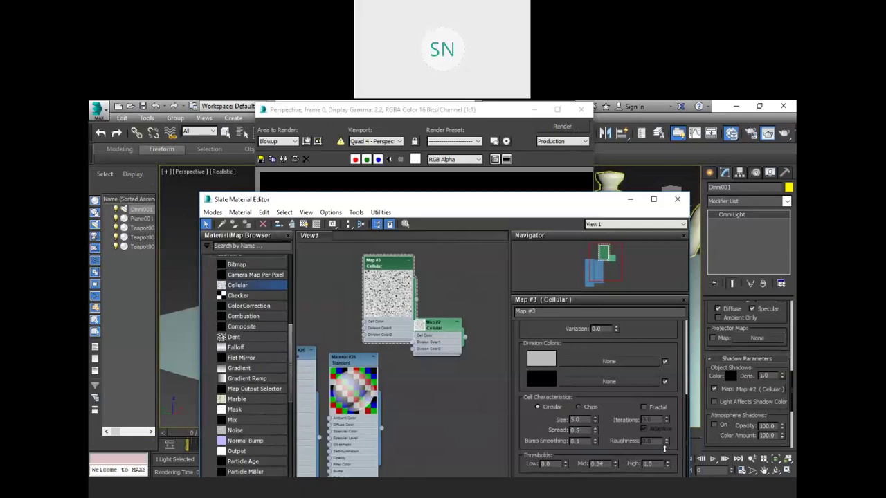
left_click_drag(670, 470, 697, 138)
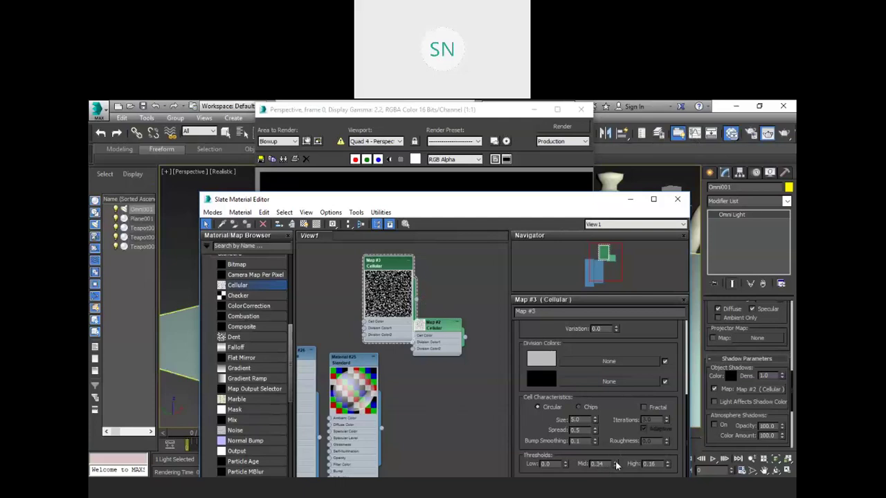
mouse_move(616, 466)
left_mouse_down()
mouse_move(615, 481)
mouse_move(612, 420)
mouse_move(627, 464)
left_mouse_up()
- Move the parameter panel aside and park Map #3, unconnected, at the graph's edge
left_click(715, 390)
left_click(417, 302)
left_click_drag(563, 299, 796, 392)
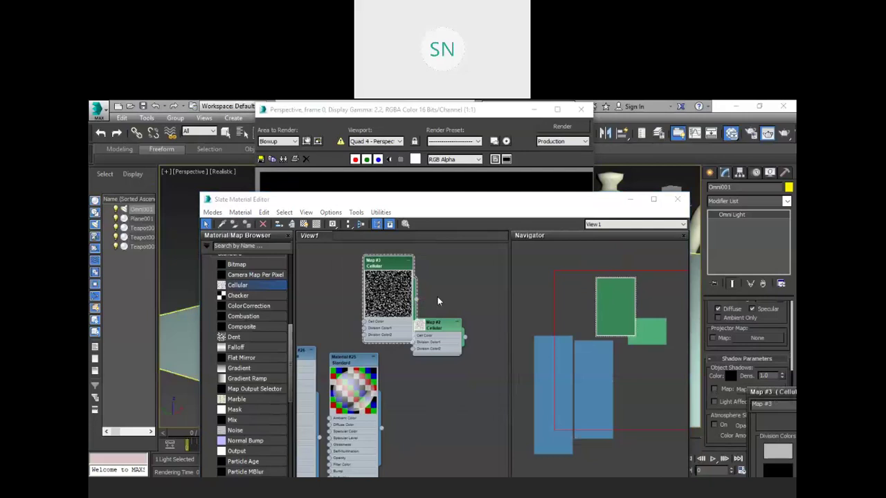
left_click(469, 294)
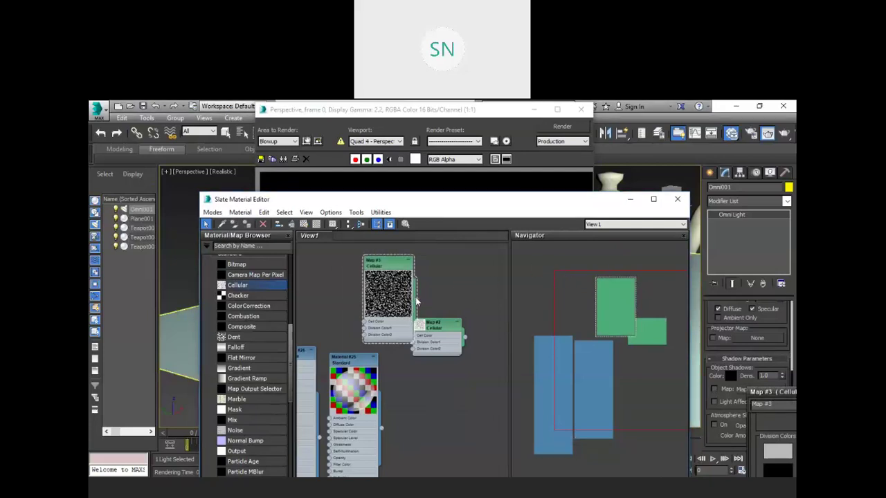
left_click_drag(417, 302, 504, 330)
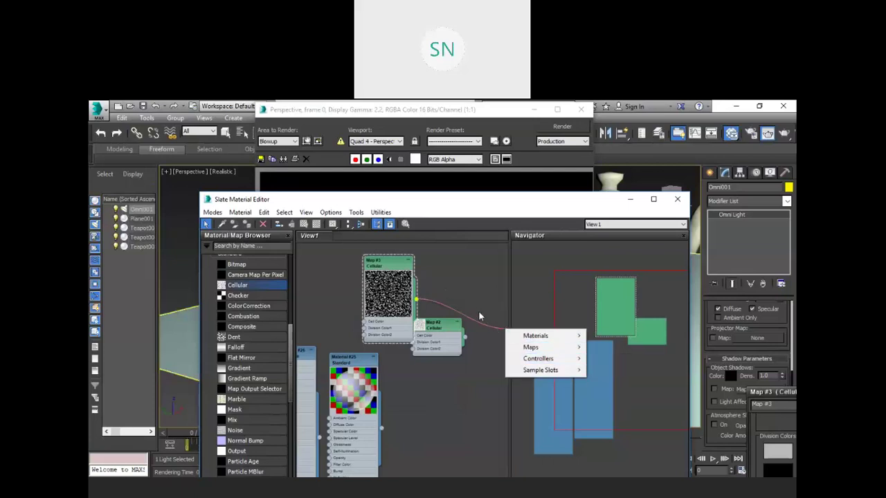
left_click(420, 274)
left_click_drag(397, 271, 766, 426)
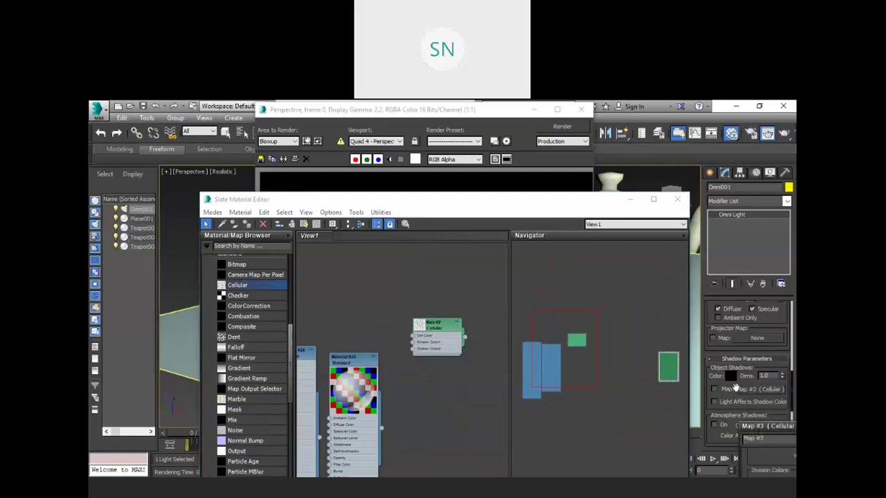
- Open the Map #2 Cellular node's settings and enlarge its preview swatch
double_click(438, 330)
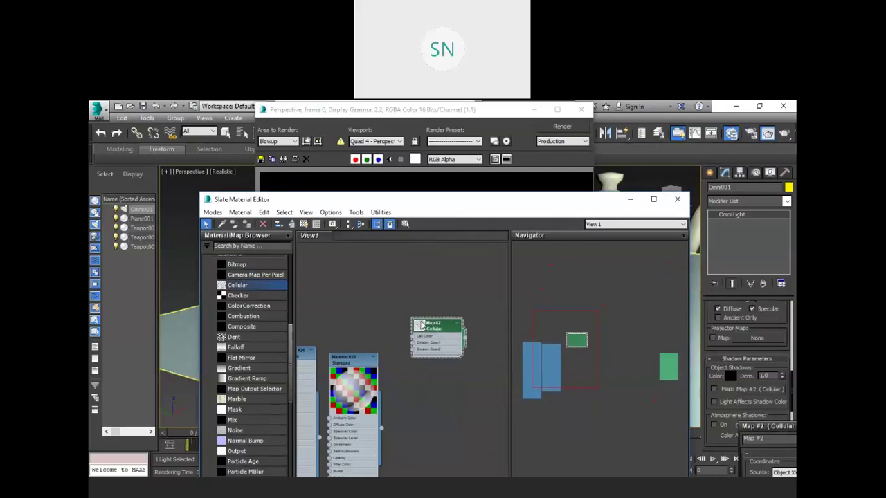
double_click(422, 326)
scroll(442, 328, "down", 2)
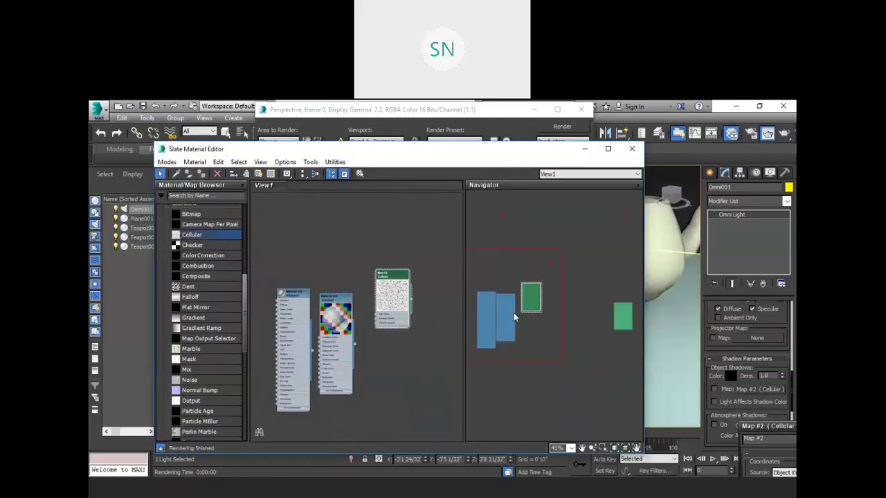
- Set Map #2's Cellular thresholds to Mid 0.44 and High 0.08
left_click(595, 473)
left_click_drag(742, 449, 483, 209)
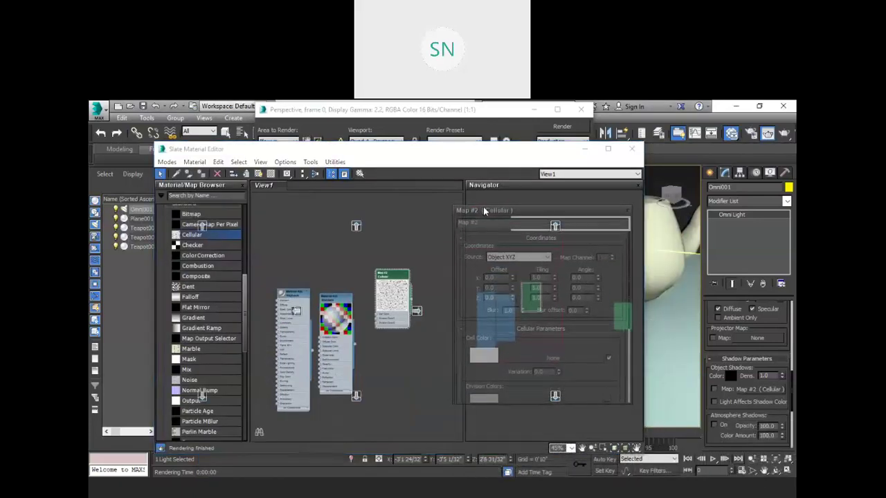
scroll(543, 343, "down", 3)
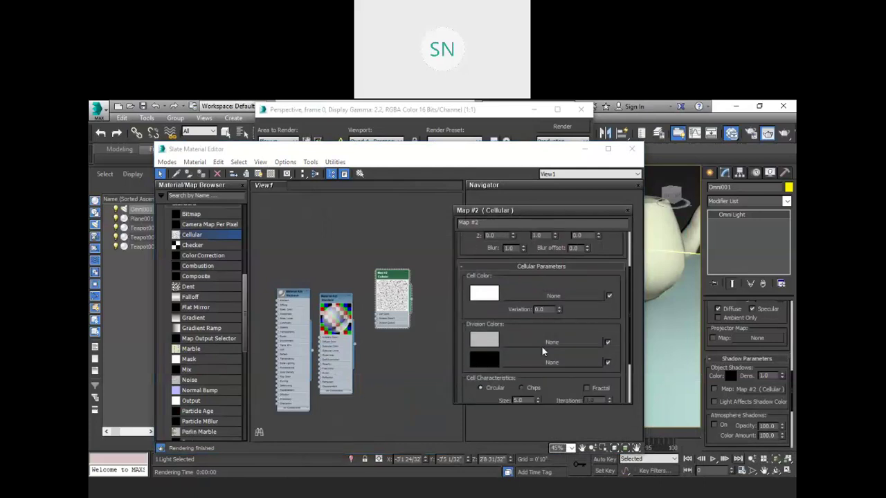
scroll(542, 347, "down", 3)
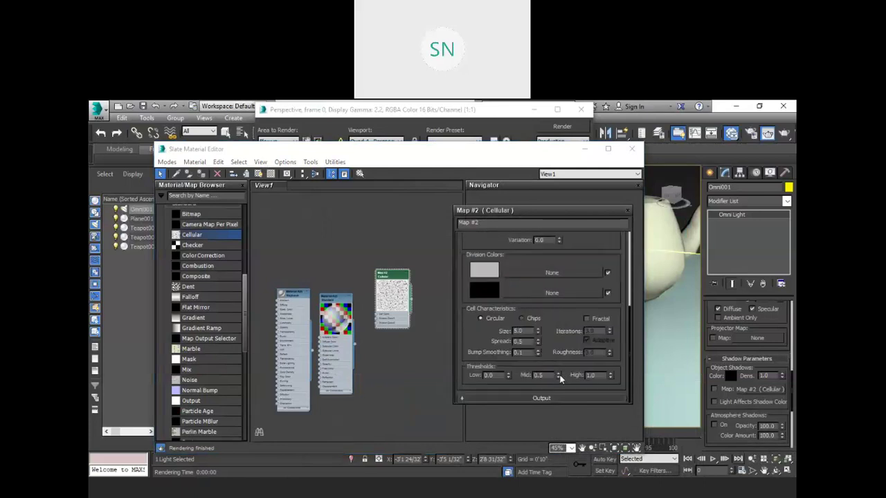
left_click_drag(559, 376, 559, 381)
mouse_move(612, 378)
left_mouse_down()
mouse_move(629, 422)
mouse_move(617, 389)
left_mouse_up()
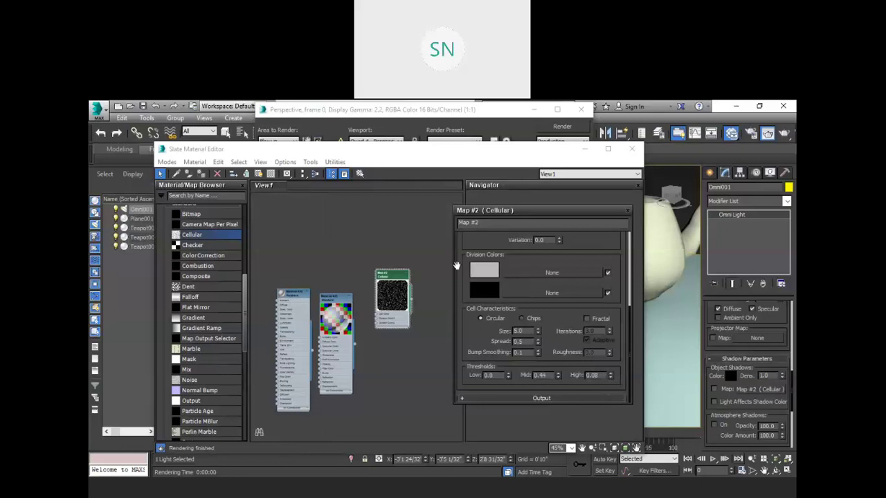
- Move the Slate Material Editor down to reveal the render, then close the editor
left_click(404, 252)
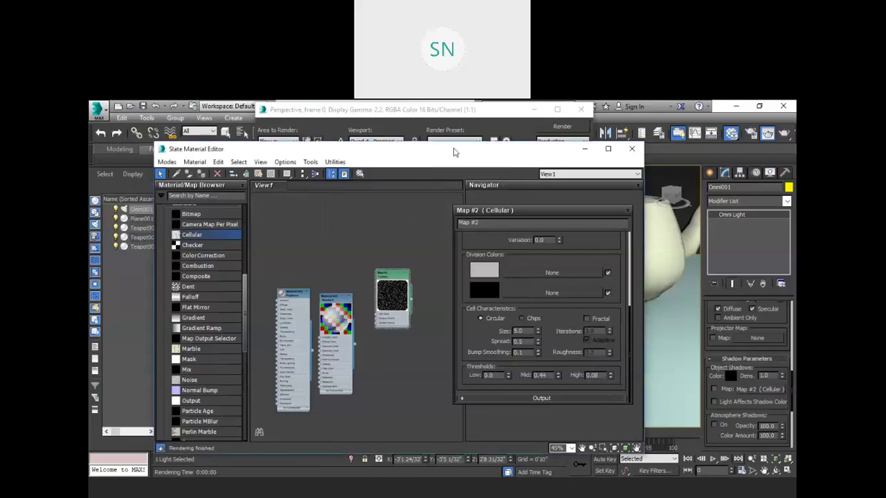
left_click_drag(415, 149, 401, 279)
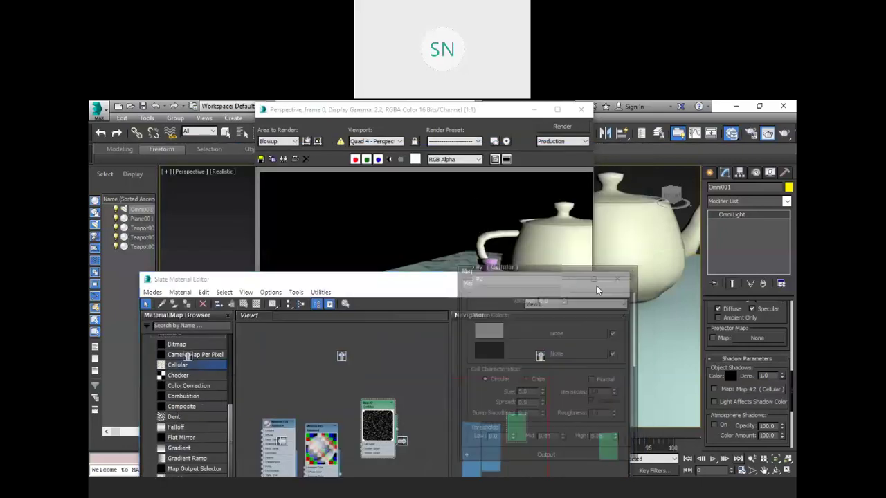
mouse_move(592, 378)
left_mouse_down()
mouse_move(590, 392)
mouse_move(580, 388)
mouse_move(589, 387)
left_mouse_up()
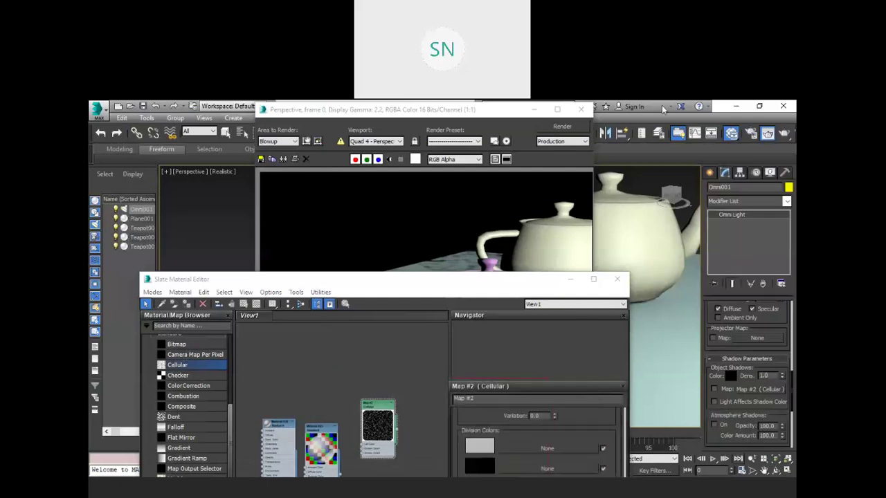
left_click(618, 278)
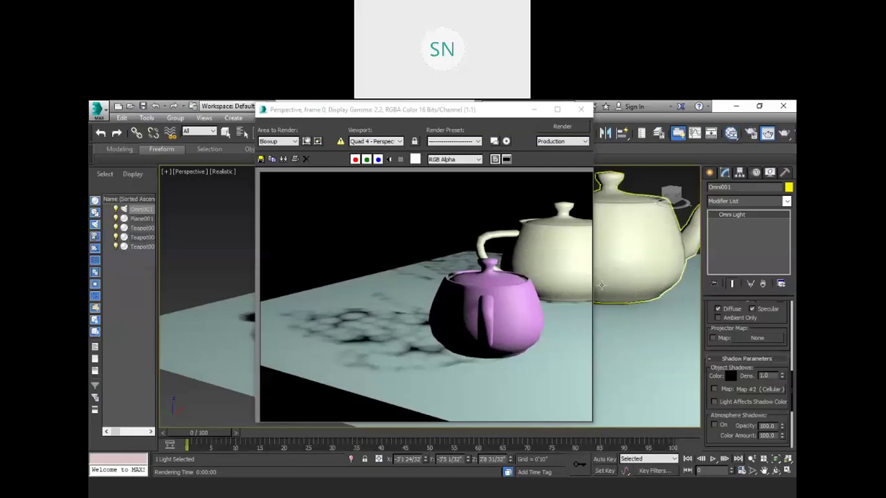
- Re-enable the Cellular shadow map and re-render to see the teapots' dotted shadows
left_click(563, 128)
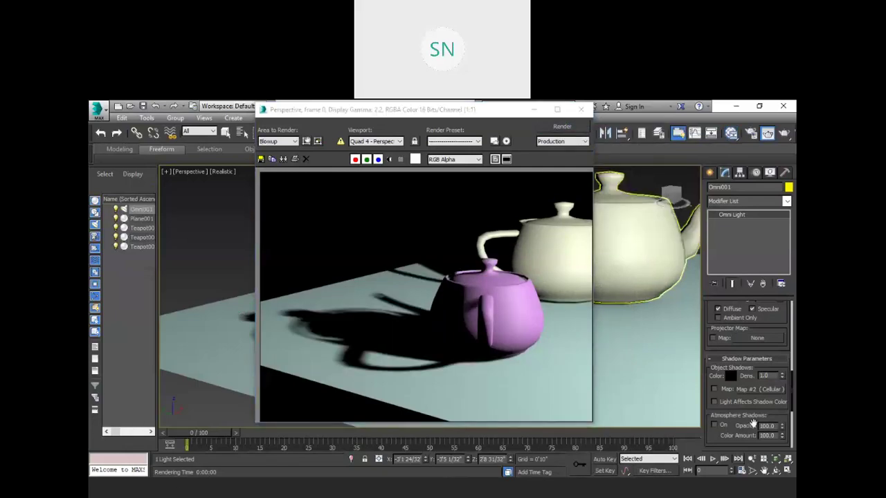
left_click(714, 388)
left_click(566, 128)
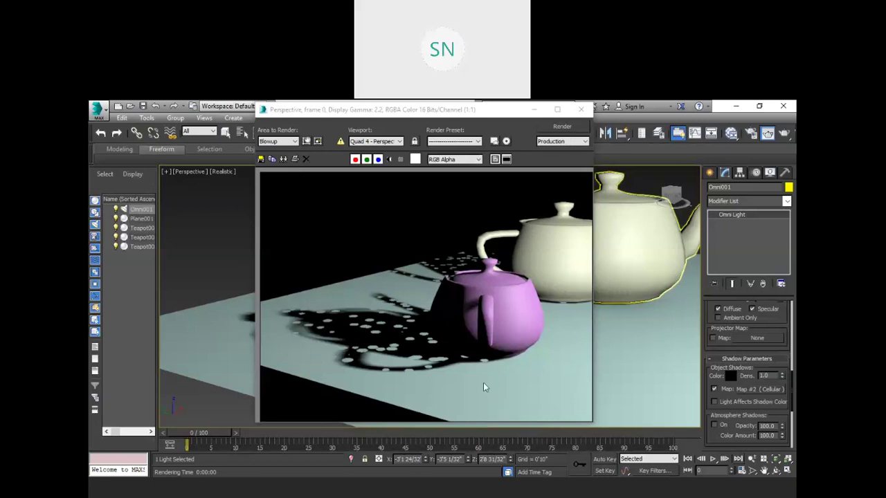
left_click(400, 322)
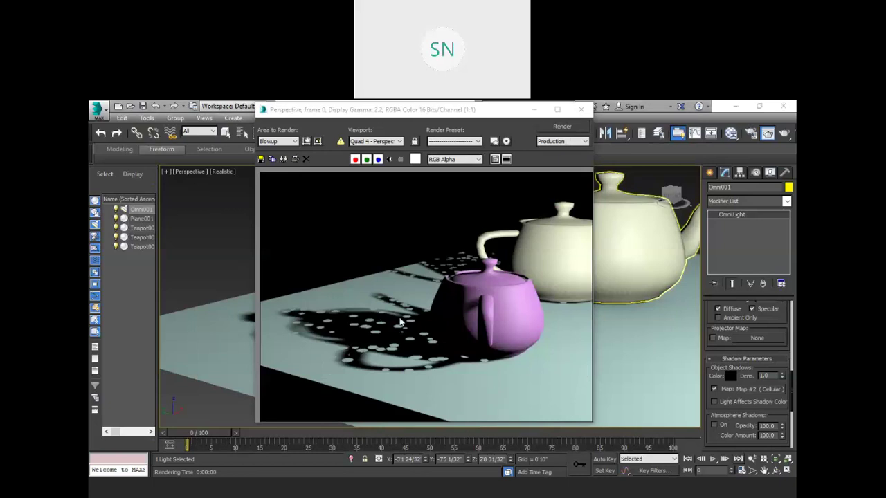
key("shift+q")
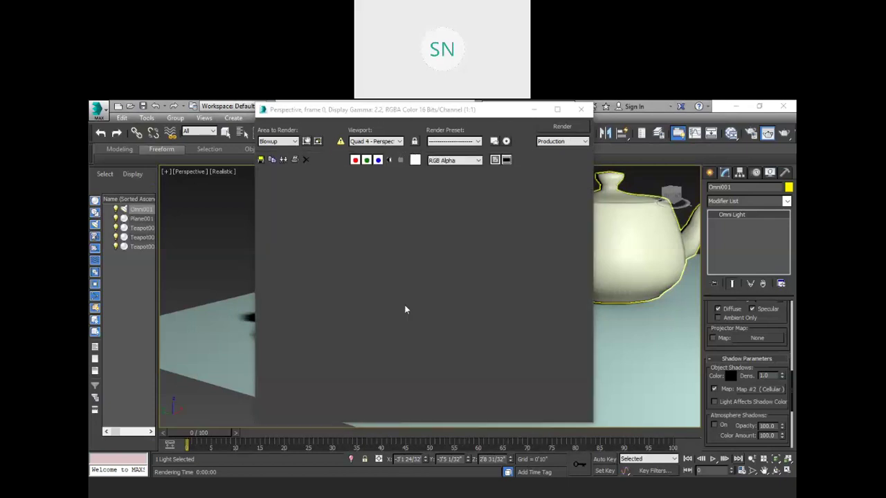
- Replace the Cellular shadow map with a Smoke map and render the result
right_click(755, 391)
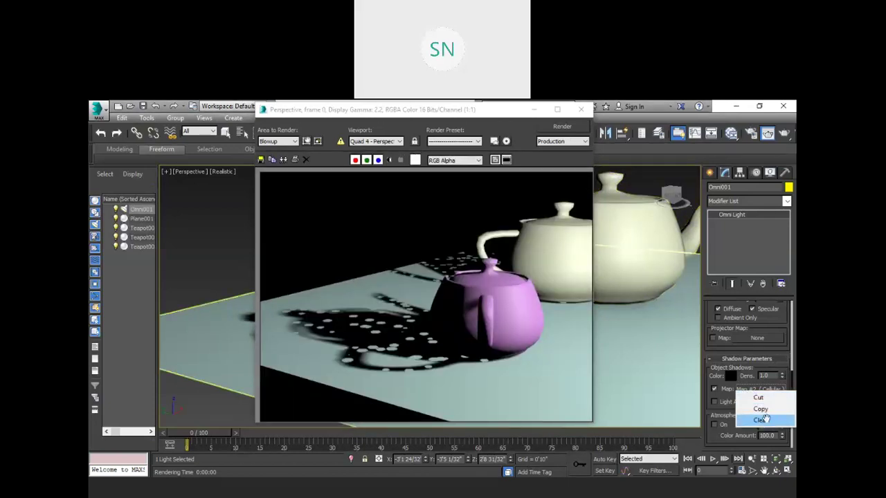
left_click(760, 419)
left_click(752, 390)
scroll(416, 307, "down", 2)
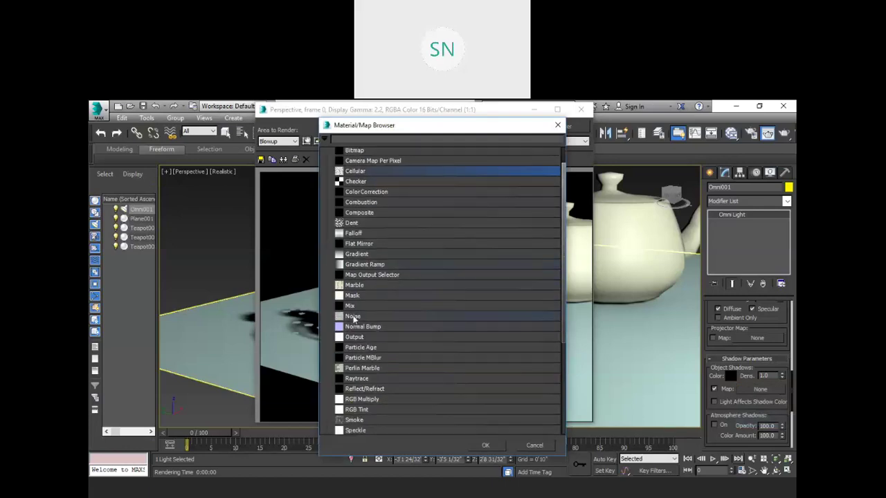
left_click(379, 417)
scroll(498, 383, "down", 8)
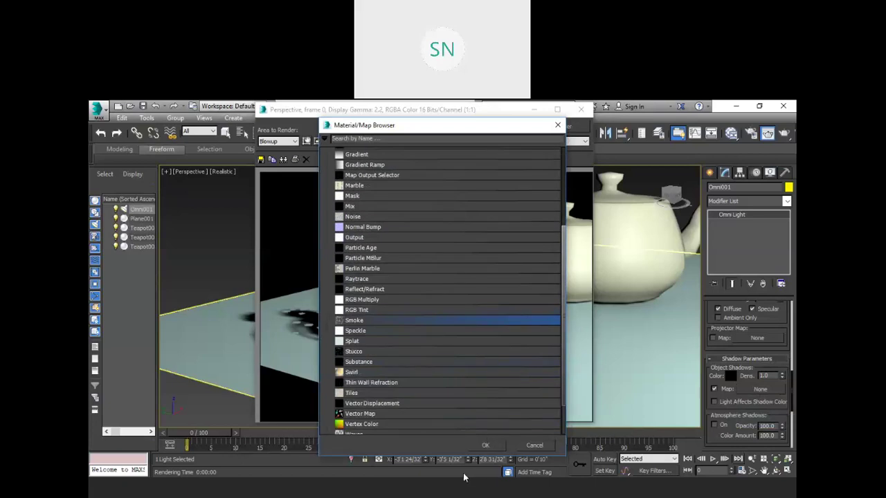
left_click(486, 445)
left_click(560, 126)
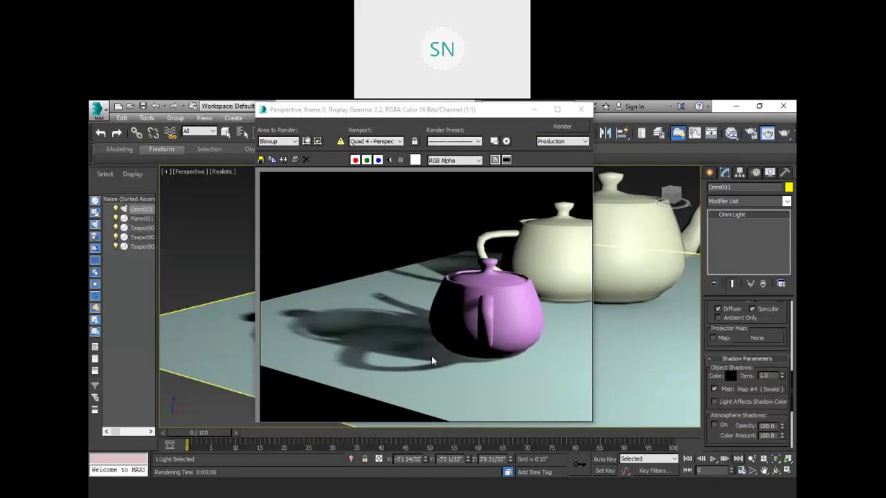
- Clear the Smoke map, turn Light Affects Shadow Color off, and re-render plain shadows
right_click(740, 389)
left_click(761, 418)
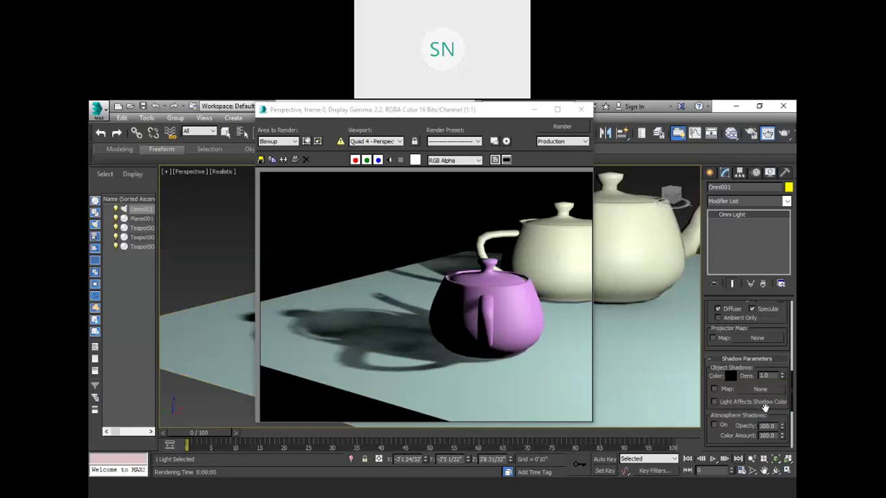
left_click(714, 402)
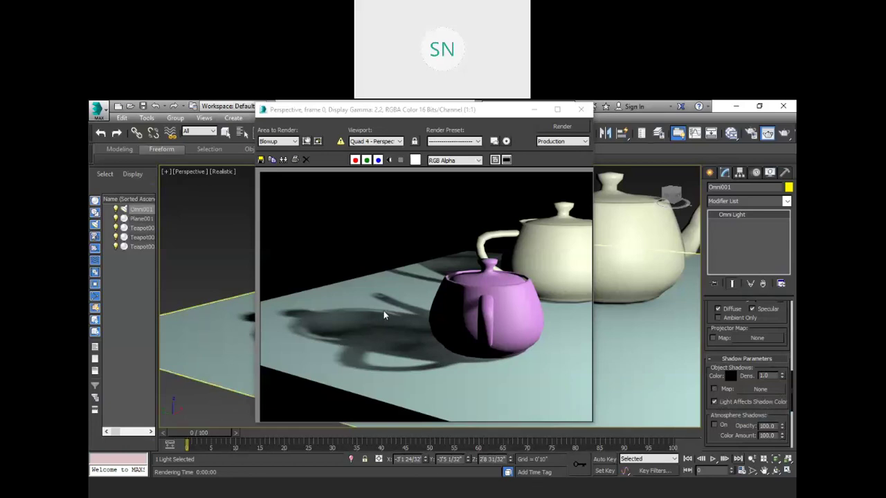
left_click(569, 130)
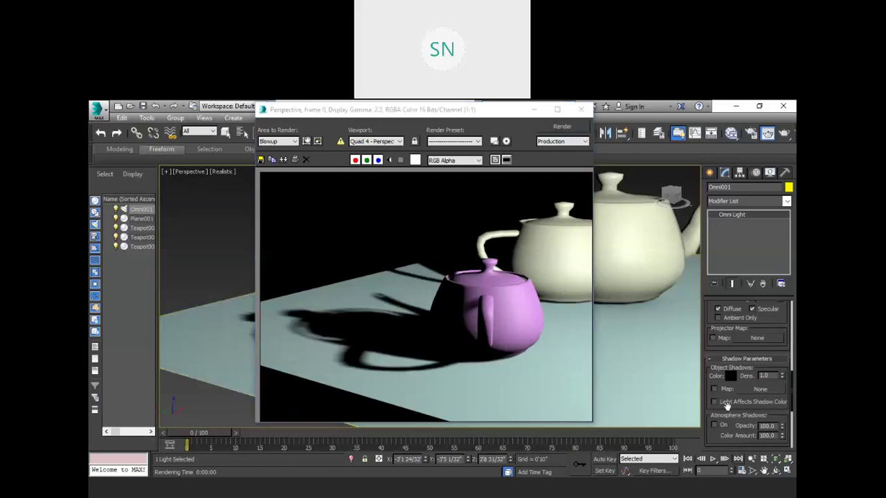
left_click_drag(730, 393, 725, 332)
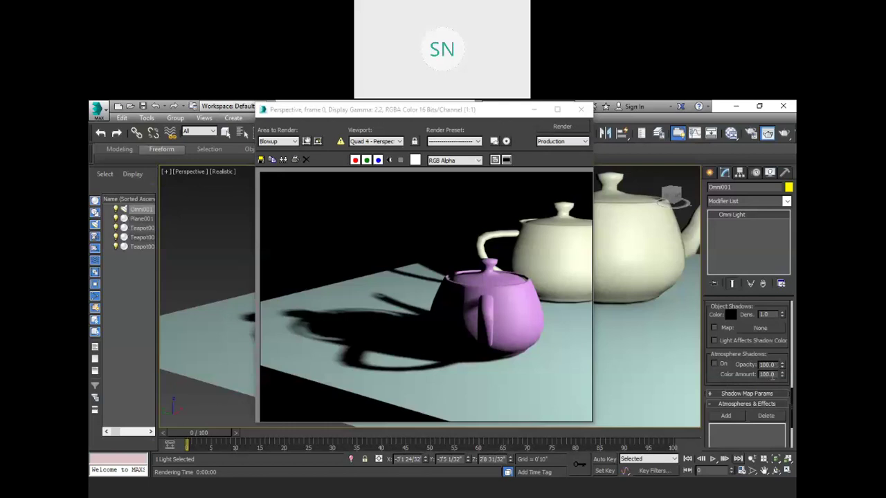
- Raise the shadow map Bias in Shadow Map Params and render to compare
scroll(759, 386, "down", 3)
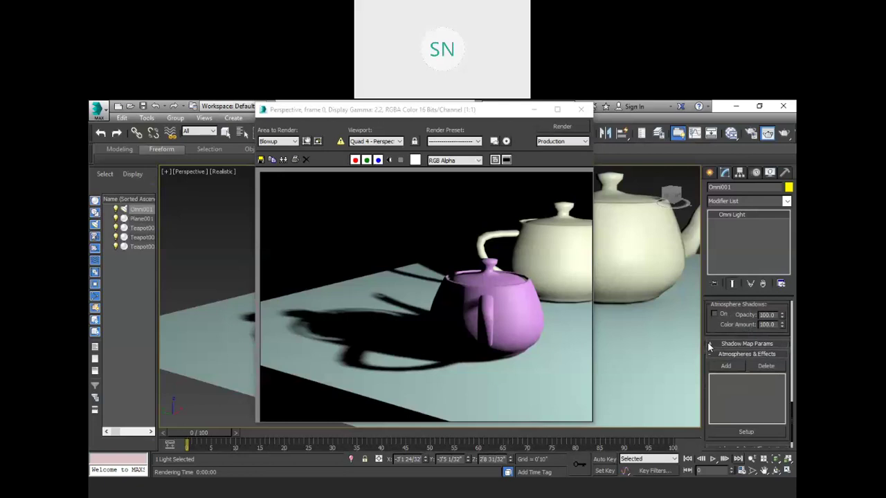
left_click(710, 344)
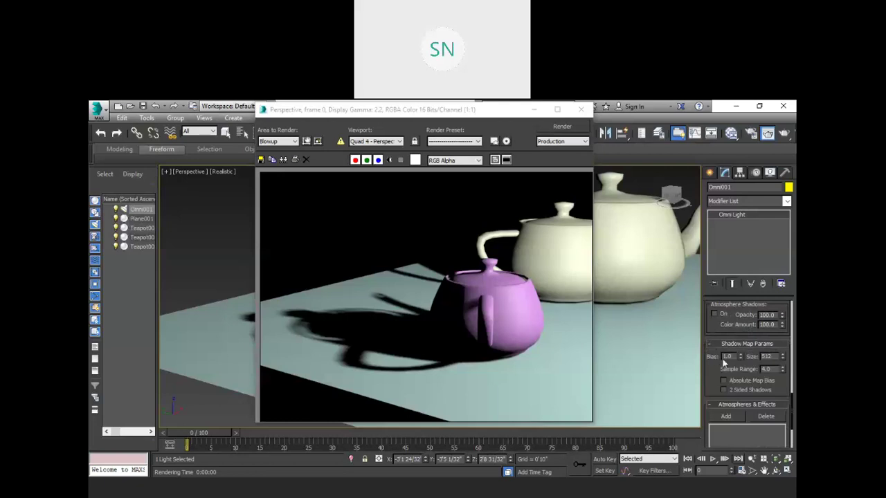
left_click_drag(740, 356, 736, 278)
left_click(566, 129)
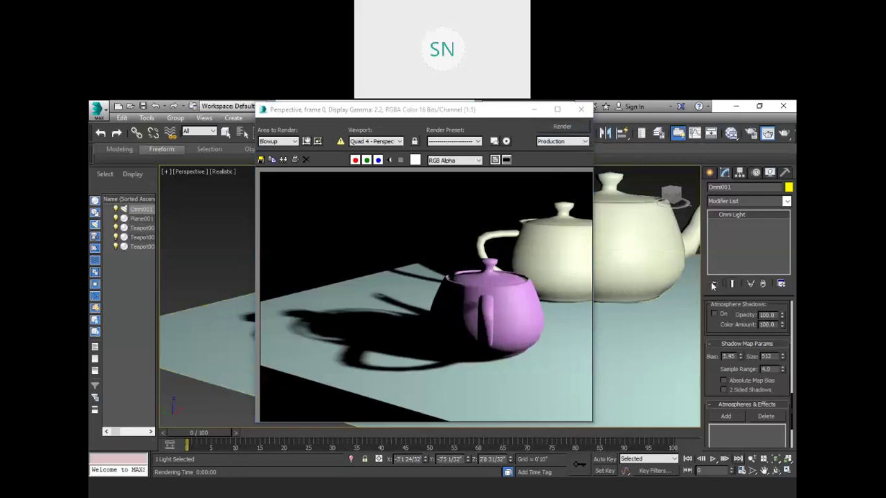
left_click(561, 131)
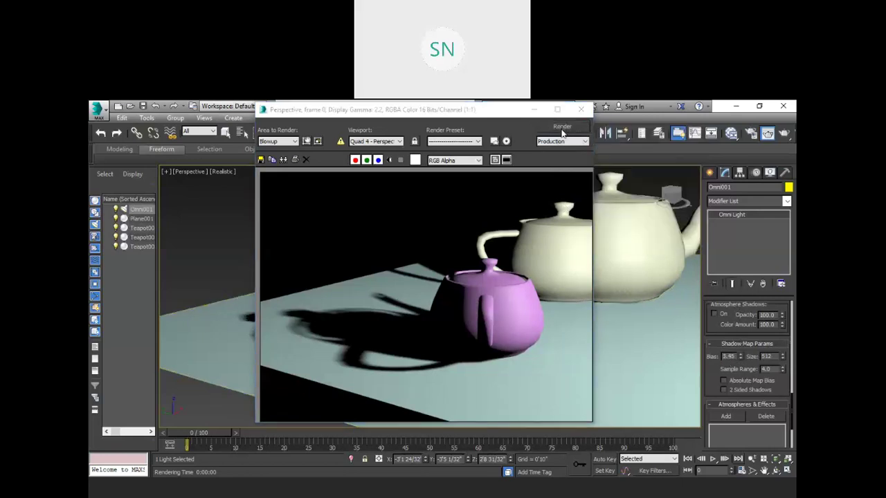
left_click(741, 358)
left_click(562, 127)
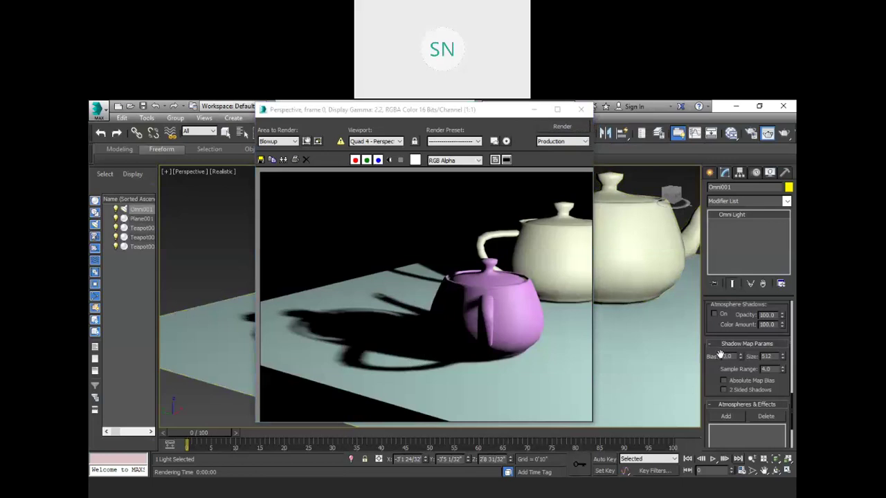
- Turn on 2 Sided Shadows and re-render the teapots
left_click(723, 390)
left_click(547, 130)
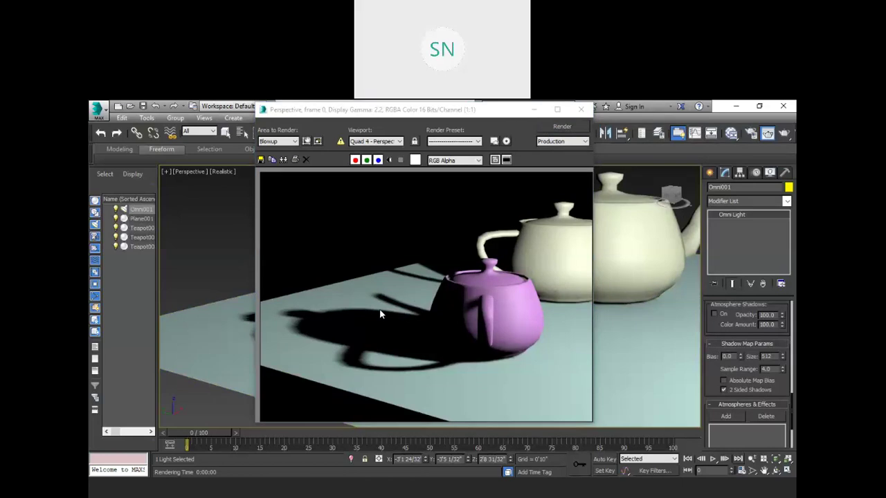
left_click(724, 390)
- Render with small shadow map sizes 16, 32 and 8, setting Bias to 1
double_click(767, 356)
type("16")
key("Return")
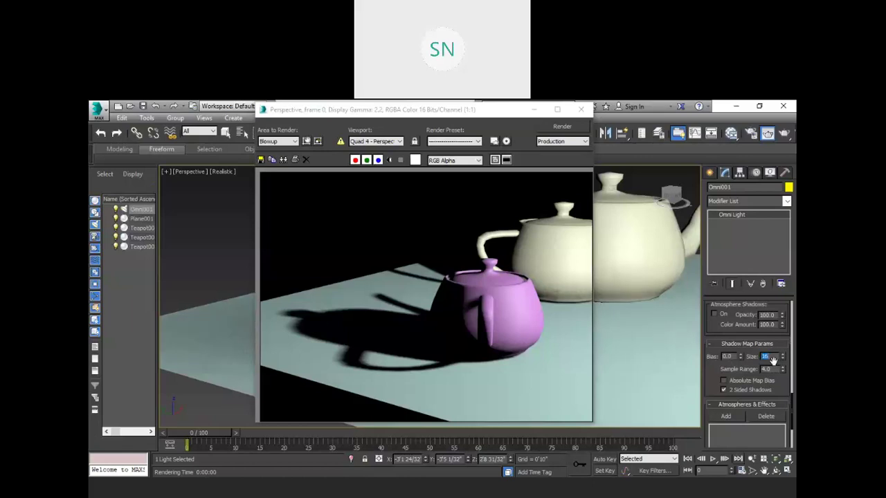
left_click(561, 127)
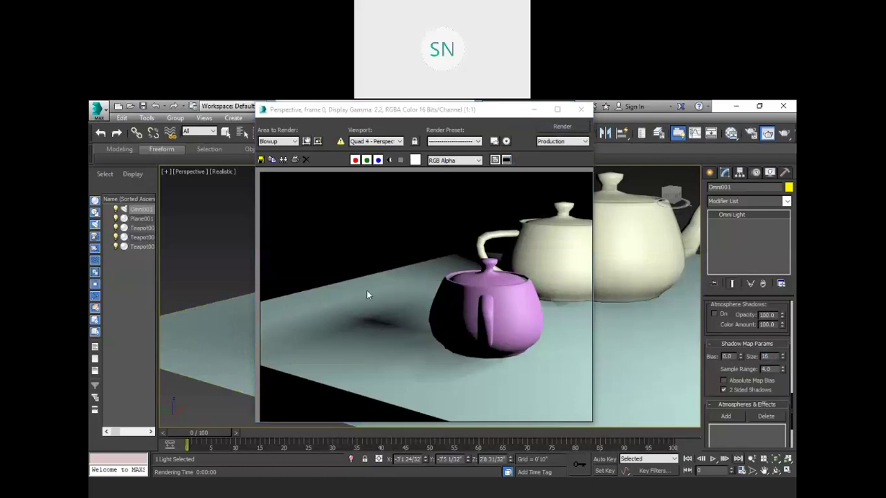
double_click(725, 356)
type("1")
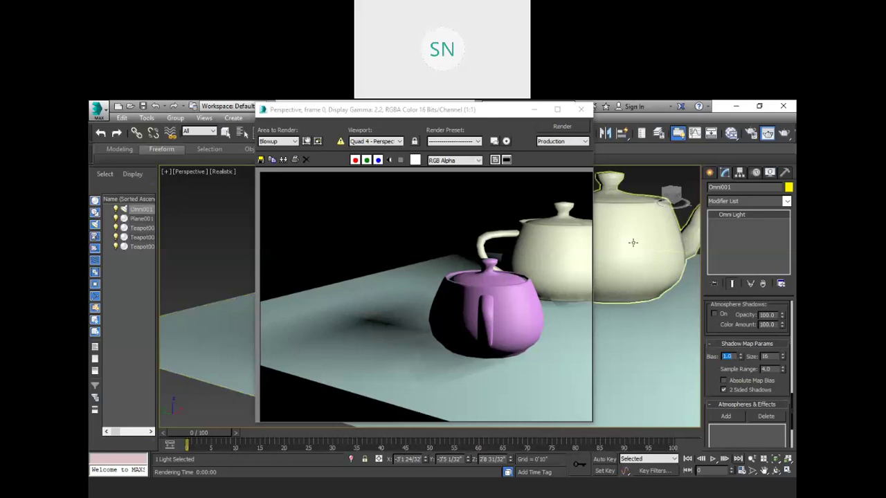
left_click(562, 130)
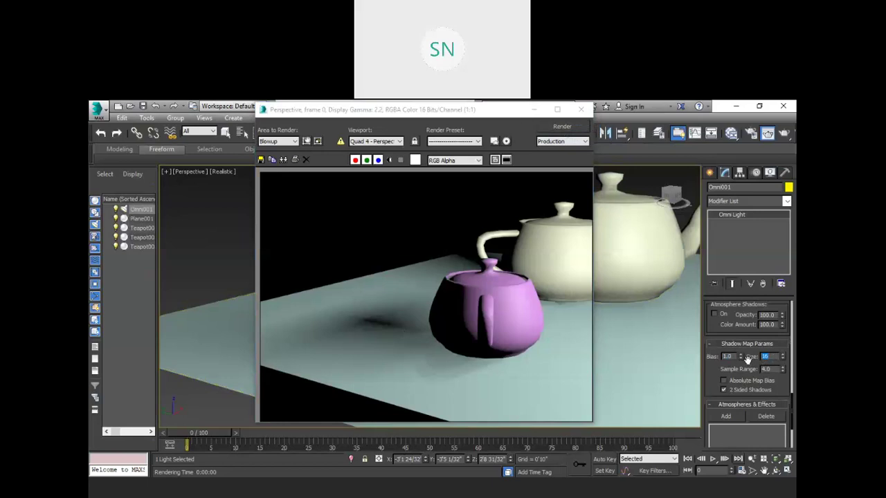
type("32")
left_click(562, 127)
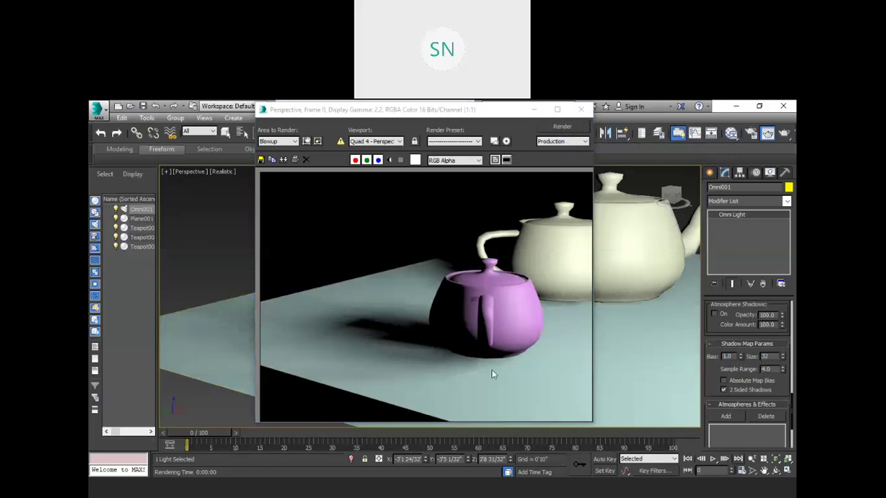
type("8")
key("Return")
key("shift+q")
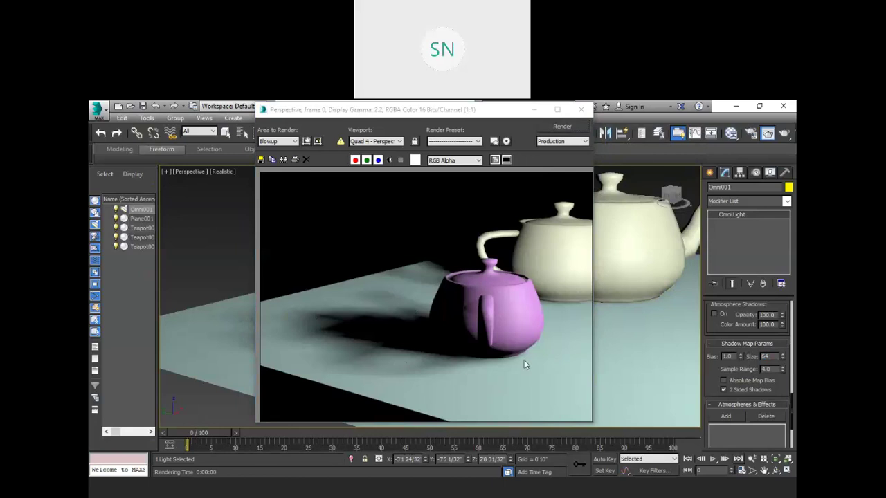
- Increase the shadow map Size to 128, then 256, rendering after each
double_click(766, 356)
type("128")
key("Return")
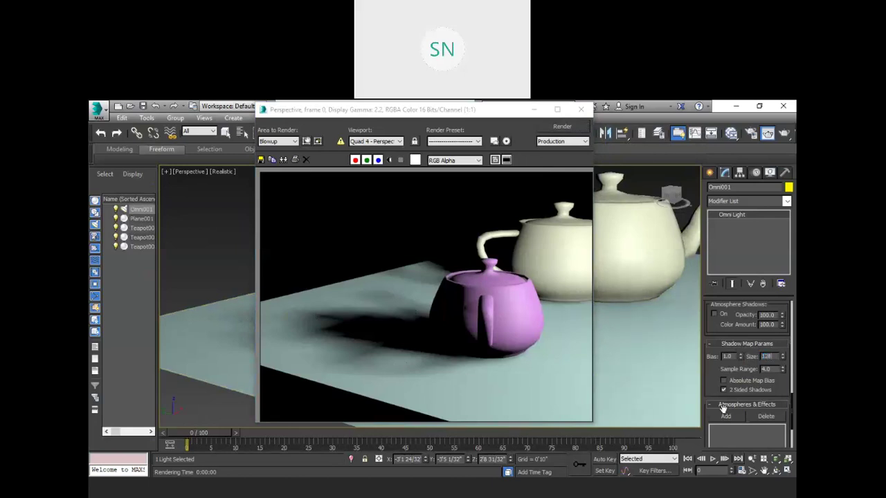
left_click(561, 128)
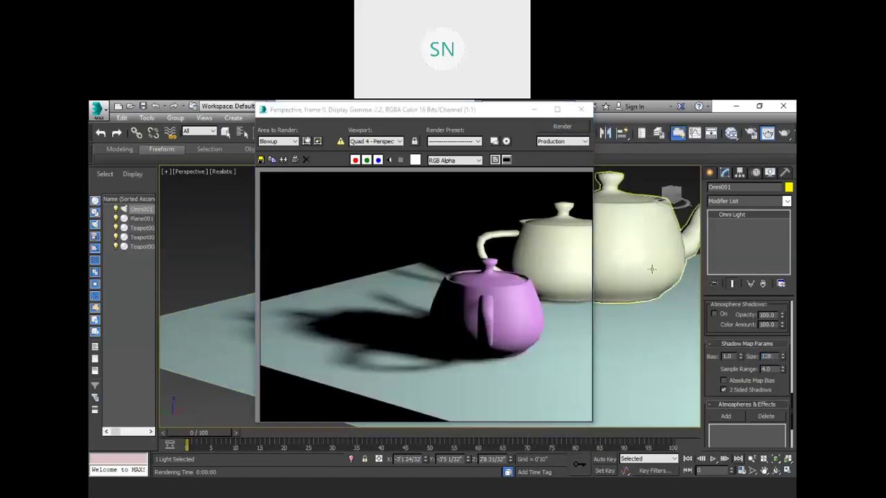
type("256")
key("Return")
left_click(563, 128)
- Increase the shadow map Size to 512, 1024, then 2048, rendering after each
double_click(766, 356)
type("512")
key("Return")
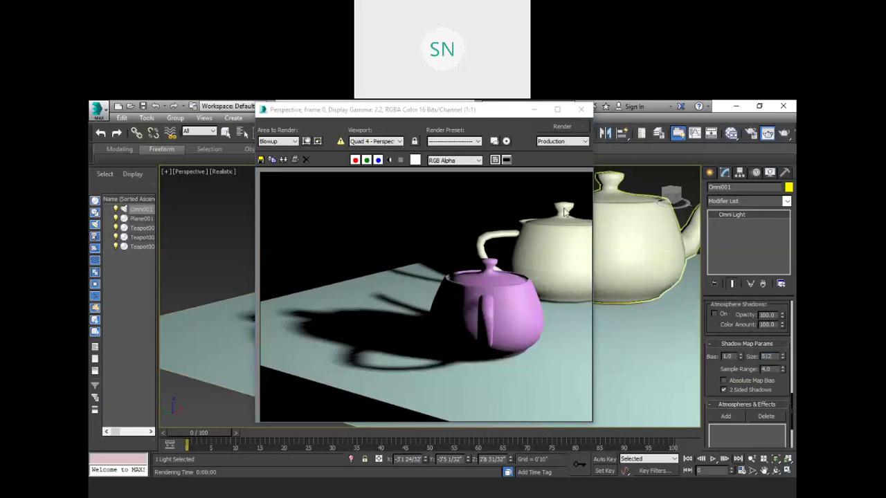
left_click(562, 128)
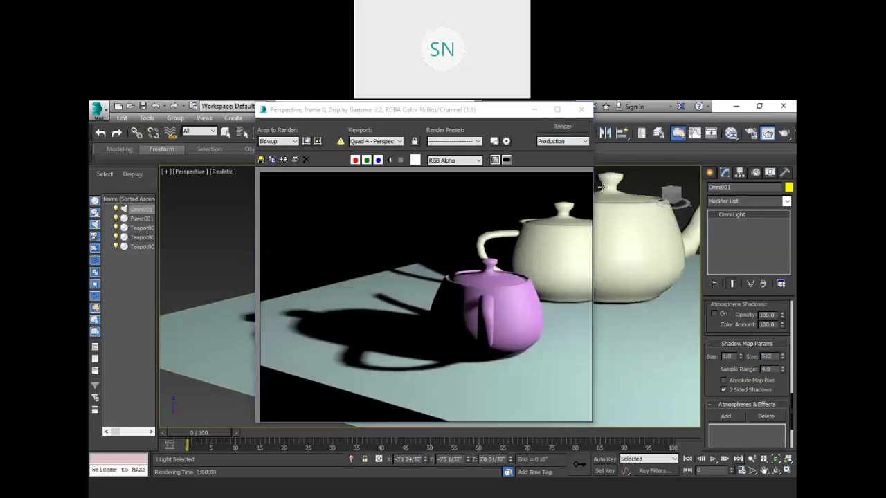
type("1024")
key("Return")
left_click(562, 128)
double_click(767, 356)
type("2048")
key("Return")
left_click(562, 127)
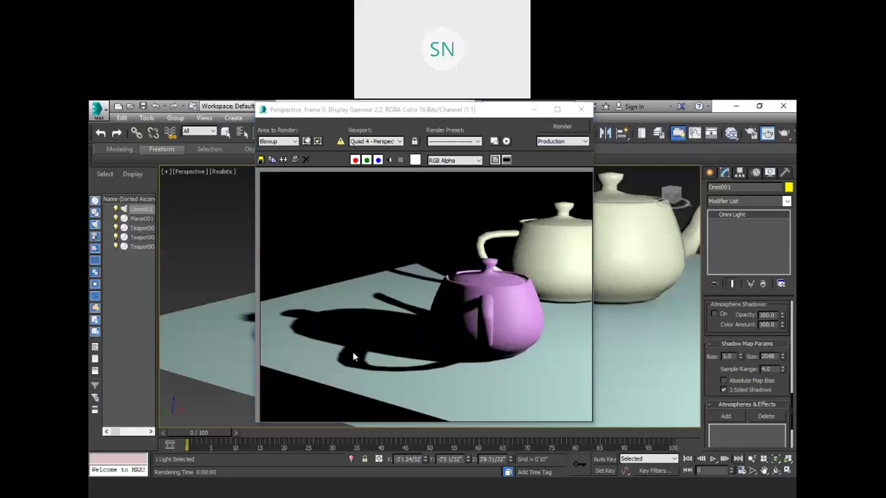
- Set the shadow Sample Range to 2.0 and render
scroll(352, 351, "up", 2)
scroll(415, 360, "down", 2)
type("2")
key("Return")
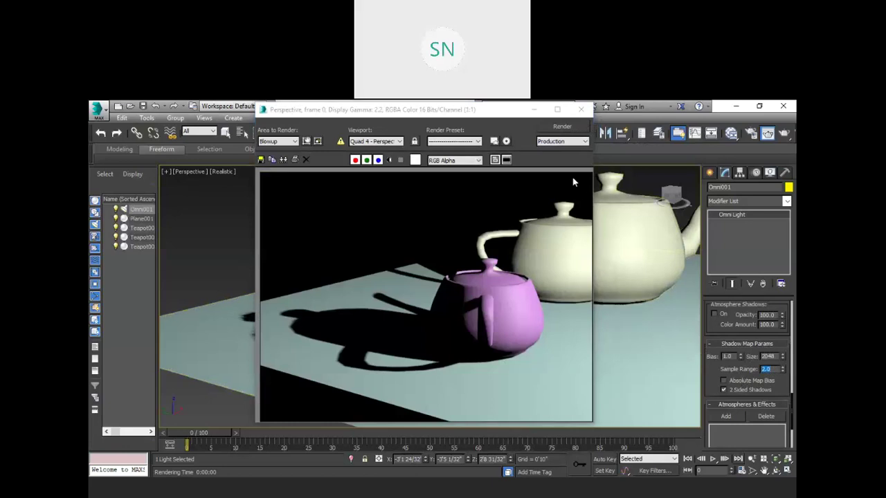
left_click(563, 135)
- Change the shadow Sample Range to 8.0 and re-render the teapots
scroll(394, 364, "up", 2)
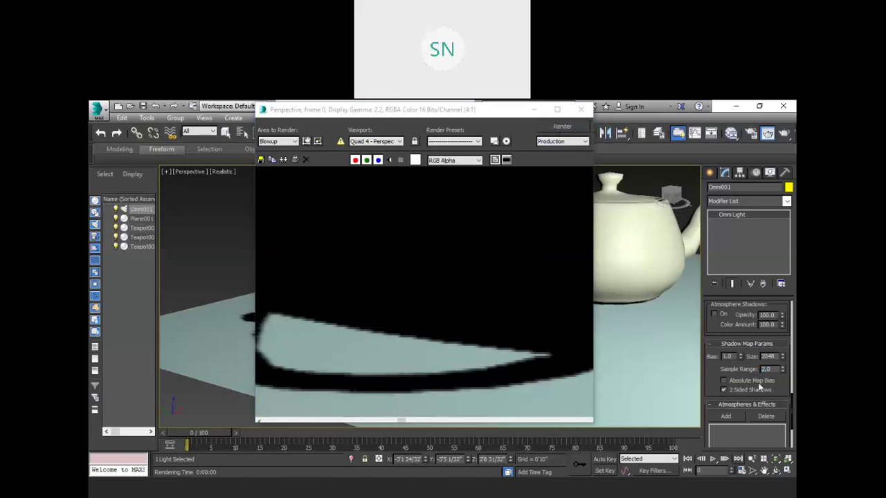
left_click_drag(777, 372, 742, 371)
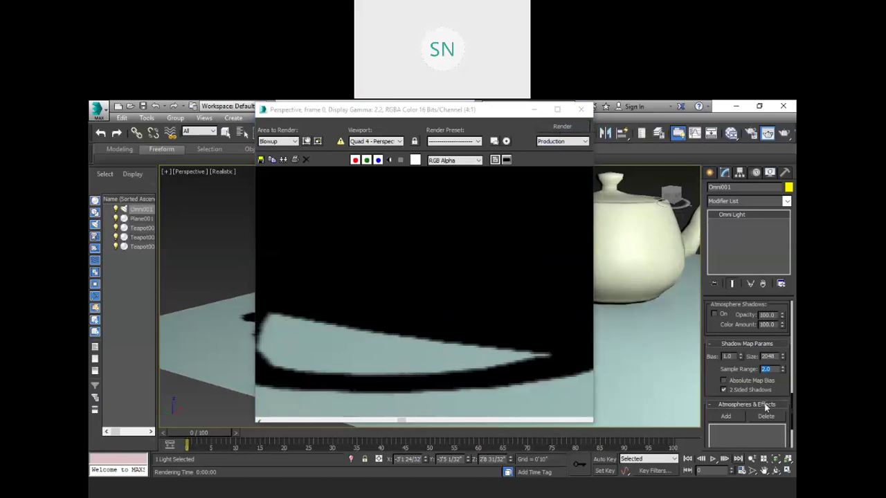
type("8")
key("Return")
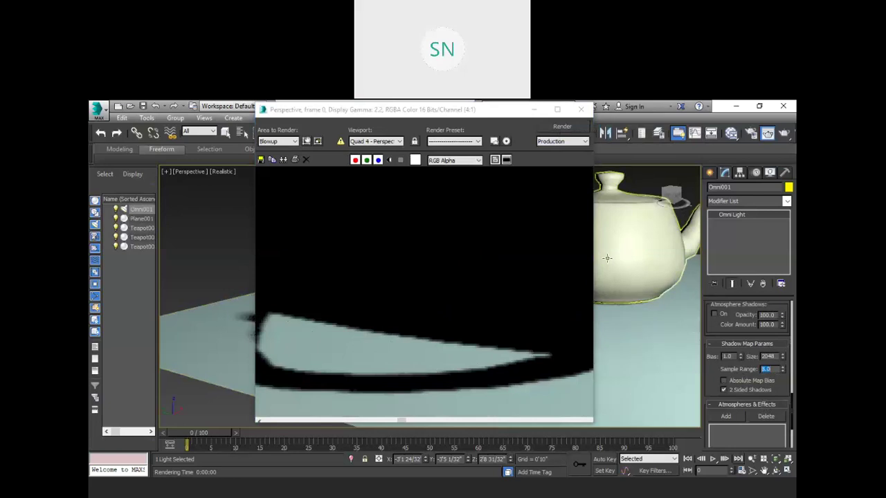
left_click(563, 128)
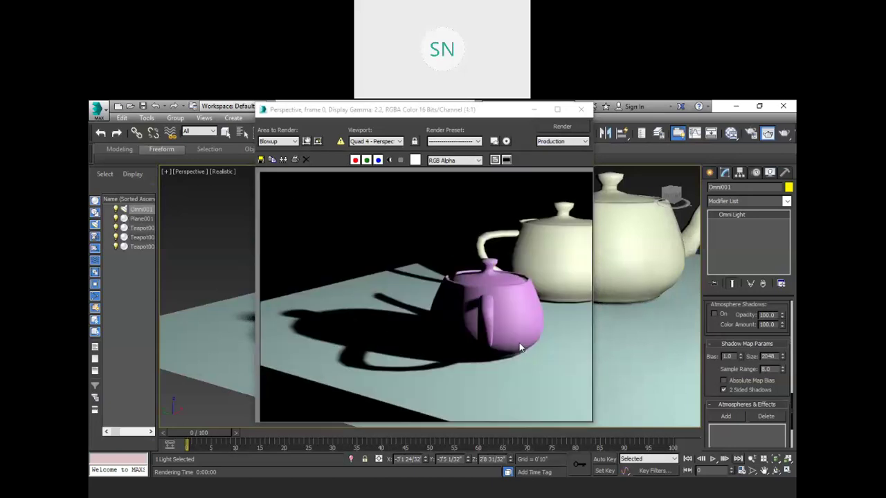
- Return the light's rollouts to General Parameters, then move the render window left and close it
scroll(728, 364, "down", 2)
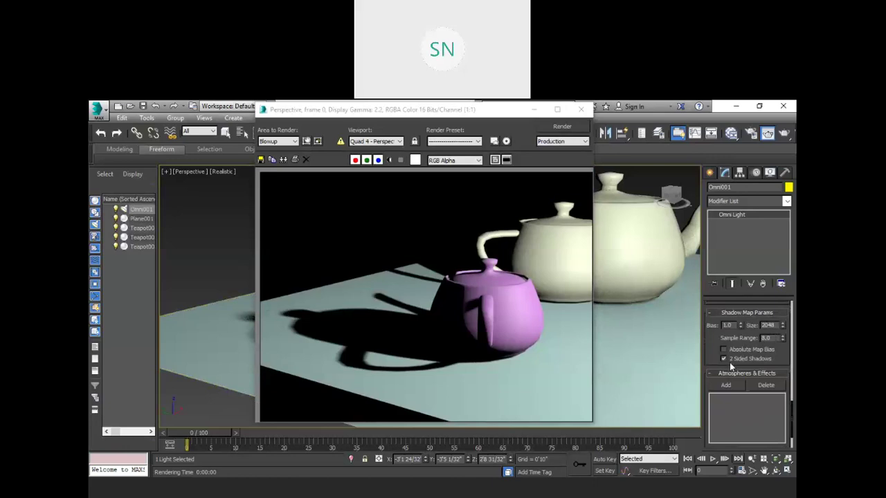
scroll(729, 363, "down", 2)
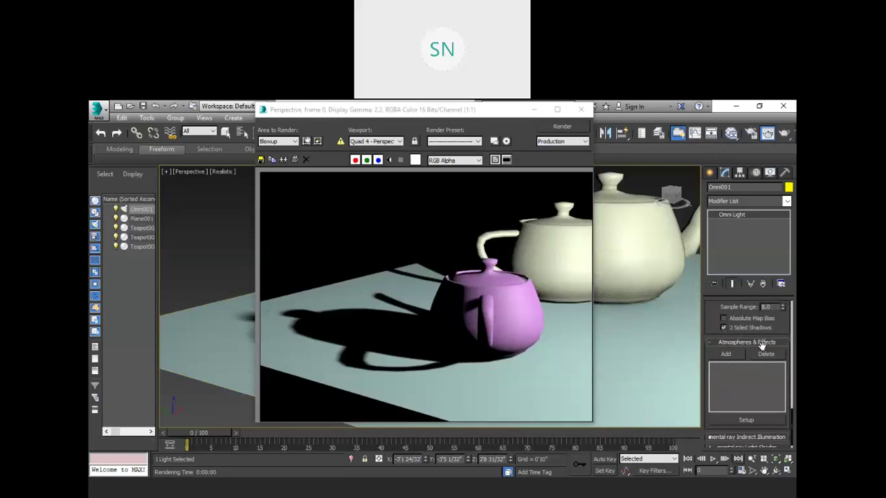
scroll(761, 345, "up", 8)
scroll(756, 359, "up", 2)
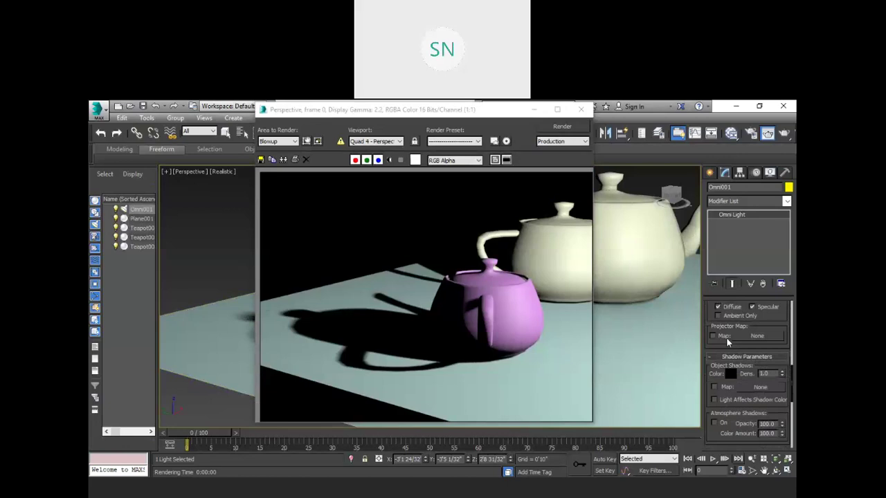
scroll(746, 328, "down", 5)
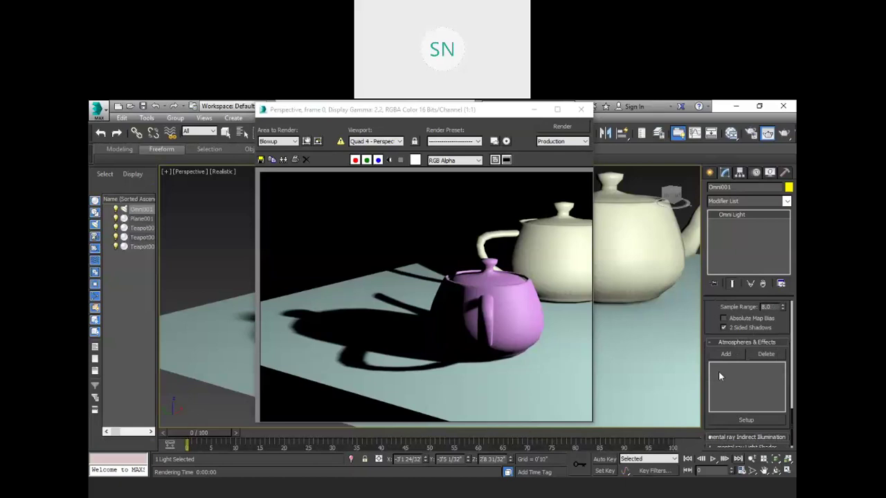
scroll(718, 371, "up", 5)
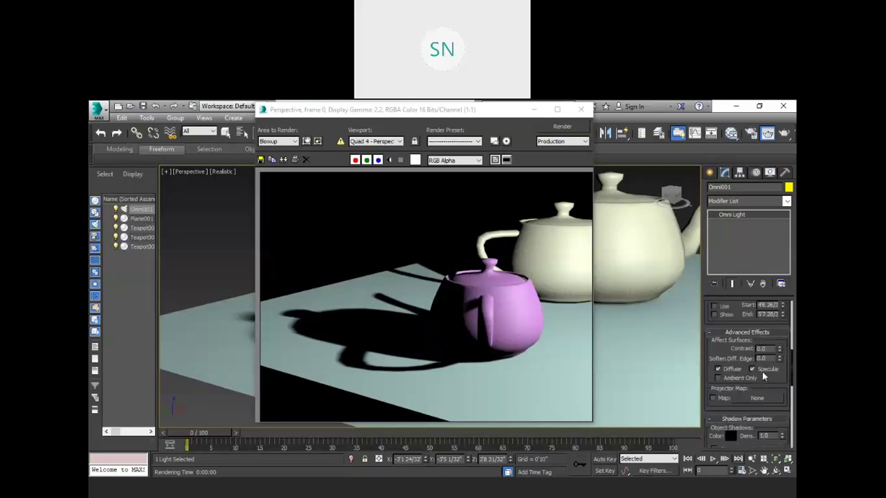
scroll(762, 371, "up", 1)
scroll(740, 346, "up", 4)
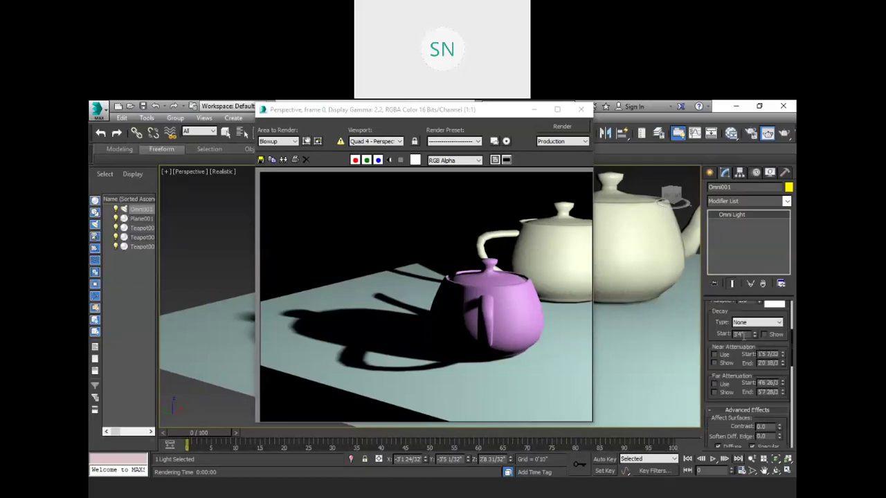
scroll(720, 331, "up", 7)
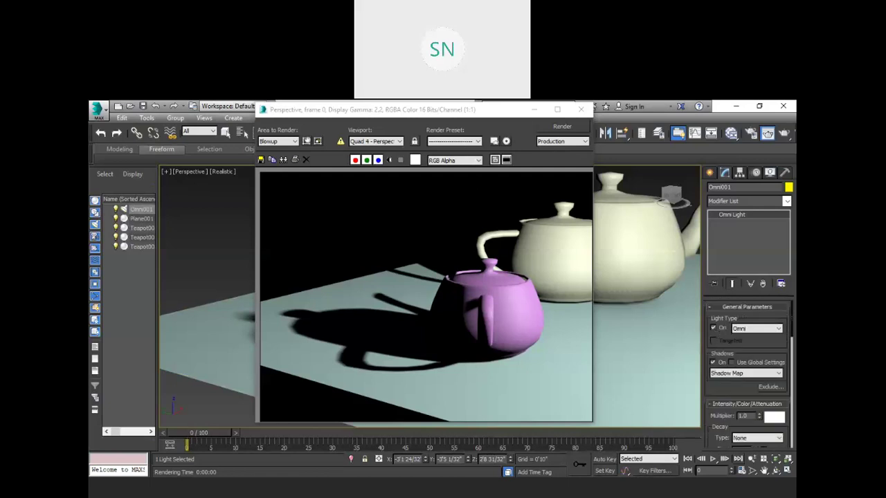
left_click_drag(370, 112, 223, 122)
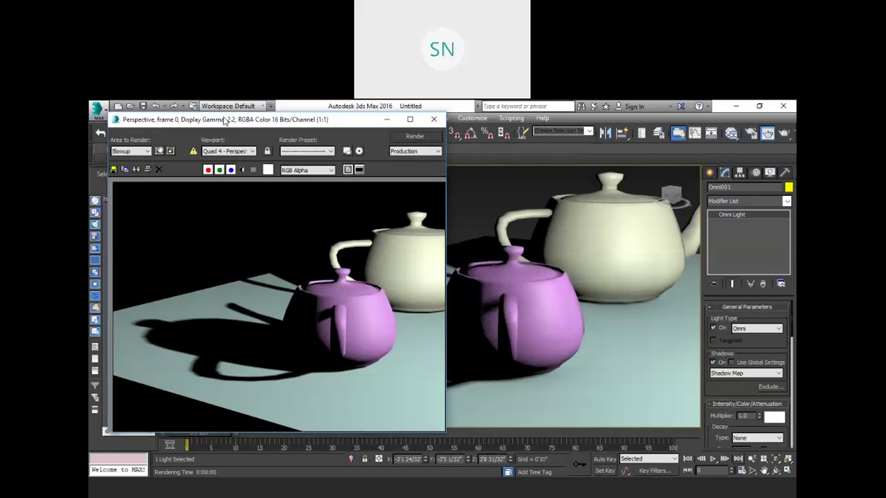
left_click(433, 120)
- Move Omni001 in front of the teapots and raise it, then render the new shadows
middle_click_drag(445, 197, 629, 315, "alt")
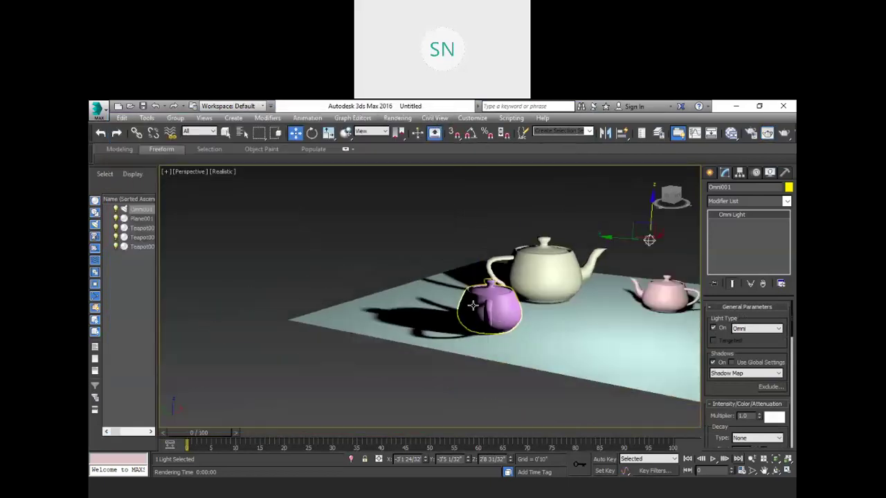
scroll(630, 316, "down", 3)
scroll(648, 264, "up", 3)
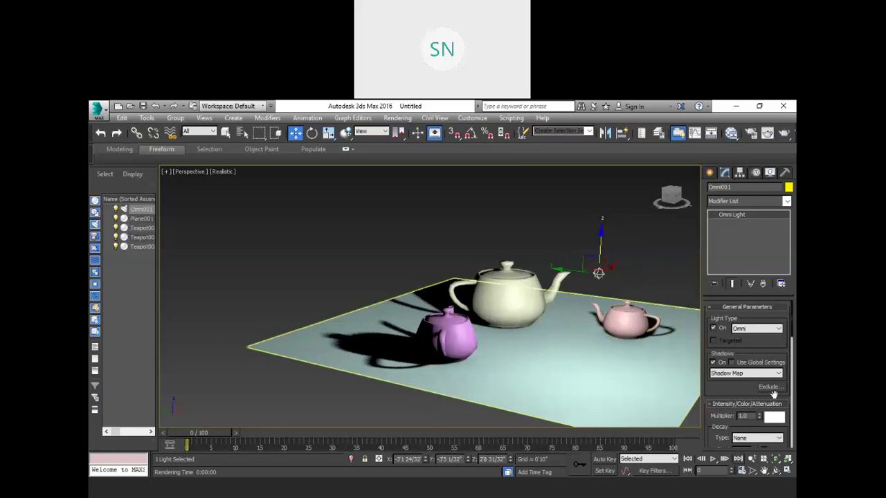
left_click_drag(599, 273, 546, 333)
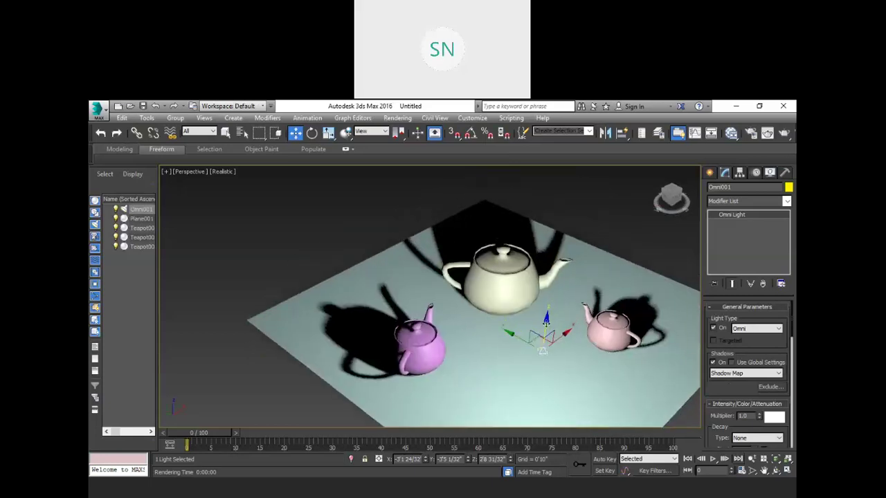
left_click(583, 216)
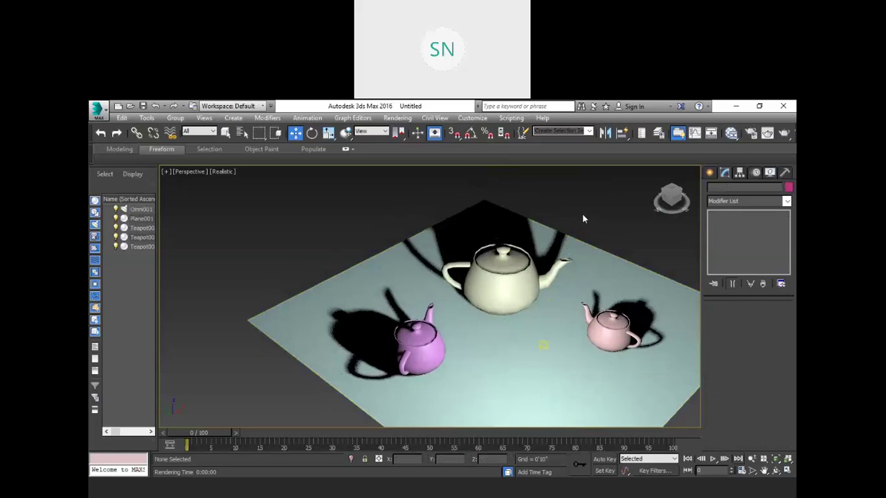
left_click(543, 344)
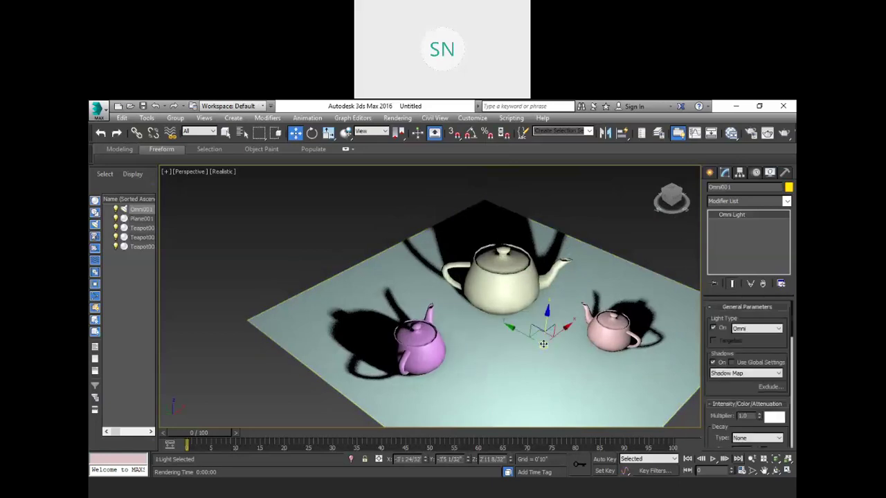
left_click_drag(548, 313, 548, 283)
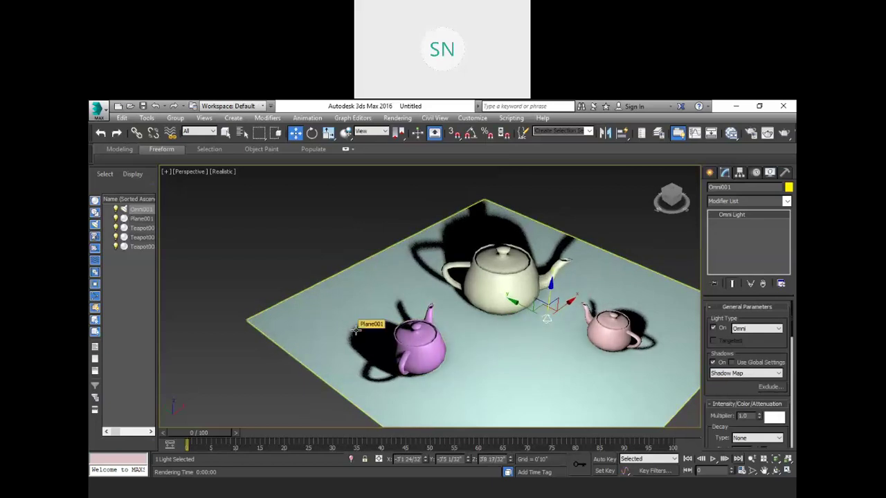
key("shift+q")
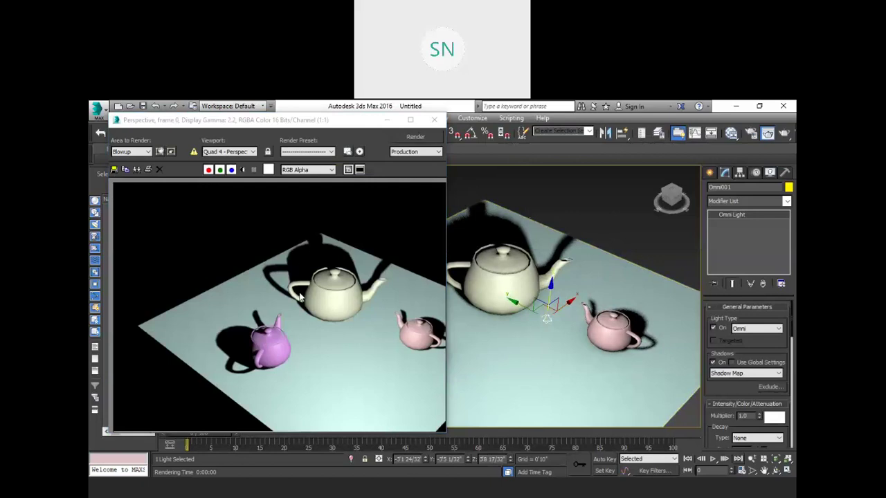
left_click(434, 122)
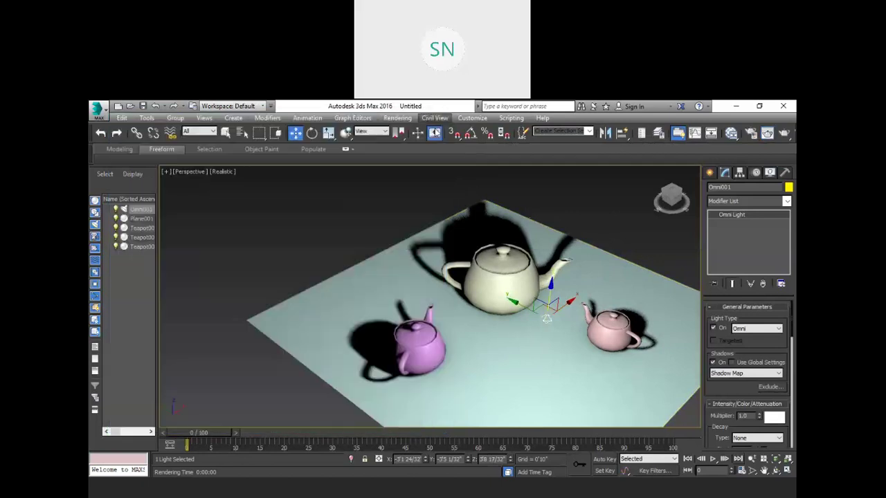
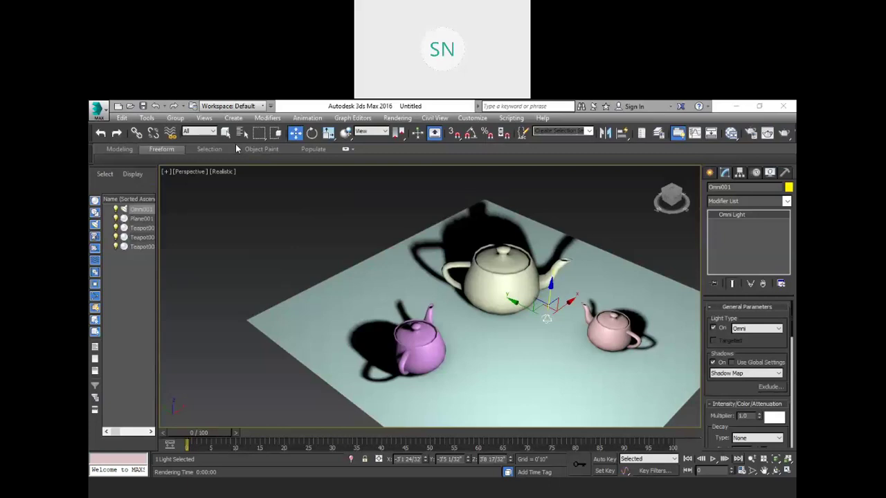
- Move the omni light toward the plane's front centre and render the perspective view to check shadows
mouse_move(562, 308)
left_mouse_down()
mouse_move(515, 316)
mouse_move(484, 349)
mouse_move(486, 339)
mouse_move(520, 336)
mouse_move(609, 272)
mouse_move(655, 266)
mouse_move(635, 229)
mouse_move(642, 265)
left_mouse_up()
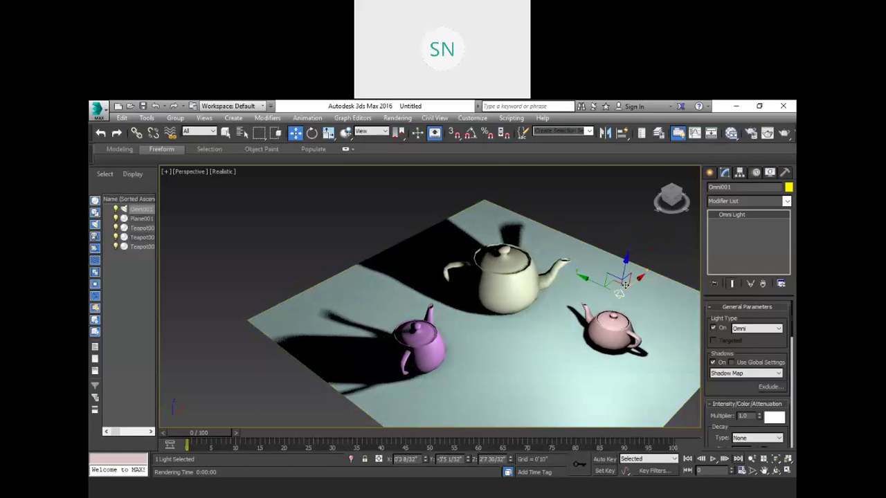
left_click_drag(612, 280, 599, 336)
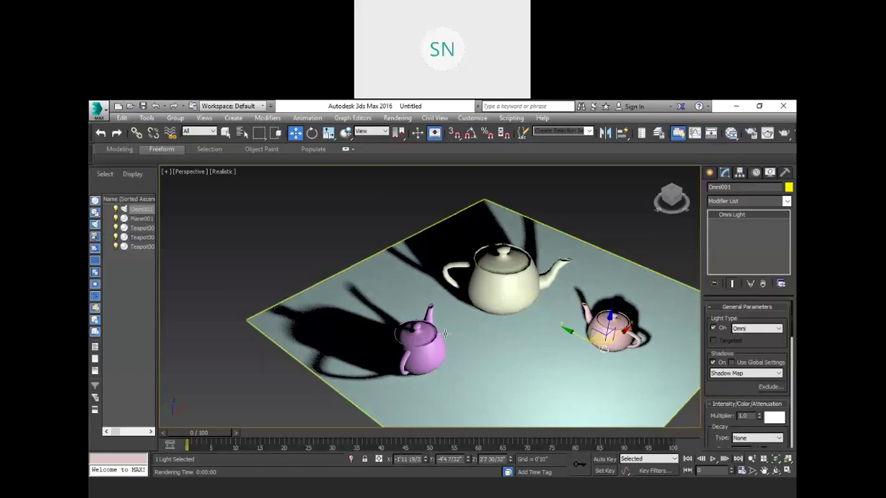
key("shift+q")
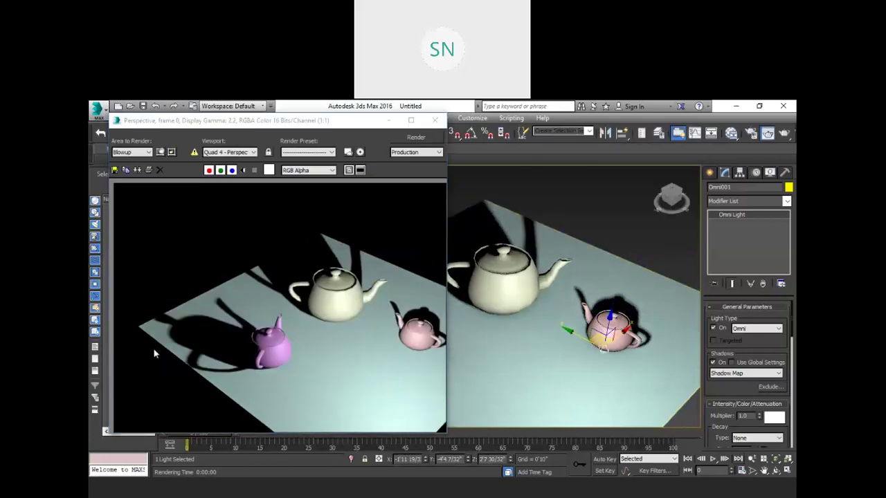
- Close the rendered image and shift the omni light to the left
scroll(166, 334, "up", 2)
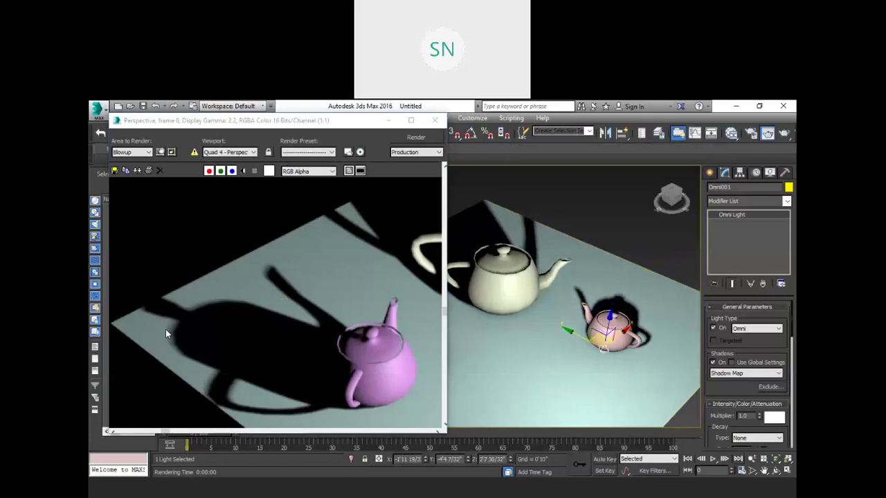
scroll(168, 330, "down", 2)
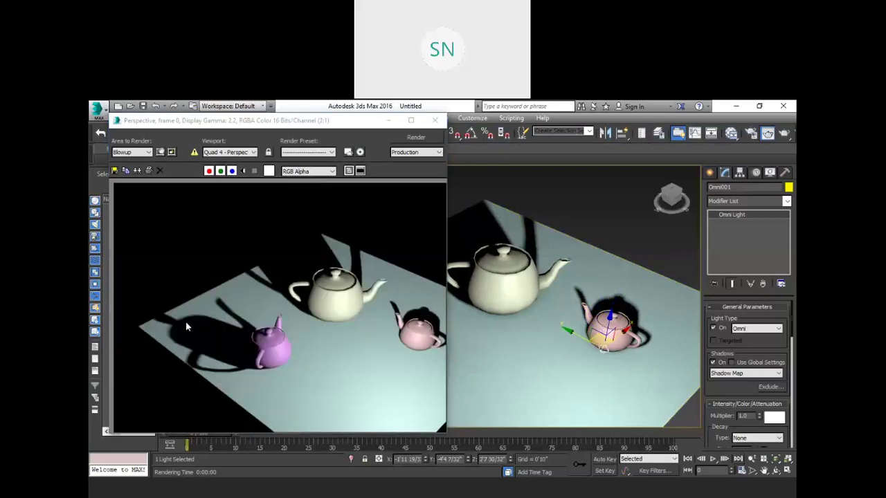
left_click(435, 120)
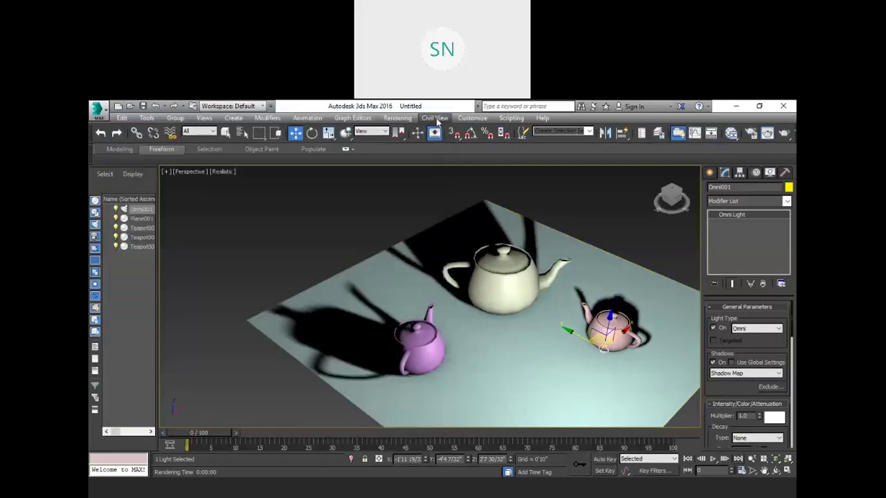
scroll(579, 306, "up", 2)
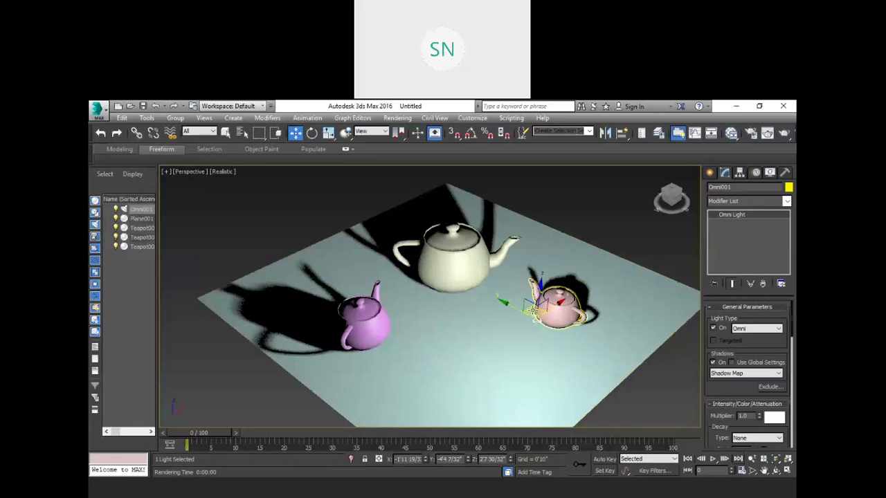
left_click_drag(537, 311, 473, 305)
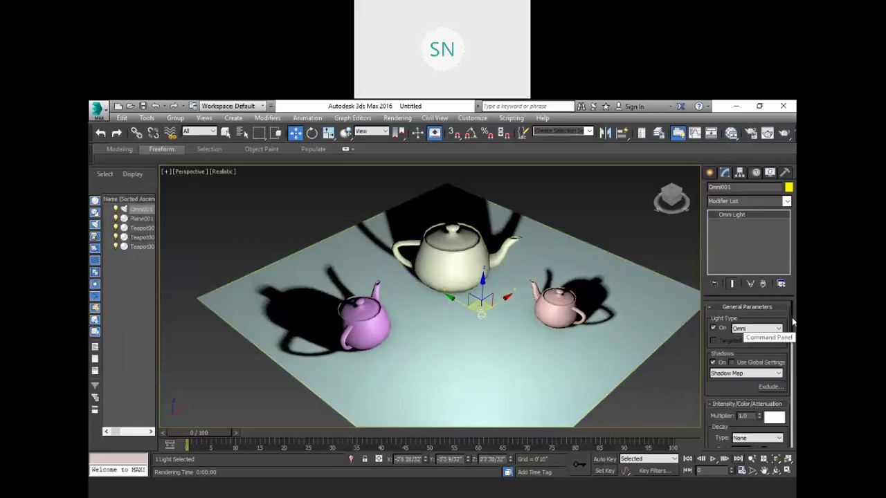
- Keep the light type as Omni and show the standard lights available for creation
left_click(757, 329)
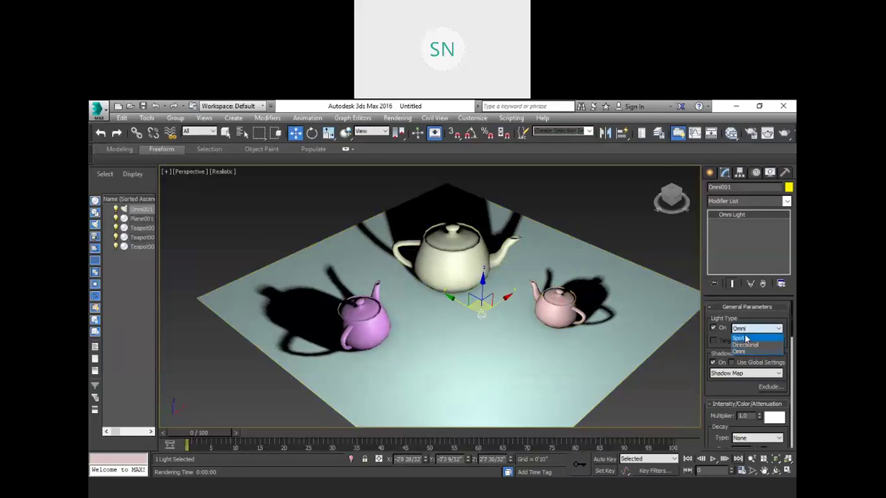
left_click(754, 351)
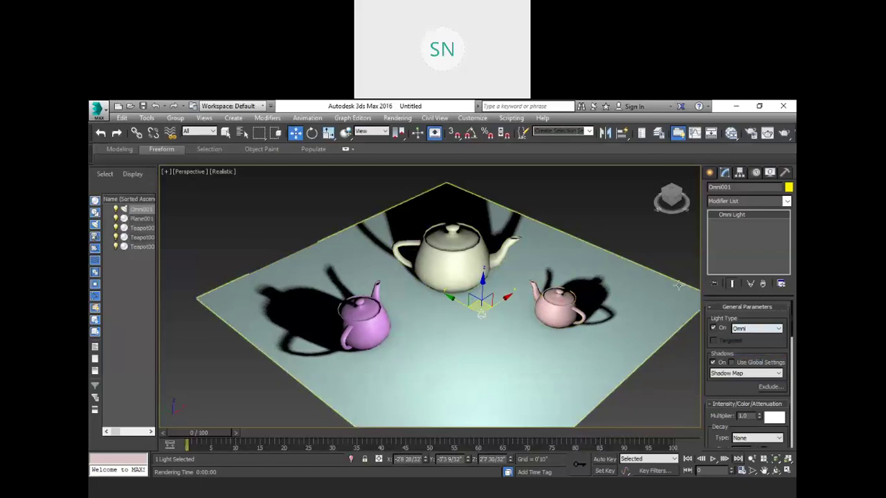
left_click(709, 173)
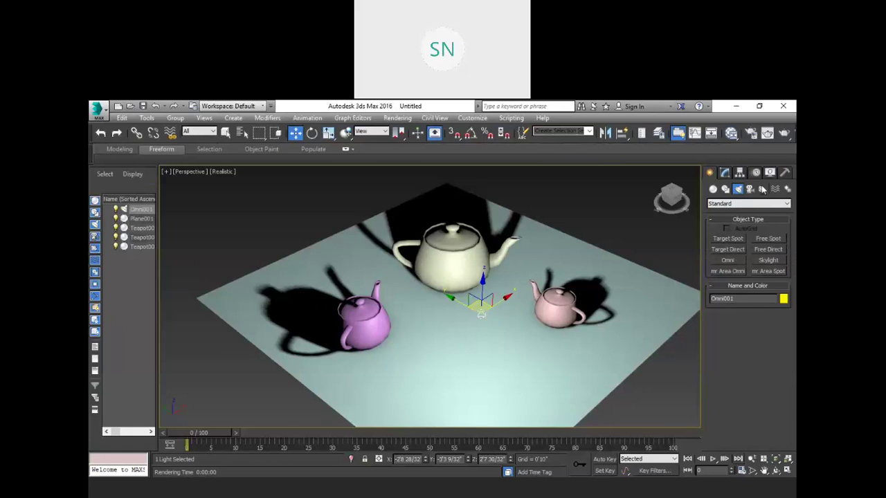
- Place a free spotlight, Fspot001, on the plane and delete the old omni light
left_click(772, 238)
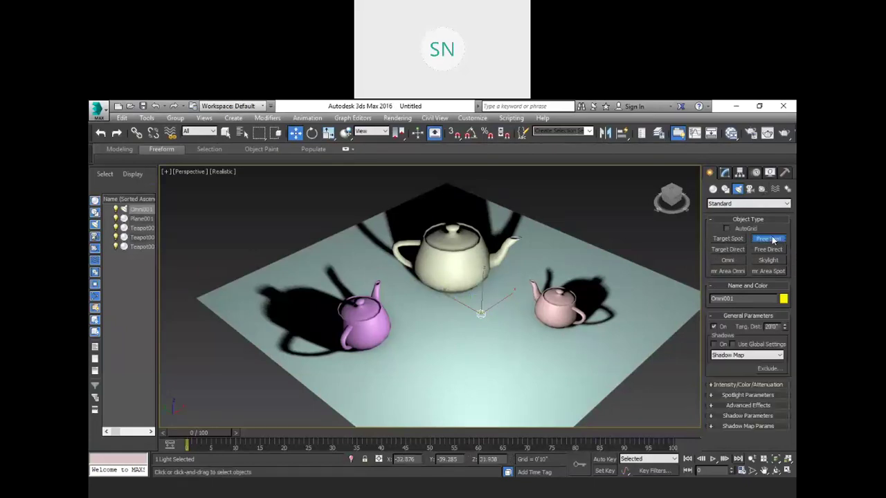
left_click(502, 381)
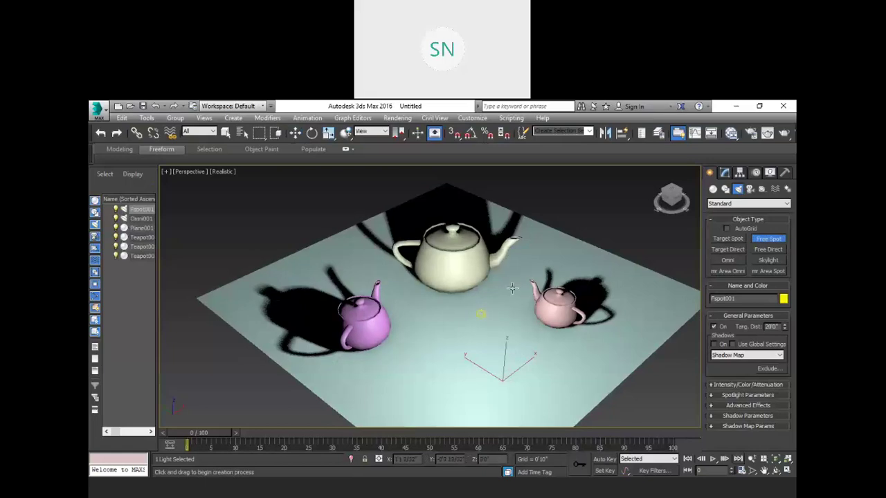
right_click(481, 309)
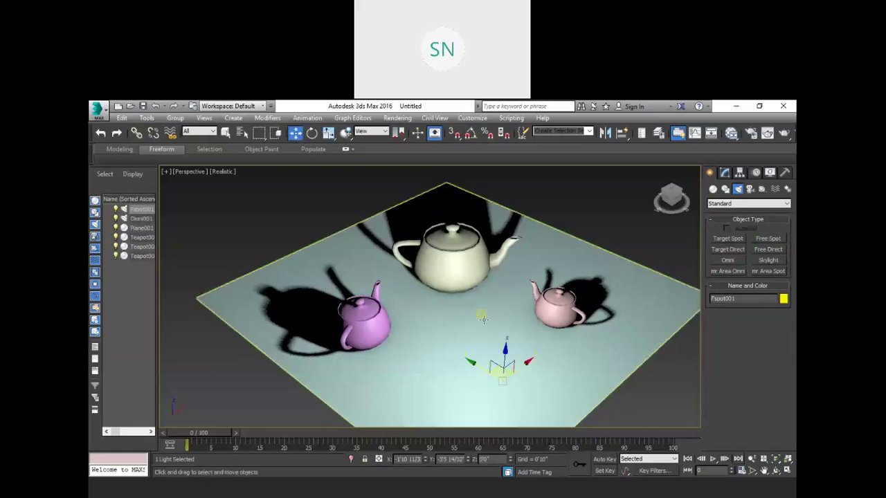
key("Delete")
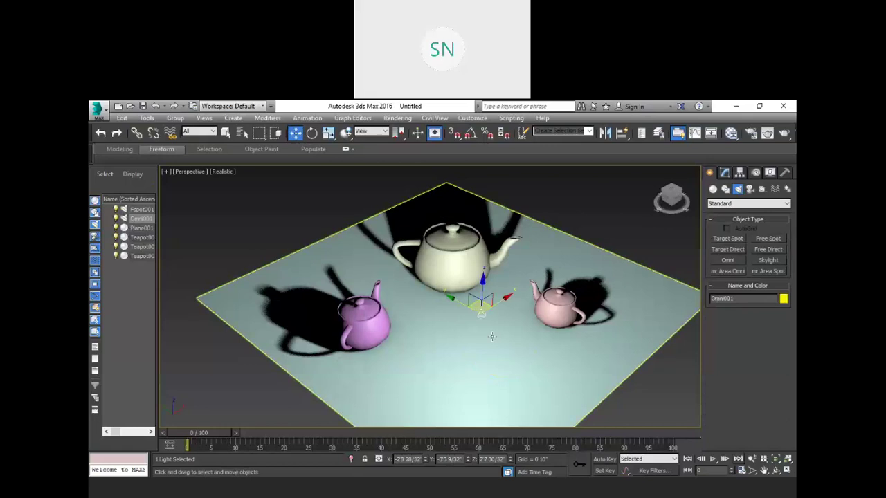
- Raise Fspot001 above the plane and rotate its beam onto the purple teapot
left_click(502, 379)
left_click_drag(503, 379, 523, 231)
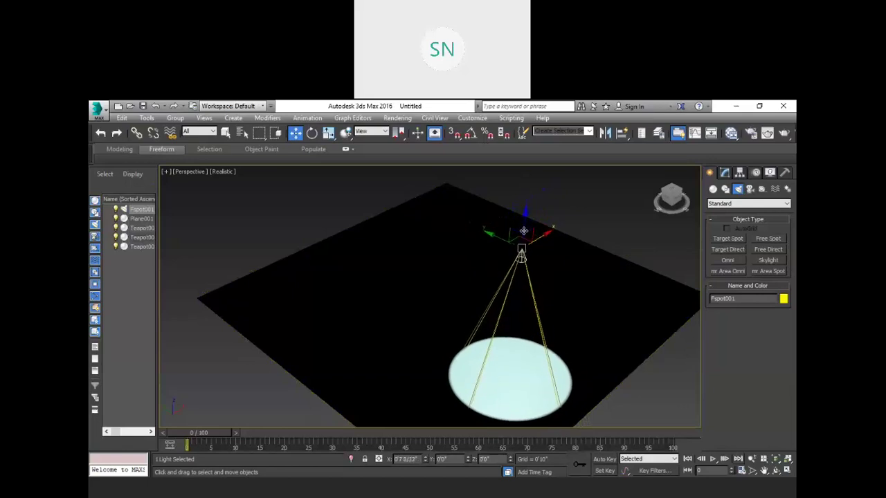
key("e")
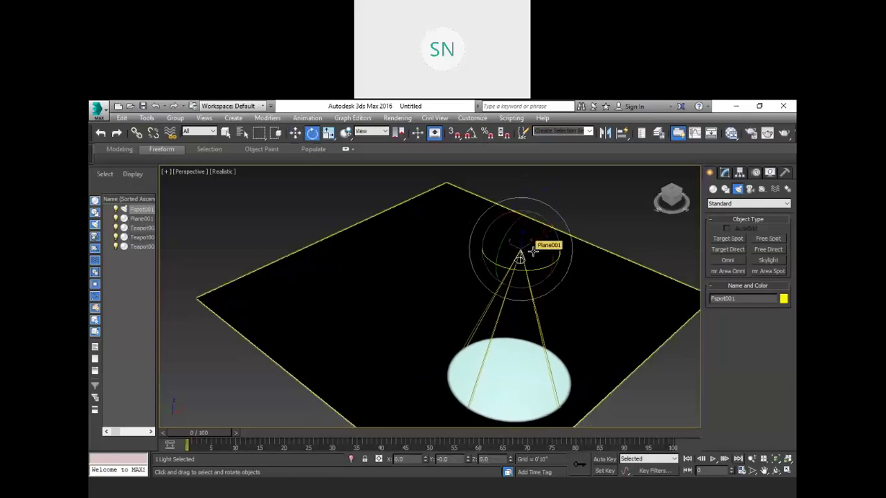
left_click_drag(546, 236, 566, 272)
left_click_drag(552, 263, 552, 299)
mouse_move(547, 236)
left_mouse_down()
mouse_move(551, 247)
mouse_move(492, 267)
mouse_move(427, 260)
mouse_move(546, 305)
mouse_move(546, 270)
mouse_move(474, 286)
mouse_move(488, 289)
mouse_move(543, 246)
left_mouse_up()
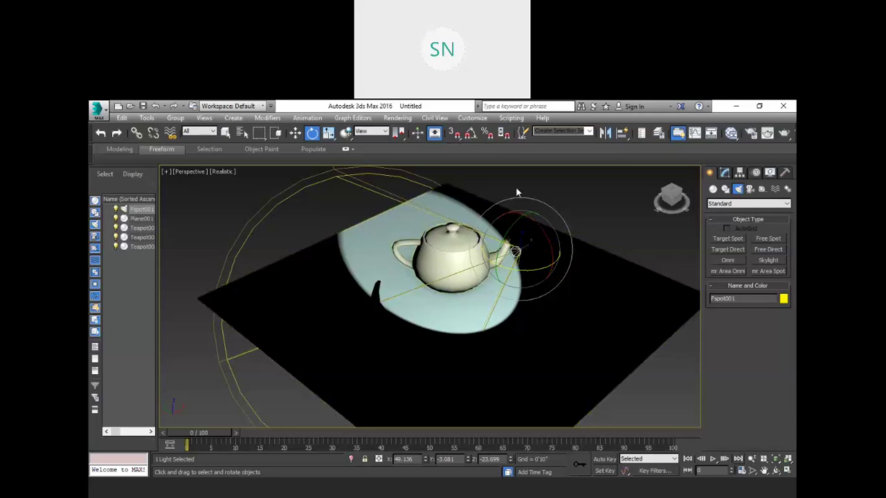
left_click_drag(539, 266, 579, 270)
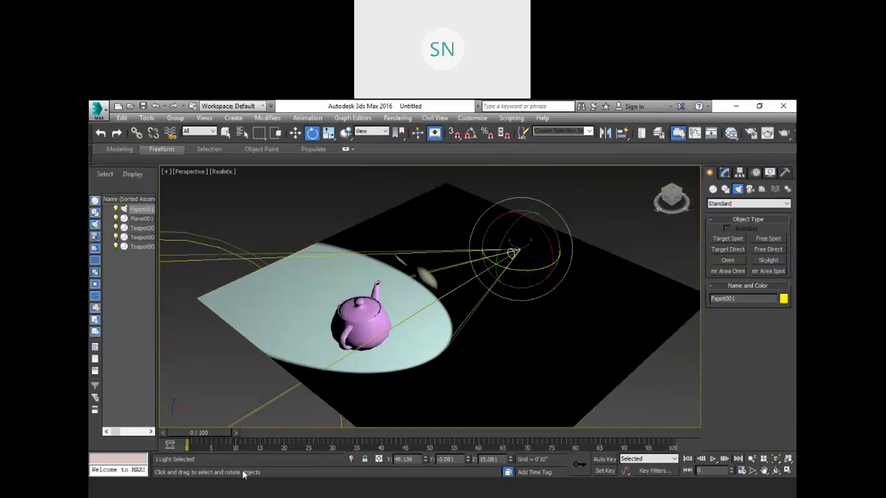
- With Auto Key on, rotate the spotlight onto the pink teapot at a later frame
left_click(603, 459)
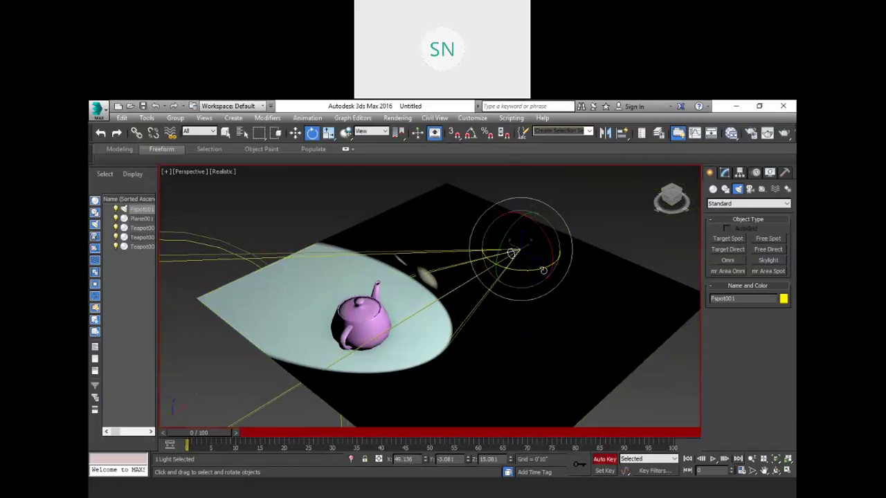
left_click_drag(225, 434, 473, 423)
key("e")
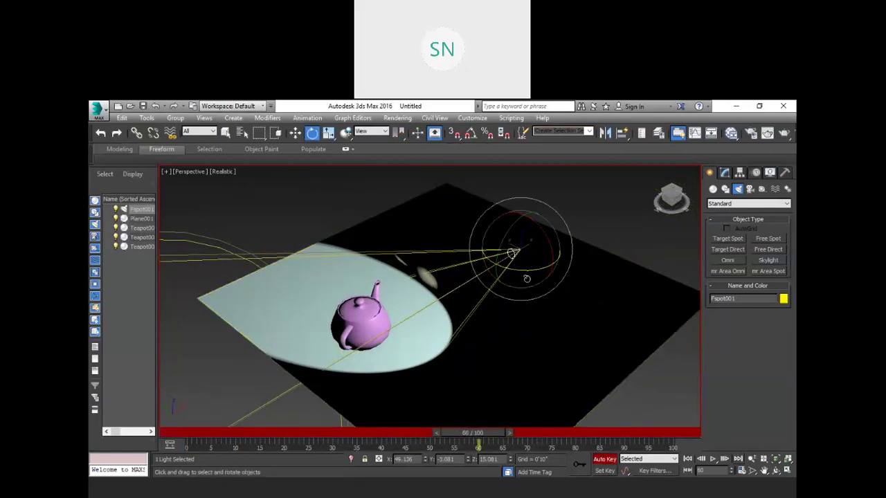
left_click_drag(530, 270, 435, 236)
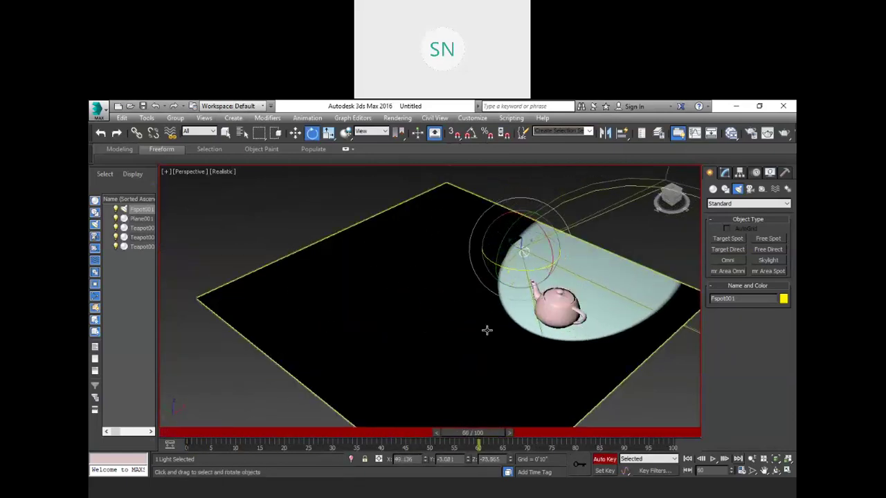
left_click(602, 460)
left_click_drag(477, 433, 210, 456)
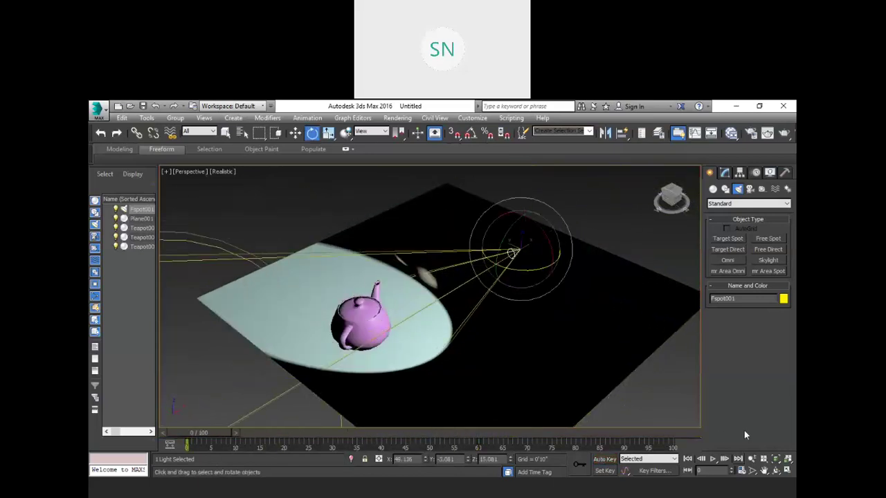
- Play back the animation, then re-aim the spotlight at the purple teapot at frame 74
left_click(711, 460)
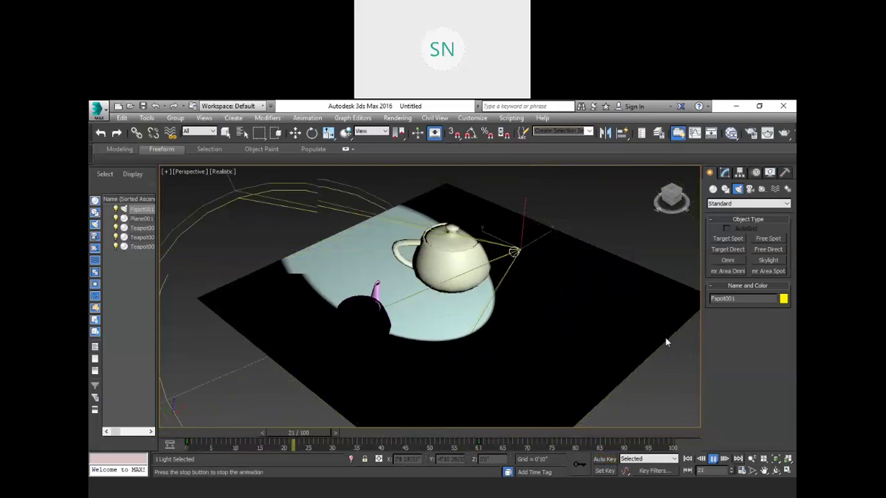
left_click(713, 459)
key("e")
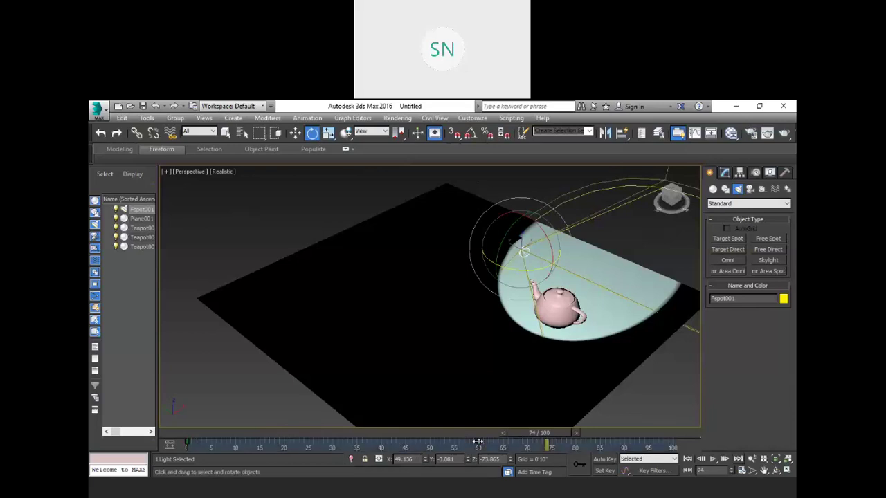
left_click_drag(477, 441, 473, 442)
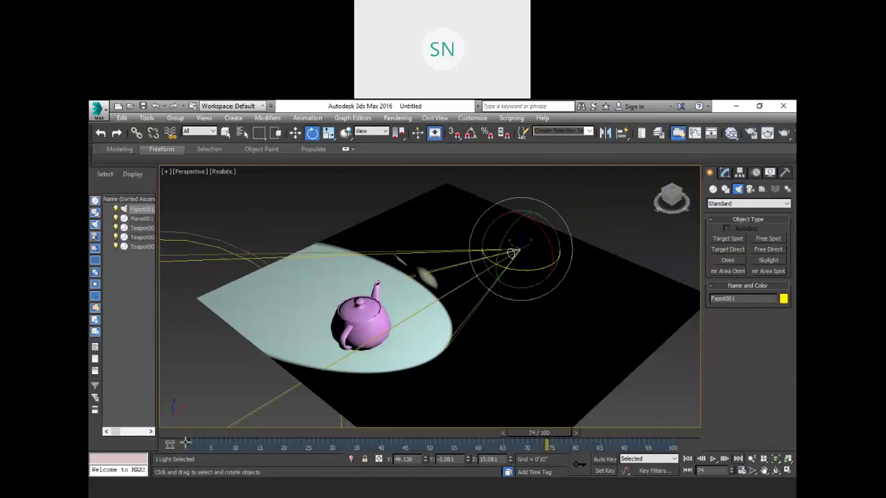
middle_click_drag(430, 327, 435, 327, "alt")
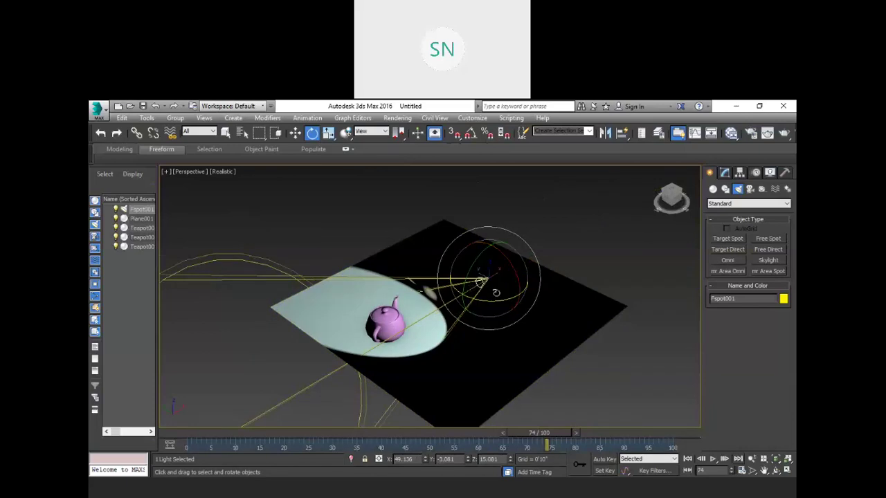
left_click_drag(503, 296, 565, 316)
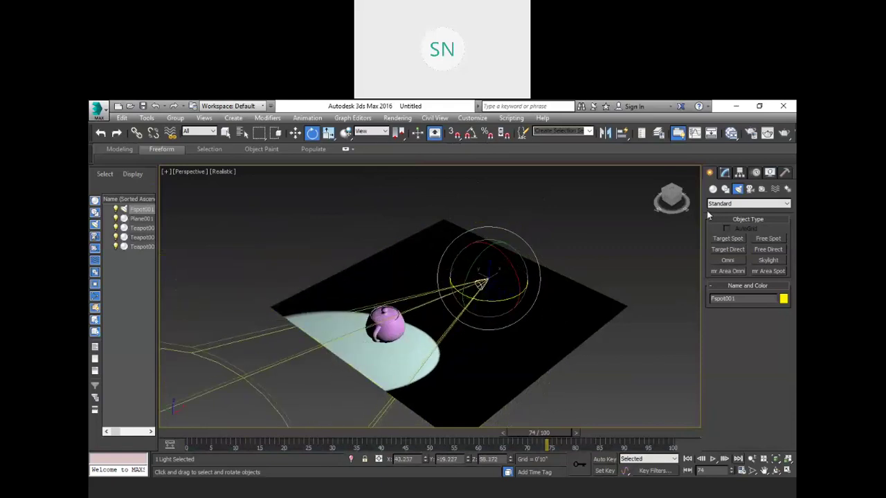
- Create target spotlight Spot001 aimed at the plane and move it up to the upper right
left_click(738, 240)
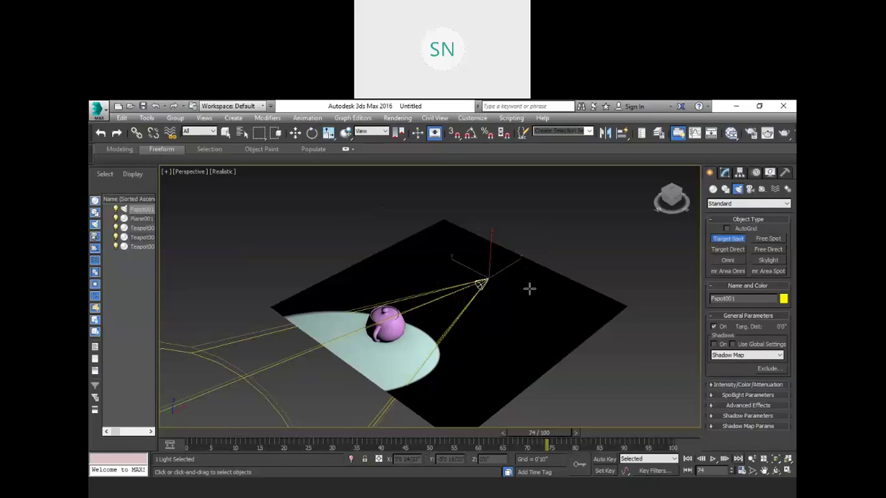
scroll(527, 289, "down", 2)
left_click_drag(610, 331, 516, 282)
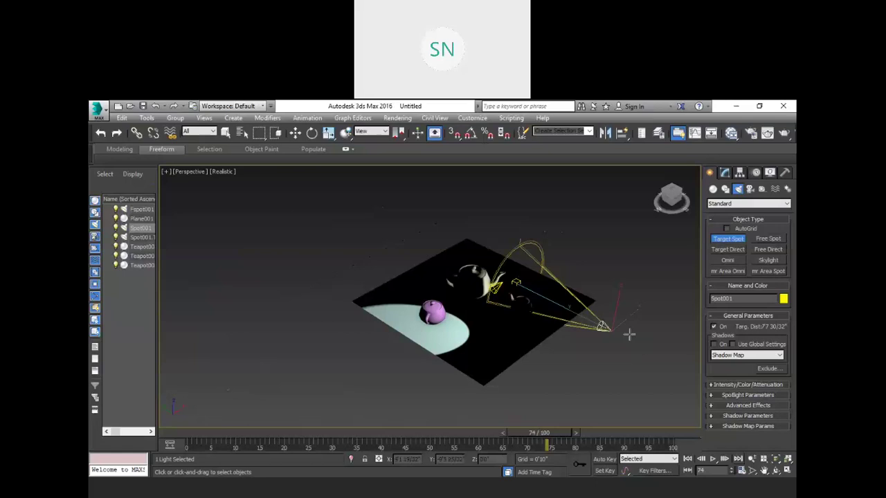
key("w")
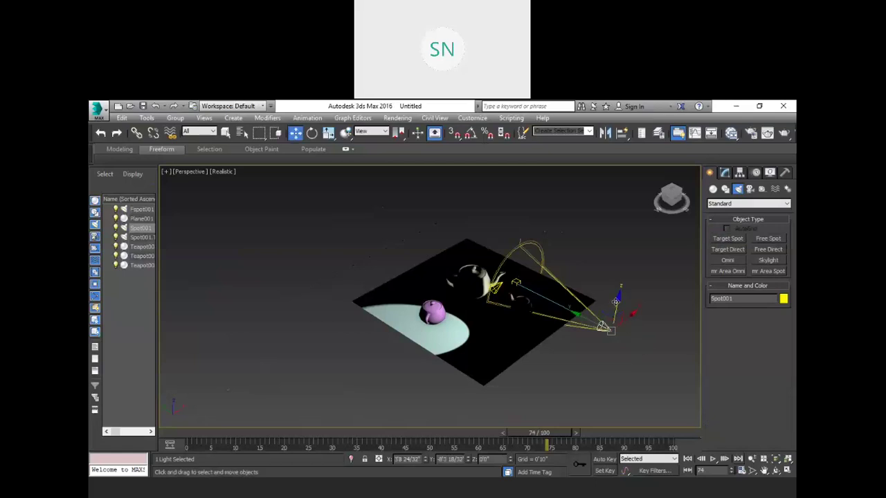
left_click_drag(618, 299, 614, 185)
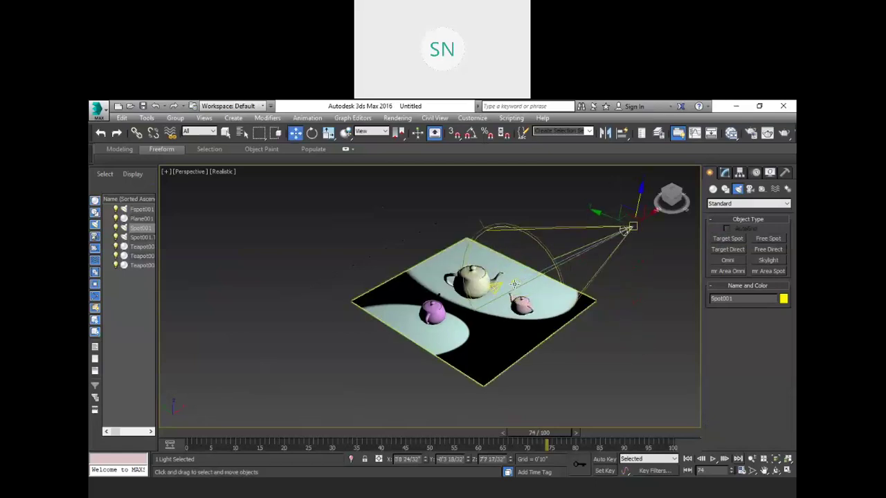
left_click_drag(626, 229, 630, 271)
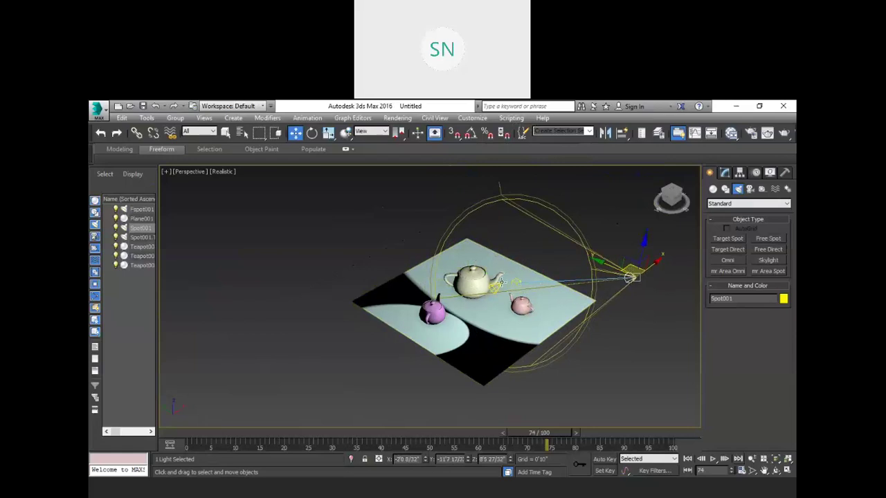
right_click(628, 279)
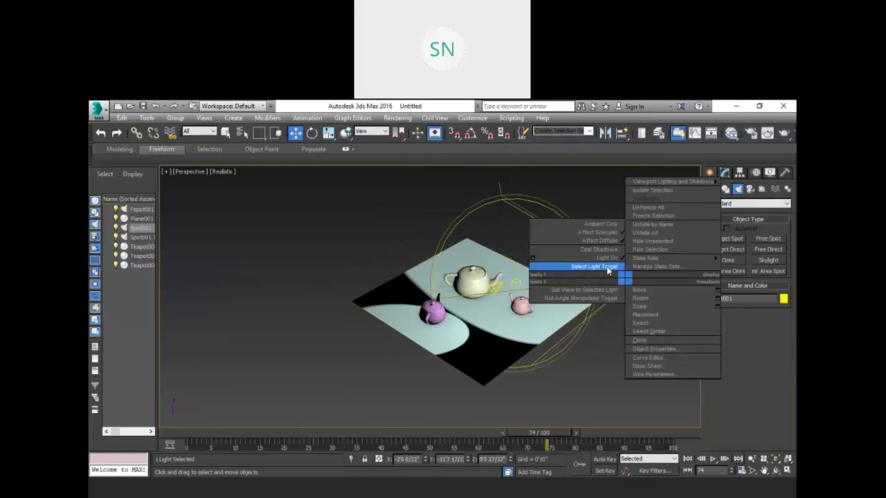
- Nudge Spot001's target, then untick Targeted on Spot001 and delete it
left_click(608, 271)
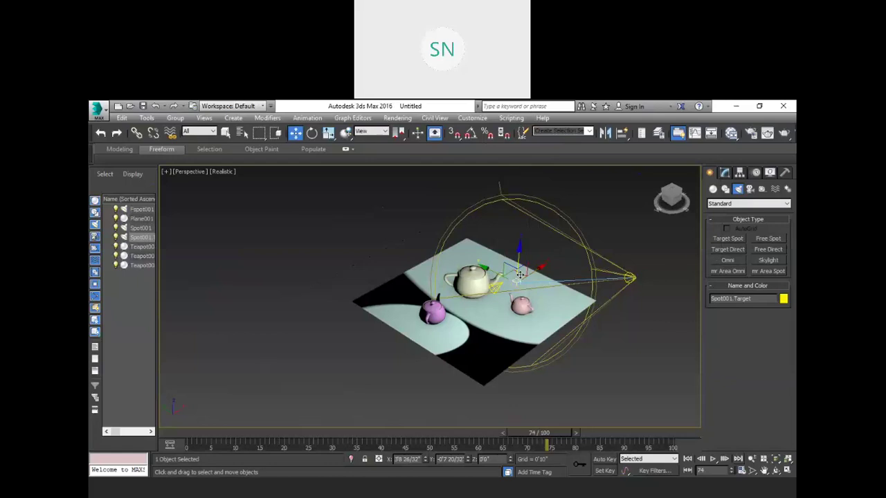
left_click_drag(512, 274, 530, 280)
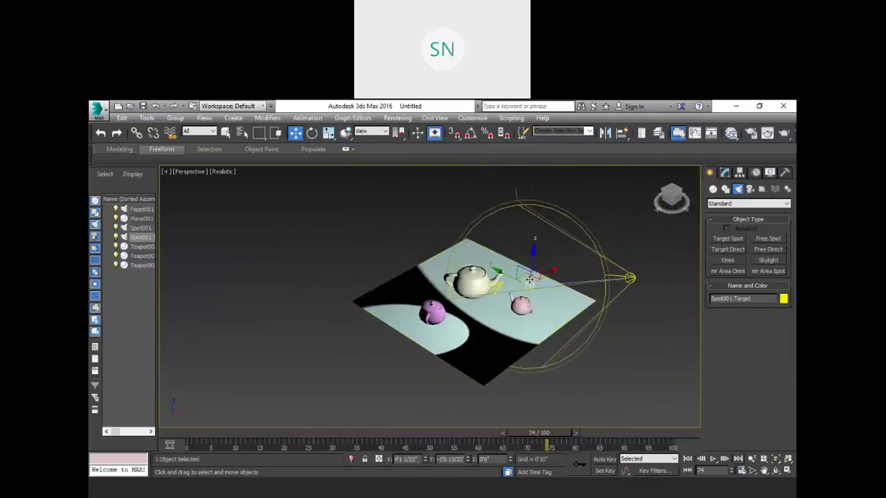
left_click(630, 277)
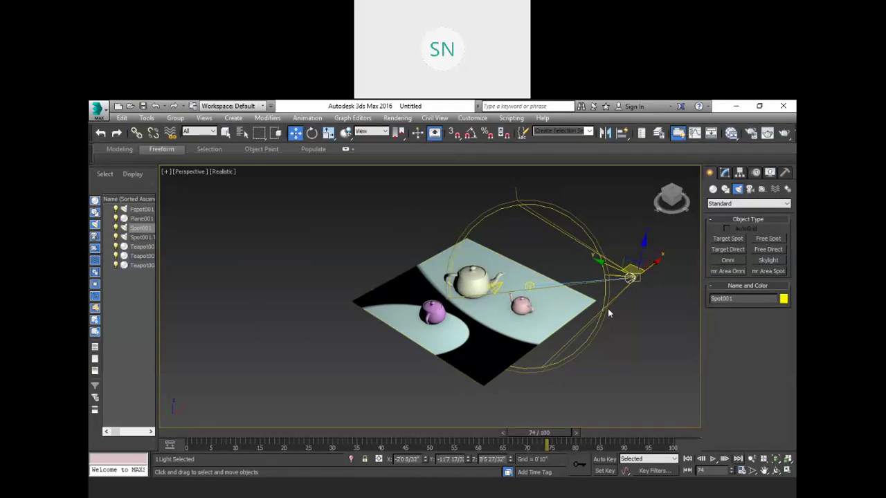
left_click(724, 172)
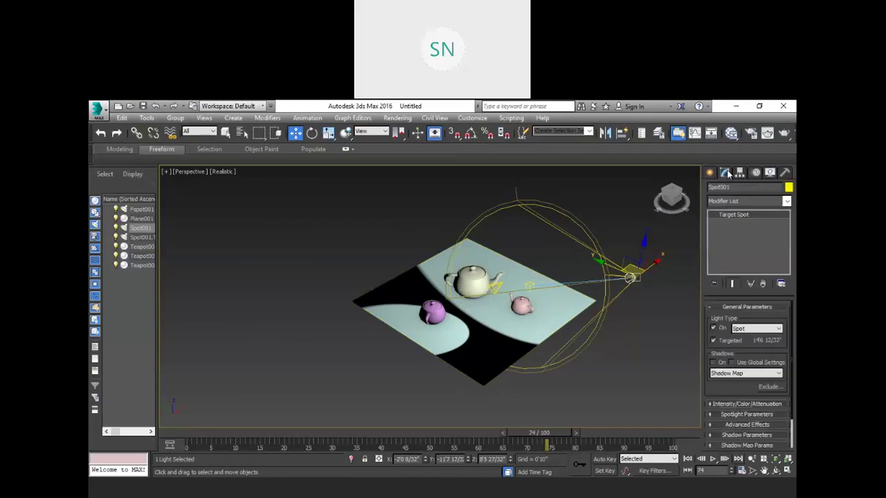
left_click(713, 339)
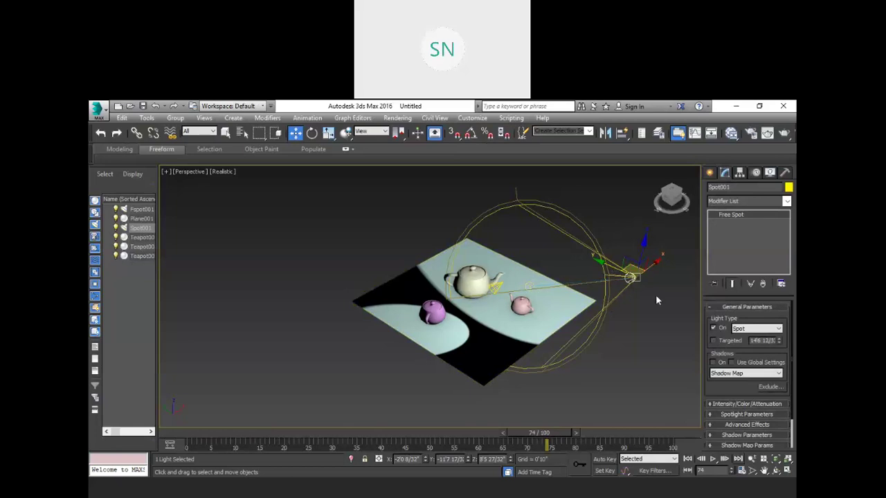
key("Delete")
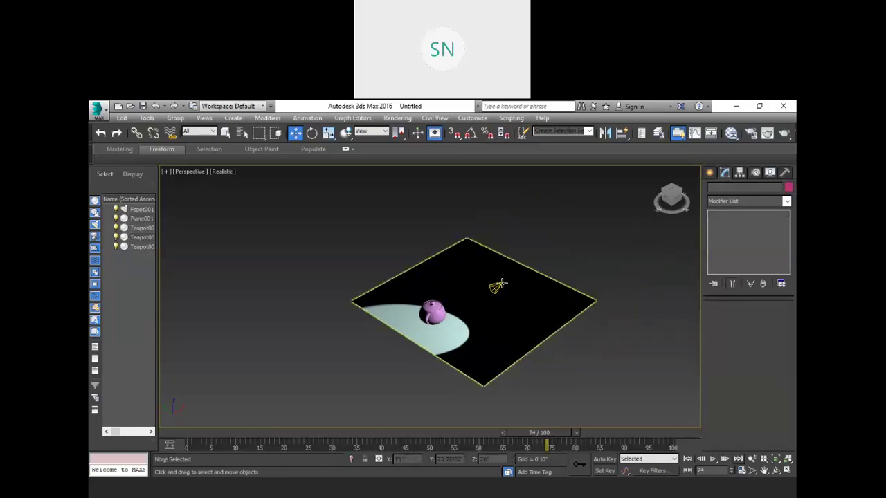
- Make Fspot001 targeted and move its target onto the plane at the teapot
left_click(497, 285)
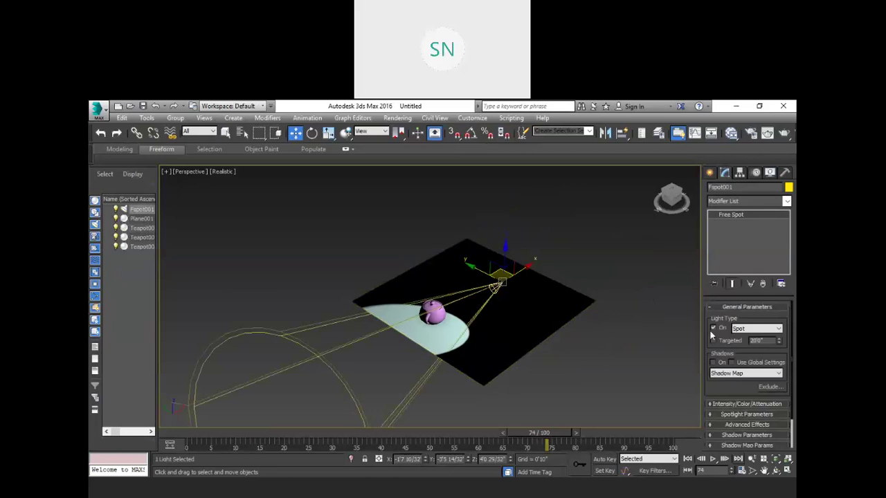
left_click(714, 338)
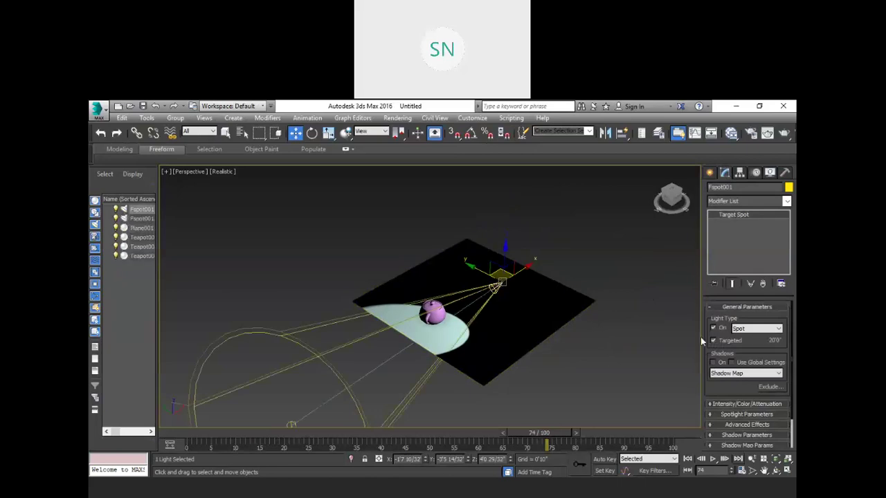
left_click(291, 425)
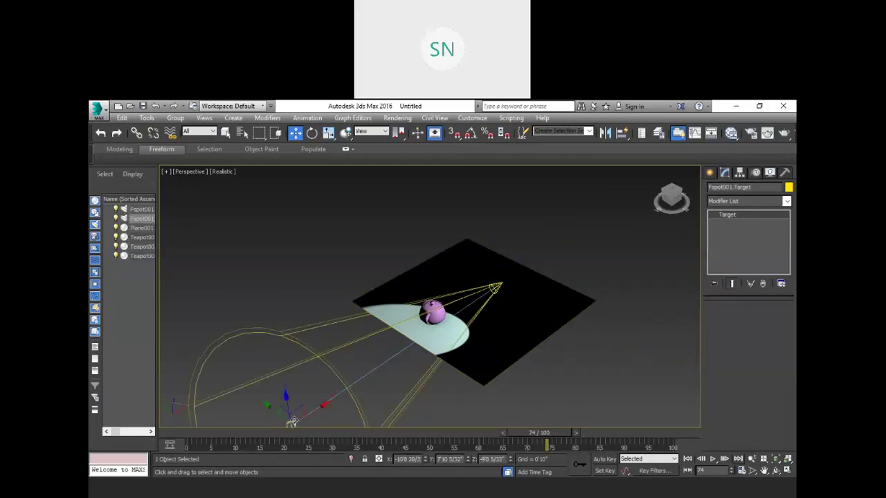
left_click(344, 347)
left_click(291, 425)
left_click_drag(317, 411, 428, 253)
- Move Teapot002 up-left into the spotlight's lit area
left_click(476, 281)
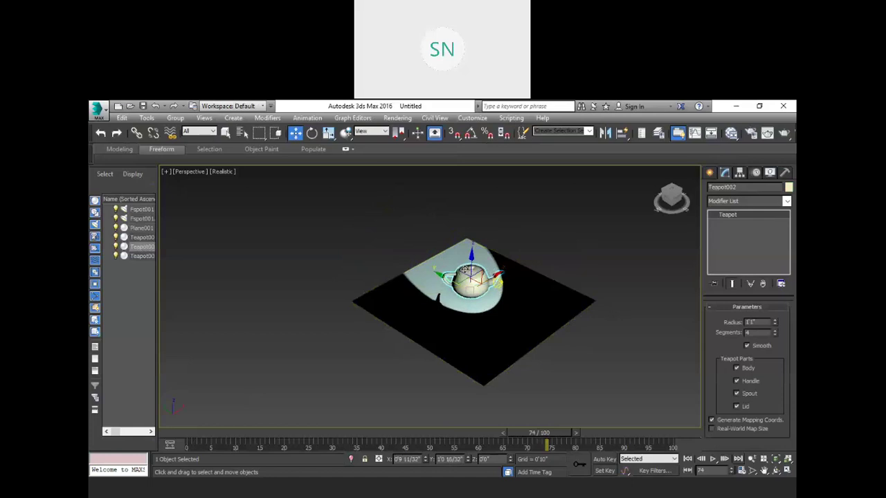
left_click_drag(466, 270, 460, 265)
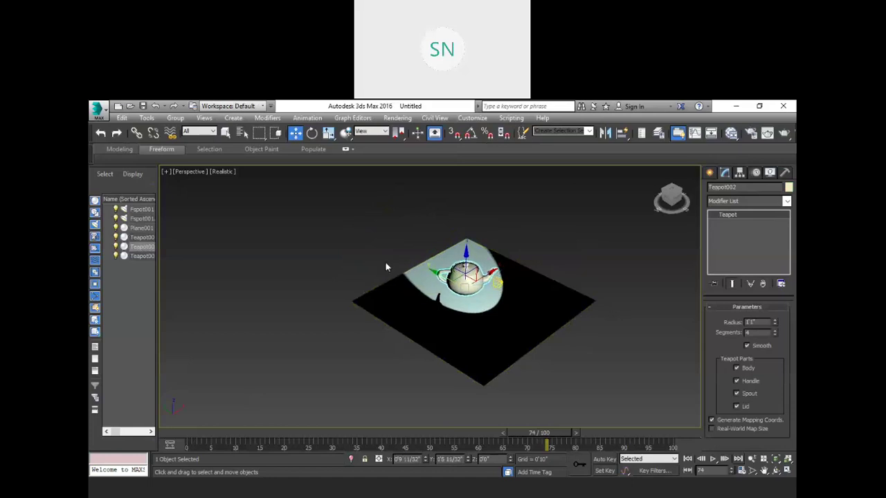
right_click(500, 285)
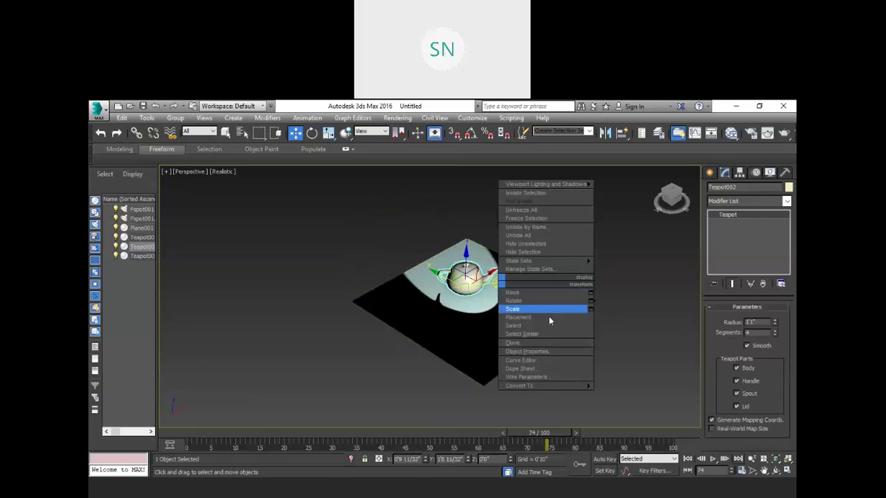
left_click(646, 313)
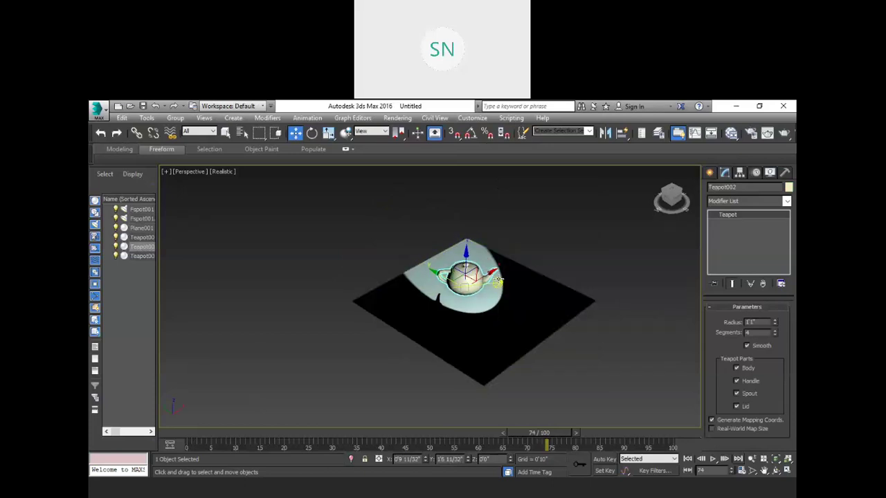
- Rotate Fspot001, untick Targeted to make it free, and swing its beam onto the pink teapot
left_click(501, 283)
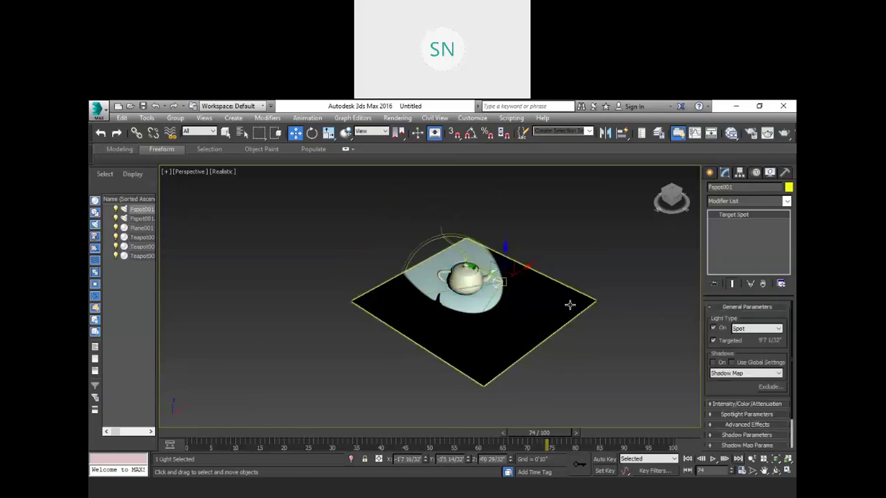
key("e")
left_click_drag(517, 306, 497, 309)
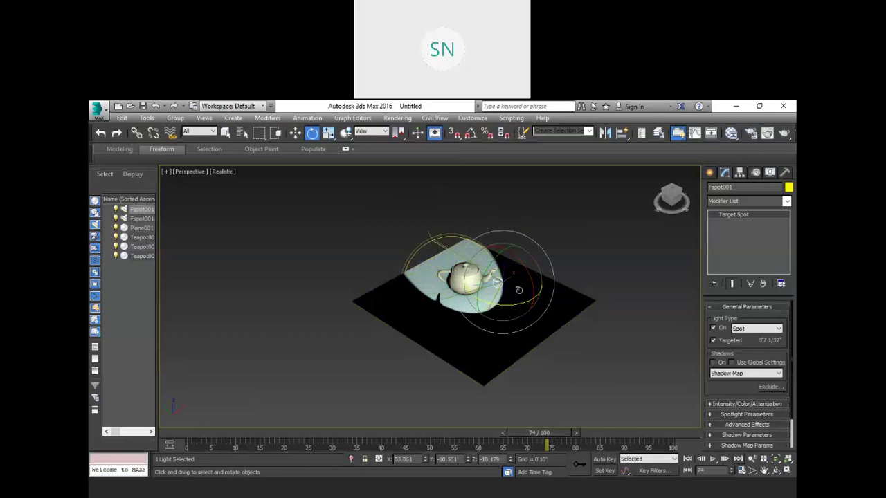
mouse_move(525, 274)
left_mouse_down()
mouse_move(510, 249)
mouse_move(482, 289)
mouse_move(519, 261)
left_mouse_up()
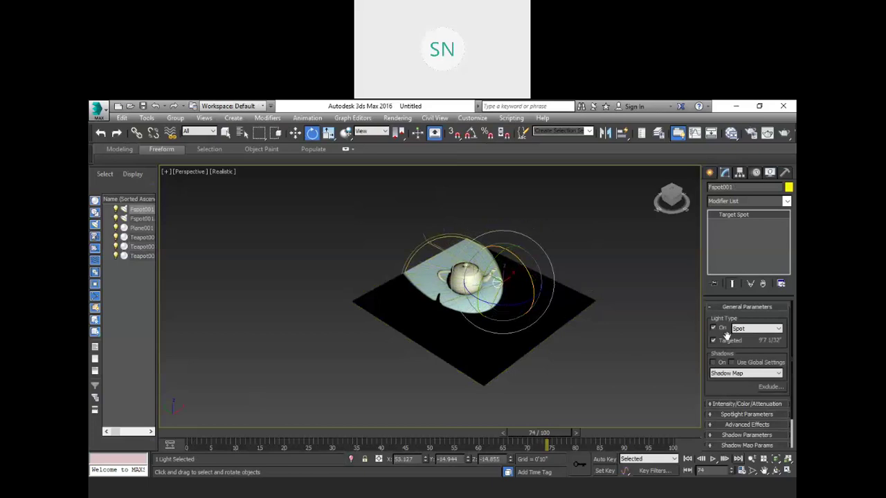
left_click(712, 341)
left_click_drag(506, 305, 558, 311)
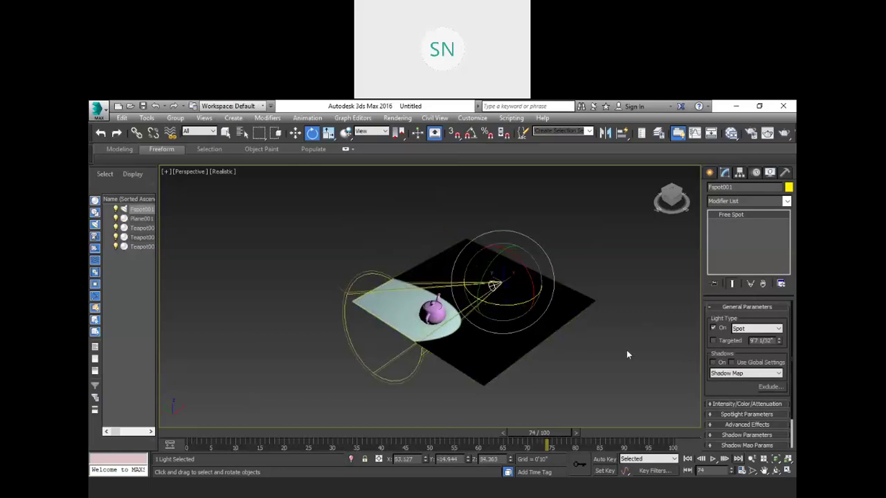
- Tilt Fspot001 and move it to the plane's upper right so it lights both teapots
left_click(640, 281)
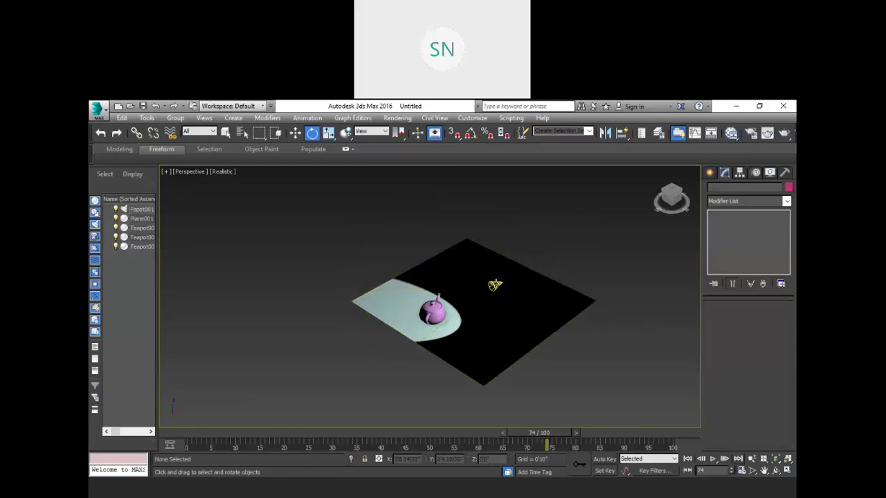
left_click(493, 286)
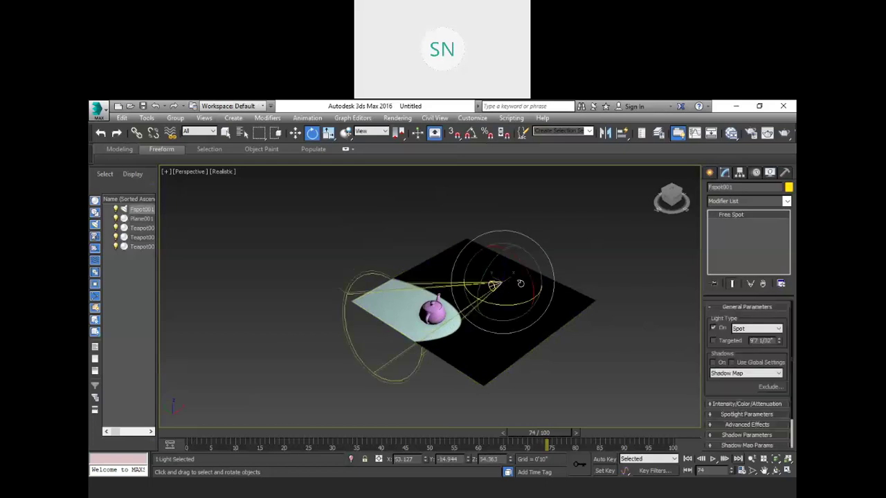
mouse_move(518, 305)
left_mouse_down()
mouse_move(539, 299)
mouse_move(504, 302)
left_mouse_up()
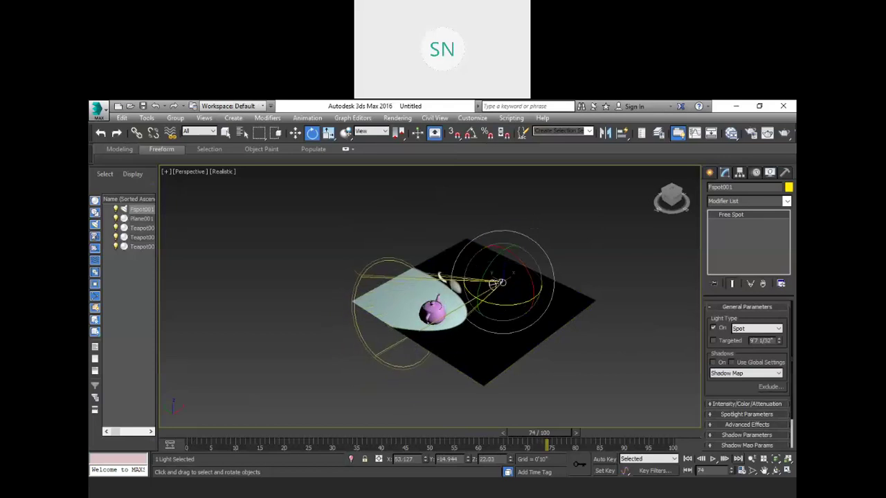
key("w")
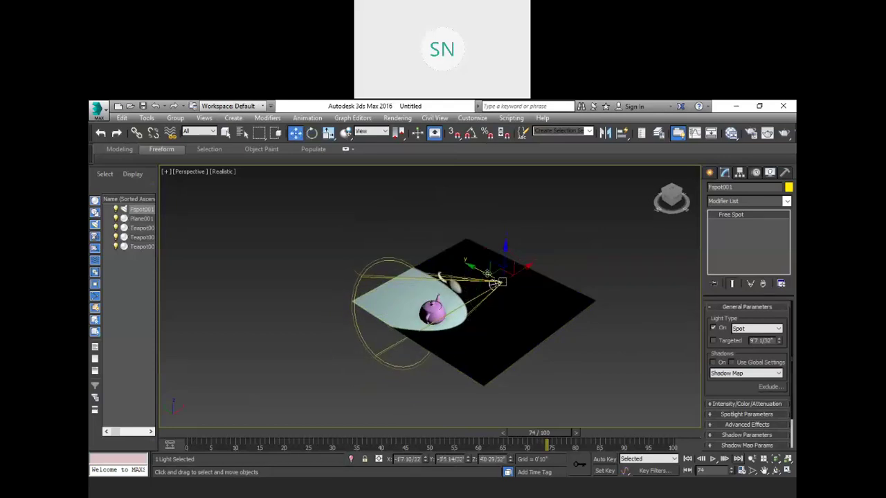
left_click_drag(486, 274, 630, 261)
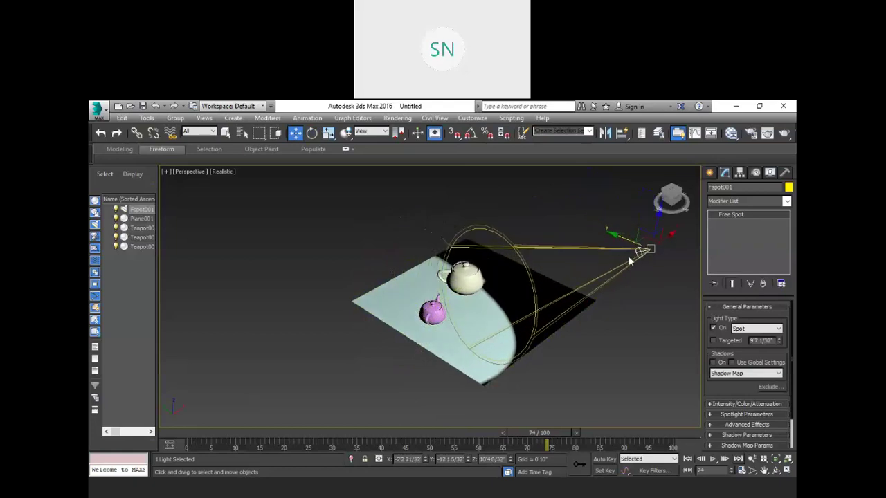
left_click(655, 302)
scroll(655, 302, "down", 5)
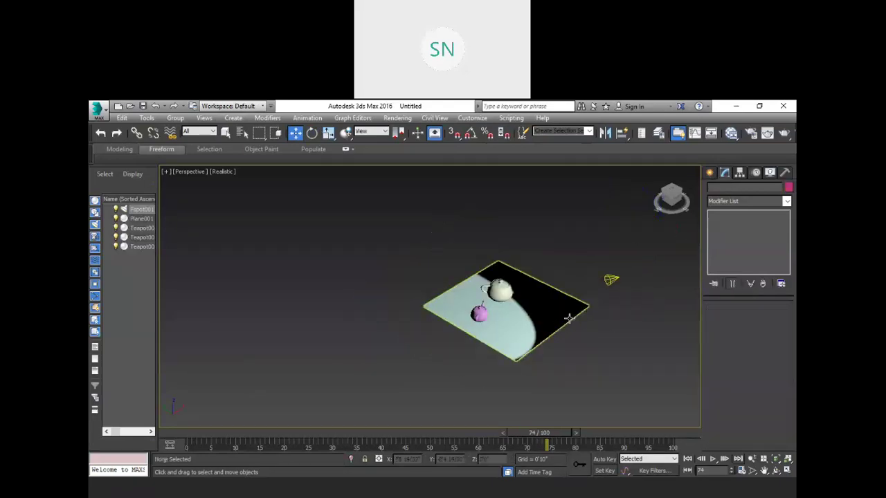
scroll(582, 302, "up", 5)
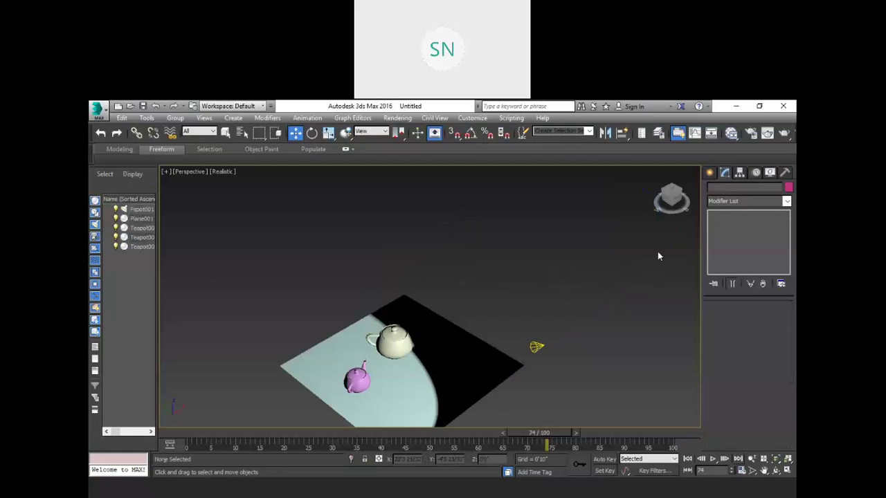
- Create free direct light FDirect001 and move it above the plane over the teapots
left_click(710, 174)
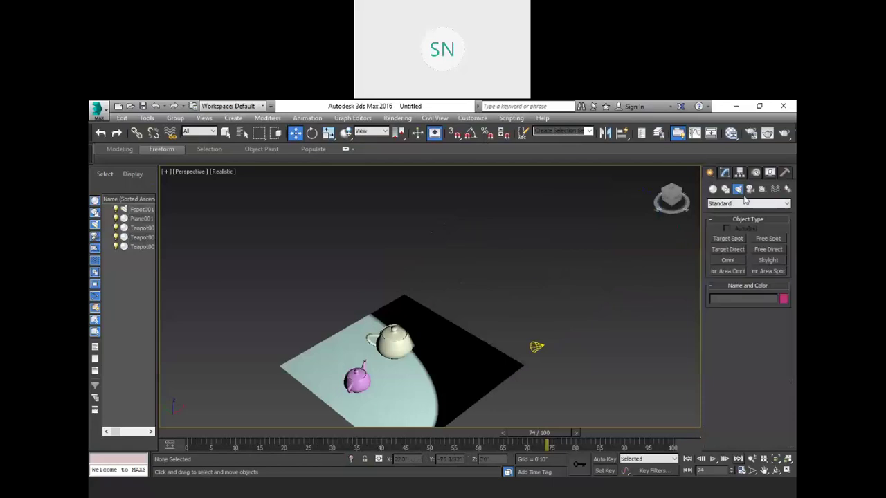
left_click(772, 251)
scroll(638, 256, "down", 2)
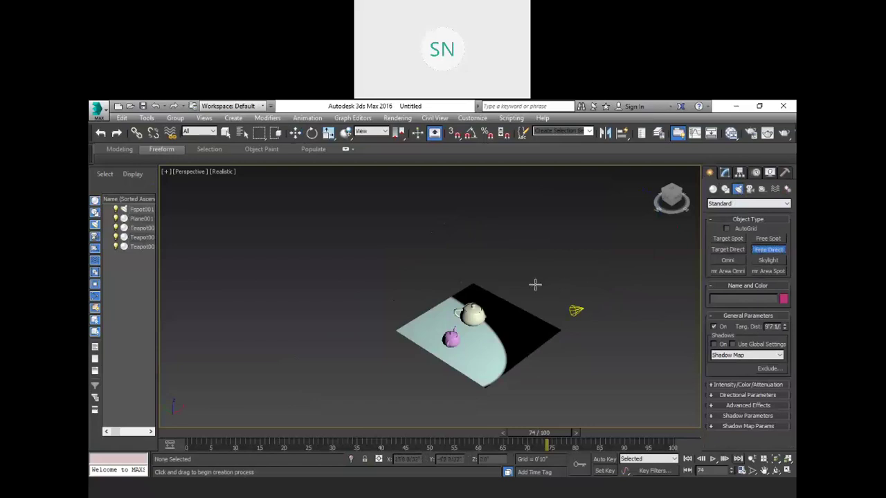
mouse_move(532, 271)
left_mouse_down()
mouse_move(567, 283)
mouse_move(544, 273)
mouse_move(518, 276)
mouse_move(542, 263)
left_mouse_up()
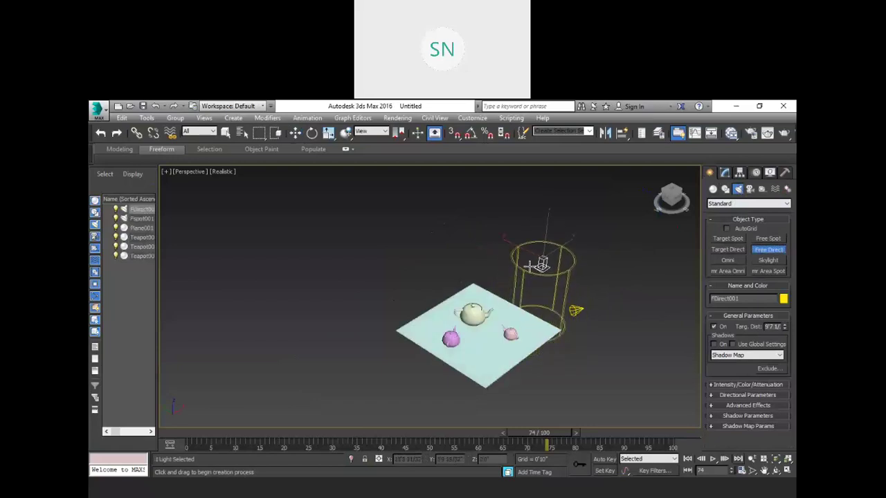
right_click(605, 254)
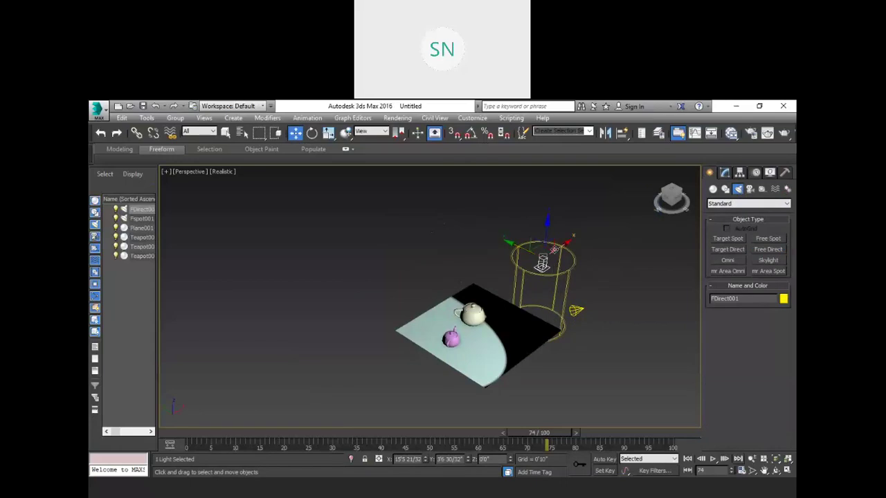
left_click_drag(542, 263, 495, 205)
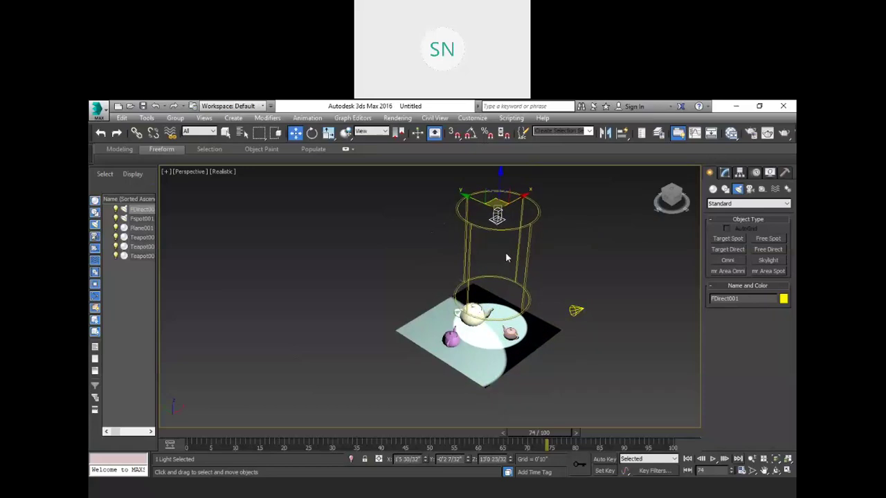
left_click(575, 309)
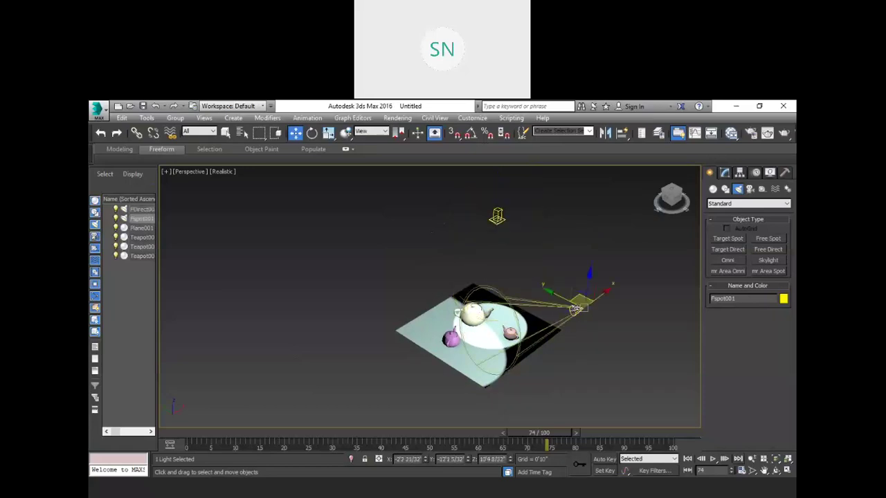
scroll(526, 291, "up", 3)
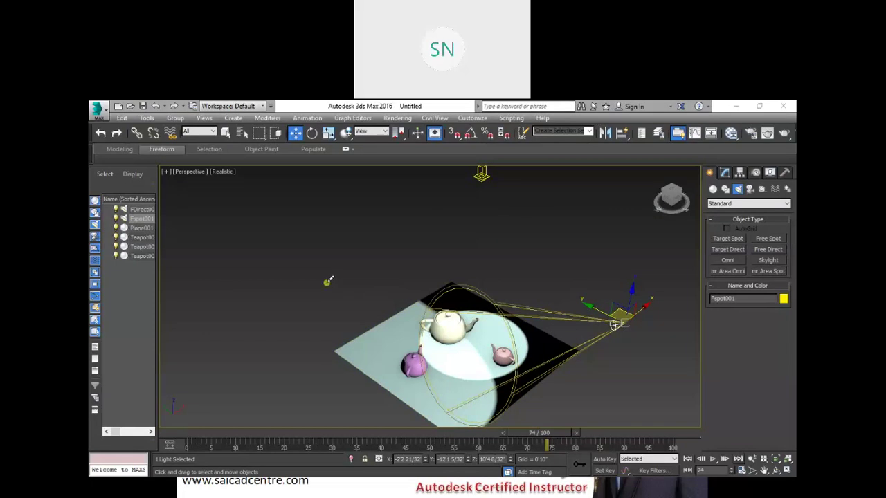
left_click_drag(328, 282, 476, 220)
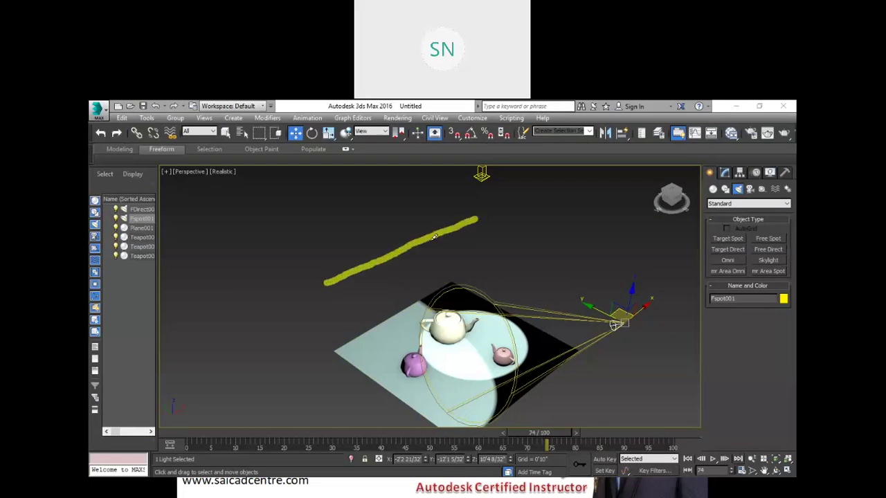
mouse_move(328, 283)
left_mouse_down()
mouse_move(404, 296)
mouse_move(490, 326)
left_mouse_up()
mouse_move(356, 279)
left_mouse_down()
mouse_move(403, 274)
mouse_move(475, 238)
left_mouse_up()
left_click(405, 289)
left_click_drag(405, 289, 480, 310)
mouse_move(435, 284)
left_mouse_down()
mouse_move(474, 253)
mouse_move(469, 282)
mouse_move(478, 290)
left_mouse_up()
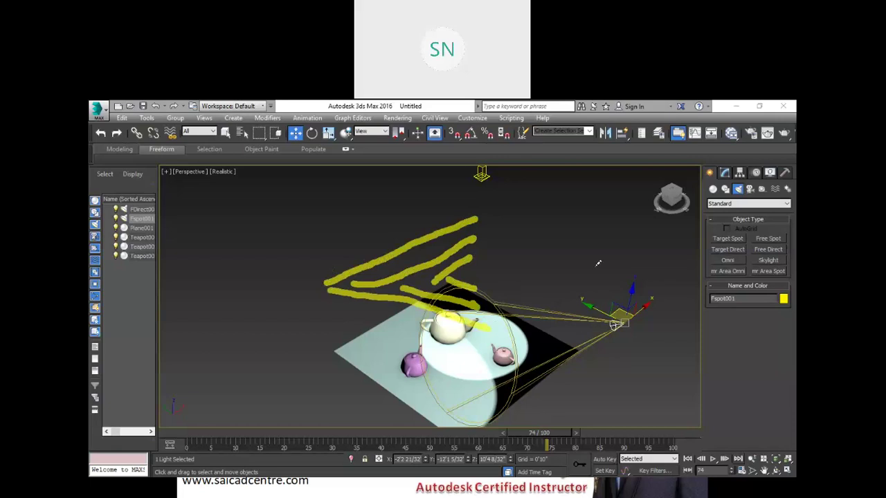
left_click_drag(548, 210, 642, 218)
left_click_drag(551, 227, 650, 242)
left_click_drag(551, 251, 654, 262)
left_click_drag(554, 269, 654, 278)
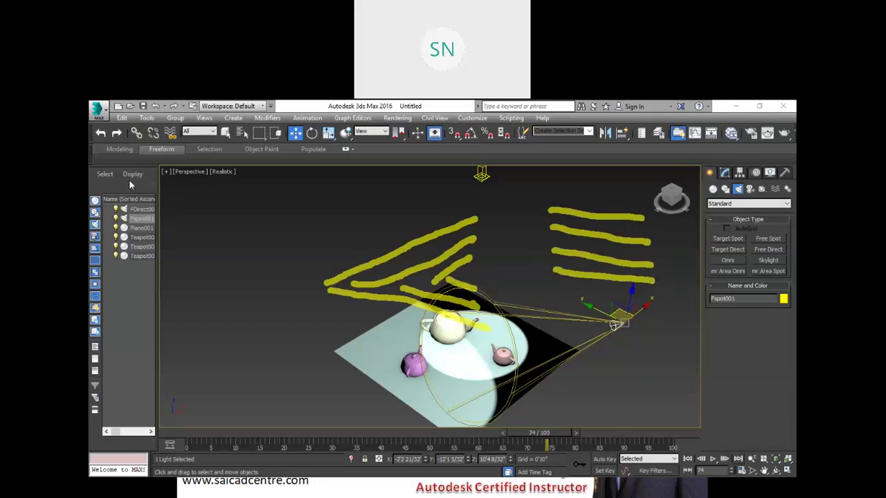
key("Escape")
scroll(392, 316, "down", 4)
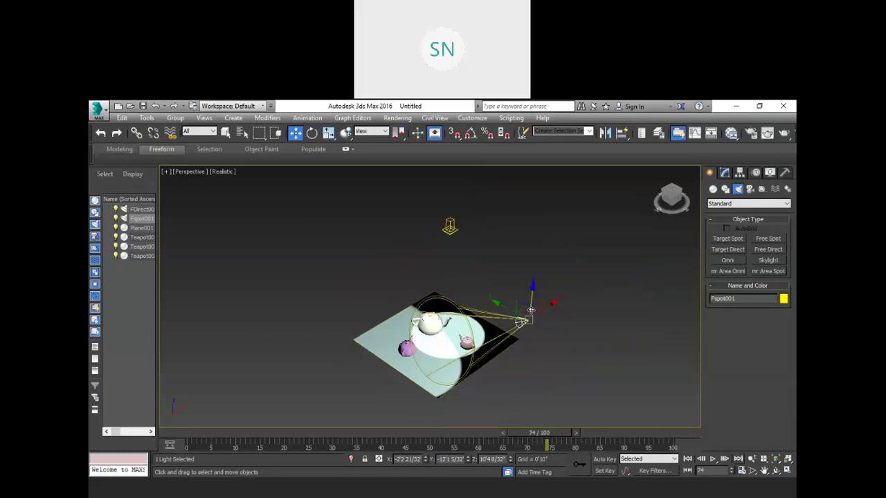
- Move the spotlight farther out and shift the directional light right and higher
mouse_move(526, 311)
left_mouse_down()
mouse_move(626, 316)
mouse_move(473, 310)
mouse_move(555, 286)
mouse_move(509, 308)
left_mouse_up()
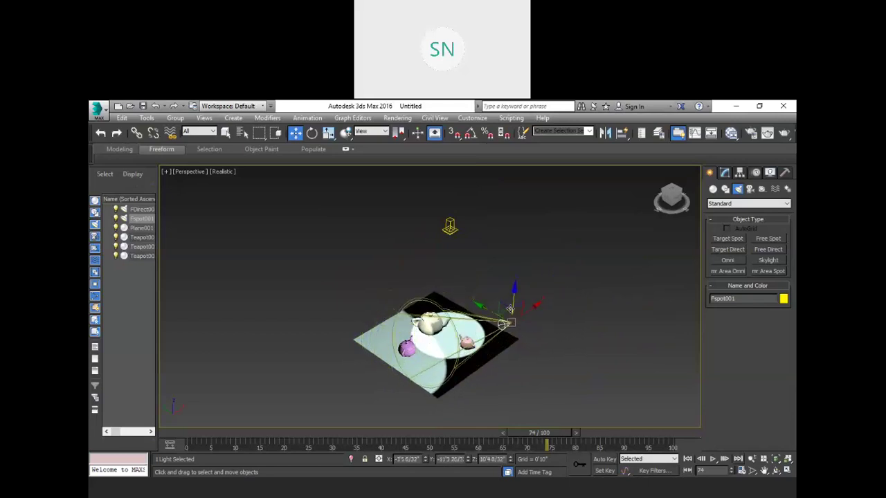
left_click(451, 224)
left_click(449, 222)
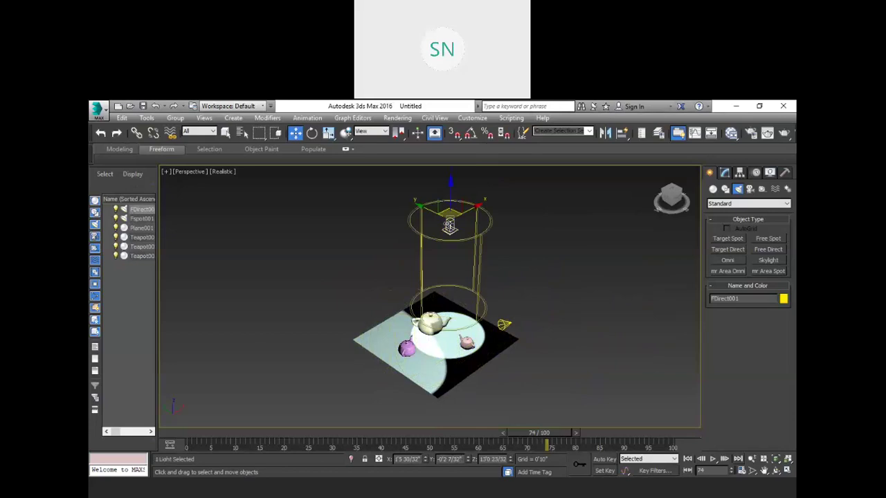
left_click_drag(448, 213, 463, 215)
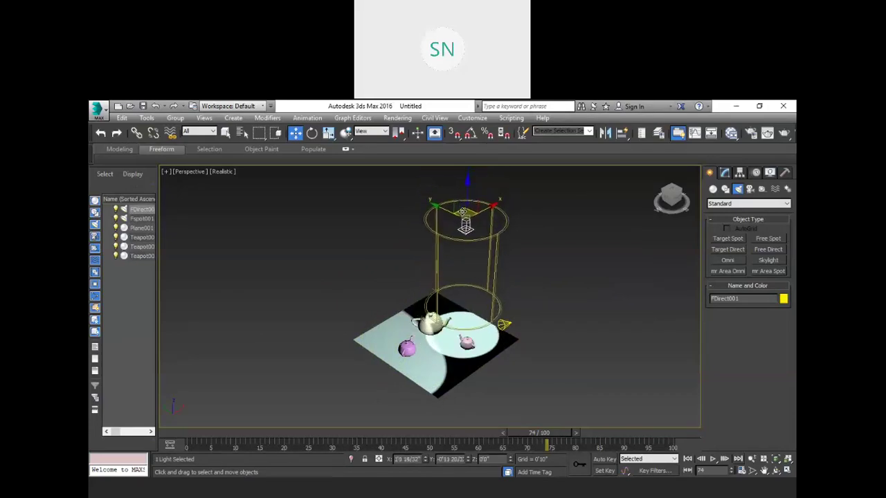
mouse_move(467, 183)
left_mouse_down()
mouse_move(467, 292)
mouse_move(473, 149)
mouse_move(473, 219)
mouse_move(475, 184)
left_mouse_up()
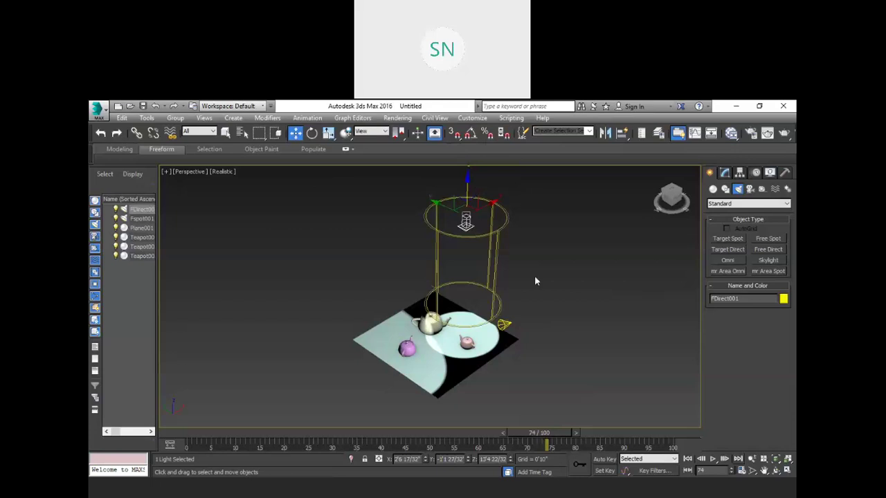
- Bring the spotlight back over the teapots and switch FDirect001 off
left_click(504, 324)
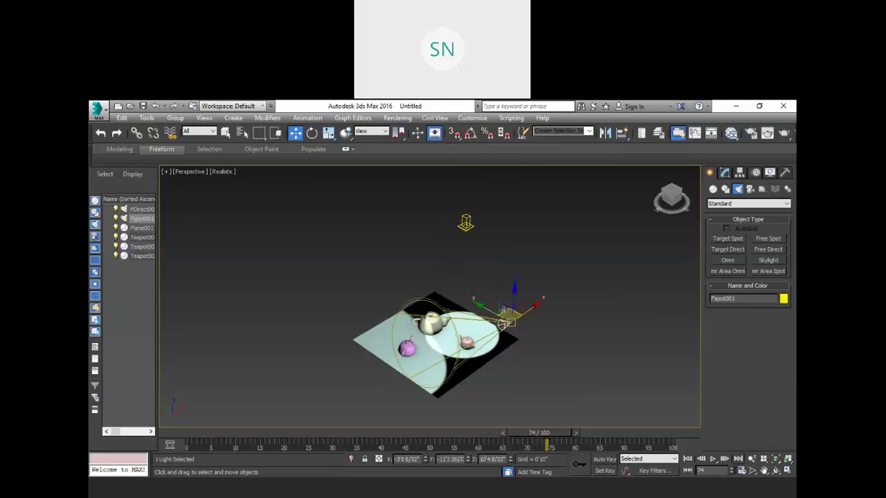
left_click_drag(506, 312, 624, 289)
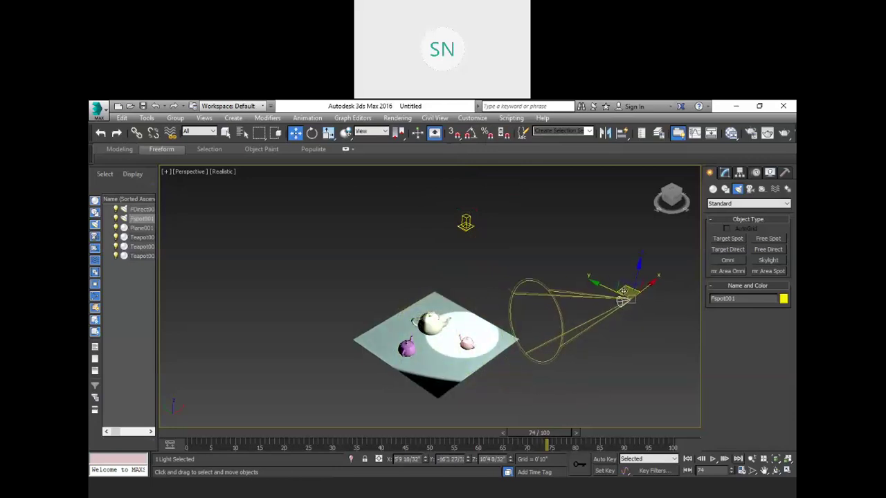
left_click_drag(621, 289, 537, 293)
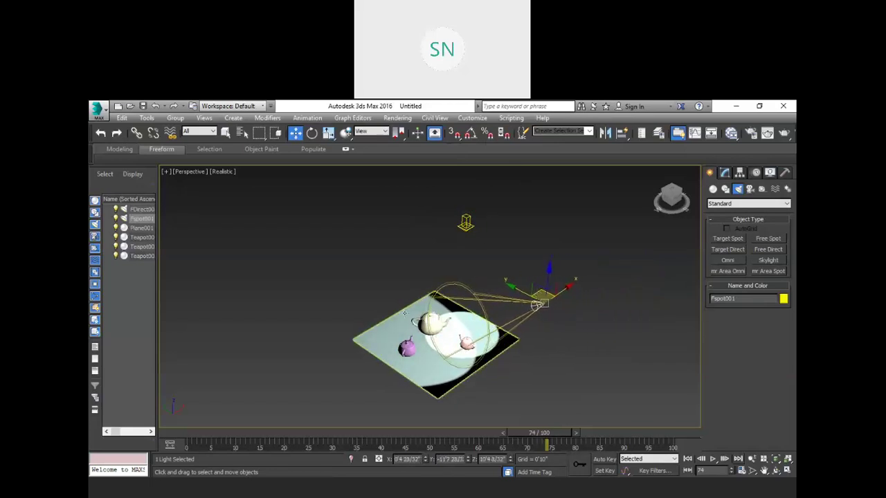
scroll(457, 304, "up", 2)
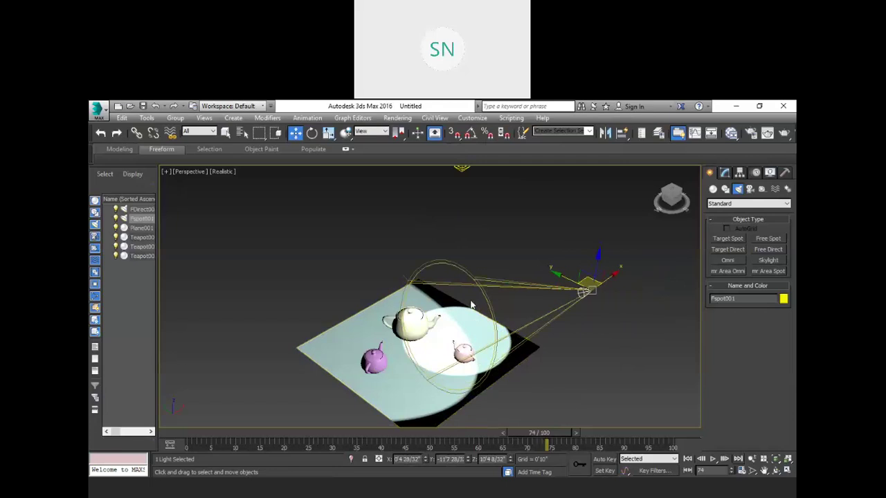
scroll(471, 305, "down", 2)
left_click(464, 212)
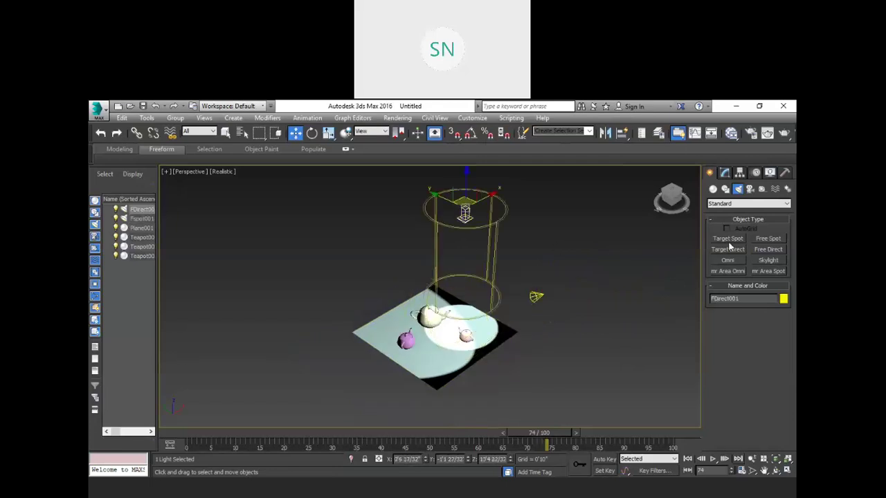
left_click(724, 173)
left_click(713, 328)
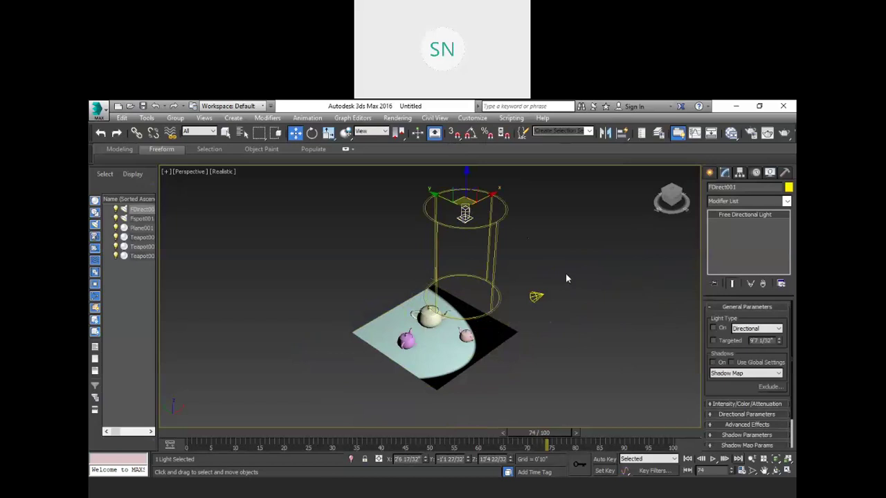
- Select Fspot001 and enable Near Attenuation Use in its Intensity/Color/Attenuation rollout
left_click(535, 297)
scroll(535, 298, "up", 6)
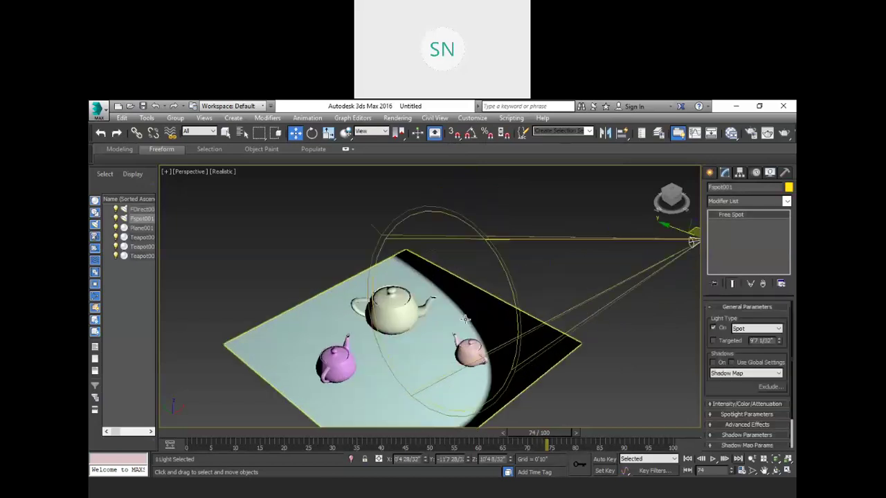
scroll(512, 291, "down", 4)
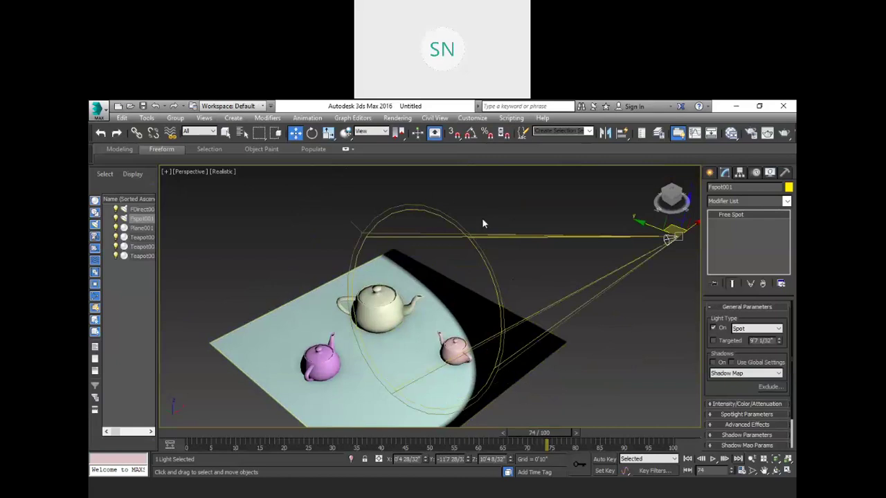
scroll(477, 220, "down", 3)
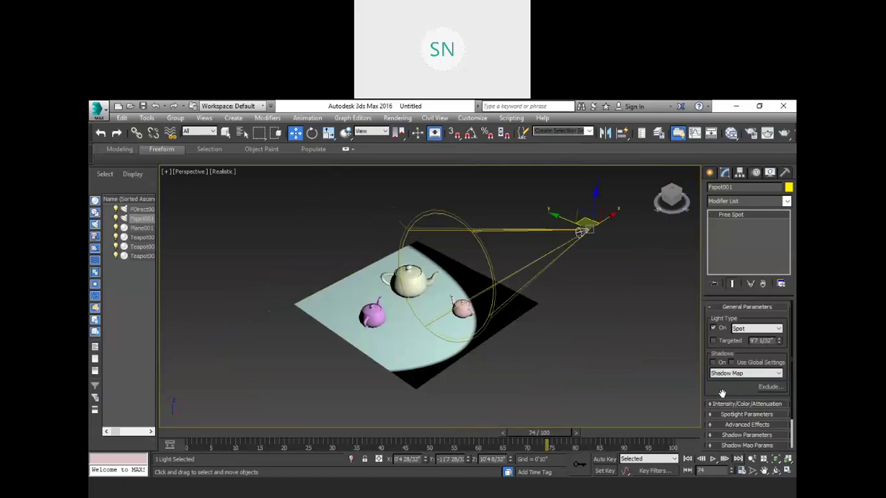
left_click_drag(722, 394, 725, 338)
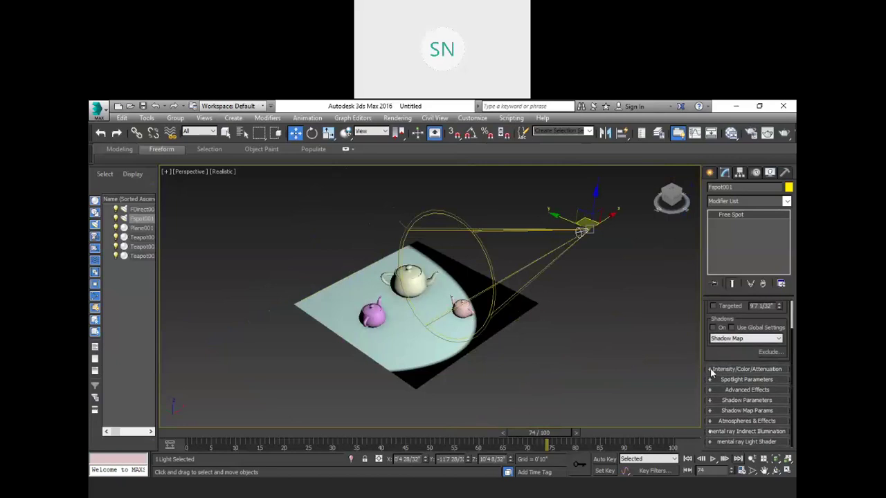
left_click(711, 371)
left_click_drag(730, 355, 730, 333)
scroll(730, 333, "down", 3)
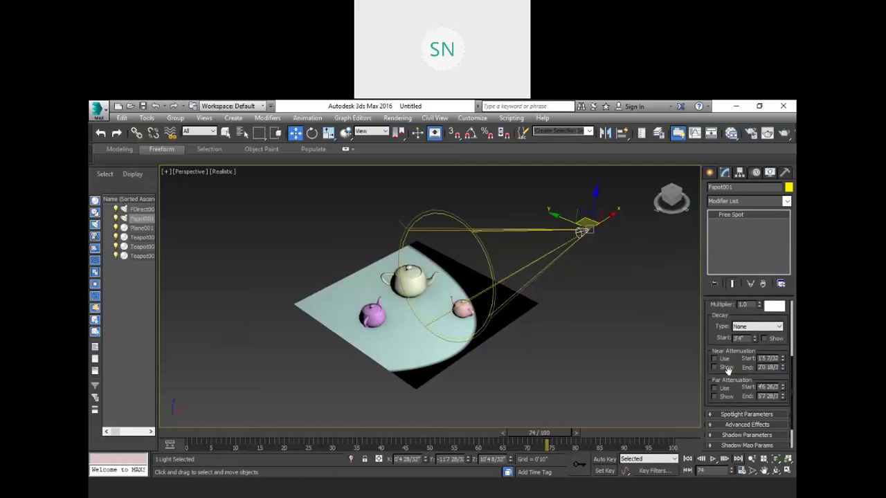
left_click_drag(737, 360, 737, 339)
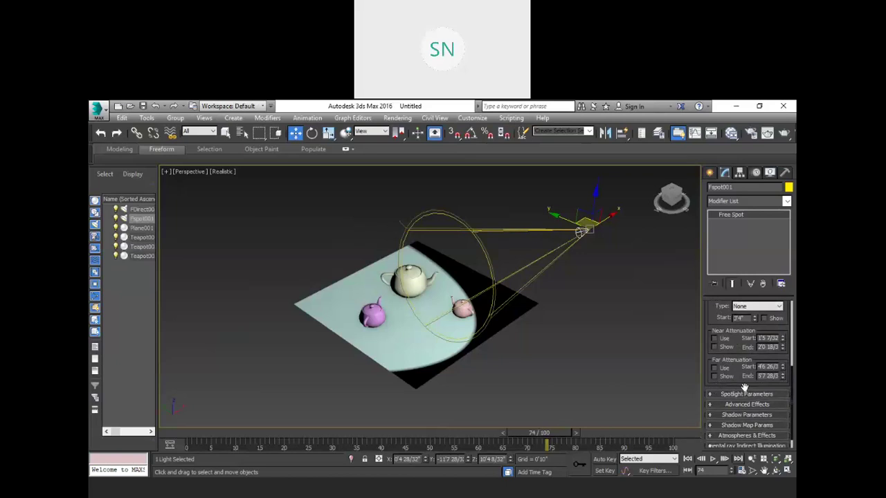
left_click(715, 338)
scroll(564, 240, "up", 5)
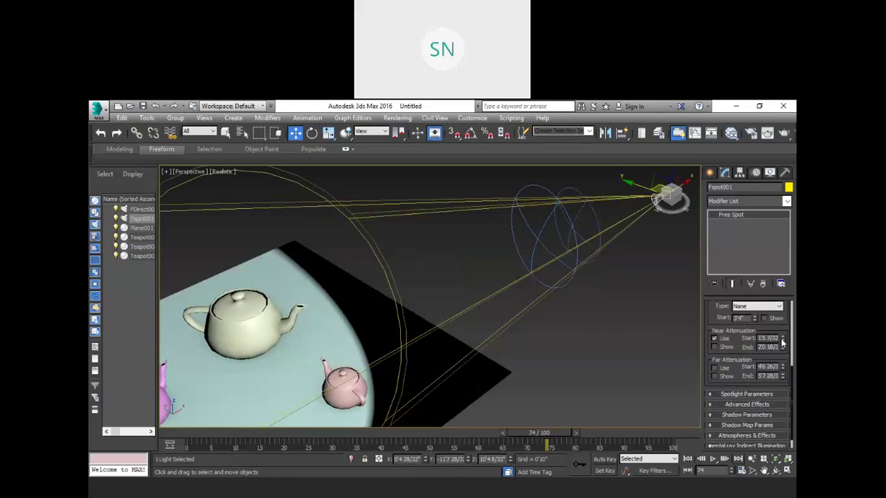
- Lower the near attenuation start, then enable Far Attenuation and extend its range across the plane
left_click_drag(782, 338, 781, 349)
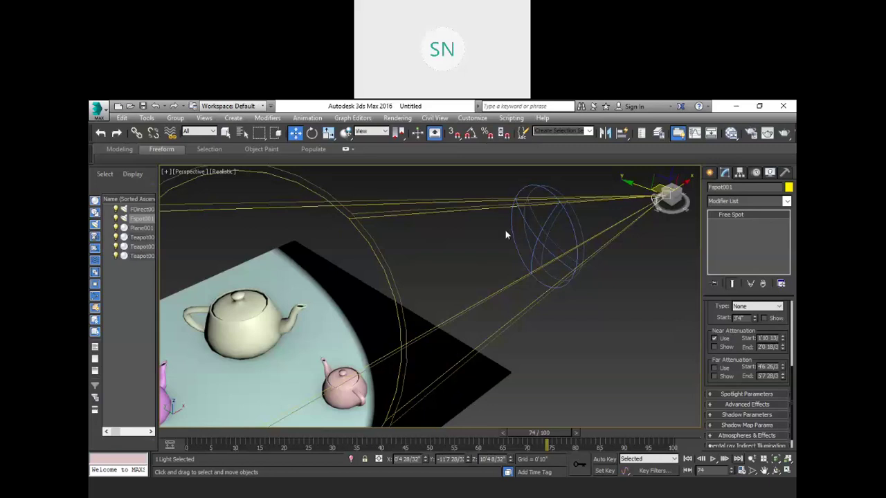
scroll(415, 271, "down", 5)
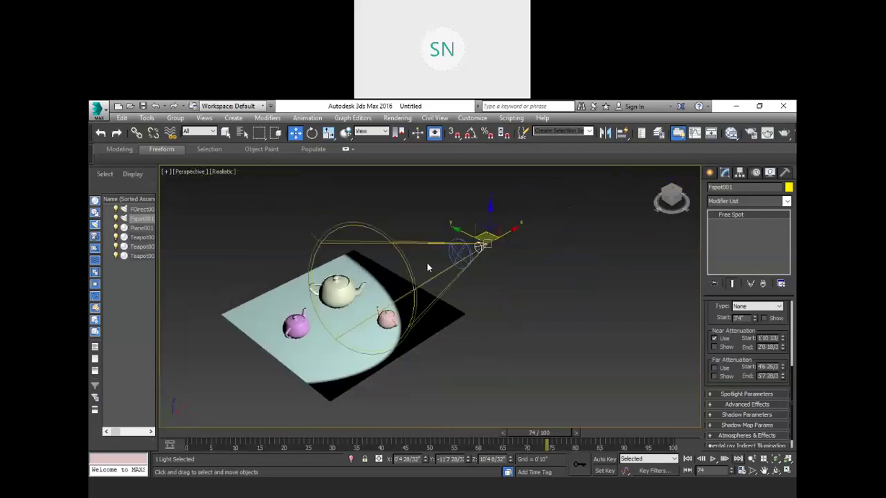
left_click(714, 368)
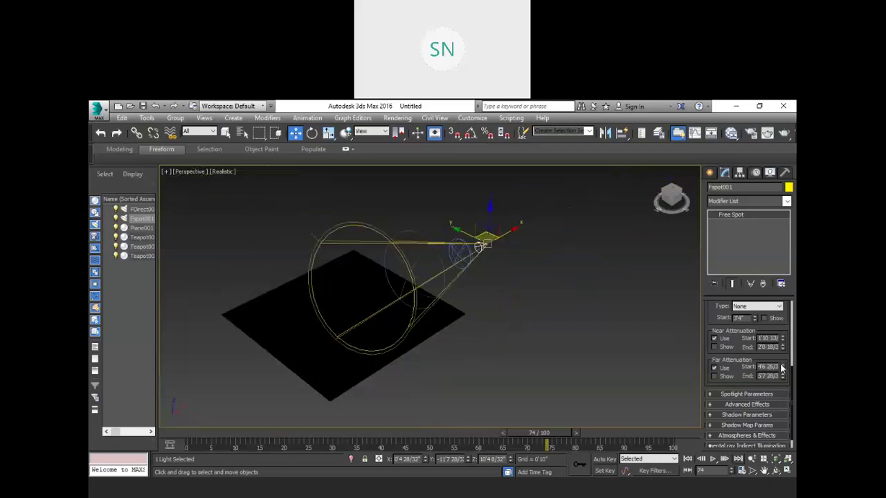
left_click_drag(782, 371, 781, 284)
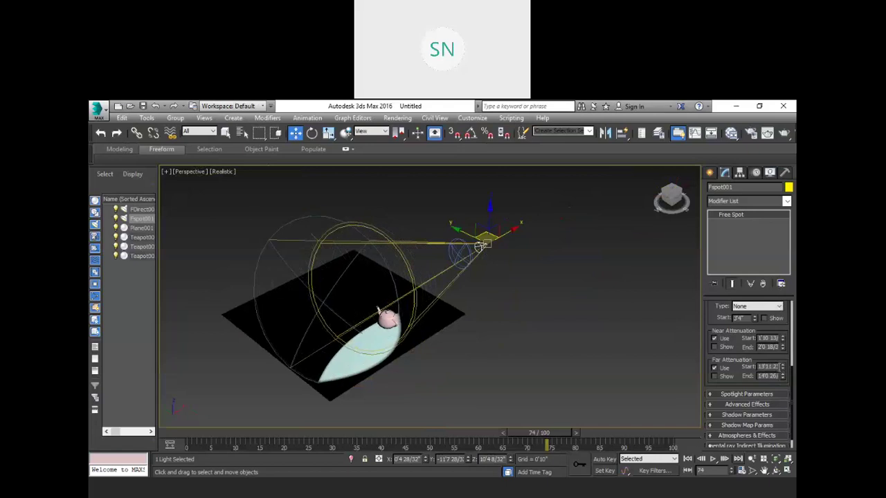
left_click_drag(782, 376, 782, 373)
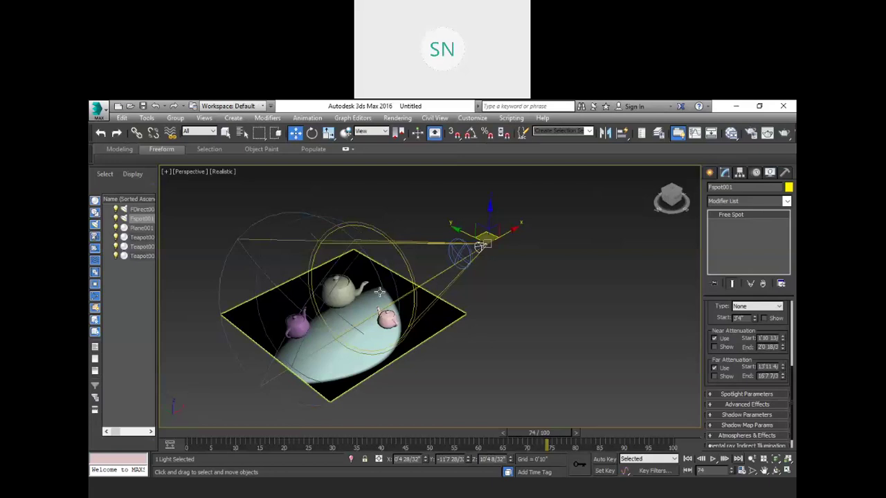
- Switch off both Near and Far Attenuation Use on the spotlight
left_click(713, 338)
left_click(715, 368)
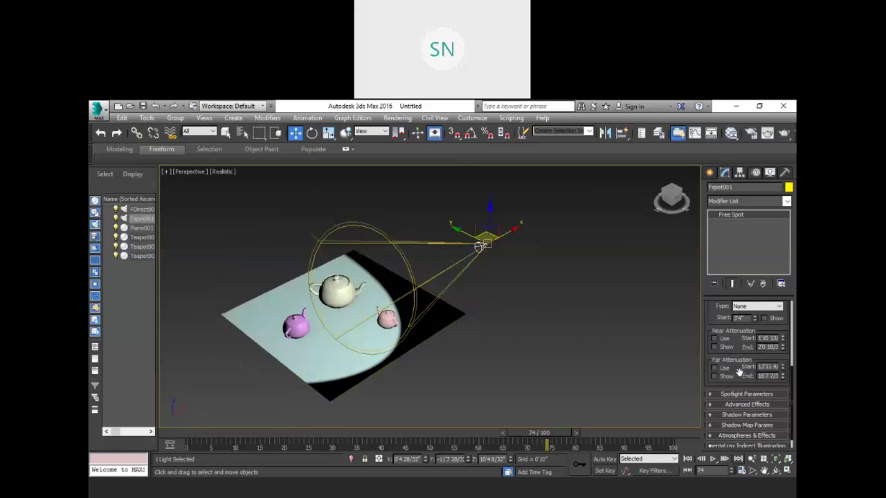
scroll(738, 373, "down", 2)
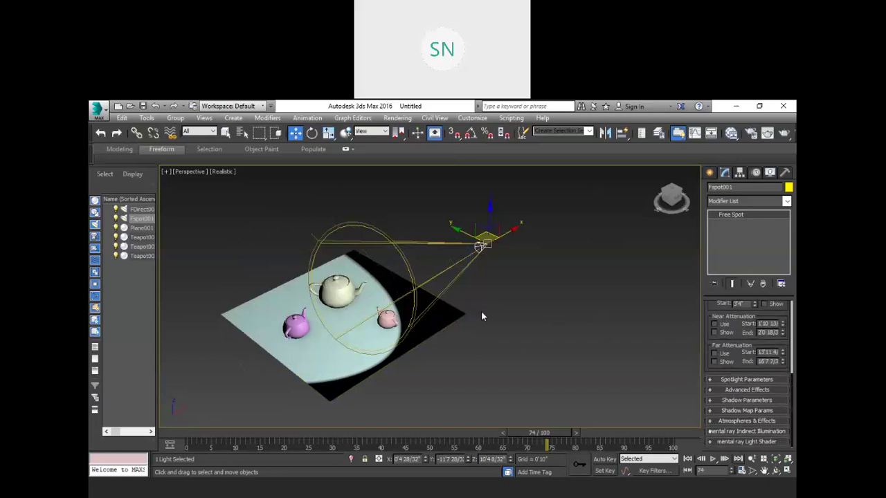
scroll(471, 352, "down", 3)
scroll(417, 271, "up", 3)
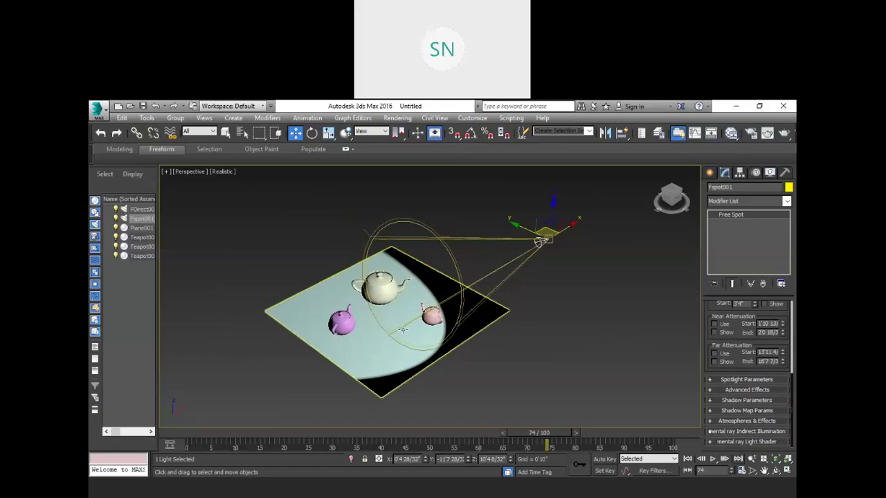
- Reduce Fspot001's Hotspot/Beam to 25.4 and Falloff/Field to 27.4 in Spotlight Parameters
left_click(712, 379)
left_click_drag(726, 396, 712, 339)
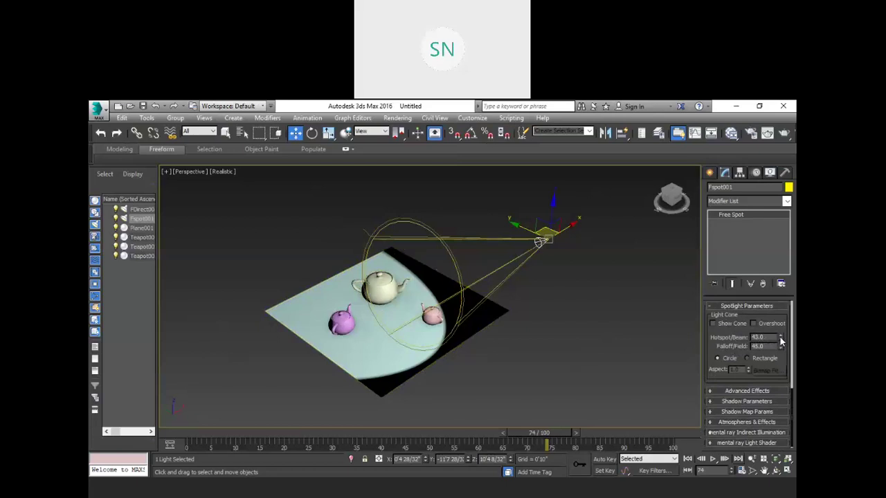
scroll(378, 242, "up", 3)
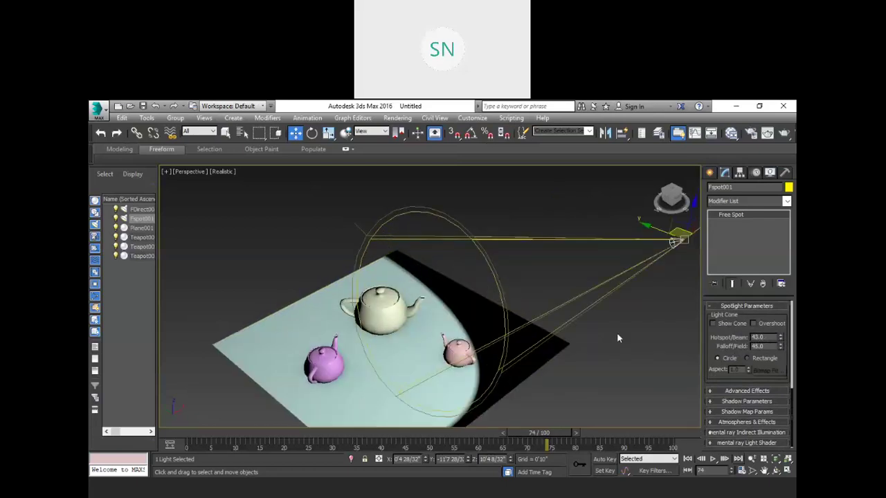
left_click(780, 335)
left_click_drag(783, 338, 786, 377)
left_click_drag(95, 393, 106, 415)
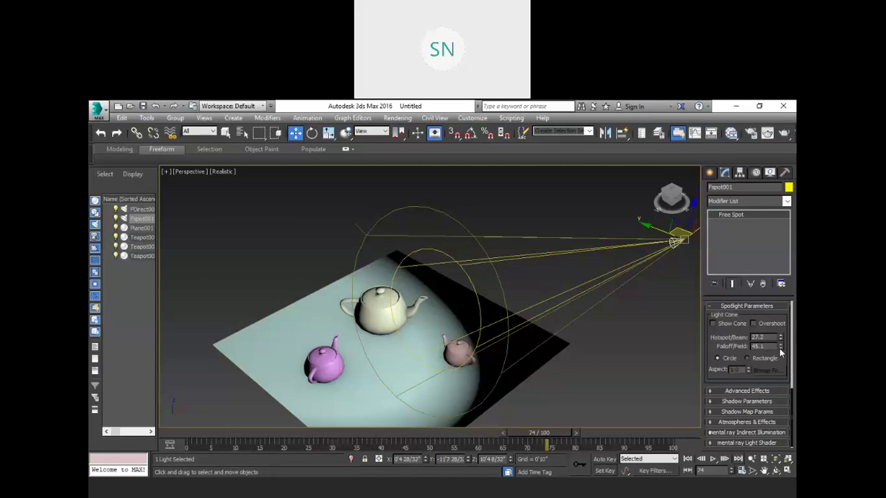
left_click_drag(779, 346, 138, 440)
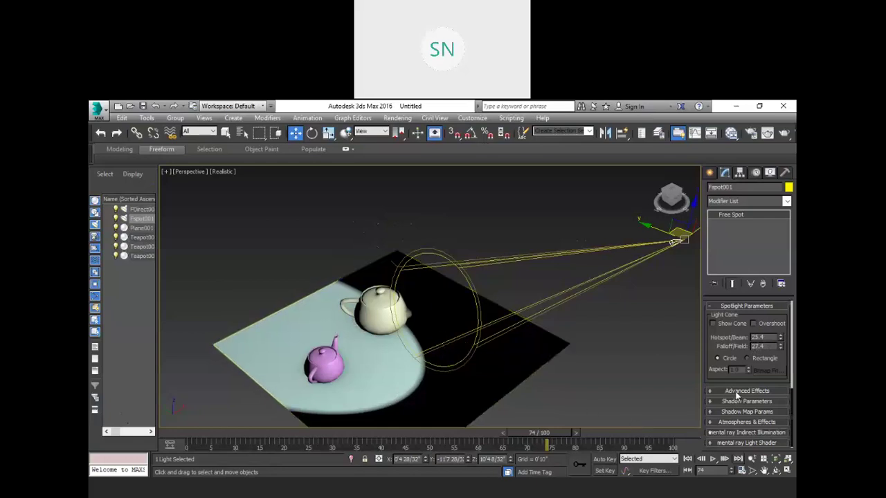
- Test a rectangular spotlight beam, widening and then resetting its Aspect ratio
left_click(747, 357)
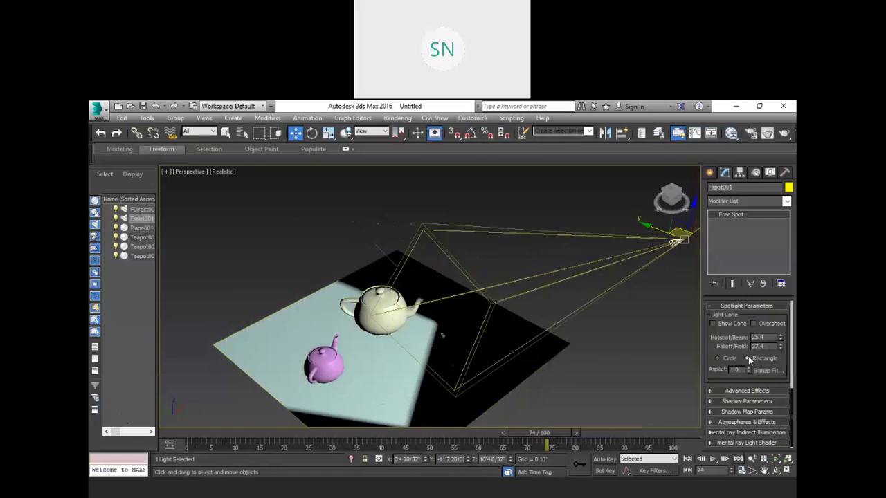
left_click(718, 359)
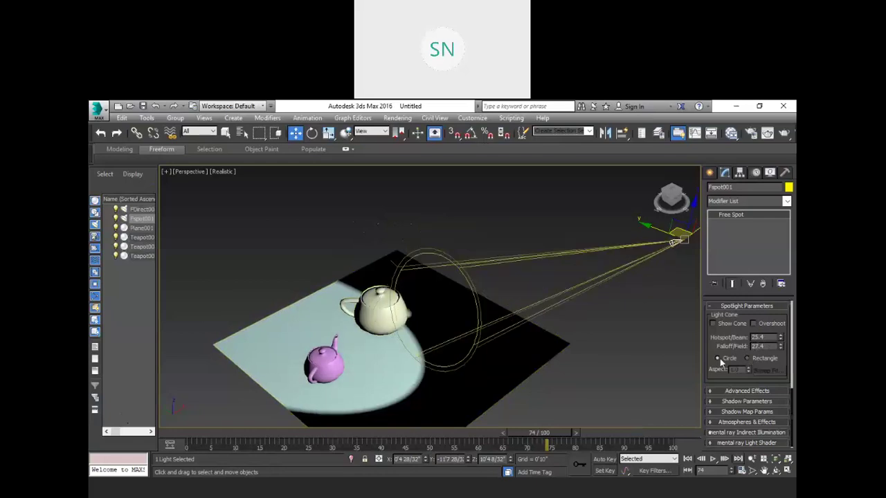
left_click(747, 359)
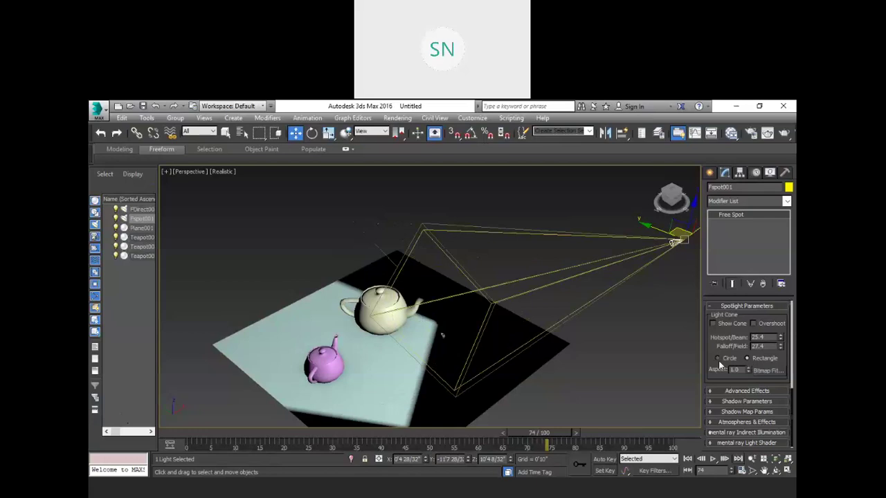
left_click(718, 359)
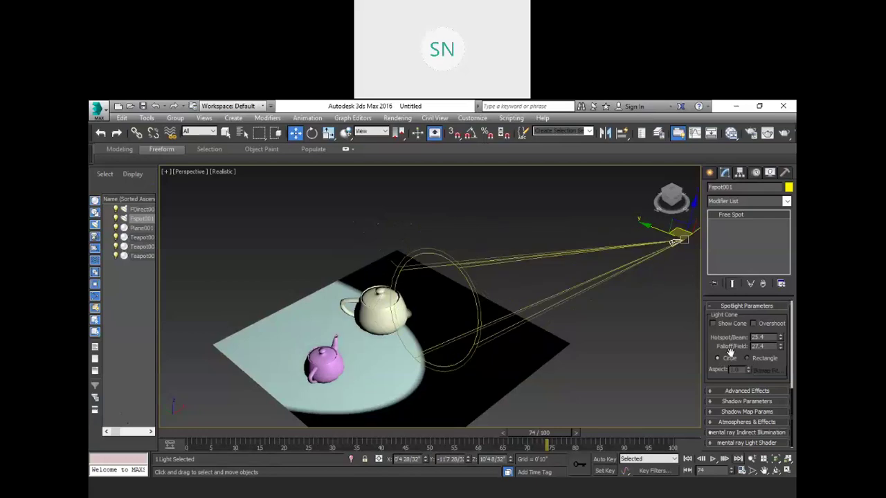
left_click(747, 358)
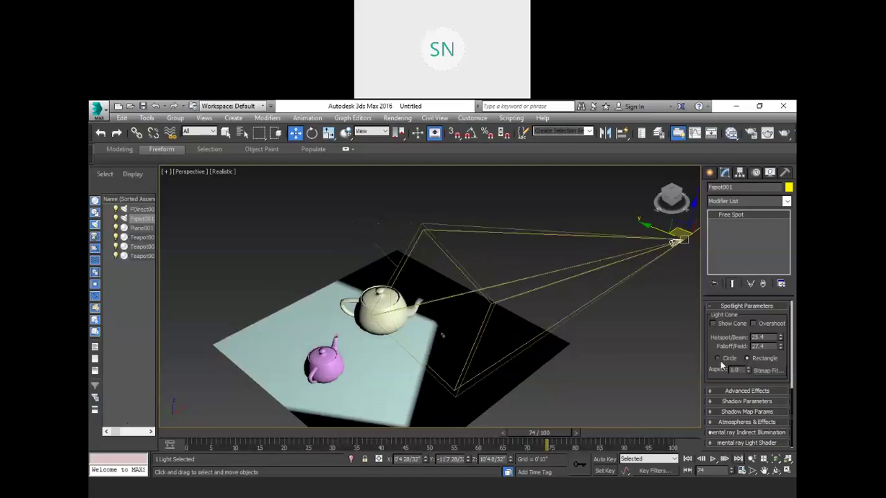
left_click_drag(748, 371, 745, 323)
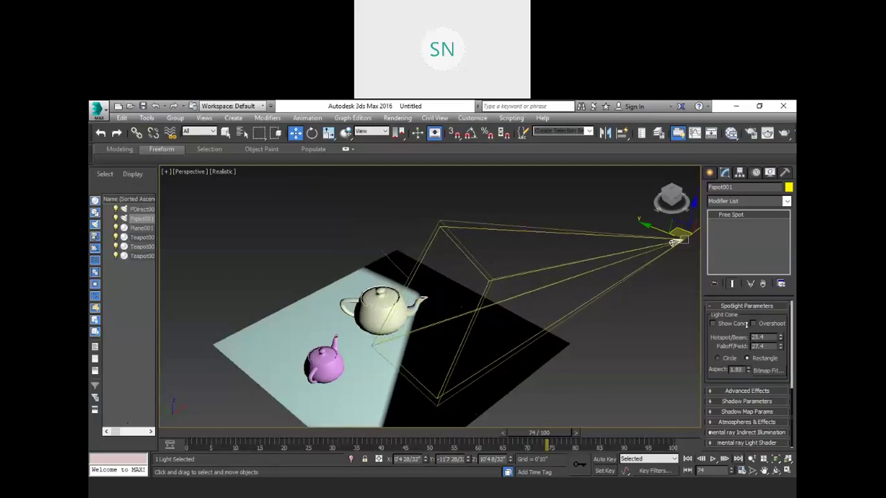
right_click(748, 369)
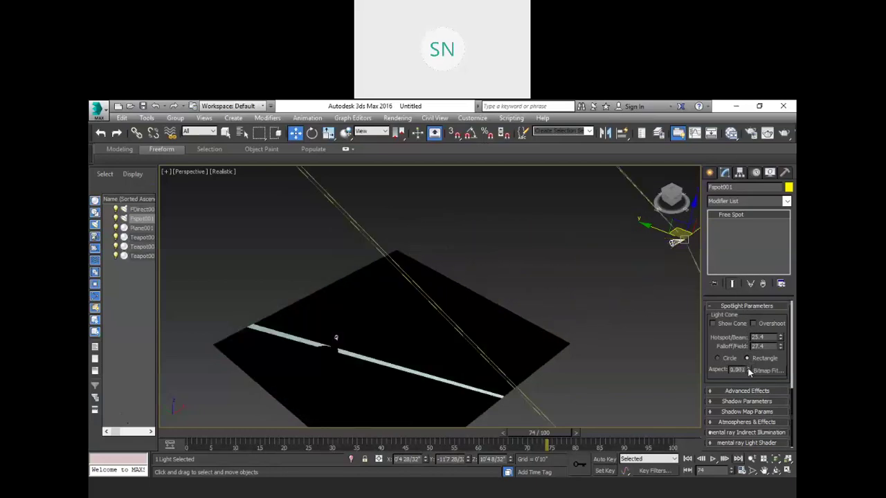
- Return the beam to Circle with Hotspot/Beam 24.3 and Falloff/Field 32.6
left_click(719, 360)
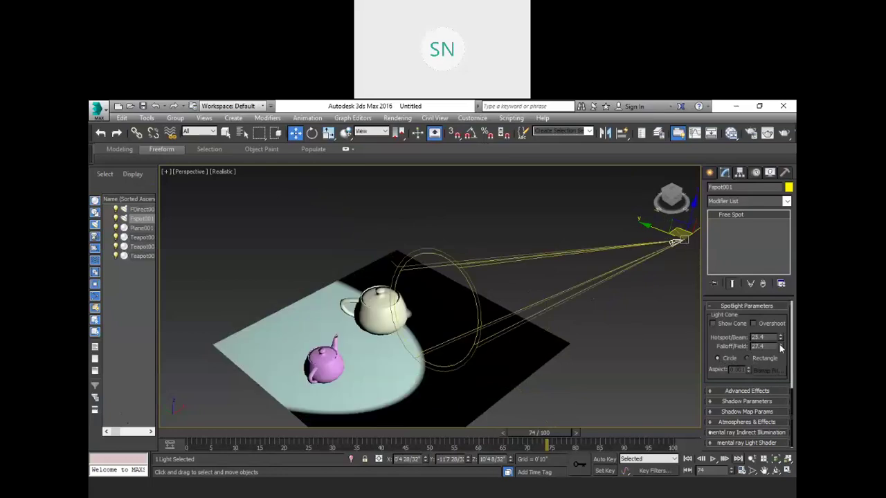
left_click_drag(780, 348, 779, 320)
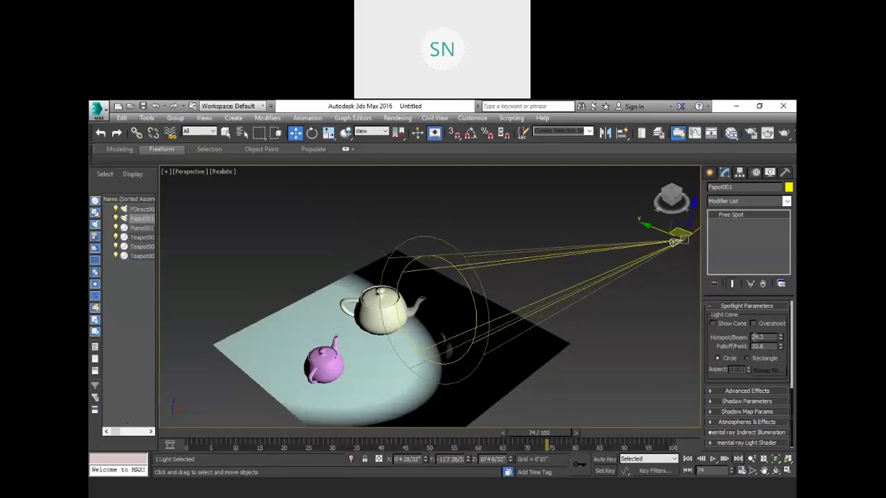
left_click_drag(744, 332, 746, 395)
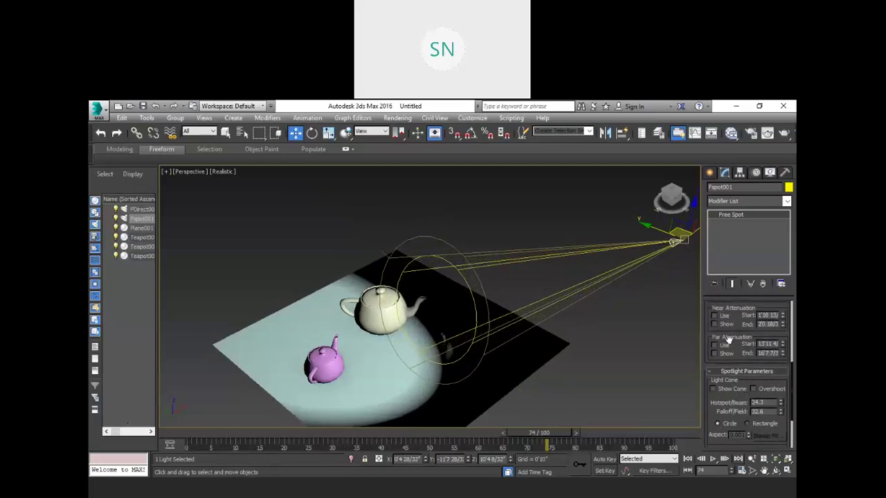
left_click_drag(732, 332, 742, 298)
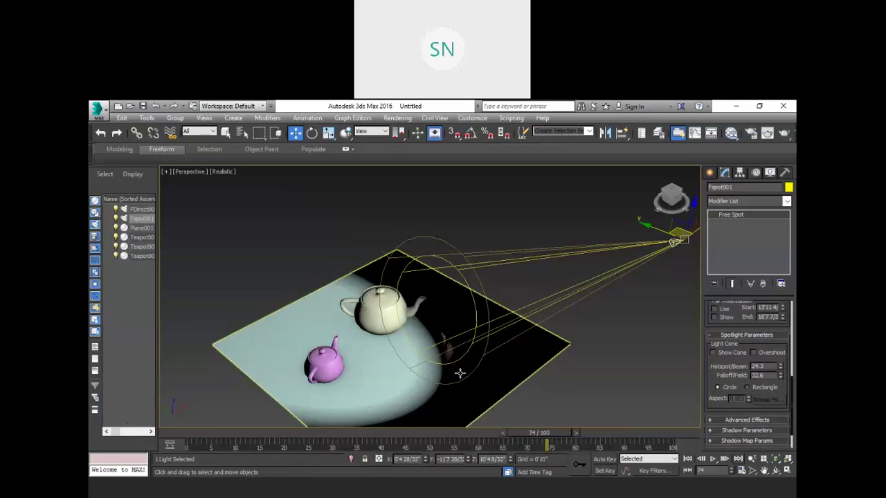
scroll(459, 373, "down", 5)
scroll(457, 284, "up", 5)
scroll(462, 260, "down", 5)
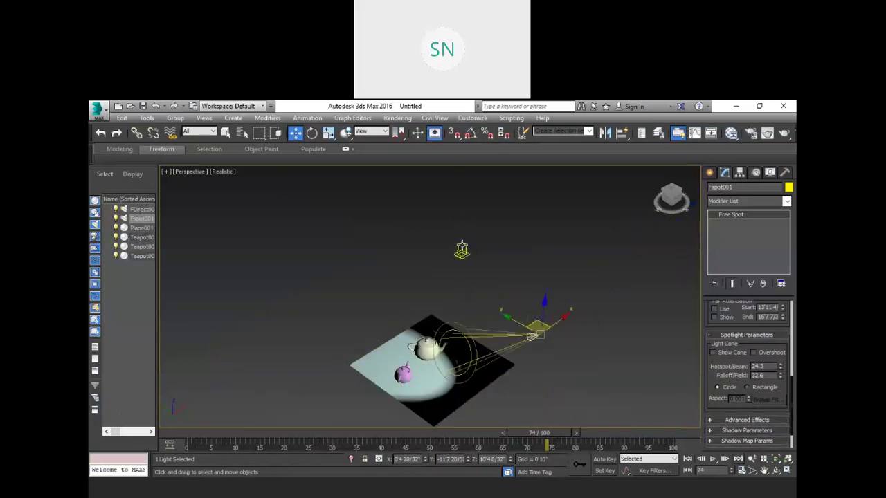
left_click(461, 249)
left_click(713, 328)
scroll(728, 394, "down", 2)
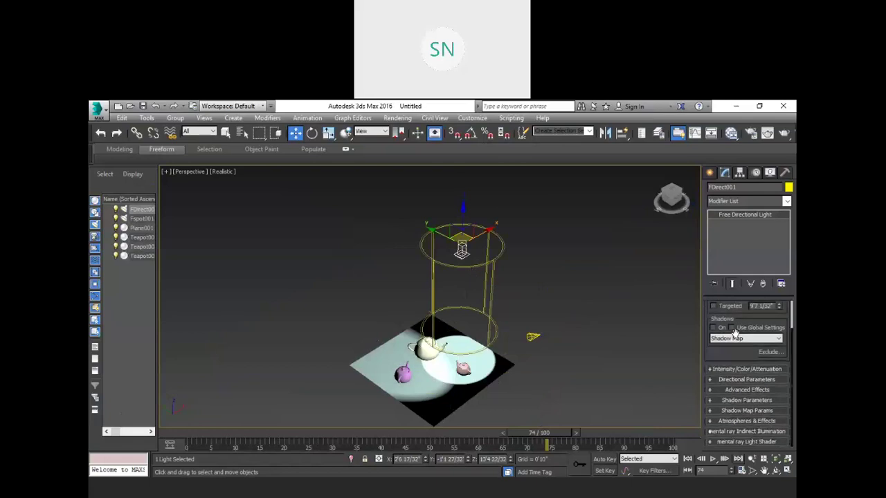
left_click(709, 381)
scroll(718, 391, "down", 2)
scroll(721, 375, "down", 1)
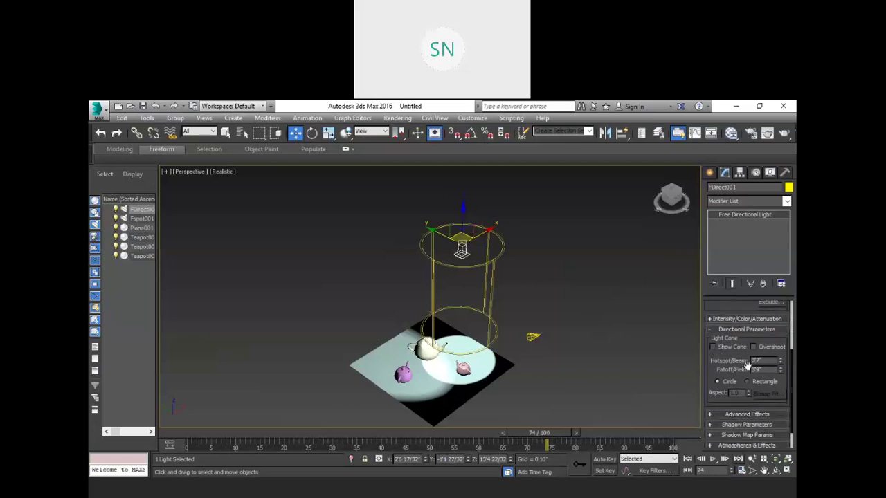
left_click_drag(780, 361, 781, 329)
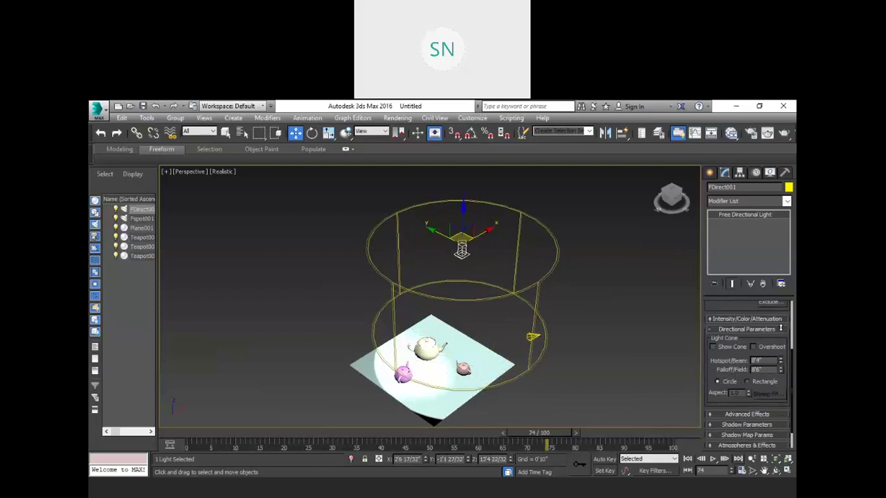
left_click_drag(781, 368, 786, 381)
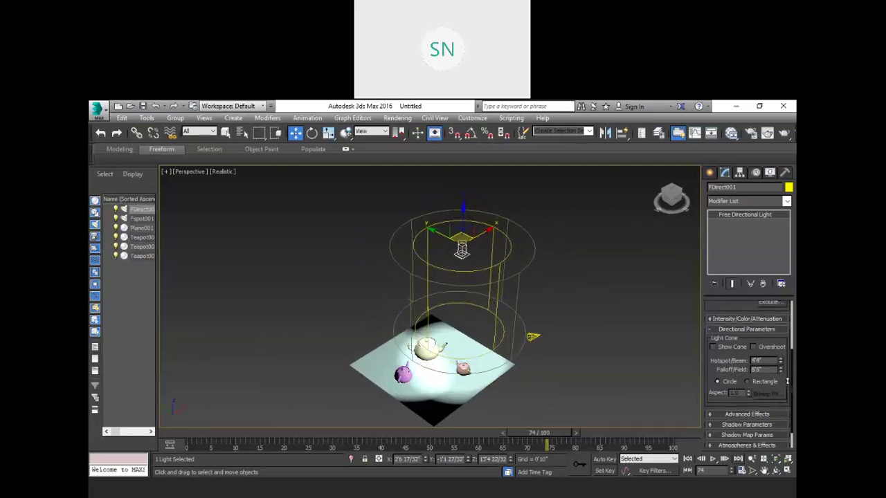
scroll(408, 283, "up", 5)
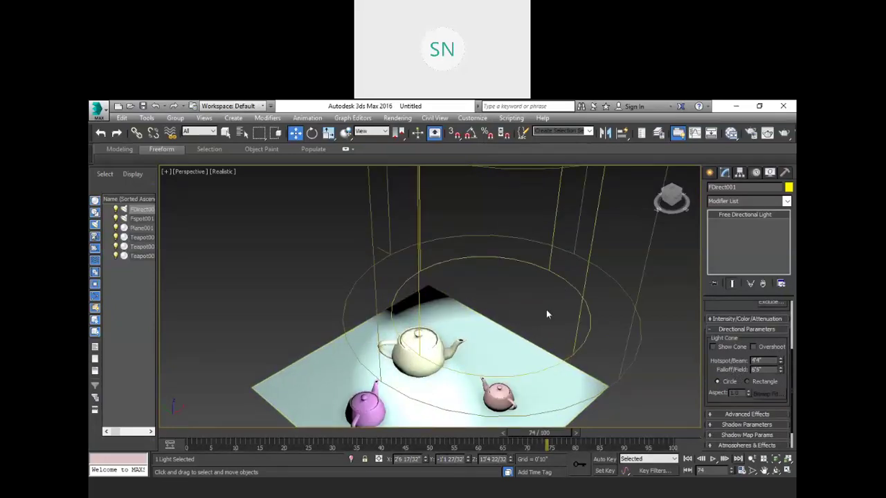
scroll(546, 312, "down", 4)
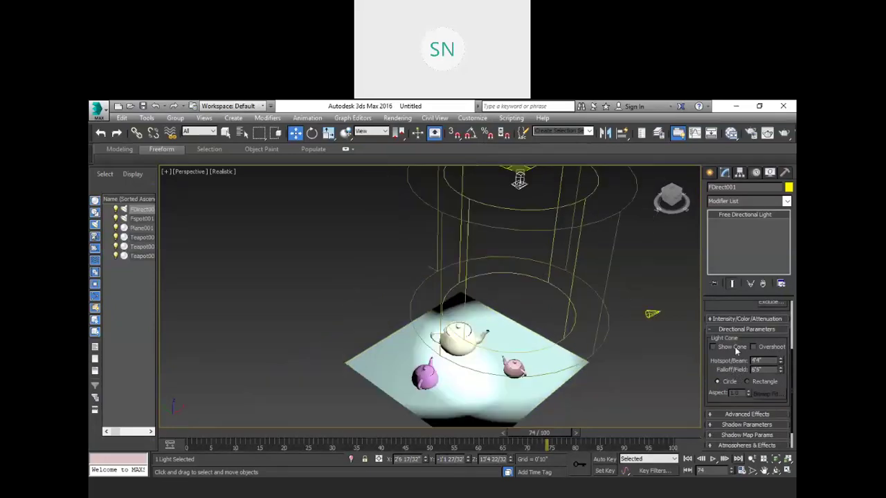
left_click(746, 381)
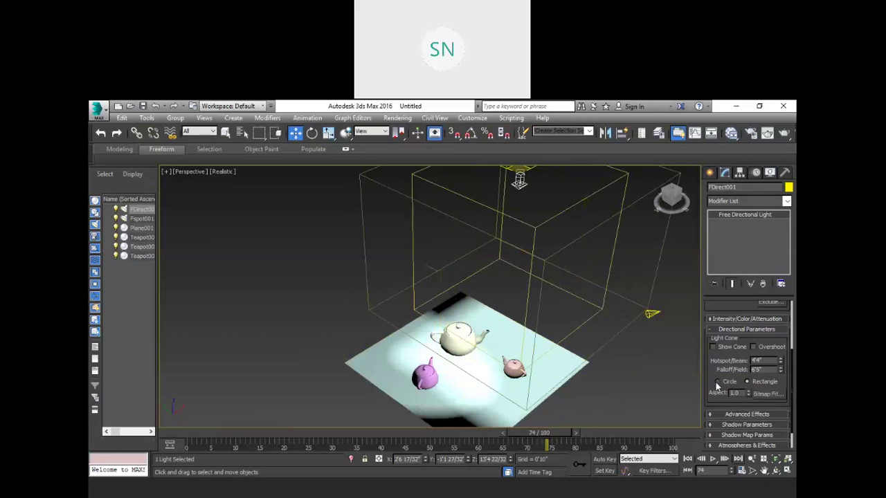
left_click(717, 383)
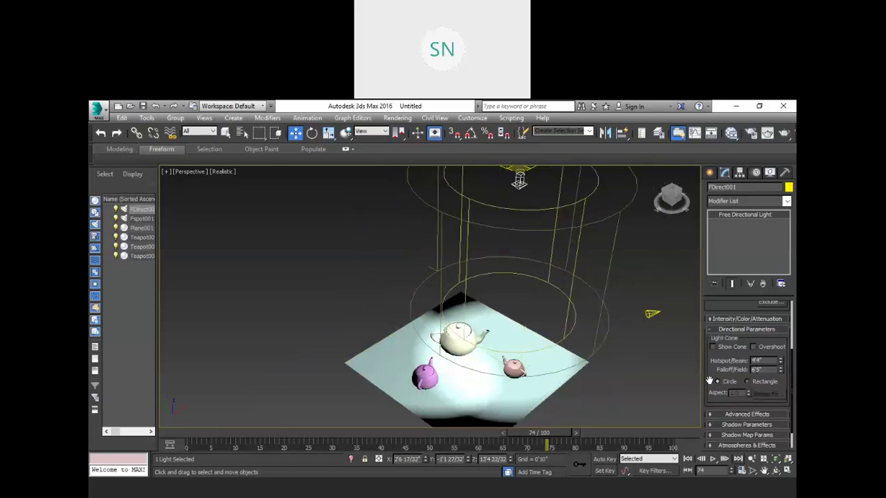
scroll(731, 369, "up", 2)
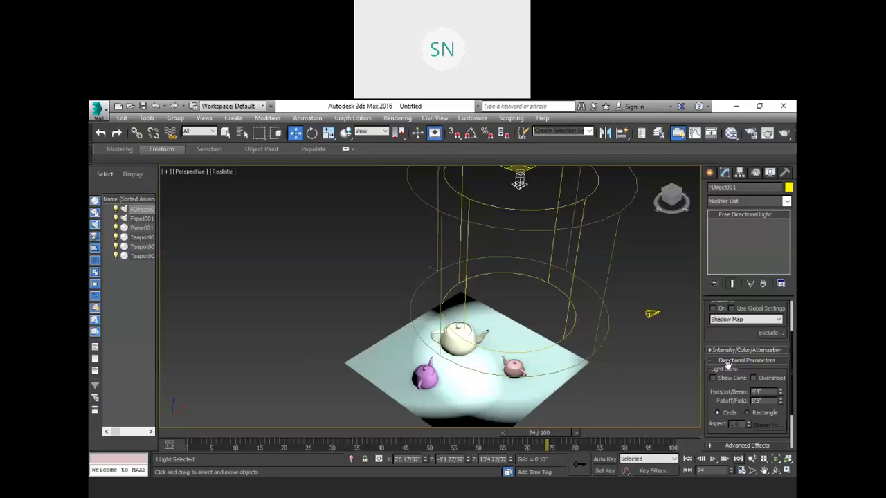
scroll(732, 369, "down", 1)
scroll(641, 380, "up", 5)
scroll(625, 377, "up", 2)
scroll(623, 378, "down", 6)
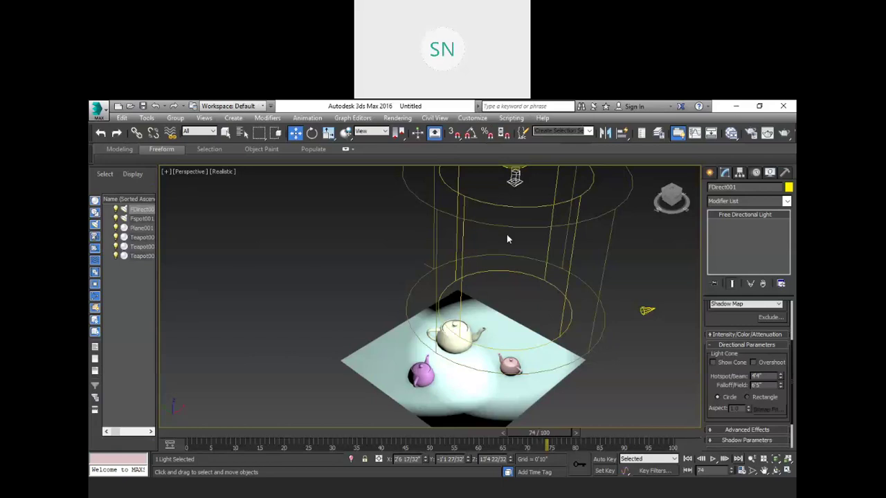
- Reselect FDirect001 and enlarge its Hotspot/Beam and Falloff/Field so the cone encloses all three teapots
scroll(521, 261, "down", 3)
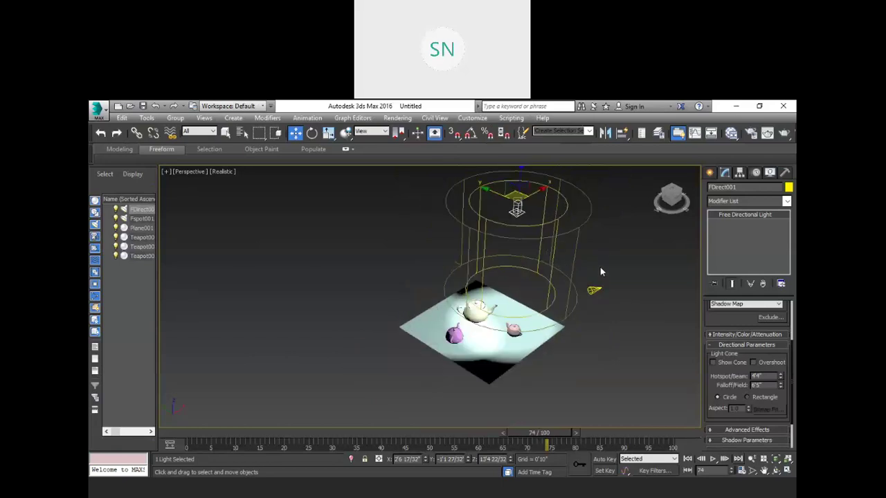
left_click(601, 271)
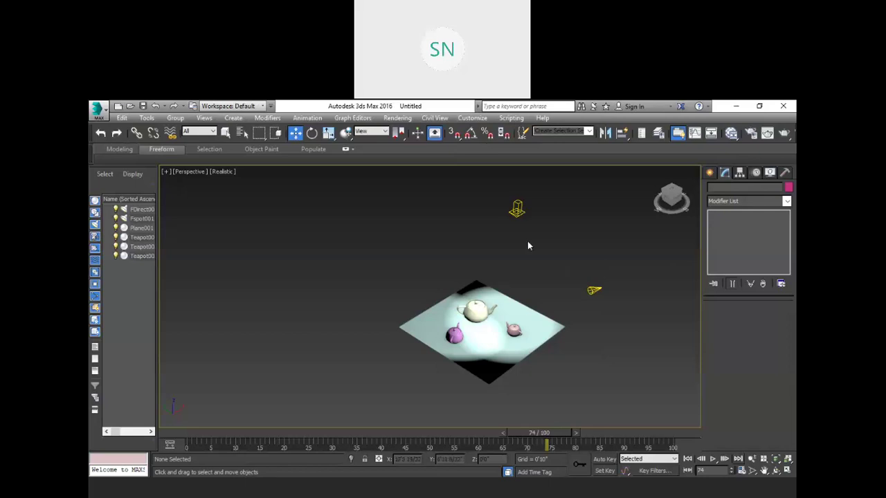
left_click(517, 209)
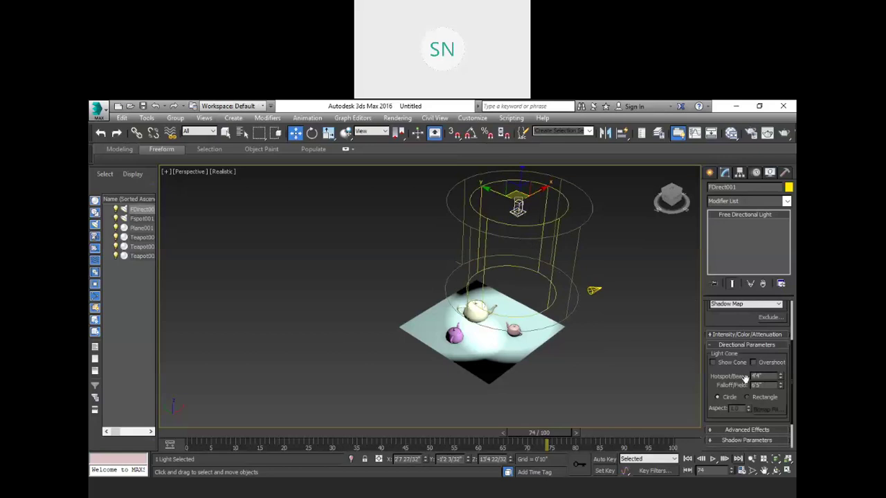
left_click_drag(781, 377, 779, 330)
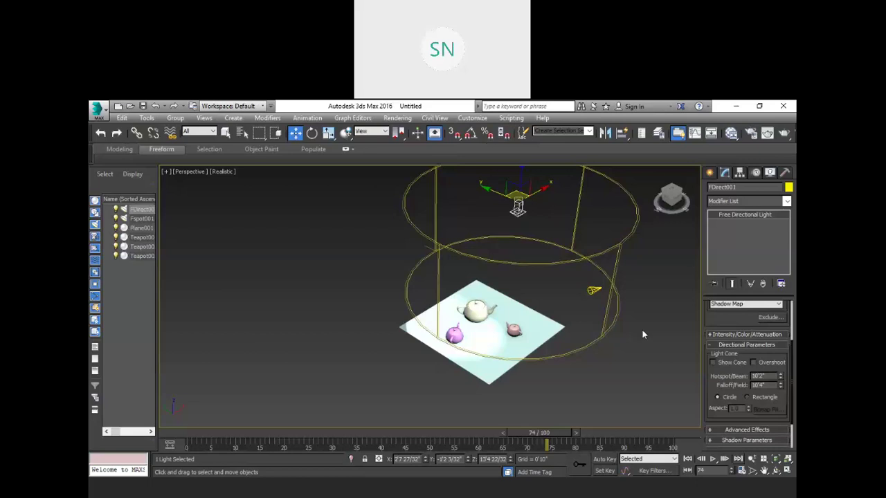
scroll(747, 354, "down", 2)
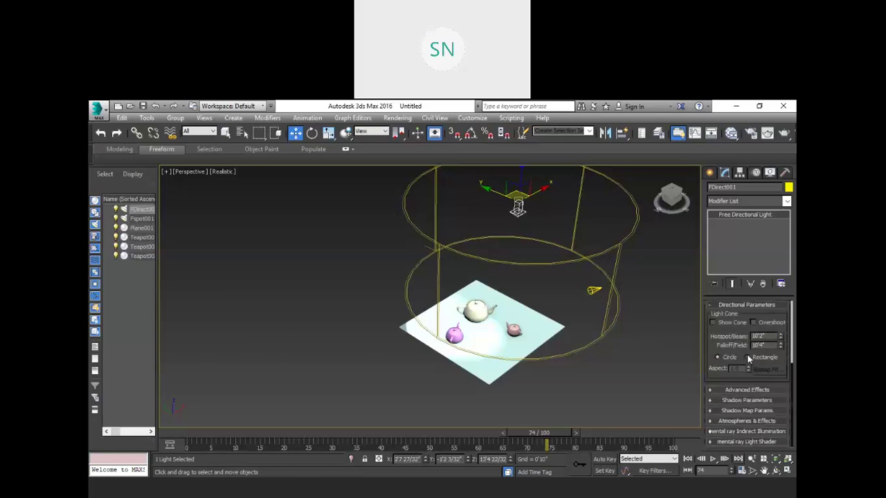
- Add Volume Light to FDirect001 from the Atmospheres & Effects rollout
left_click(709, 424)
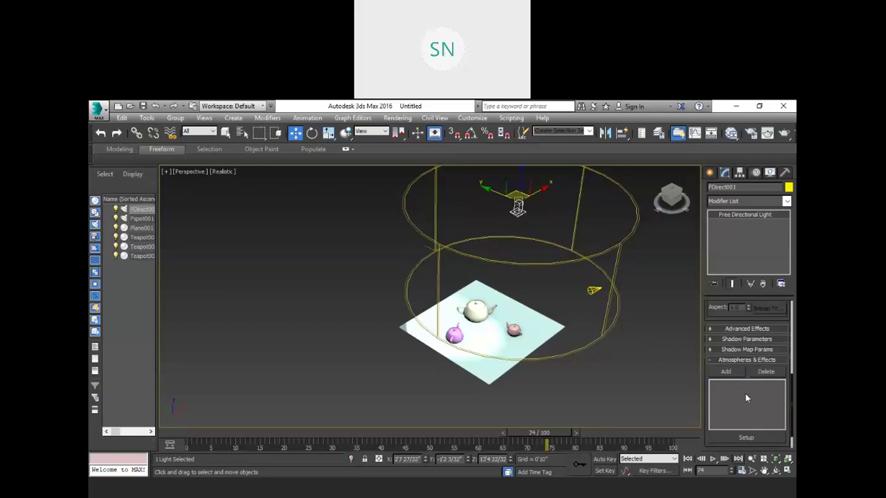
left_click(725, 372)
left_click(378, 246)
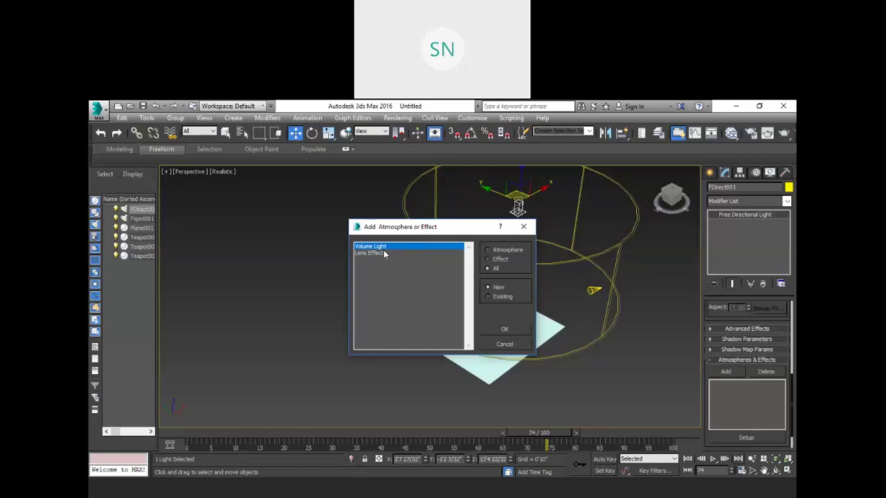
left_click(529, 228)
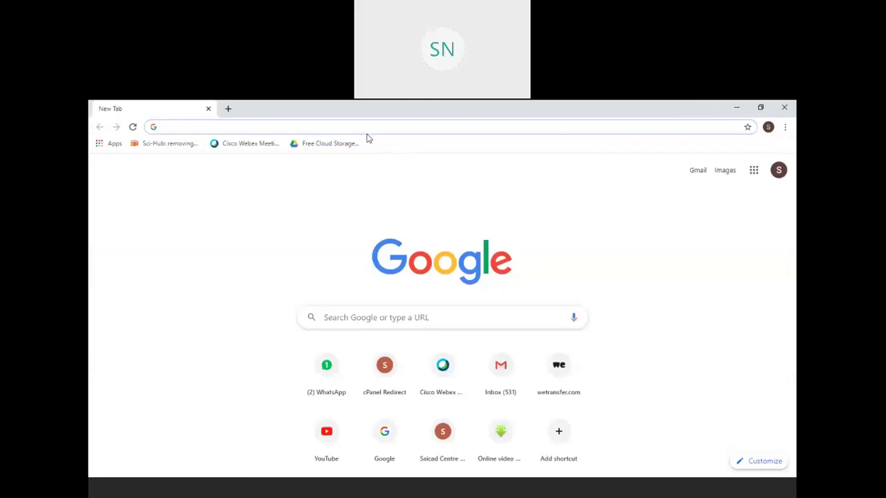
- Search Google Images for '3ds max lights volume' in a new browser tab
left_click(368, 131)
type("goog")
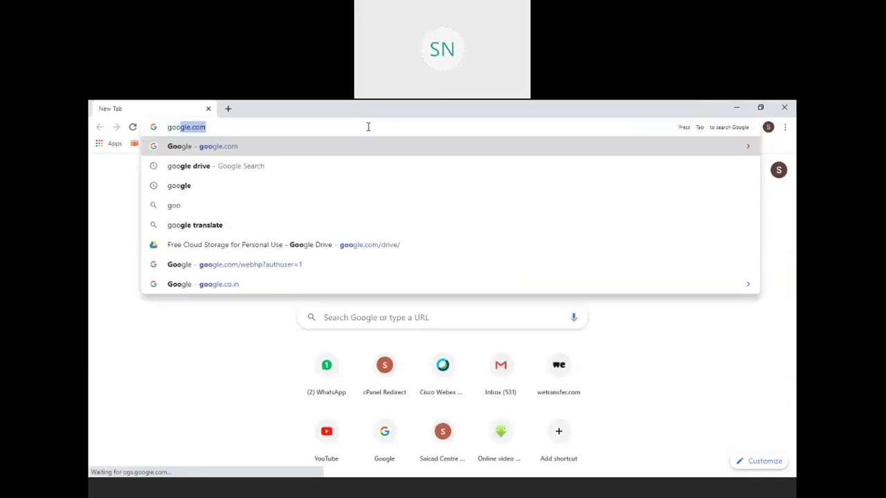
type("le")
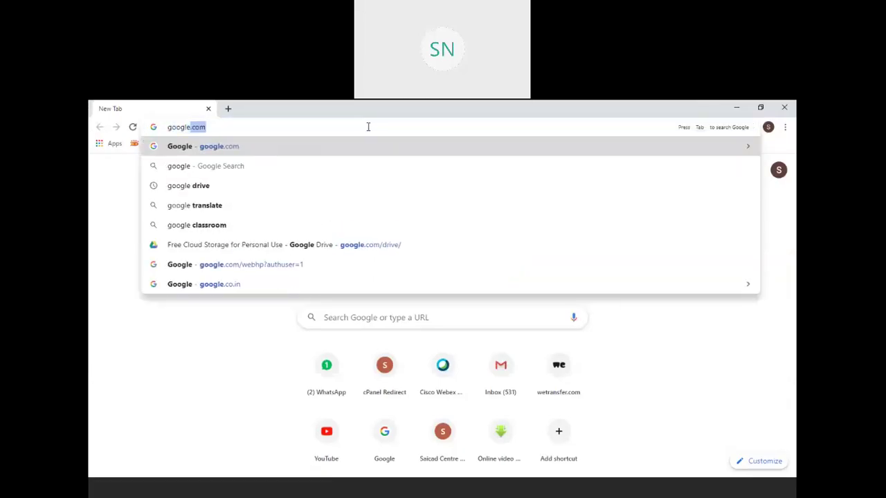
key("Return")
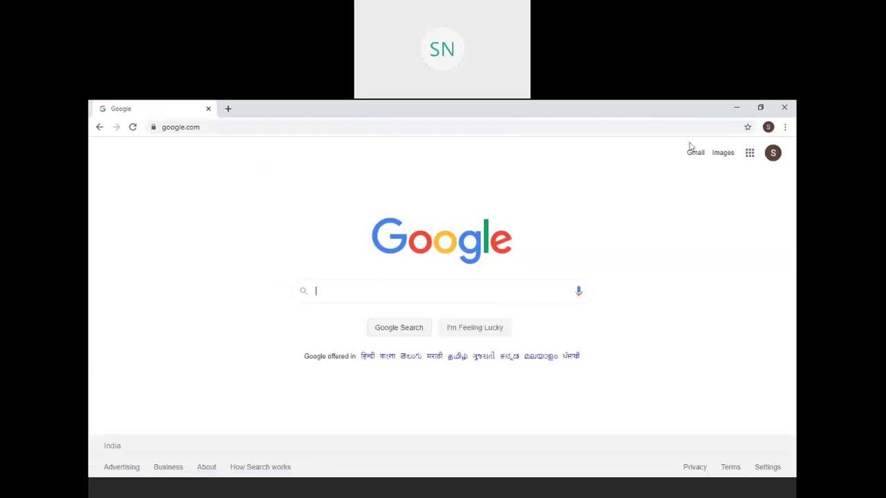
left_click(722, 154)
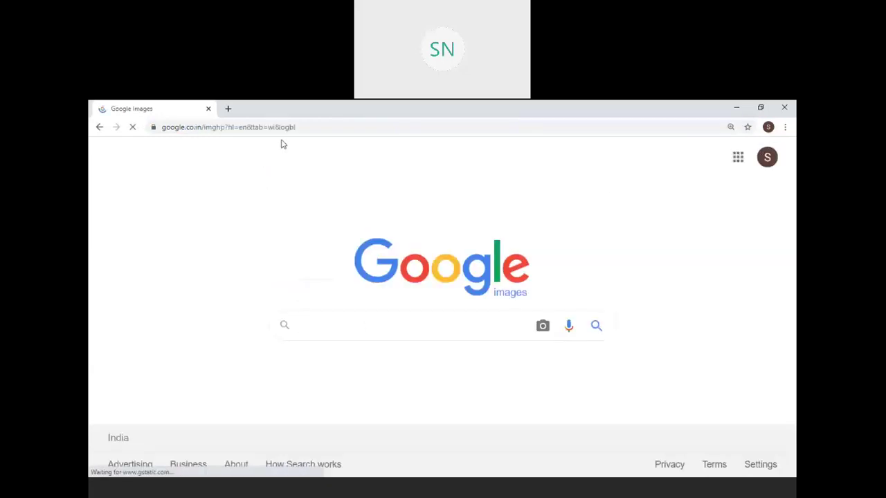
left_click(316, 323)
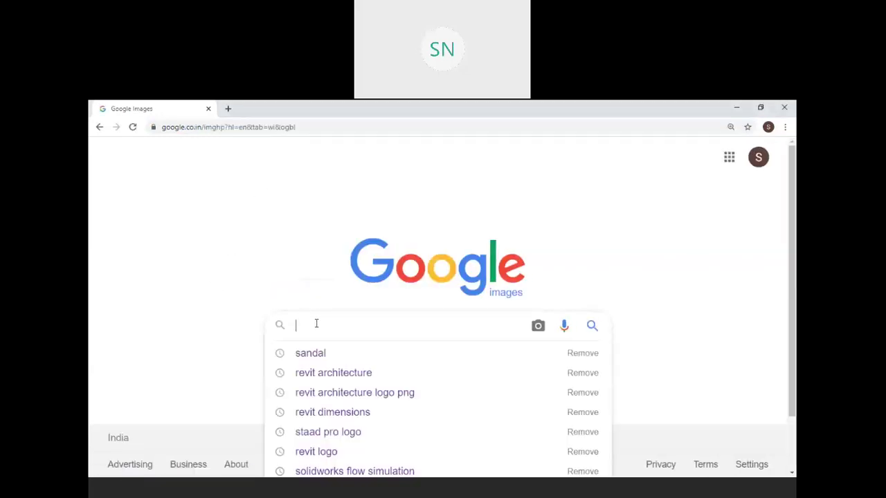
type("3ds m")
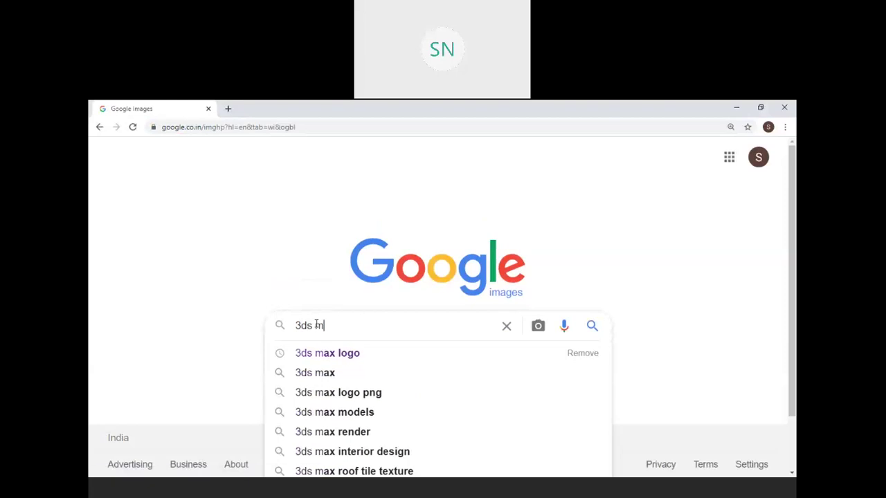
type("ax li")
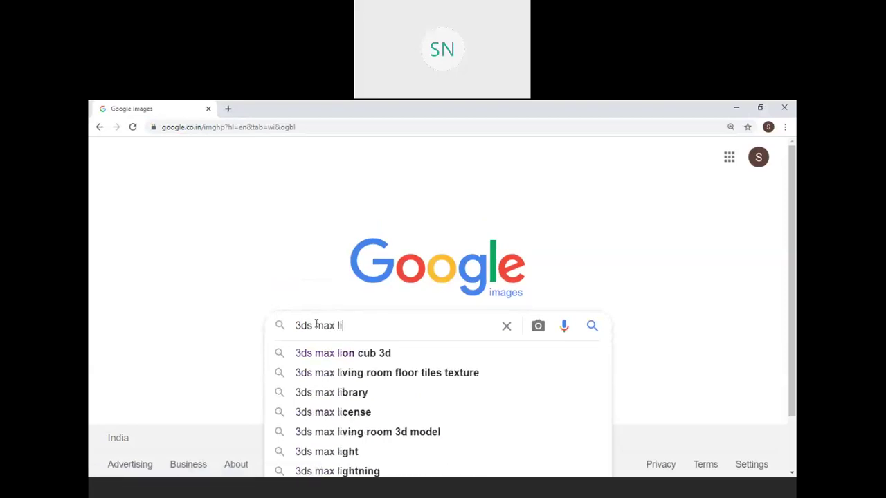
type("ghts")
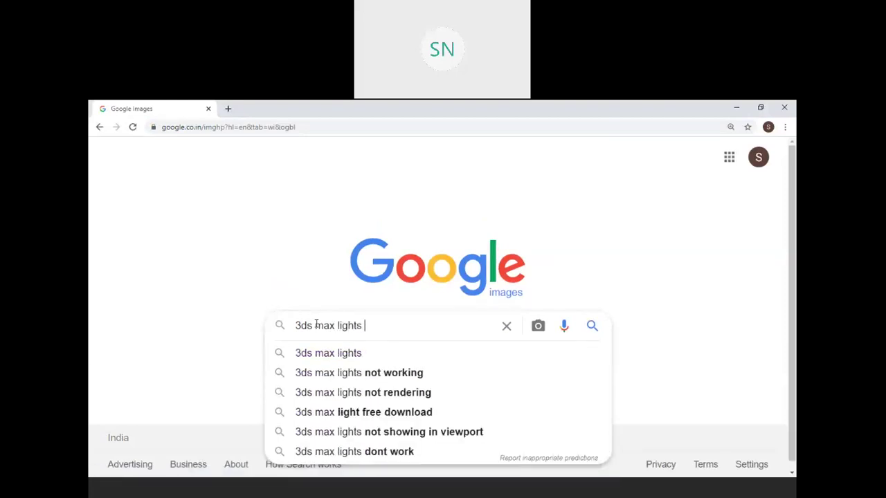
type(" vol")
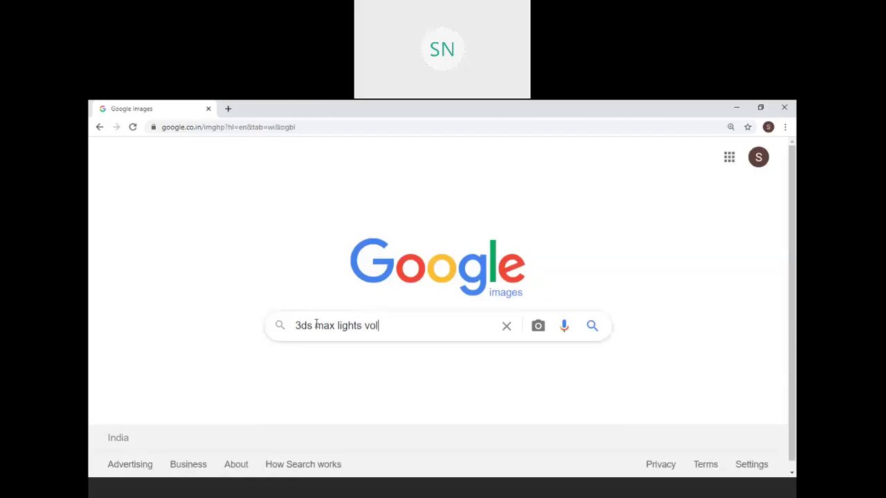
type("ume")
key("Return")
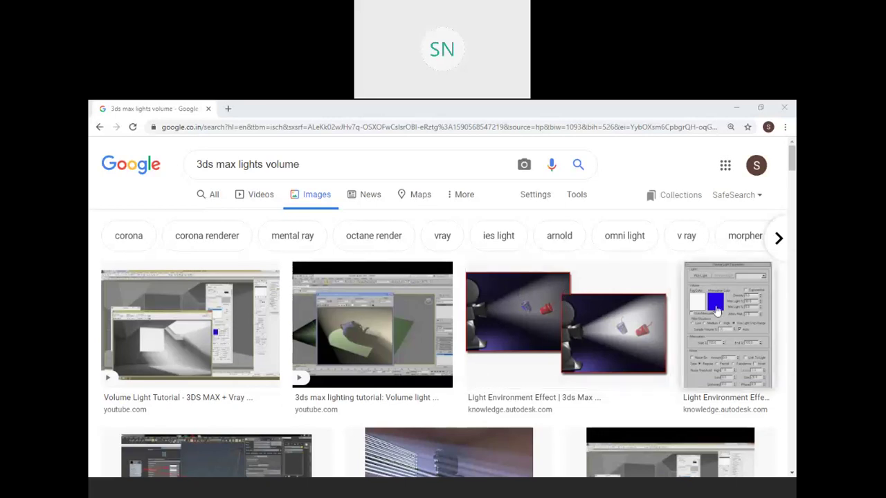
- Scroll through the image results for volumetric lighting examples
scroll(567, 332, "down", 2)
scroll(565, 328, "down", 2)
scroll(526, 330, "up", 2)
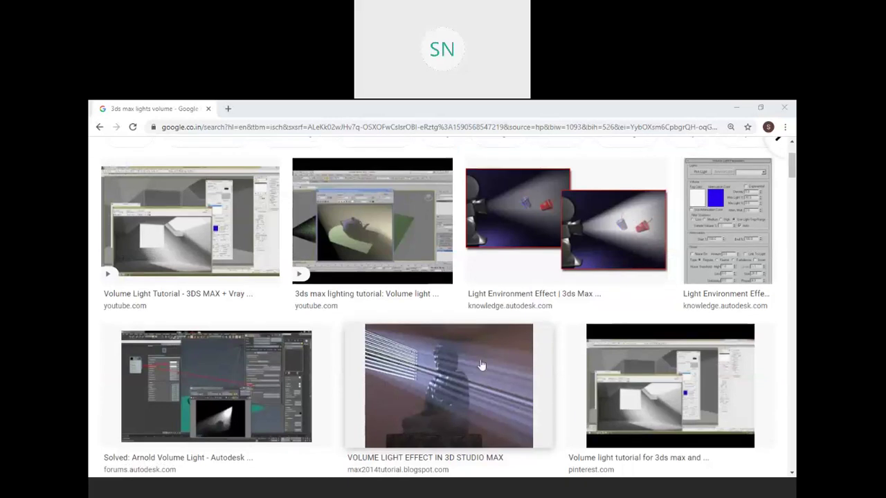
scroll(483, 364, "down", 4)
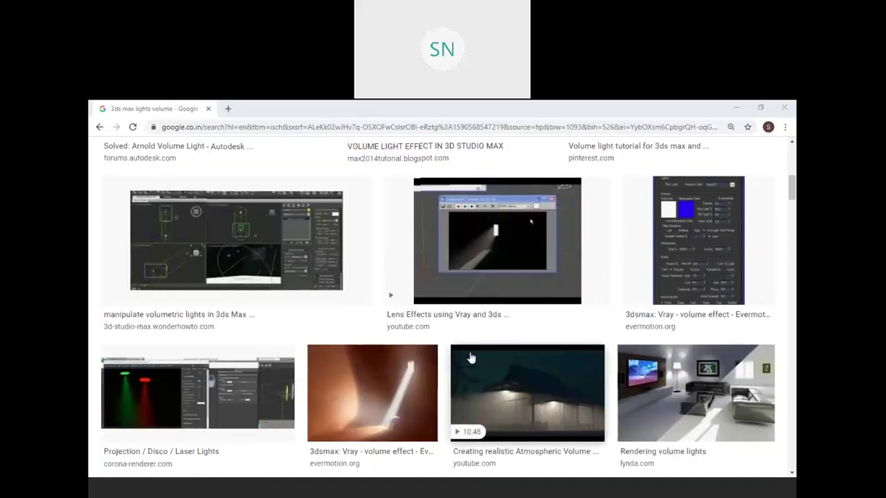
scroll(666, 333, "down", 1)
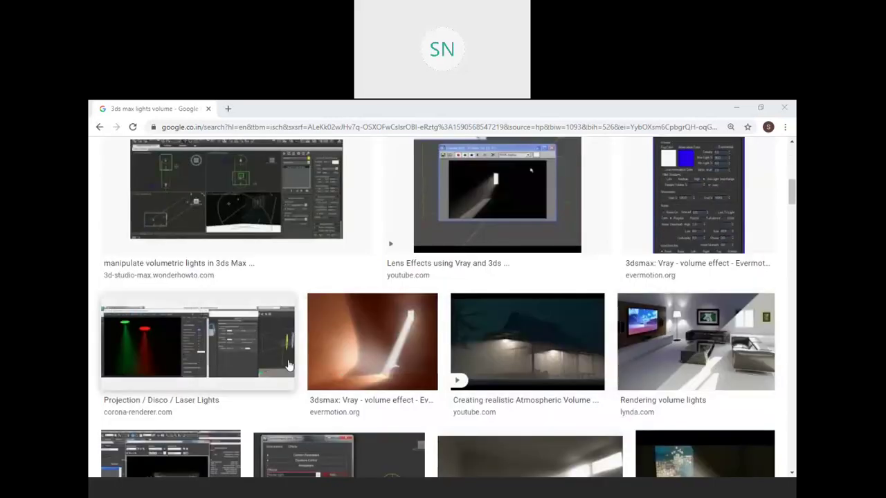
scroll(162, 351, "down", 2)
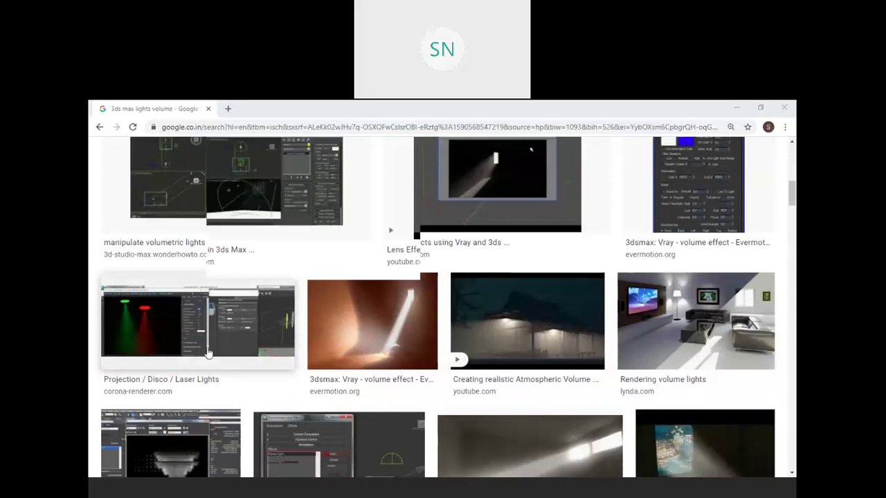
scroll(390, 328, "down", 1)
scroll(534, 335, "down", 3)
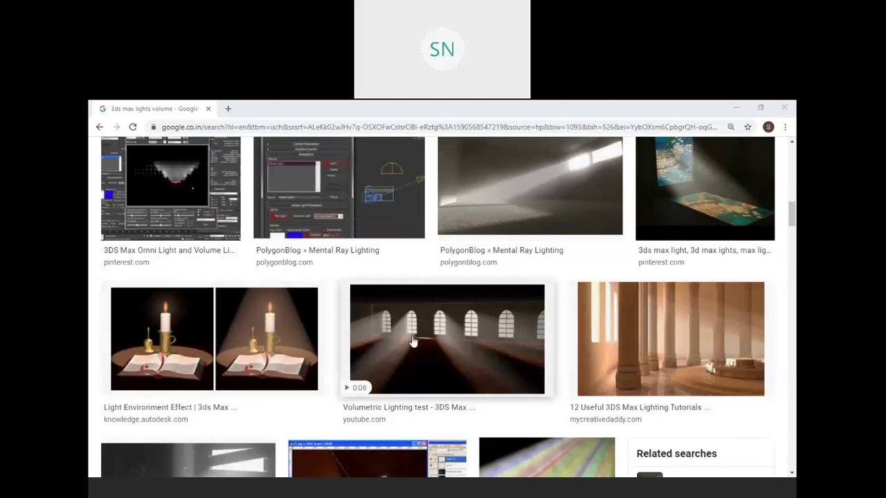
scroll(388, 344, "down", 3)
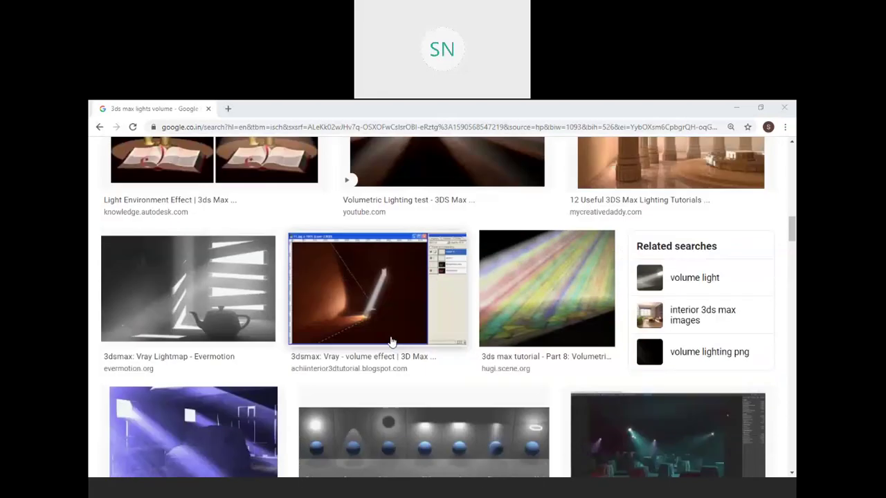
scroll(401, 339, "down", 3)
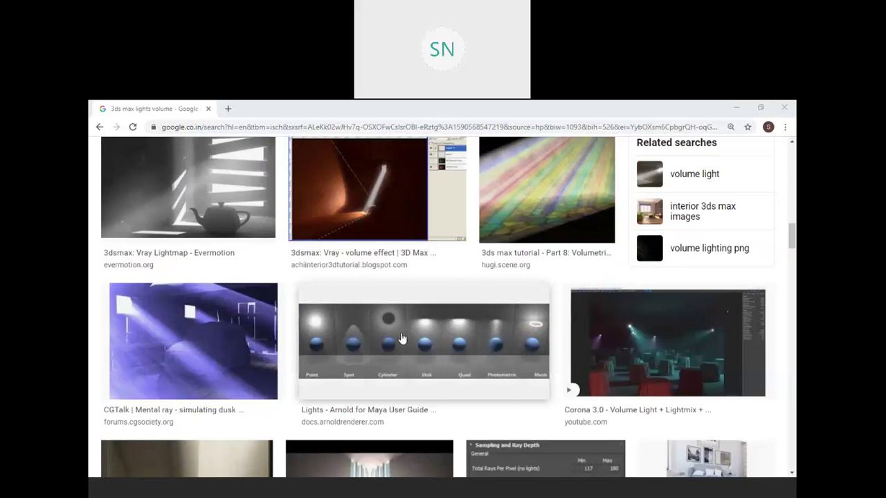
scroll(402, 338, "up", 3)
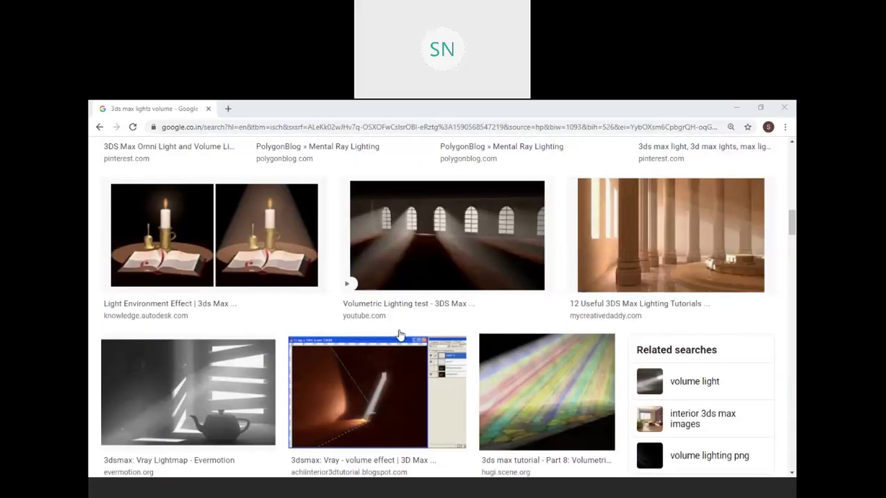
scroll(400, 336, "down", 3)
scroll(400, 335, "up", 3)
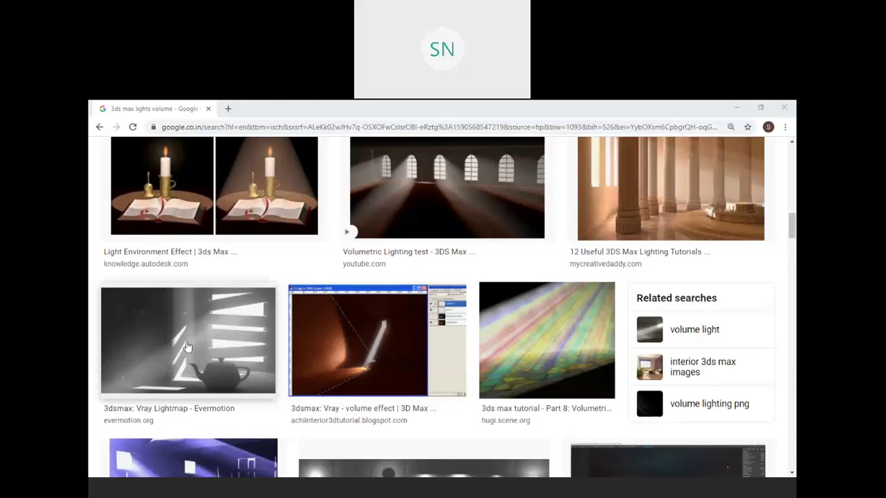
scroll(321, 354, "down", 4)
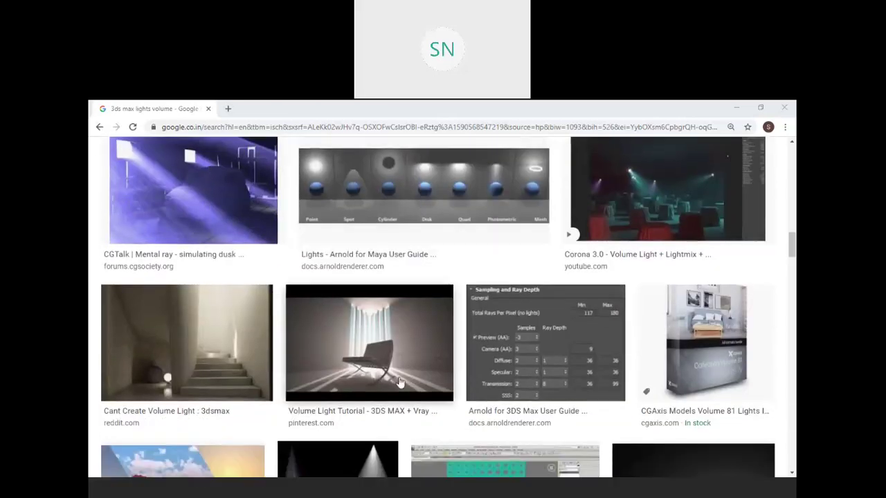
scroll(440, 350, "down", 4)
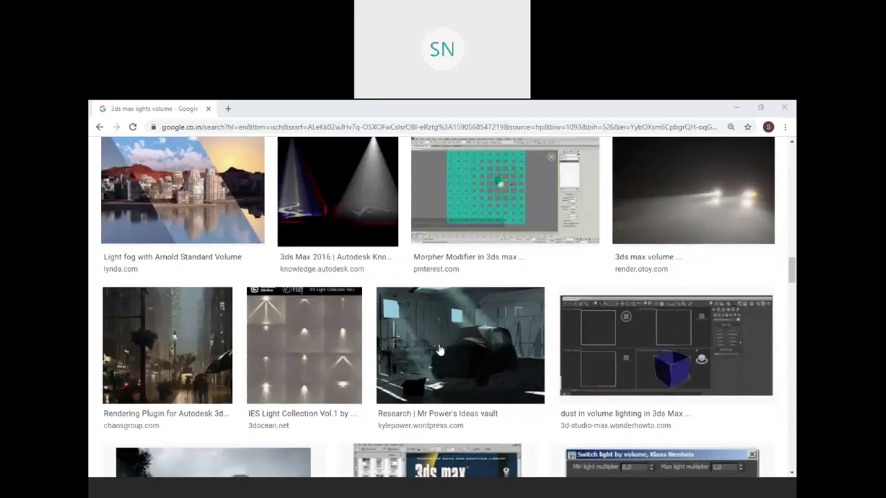
scroll(439, 349, "down", 2)
scroll(439, 349, "down", 1)
scroll(440, 350, "down", 1)
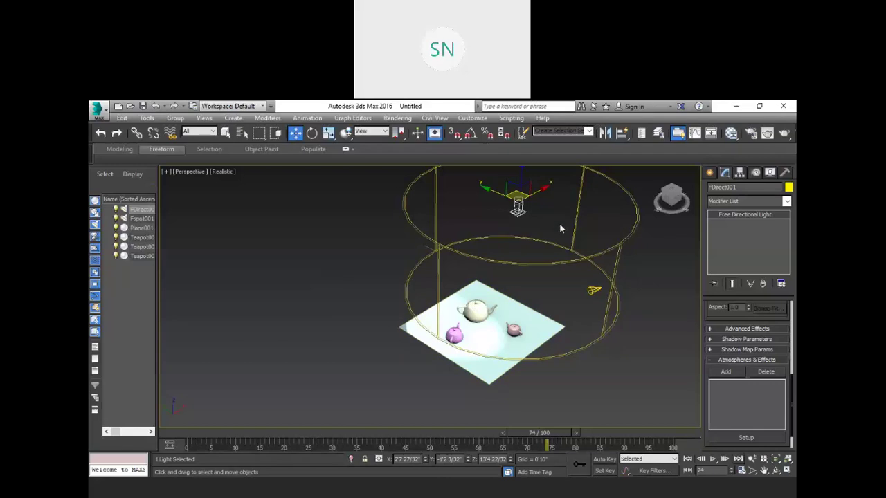
- Delete FDirect001, place an Omni light on the plane and raise it above the teapots
key("Delete")
key("Delete")
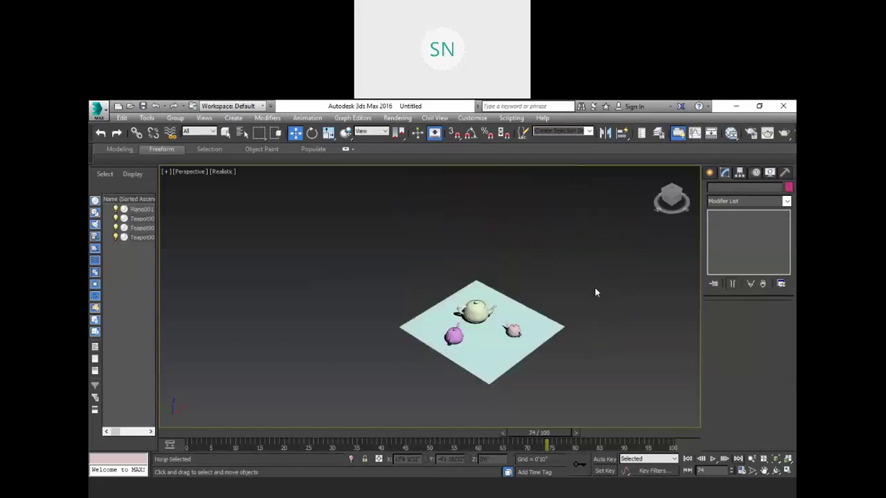
left_click(711, 173)
left_click(730, 259)
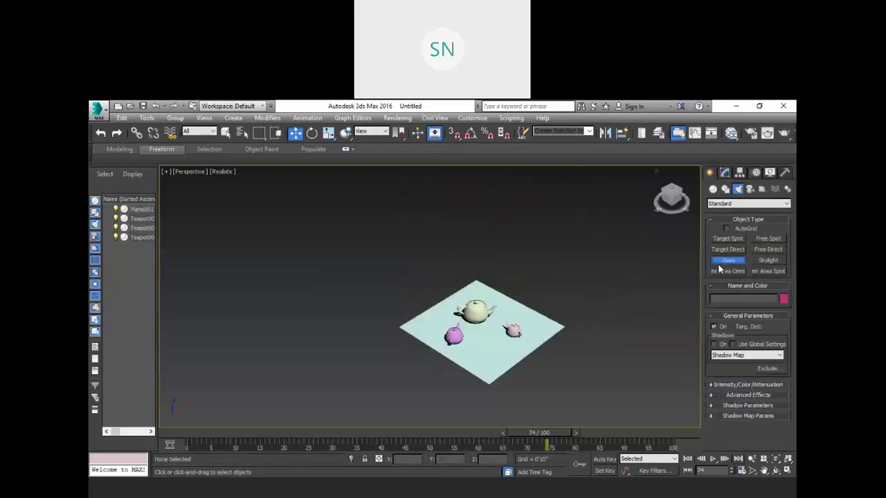
left_click(491, 340)
scroll(492, 342, "up", 3)
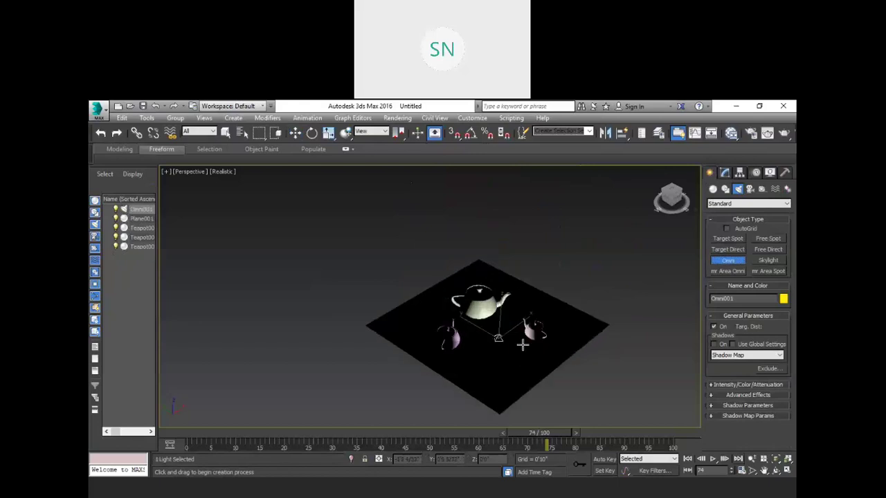
key("w")
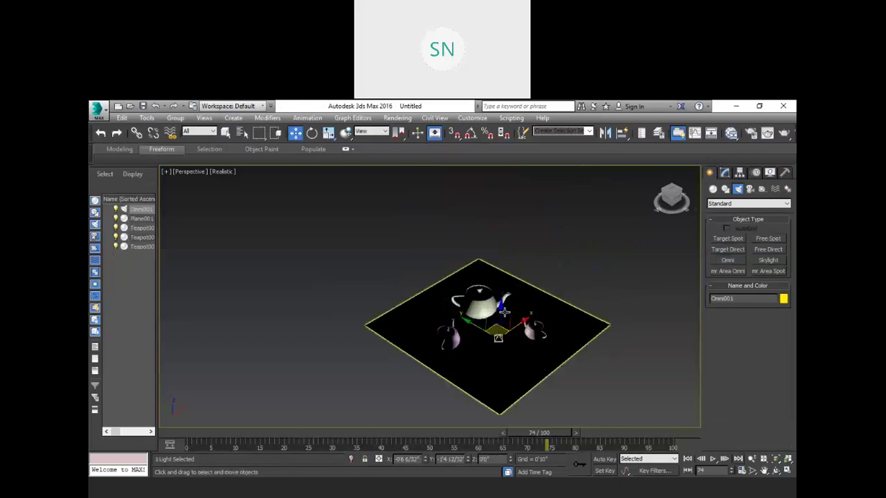
left_click_drag(499, 325, 502, 272)
scroll(490, 320, "up", 4)
scroll(494, 315, "up", 3)
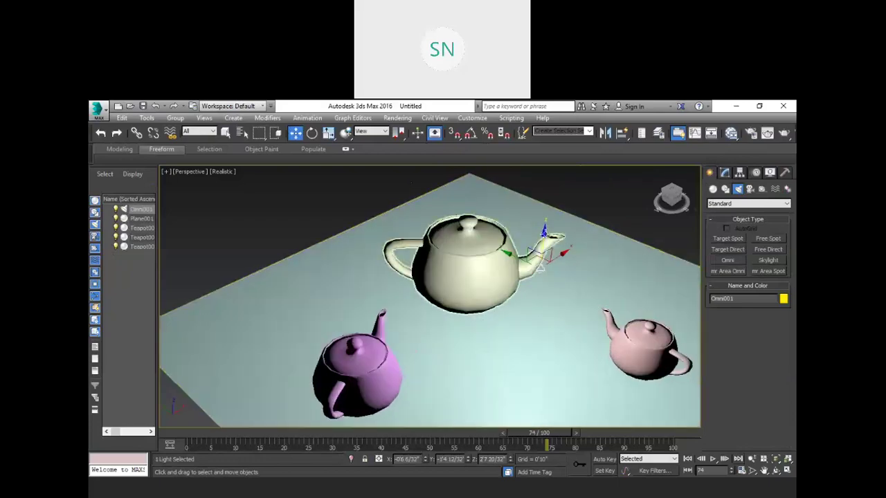
left_click_drag(541, 234, 556, 282)
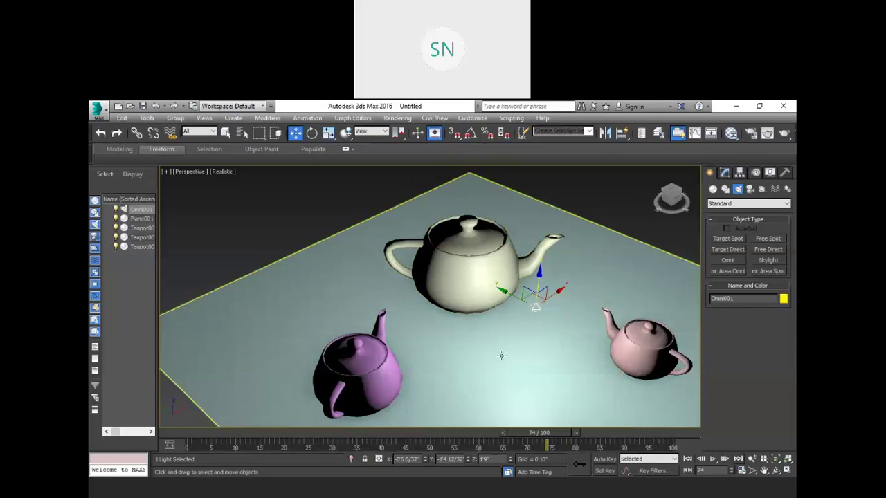
scroll(501, 355, "down", 4)
scroll(542, 316, "up", 3)
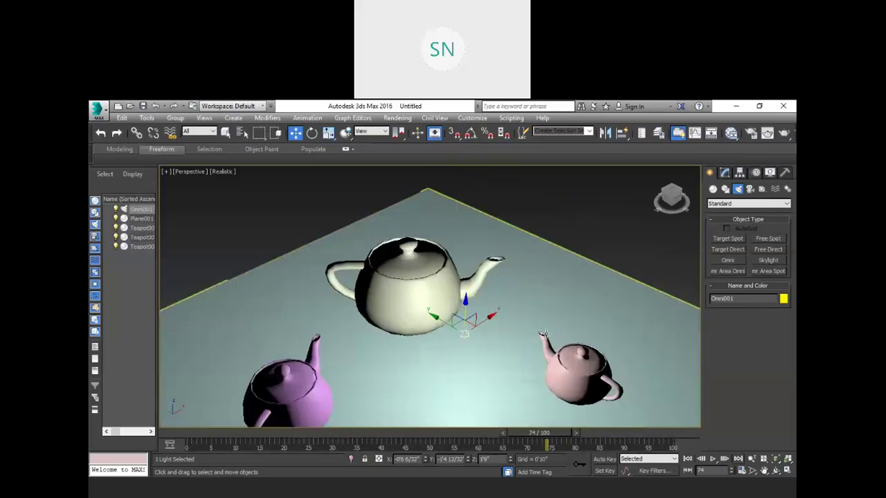
- Open Omni001's Light Color selector in the Modify panel
left_click(724, 173)
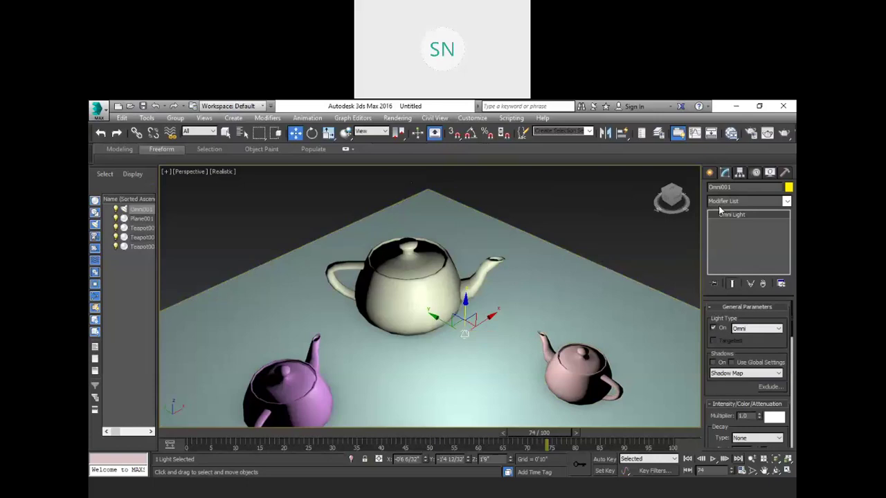
scroll(730, 322, "down", 4)
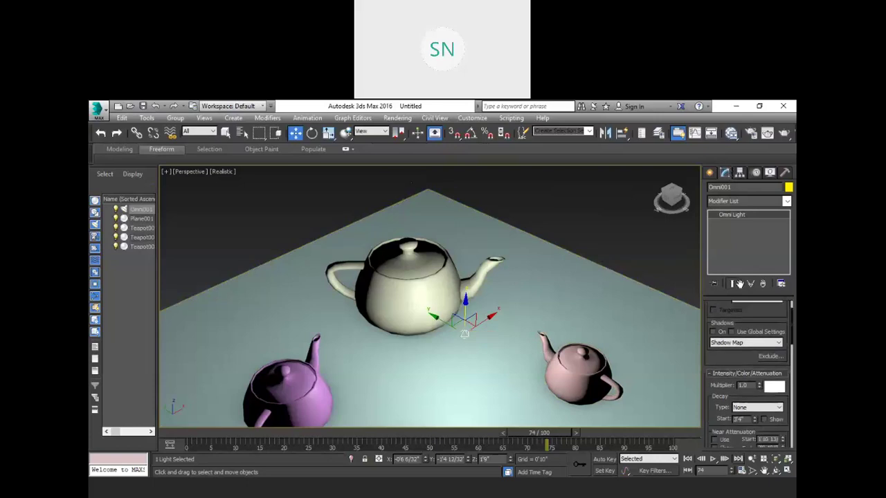
scroll(723, 339, "down", 2)
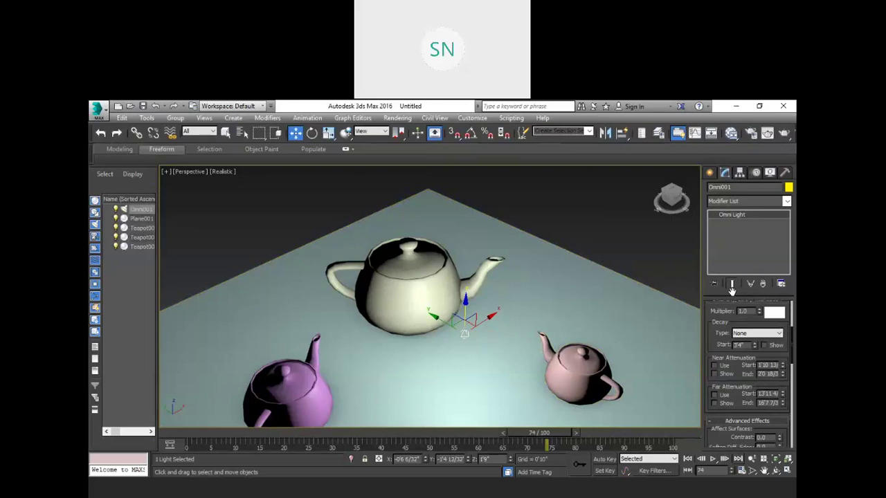
left_click(773, 330)
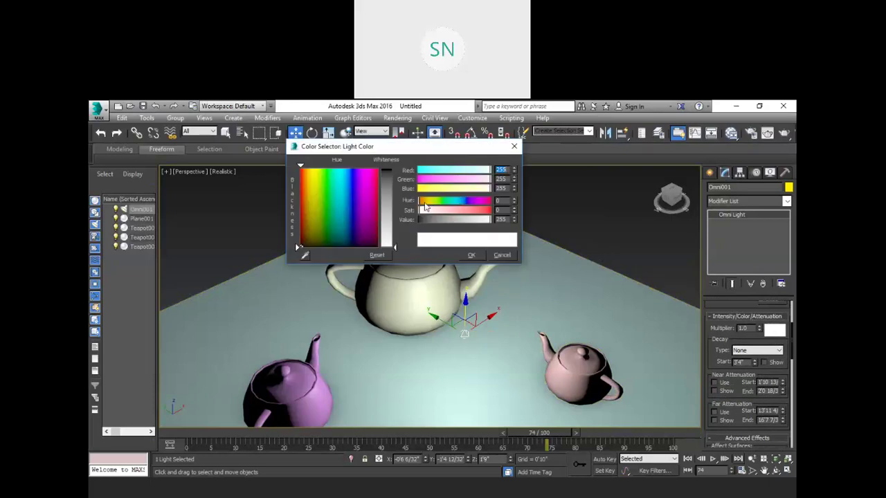
left_click(435, 189)
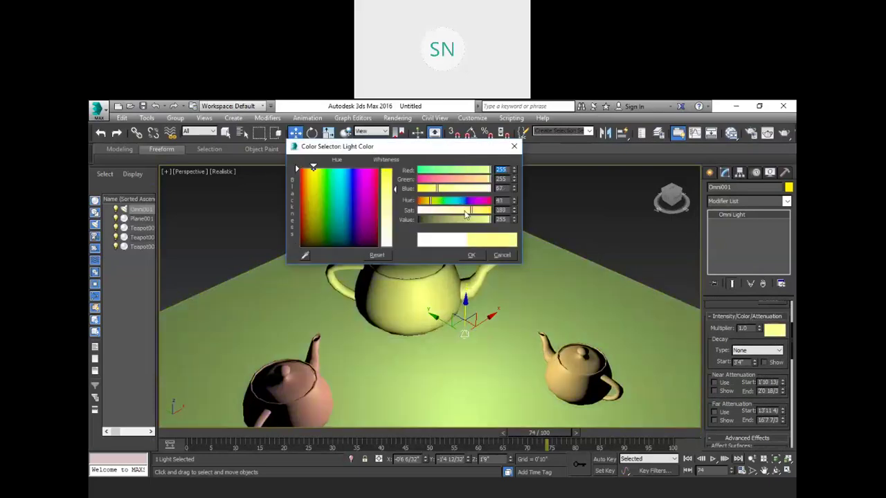
left_click_drag(437, 189, 430, 190)
left_click_drag(430, 192, 417, 189)
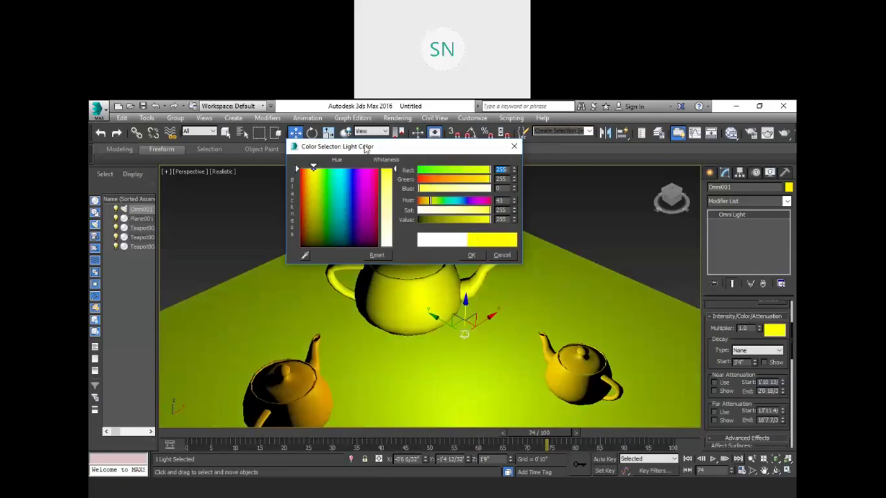
left_click_drag(487, 223, 456, 232)
mouse_move(429, 188)
left_mouse_down()
mouse_move(458, 197)
mouse_move(432, 191)
left_mouse_up()
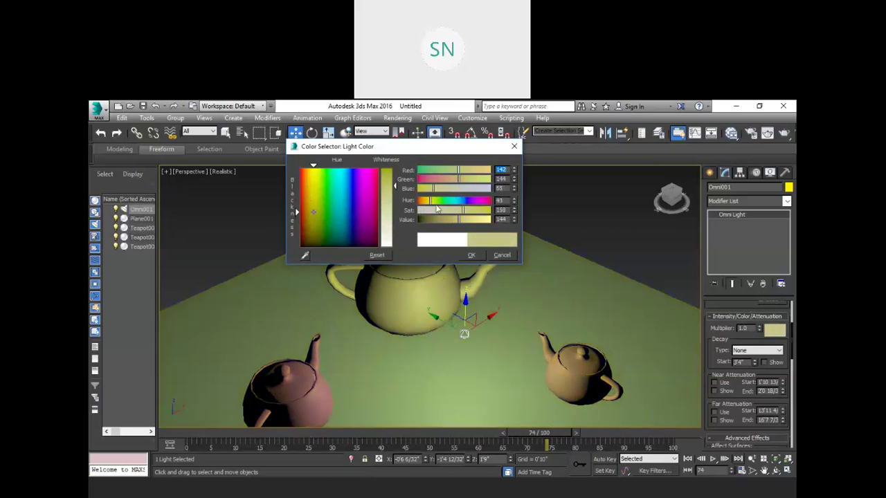
left_click(471, 254)
scroll(470, 239, "down", 2)
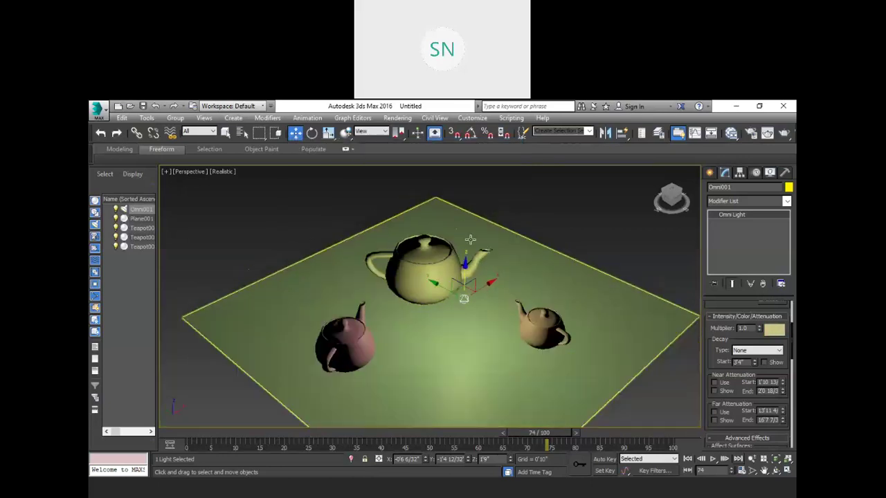
scroll(464, 309, "up", 1)
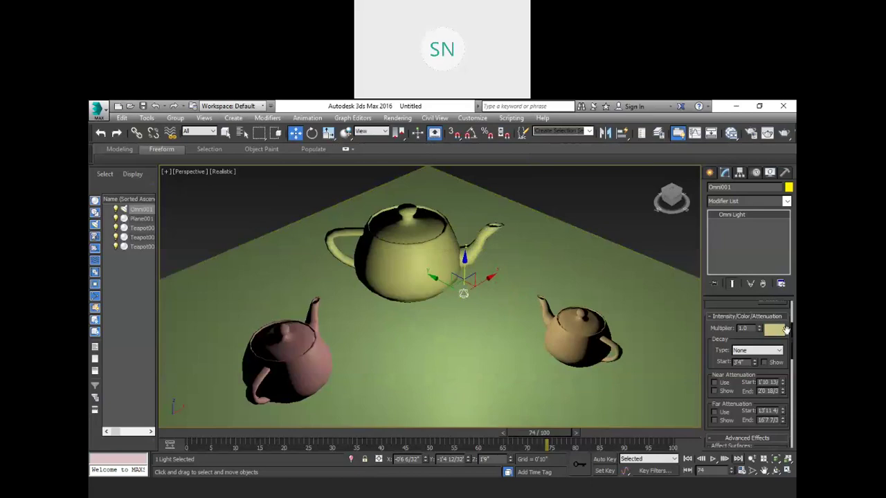
left_click(774, 330)
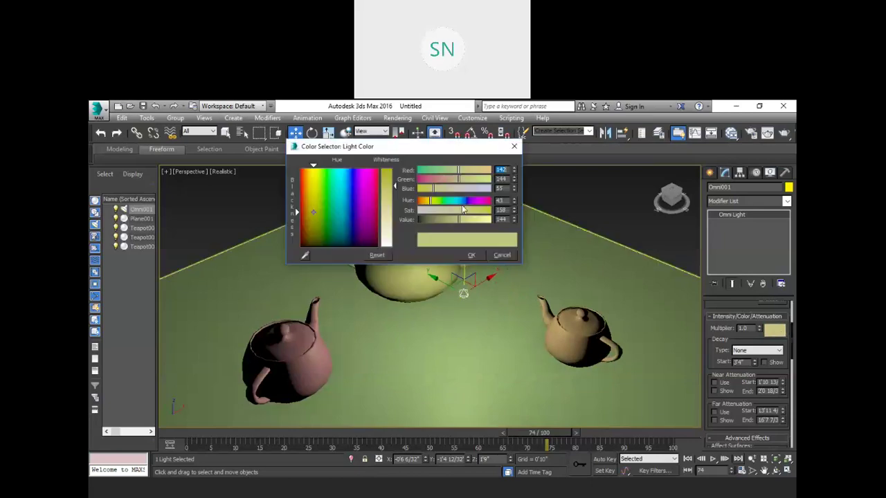
left_click_drag(393, 187, 392, 243)
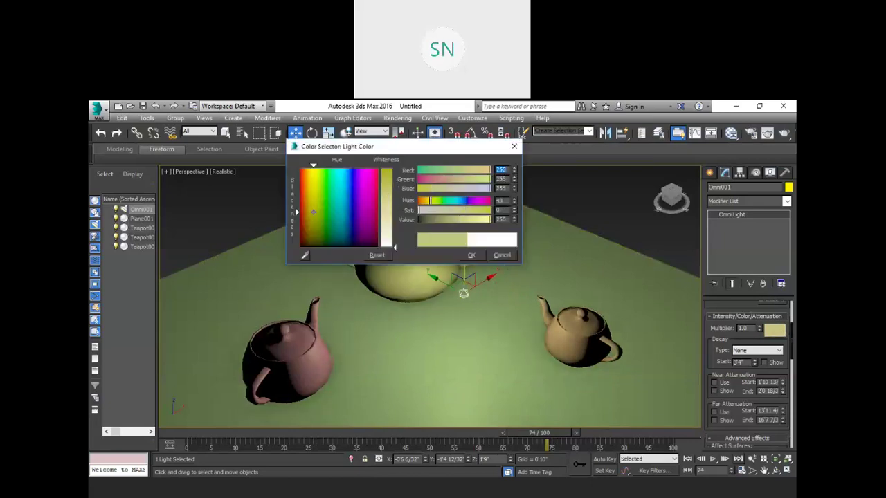
left_click(471, 254)
scroll(477, 242, "down", 1)
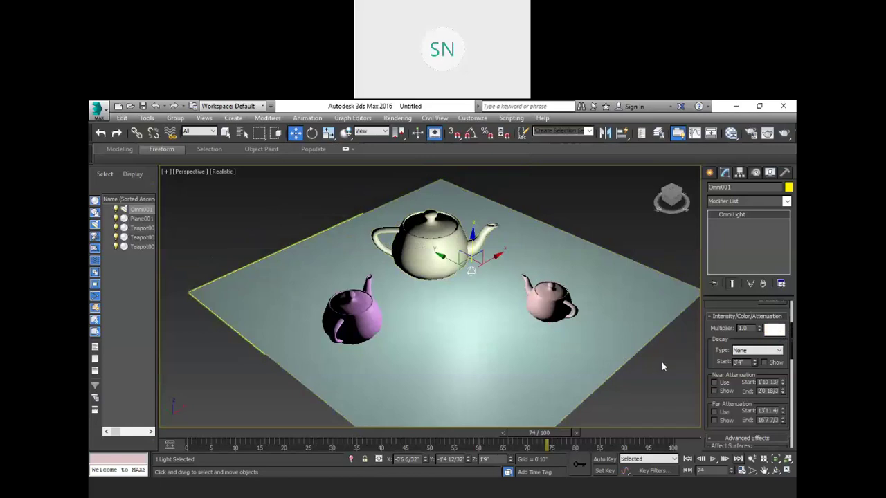
mouse_move(717, 350)
left_mouse_down()
mouse_move(719, 263)
mouse_move(723, 337)
mouse_move(727, 292)
mouse_move(732, 316)
mouse_move(727, 352)
left_mouse_up()
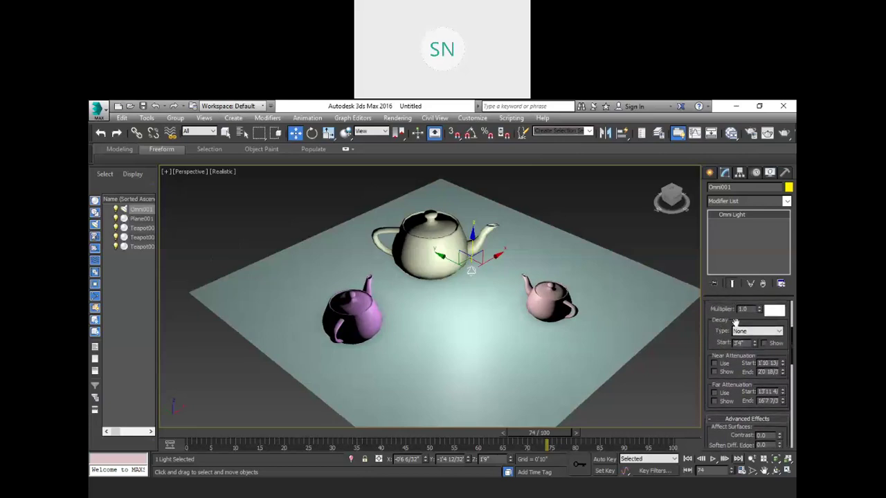
- Try Inverse decay with a shorter Decay Start on Omni001, then set Decay Type back to None
left_click_drag(710, 326, 717, 338)
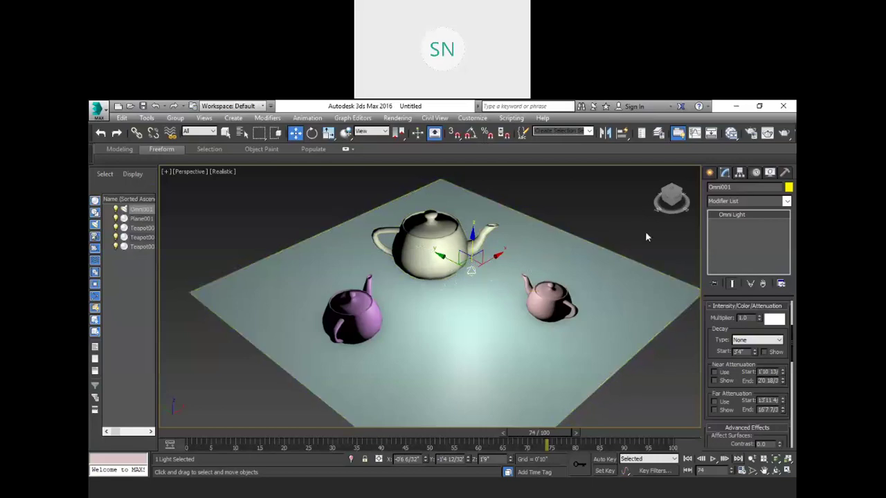
left_click(747, 341)
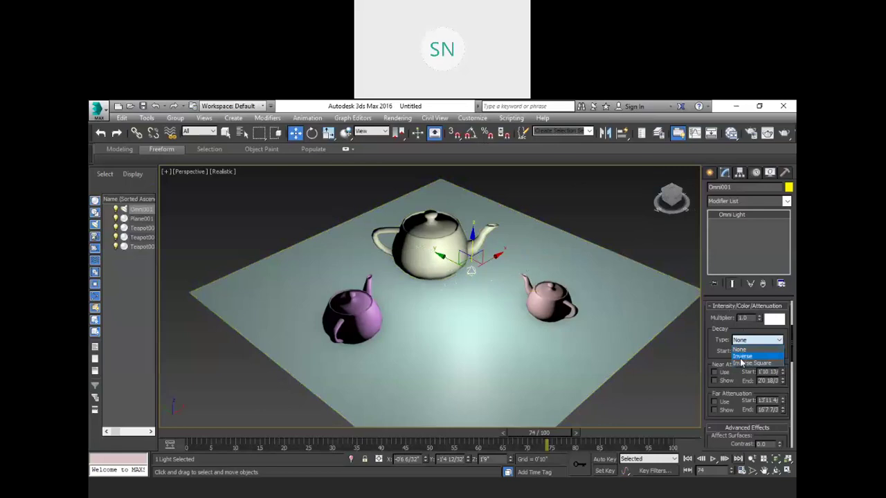
left_click(743, 356)
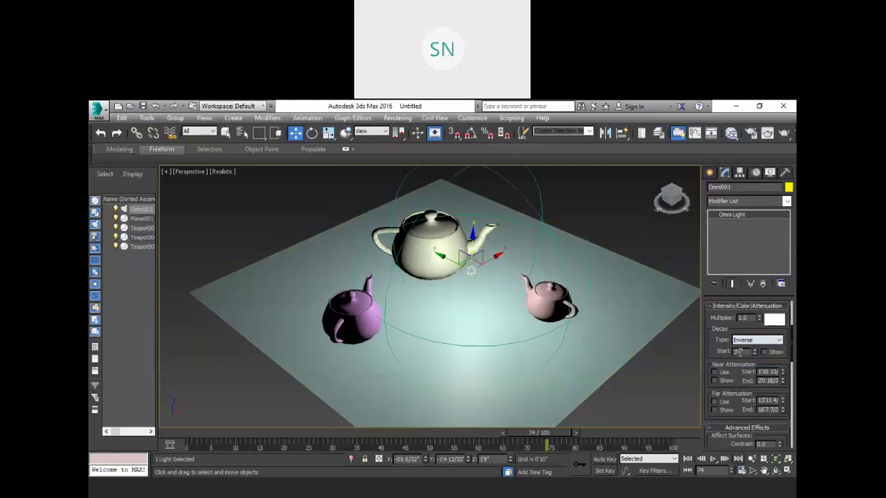
left_click_drag(752, 351, 770, 385)
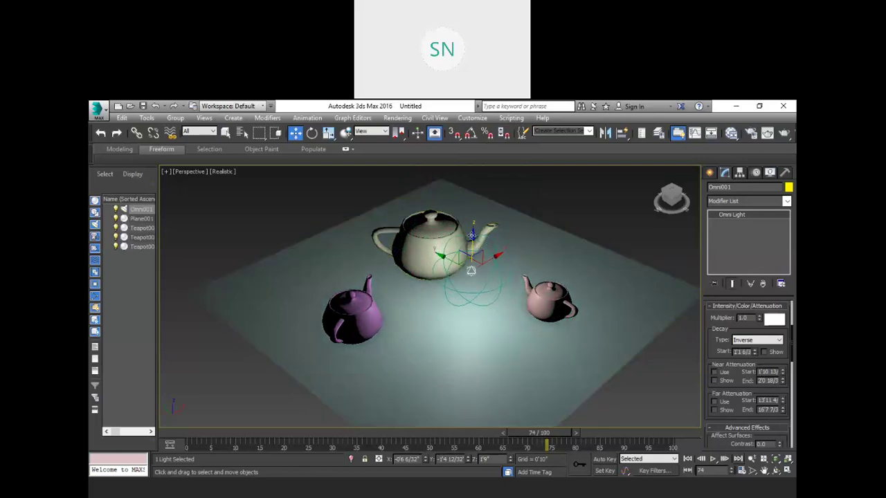
mouse_move(472, 236)
left_mouse_down()
mouse_move(476, 280)
mouse_move(478, 251)
left_mouse_up()
left_click(757, 340)
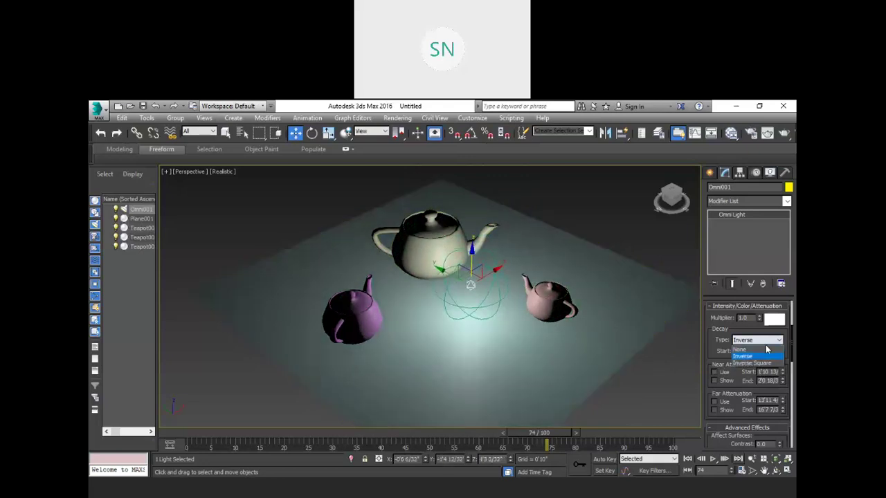
left_click(748, 350)
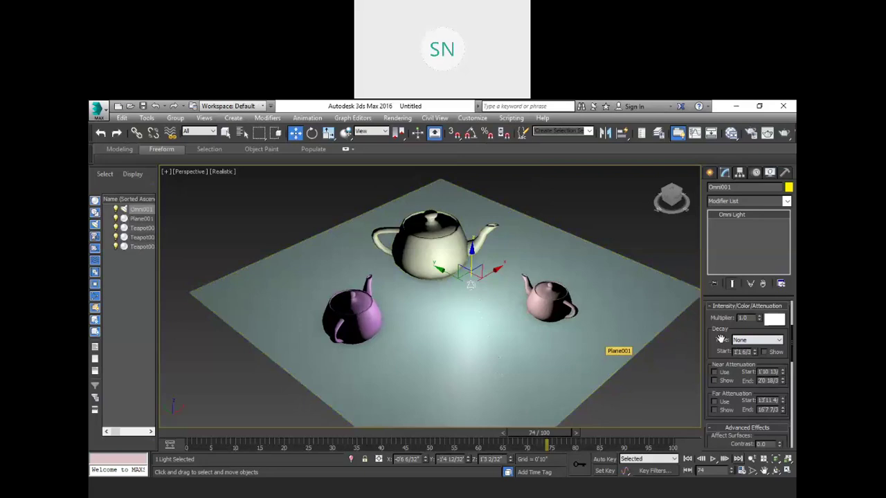
- Set Omni001's Decay Type to Inverse Square and adjust its Decay Start distance
left_click(747, 339)
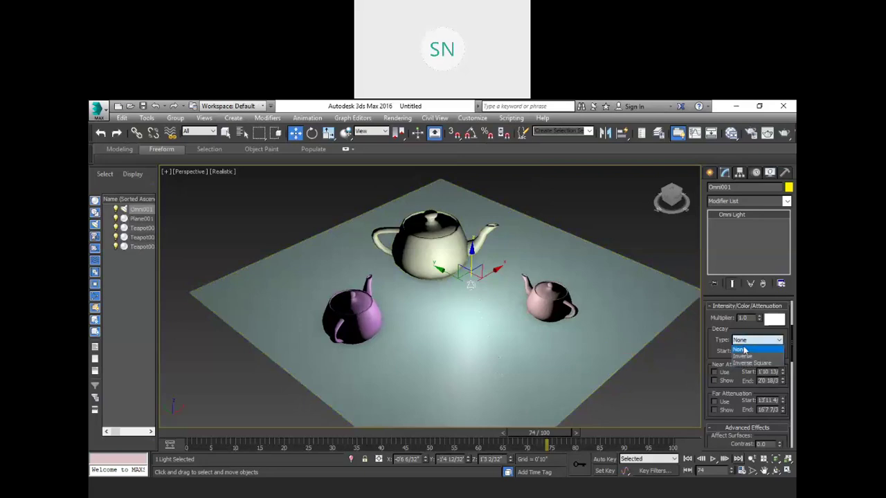
left_click(743, 356)
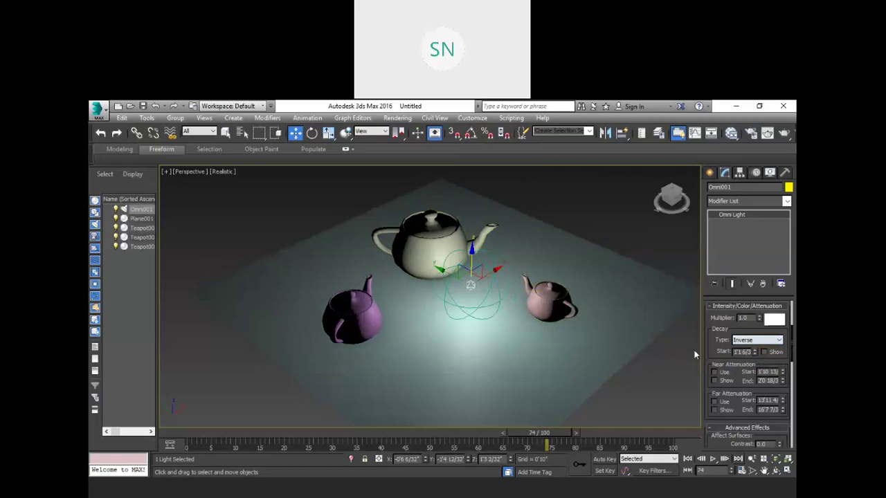
left_click(746, 342)
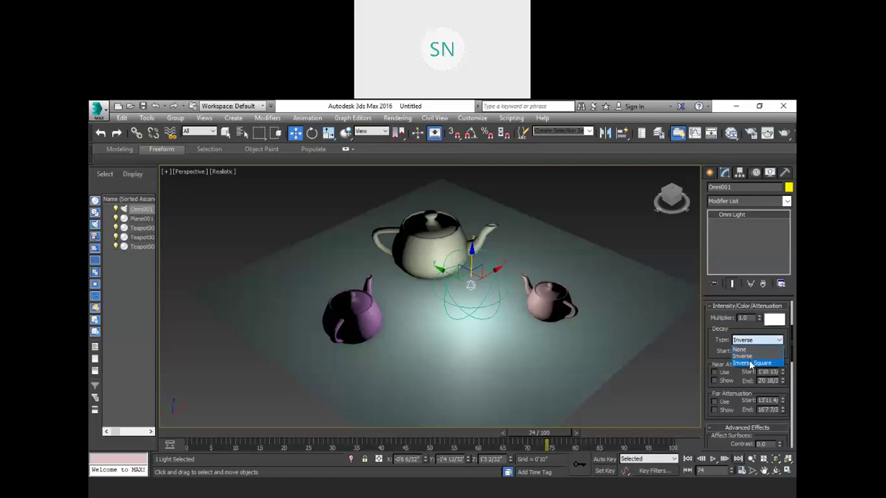
left_click(751, 363)
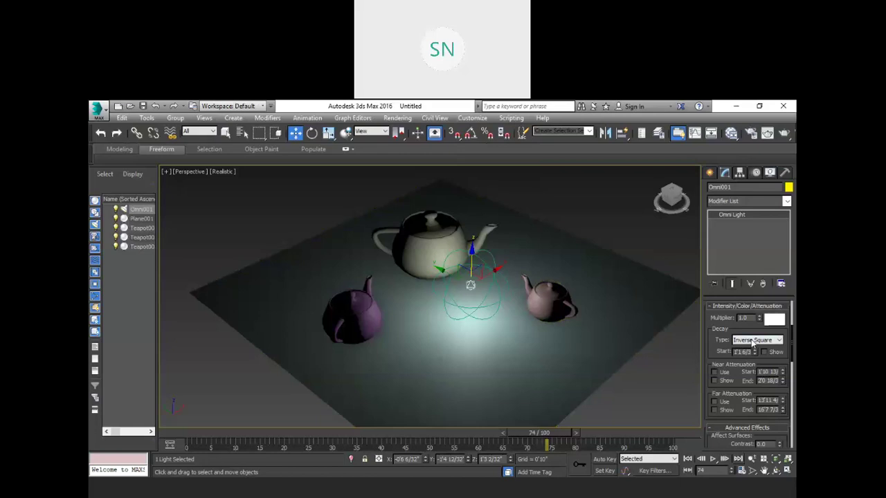
left_click_drag(756, 353, 330, 250)
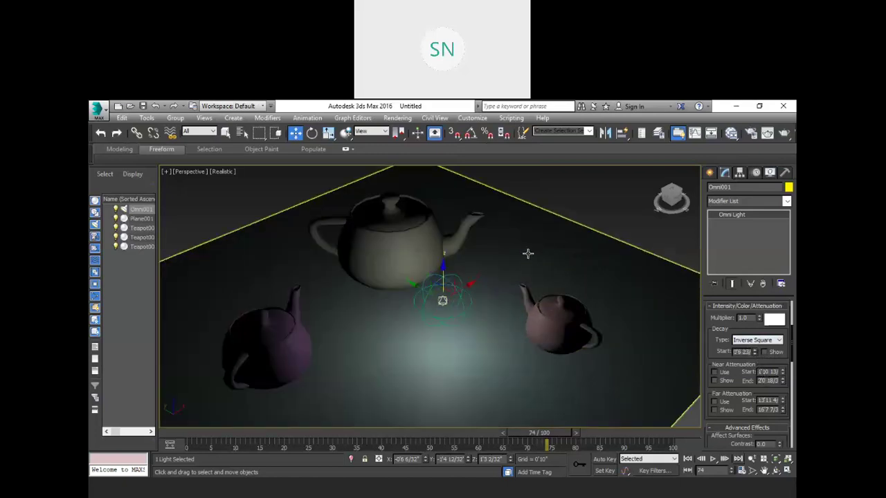
- Render the teapot scene, then re-render with Omni001's decay set to Inverse
key("shift+q")
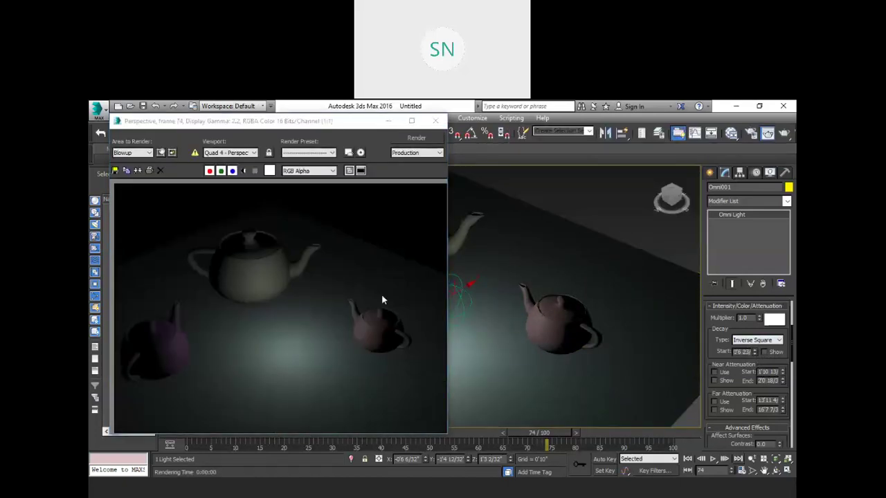
left_click(305, 349)
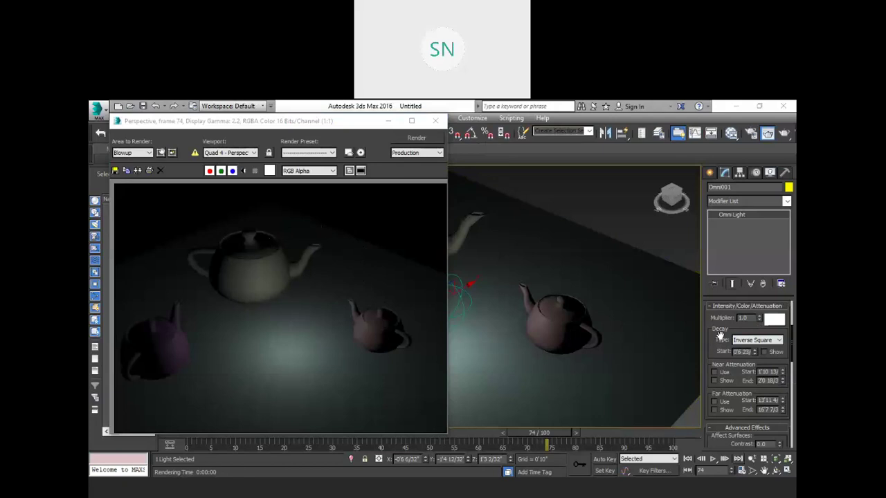
left_click(747, 341)
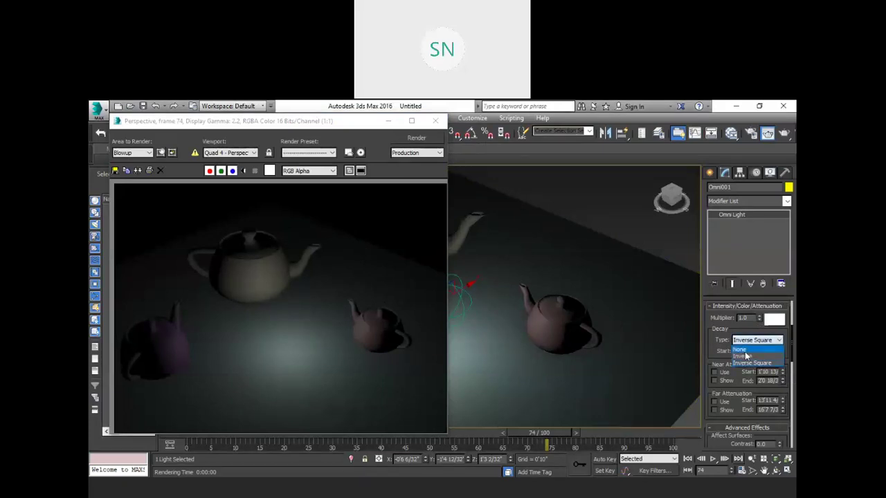
left_click(743, 357)
left_click(419, 138)
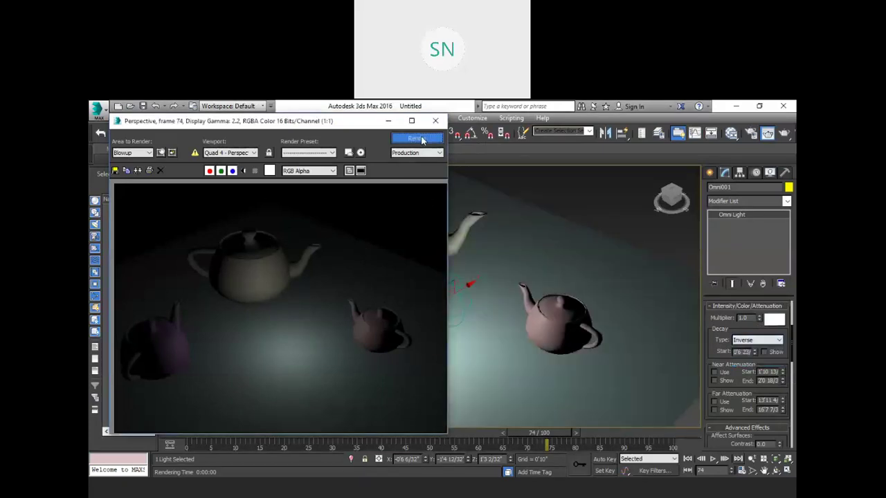
- Re-render with Omni001's decay set to None and close the rendered frame
left_click(756, 339)
left_click(744, 350)
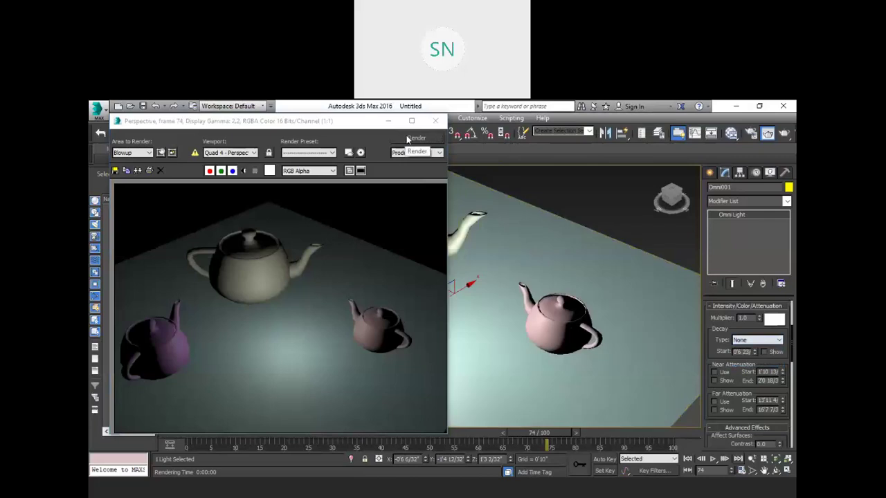
left_click(416, 139)
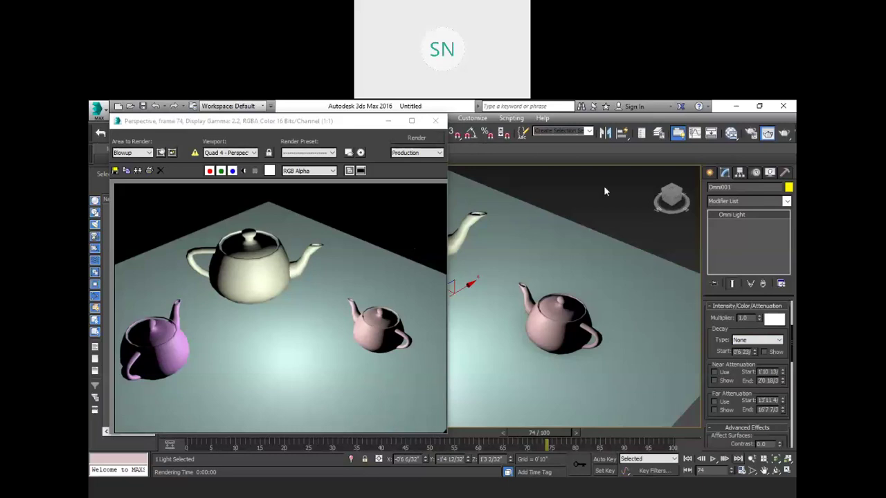
left_click(435, 121)
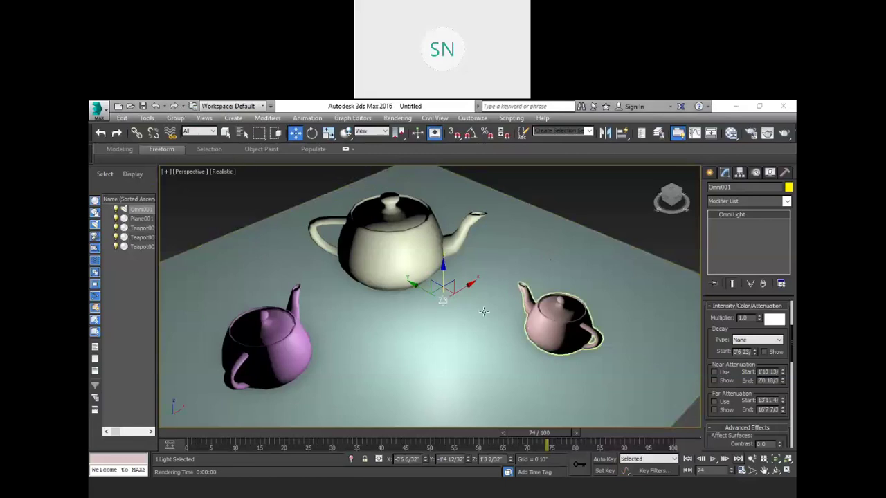
- Delete the back teapot and the right teapot
scroll(463, 302, "down", 3)
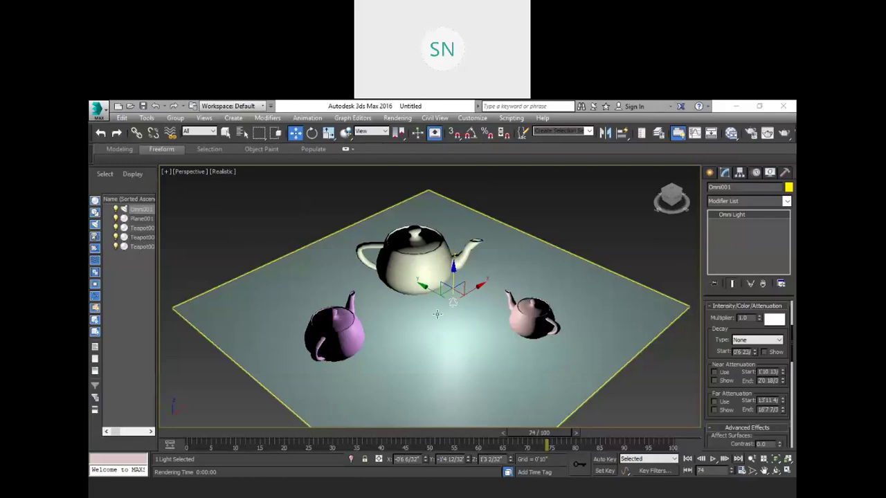
left_click(418, 265)
key("Delete")
left_click(528, 316)
key("Delete")
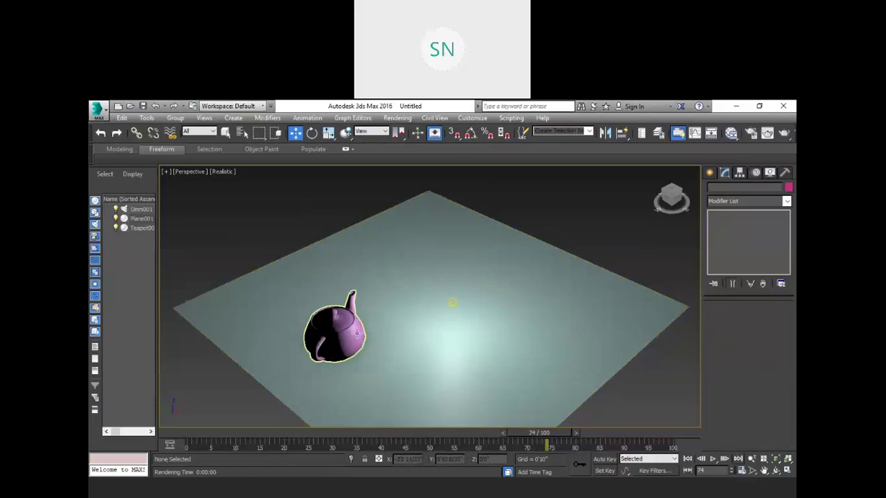
- Delete the omni light and the remaining teapot, leaving only Plane001
left_click(449, 305)
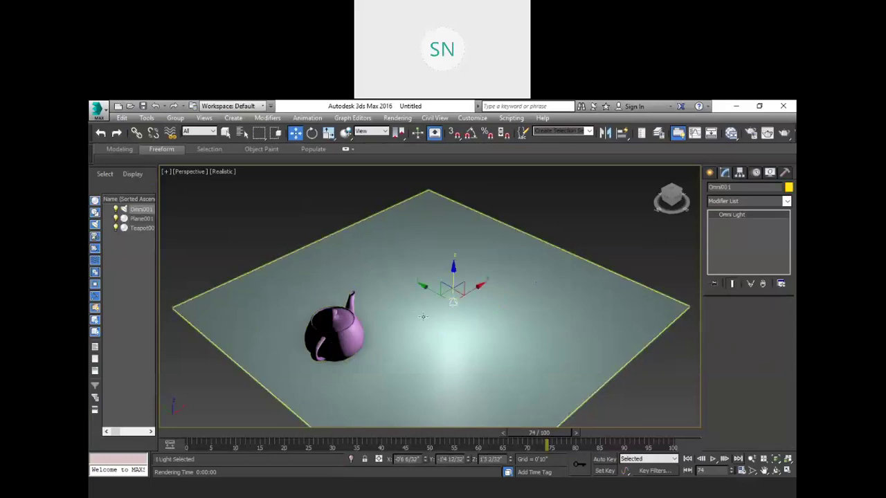
key("Delete")
left_click(349, 332)
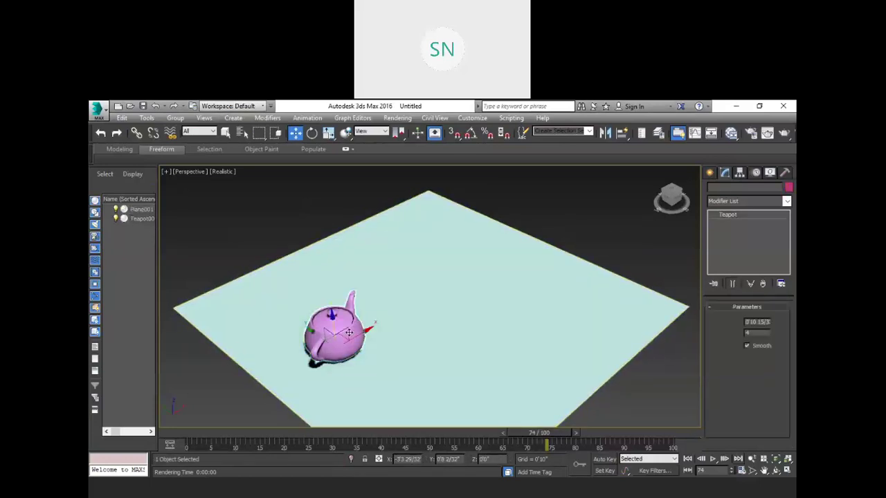
key("Delete")
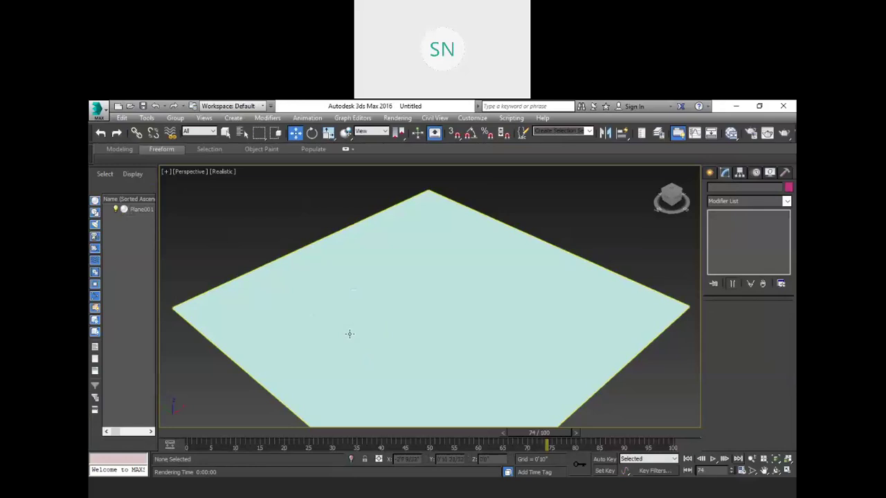
scroll(448, 272, "down", 5)
scroll(449, 262, "up", 3)
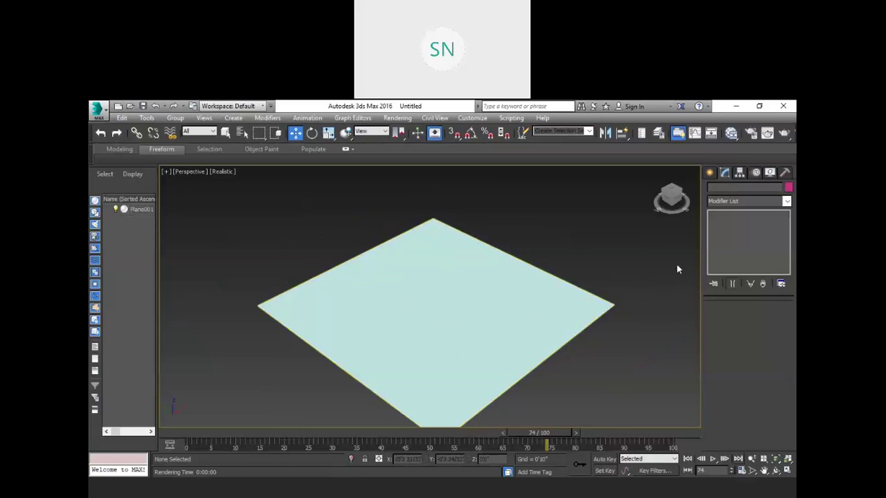
left_click(709, 172)
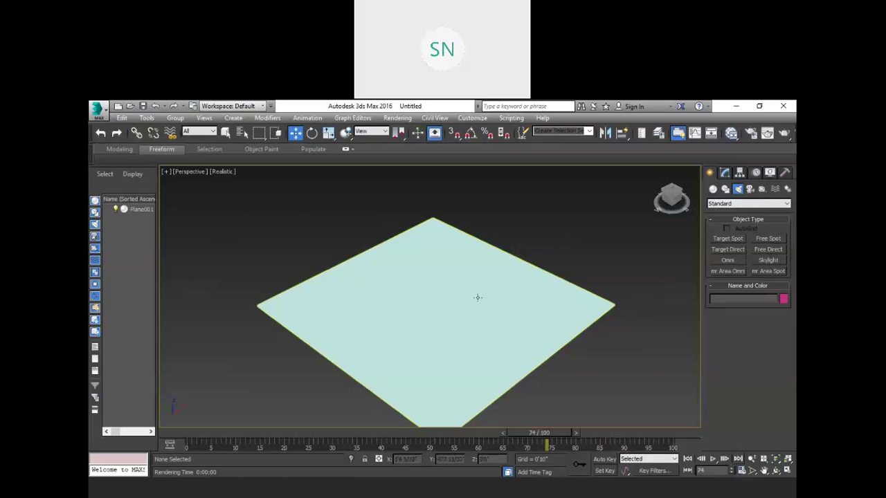
- Drag out a Standard Primitives cylinder with 18 sides and 5 height segments at the plane's centre
left_click(713, 189)
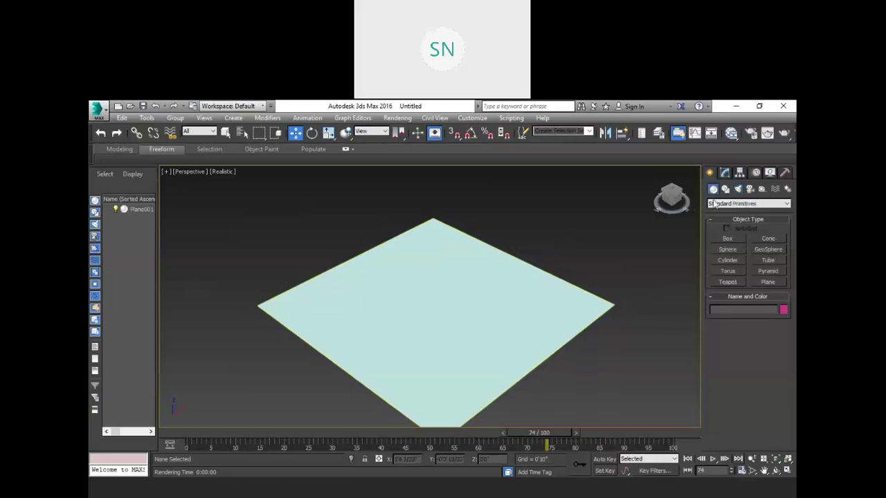
left_click(727, 260)
left_click_drag(436, 299, 460, 311)
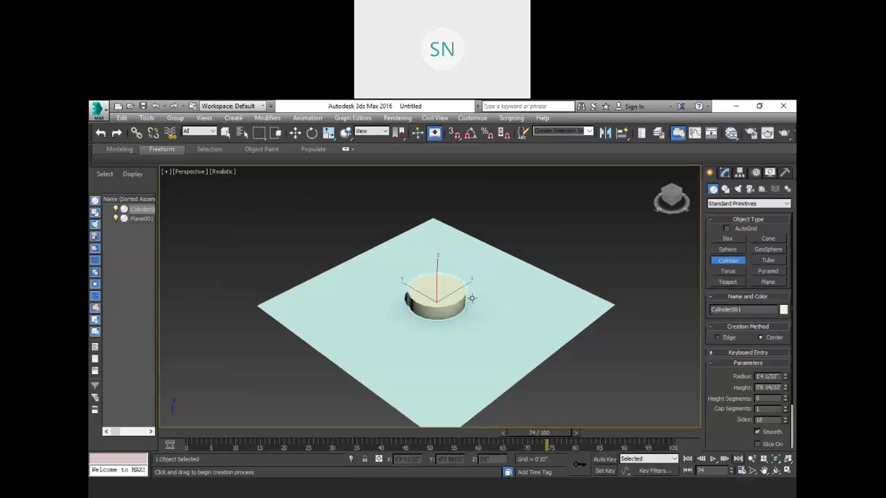
scroll(424, 296, "up", 3)
scroll(462, 288, "up", 2)
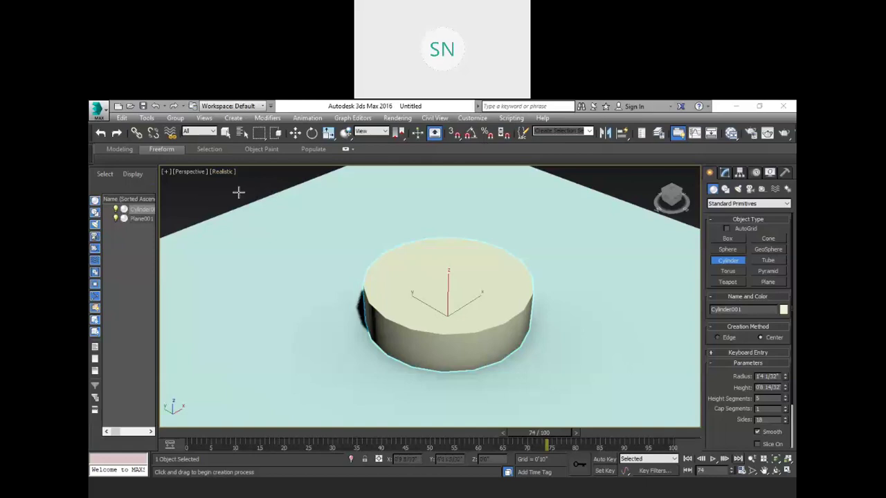
left_click(249, 191)
- Show edged faces in the viewport and reduce Cylinder001 to 1 height segment
key("w")
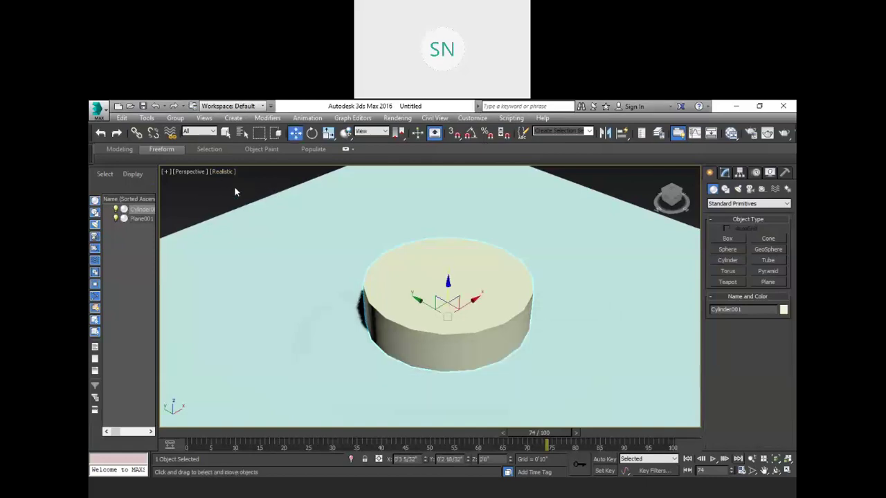
left_click(223, 173)
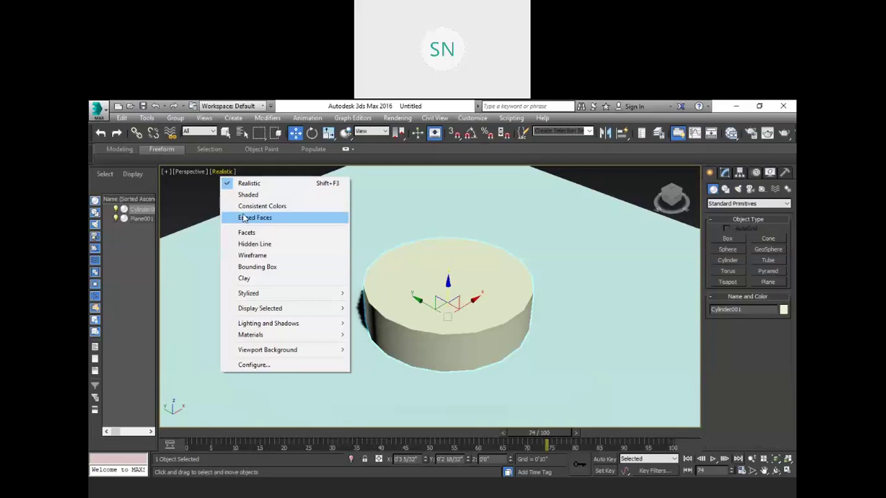
left_click(243, 218)
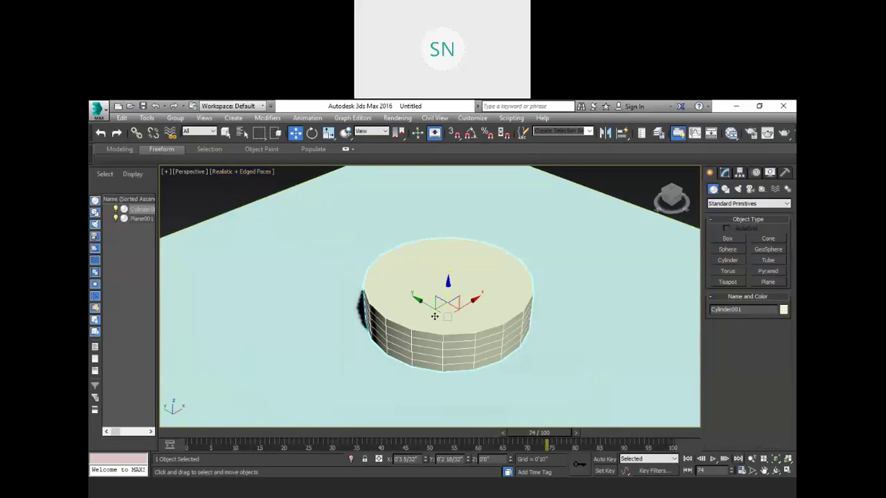
left_click(725, 173)
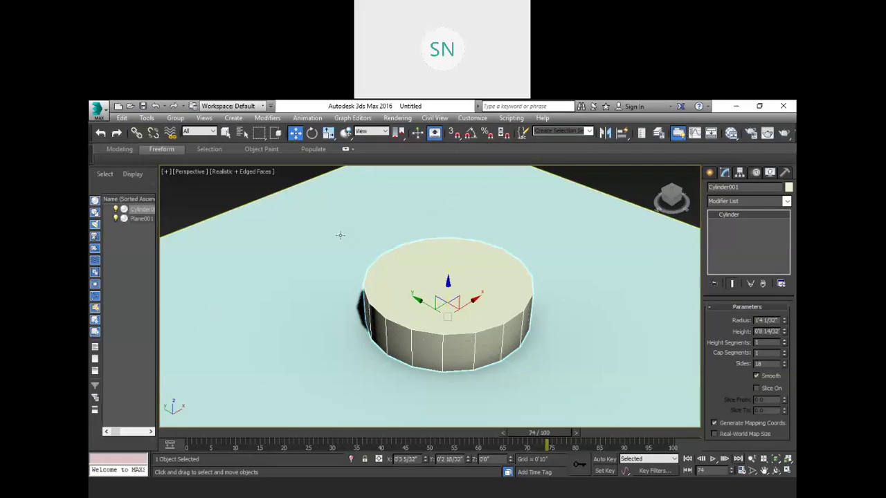
scroll(380, 263, "down", 3)
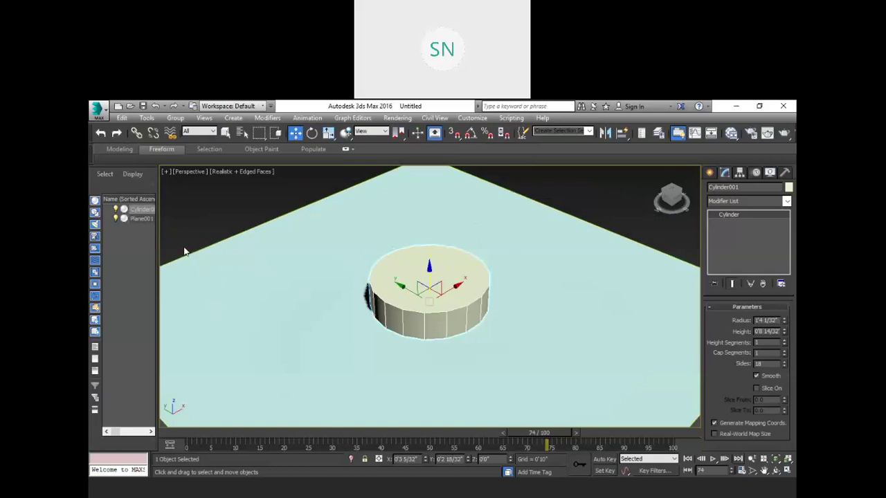
scroll(440, 275, "up", 2)
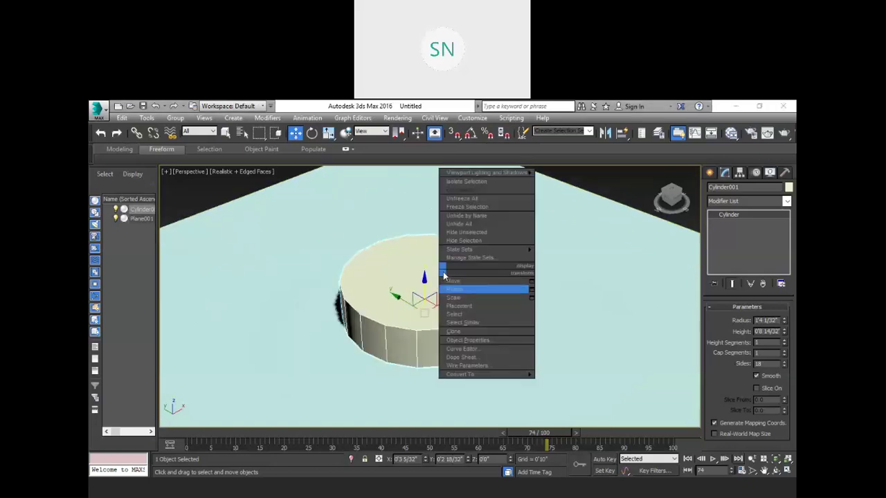
- Convert Cylinder001 to Editable Poly and select its top polygon
right_click(441, 273)
mouse_move(479, 377)
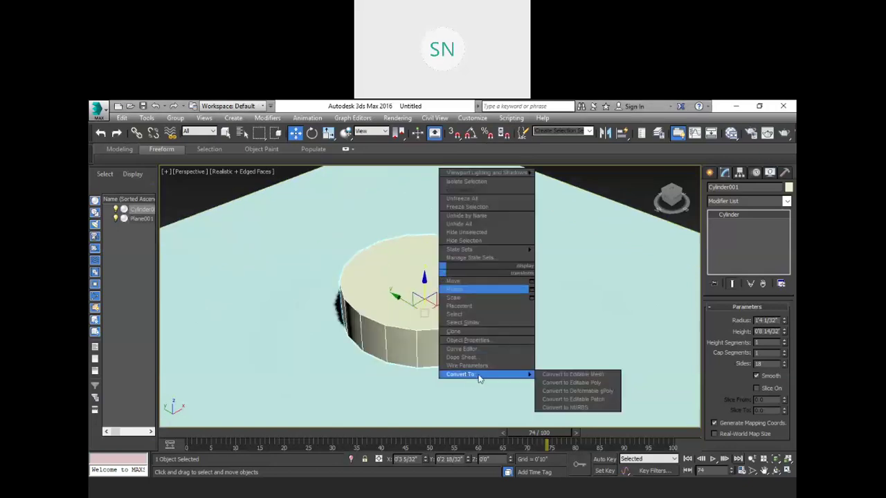
left_click(569, 383)
left_click(758, 318)
left_click(464, 272)
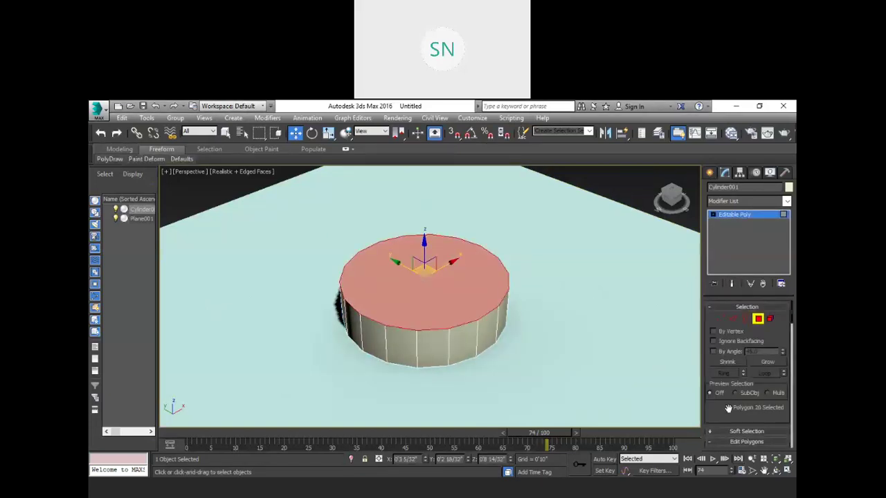
- Inset the top face, then extrude it downward to -0'2 17/32"
scroll(728, 407, "down", 5)
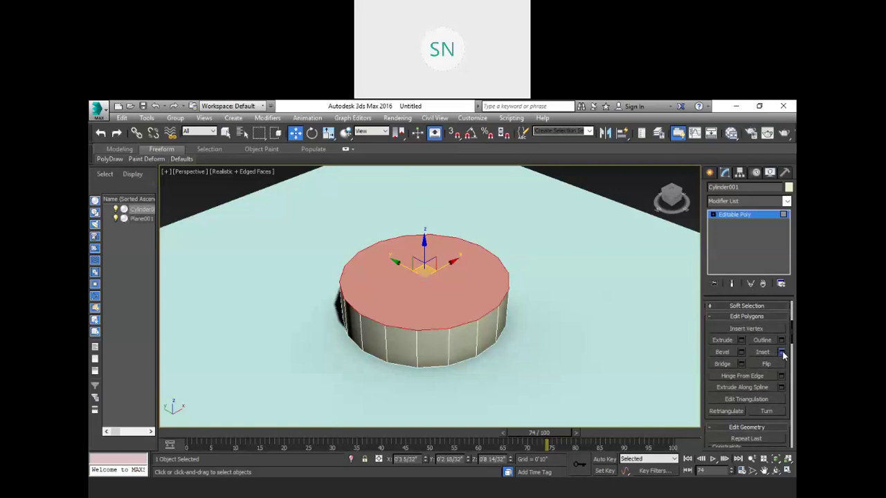
left_click(782, 353)
left_click_drag(437, 320, 437, 313)
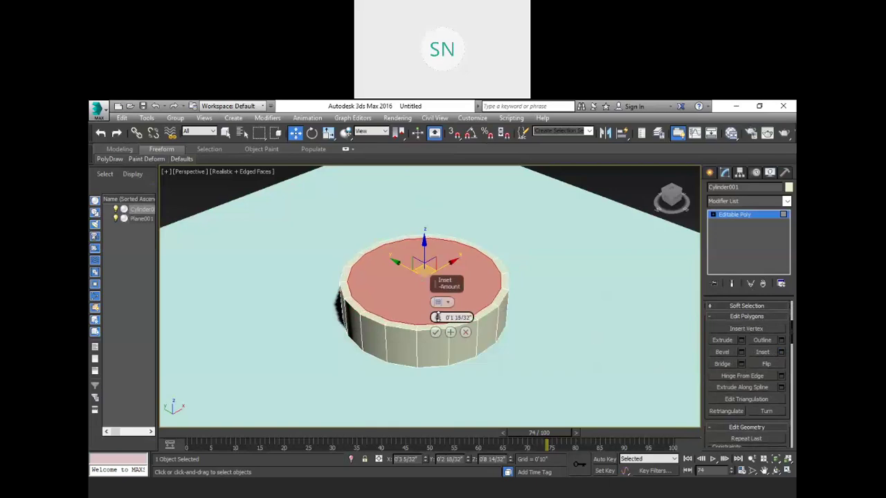
left_click(435, 332)
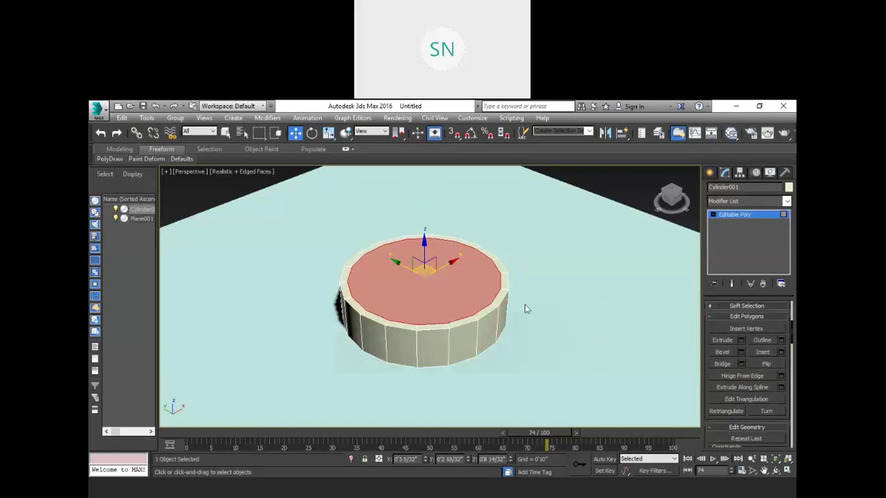
left_click(741, 341)
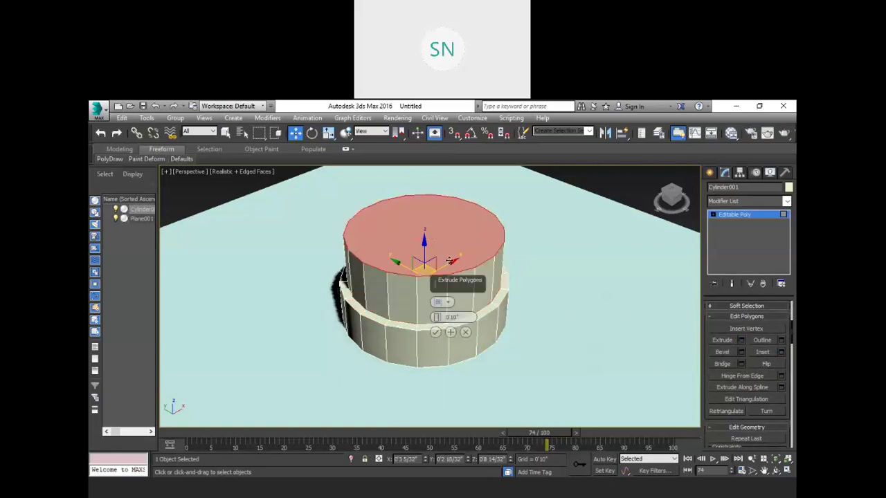
left_click_drag(436, 317, 437, 347)
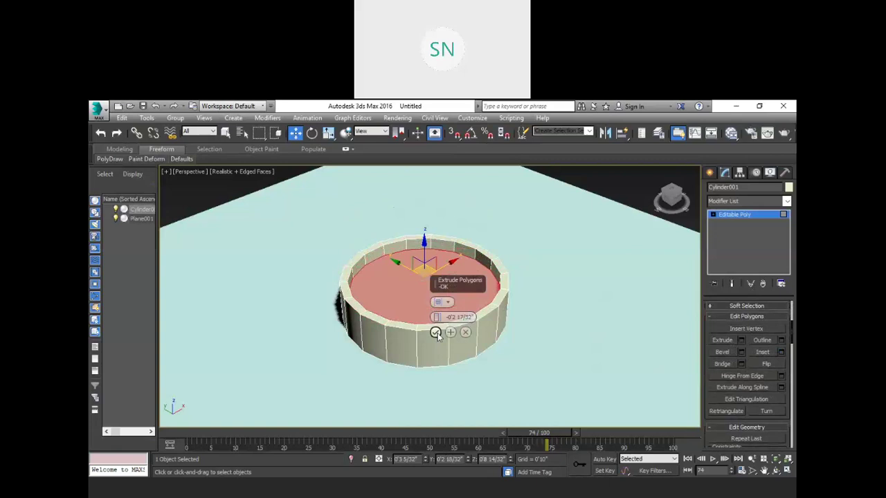
left_click(436, 332)
- Scale the recessed top face down to about 89%
key("r")
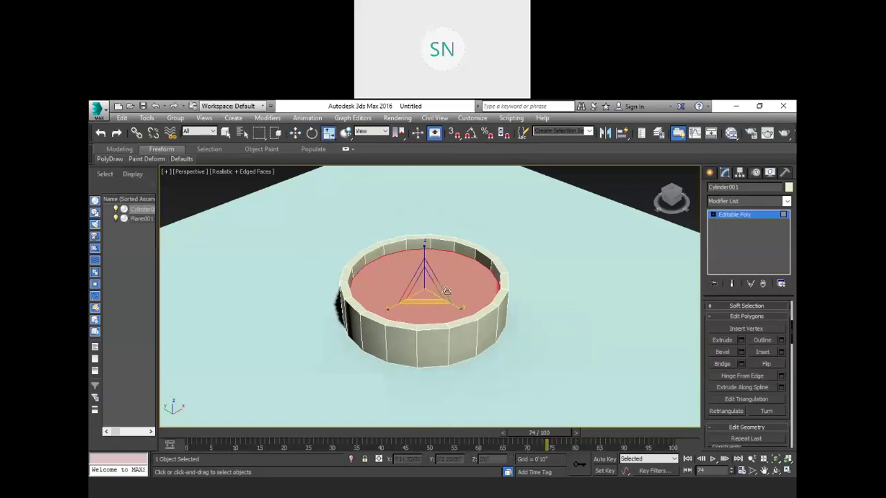
left_click_drag(425, 293, 423, 301)
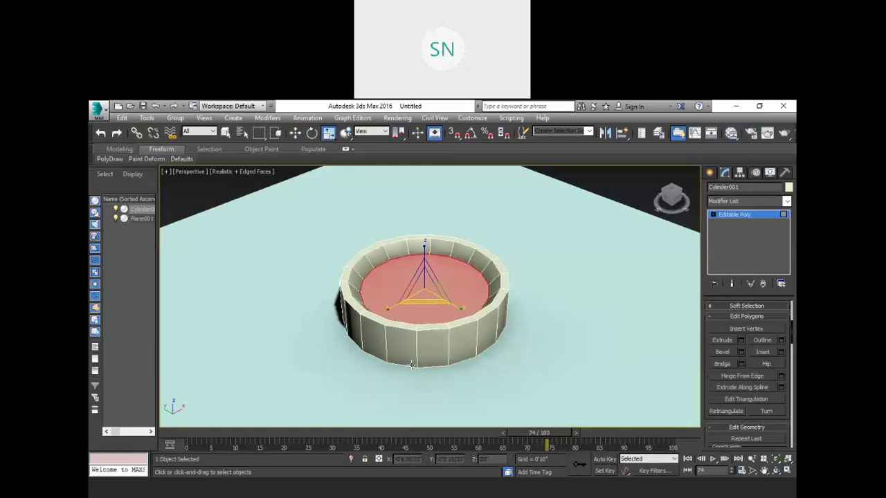
scroll(748, 354, "up", 2)
scroll(734, 329, "up", 3)
left_click(733, 319)
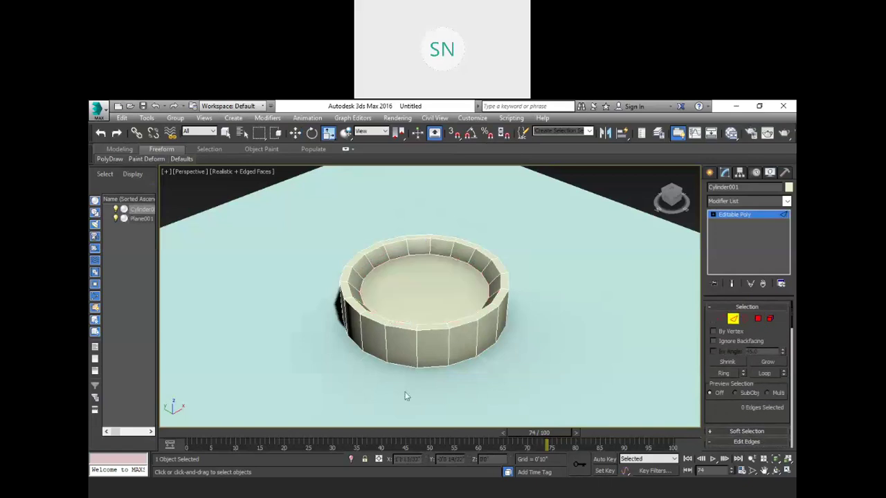
- From beneath the plane, select the cylinder's bottom polygon and scale it to about 84%
left_click(408, 366)
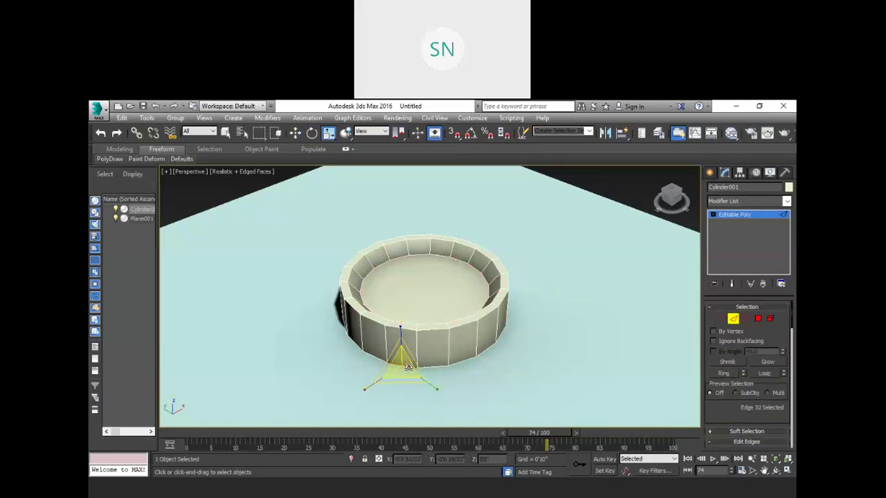
left_click(433, 367)
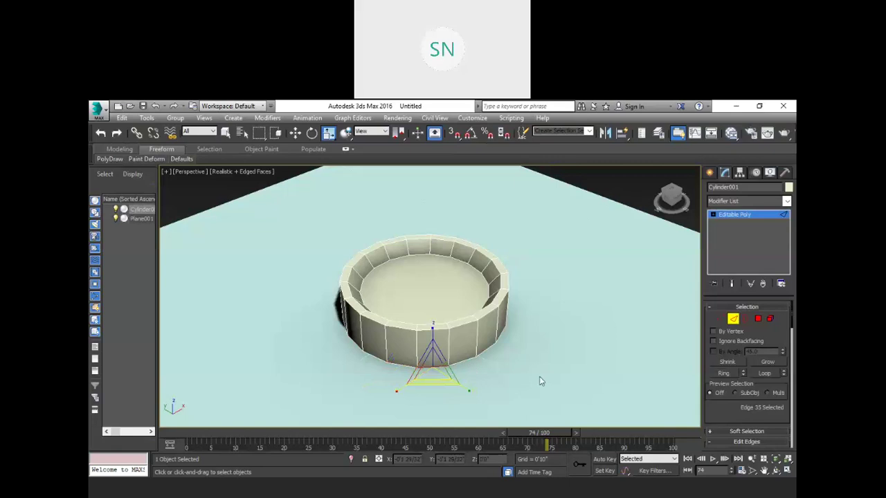
key("alt")
middle_click_drag(533, 344, 536, 321, "alt")
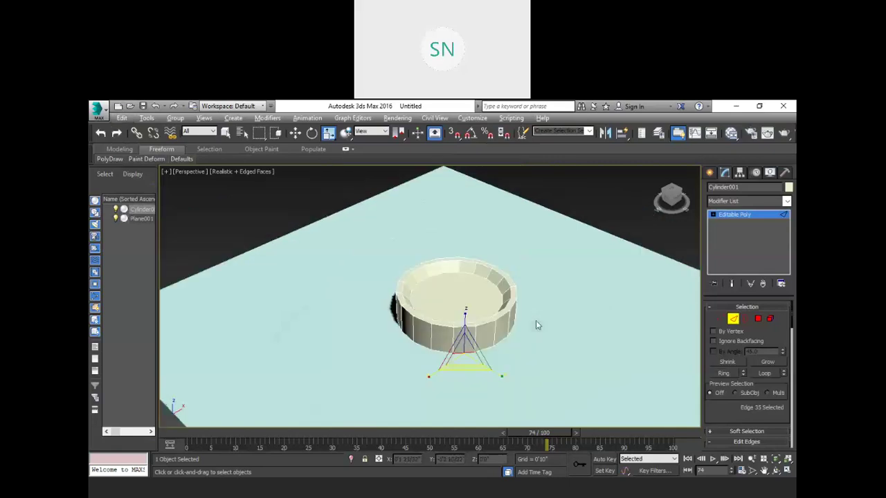
left_click(758, 319)
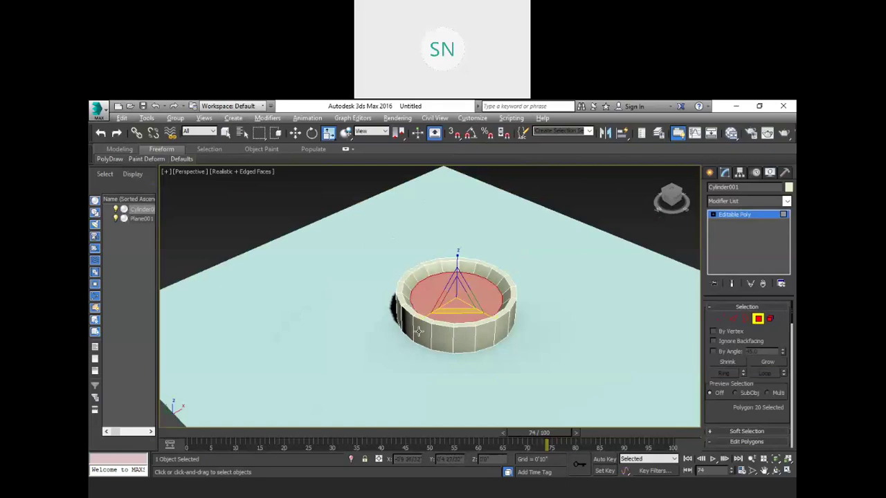
middle_click_drag(493, 339, 496, 283, "alt")
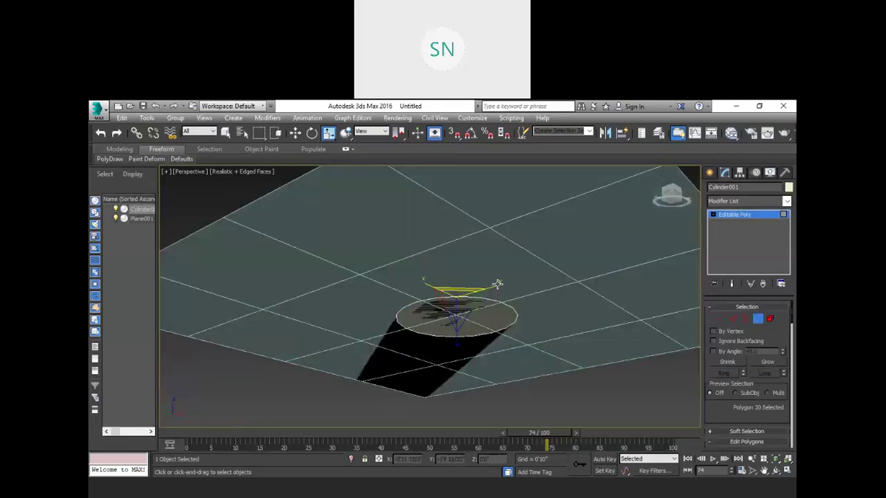
left_click(495, 317)
key("r")
mouse_move(492, 322)
left_mouse_down()
mouse_move(478, 332)
mouse_move(540, 352)
left_mouse_up()
- Orbit back above the plane and deselect the bowl's polygons
scroll(507, 301, "up", 3)
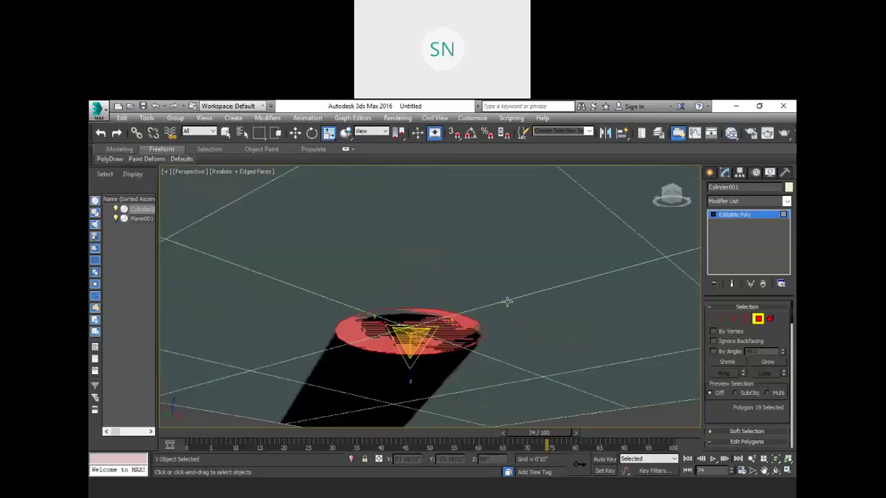
scroll(507, 302, "down", 4)
scroll(546, 231, "up", 2)
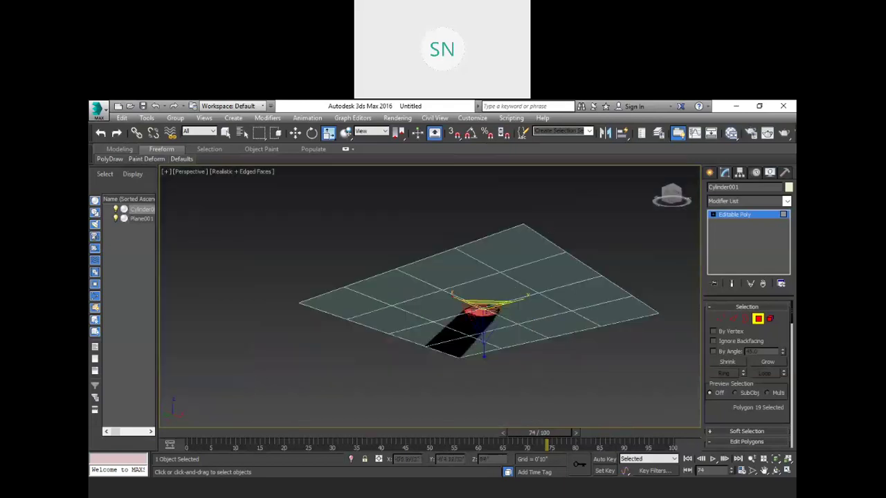
middle_click_drag(523, 324, 520, 314, "alt")
scroll(503, 279, "up", 5)
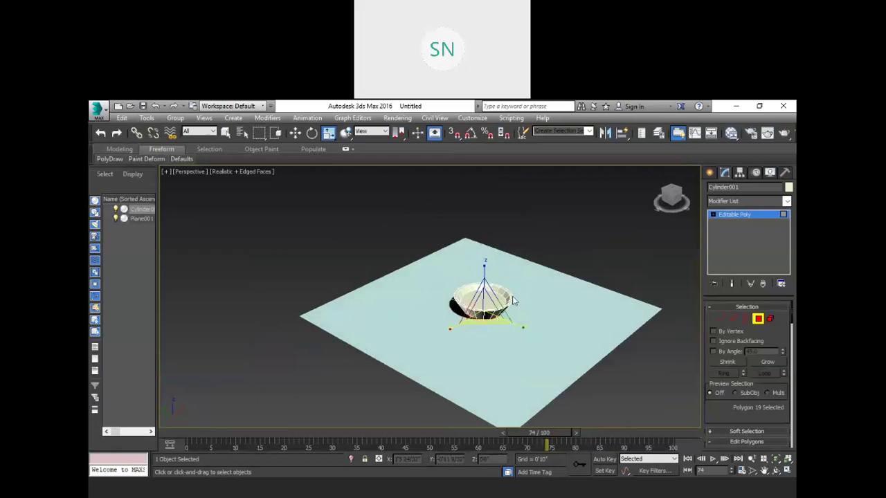
scroll(503, 279, "down", 5)
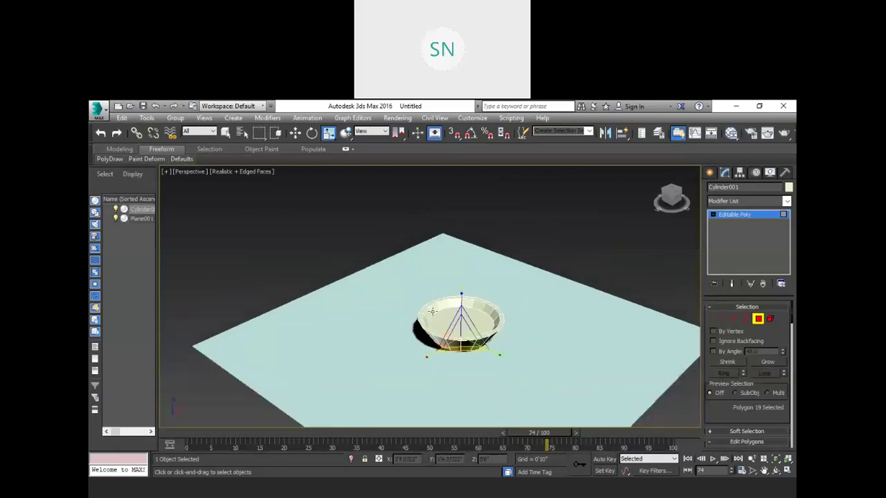
scroll(460, 313, "up", 5)
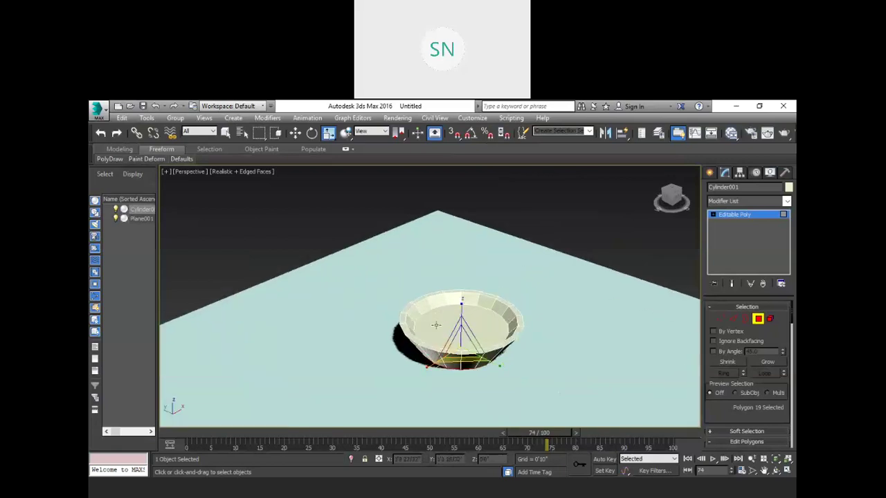
left_click(338, 210)
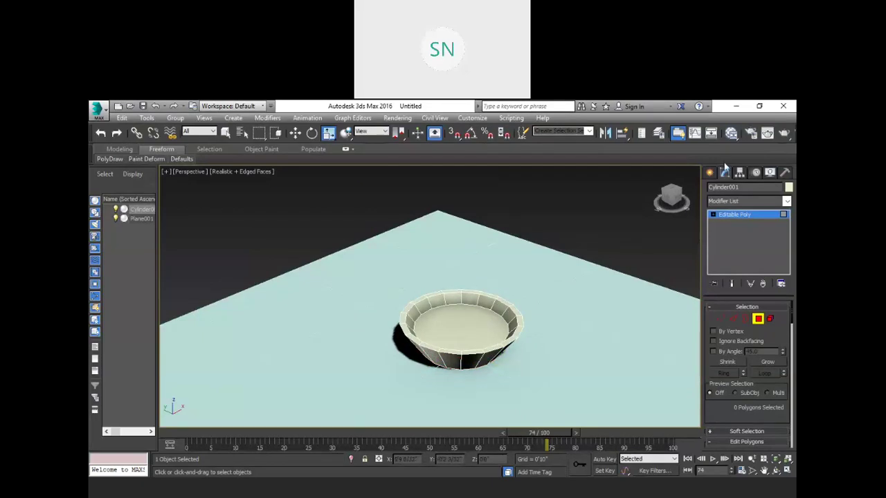
left_click(710, 174)
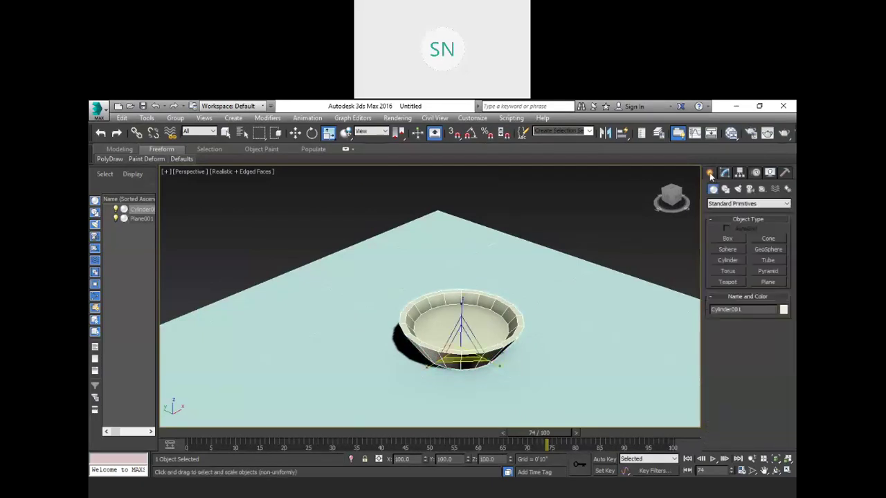
- Browse the Space Warps Forces list, then open the Geometry category list
left_click(775, 189)
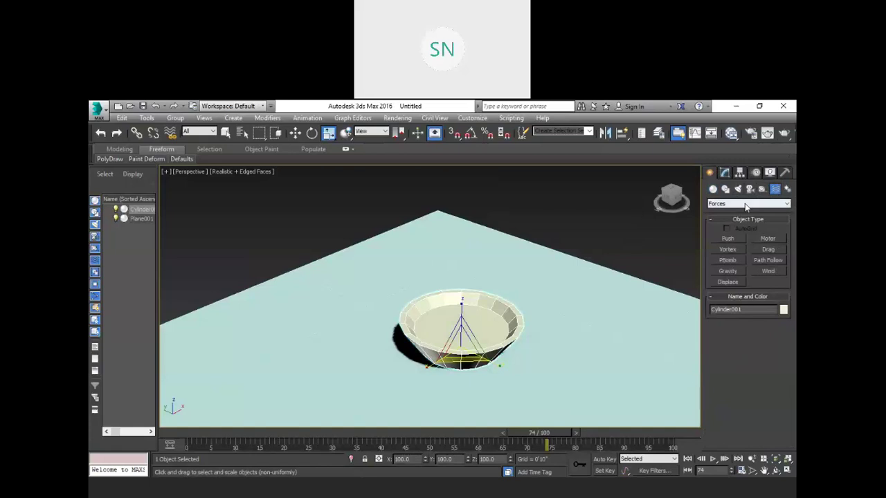
left_click(745, 204)
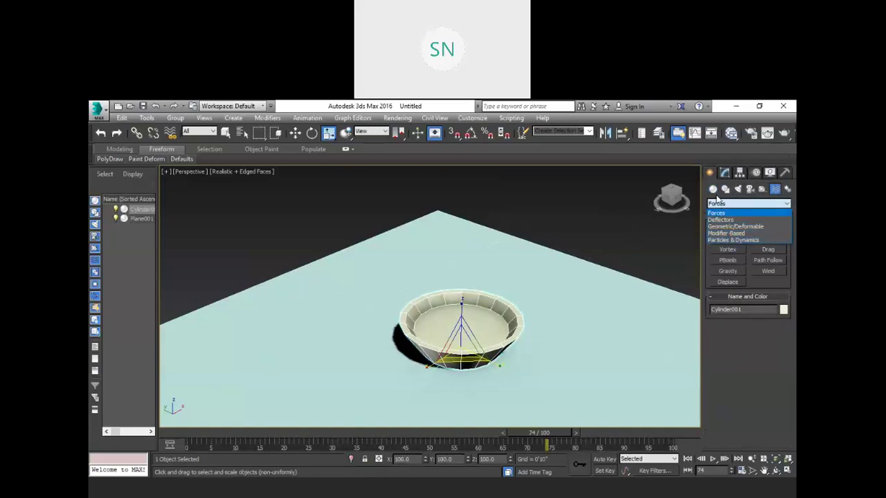
left_click(714, 194)
left_click(713, 189)
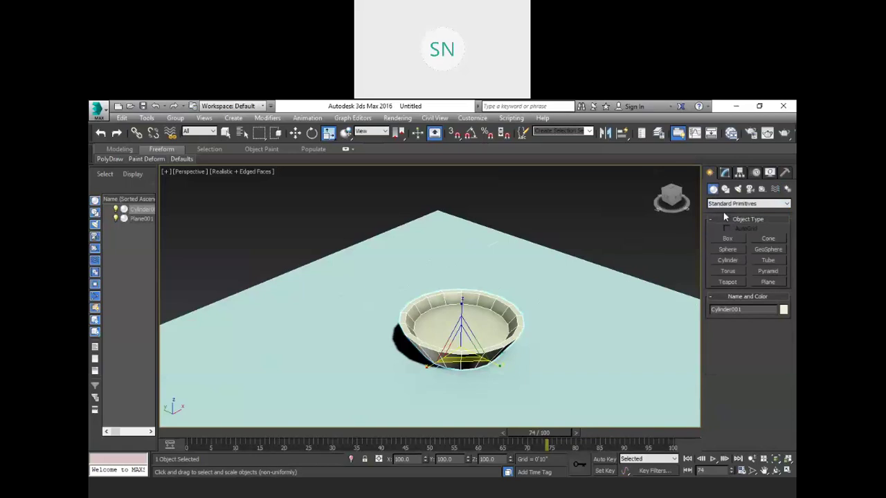
left_click(730, 204)
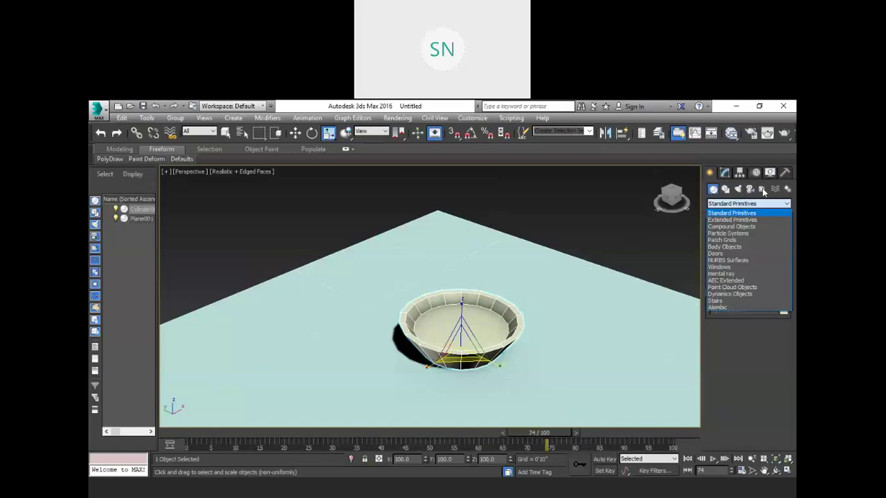
- Browse the space warp categories: Deflectors, Geometric/Deformable, Modifier-Based and Particles & Dynamics
left_click(756, 213)
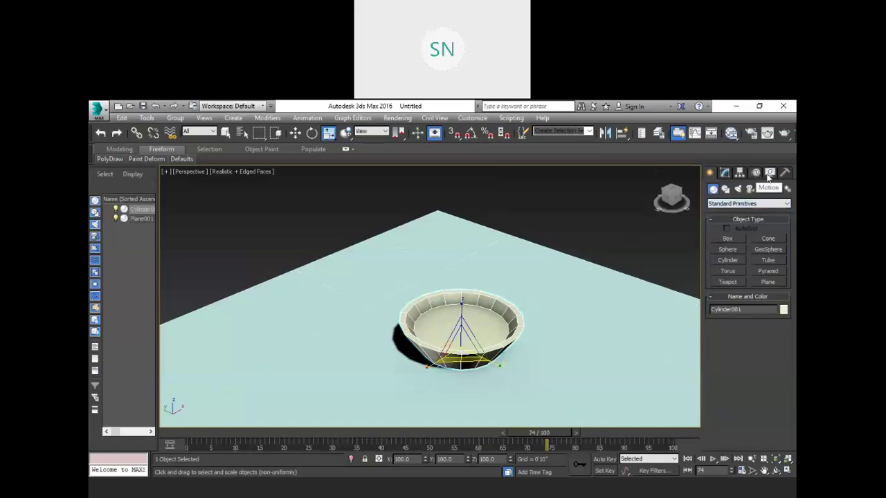
left_click(774, 191)
left_click(752, 204)
left_click(722, 223)
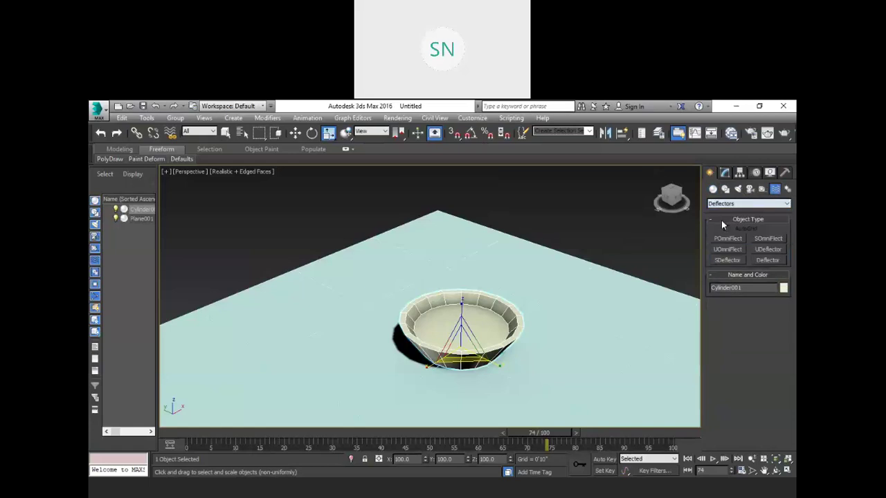
left_click(755, 205)
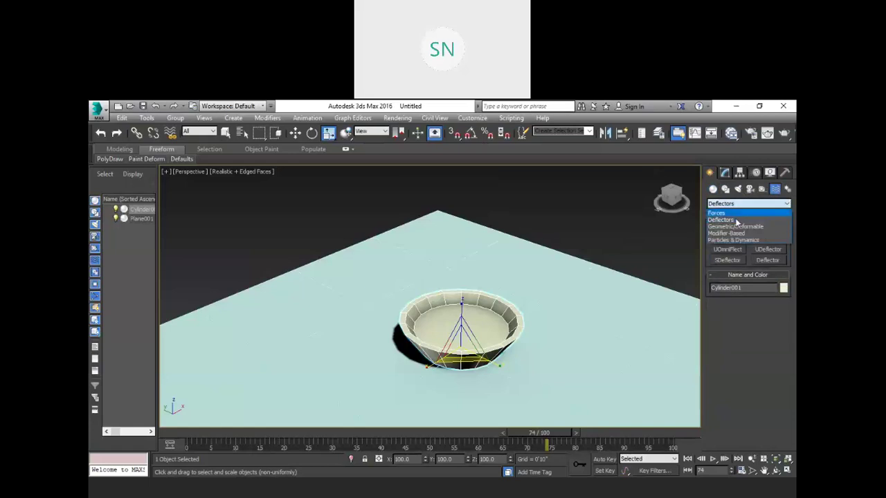
left_click(728, 227)
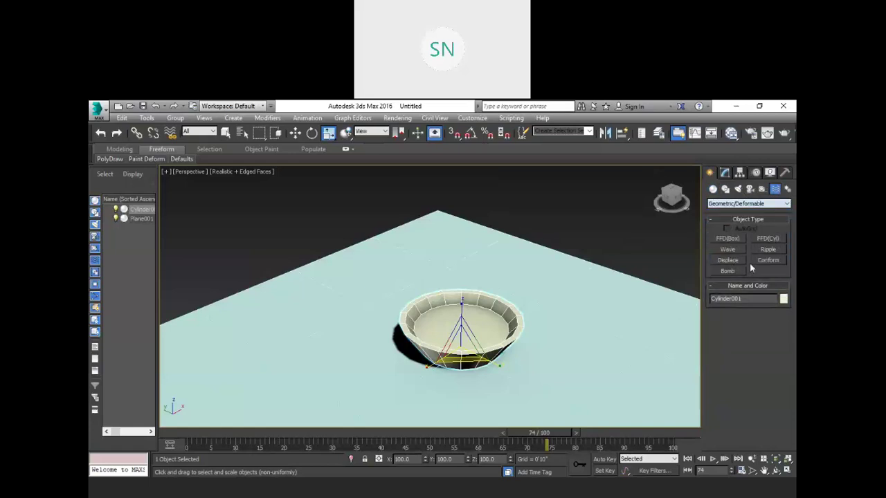
left_click(751, 204)
left_click(730, 235)
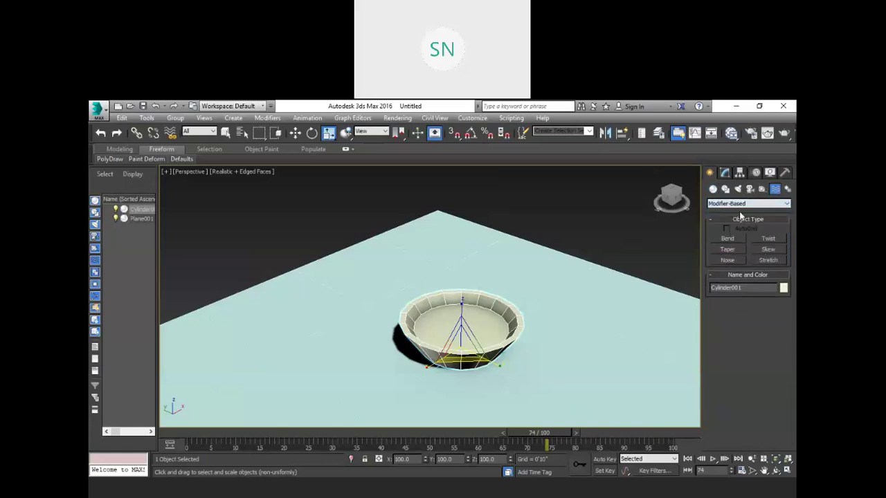
left_click(739, 204)
left_click(725, 243)
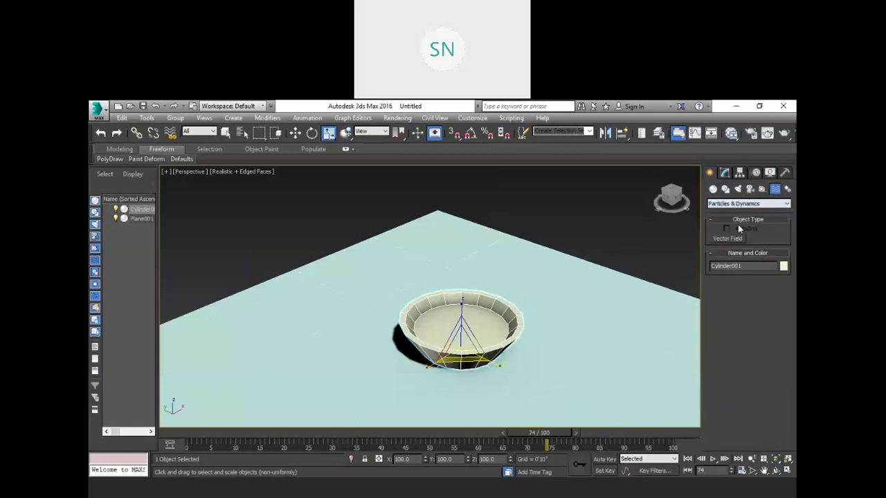
- Switch to Helpers and list the Atmospheric Apparatus types
left_click(762, 189)
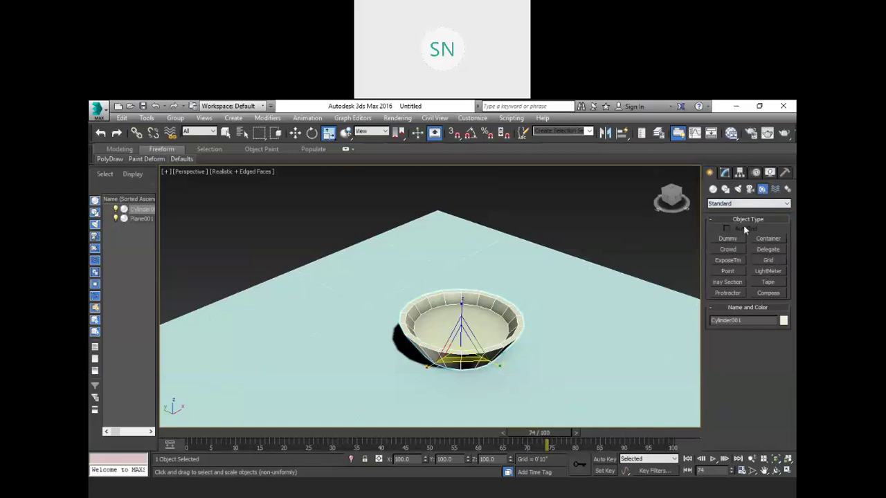
left_click(732, 204)
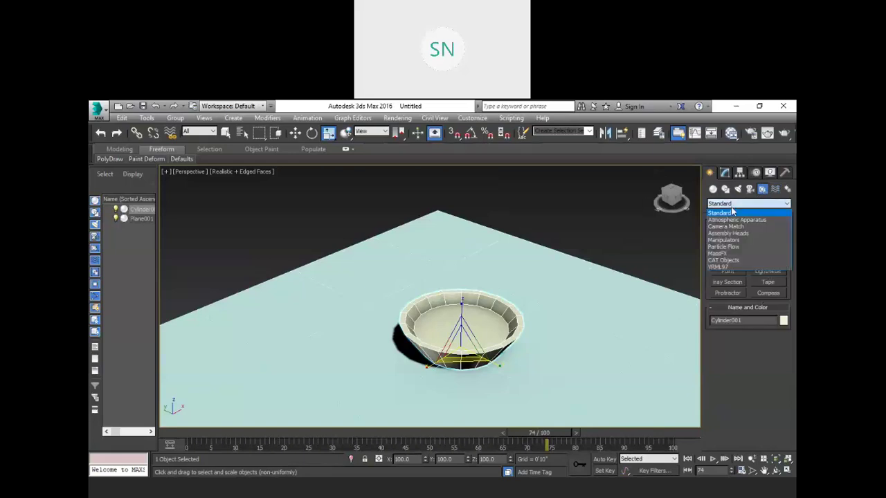
left_click(728, 220)
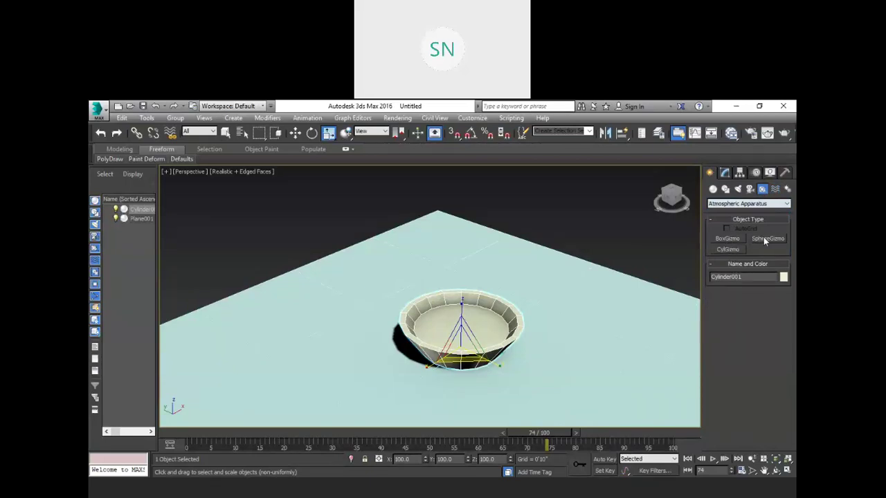
- Draw a SphereGizmo out from the bowl's centre and nudge it in the top view
left_click(764, 239)
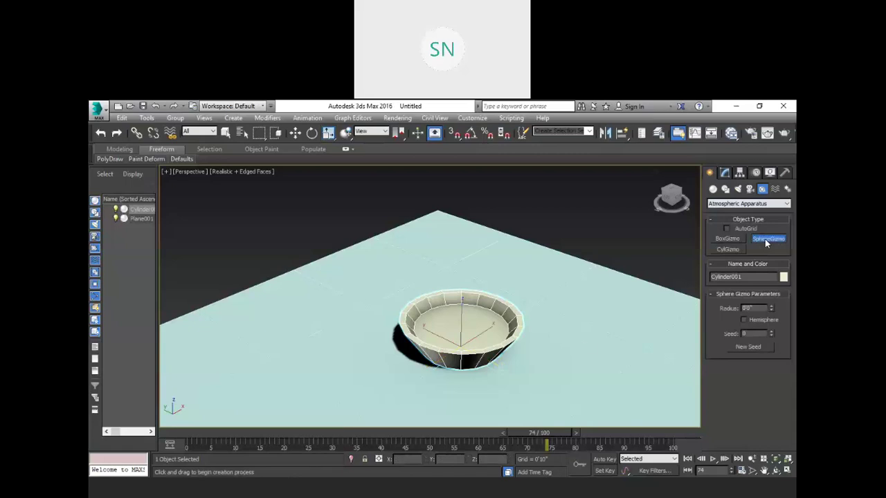
left_click_drag(468, 337, 548, 332)
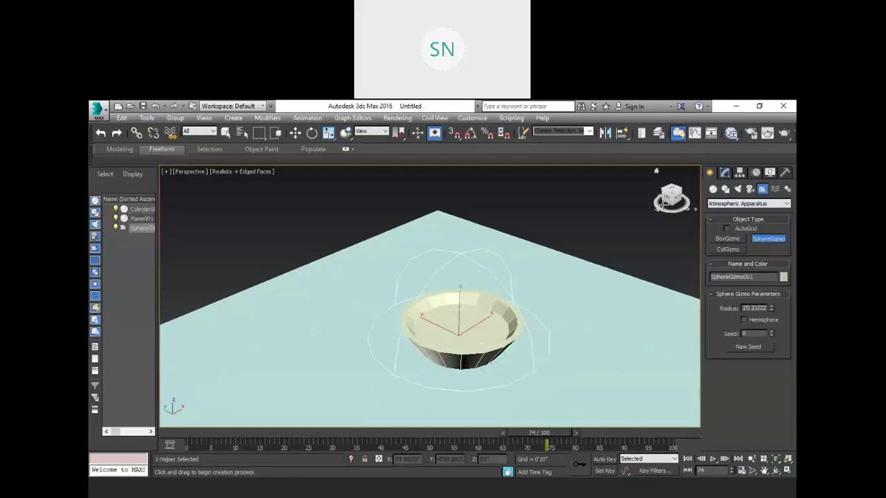
key("Escape")
left_click(671, 192)
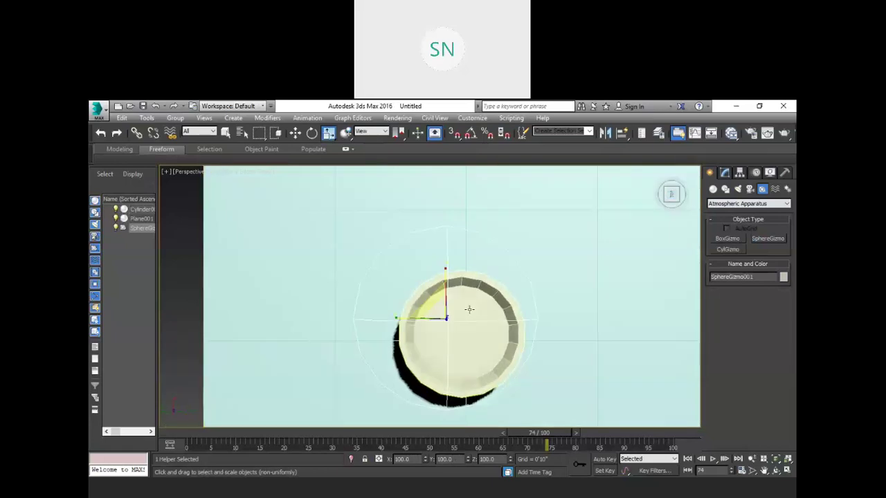
key("w")
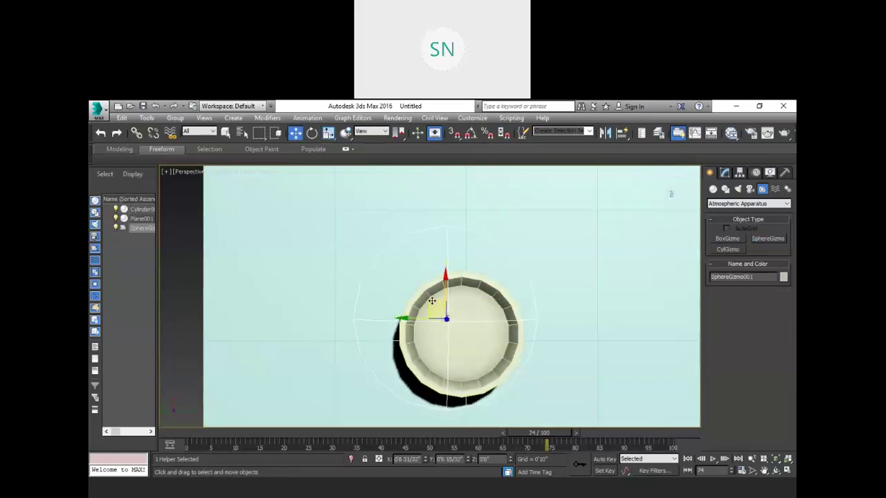
mouse_move(445, 315)
left_mouse_down()
mouse_move(459, 331)
mouse_move(445, 316)
left_mouse_up()
- Zero X and Y for Cylinder001, Plane001 and SphereGizmo001, then raise the gizmo above the bowl
left_click(482, 282)
right_click(425, 458)
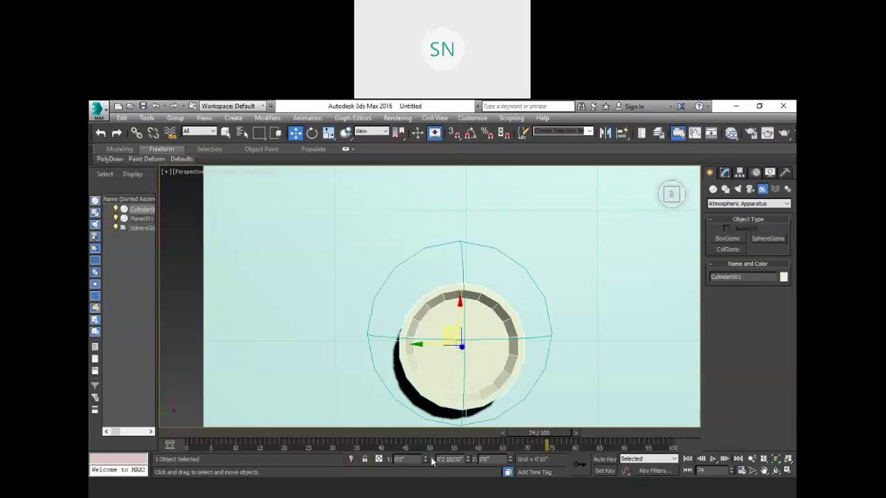
right_click(472, 458)
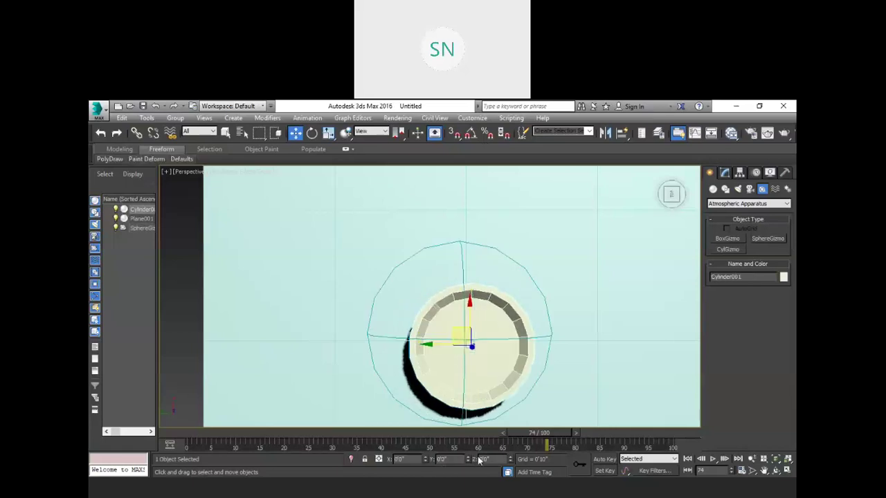
left_click(486, 419)
right_click(425, 459)
right_click(468, 458)
left_click(462, 270)
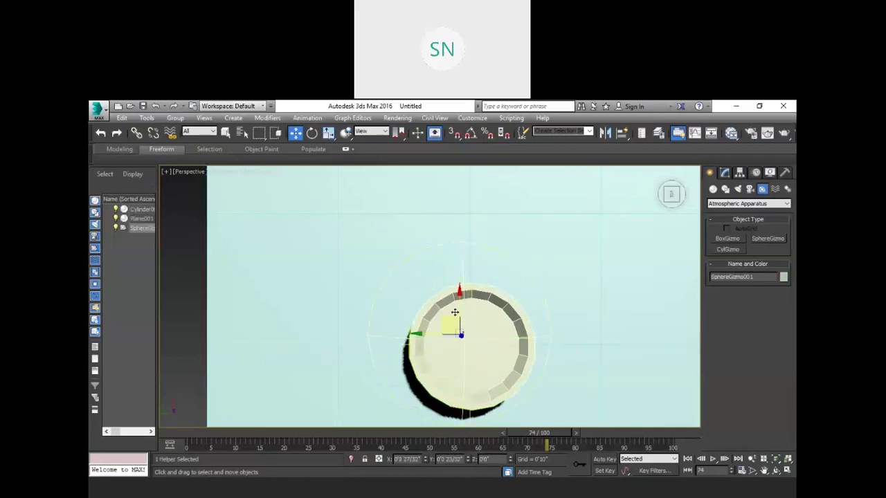
right_click(425, 459)
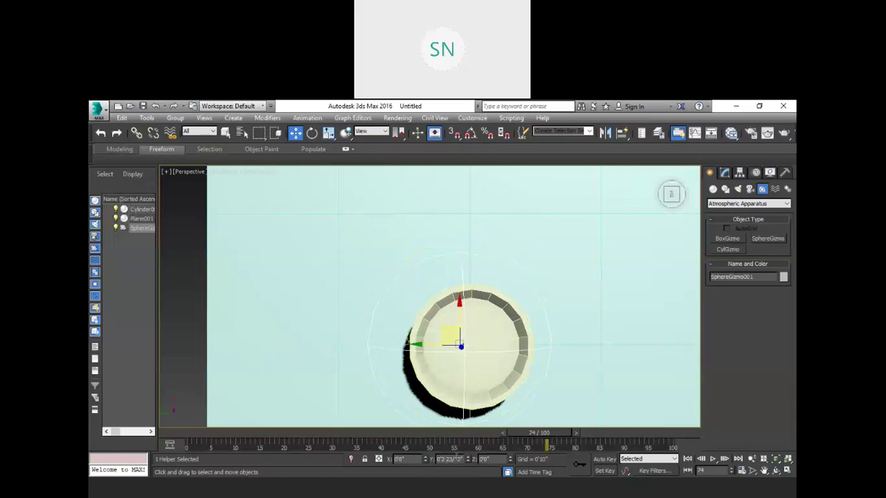
right_click(467, 460)
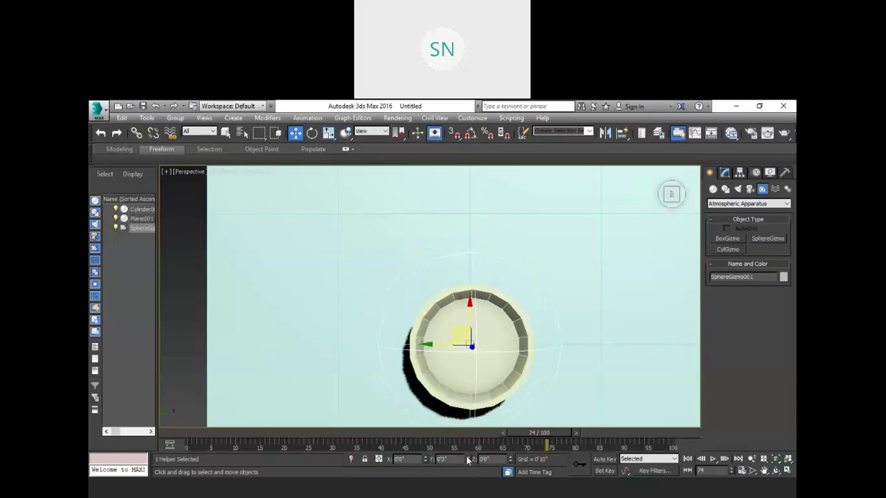
left_click(680, 200)
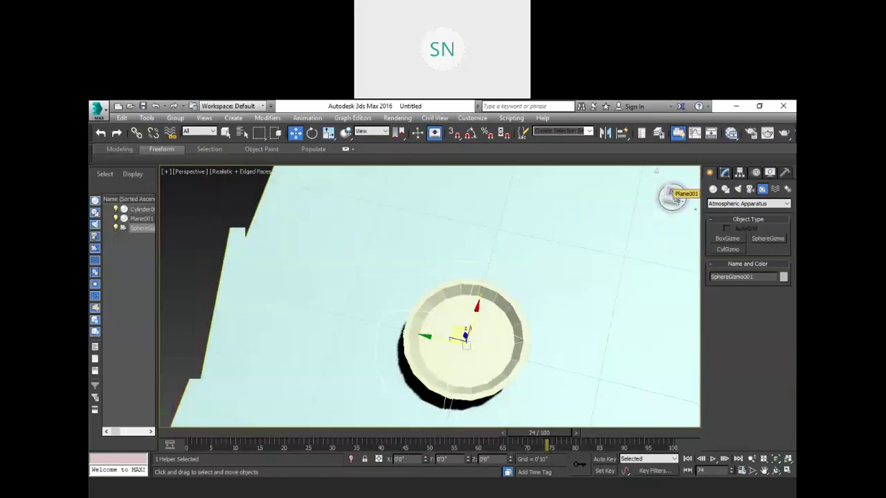
left_click_drag(463, 308, 472, 287)
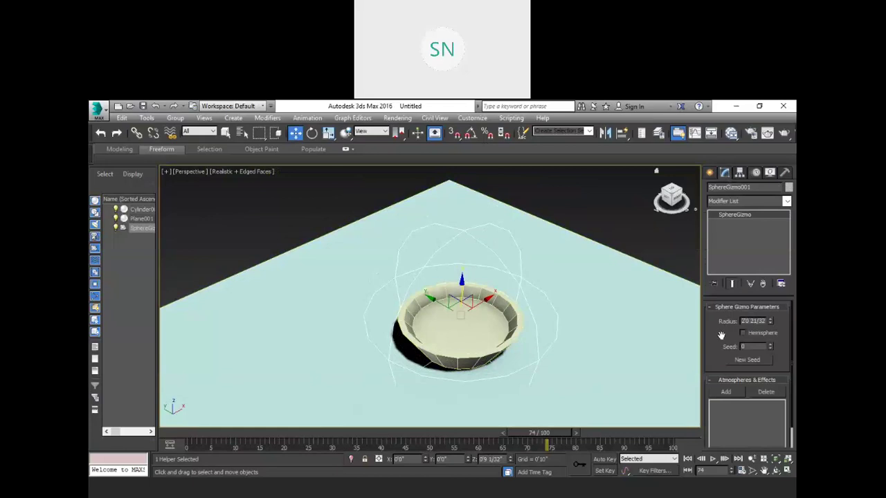
- Shrink the gizmo's radius, lower it into the bowl, stretch it taller and uncheck Hemisphere
scroll(723, 336, "down", 2)
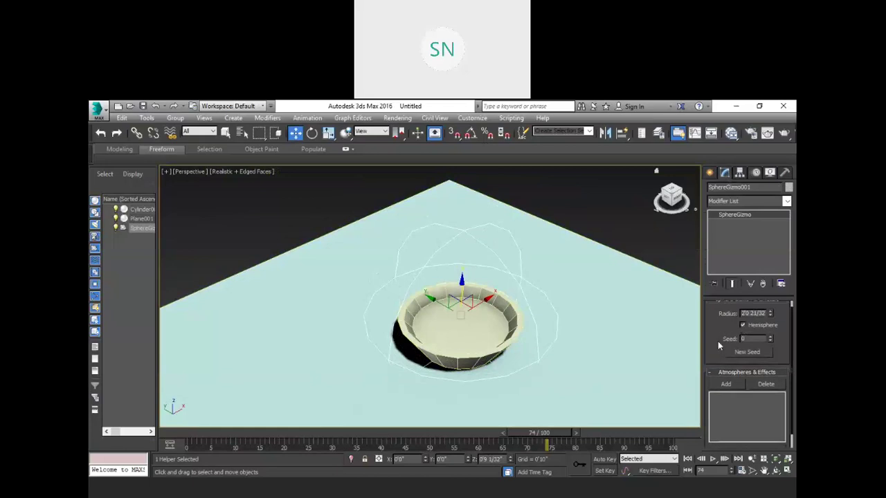
left_click_drag(769, 312, 770, 340)
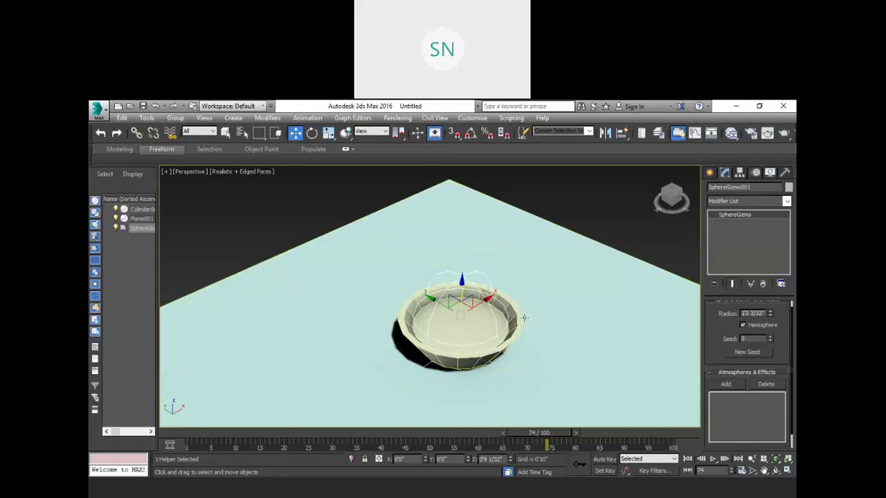
left_click_drag(462, 280, 461, 284)
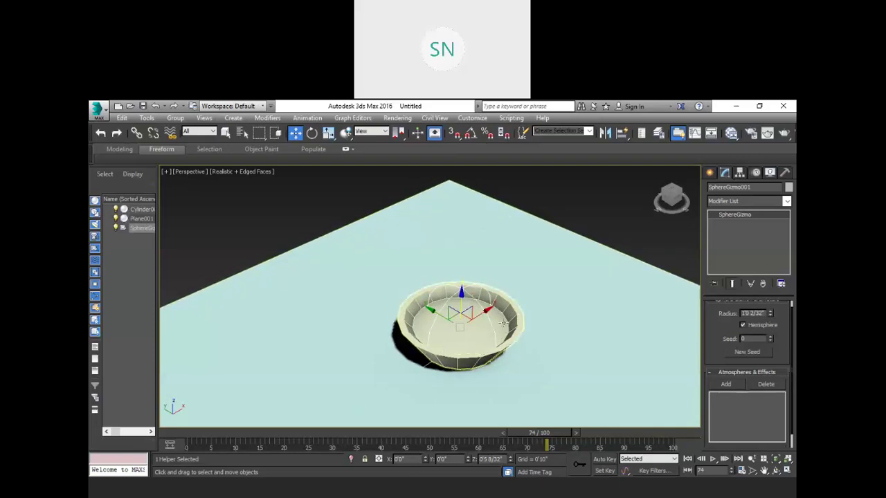
key("r")
left_click_drag(459, 284, 466, 253)
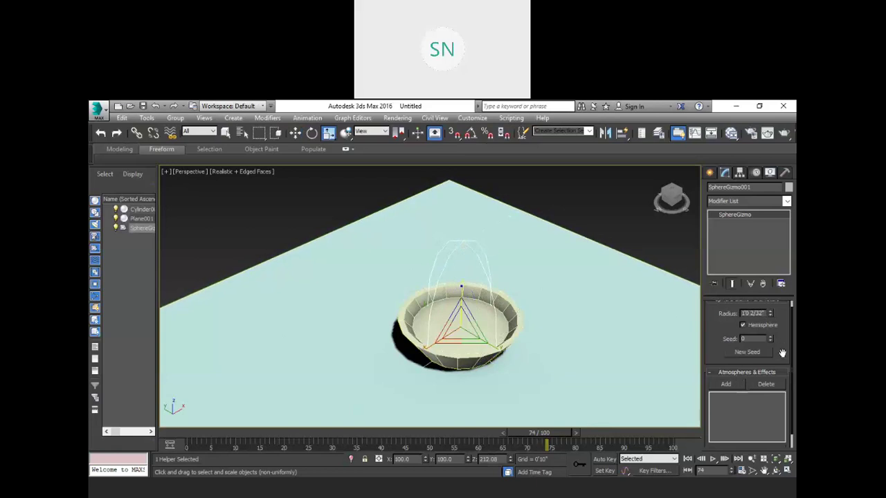
left_click(743, 325)
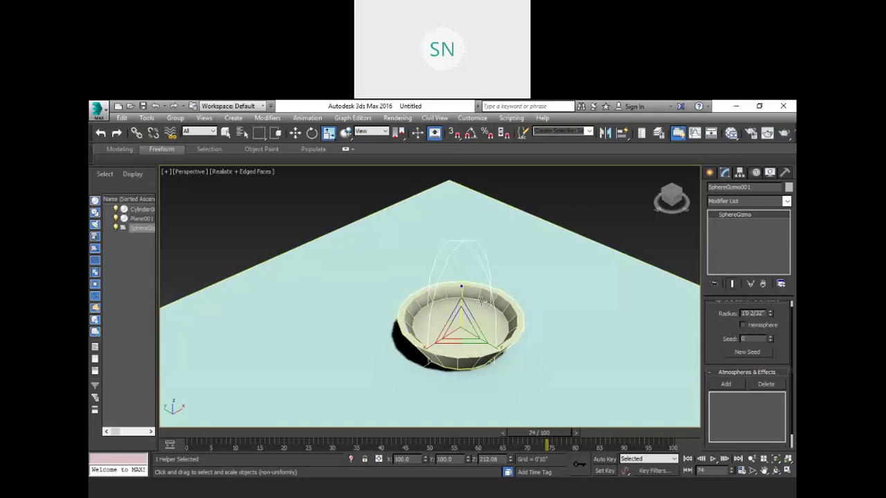
- Raise the gizmo, squash it slightly to a tall dome, and reframe the view on the bowl
key("w")
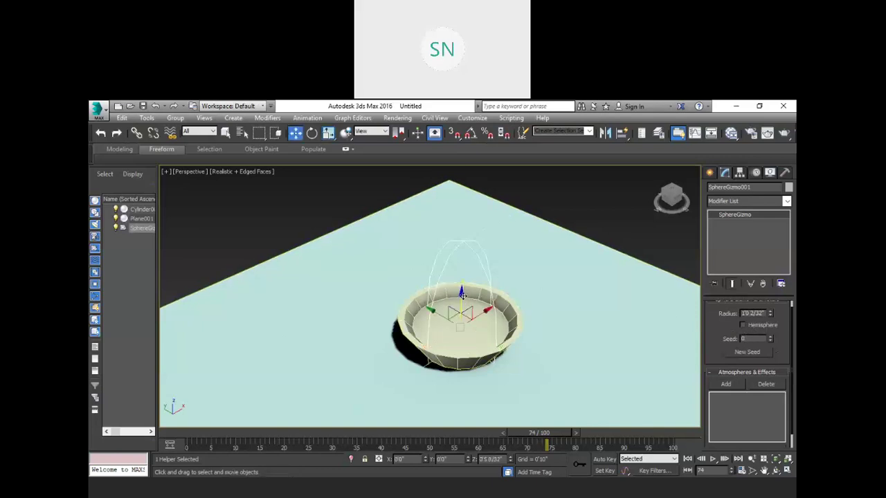
left_click_drag(462, 292, 462, 273)
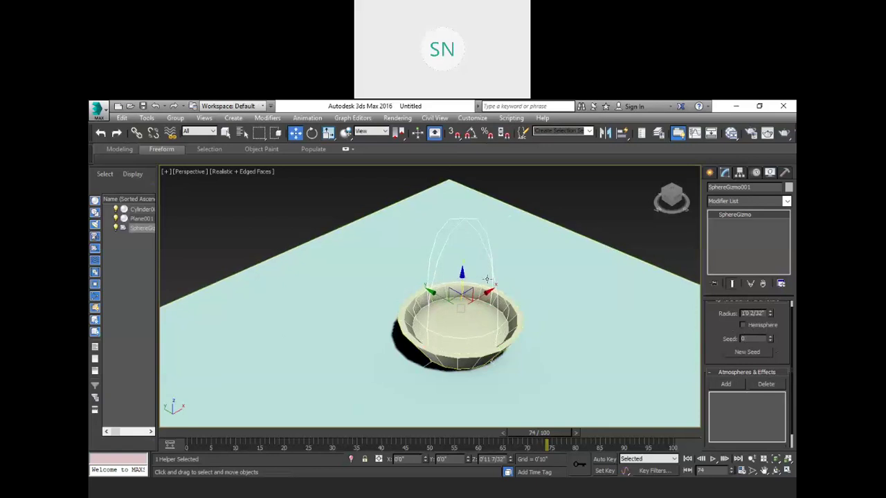
left_click_drag(462, 275, 462, 271)
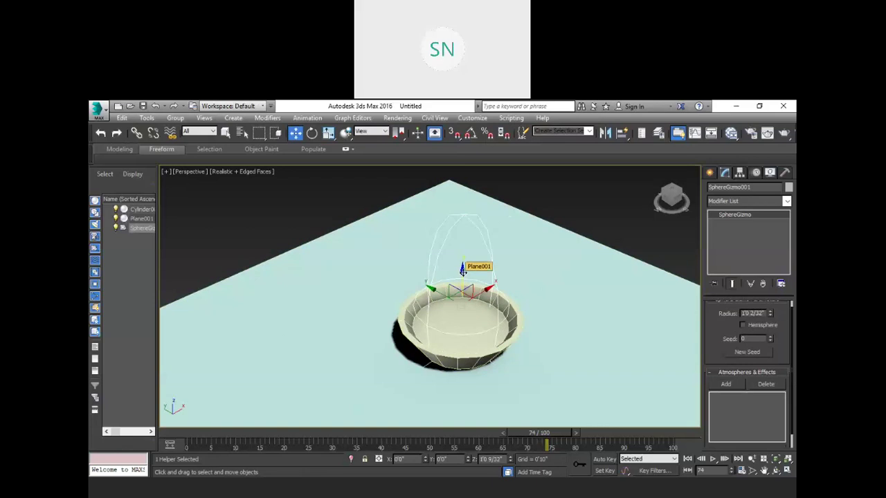
key("r")
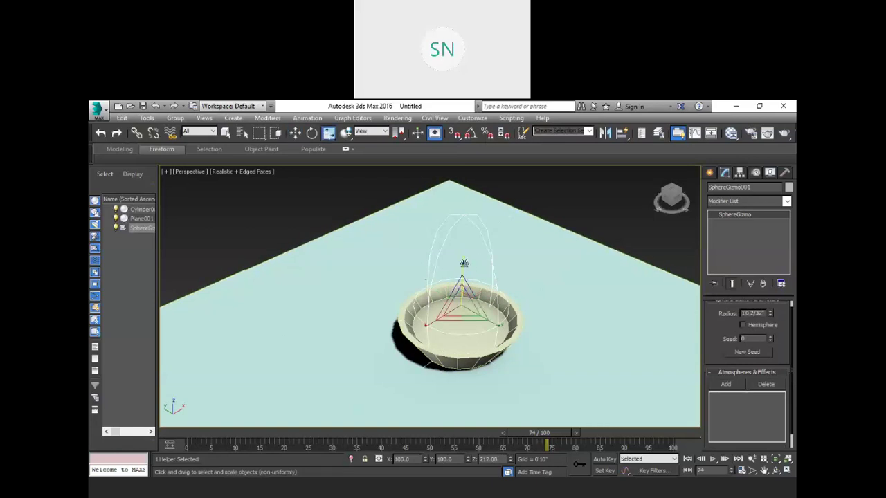
left_click_drag(462, 267, 464, 277)
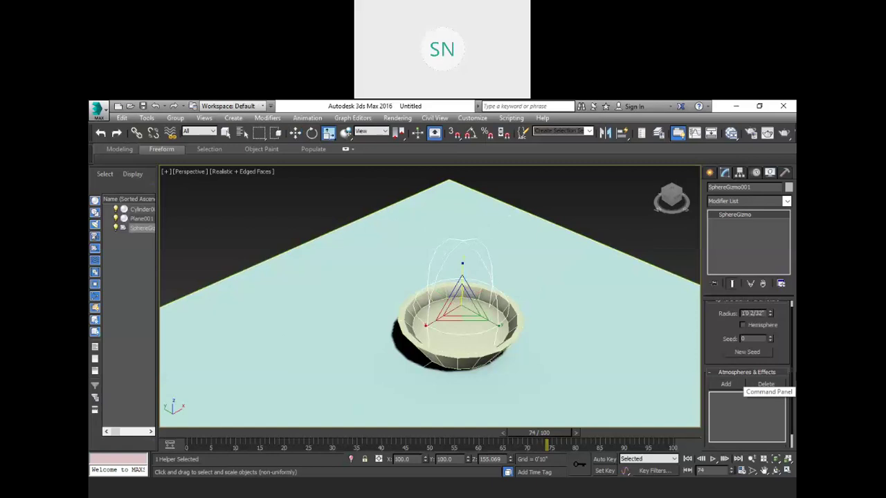
middle_click_drag(512, 332, 530, 292, "alt")
scroll(530, 293, "up", 2)
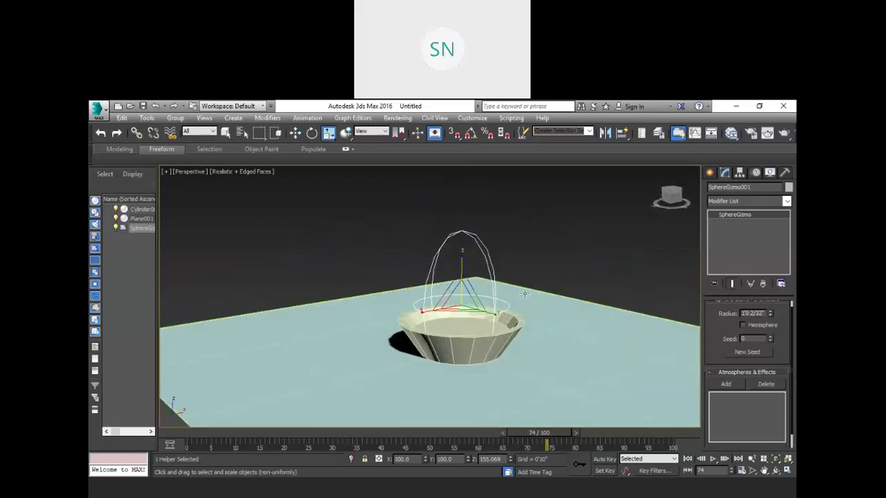
scroll(531, 296, "up", 3)
middle_click_drag(543, 320, 559, 299)
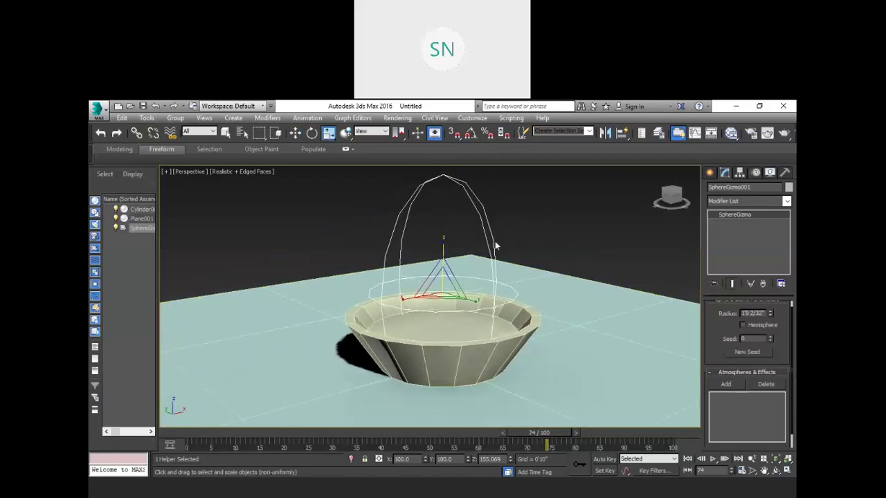
- Add a Fire Effect atmosphere to SphereGizmo001 and render a test frame with Shift+Q
left_click(725, 384)
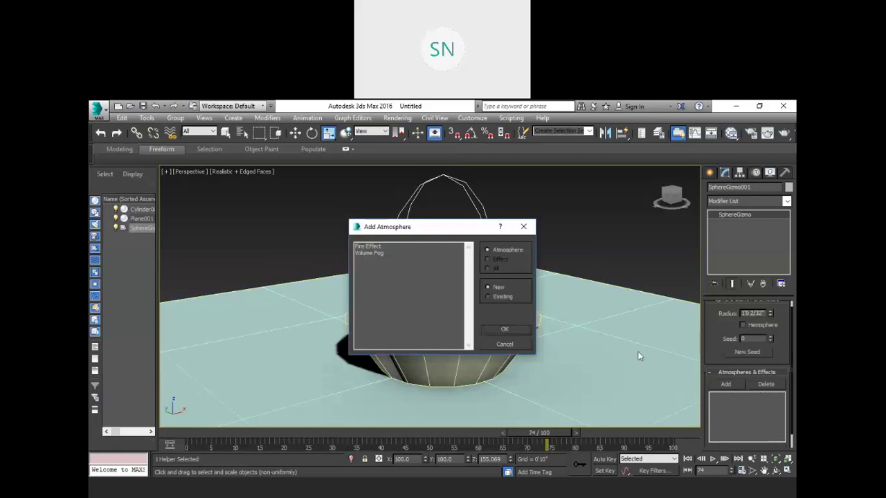
left_click(370, 248)
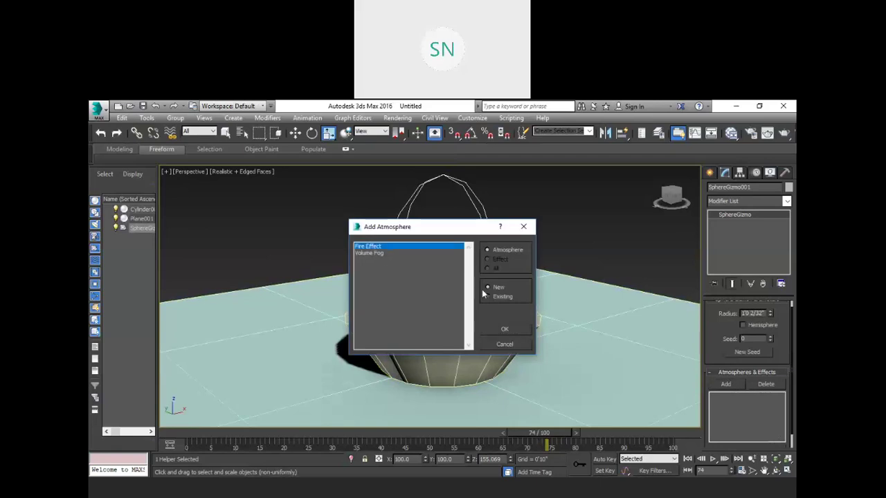
left_click(504, 331)
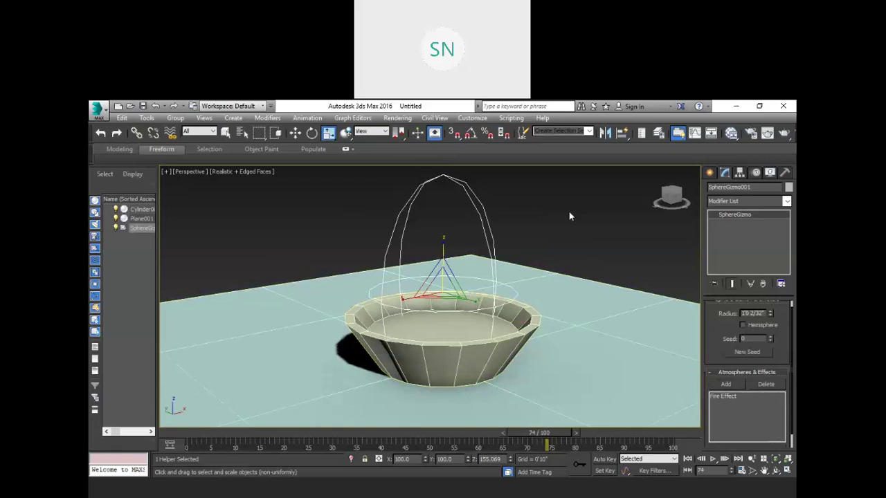
key("shift+q")
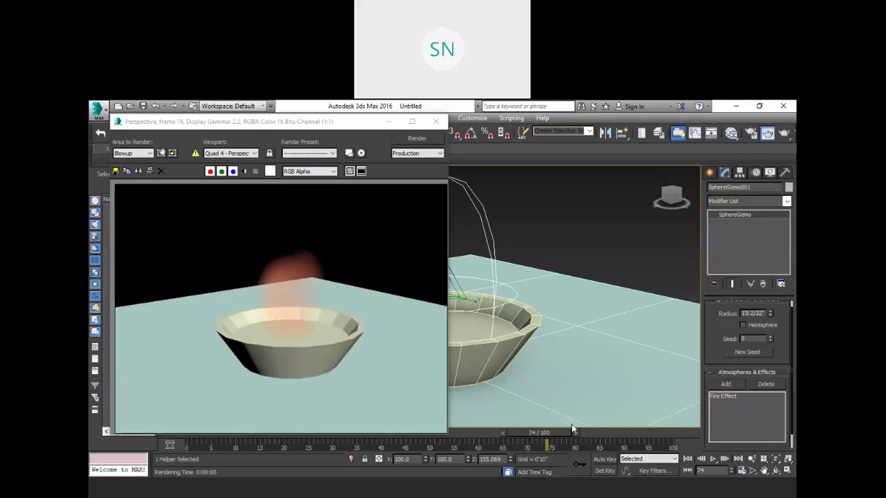
- Select Fire Effect in the gizmo's Atmospheres & Effects list
left_click(289, 276)
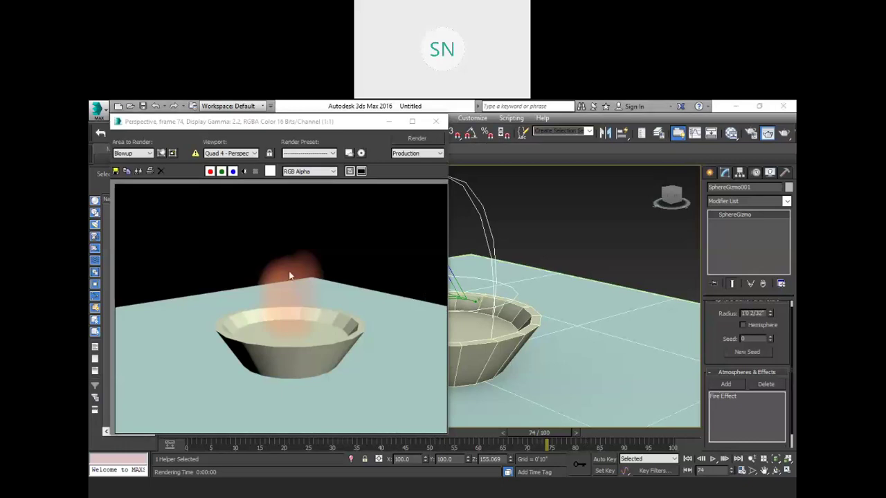
left_click(726, 395)
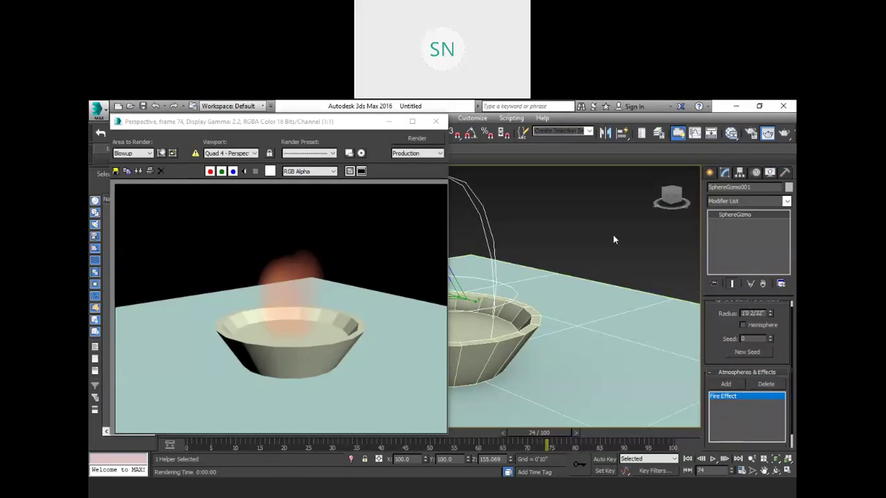
- Open Environment and Effects with 8 and select Fire Effect to show its parameters
key("8")
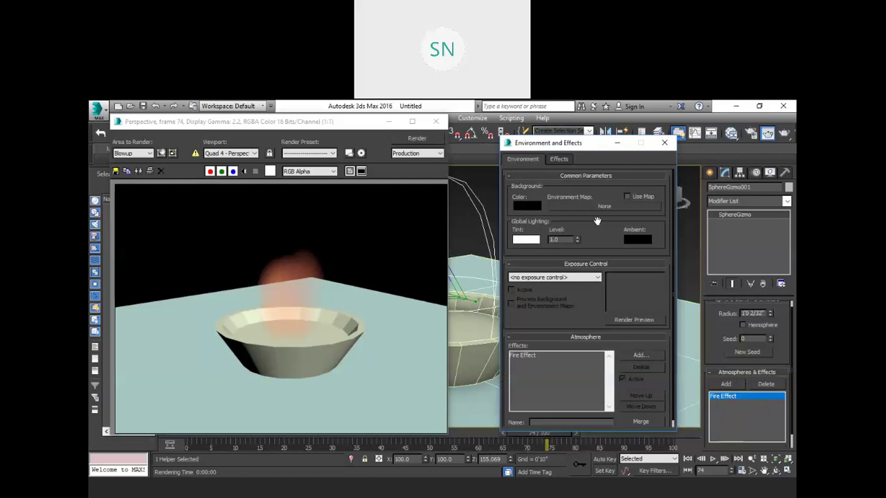
left_click(558, 159)
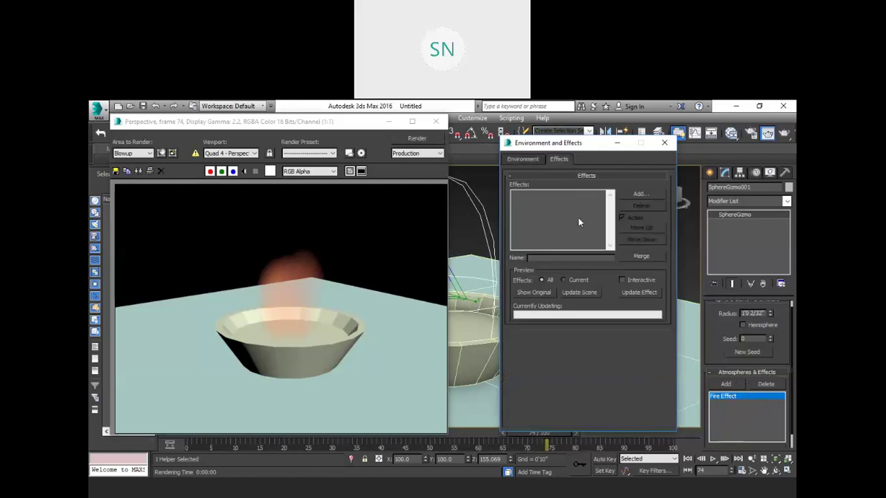
left_click(729, 395)
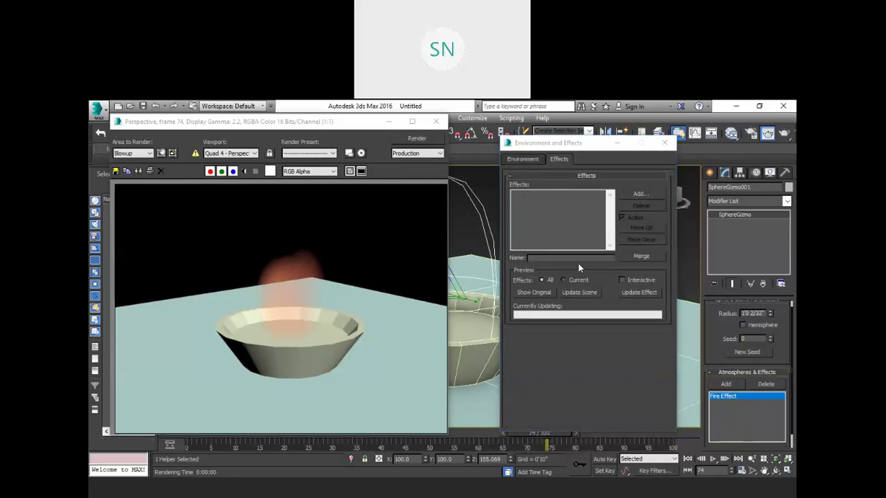
left_click(523, 159)
left_click(529, 355)
scroll(546, 349, "down", 1)
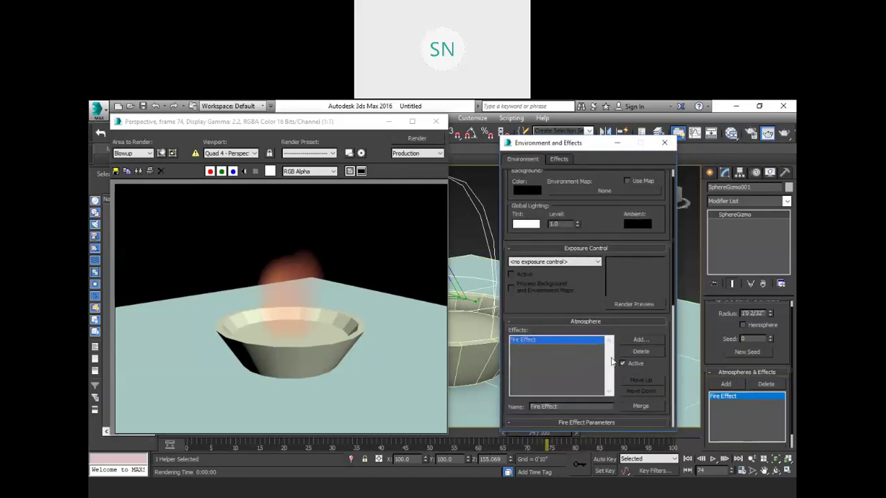
scroll(611, 361, "down", 10)
scroll(591, 339, "down", 1)
- Try the Stretch, Regularity and Flame Detail fields, leaving Flame Detail at 3.0
double_click(557, 297)
double_click(626, 298)
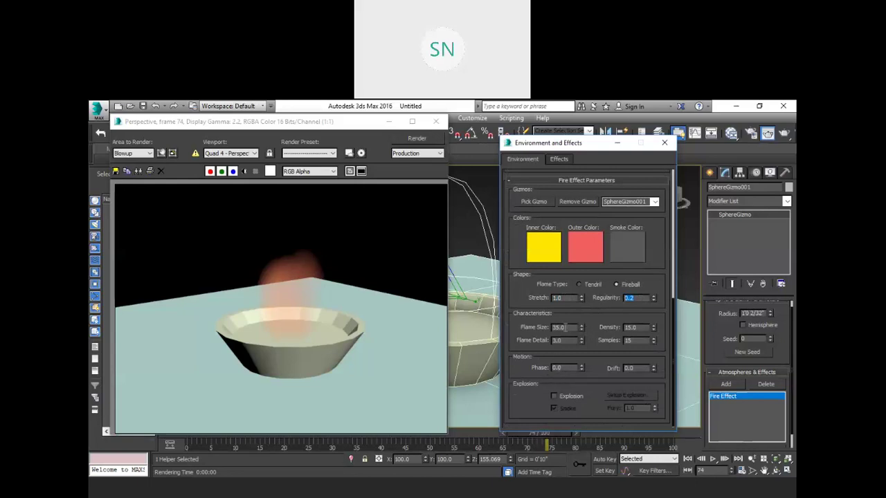
double_click(560, 340)
left_click_drag(581, 337, 581, 322)
left_click_drag(580, 339, 579, 345)
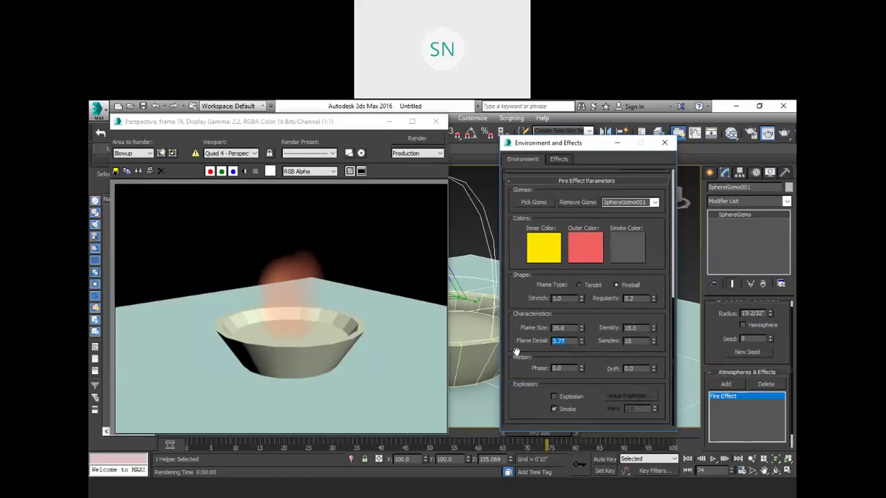
type("3")
key("Return")
- Set fire Density to 30 and Samples to 100, re-rendering after each
double_click(635, 328)
type("30")
left_click(416, 138)
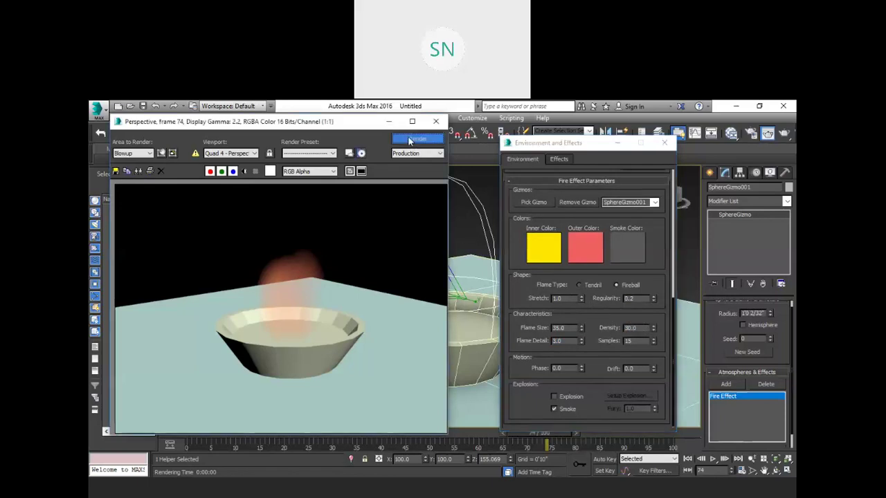
left_click_drag(640, 340, 617, 339)
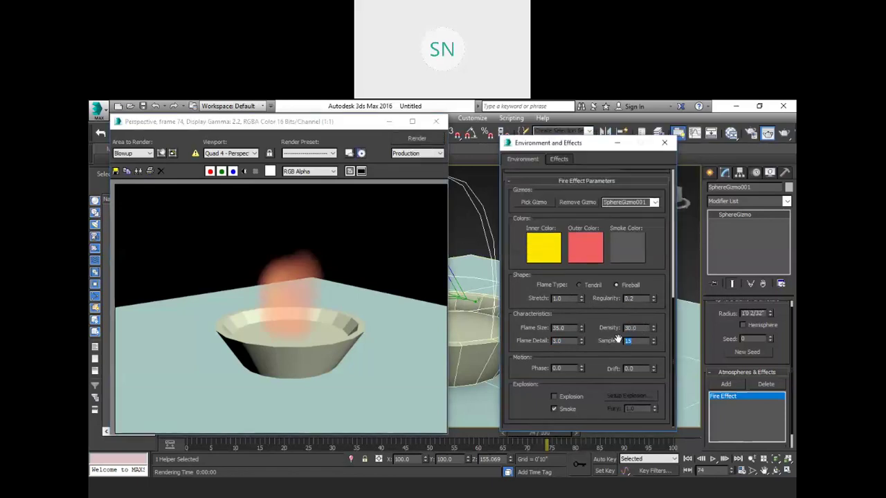
type("100")
left_click(409, 143)
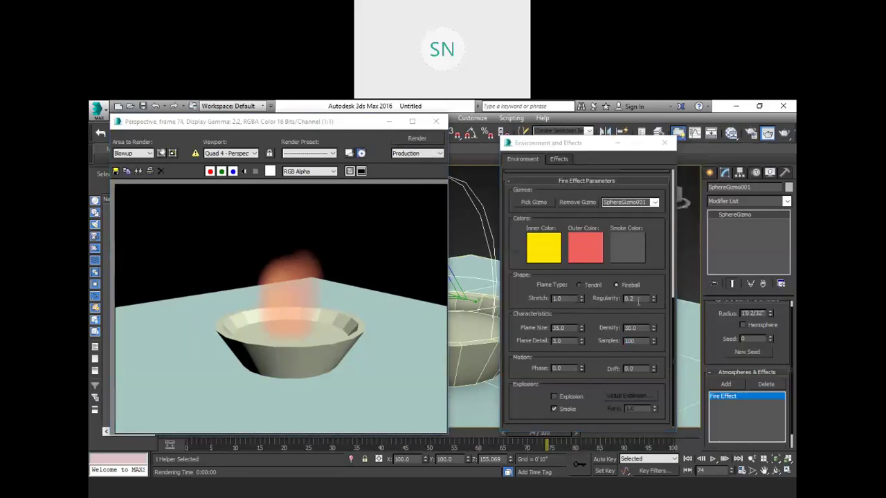
- Lower Stretch to 0.2 and raise Regularity toward 1.0, re-rendering each change
left_click(581, 300)
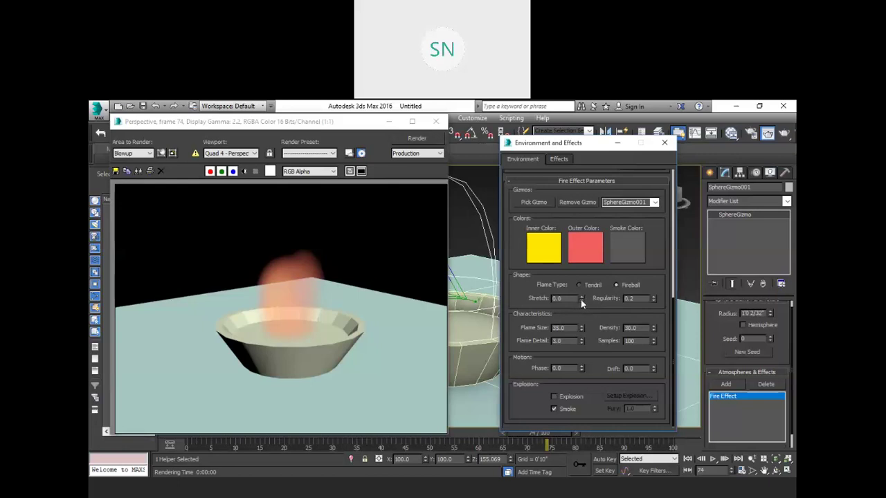
left_click_drag(583, 298, 575, 293)
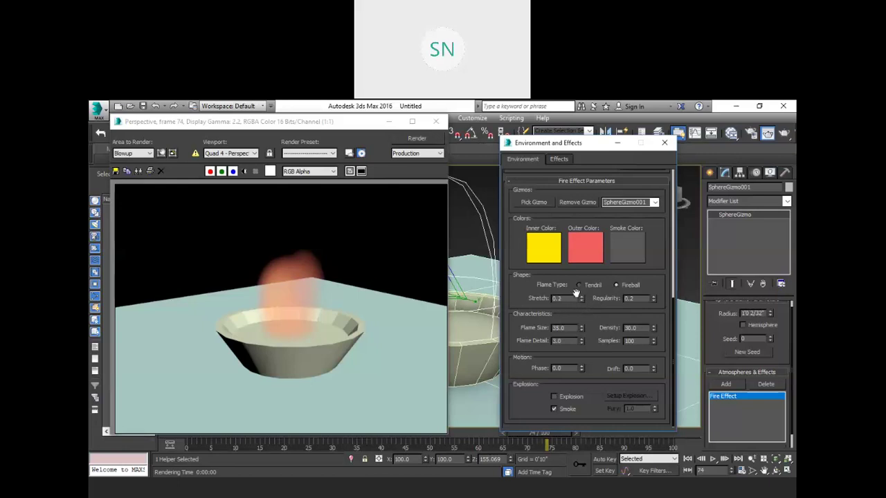
left_click(413, 140)
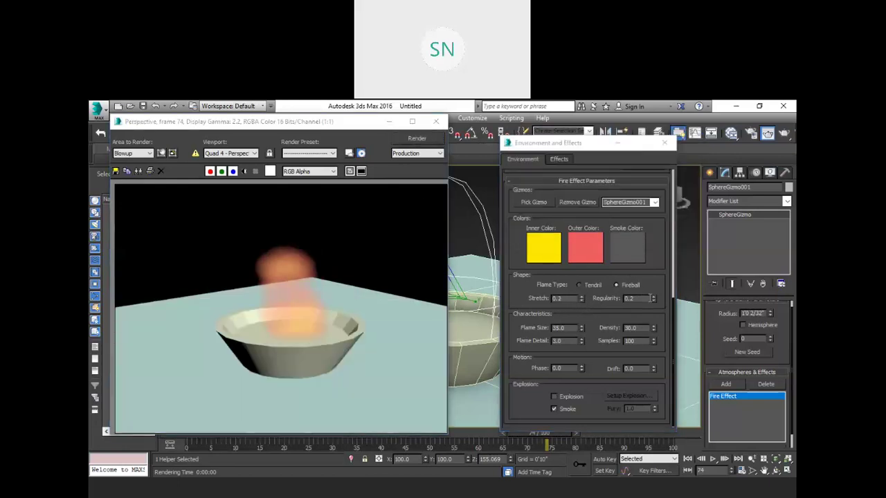
left_click_drag(651, 298, 656, 271)
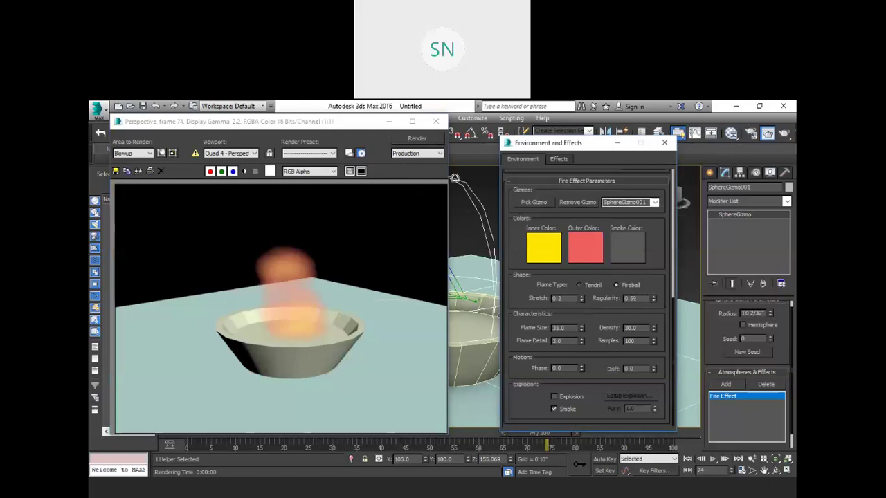
left_click(419, 139)
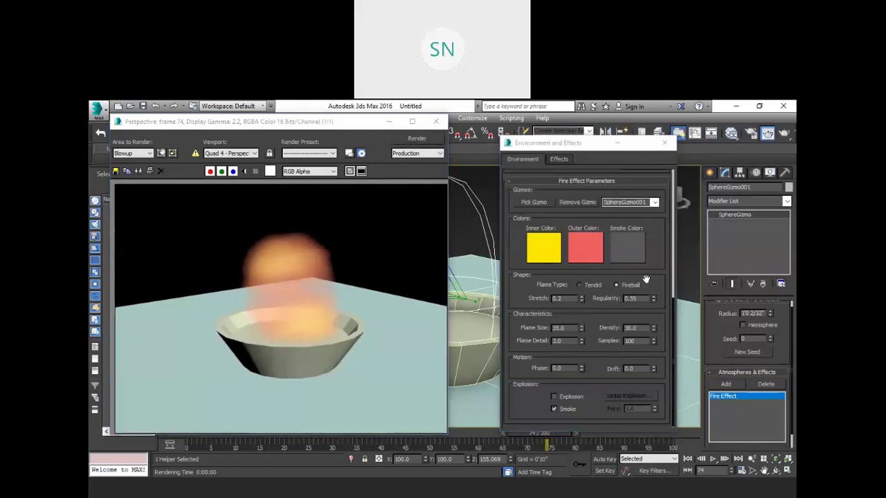
left_click(653, 297)
left_click(418, 139)
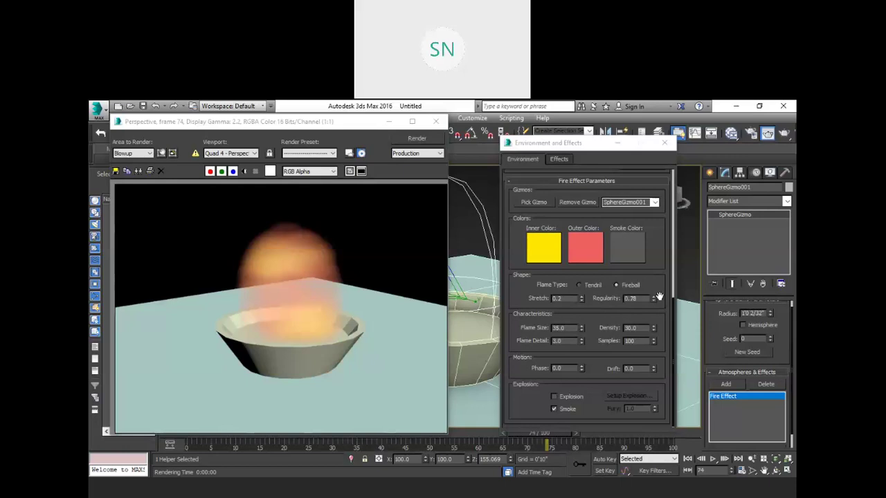
left_click_drag(654, 296, 654, 284)
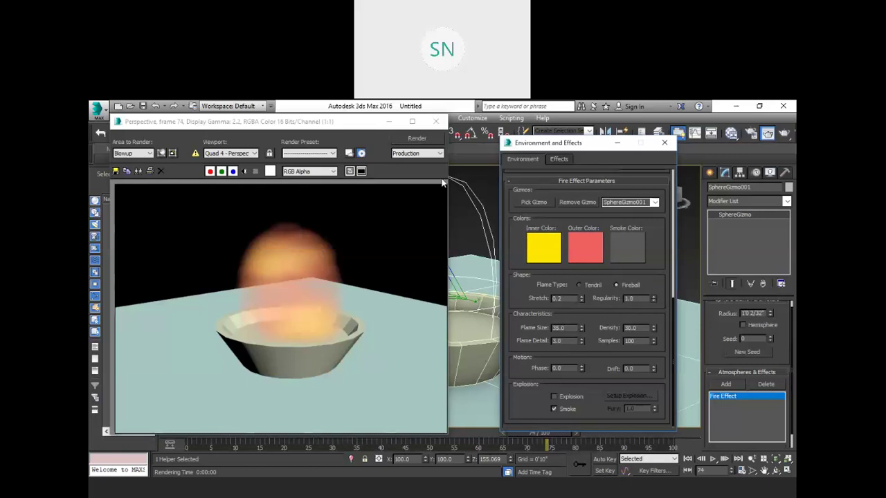
left_click(419, 141)
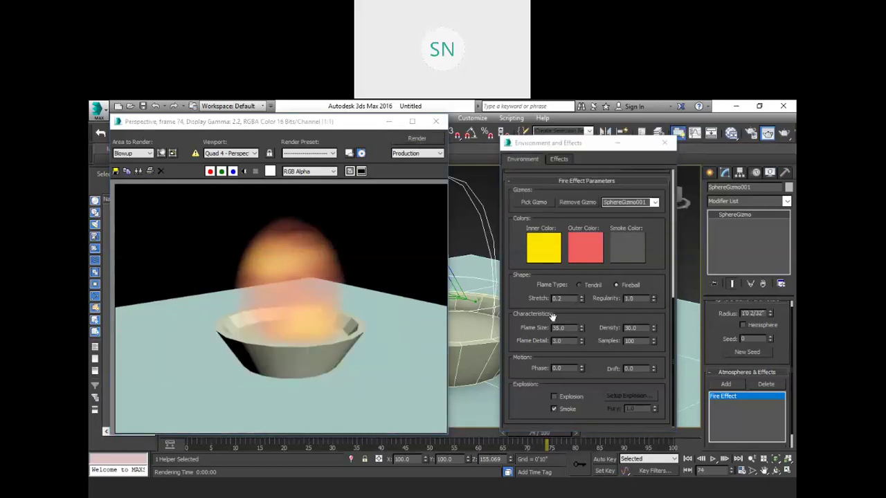
- Raise Stretch to 0.4, then 0.5, re-rendering the brighter fire
left_click_drag(582, 297, 581, 290)
left_click(418, 140)
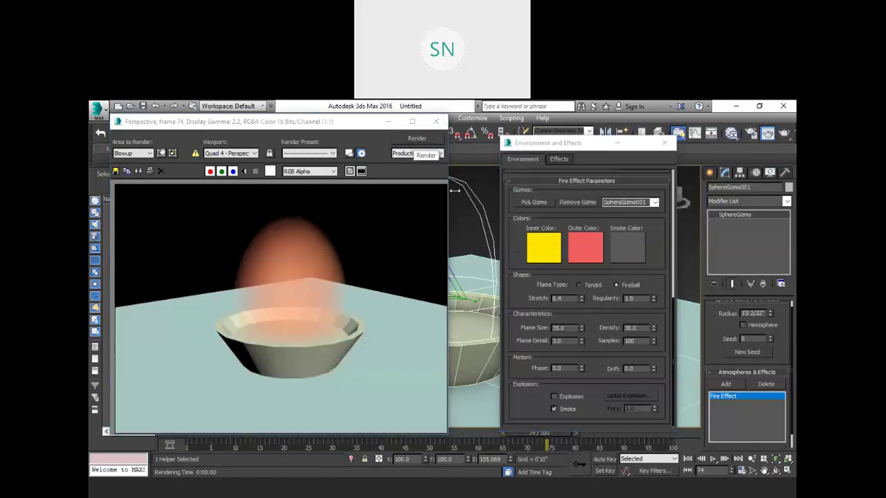
left_click(581, 297)
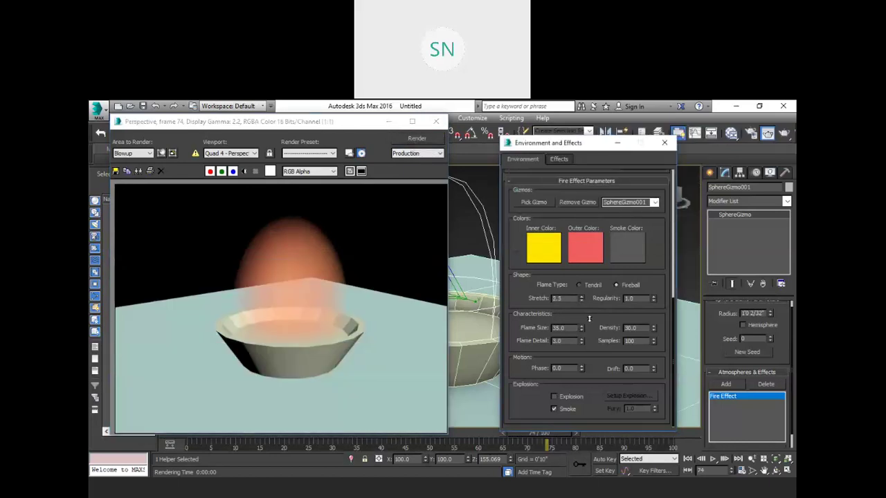
left_click(421, 141)
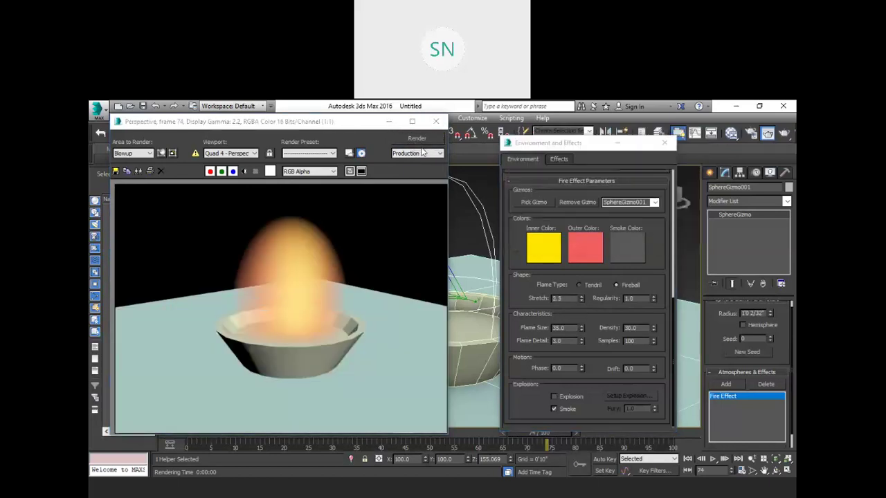
left_click(558, 329)
- Set Flame Size to 4, then 2, and Flame Detail to 10, re-rendering each time
double_click(570, 329)
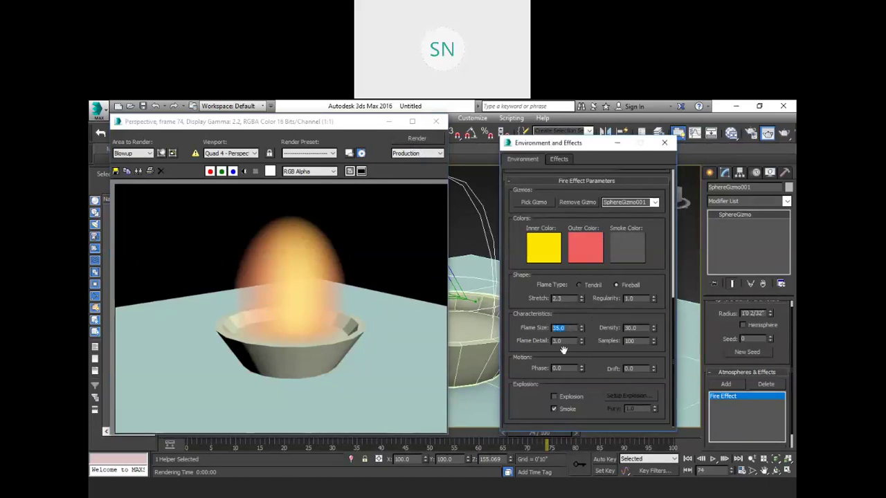
type("4")
left_click(417, 140)
double_click(556, 328)
type("2")
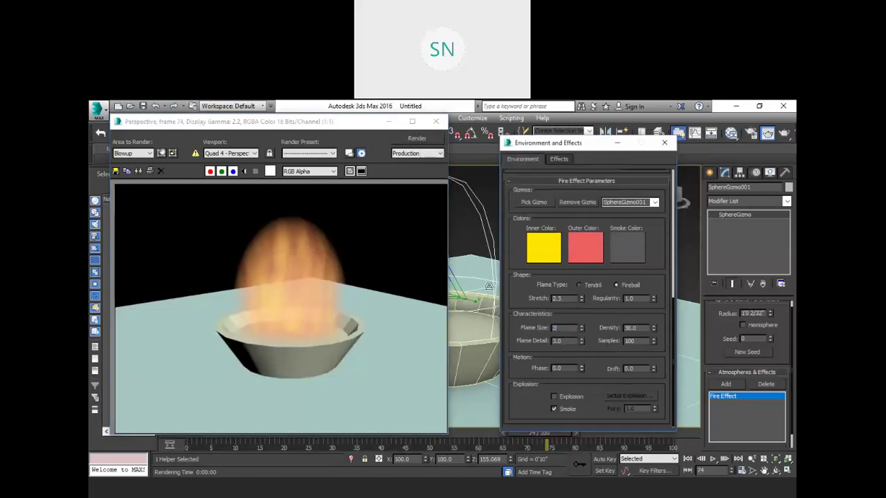
left_click(416, 140)
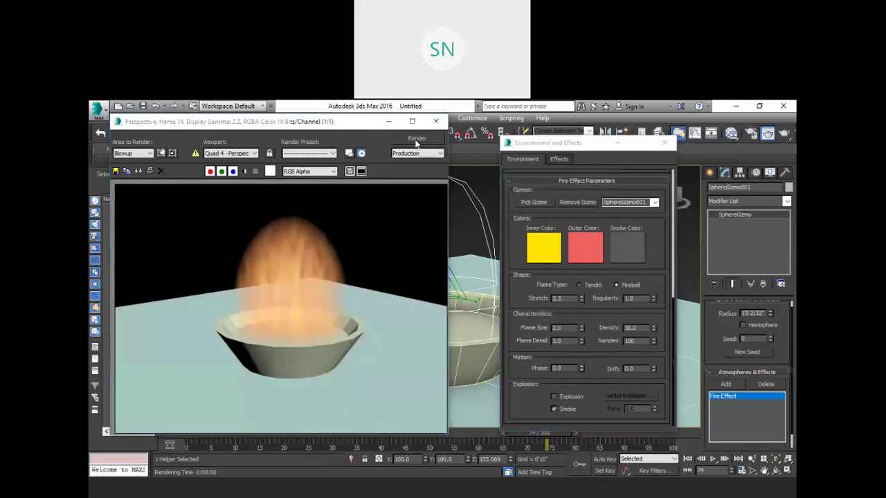
double_click(567, 341)
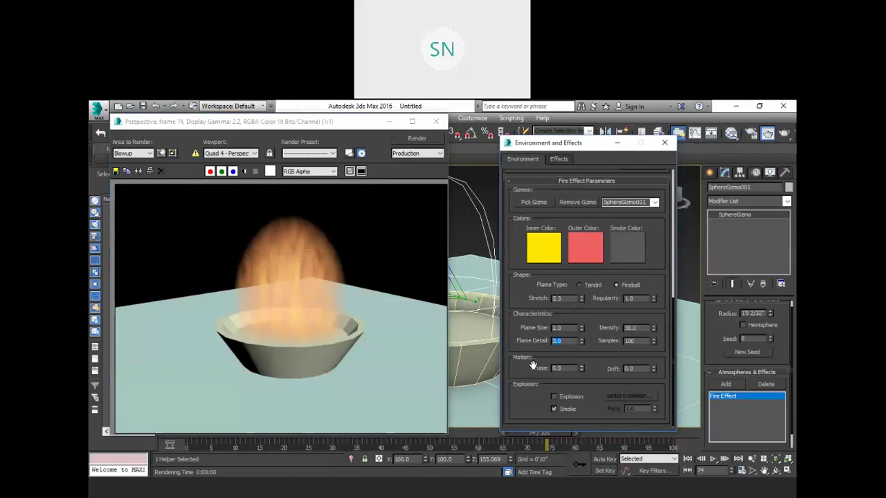
type("10")
left_click(416, 139)
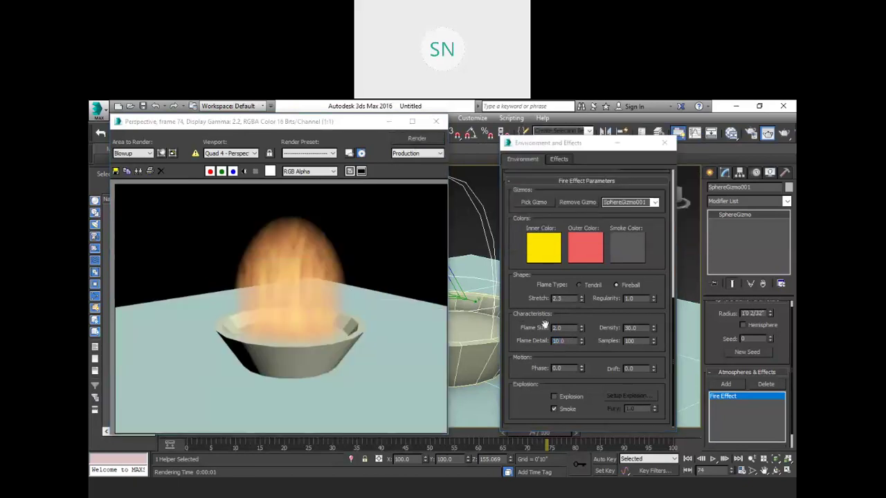
- Set Regularity to 0.8 and Stretch to 1.5, re-rendering the fire frame
left_click(629, 298)
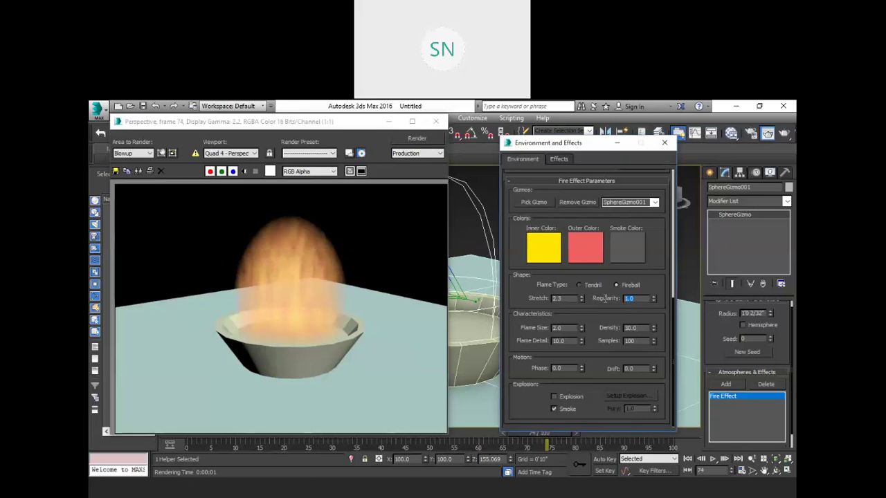
type("0.8")
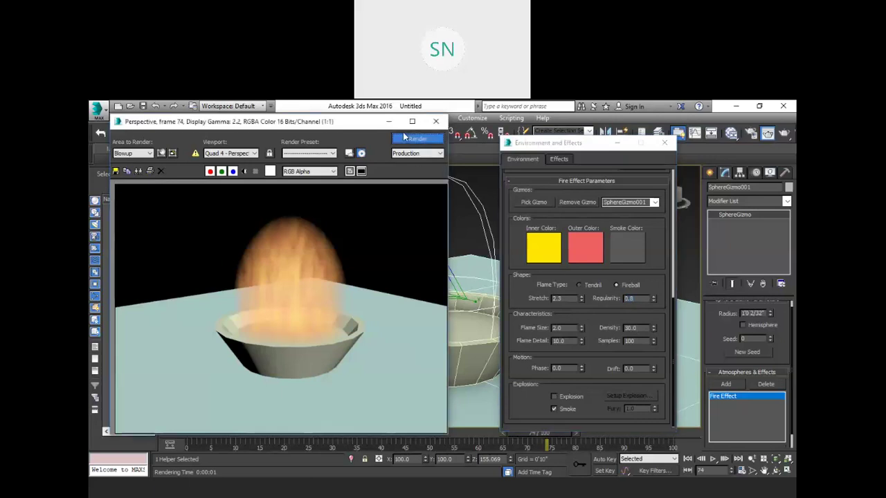
left_click(405, 141)
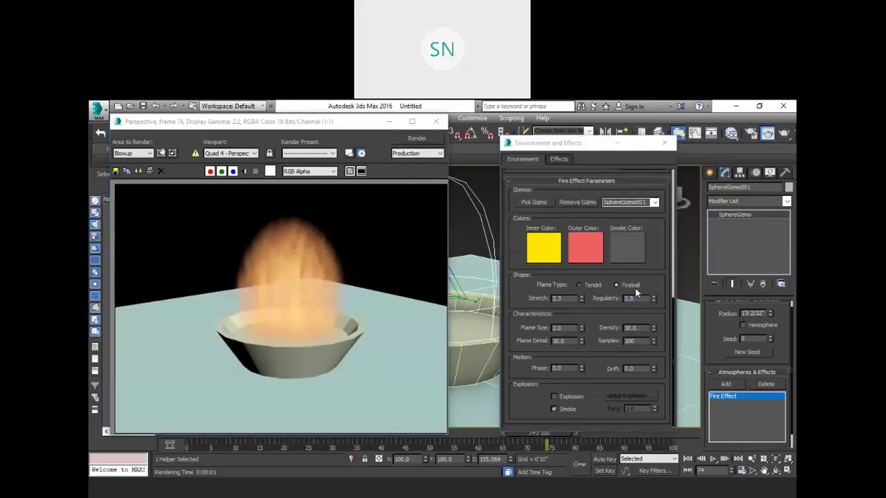
left_click(629, 299)
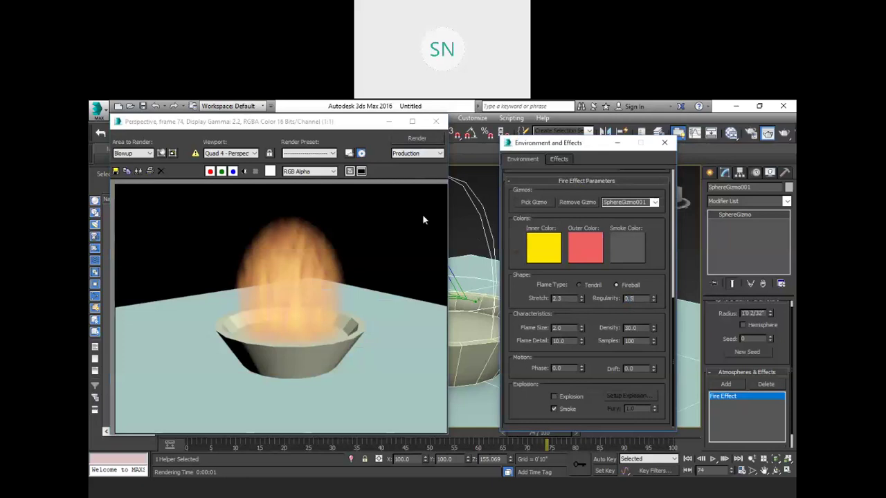
left_click(417, 139)
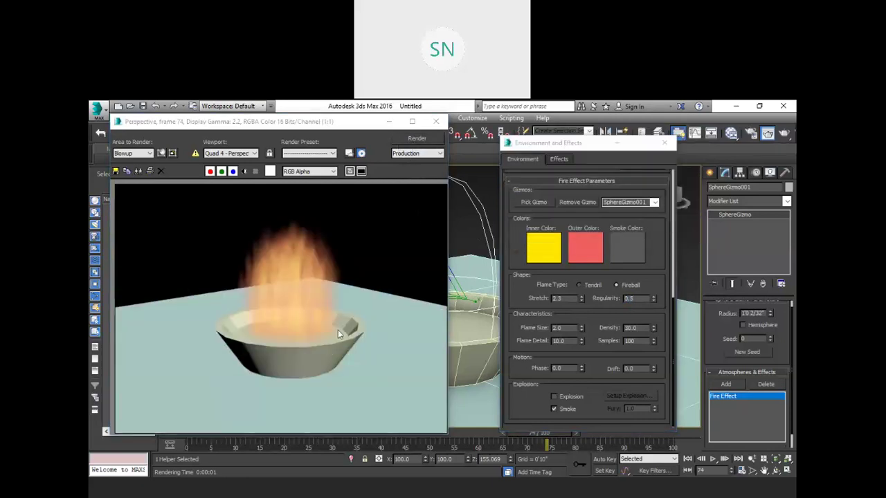
left_click_drag(562, 298, 534, 298)
type("1.5")
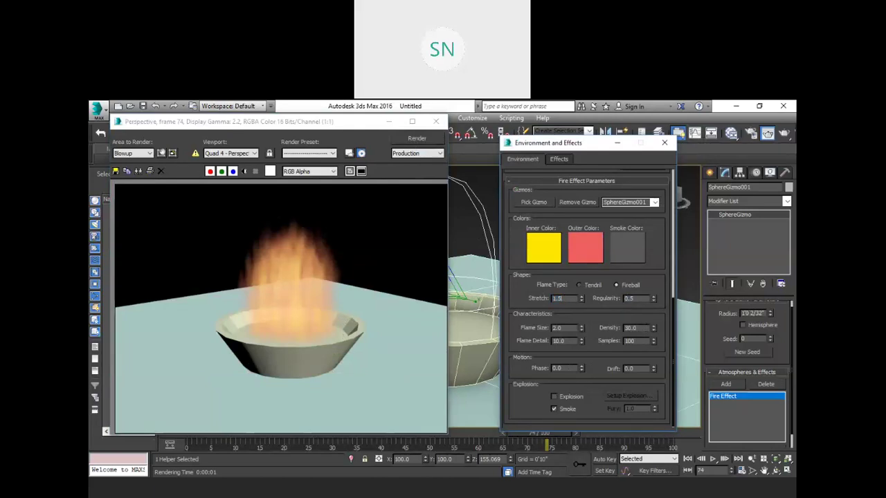
left_click(417, 138)
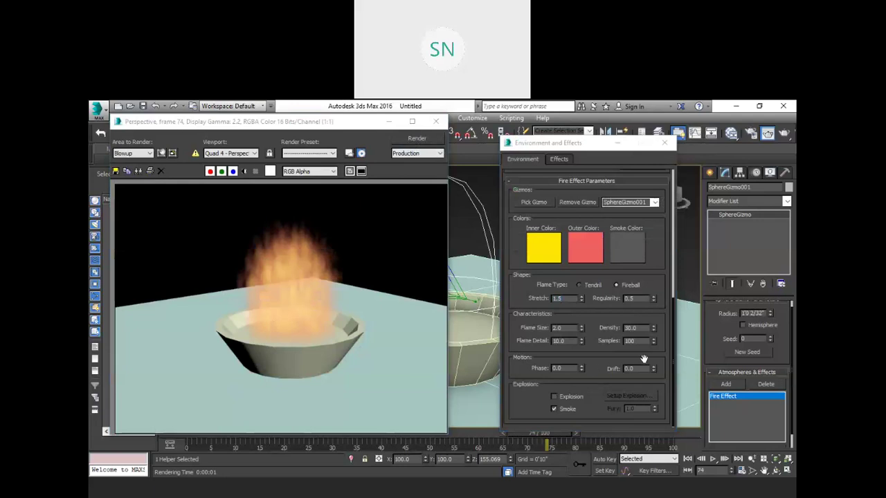
- Set Density to 50 and try Samples at 200, 50 and 10, re-rendering each
double_click(642, 328)
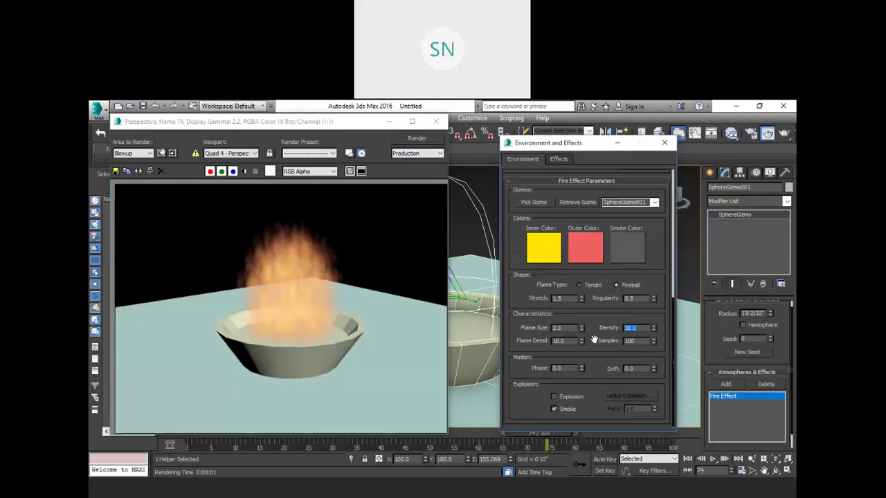
type("50")
left_click(417, 139)
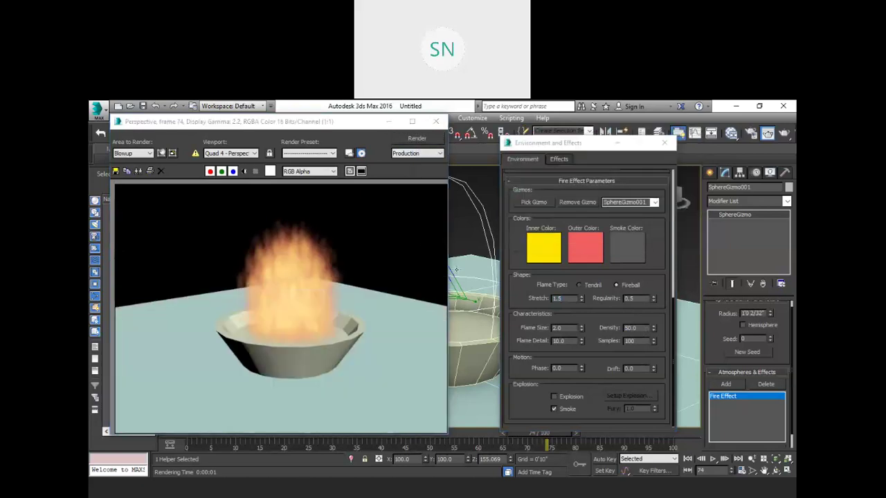
double_click(635, 340)
type("200")
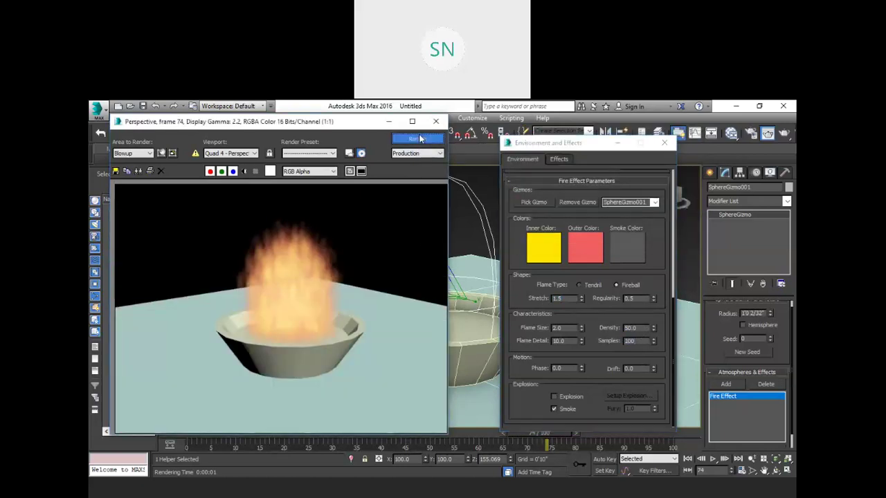
left_click(419, 140)
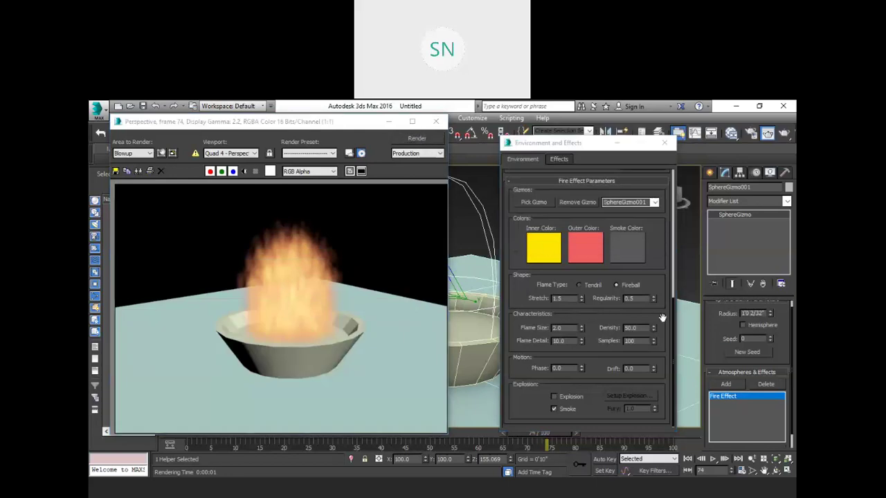
left_click_drag(641, 340, 605, 343)
type("50")
left_click(418, 139)
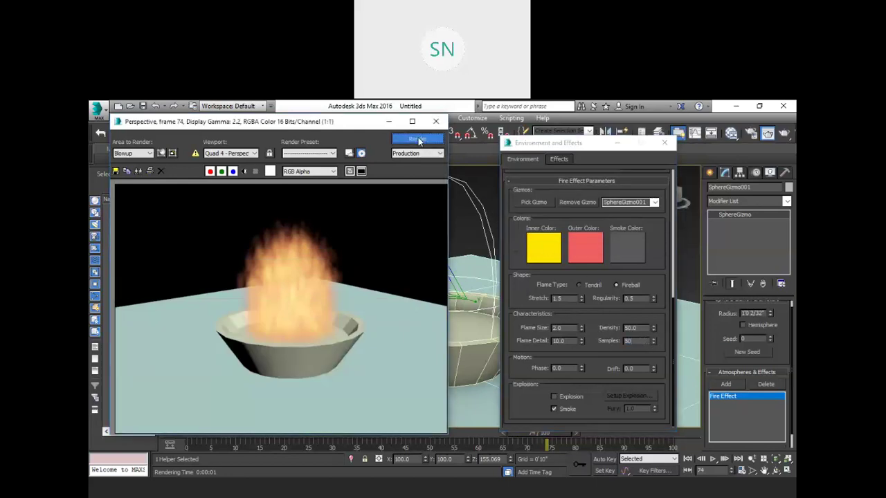
left_click_drag(641, 342, 603, 343)
type("10")
left_click(413, 141)
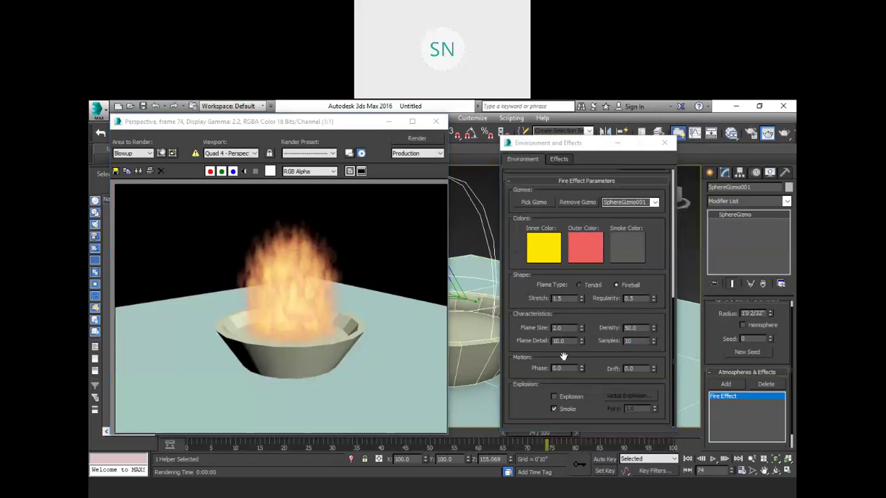
- Set Flame Size to 1, then 2.0, and Flame Detail to 8, re-rendering each
left_click_drag(568, 343, 543, 340)
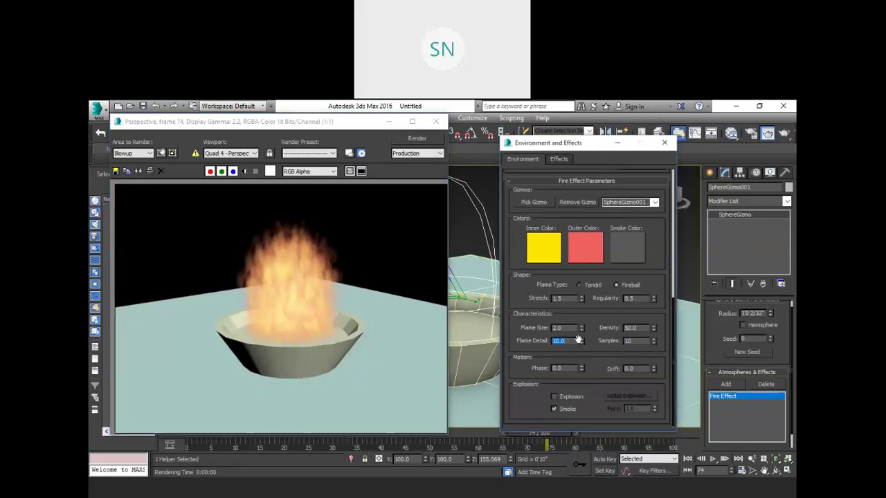
left_click_drag(572, 330, 541, 327)
type("1")
left_click(417, 139)
left_click_drag(563, 325, 525, 330)
type("2")
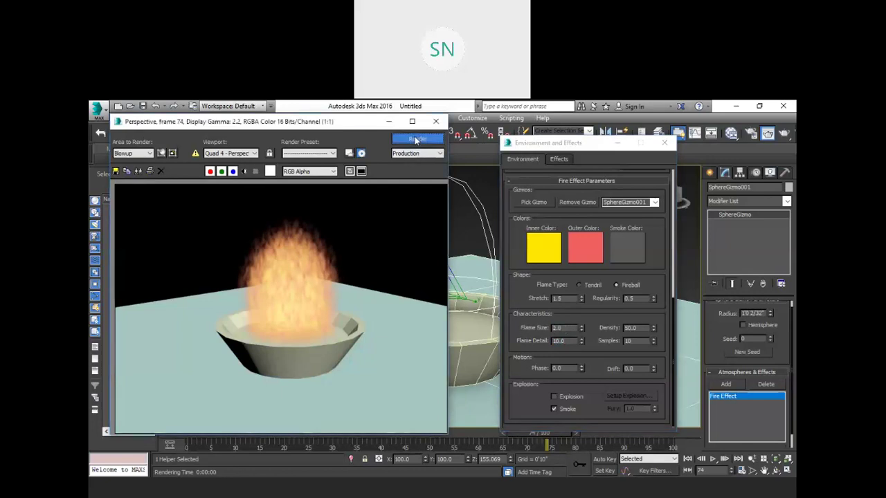
left_click(417, 139)
left_click_drag(571, 340, 531, 342)
type("8")
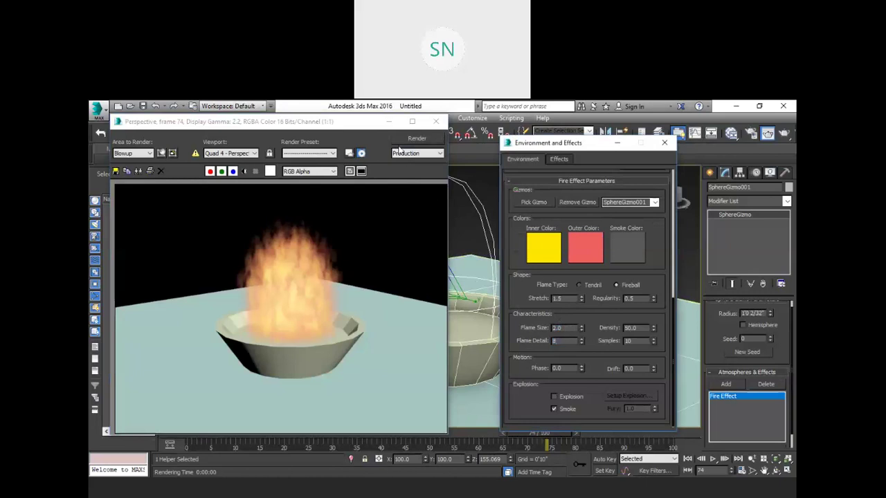
left_click(406, 141)
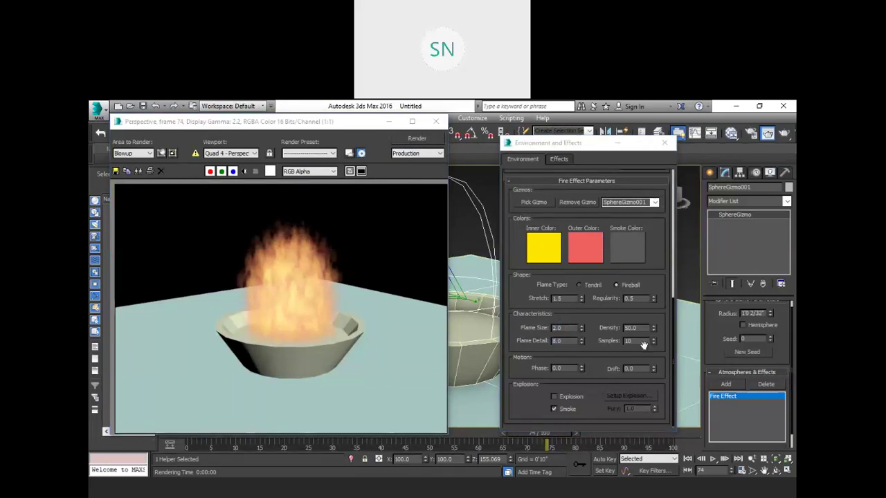
- Set Samples to 25 and Density to 100, re-rendering after each
left_click_drag(634, 342, 614, 342)
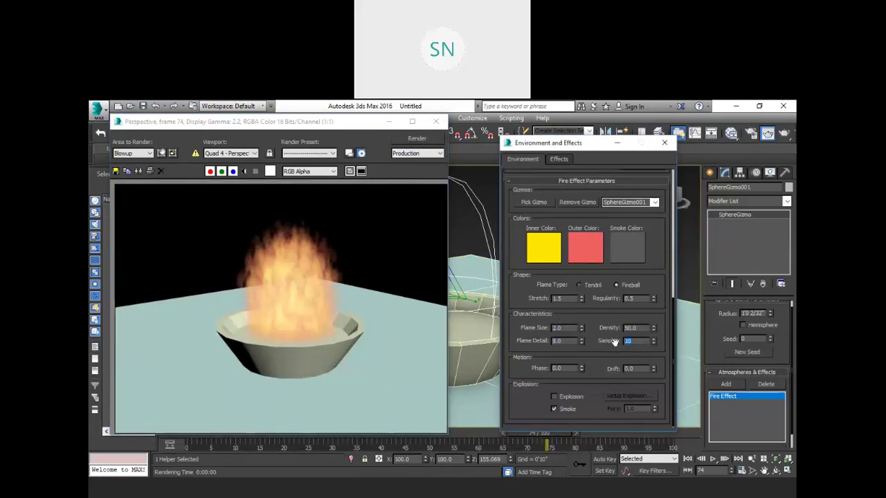
type("25")
left_click(409, 141)
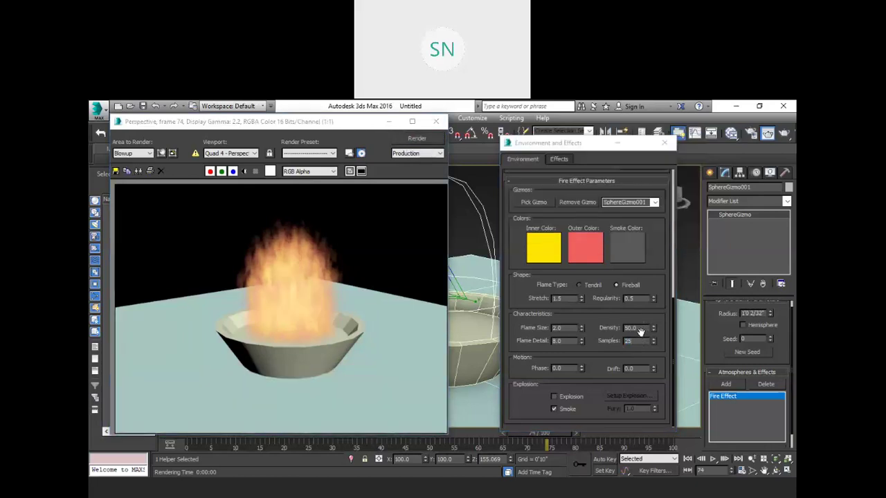
double_click(634, 328)
type("100")
left_click(413, 138)
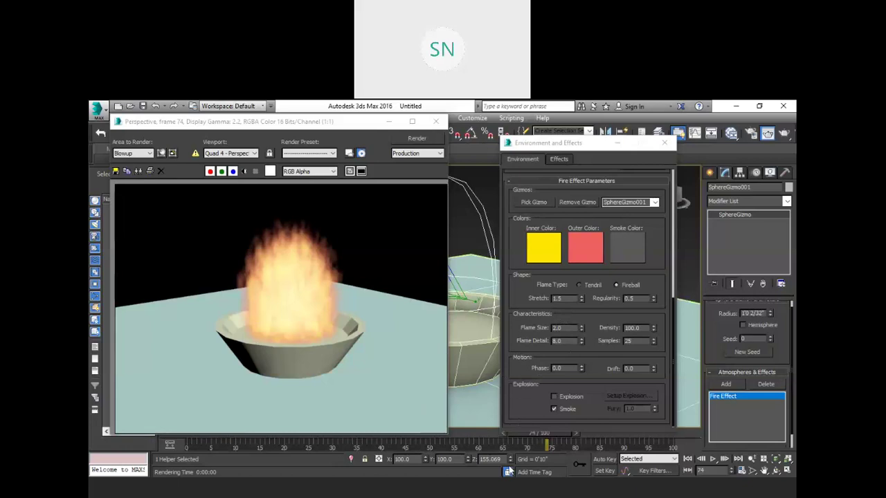
- Try Density 60, then Flame Size 1.8, re-rendering the fire after each change
left_click(317, 326)
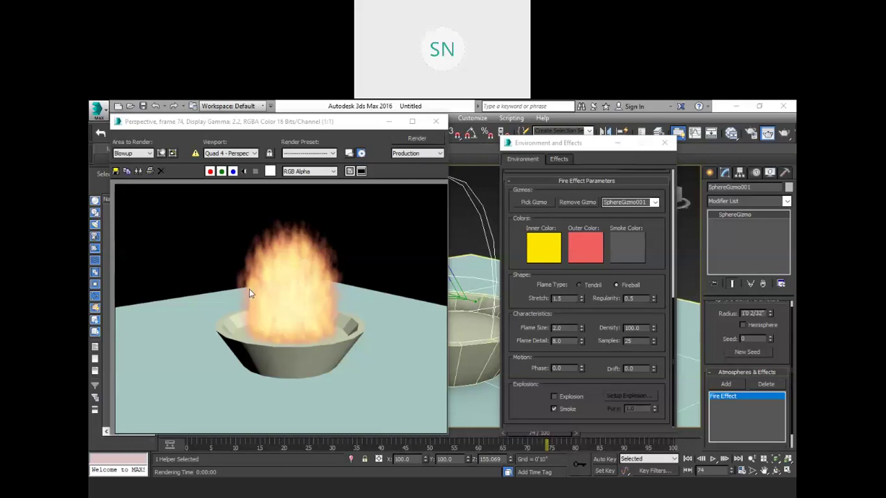
left_click(632, 329)
double_click(632, 329)
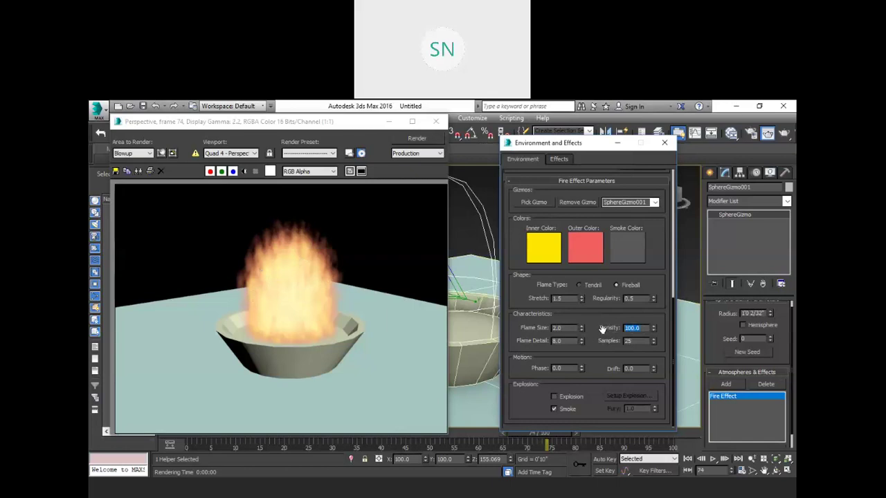
type("60")
left_click(423, 139)
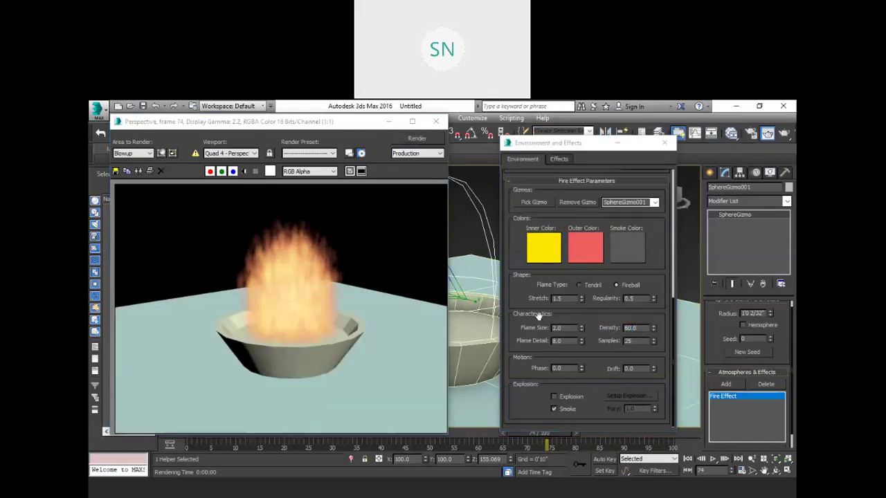
double_click(558, 328)
type("1.8")
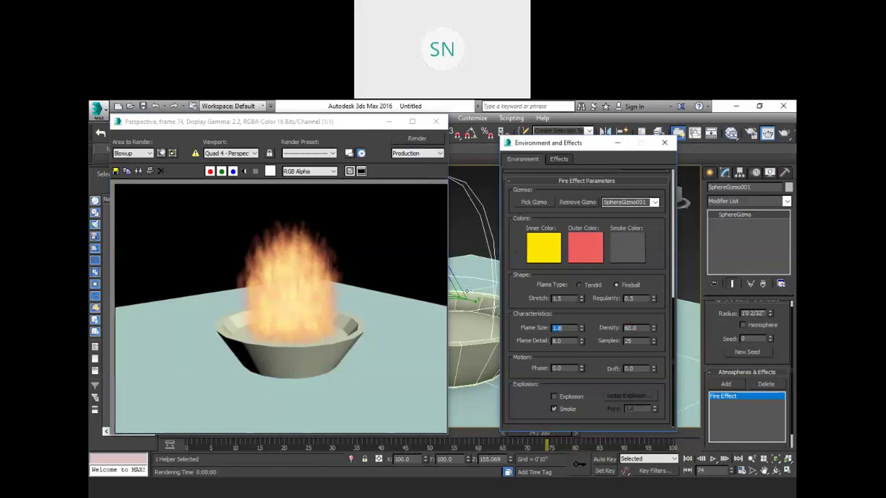
left_click(419, 139)
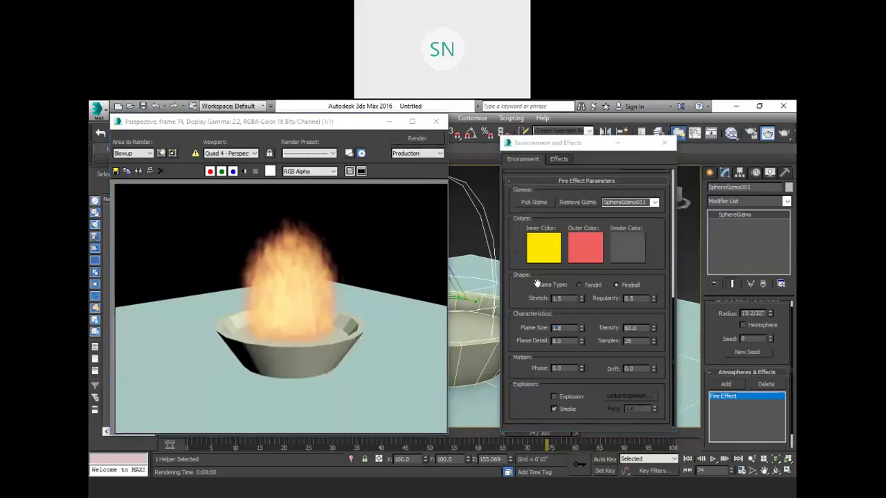
- Try Stretch 1.2, Density 50 and a larger Flame Size, re-rendering after each
double_click(562, 298)
type("1.2")
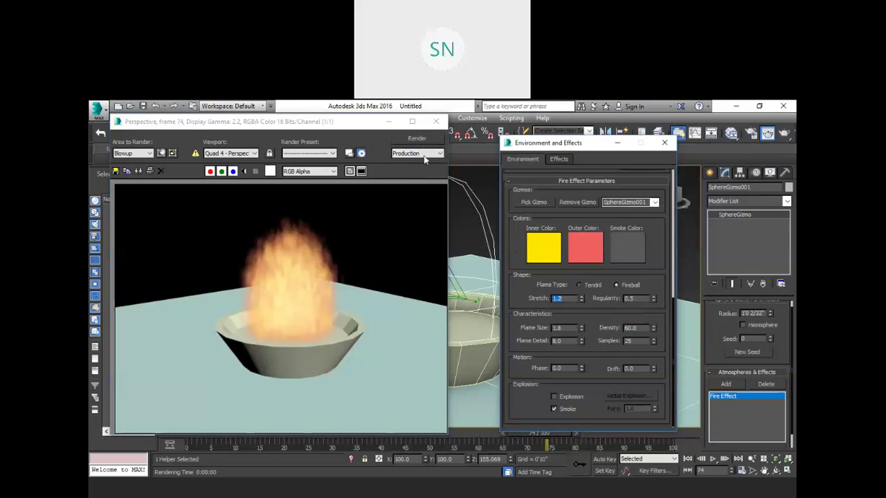
left_click(418, 139)
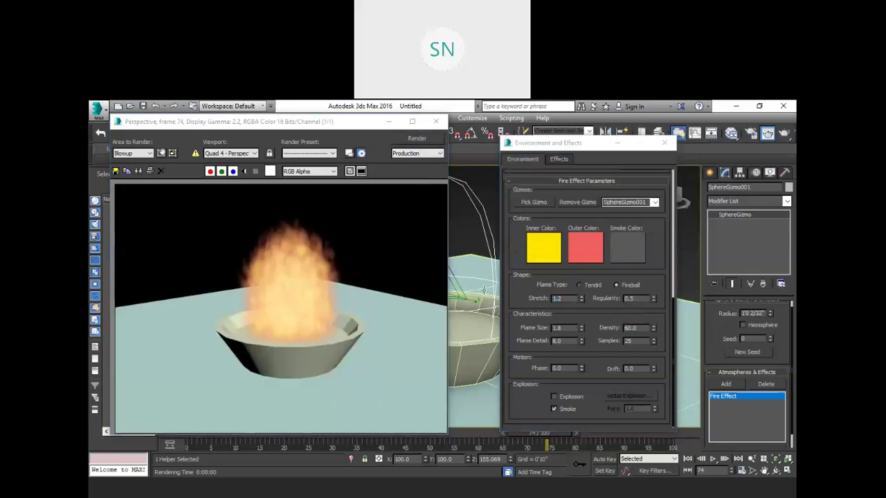
left_click(607, 326)
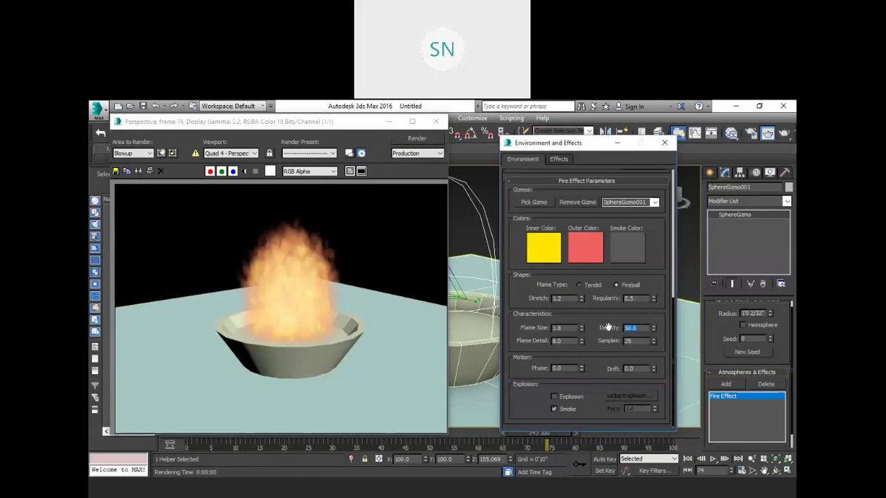
left_click(417, 139)
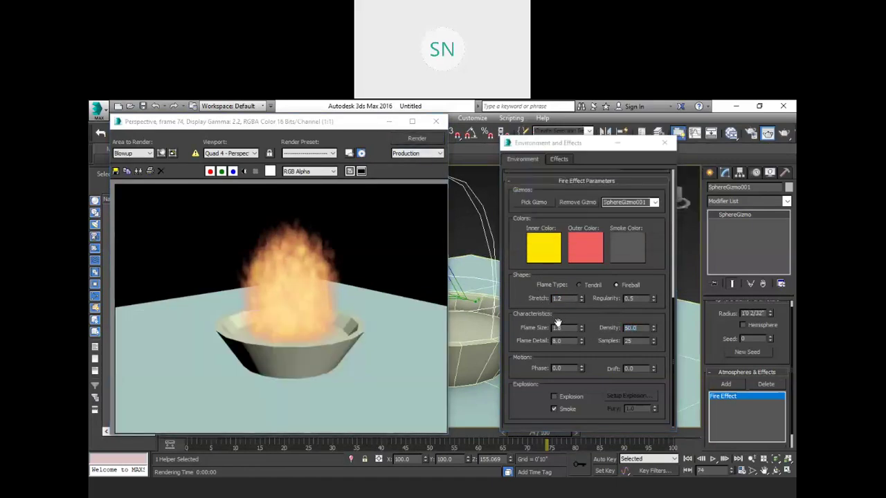
left_click(561, 327)
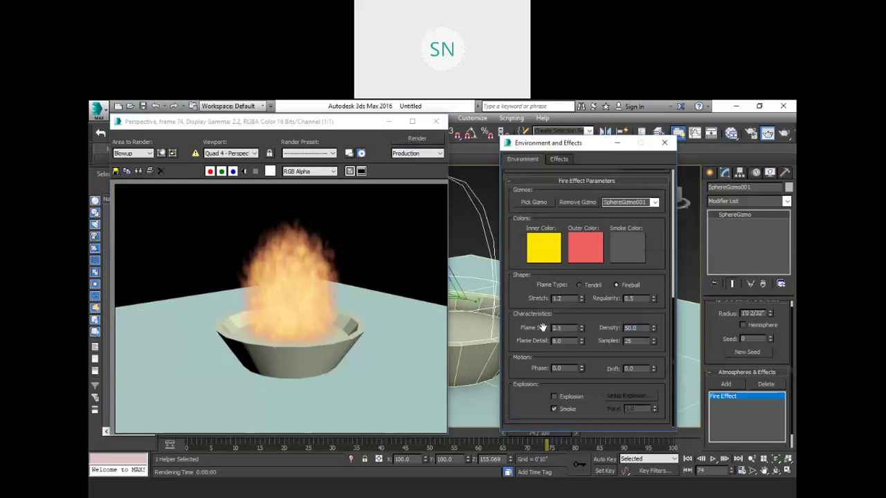
left_click(416, 141)
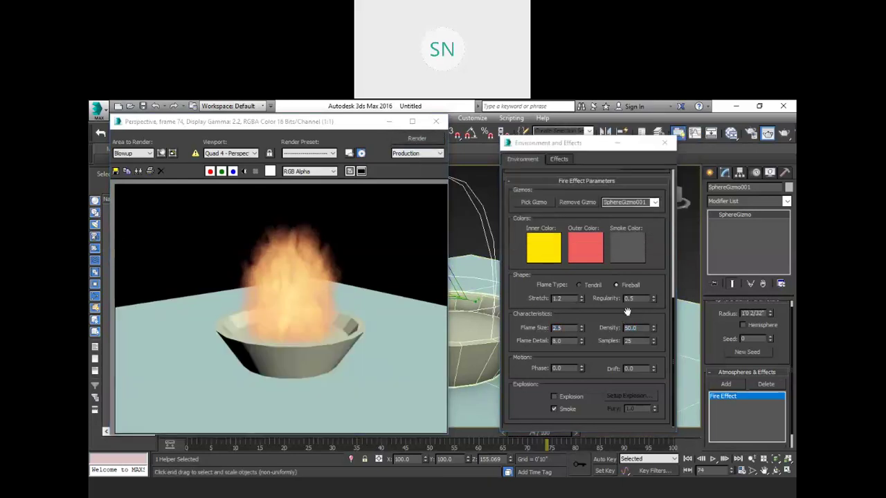
- Set Stretch to 2.0 and Flame Size to 2.0, re-rendering after each
left_click_drag(569, 301, 532, 298)
type("2")
key("Return")
left_click(415, 140)
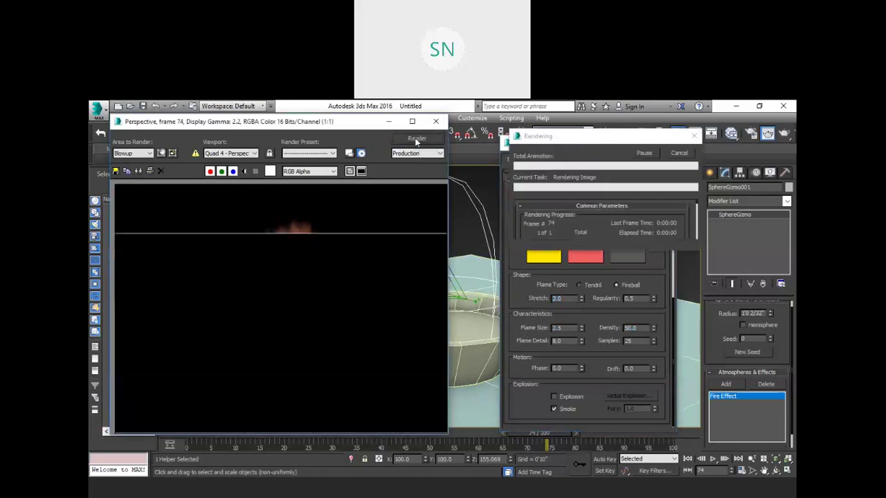
double_click(563, 329)
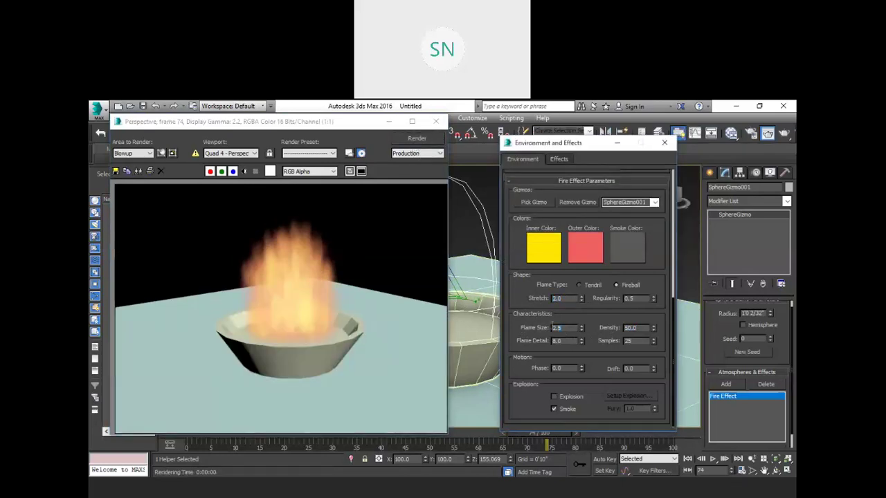
type("2")
key("Return")
left_click(417, 142)
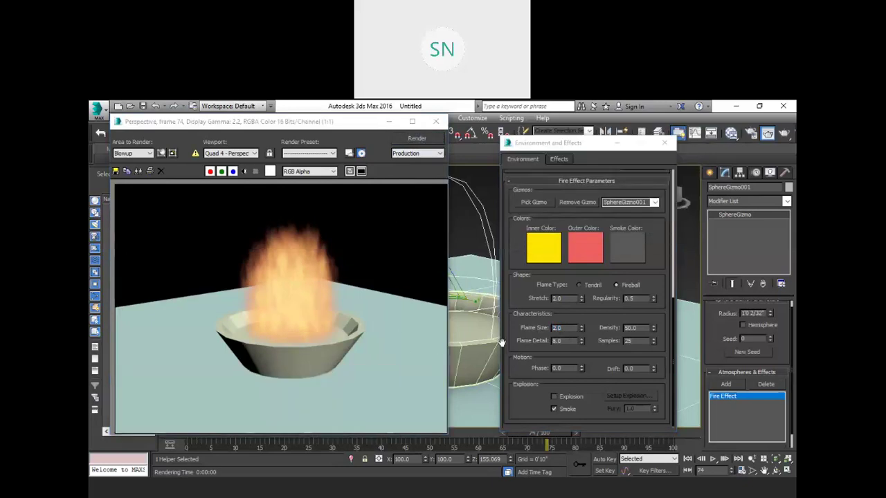
- Set Flame Detail to 10 and Density to 40, re-rendering after each
double_click(564, 340)
type("10")
key("Return")
left_click(417, 142)
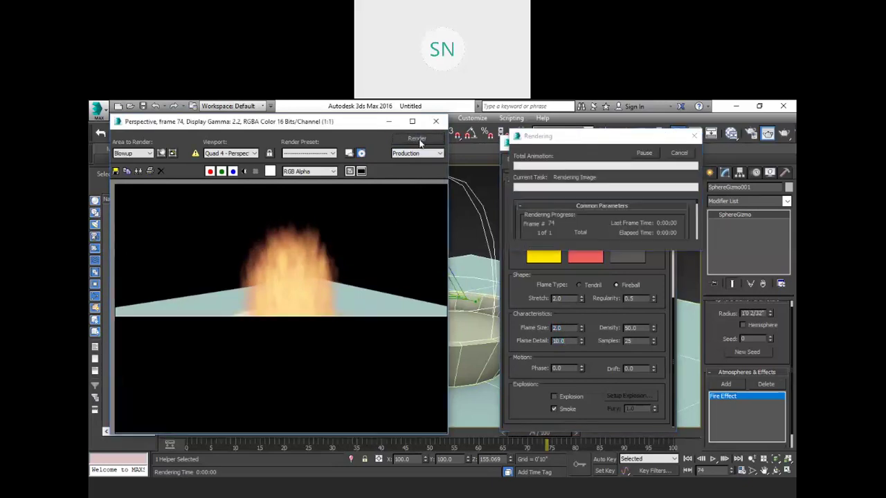
double_click(640, 327)
type("4")
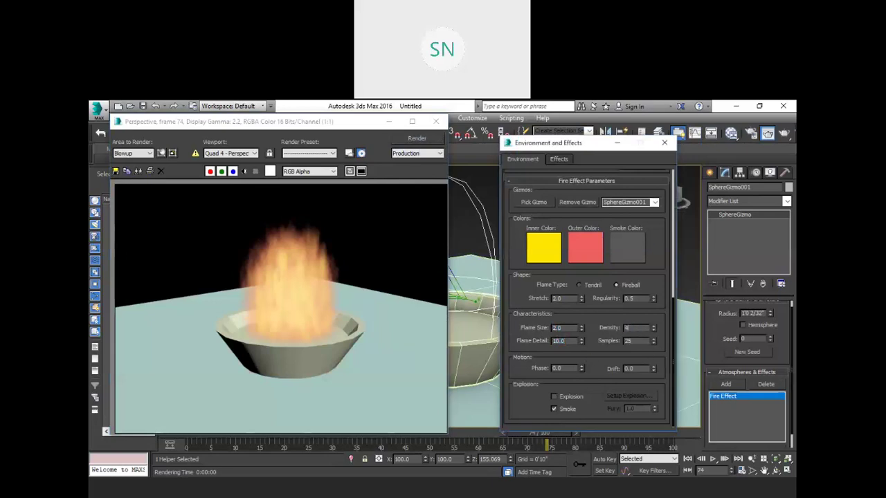
type("0")
left_click(400, 143)
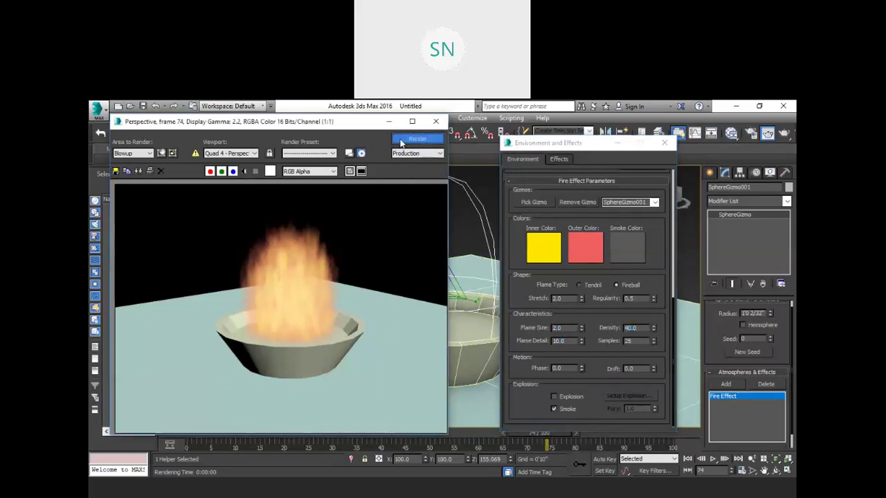
- Lower the Regularity value and re-render to compare the flame
left_click_drag(642, 298, 606, 299)
type("0")
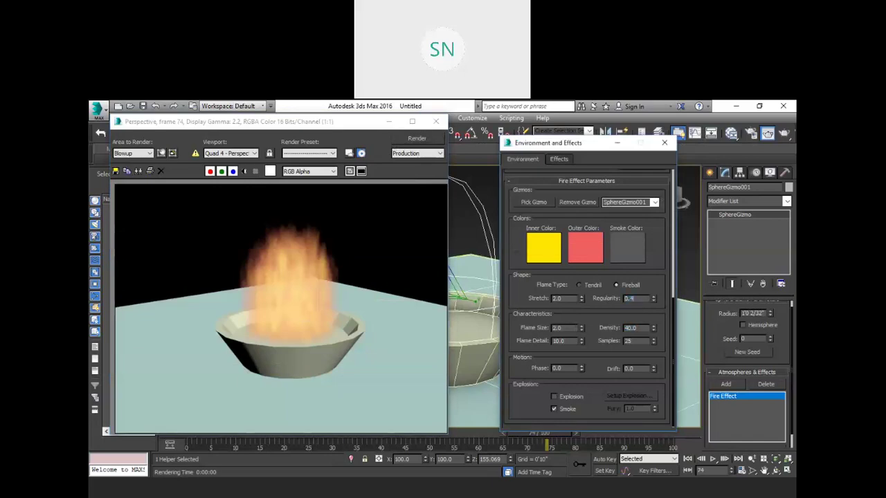
left_click(426, 141)
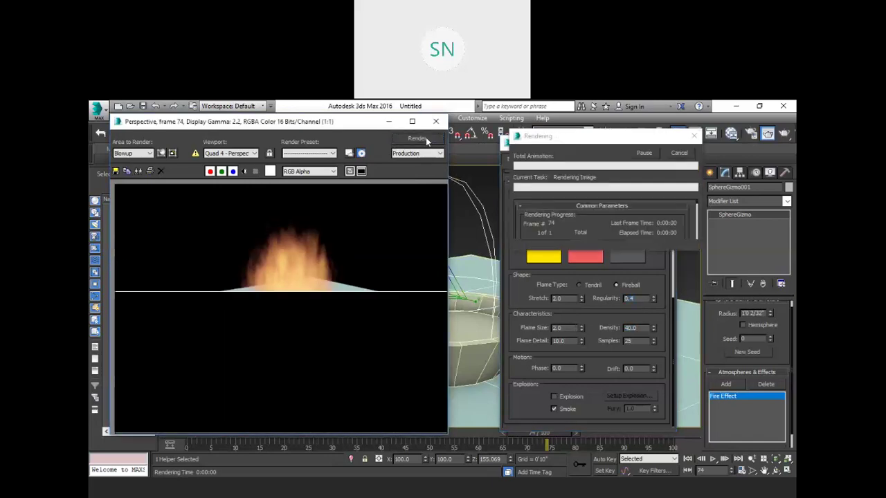
left_click(637, 298)
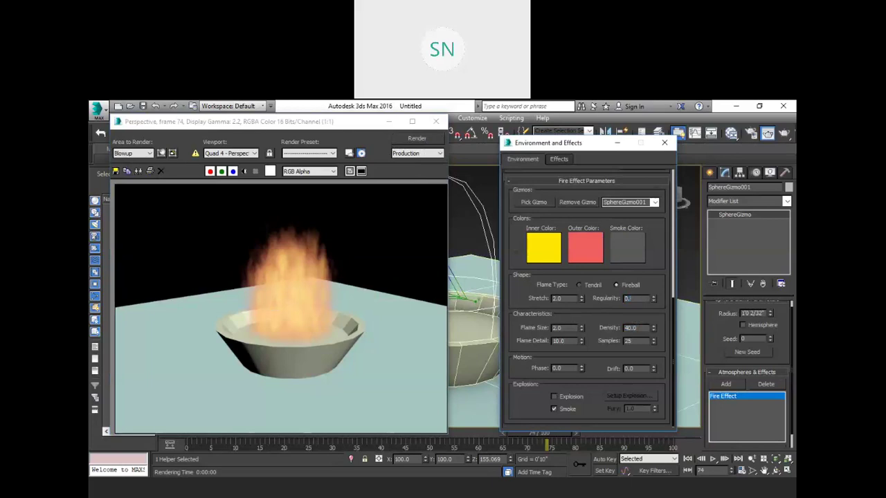
- Try Flame Size 0.5, 1.0 and finally 1.5, re-rendering after each
left_click(417, 139)
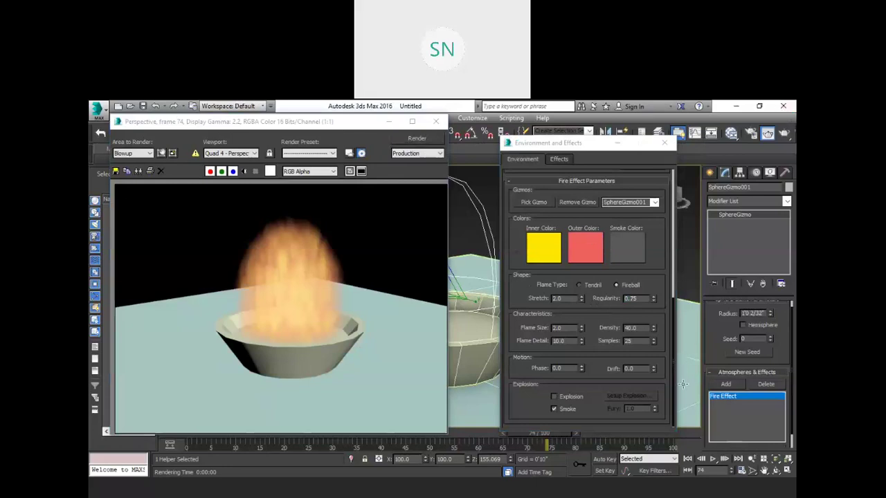
left_click_drag(563, 330, 534, 327)
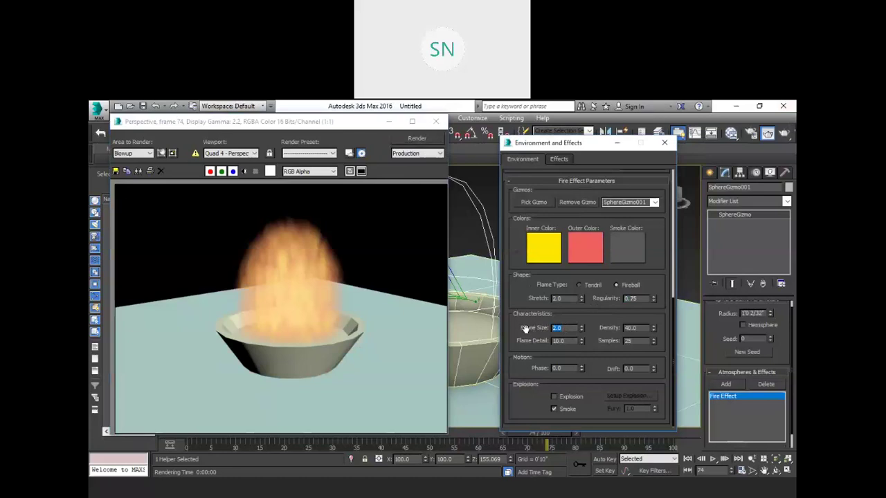
type("0.5")
key("Return")
left_click(406, 142)
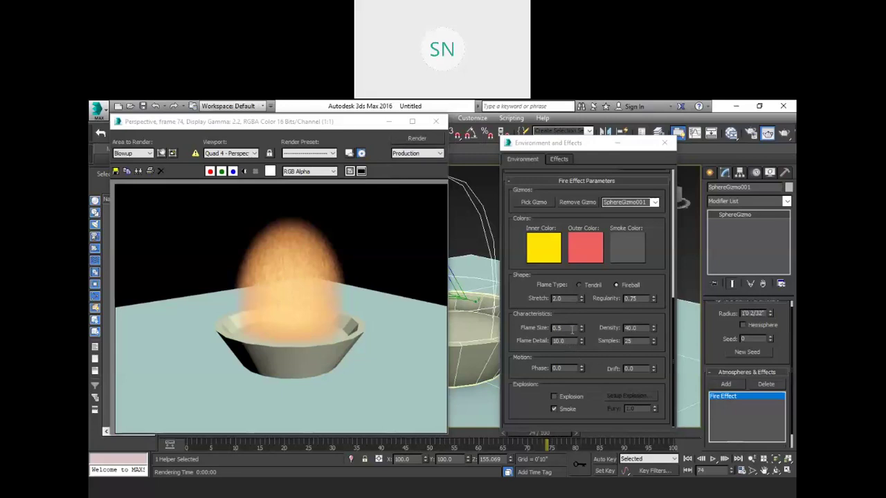
left_click_drag(570, 328, 516, 328)
type("1.0")
key("Return")
left_click(415, 139)
left_click_drag(567, 327, 516, 331)
type("1.5")
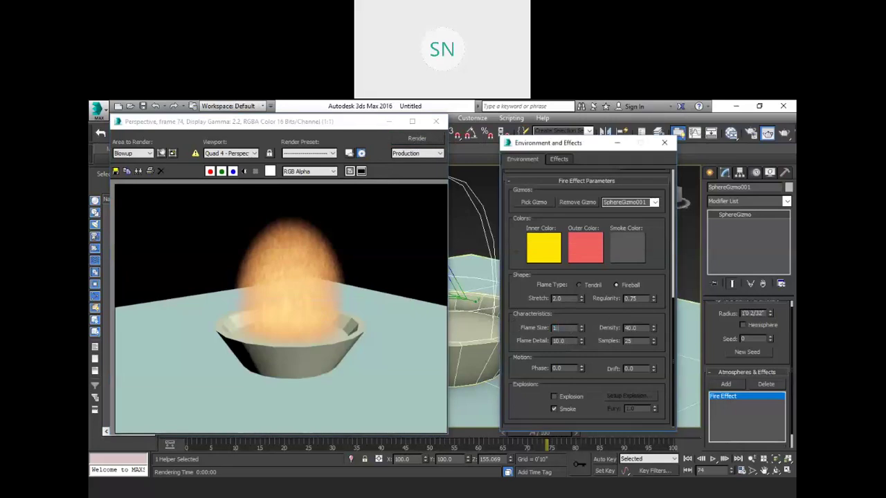
key("Return")
left_click(415, 139)
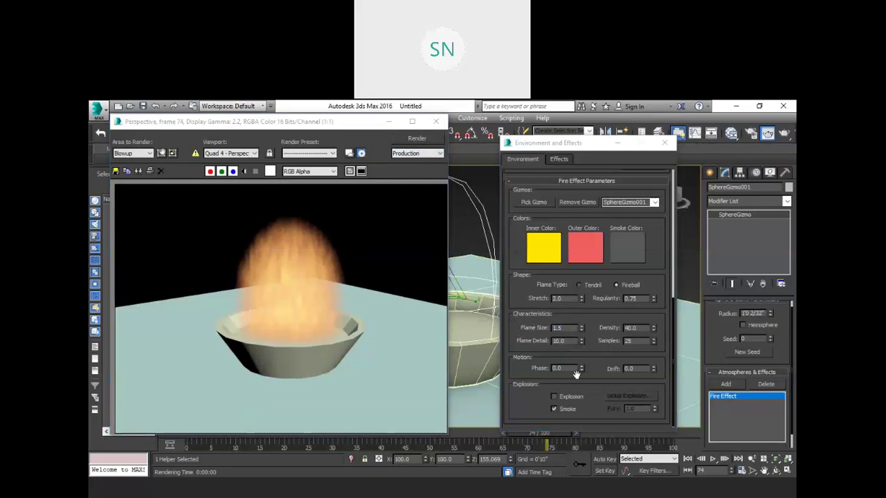
- Try Flame Detail 1.0, 2.0 and 2.2, re-rendering after each
left_click_drag(572, 341, 507, 346)
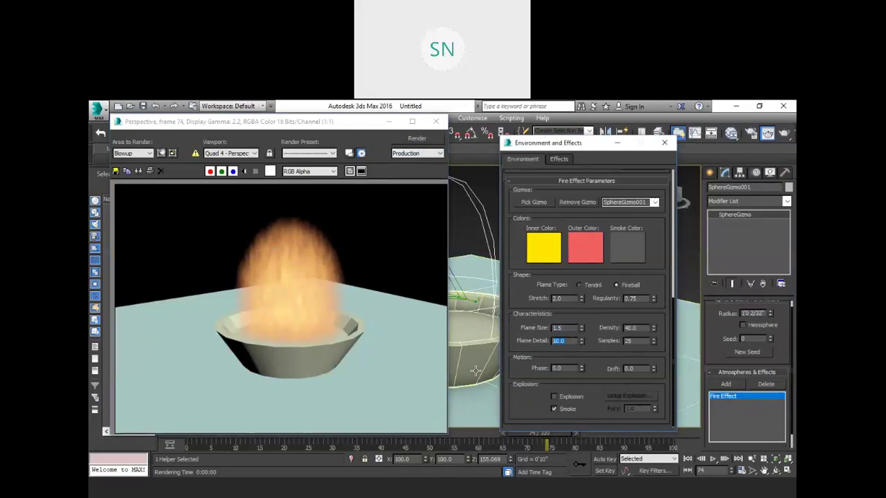
type("1")
key("Return")
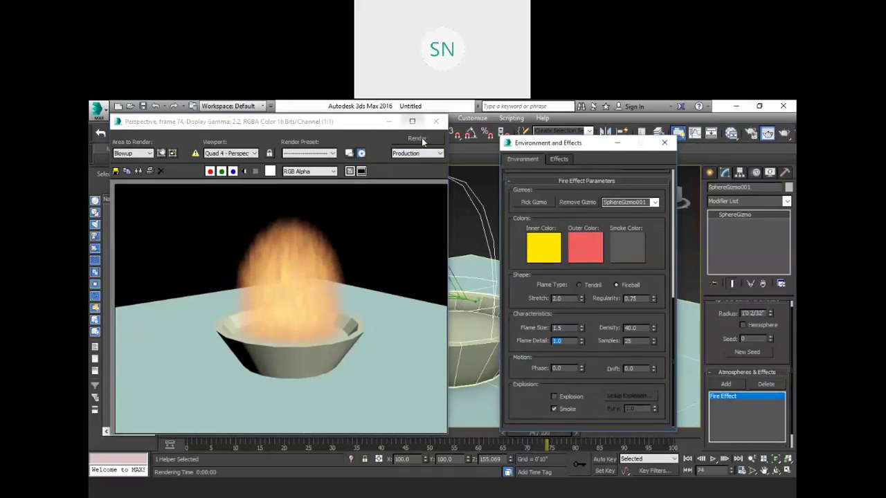
left_click(425, 150)
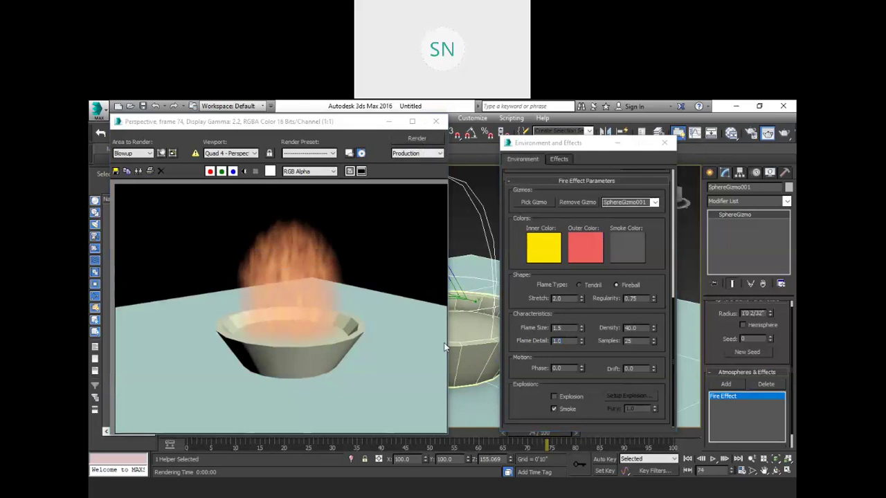
left_click(566, 339)
type("2")
key("Return")
left_click(408, 144)
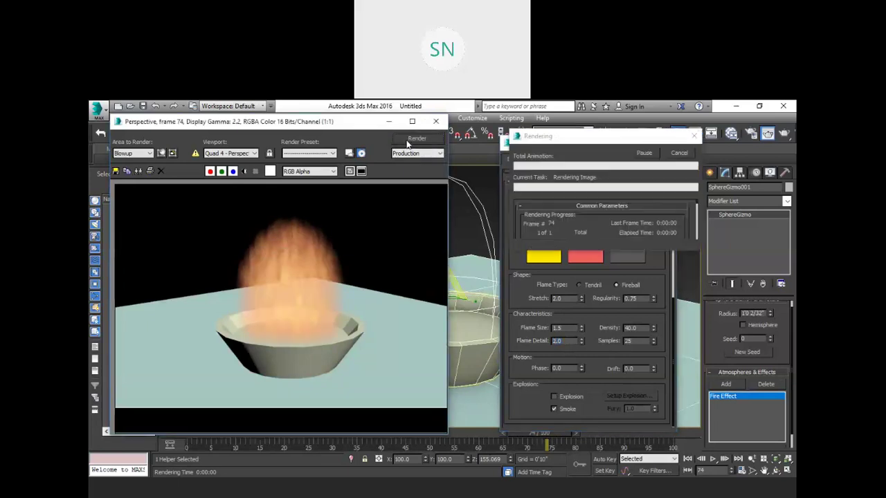
left_click(566, 340)
type("2.2")
key("Return")
left_click(416, 139)
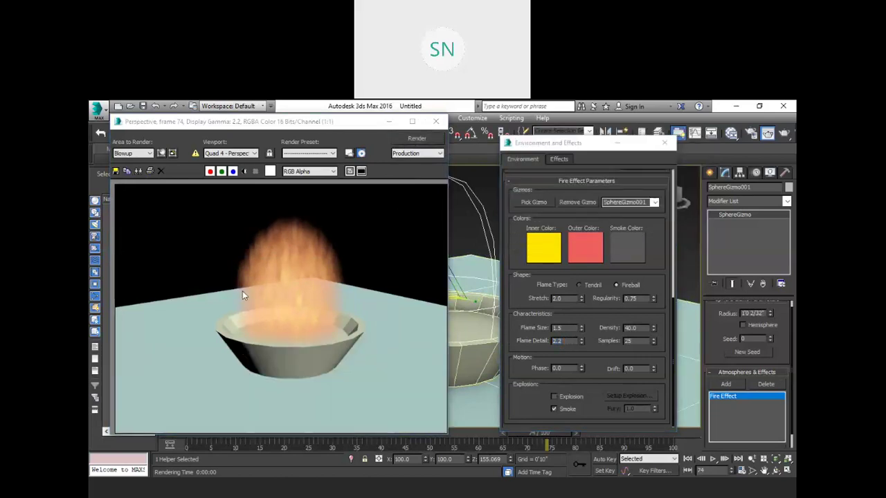
- Set Regularity to 0.6, Flame Detail 3.0 and Density 50, re-rendering after each
left_click(631, 299)
type("0.")
key("Return")
left_click(417, 139)
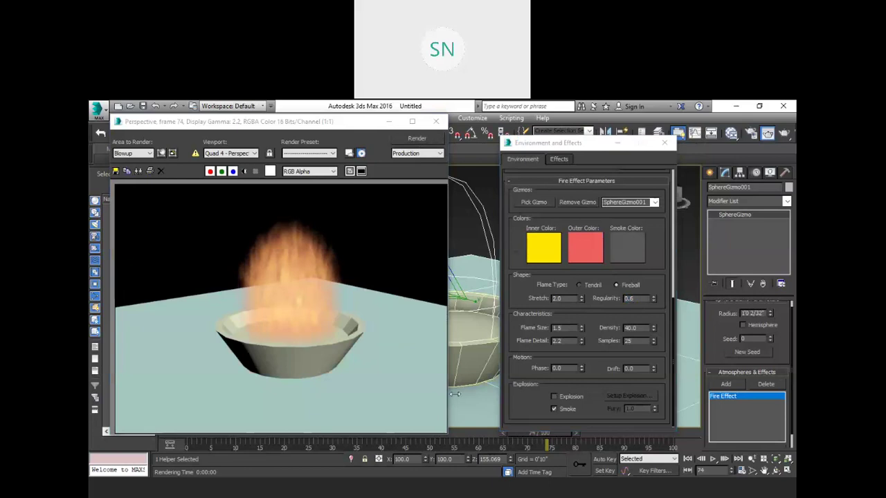
double_click(566, 341)
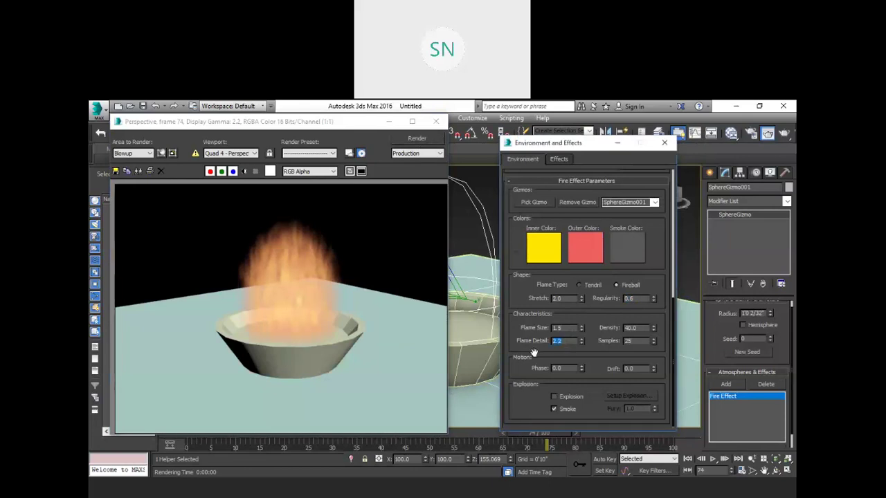
type("3")
left_click(416, 139)
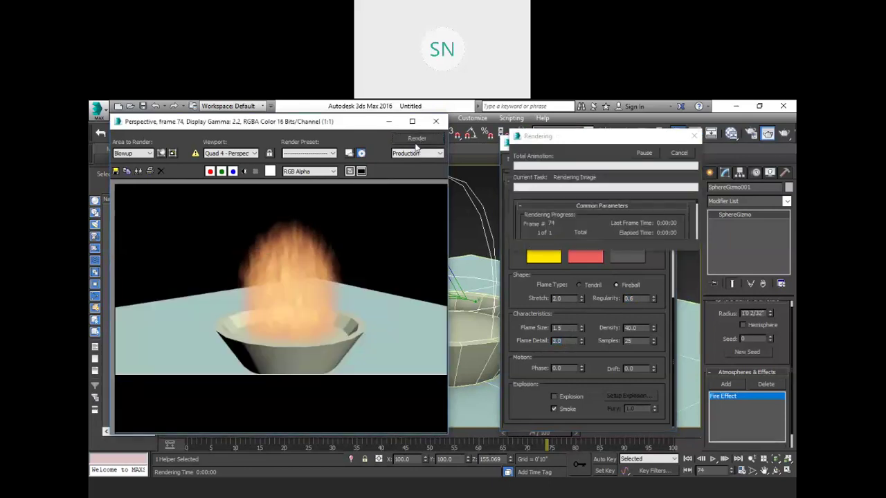
double_click(633, 327)
type("50")
key("Return")
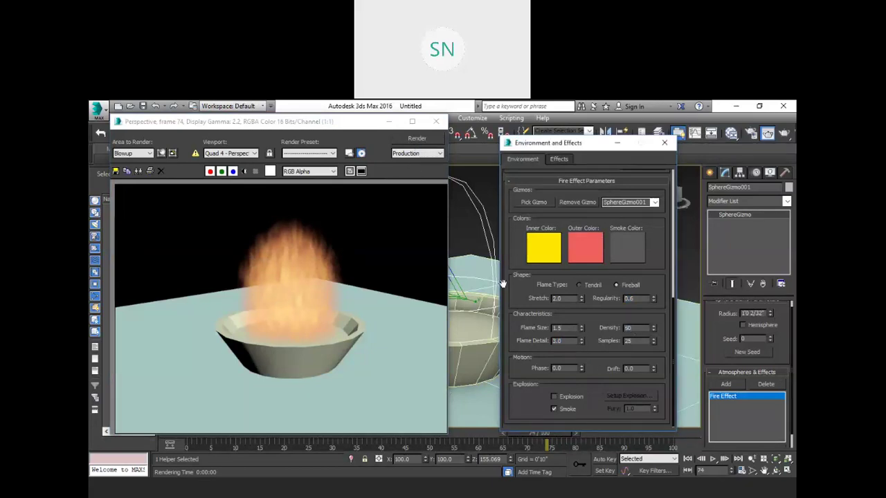
left_click(419, 141)
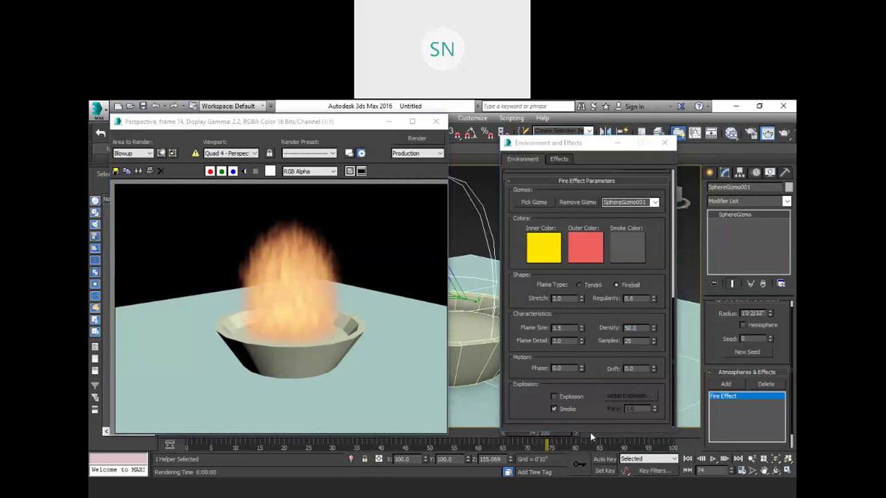
- Close the rendered frame and Environment and Effects windows and deselect the fire gizmo
left_click(434, 121)
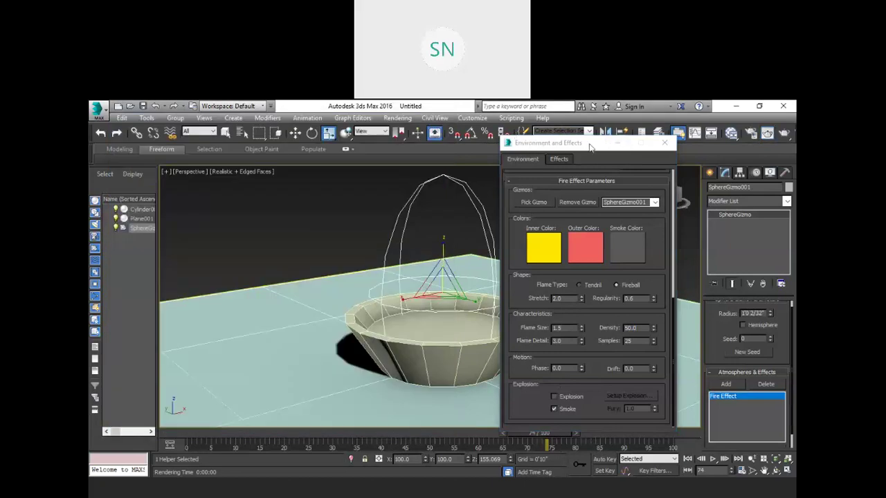
left_click(664, 142)
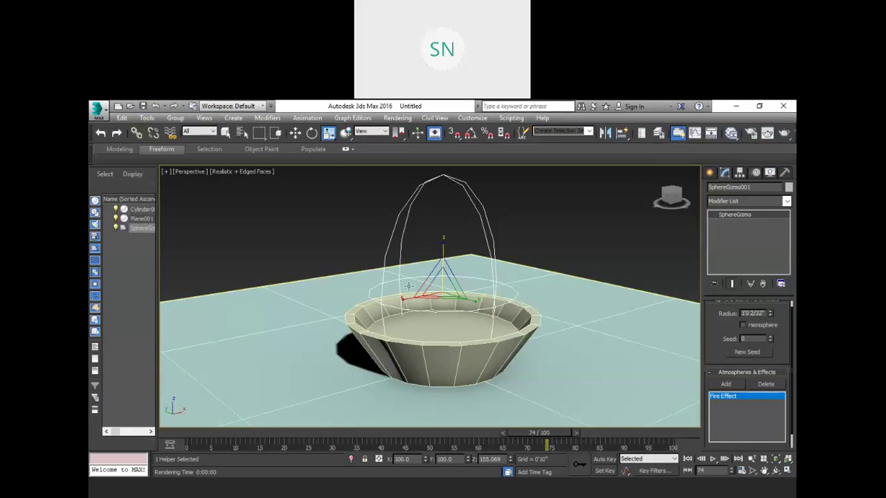
left_click(323, 239)
scroll(323, 239, "down", 4)
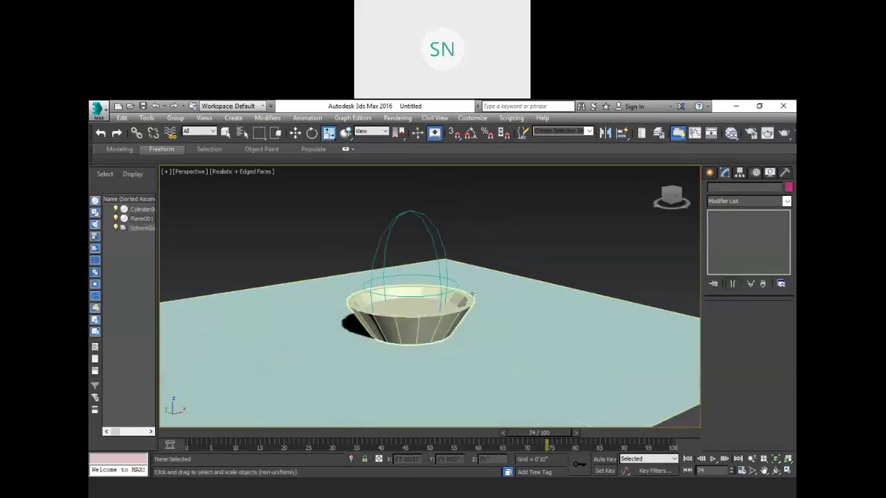
- Create a Standard Omni light at the bowl, zero its X/Y, and raise it on Z
left_click(709, 172)
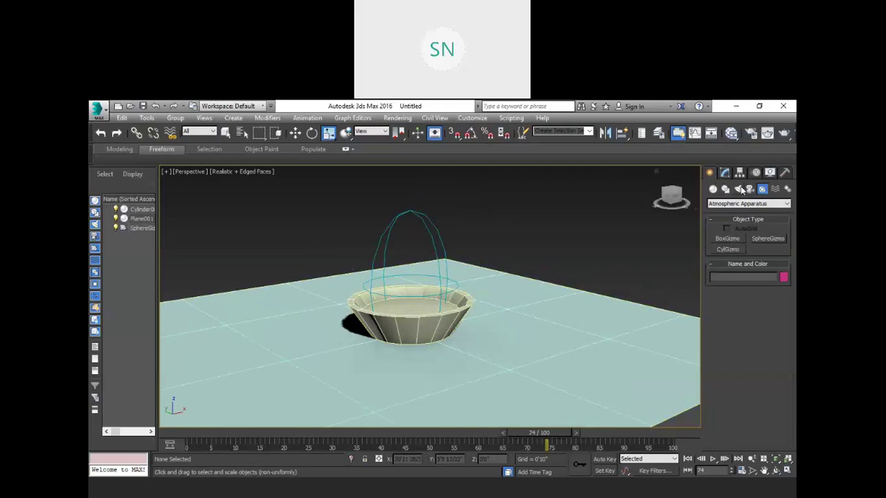
left_click(738, 188)
left_click(727, 260)
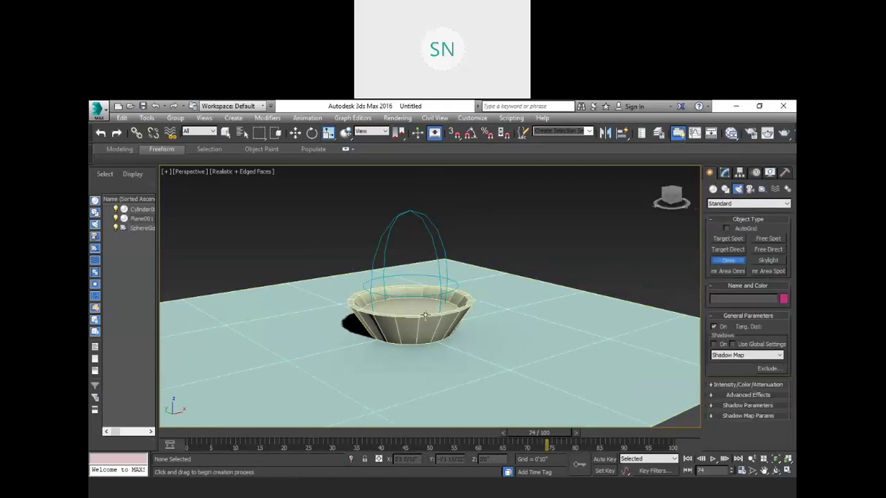
left_click(410, 336)
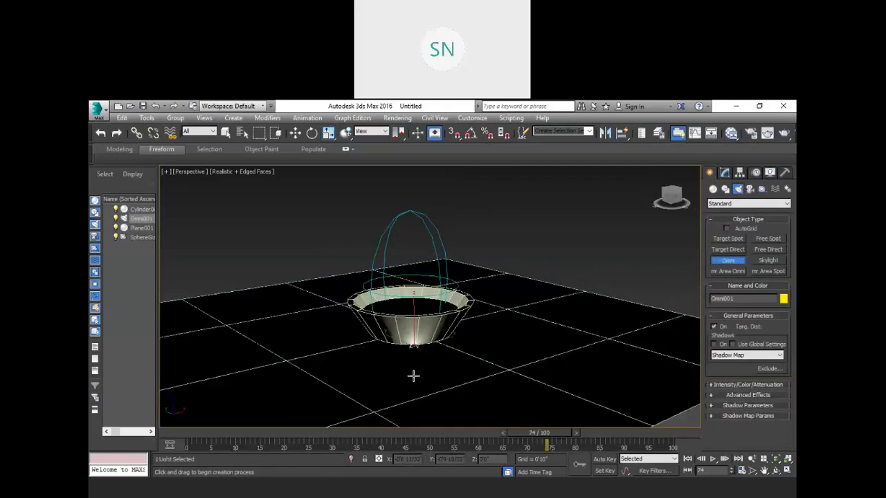
right_click(392, 392)
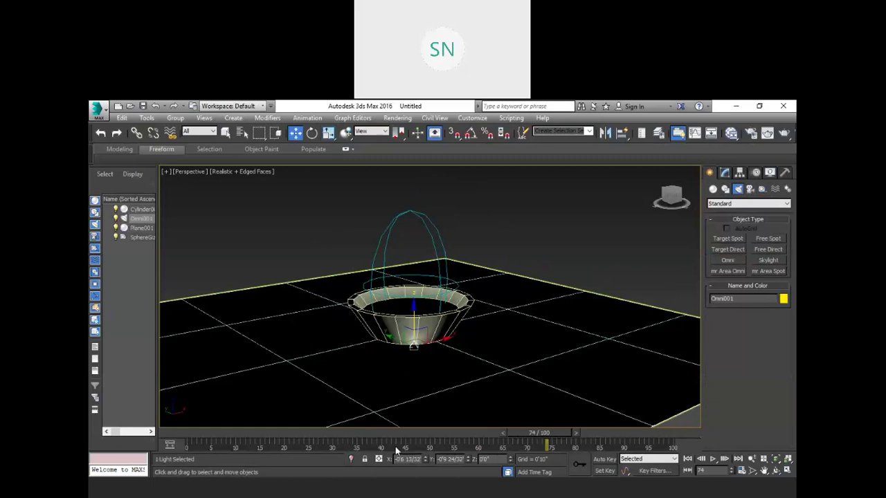
right_click(427, 460)
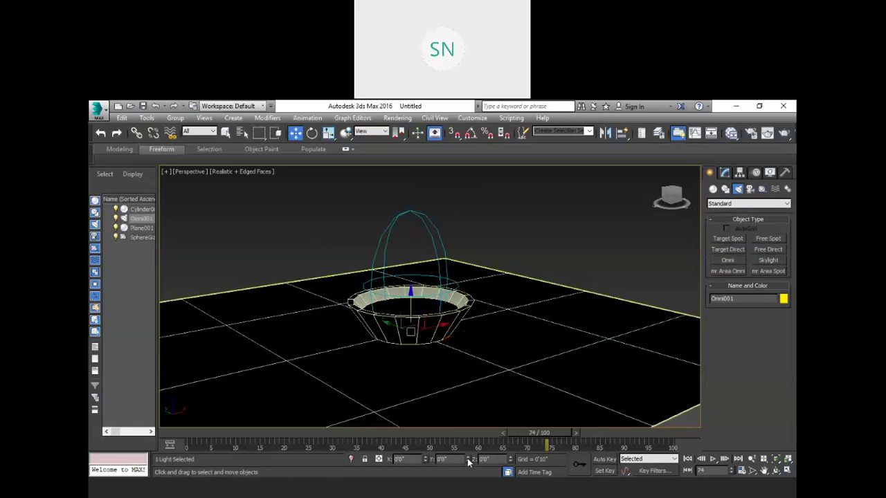
right_click(469, 460)
left_click_drag(410, 291, 406, 215)
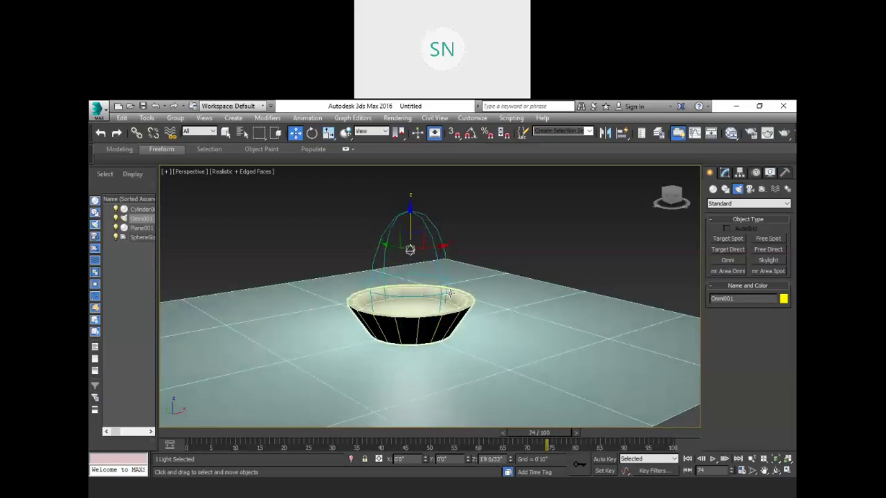
- Set the Omni001 light colour to bright yellow in the Modify panel
left_click(724, 172)
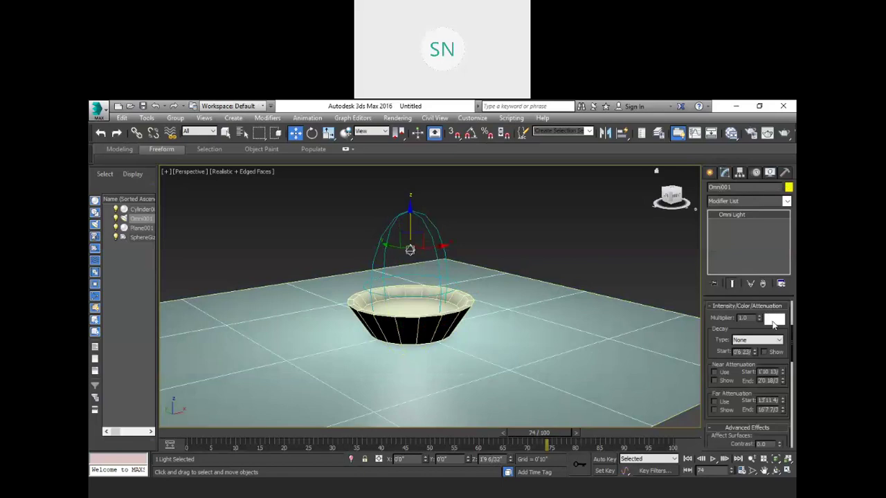
left_click(773, 320)
left_click(312, 169)
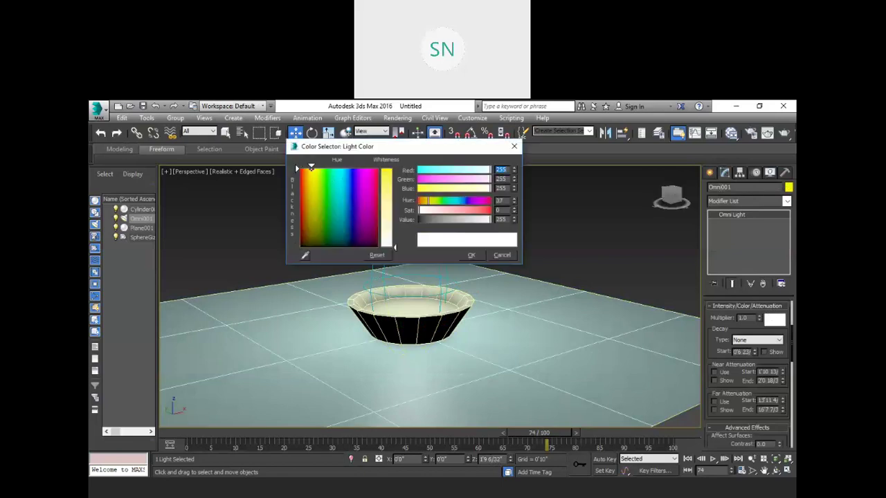
left_click_drag(312, 169, 315, 169)
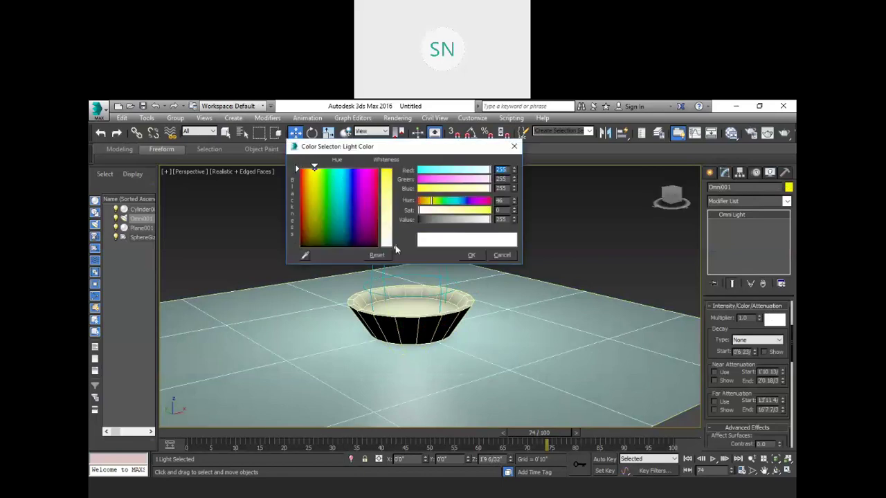
left_click_drag(395, 249, 395, 171)
left_click(470, 255)
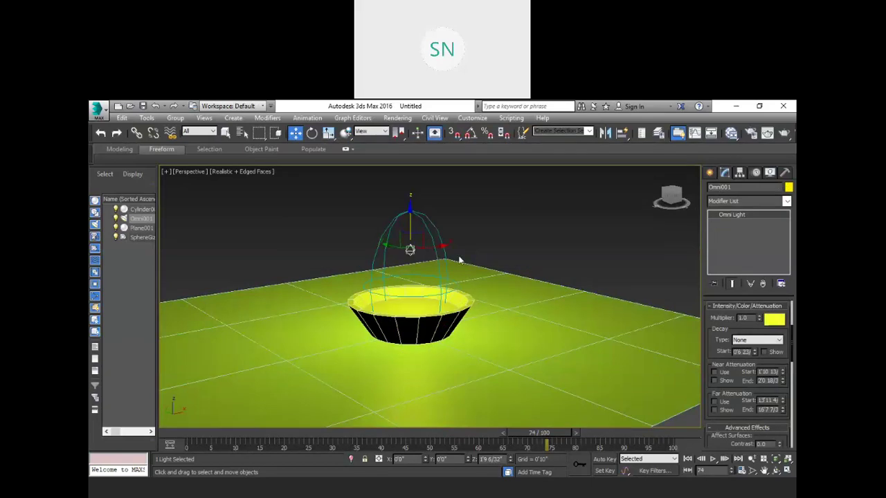
- Set the light's Decay Type to Inverse Square and test-render the current frame
left_click_drag(756, 330, 755, 319)
left_click(757, 330)
left_click(751, 352)
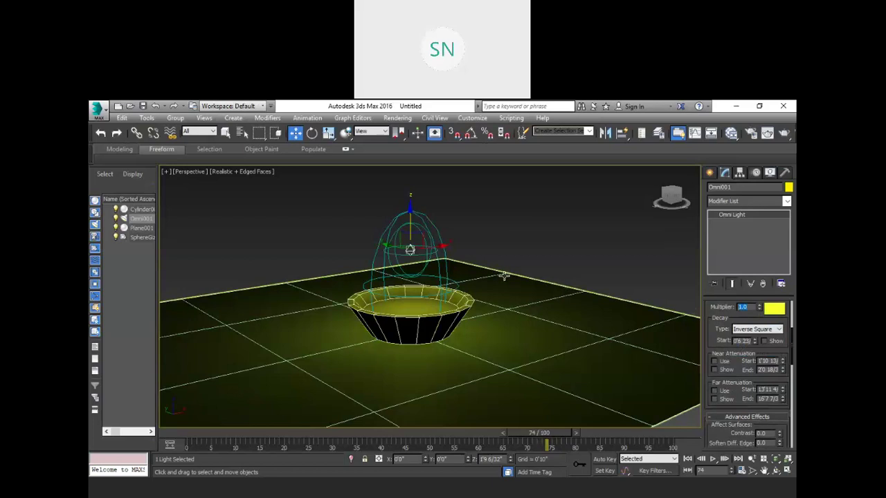
left_click(487, 221)
key("shift+q")
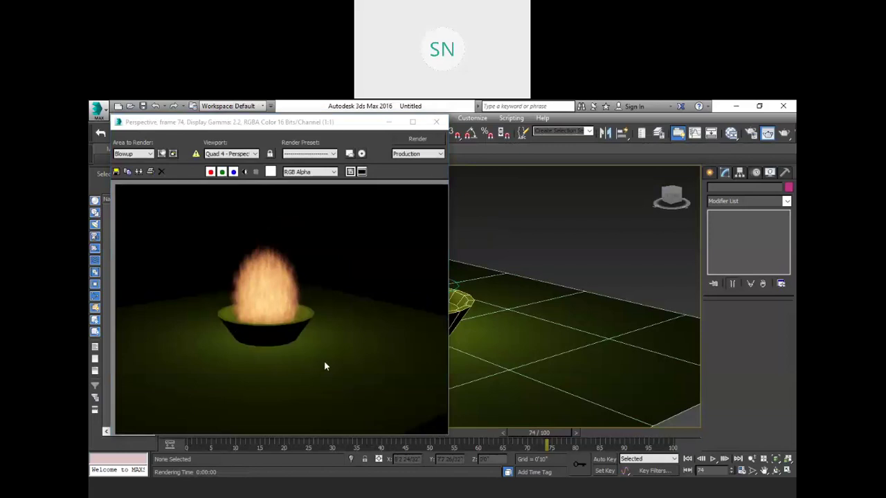
left_click(394, 126)
left_click(390, 123)
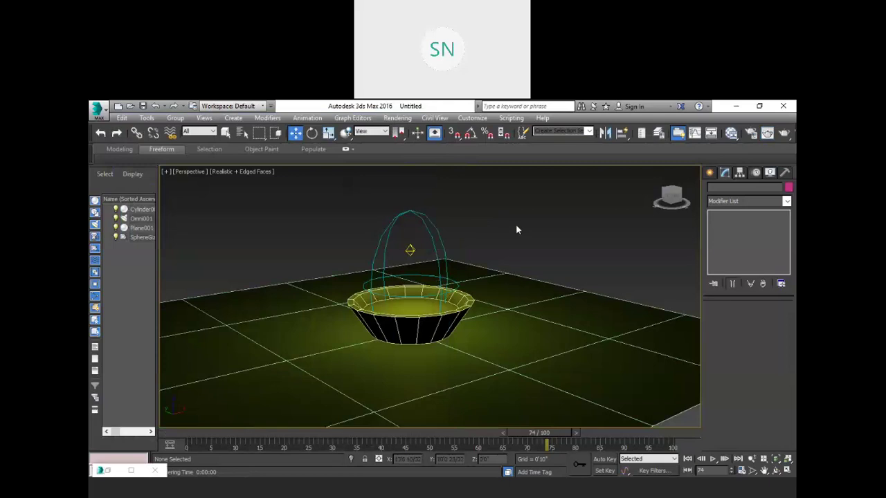
- Adjust the omni light's Decay Start distance, then return the timeline to frame 0
left_click(413, 250)
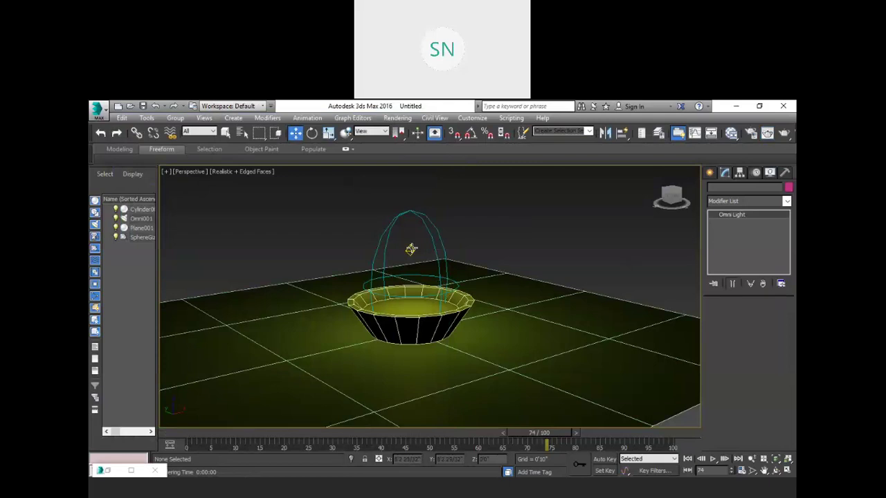
left_click_drag(755, 342, 753, 339)
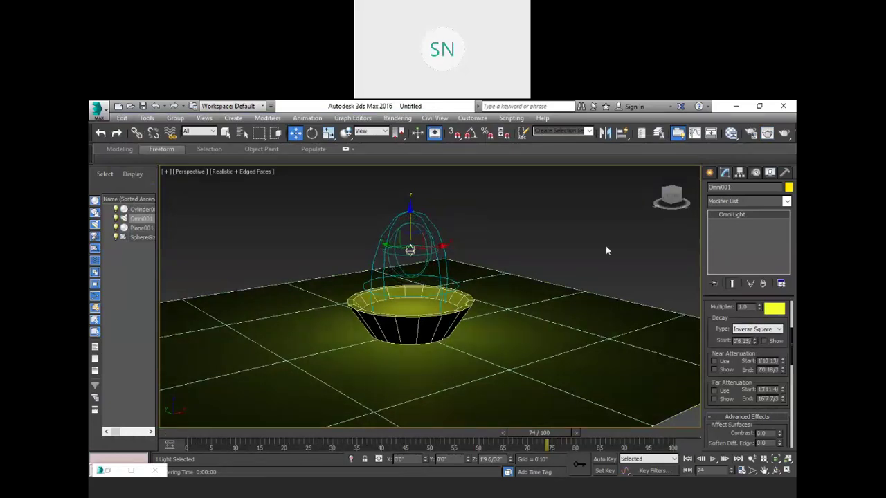
left_click_drag(755, 342, 754, 330)
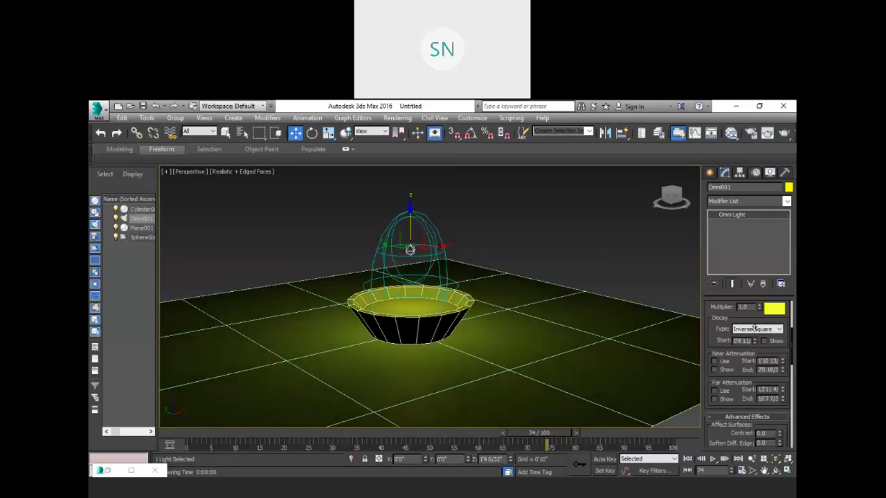
left_click(577, 241)
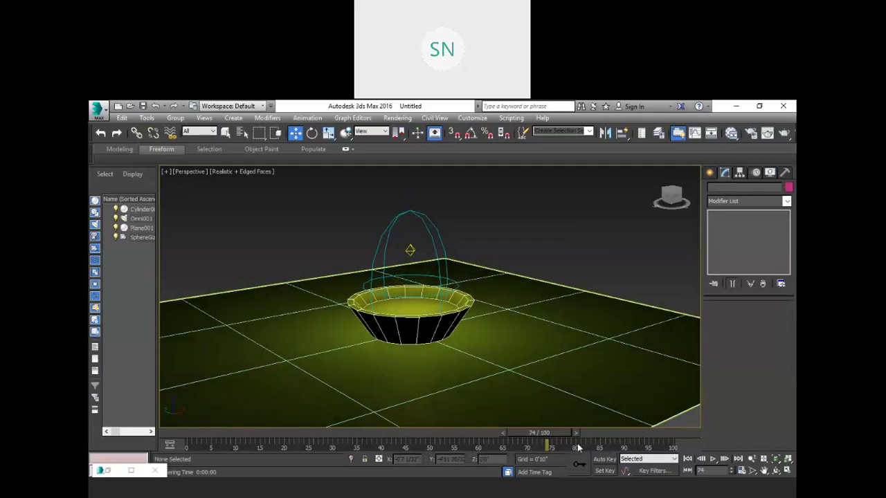
left_click_drag(550, 433, 261, 484)
key("Home")
key("w")
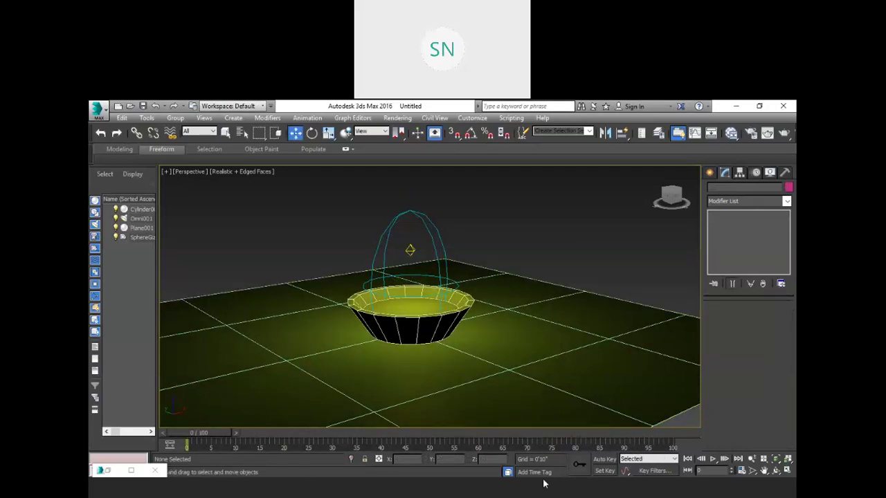
- Zoom, orbit and pan the Perspective view onto the bowl, then turn on Auto Key
scroll(484, 368, "up", 3)
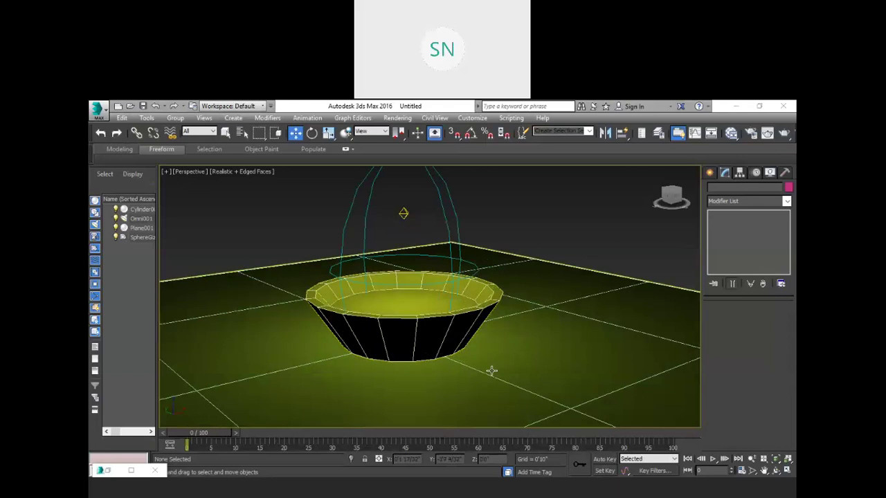
middle_click_drag(491, 370, 492, 269, "alt")
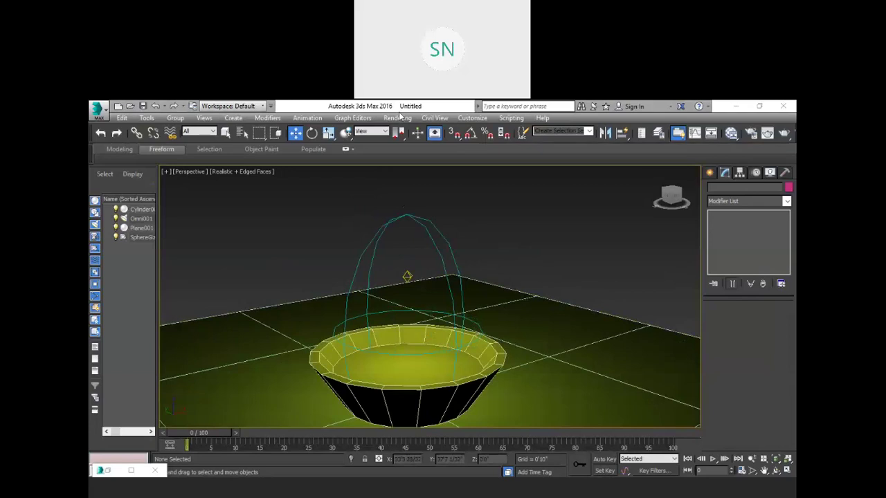
middle_click_drag(508, 289, 533, 261)
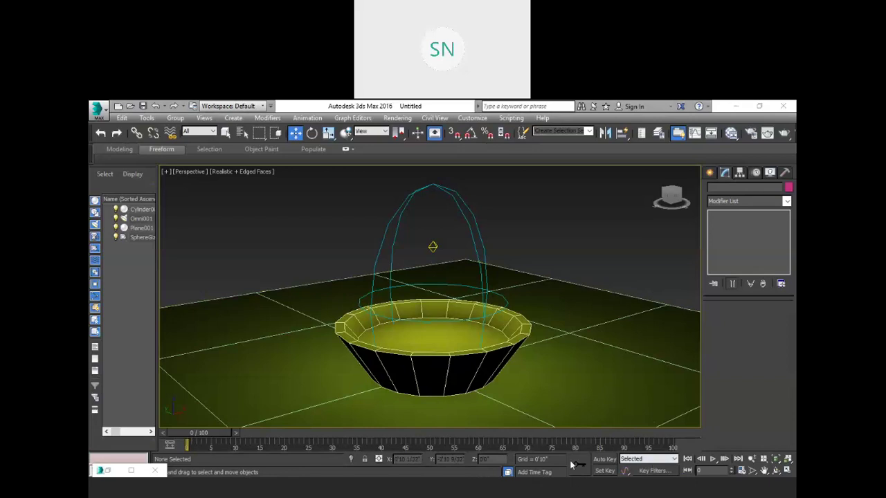
left_click(604, 459)
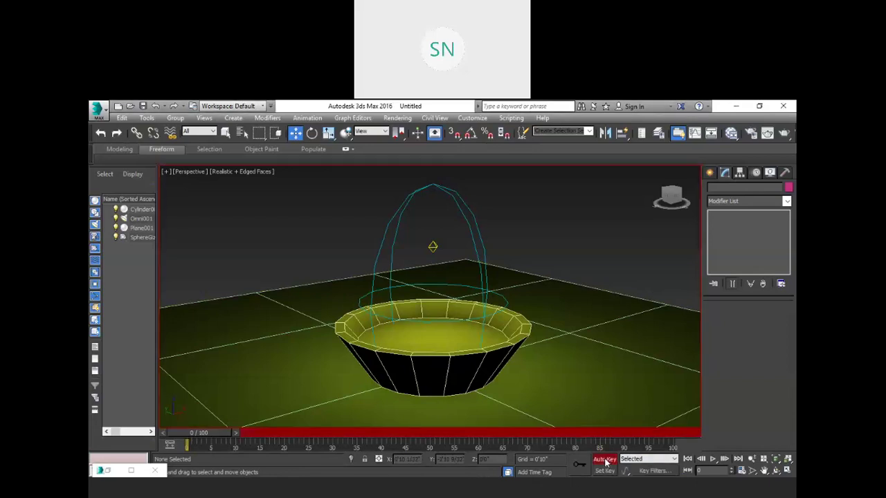
- At frame 90, select SphereGizmo001 and pick the Fire Effect in Environment and Effects
left_click_drag(201, 434, 616, 453)
key("w")
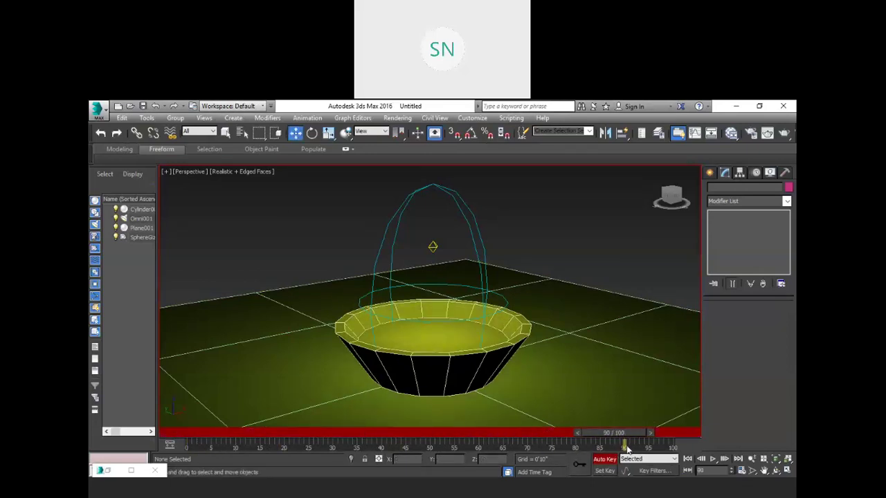
left_click(463, 220)
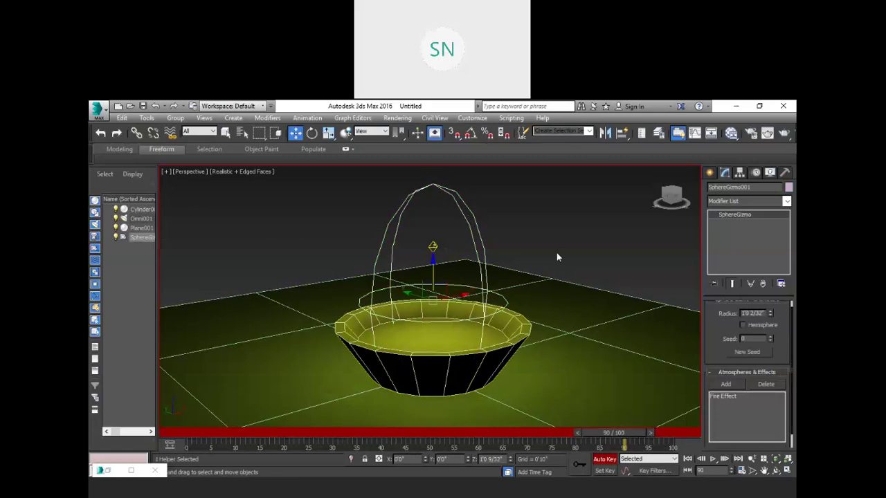
key("8")
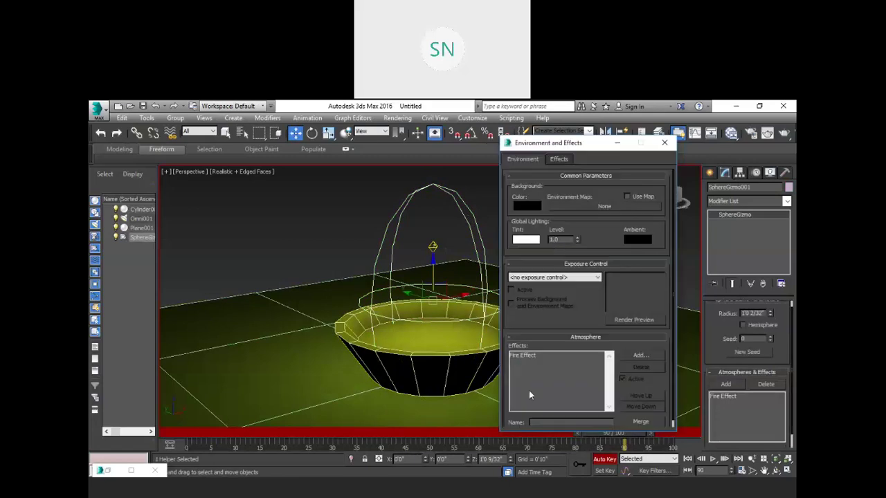
left_click(522, 355)
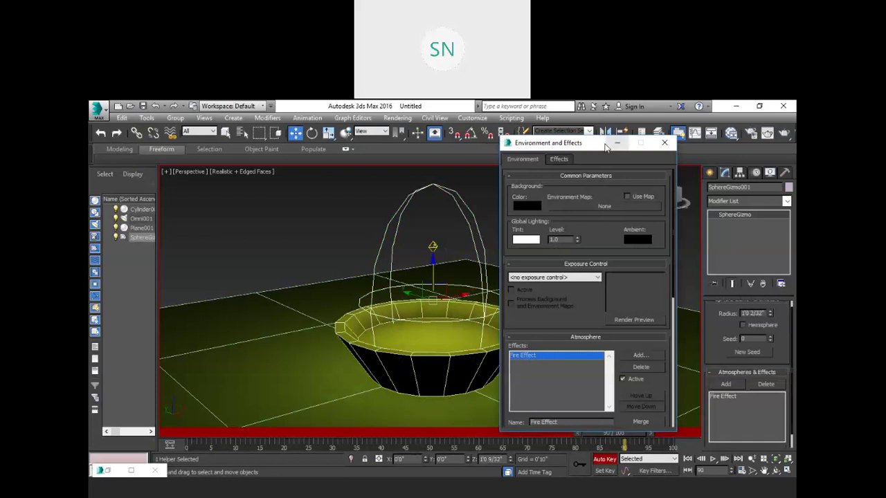
- Set the Fire Effect's Phase and Drift to 21
left_click_drag(582, 143, 560, 108)
scroll(558, 288, "down", 2)
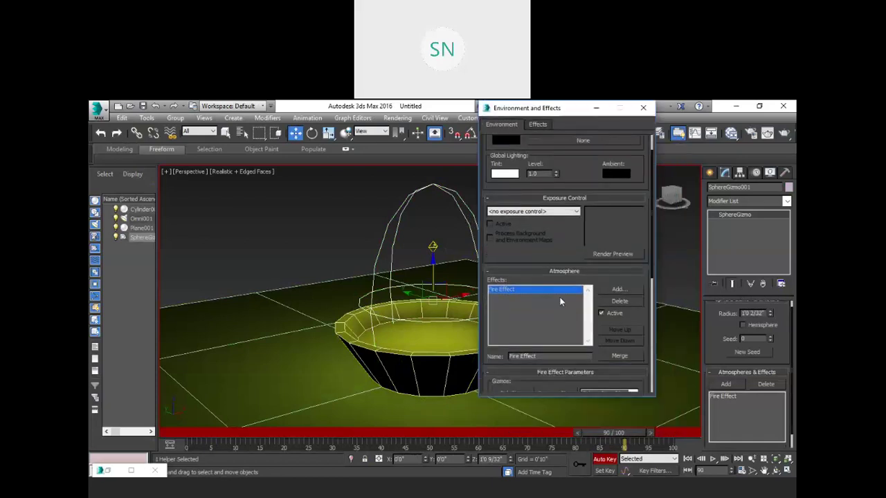
left_click_drag(557, 442, 556, 439)
scroll(537, 349, "down", 3)
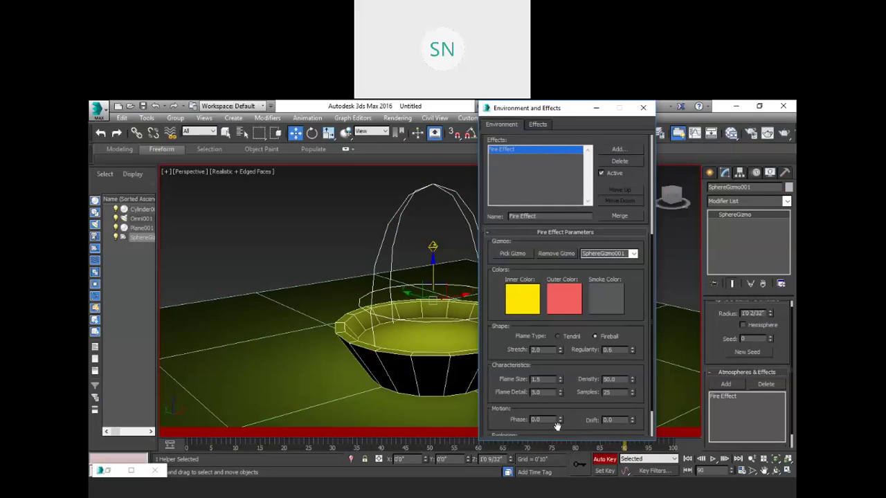
left_click_drag(538, 419, 521, 420)
type("21")
key("Return")
type("21")
- Turn off Auto Key and close the Environment and Effects dialog
left_click(604, 460)
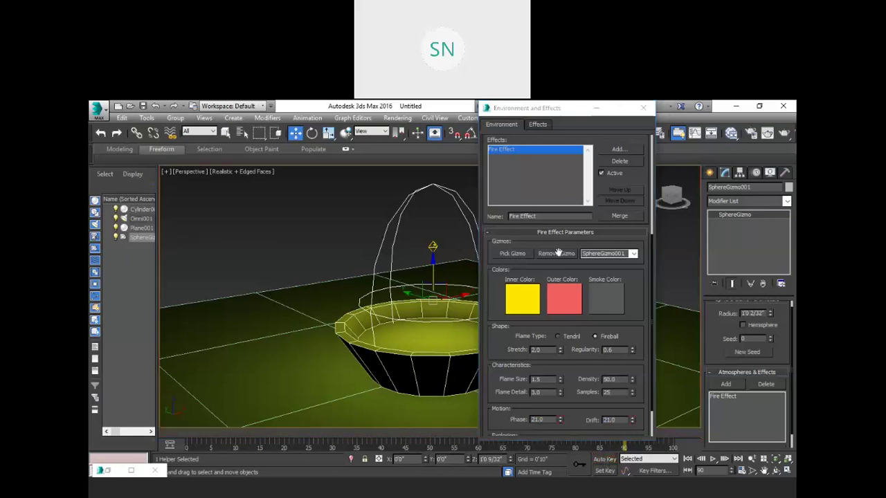
left_click(578, 110)
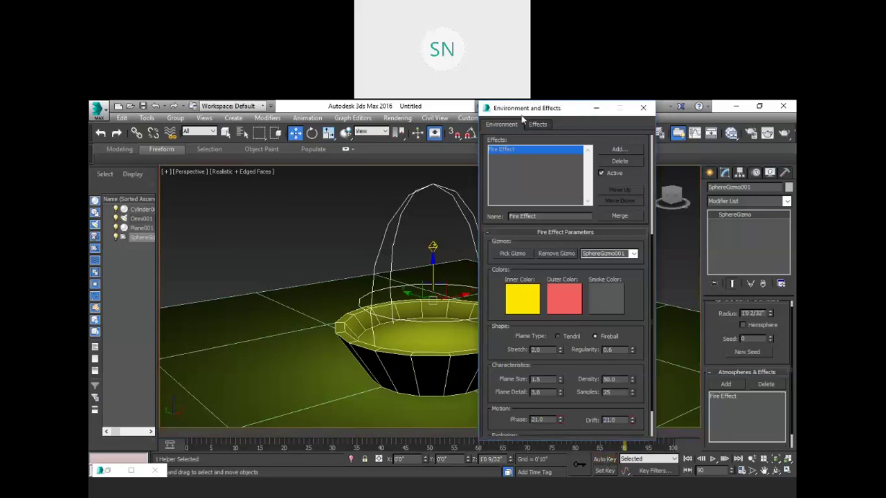
left_click_drag(462, 105, 460, 105)
mouse_move(623, 441)
left_mouse_down()
mouse_move(186, 443)
mouse_move(634, 434)
mouse_move(617, 434)
left_mouse_up()
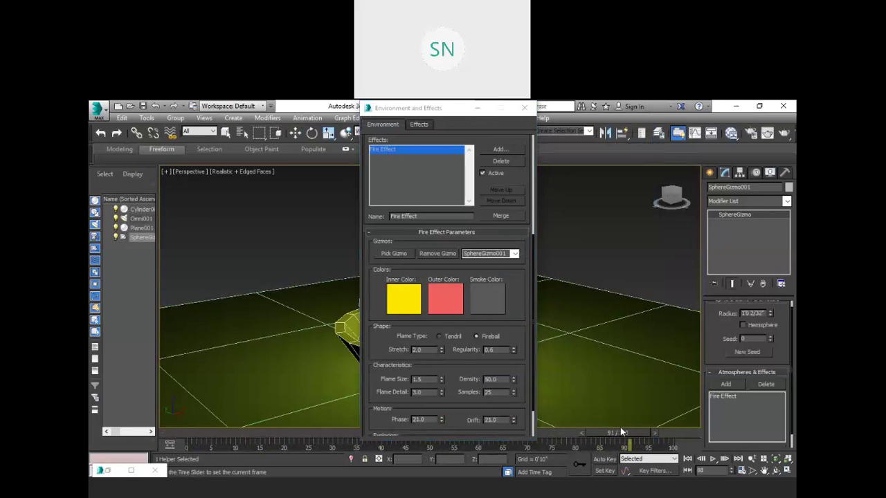
left_click(524, 108)
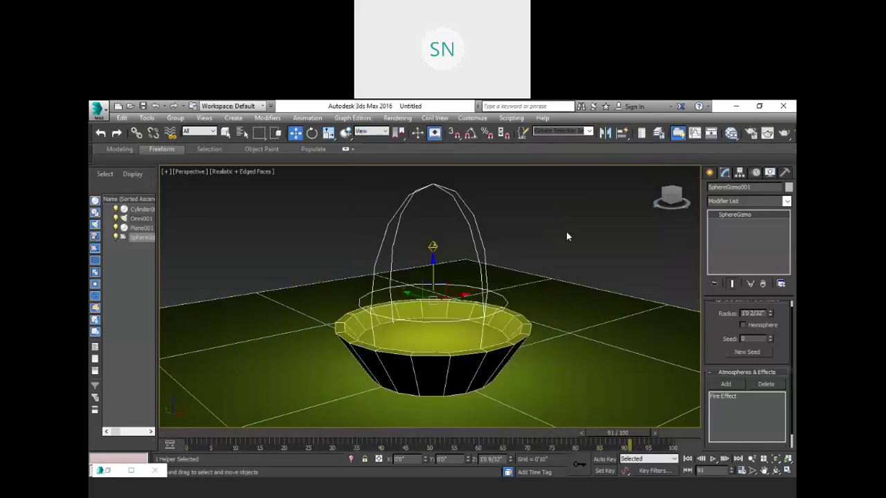
- With Auto Key on at frame 10, reduce the omni light's Decay Start, then stop recording
left_click_drag(624, 435, 146, 462)
key("w")
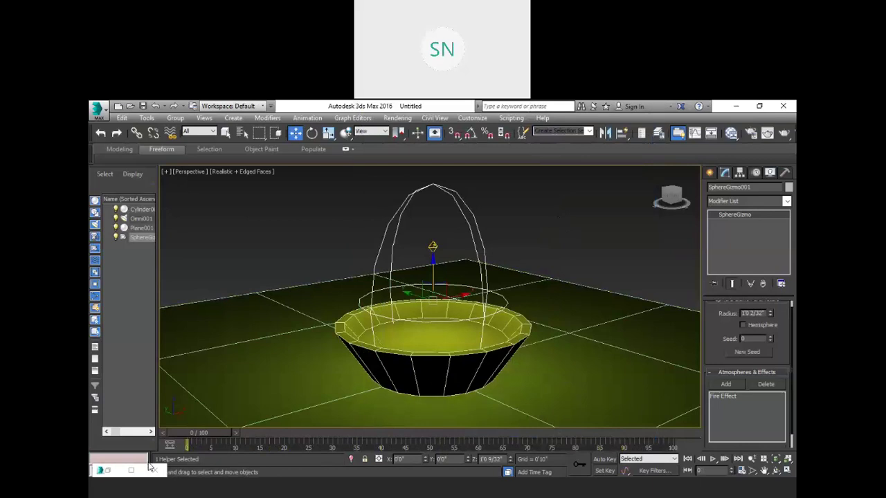
left_click(604, 458)
left_click_drag(206, 434, 255, 441)
key("q")
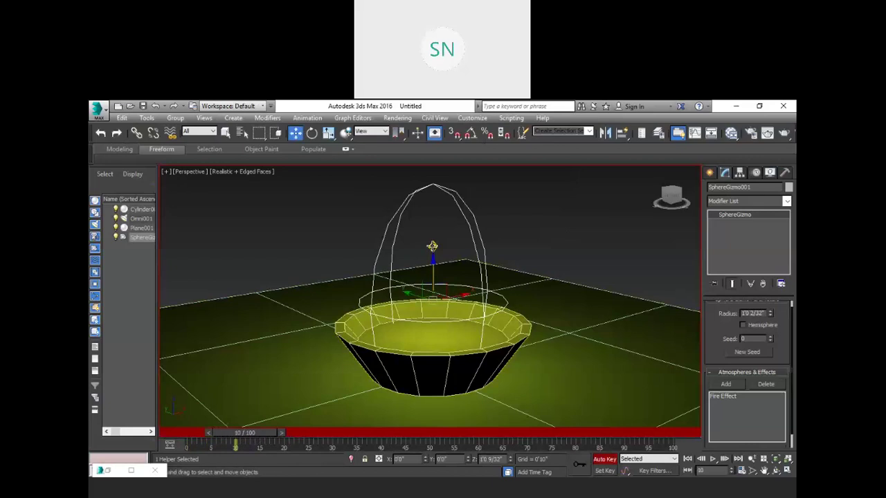
left_click(433, 247)
left_click_drag(757, 344, 757, 355)
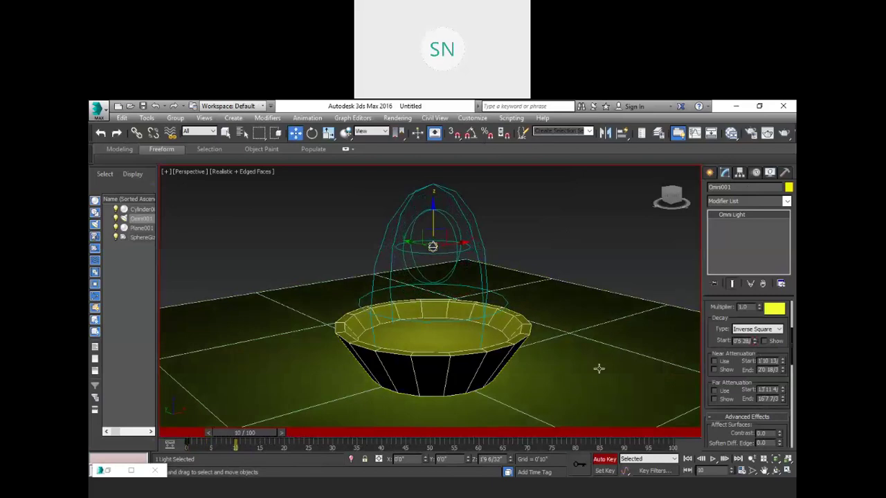
left_click(601, 461)
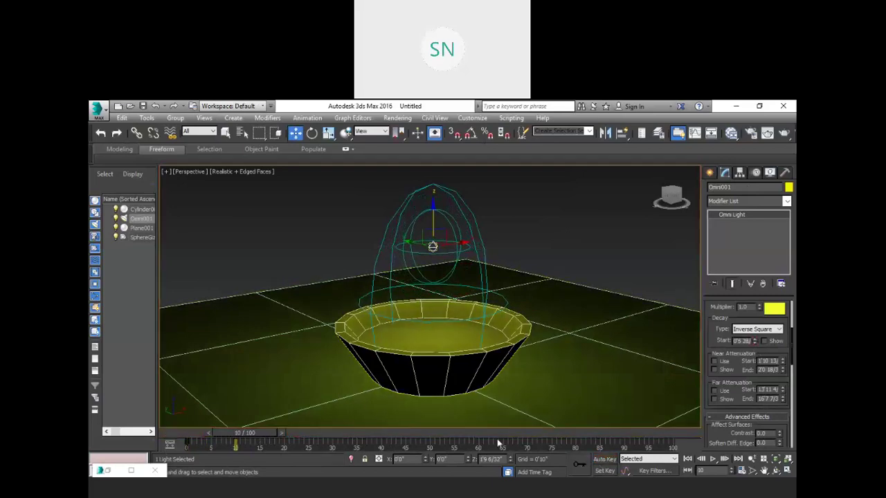
- Re-enable Auto Key at frame 14-15 and increase the omni light's Decay Start
mouse_move(251, 434)
left_mouse_down()
mouse_move(223, 436)
mouse_move(258, 443)
left_mouse_up()
key("w")
left_click(604, 459)
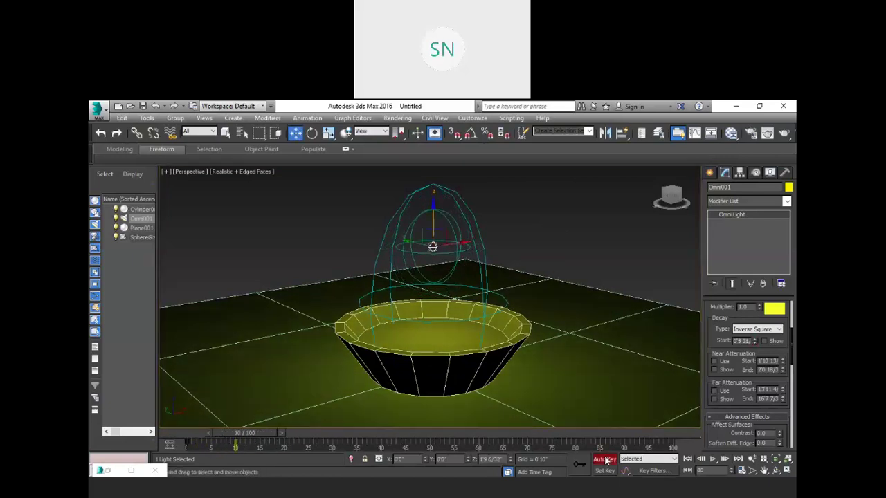
left_click_drag(251, 433, 271, 431)
key("w")
left_click_drag(758, 346, 754, 319)
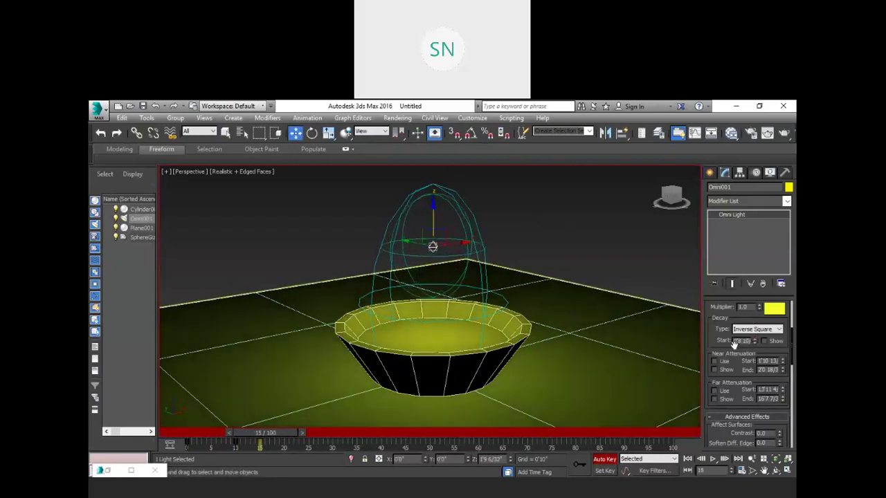
- Set the omni light colour to orange at frame 15
left_click(774, 312)
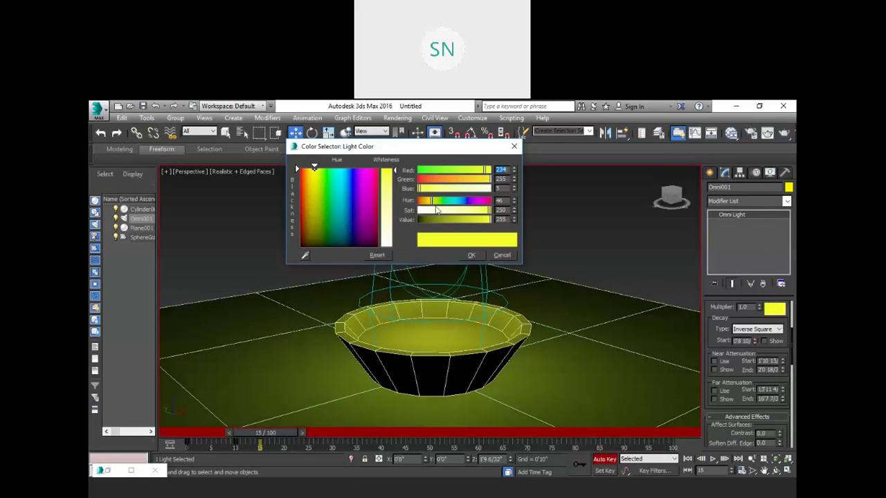
left_click_drag(430, 201, 426, 201)
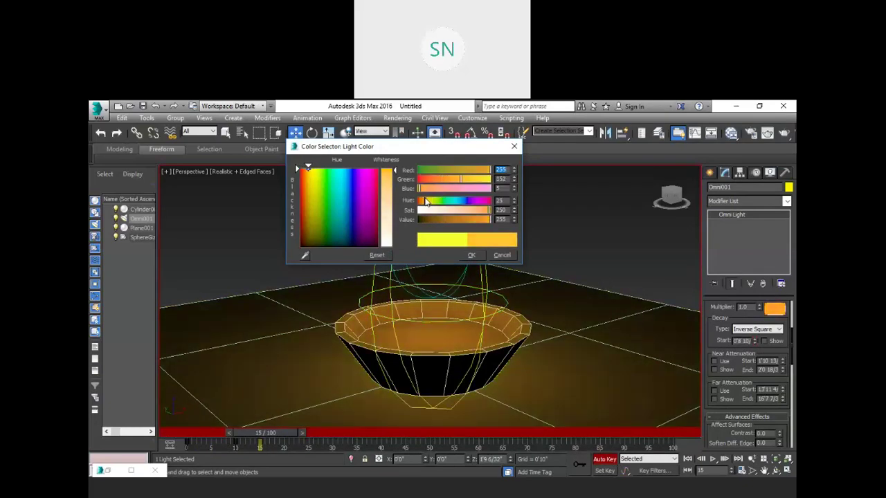
left_click(471, 255)
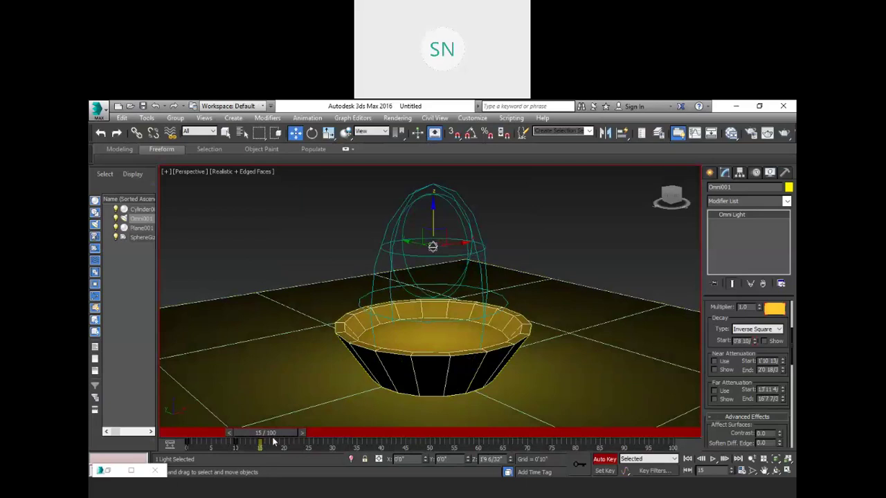
left_click(604, 459)
left_click_drag(267, 433, 246, 434)
key("w")
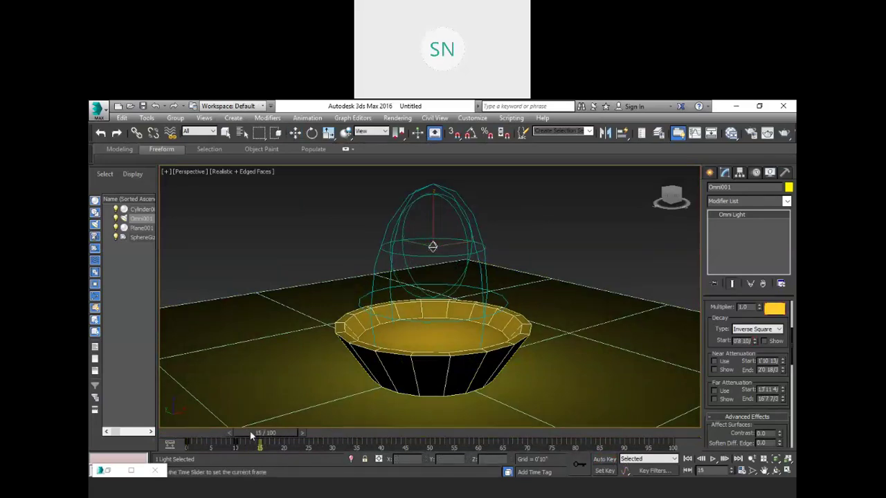
- With Auto Key on at frame 24, raise Decay Start and make the light colour paler
left_click(604, 460)
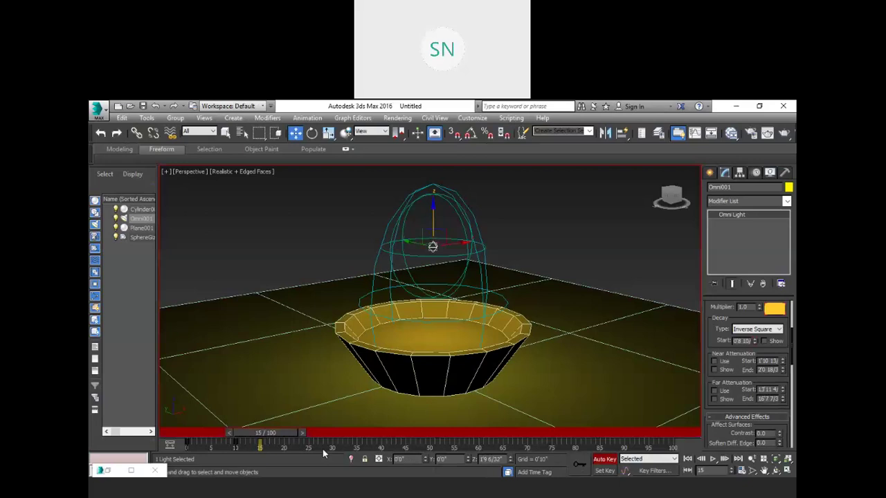
left_click_drag(283, 428, 329, 436)
key("w")
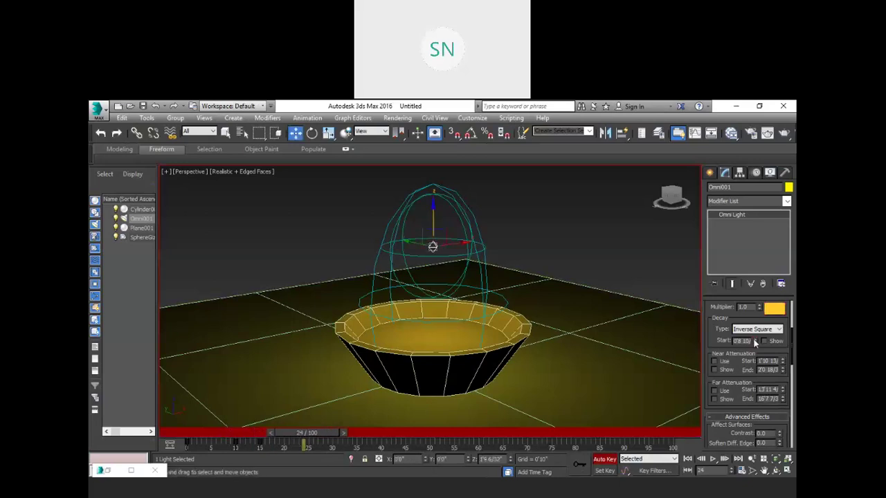
left_click_drag(756, 339, 749, 319)
left_click(775, 309)
mouse_move(391, 174)
left_mouse_down()
mouse_move(392, 200)
mouse_move(395, 194)
left_mouse_up()
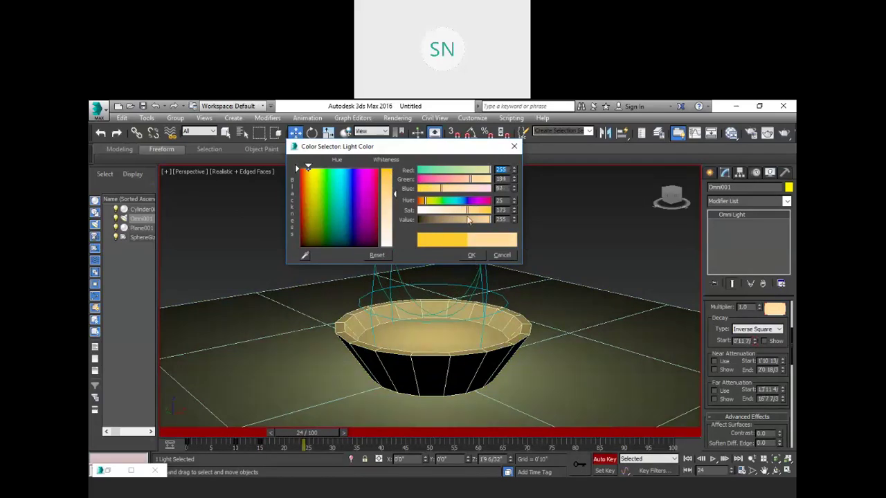
left_click(471, 255)
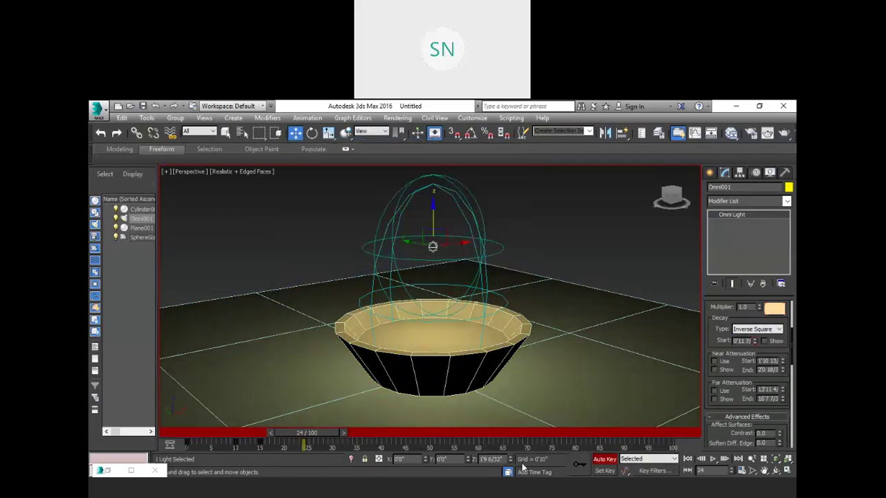
left_click(604, 459)
mouse_move(301, 430)
left_mouse_down()
mouse_move(329, 430)
mouse_move(308, 430)
left_mouse_up()
- Turn Auto Key back on and move the timeline to frame 30
key("w")
left_click(604, 459)
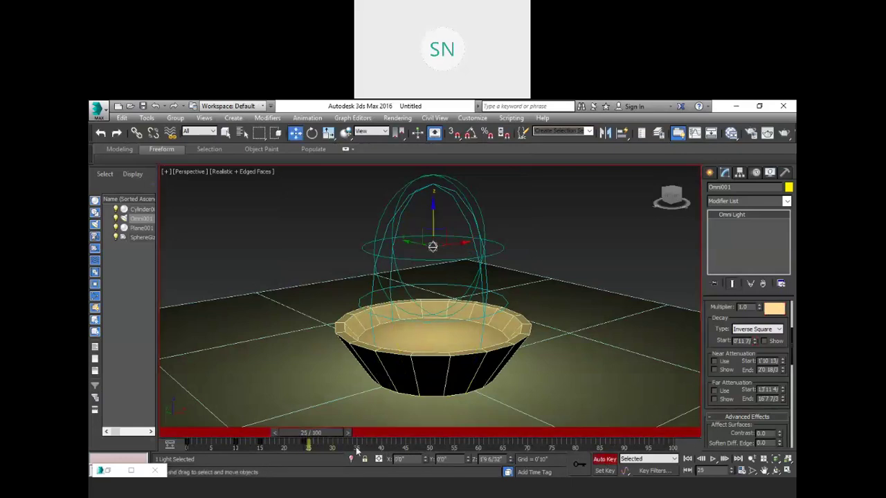
left_click_drag(328, 432, 322, 431)
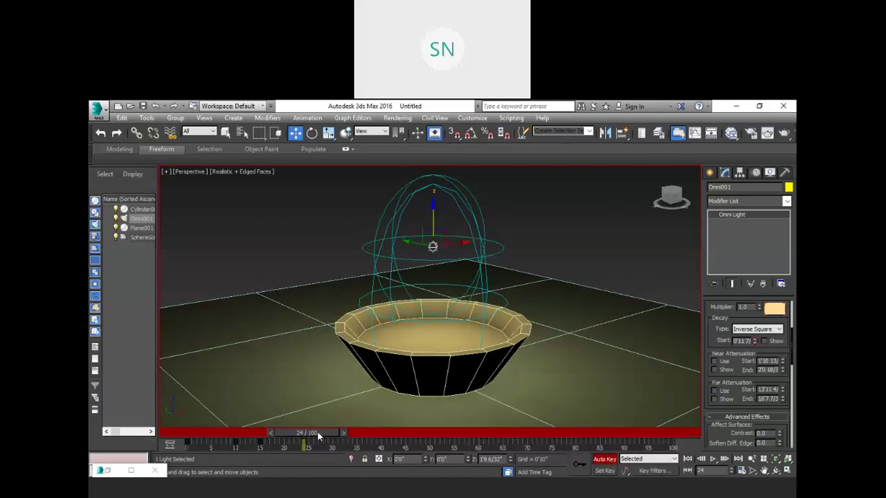
left_click_drag(316, 433, 354, 435)
key("w")
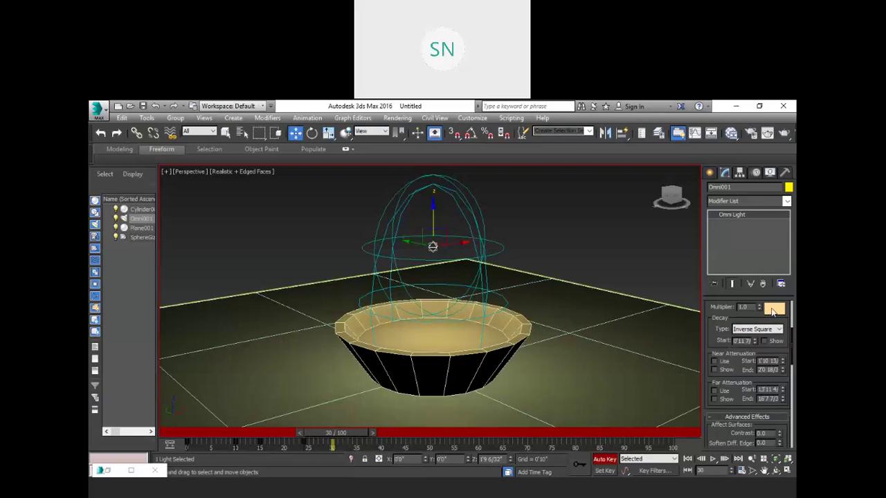
- Key a saturated yellow light colour and a smaller Decay Start, then turn Auto Key off
left_click(772, 312)
left_click(312, 168)
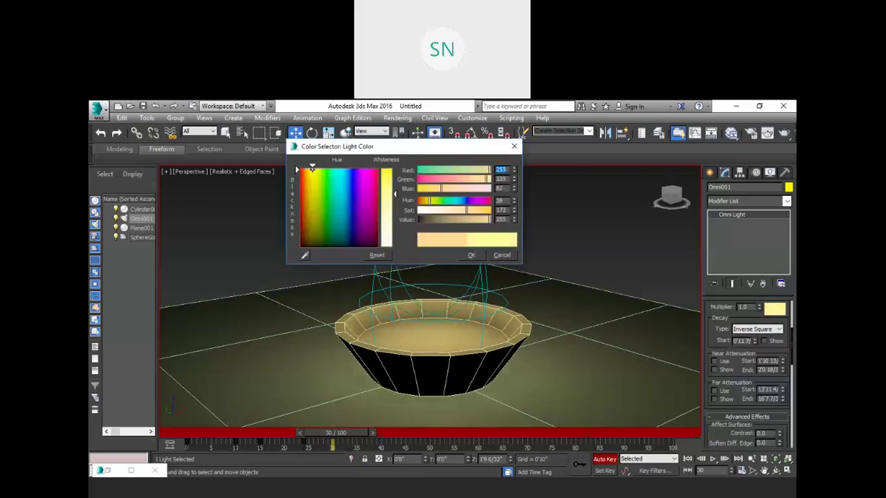
mouse_move(466, 210)
left_mouse_down()
mouse_move(490, 210)
mouse_move(478, 219)
left_mouse_up()
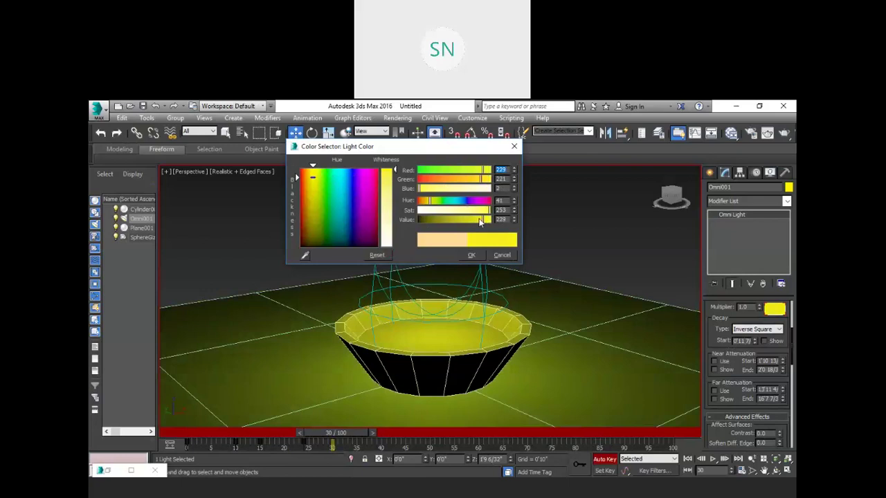
left_click(470, 256)
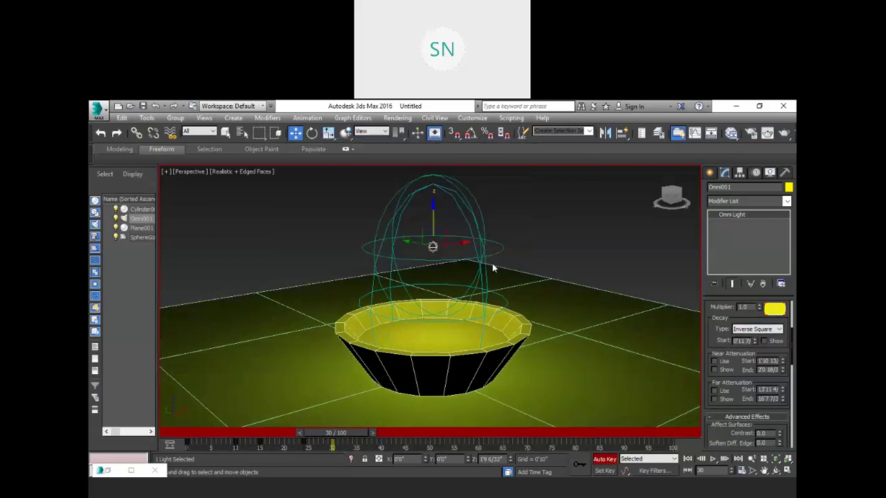
left_click_drag(761, 350, 757, 354)
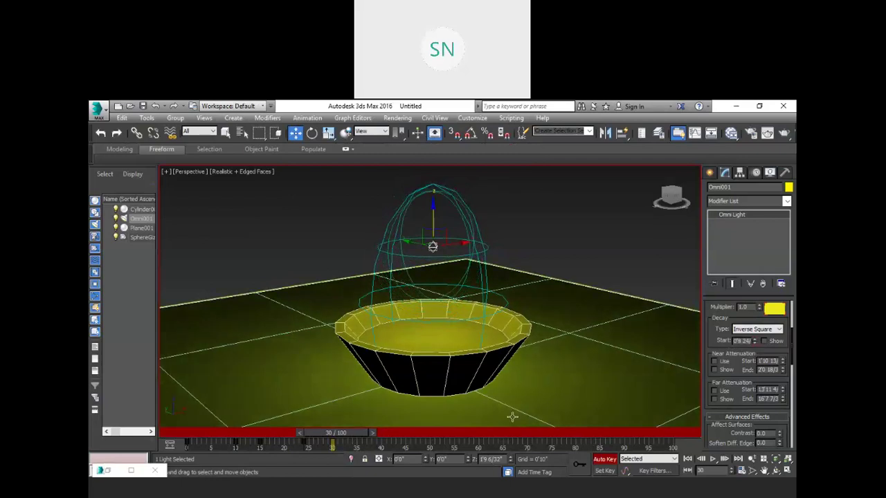
left_click(608, 462)
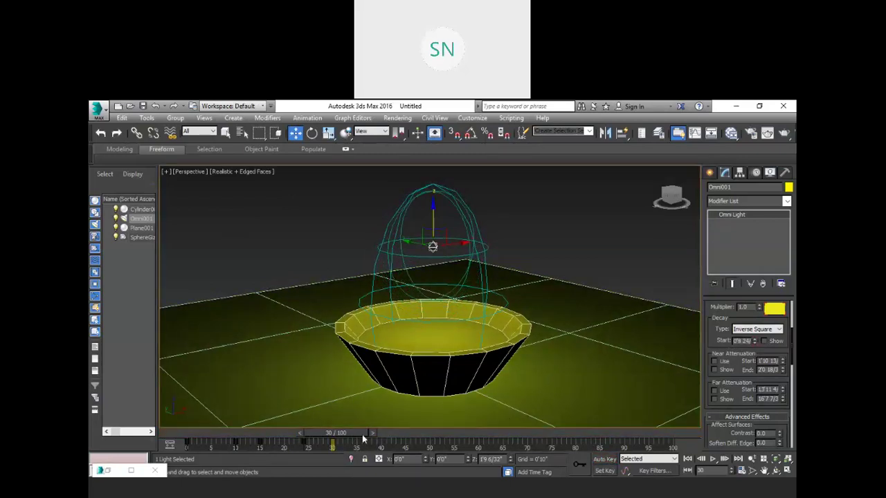
- Return the timeline to frame 24 and bring up Render Setup
left_click_drag(354, 428, 194, 454)
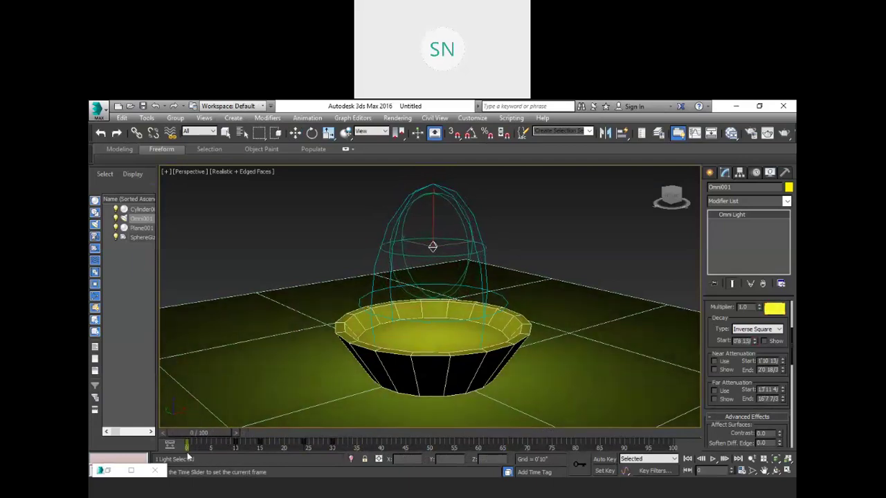
key("w")
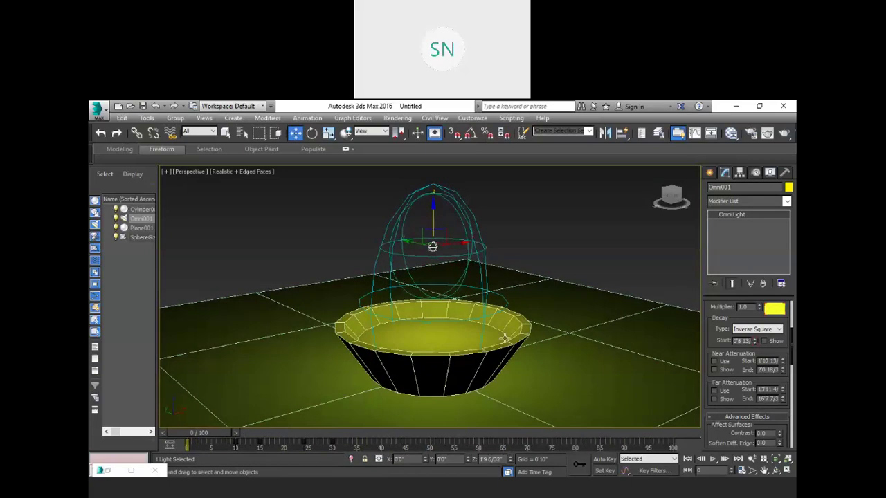
left_click(397, 118)
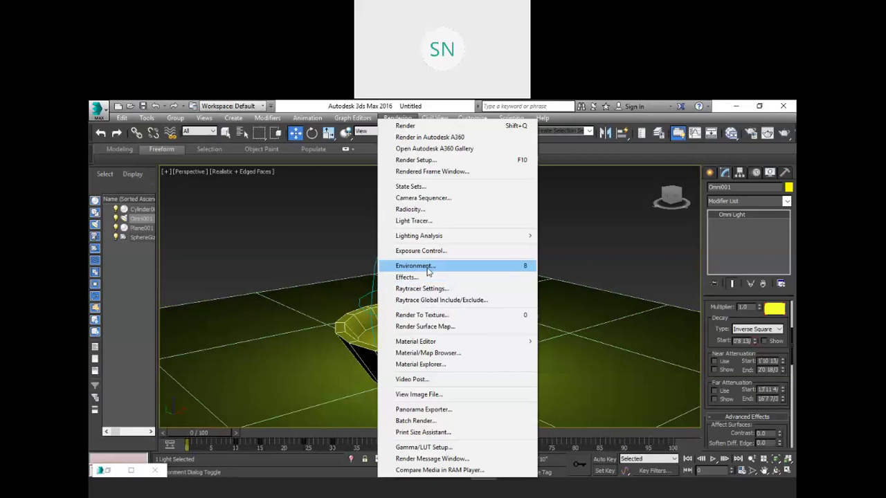
left_click(432, 161)
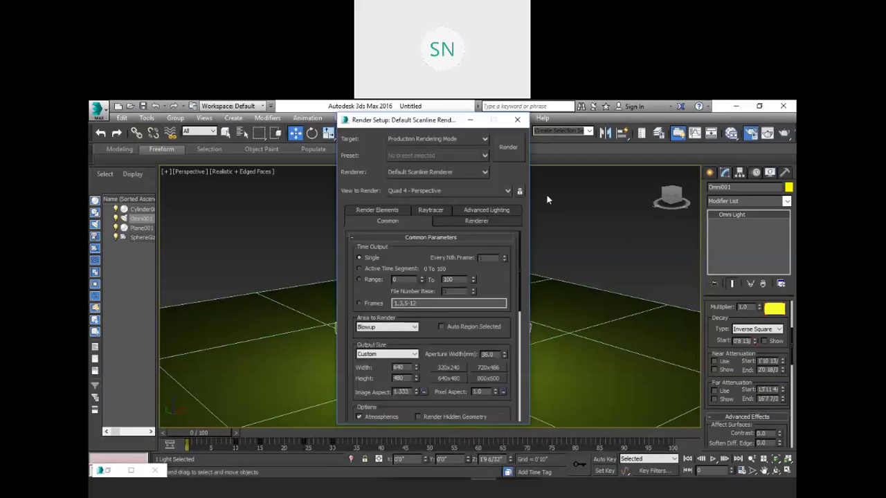
left_click(577, 215)
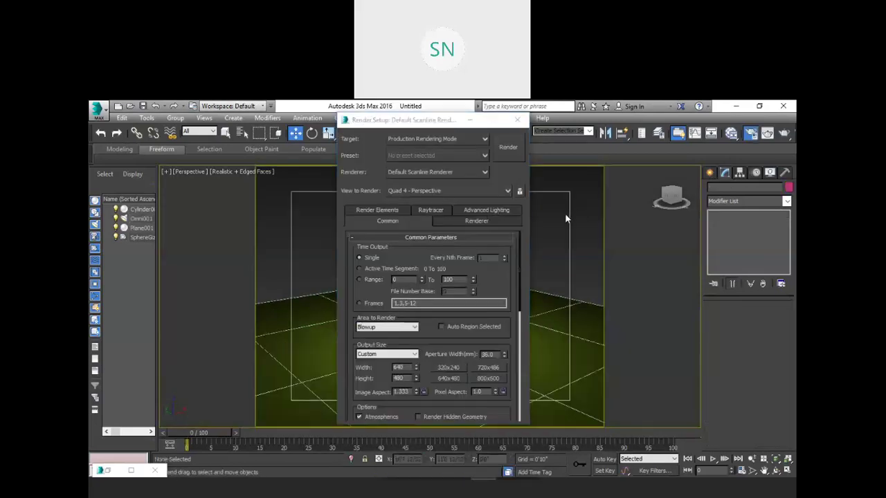
left_click(385, 130)
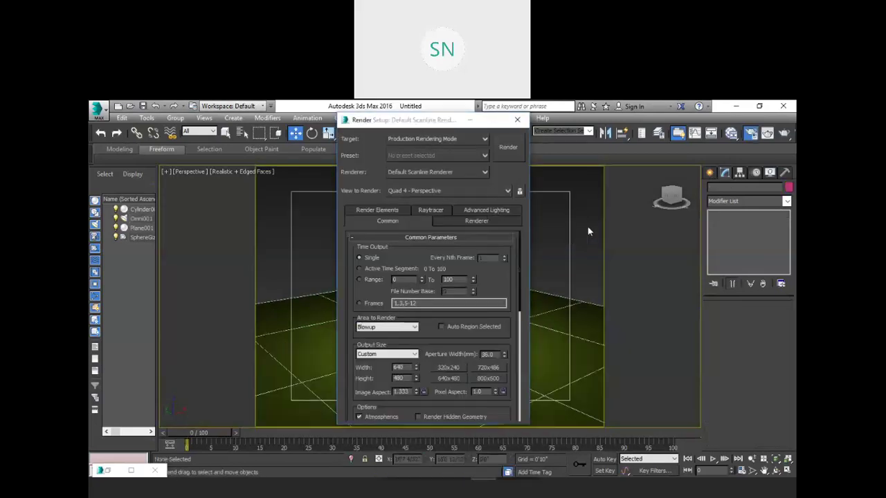
- Choose the HDTV (video) 1280x720 Output Size preset and render a test frame
left_click_drag(415, 120, 245, 150)
scroll(216, 343, "down", 3)
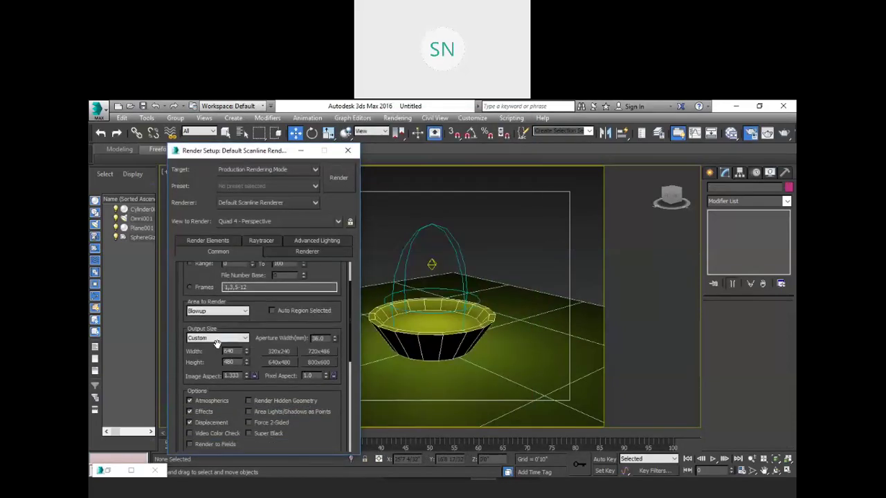
left_click(217, 339)
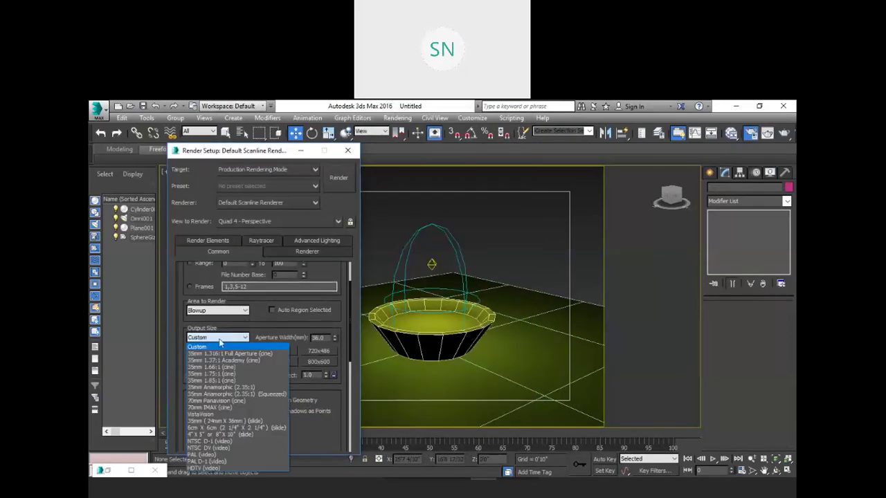
left_click(214, 469)
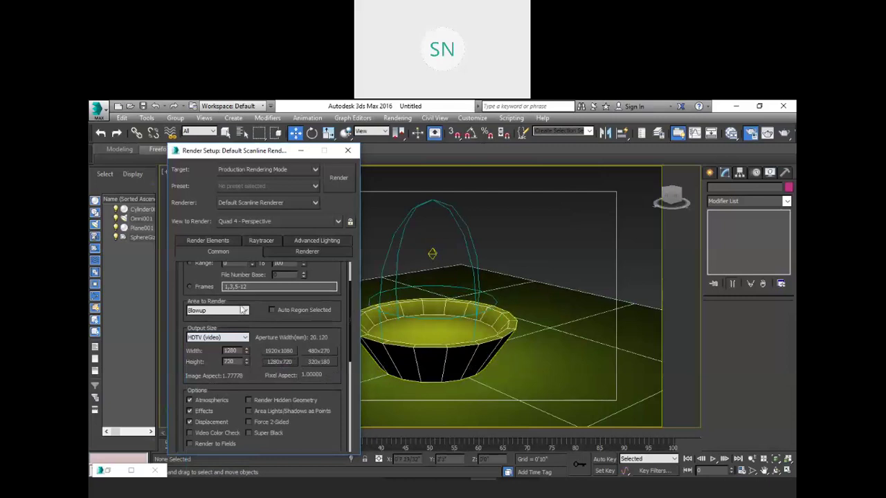
left_click(338, 178)
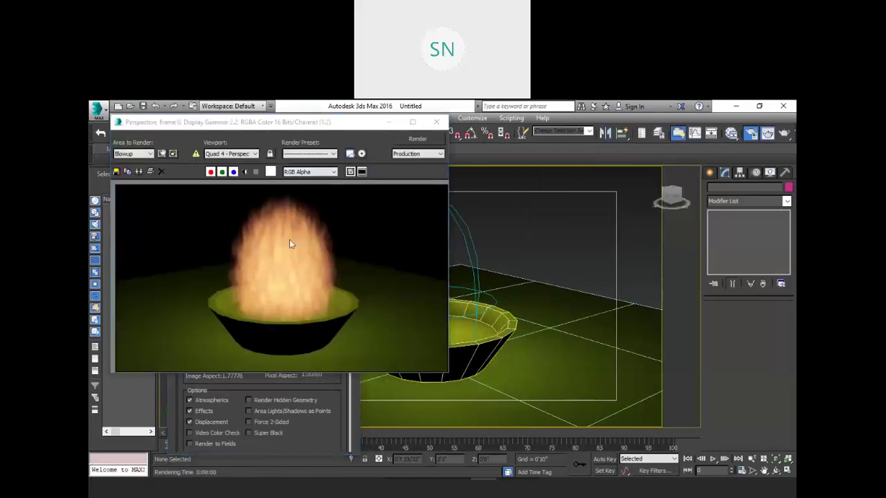
- Close the test render and change the Time Output frame settings, entering 9
left_click(436, 122)
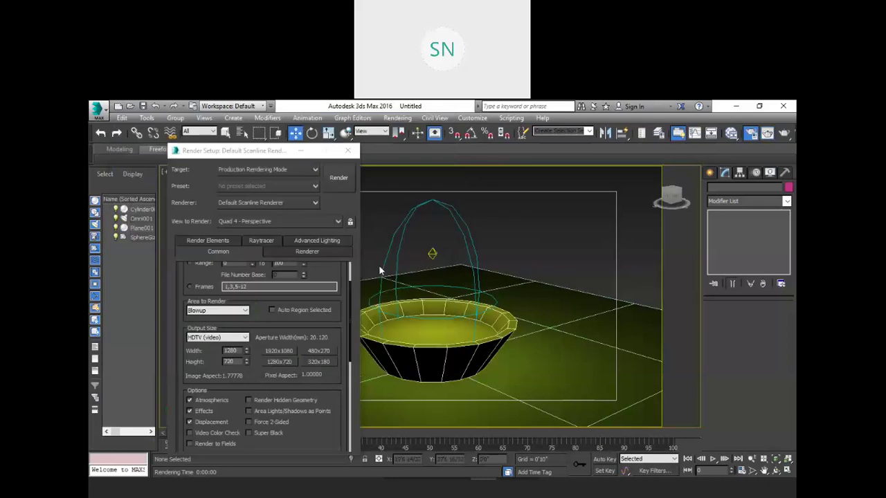
scroll(191, 287, "up", 3)
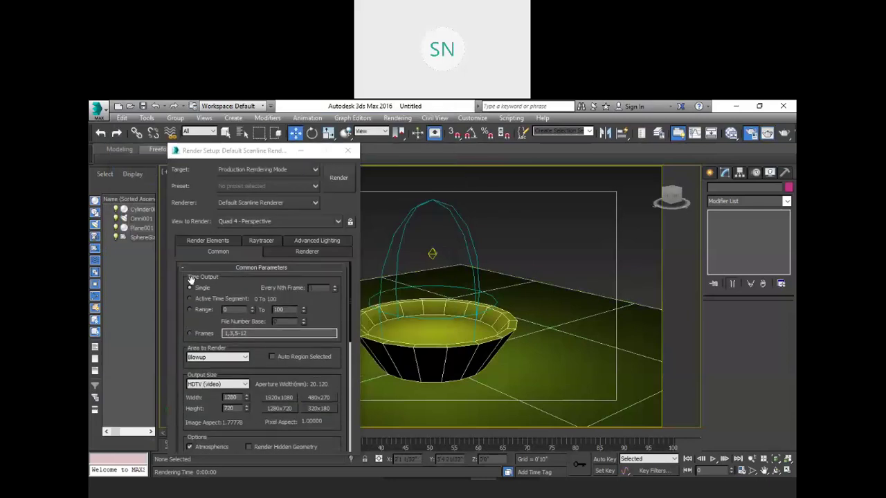
left_click(189, 309)
double_click(280, 309)
type("9")
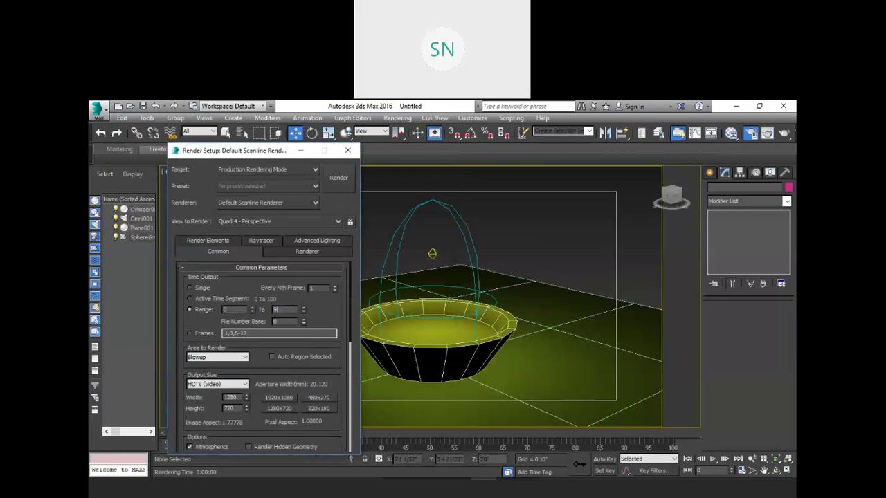
left_click(198, 334)
- Enable Force 2-Sided in Options and bring up the Render Output file dialog
scroll(203, 336, "down", 1)
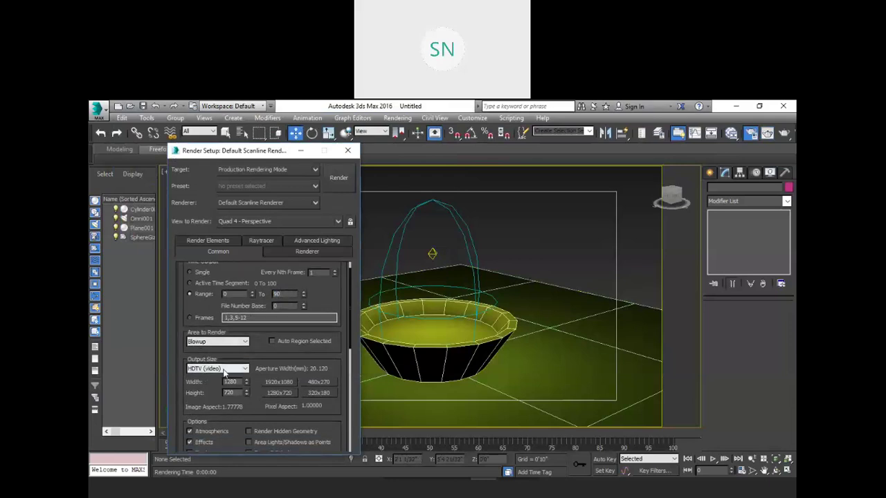
scroll(231, 361, "down", 1)
scroll(210, 360, "down", 3)
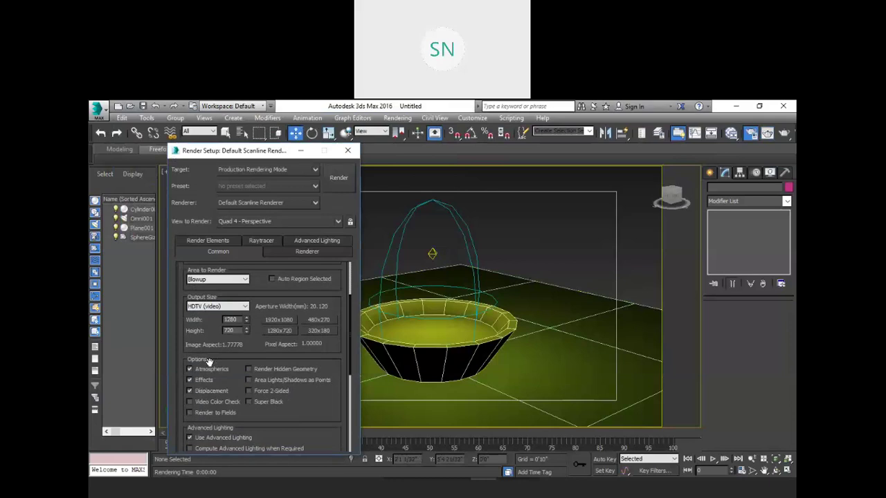
left_click(249, 390)
scroll(250, 391, "down", 4)
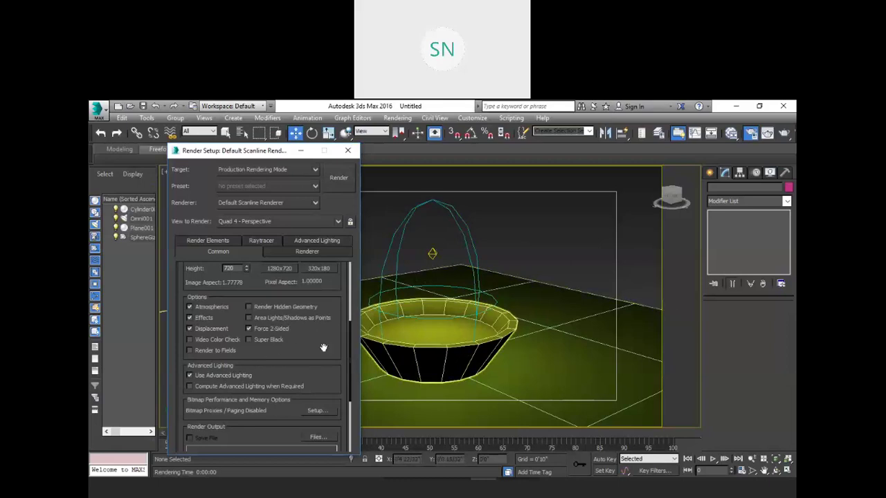
scroll(304, 346, "down", 3)
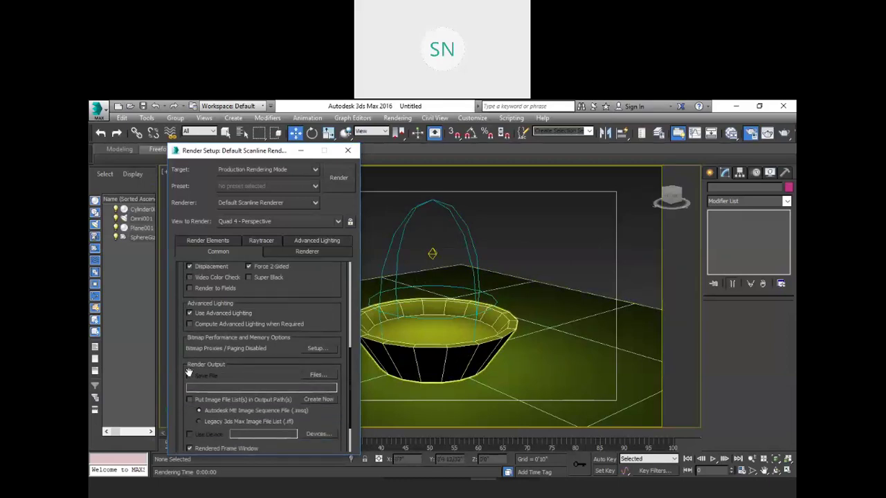
left_click(315, 374)
- Save the render output as aa.avi on the Desktop with Uncompressed compression
left_click(202, 238)
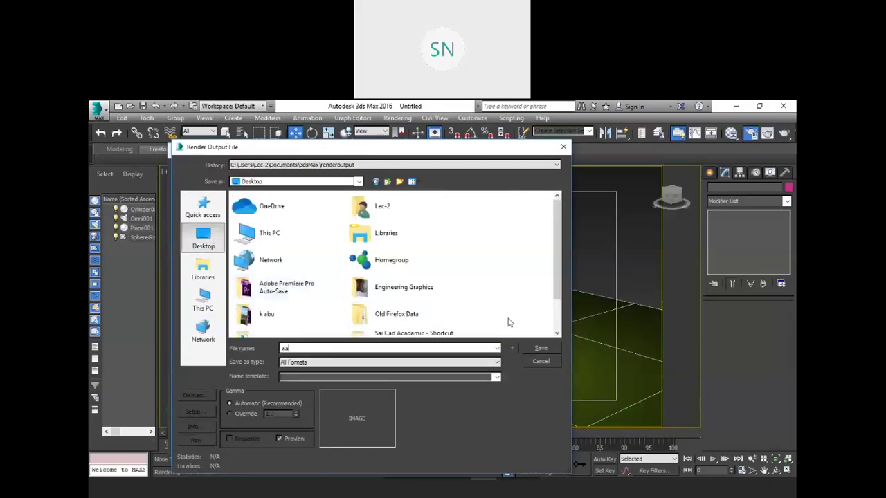
left_click(329, 362)
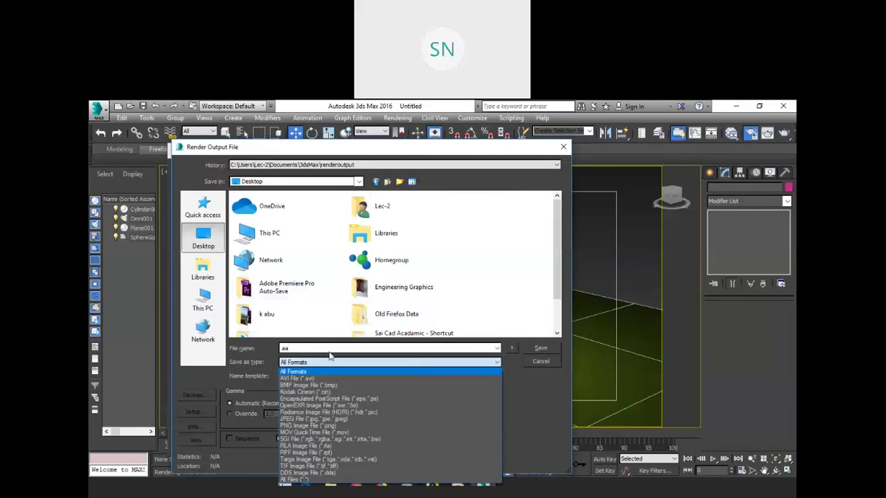
left_click(297, 378)
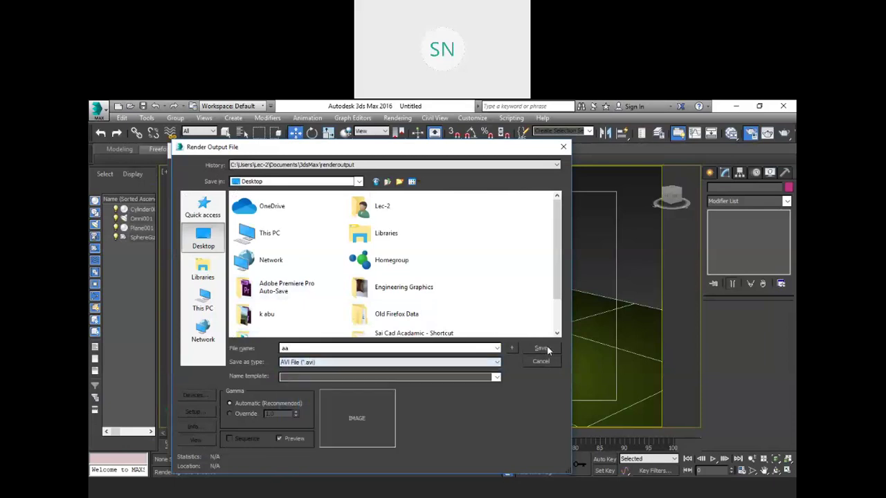
left_click(540, 348)
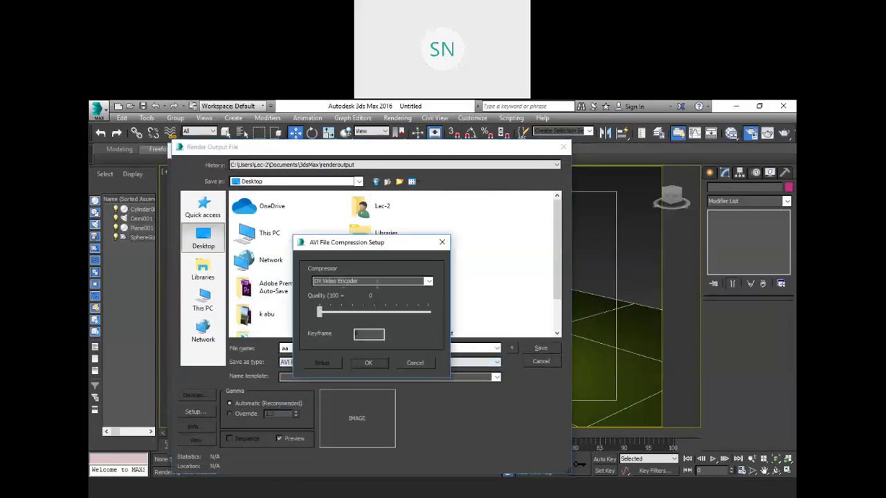
left_click(428, 281)
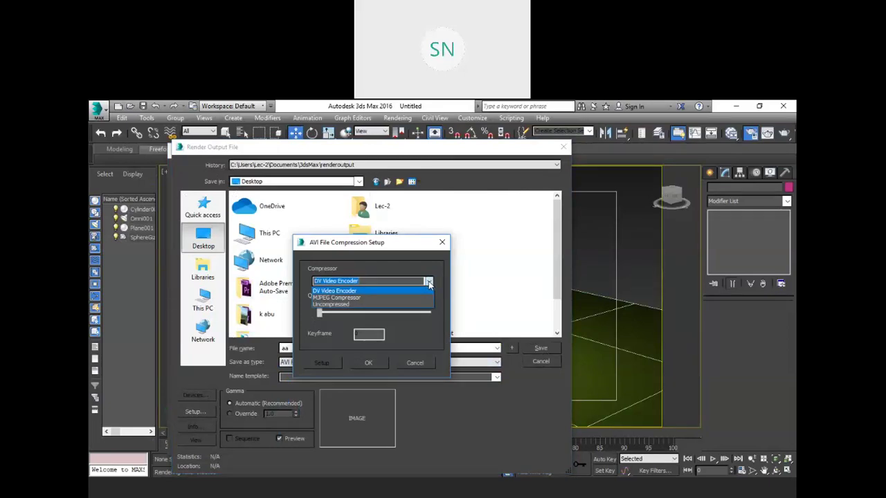
left_click(337, 304)
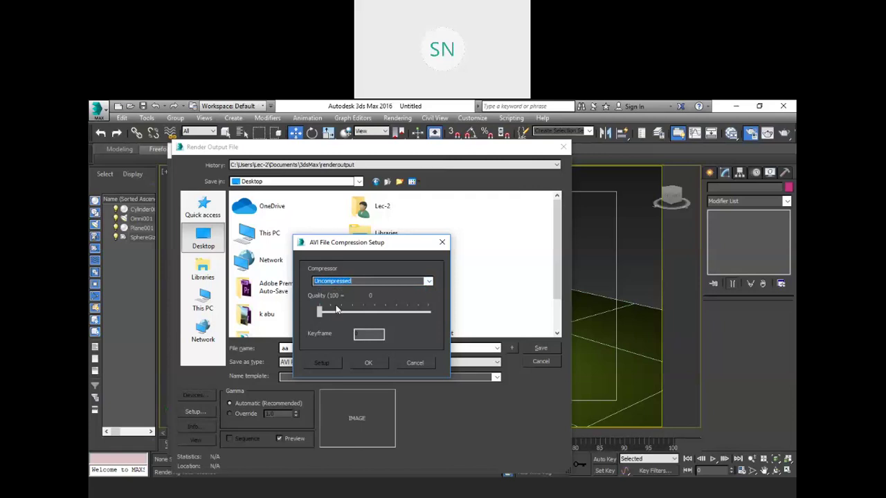
left_click(367, 364)
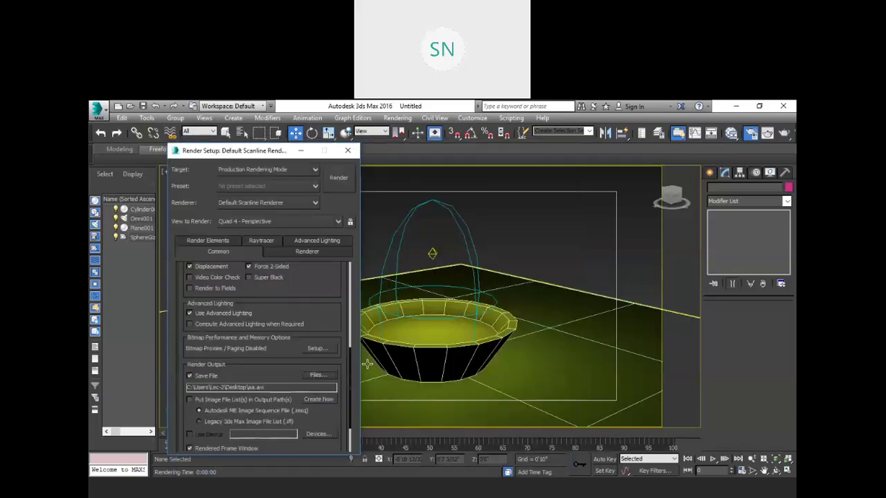
- Render frames 0–90 of the fire animation to aa.avi, then close the frame window
scroll(241, 351, "down", 3)
scroll(249, 343, "up", 6)
scroll(254, 338, "up", 3)
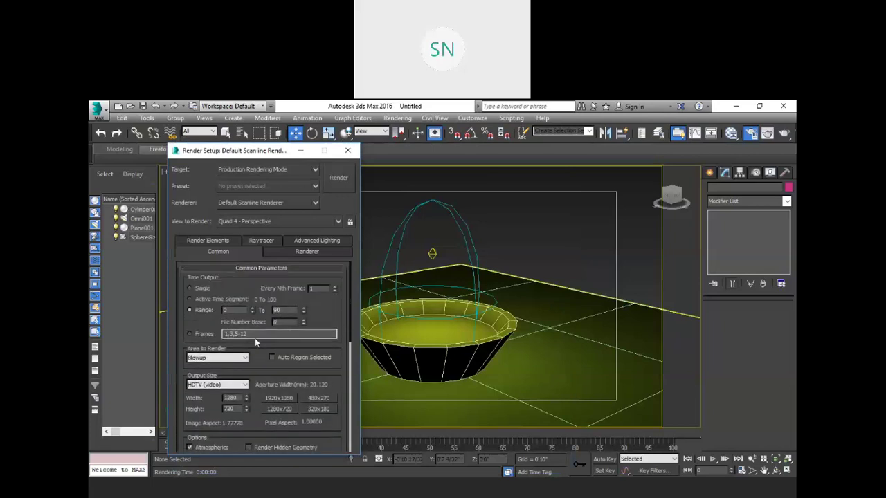
scroll(214, 388, "down", 5)
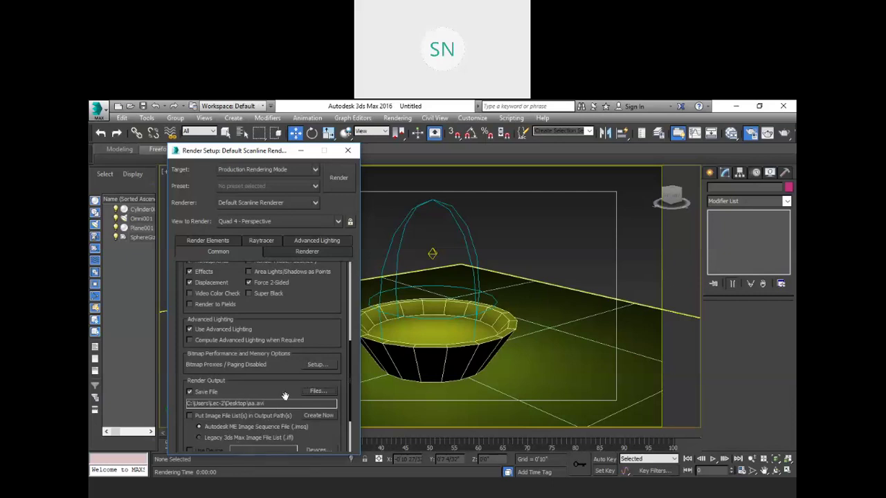
scroll(268, 307, "up", 4)
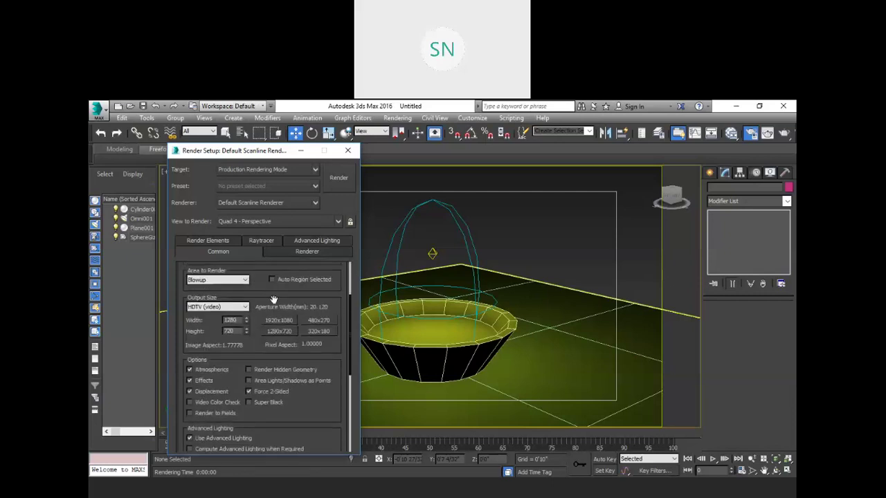
left_click(339, 177)
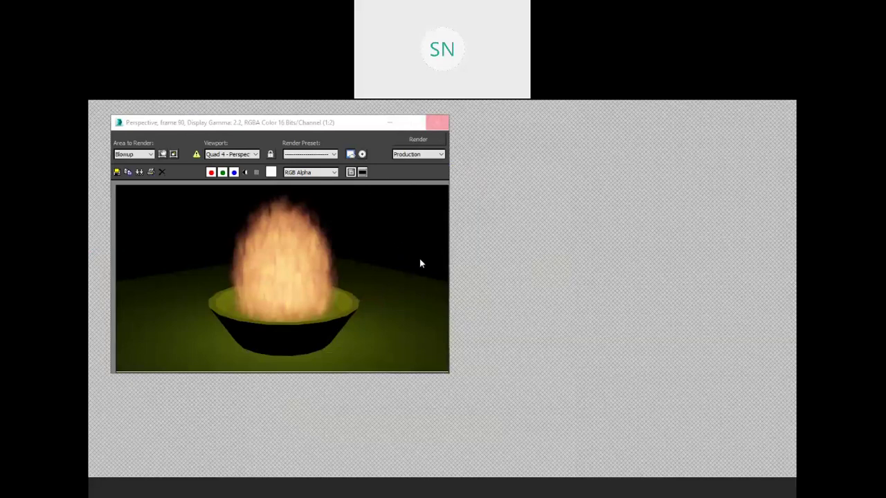
left_click(437, 123)
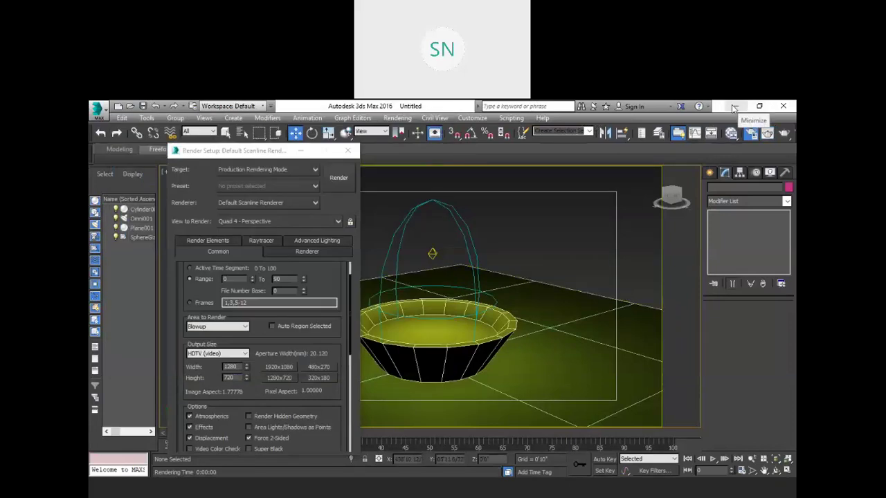
- Minimize 3ds Max, the browser, and the presentation windows to reach the desktop
left_click(734, 108)
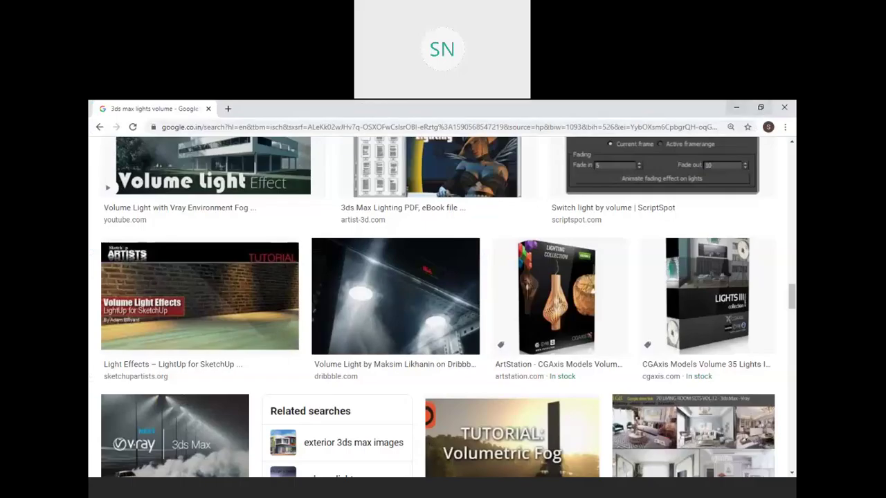
left_click(734, 109)
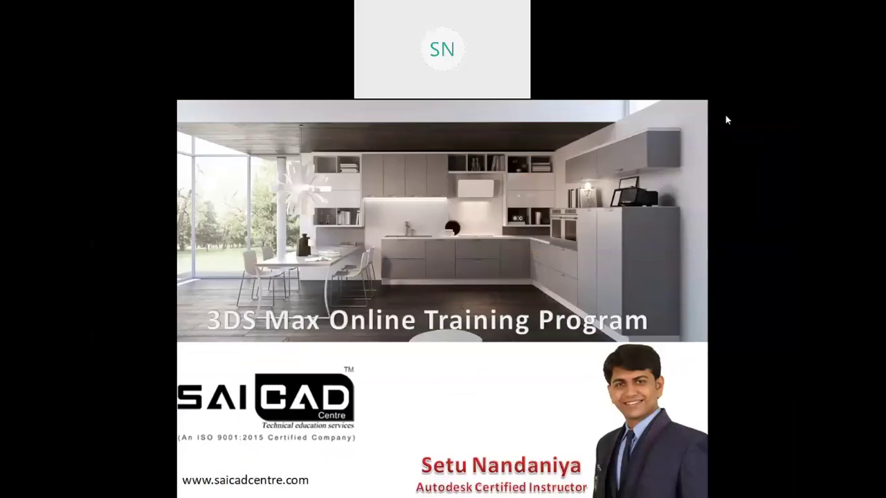
left_click(726, 117)
left_click(732, 107)
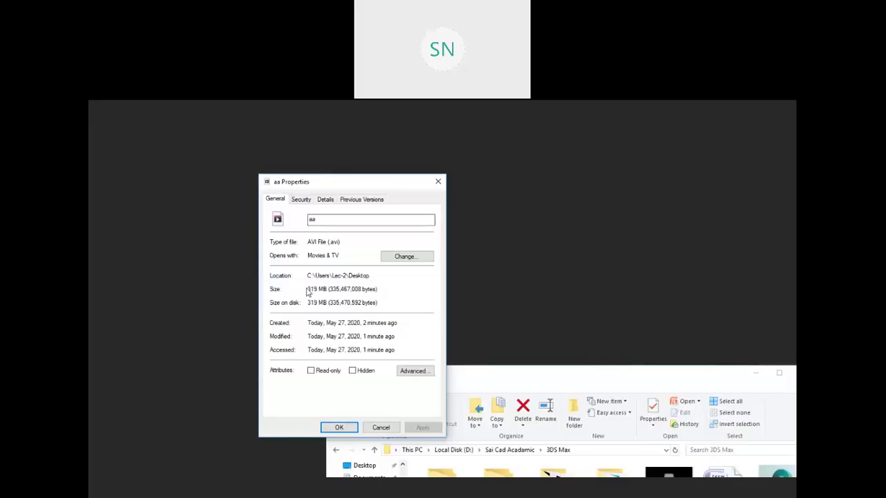
- Confirm aa.avi's 319 MB size in its Properties, then open the video
left_click_drag(308, 289, 328, 289)
left_click_drag(327, 185, 365, 164)
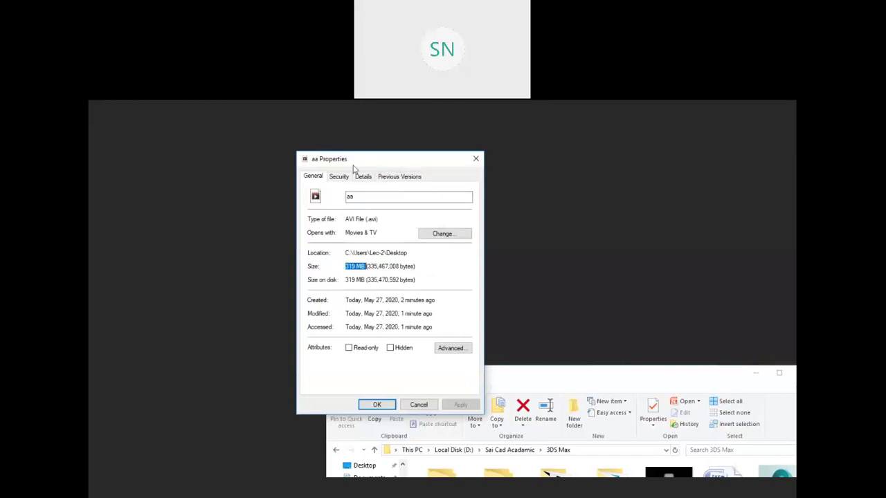
left_click_drag(374, 166, 381, 169)
left_click(253, 178)
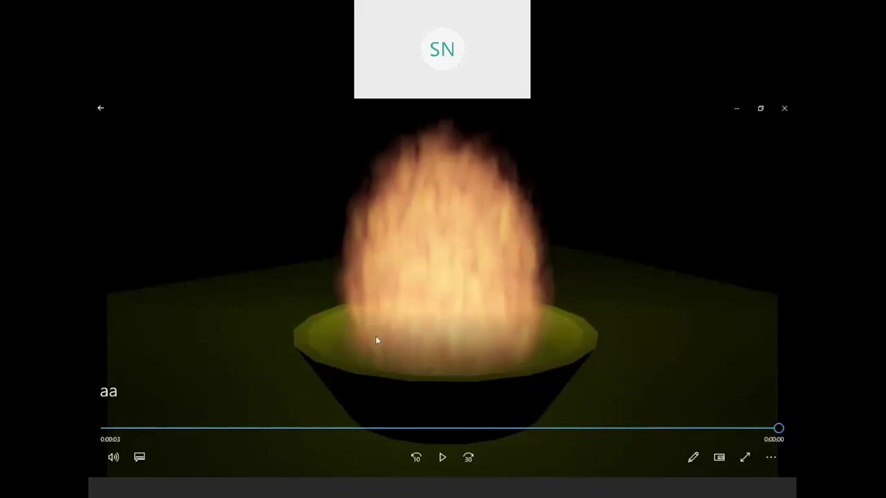
- Play the aa fire video and turn on Autoplay
left_click(441, 458)
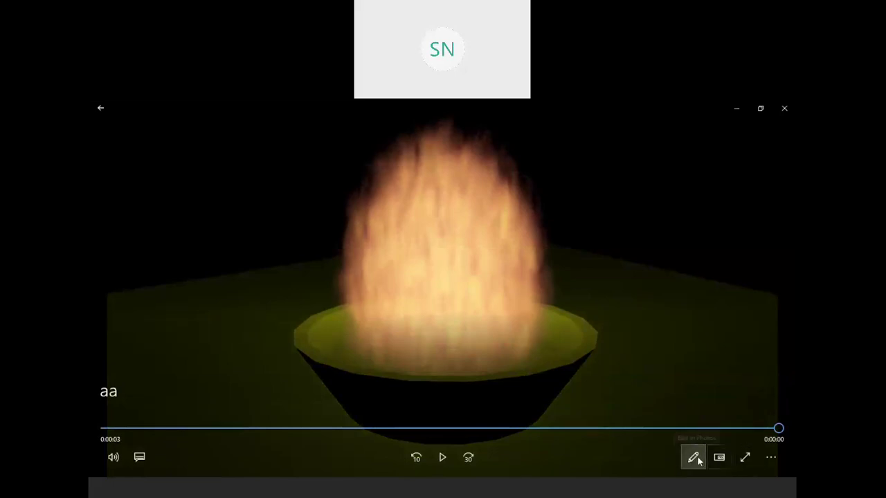
left_click(771, 458)
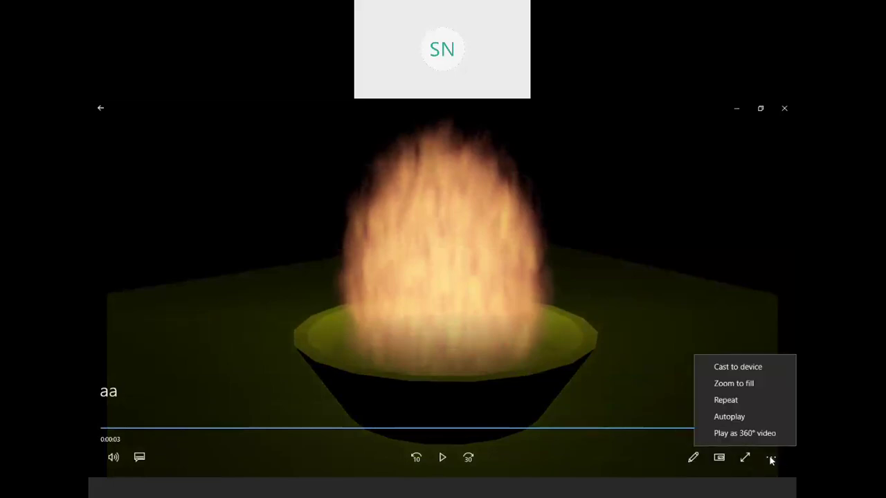
left_click(740, 420)
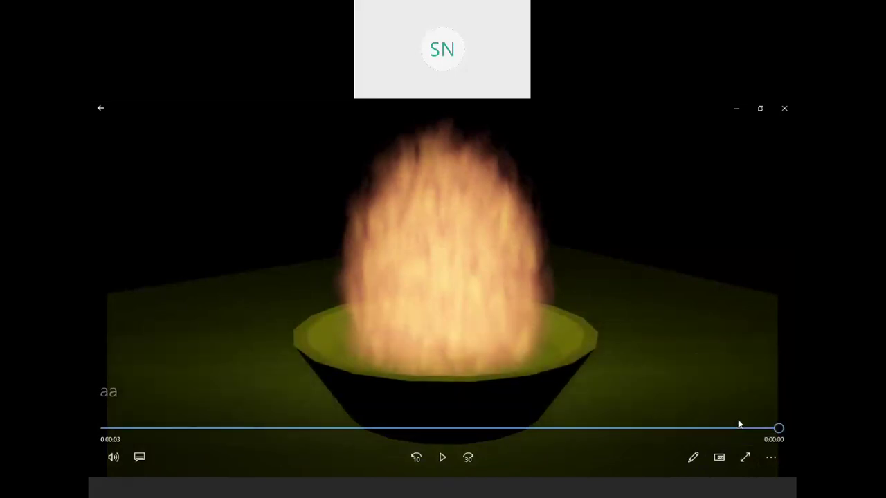
- Replay the video and turn on Repeat playback
left_click(447, 463)
mouse_move(520, 208)
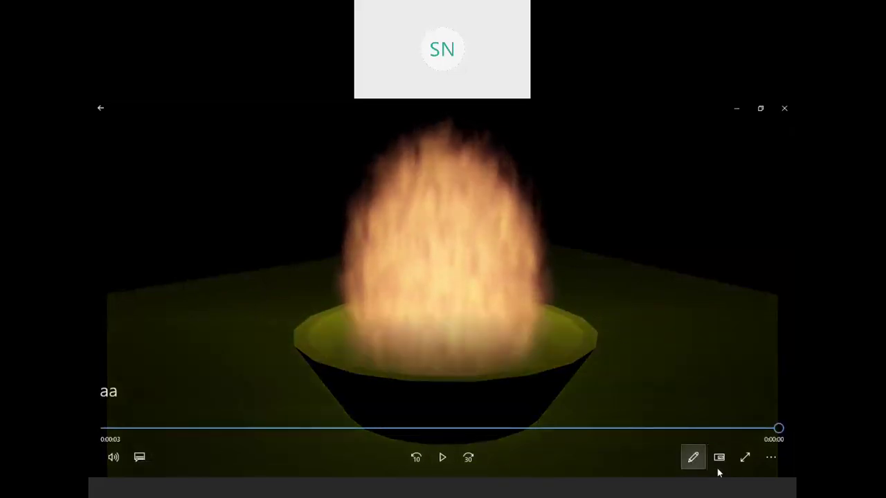
left_click(770, 456)
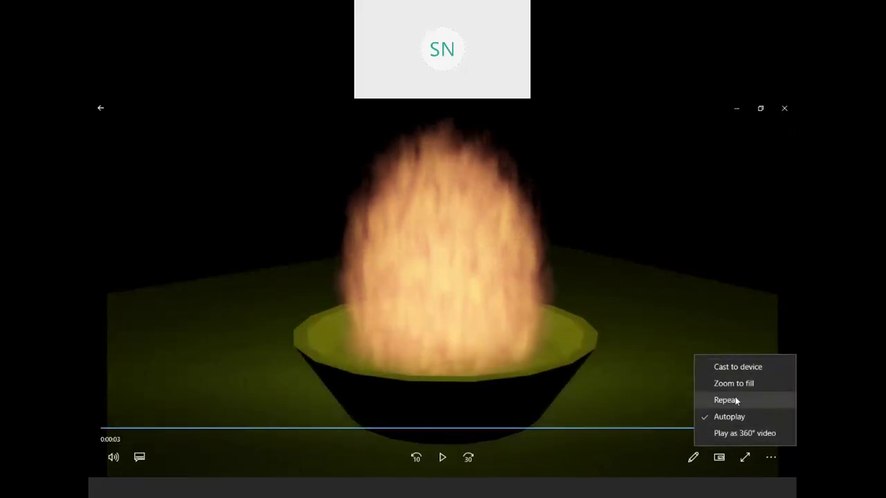
left_click(735, 400)
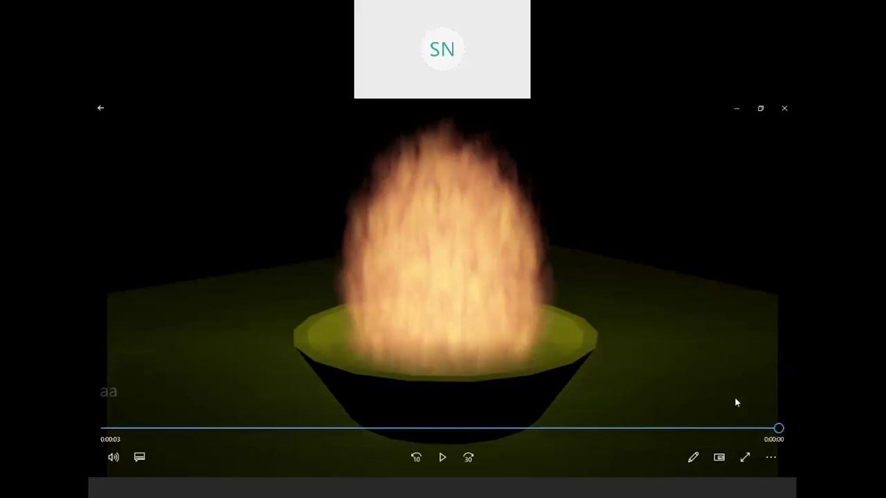
- Restart the aa fire clip, let it loop, then pause it at 0:00:02
left_click(441, 457)
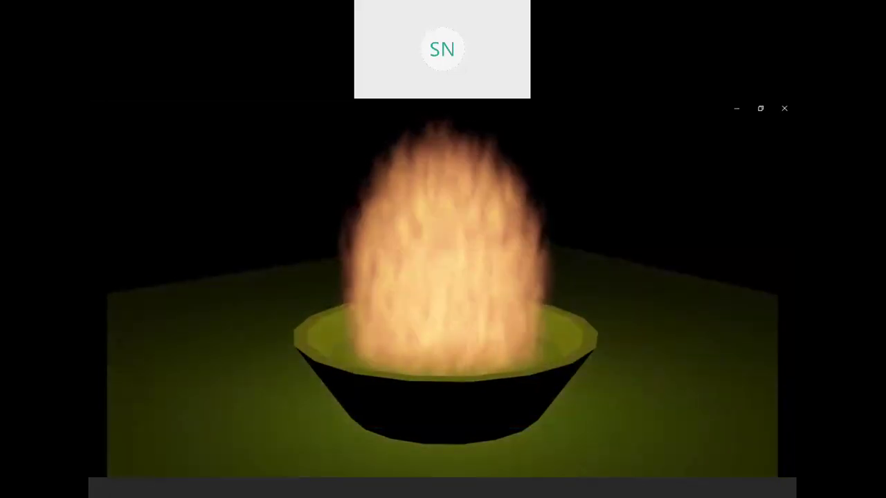
mouse_move(465, 279)
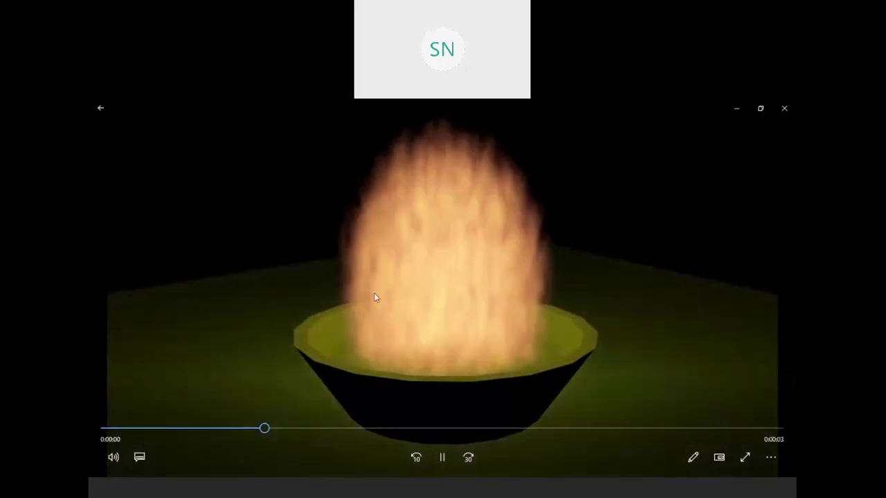
left_click(442, 457)
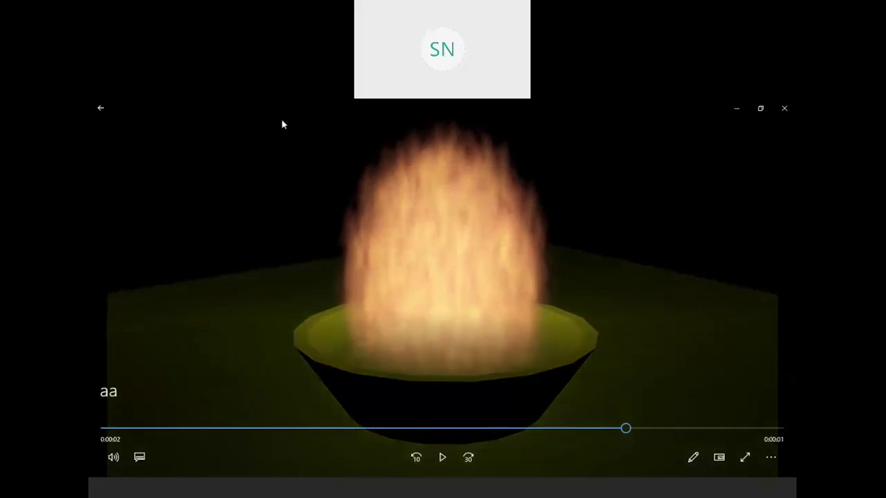
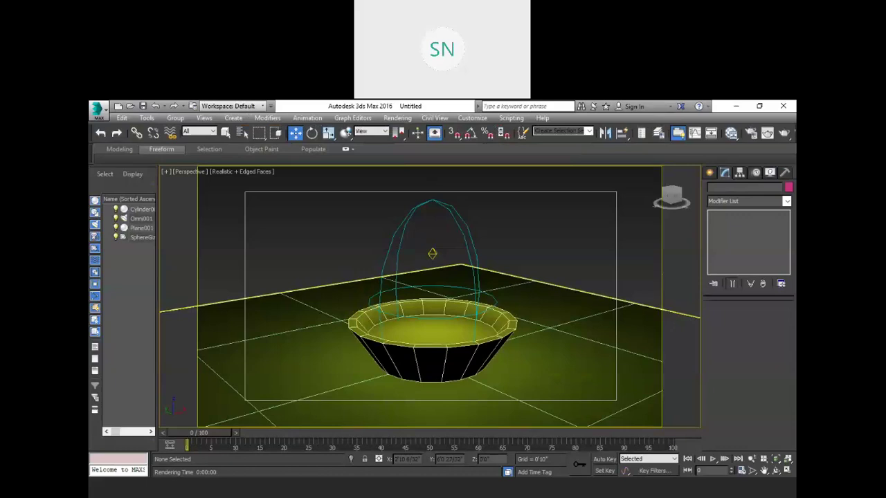
- Turn off Safe Frame, zoom out, and delete the plane, basket and lights
scroll(387, 270, "down", 2)
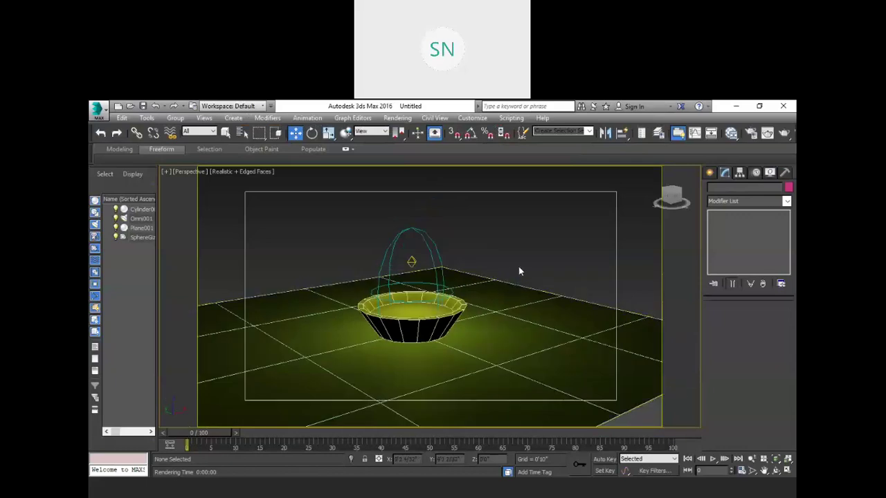
key("shift+f")
scroll(518, 266, "down", 3)
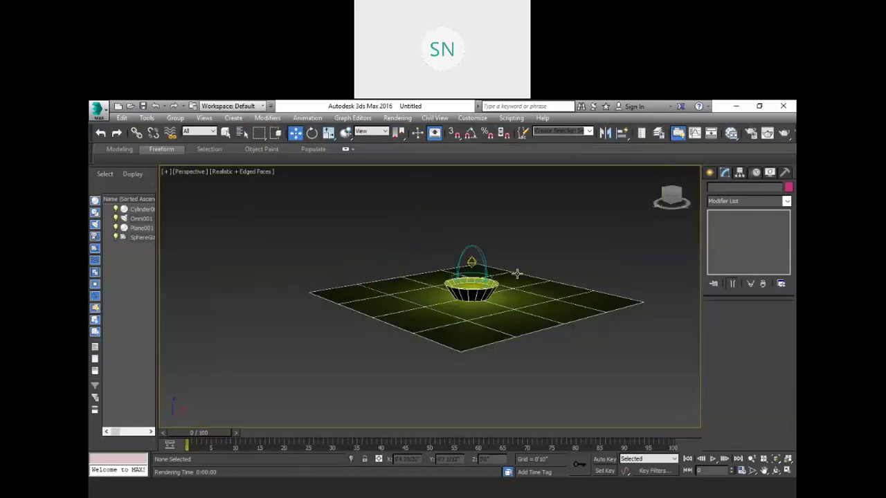
left_click_drag(643, 356, 400, 229)
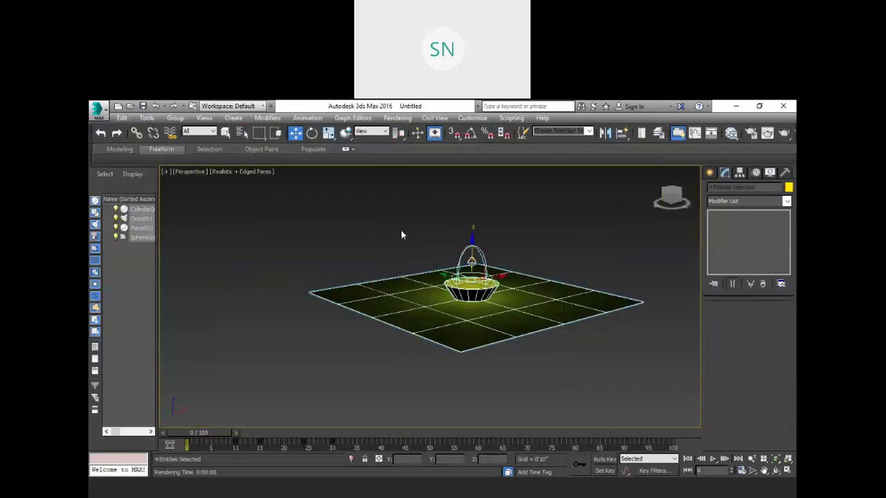
key("Delete")
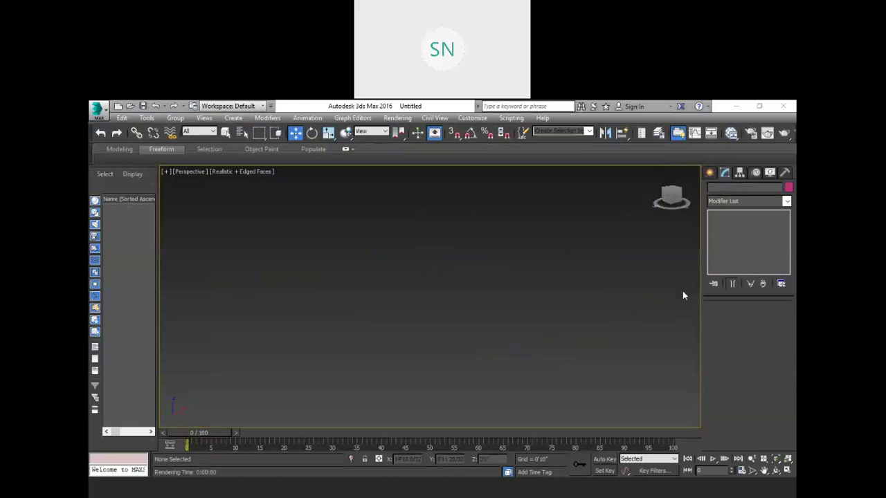
- Create a standard-primitive sphere with a 20-inch radius in the scene center
left_click(709, 172)
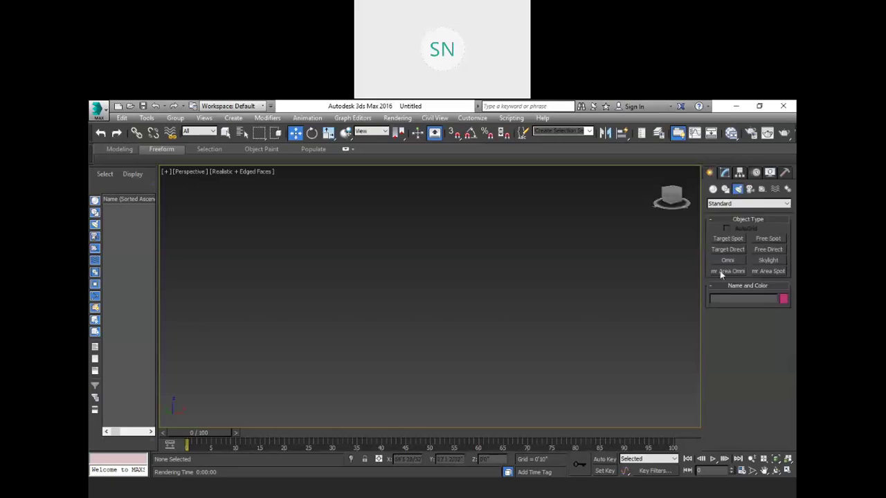
left_click(712, 189)
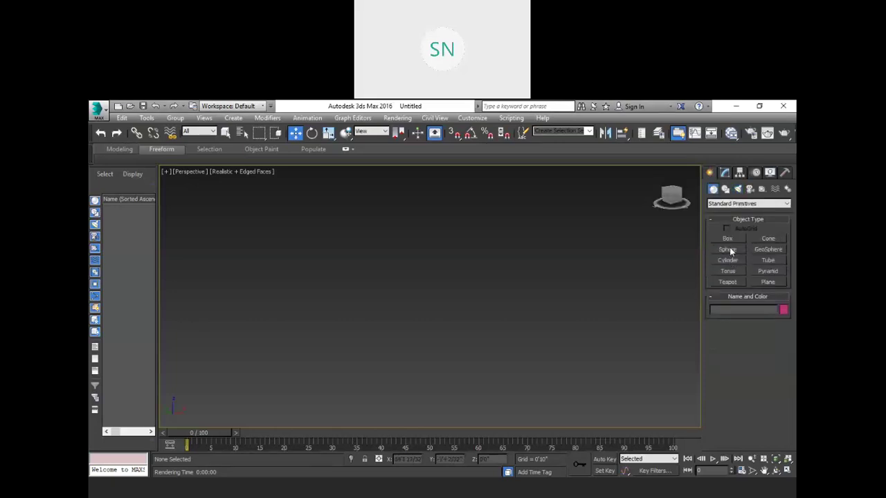
left_click(727, 249)
left_click_drag(445, 280, 563, 316)
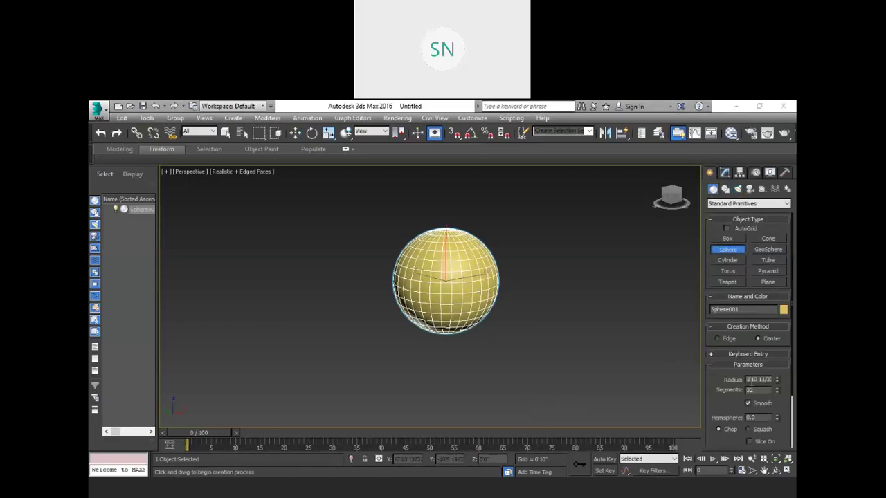
left_click(758, 379)
type("2")
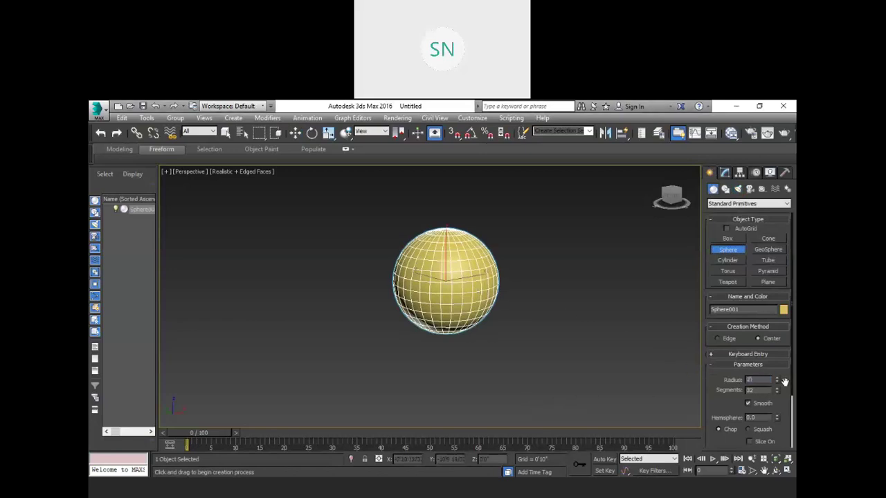
type("0")
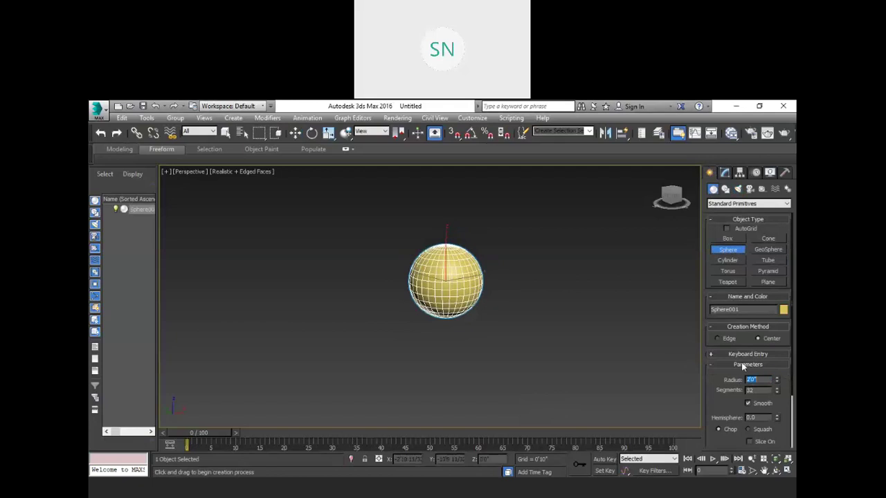
key("Return")
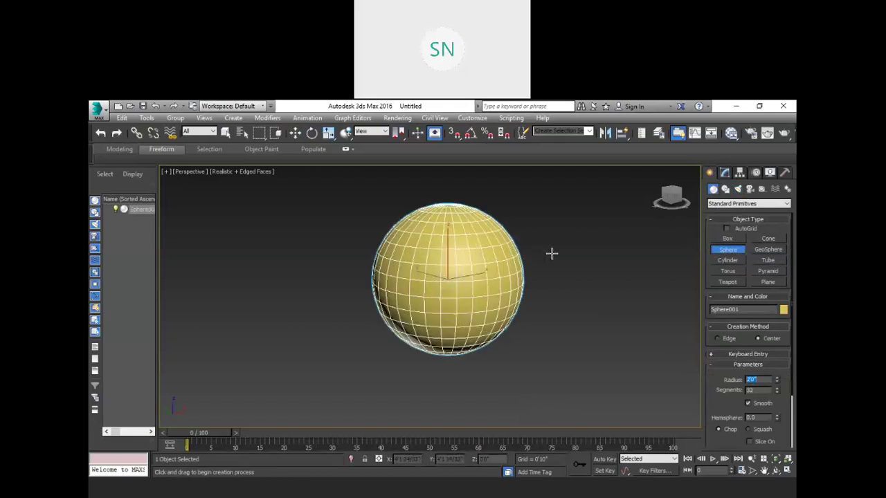
- Turn off Edged Faces shading in the view and deselect the sphere
left_click(248, 173)
left_click(280, 219)
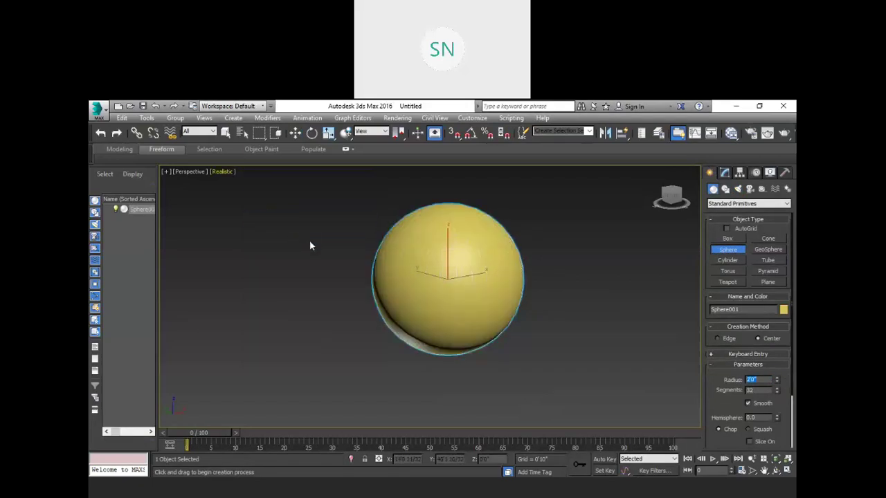
key("w")
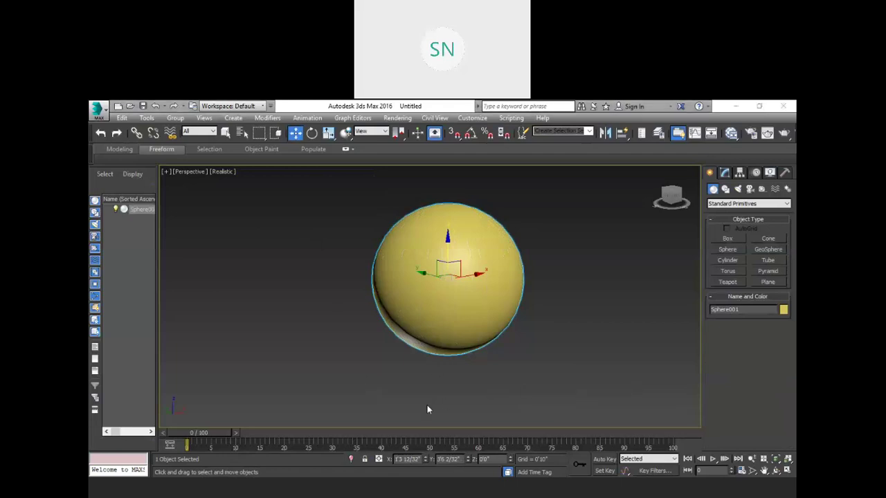
left_click(319, 361)
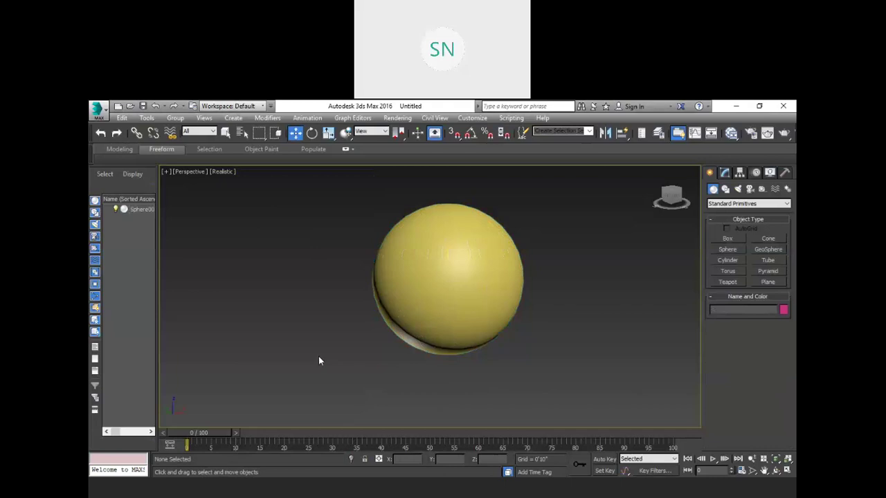
- Open the Slate Material Editor and add a Raytrace material to View1
key("m")
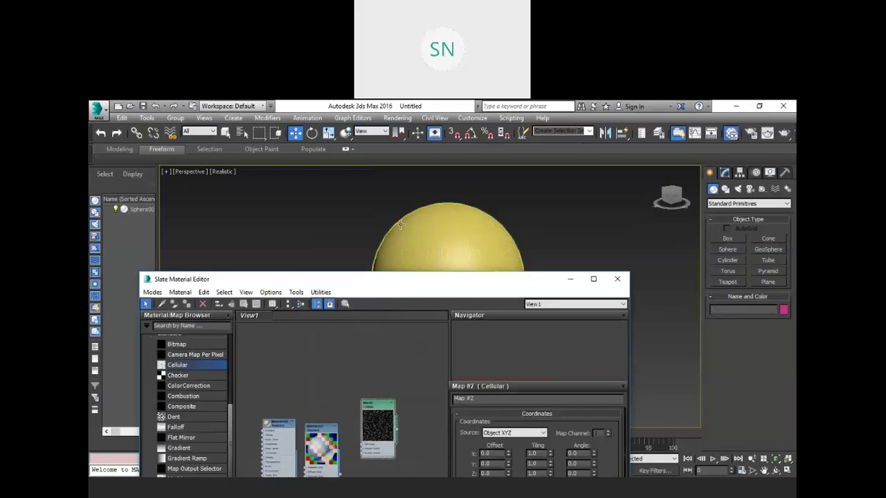
left_click(398, 289)
left_click_drag(393, 275, 432, 193)
scroll(269, 283, "up", 3)
scroll(222, 308, "up", 4)
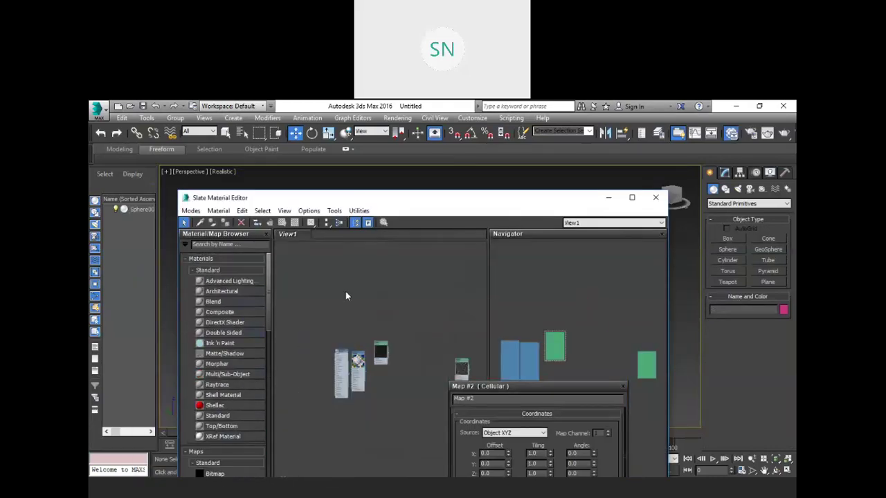
scroll(358, 366, "down", 5)
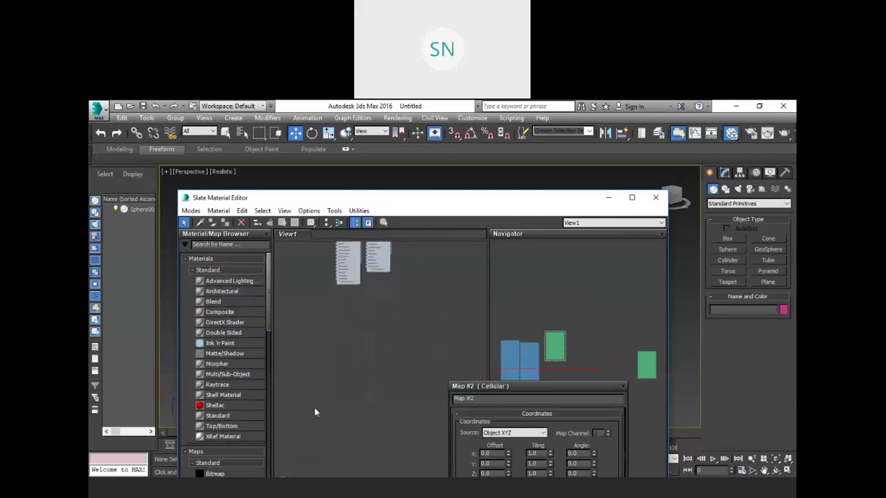
left_click_drag(226, 386, 378, 372)
- Wire a trial Bitmap to the Raytrace Diffuse input, then delete that bitmap node
scroll(379, 371, "up", 5)
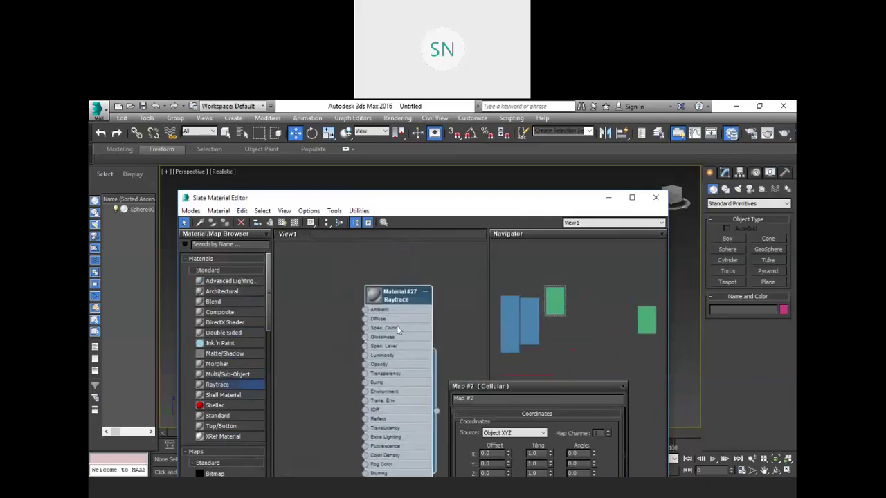
scroll(341, 327, "up", 2)
scroll(355, 316, "up", 1)
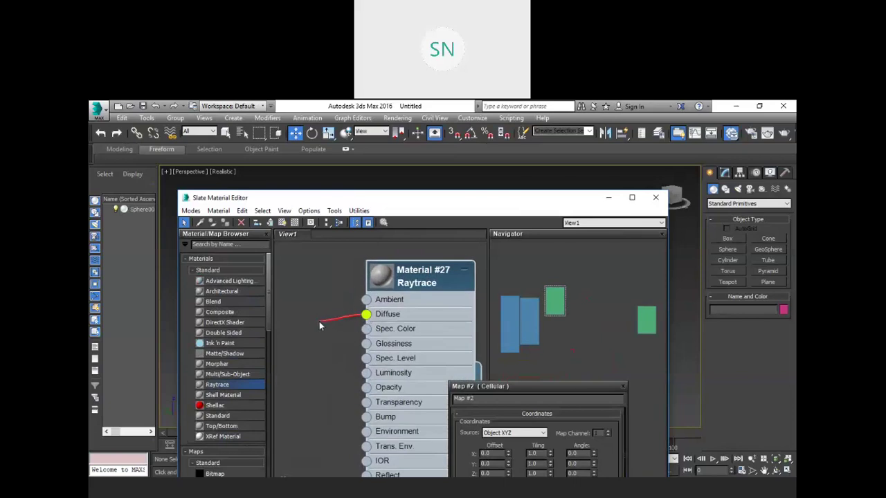
left_click_drag(319, 323, 319, 323)
left_click(338, 116)
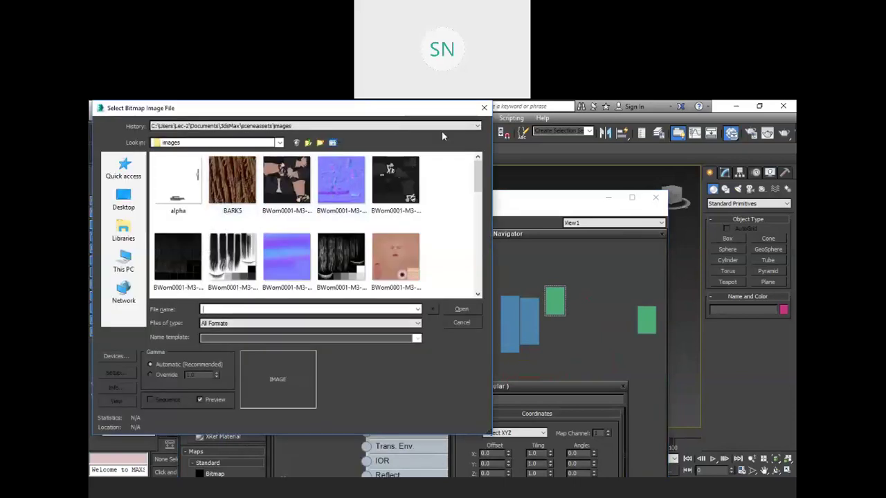
double_click(284, 170)
left_click_drag(286, 331, 279, 327)
key("Delete")
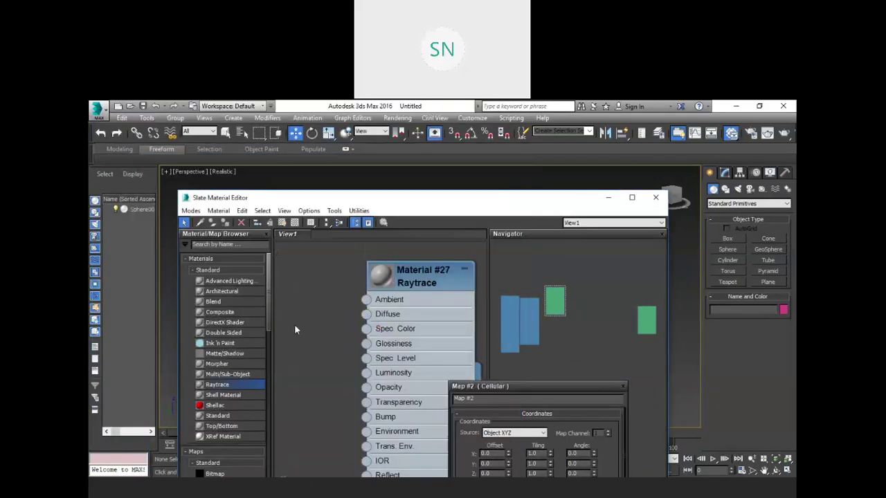
scroll(332, 297, "down", 2)
scroll(345, 301, "down", 3)
scroll(277, 317, "up", 4)
- Add Map #6, a Bitmap node loaded with Mat_Bricks_Tile_DM from the material texture folder
right_click(329, 287)
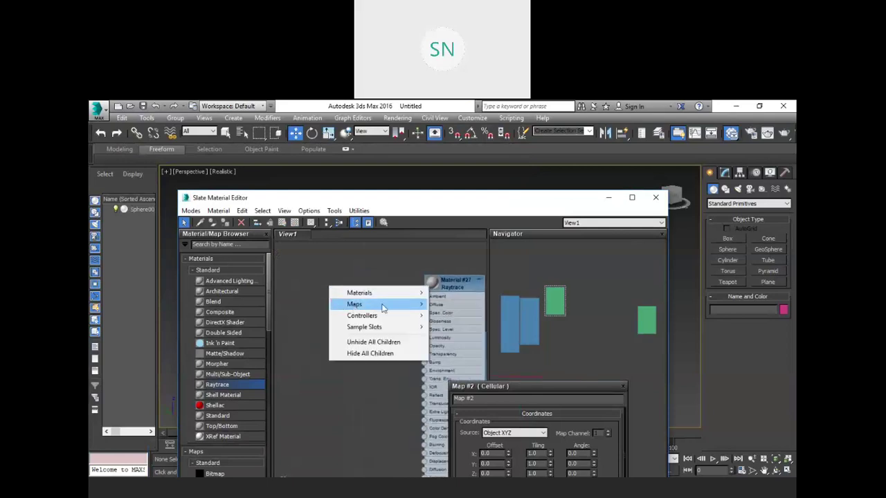
mouse_move(416, 310)
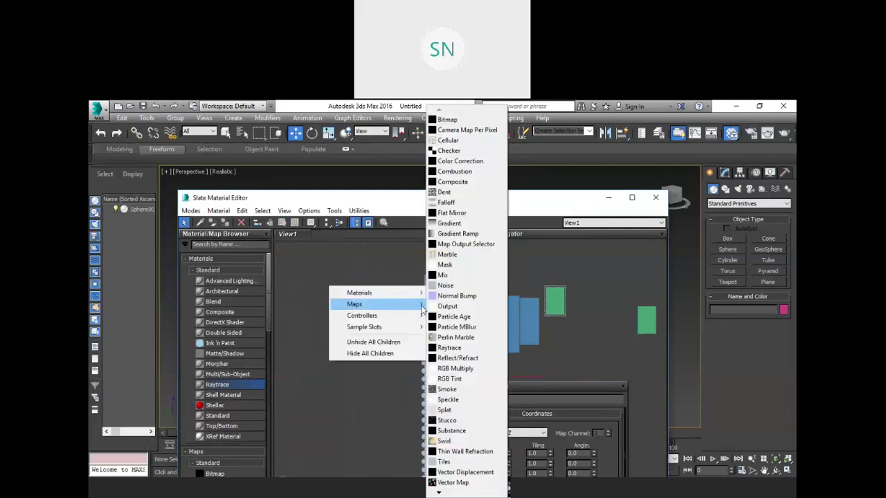
left_click(450, 120)
left_click(151, 238)
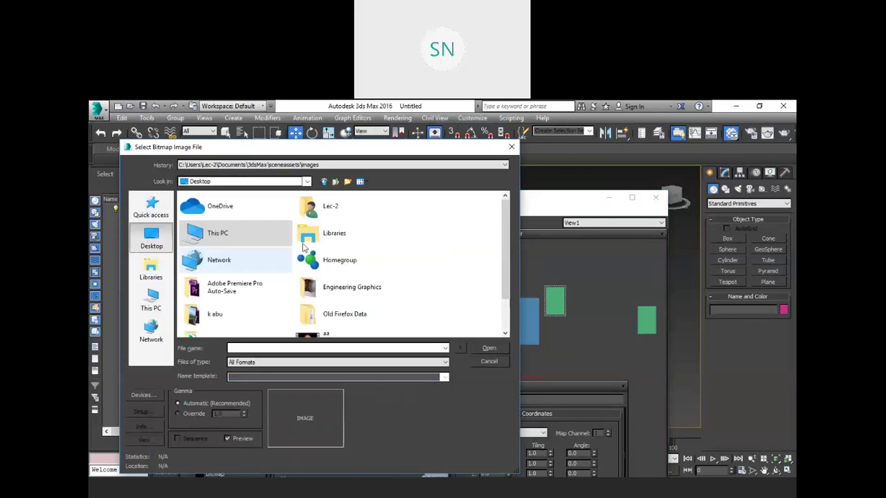
double_click(245, 233)
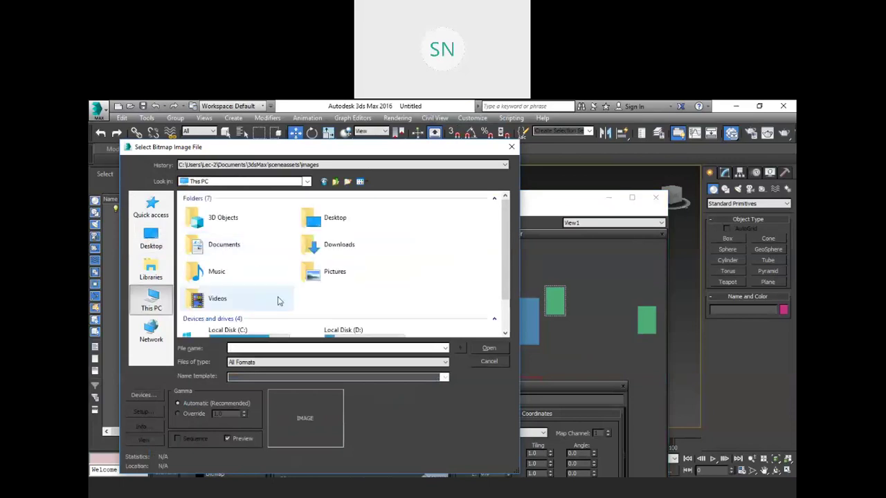
scroll(277, 301, "down", 1)
double_click(349, 289)
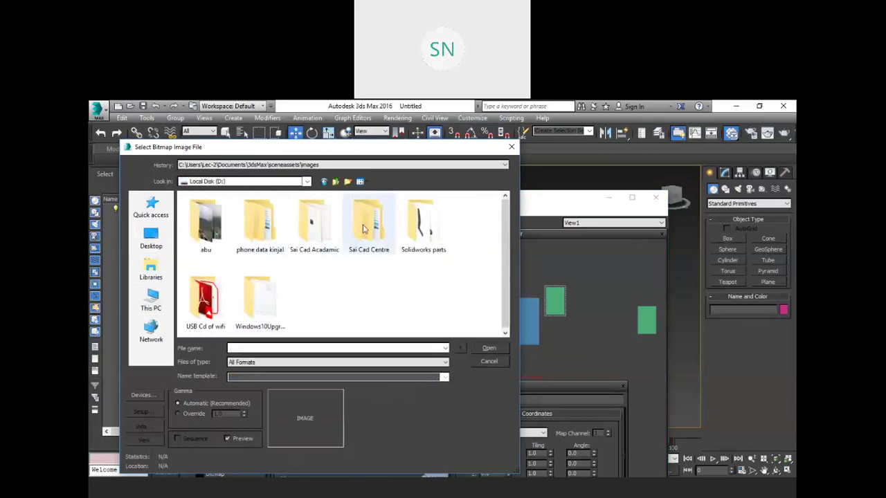
double_click(312, 227)
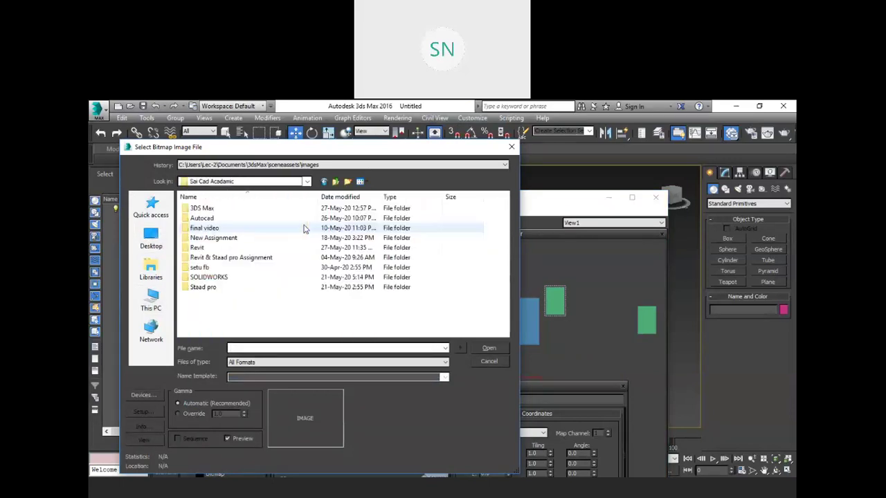
double_click(233, 211)
double_click(374, 228)
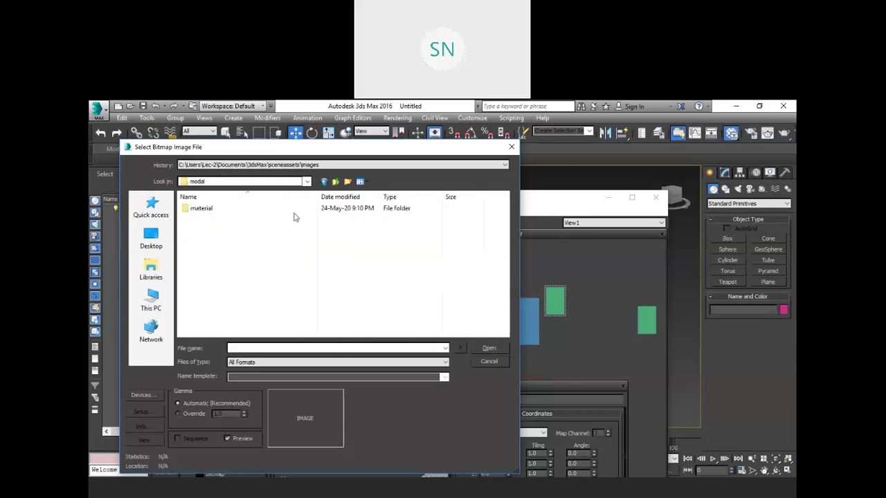
double_click(237, 211)
left_click(208, 232)
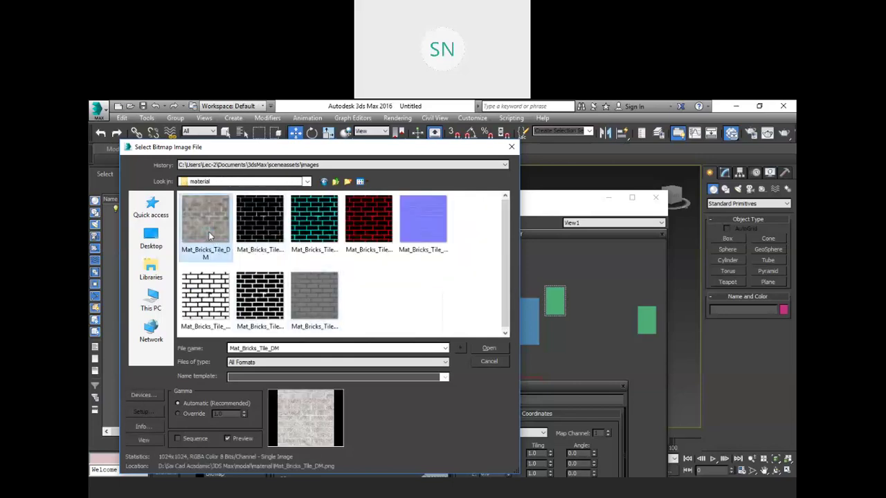
key("Right")
key("Right")
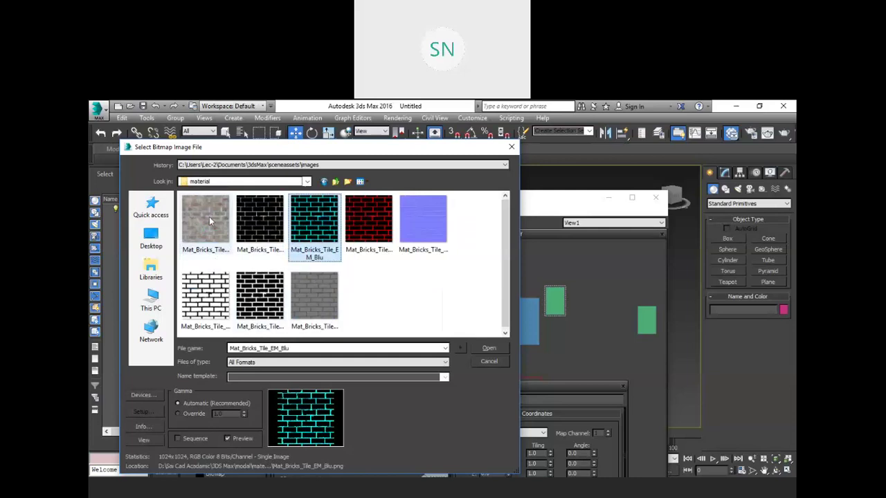
left_click(214, 228)
left_click(474, 348)
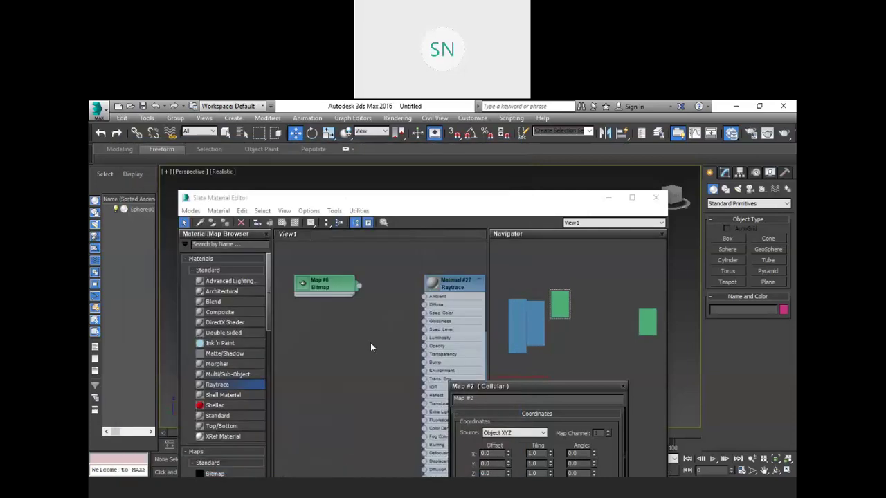
- Add Bitmap nodes Map #7 (Mat_Bricks_Tile_EM) and Map #8 (Mat_Bricks_Tile_EM_Red)
right_click(334, 318)
mouse_move(384, 335)
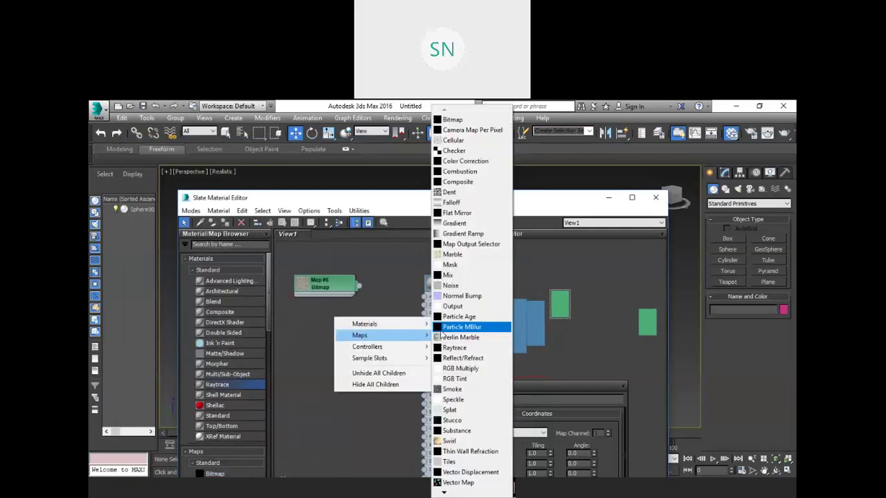
left_click(451, 119)
left_click(259, 220)
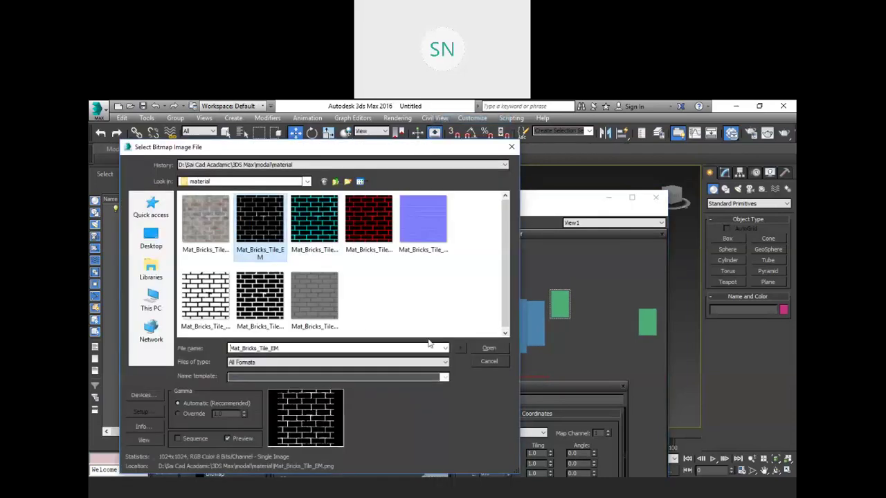
left_click(487, 348)
right_click(325, 351)
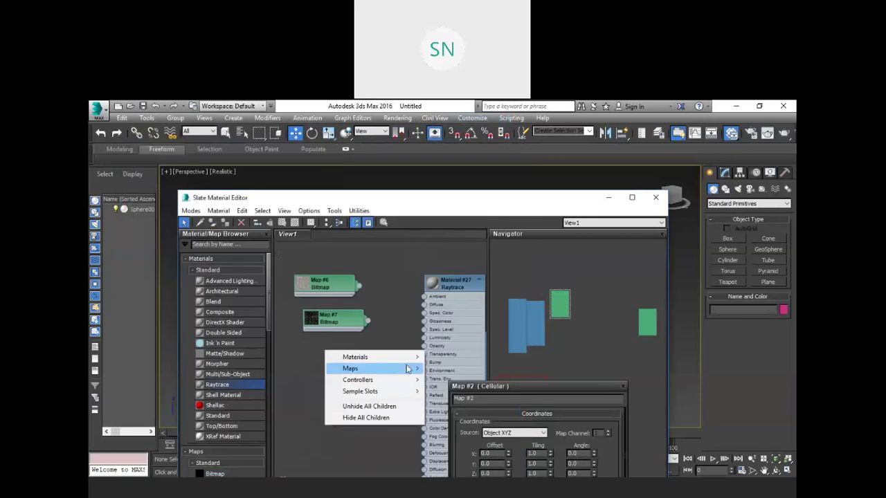
mouse_move(412, 369)
left_click(450, 123)
left_click(311, 234)
left_click(361, 243)
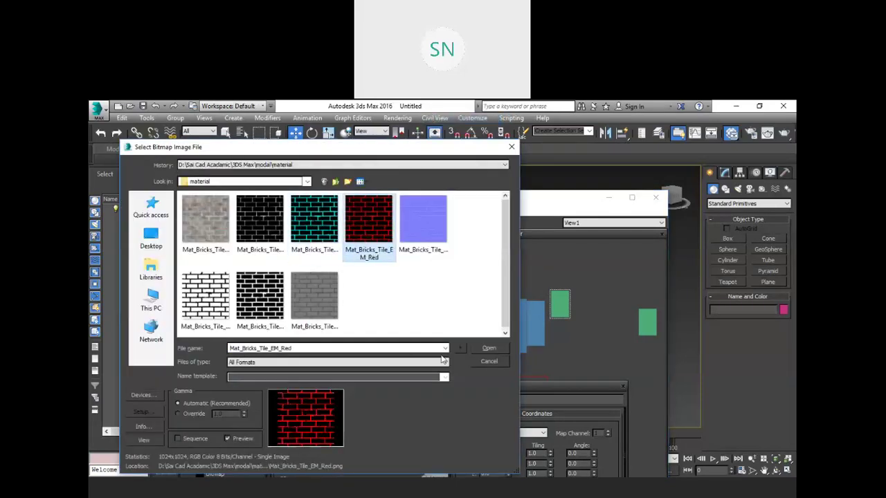
left_click(487, 348)
- Add Bitmap nodes Map #9 (normal map Mat_Bricks_Tile_NM) and Map #10 (white brick texture)
right_click(314, 397)
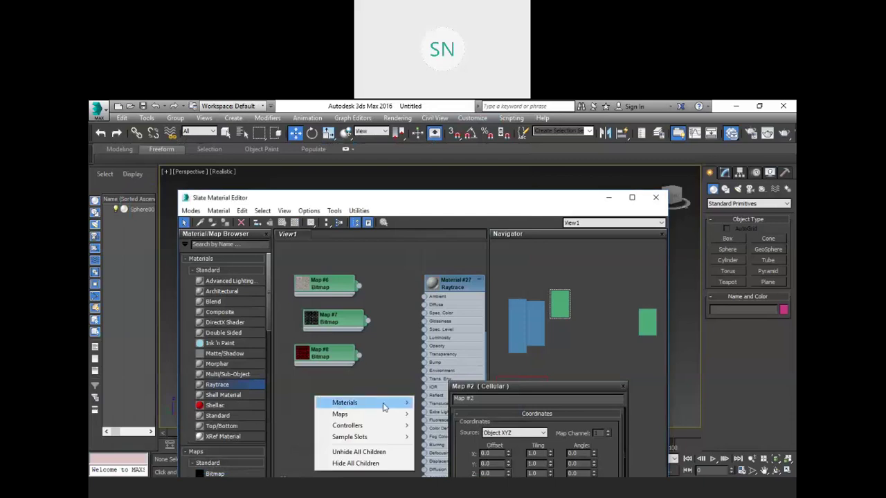
mouse_move(404, 414)
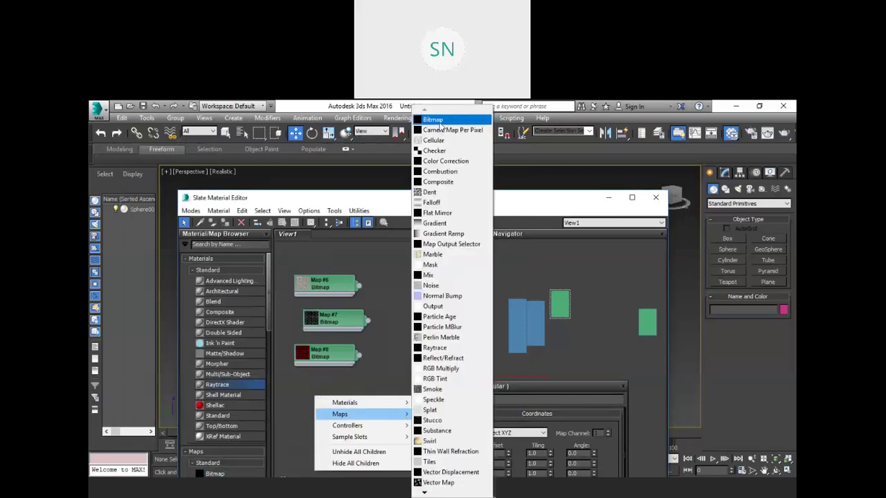
left_click(442, 119)
left_click(423, 228)
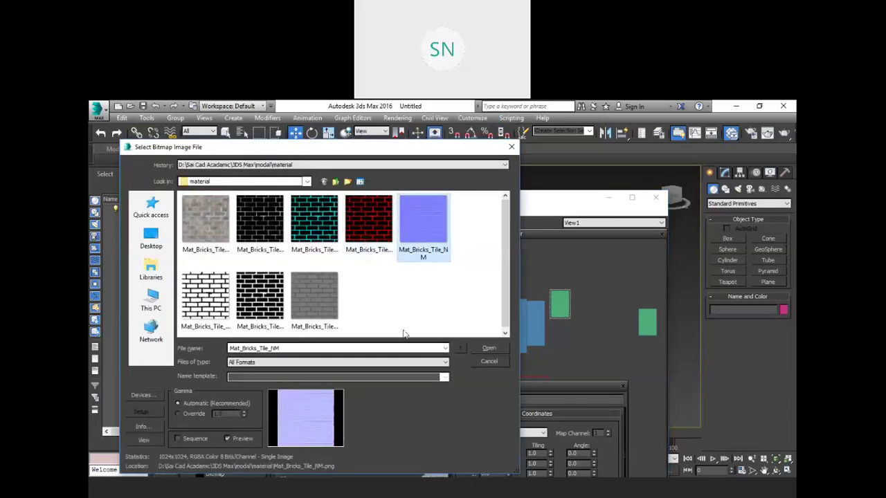
left_click(489, 348)
right_click(338, 417)
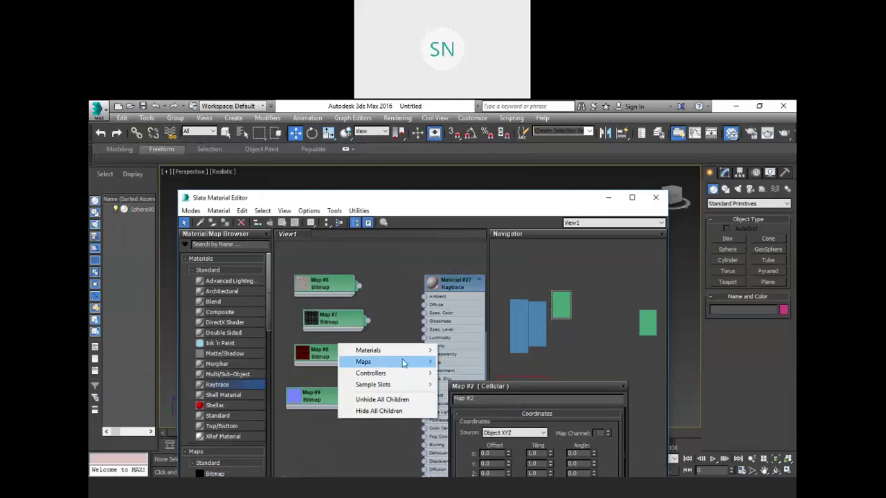
mouse_move(430, 361)
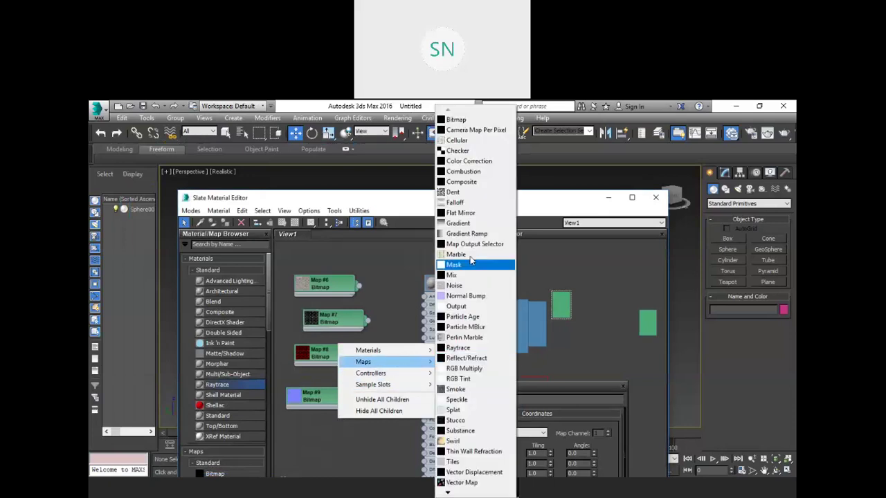
left_click(458, 121)
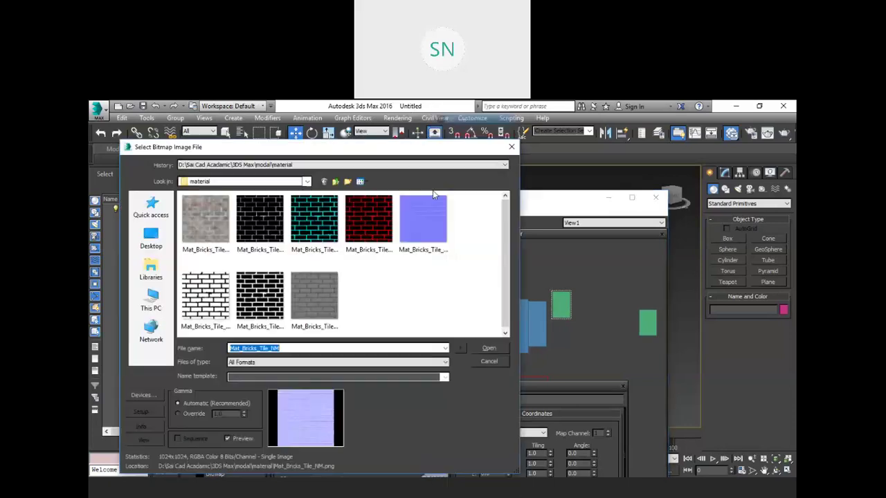
left_click(202, 294)
left_click(485, 348)
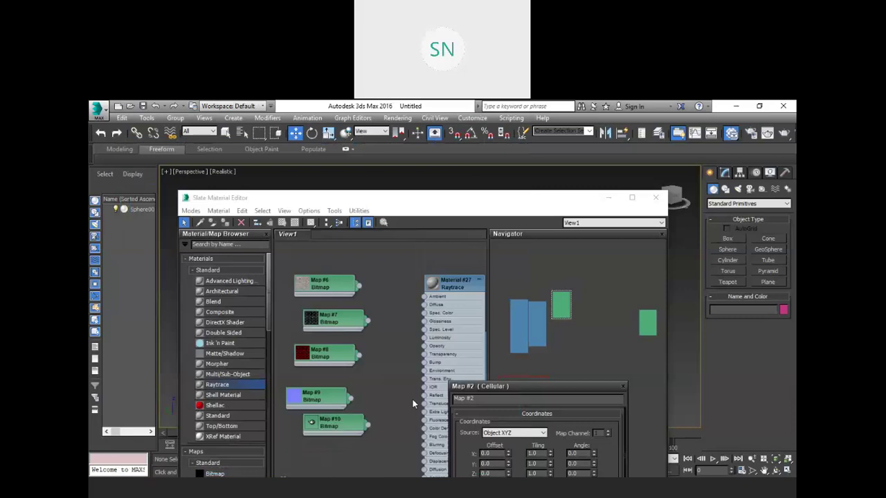
- Add Map #11 from Mat_Bricks_Tile_SM and move the Raytrace node beside the bitmaps
right_click(353, 444)
mouse_move(410, 390)
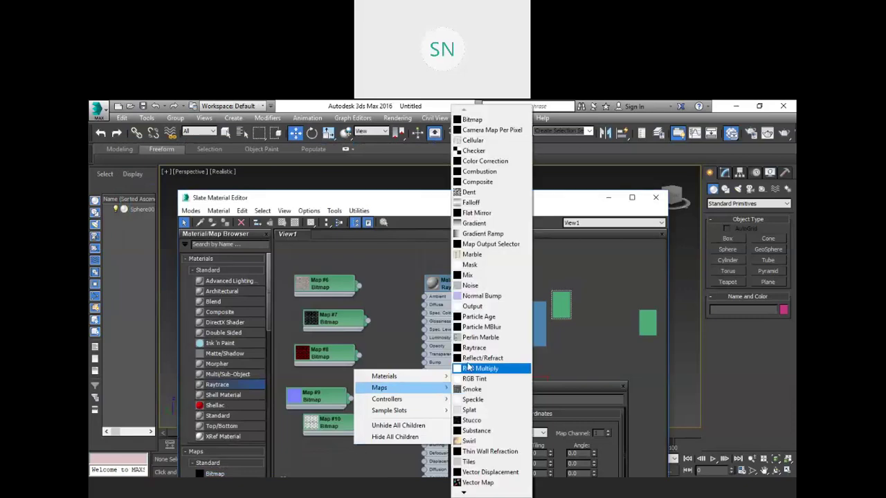
left_click(473, 120)
left_click(260, 296)
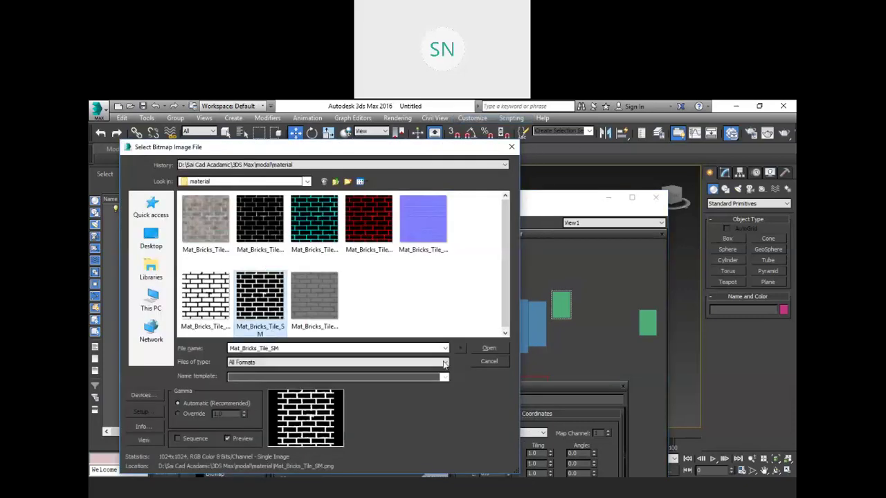
double_click(260, 305)
scroll(364, 427, "down", 3)
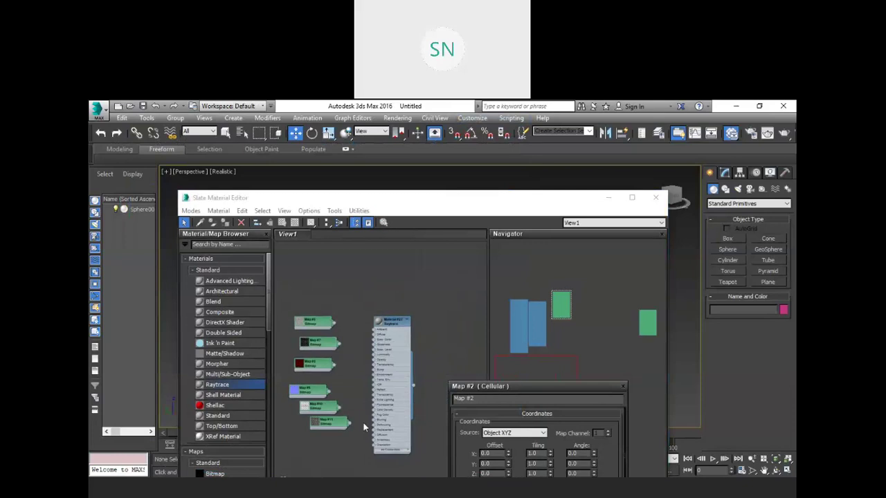
scroll(361, 377, "up", 3)
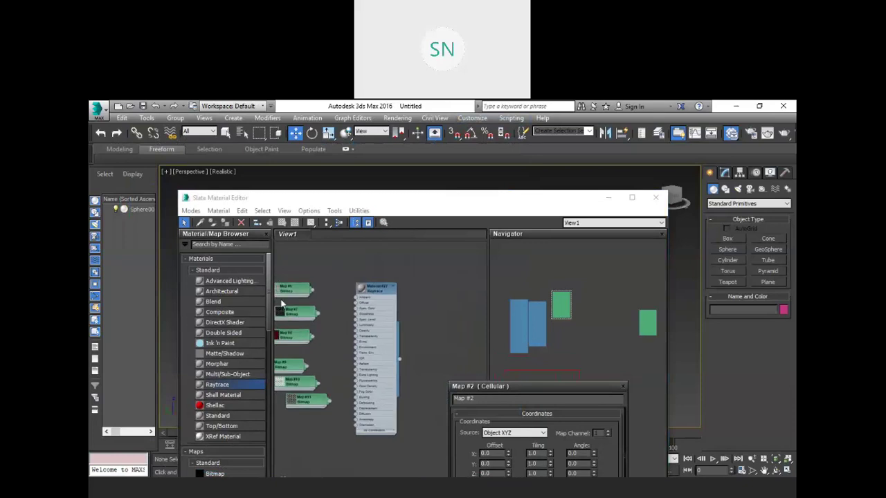
left_click(384, 293)
left_click_drag(389, 295, 380, 254)
- Open an enlarged preview window for Material #27 at the top right
right_click(397, 281)
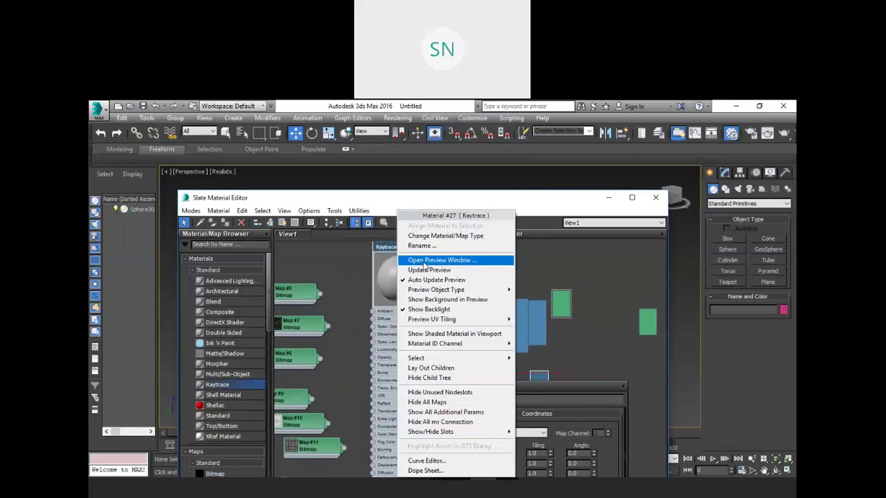
left_click(424, 265)
left_click_drag(443, 256, 611, 163)
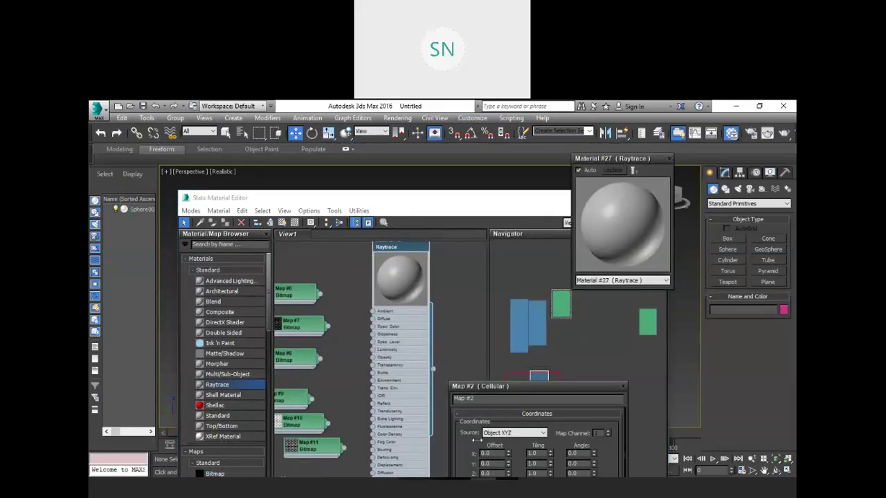
left_click_drag(431, 437, 431, 433)
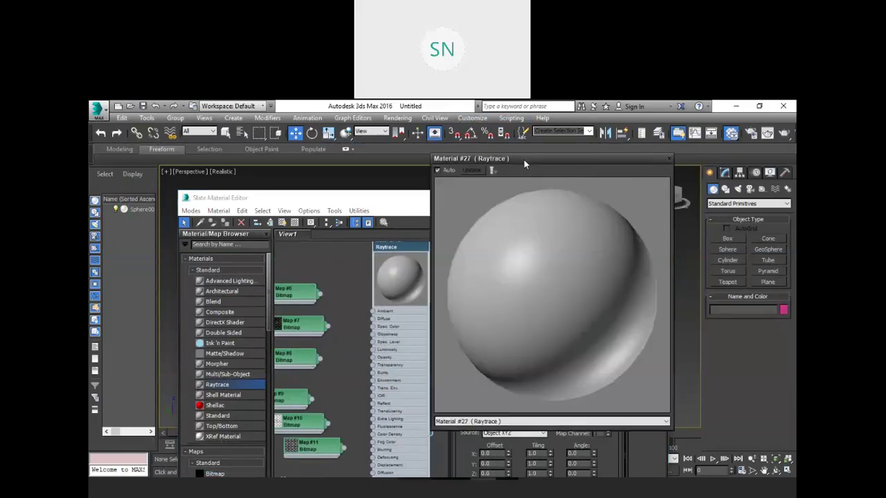
left_click_drag(524, 161, 569, 160)
- Connect Map #9's output to Material #27's Bump input
scroll(333, 291, "up", 4)
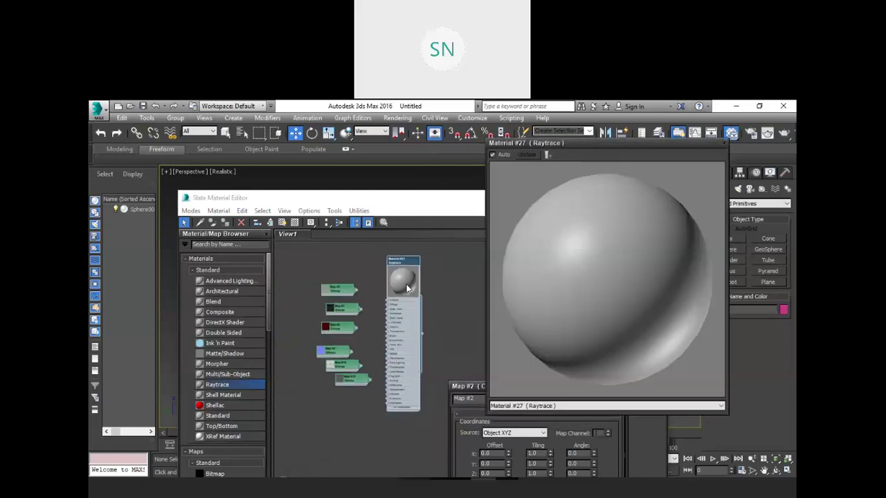
scroll(299, 307, "up", 1)
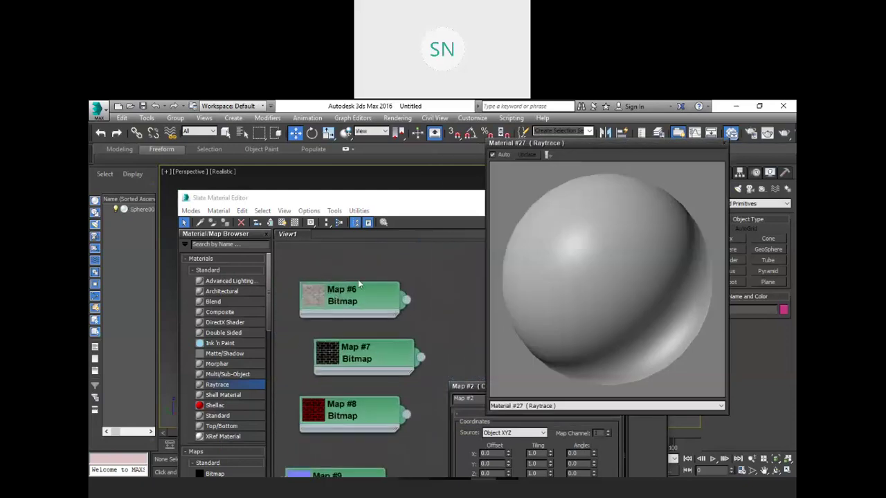
scroll(338, 285, "down", 3)
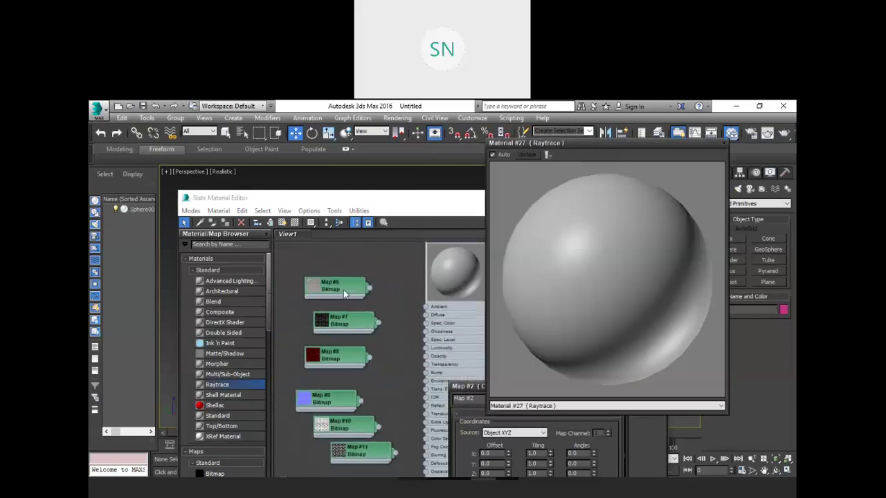
middle_click_drag(416, 305, 364, 263)
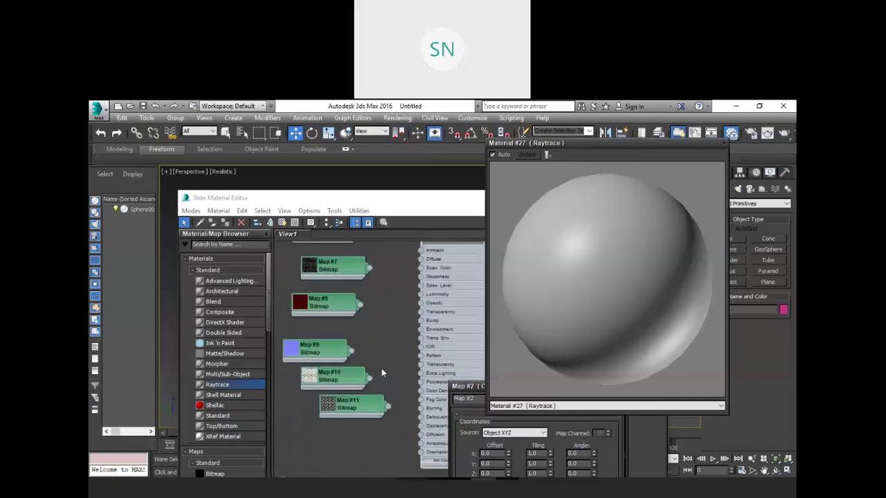
scroll(369, 352, "down", 2)
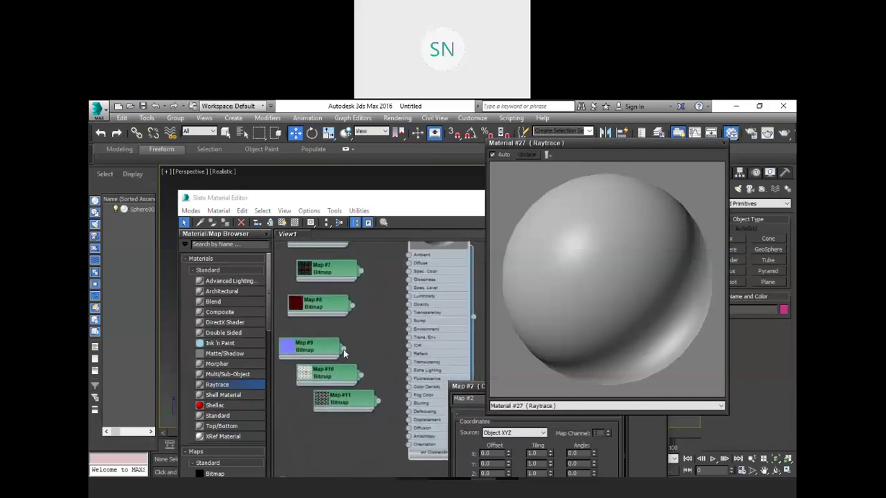
left_click_drag(393, 332, 409, 322)
- Open the Raytrace material's Maps rollout and set the Bump amount to -50
scroll(307, 324, "down", 2)
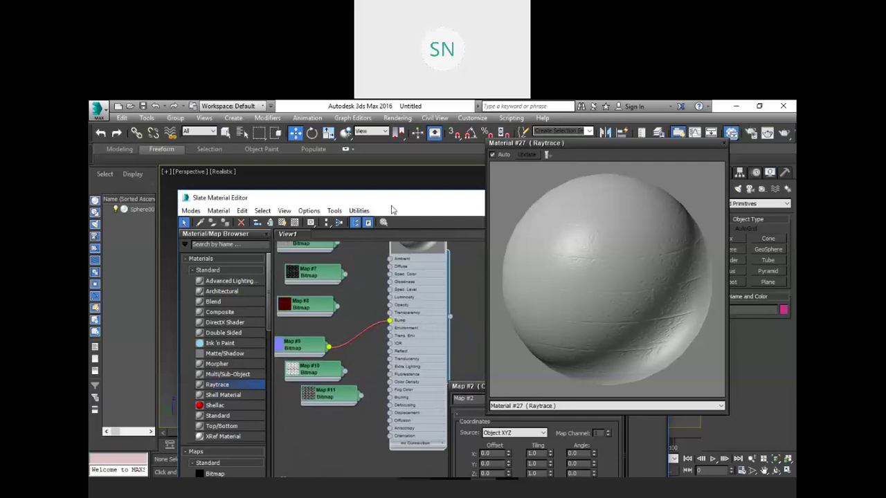
left_click_drag(305, 198, 216, 173)
left_click_drag(565, 142, 614, 143)
left_click_drag(512, 386, 426, 214)
scroll(315, 318, "down", 5)
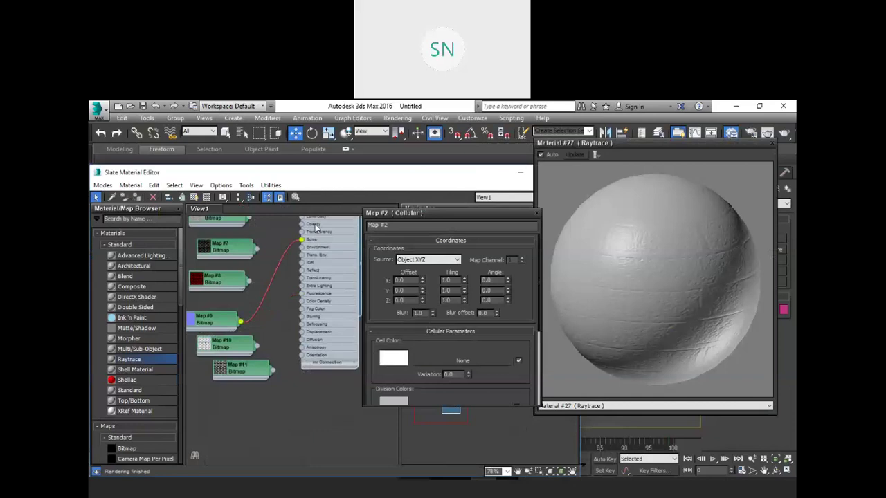
double_click(326, 240)
scroll(393, 316, "down", 2)
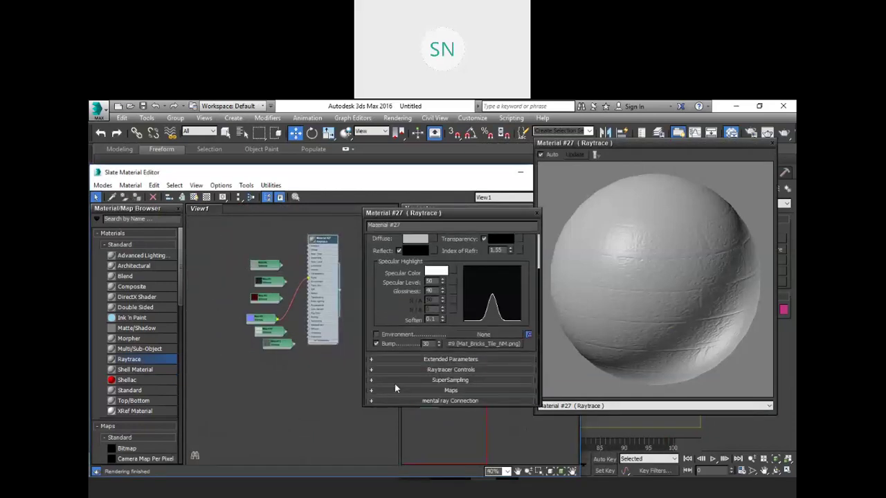
left_click(373, 389)
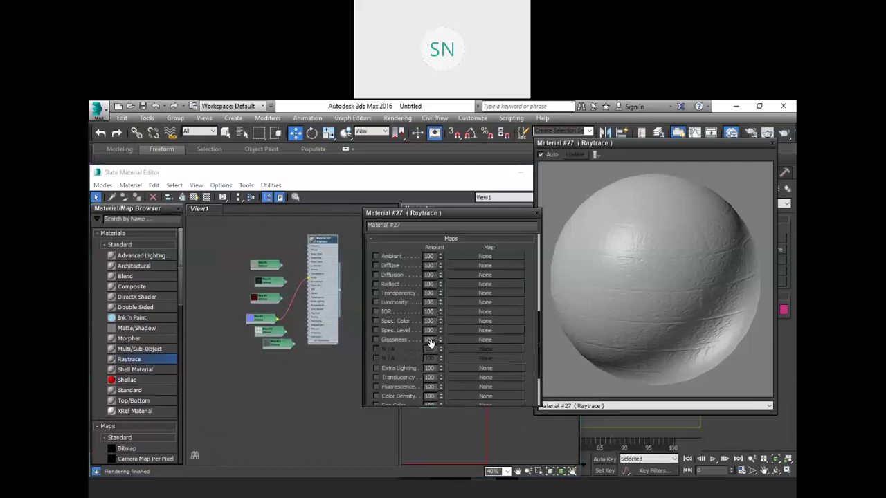
scroll(398, 344, "down", 3)
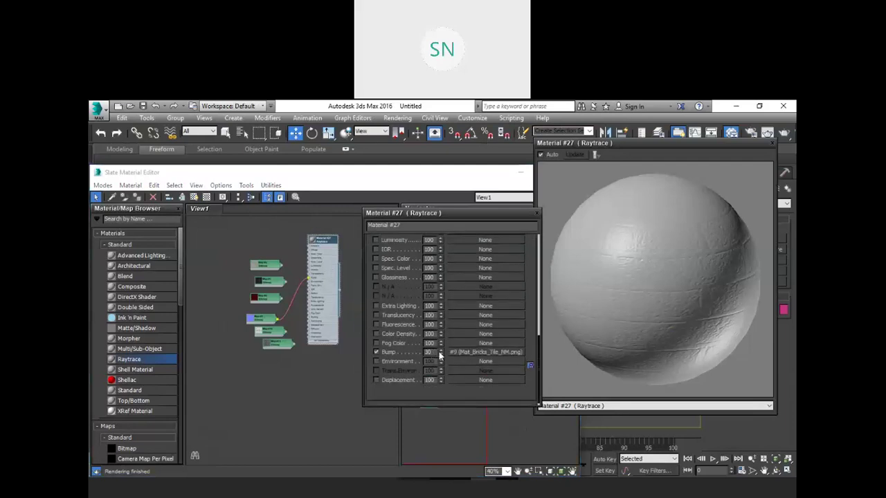
left_click_drag(444, 364, 449, 386)
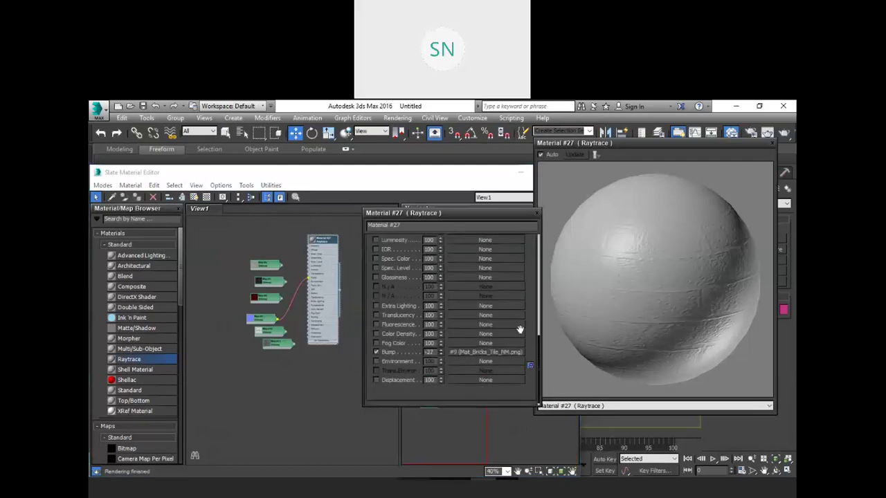
left_click_drag(440, 354, 445, 358)
- Try wiring Map #11 to the Reflect input, then delete that connection
scroll(286, 324, "up", 10)
scroll(284, 336, "down", 10)
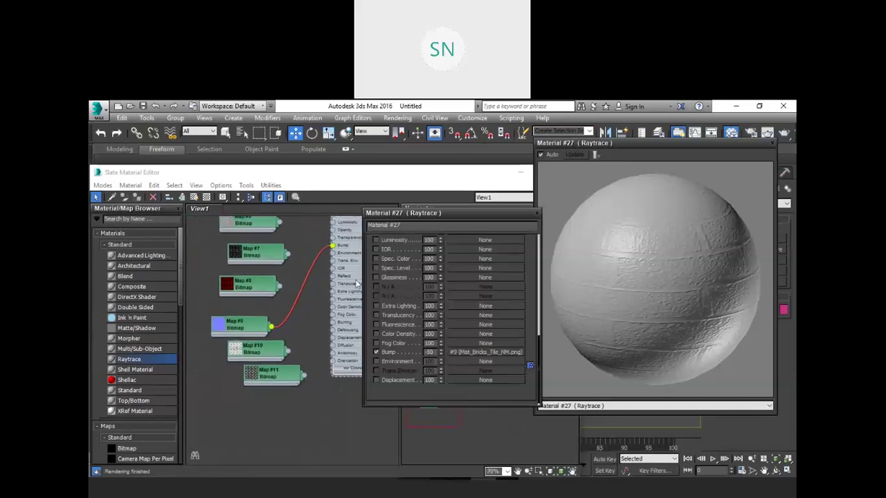
scroll(347, 295, "up", 10)
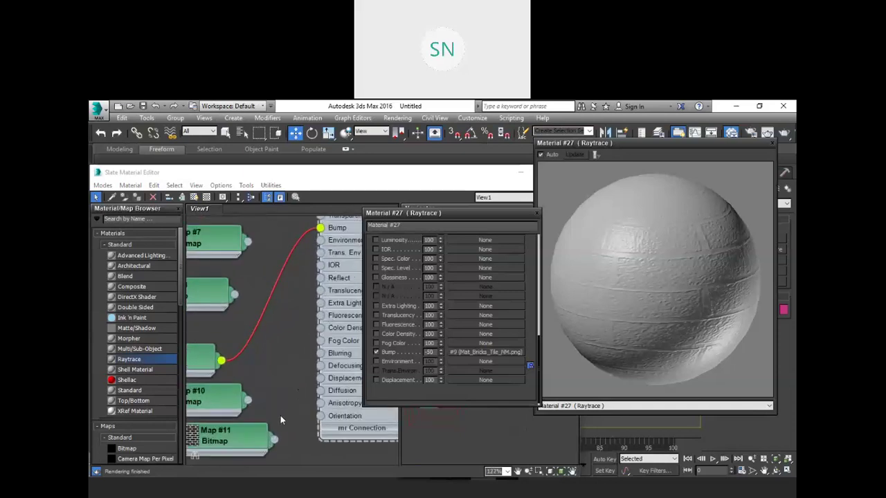
left_click(266, 437)
scroll(294, 364, "down", 3)
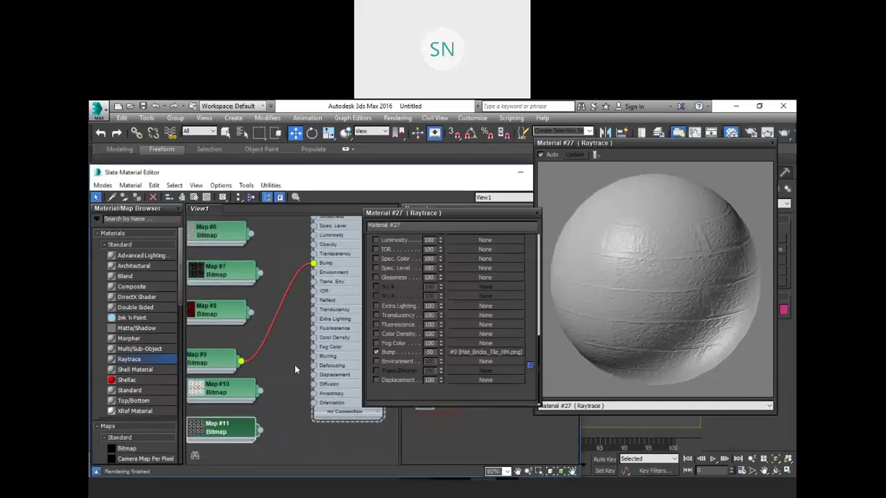
left_click_drag(260, 430, 312, 301)
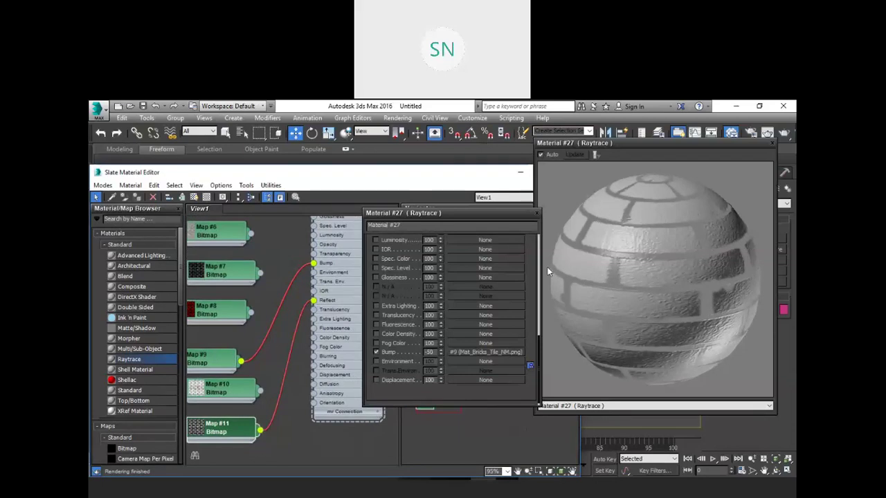
left_click(304, 360)
key("Delete")
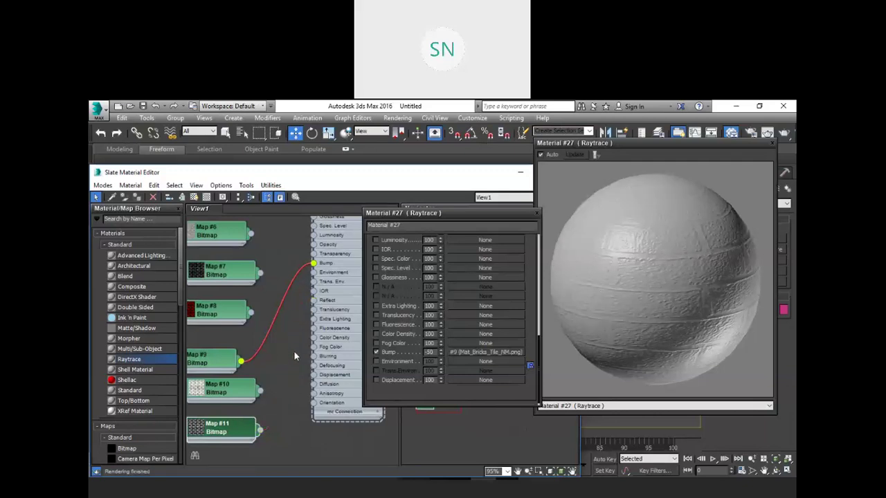
- Connect Map #10 to the Raytrace material's Glossiness input
scroll(294, 351, "down", 1)
scroll(292, 261, "down", 1)
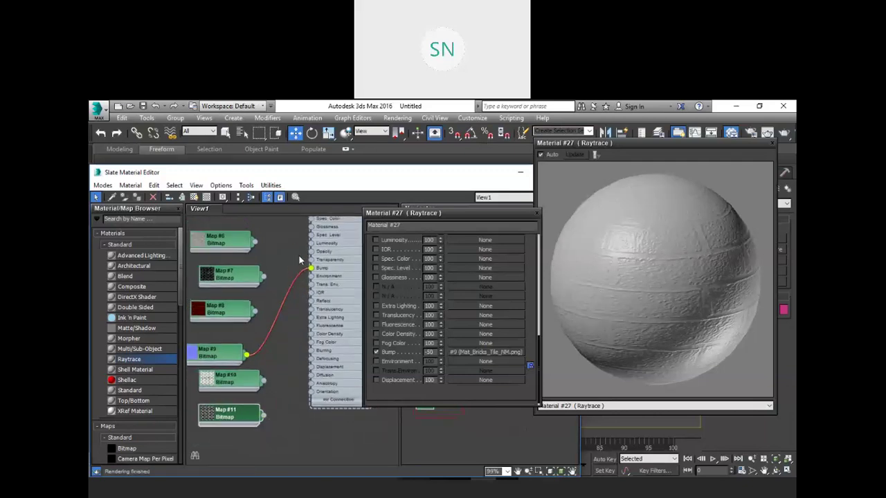
scroll(308, 237, "down", 1)
scroll(315, 218, "up", 6)
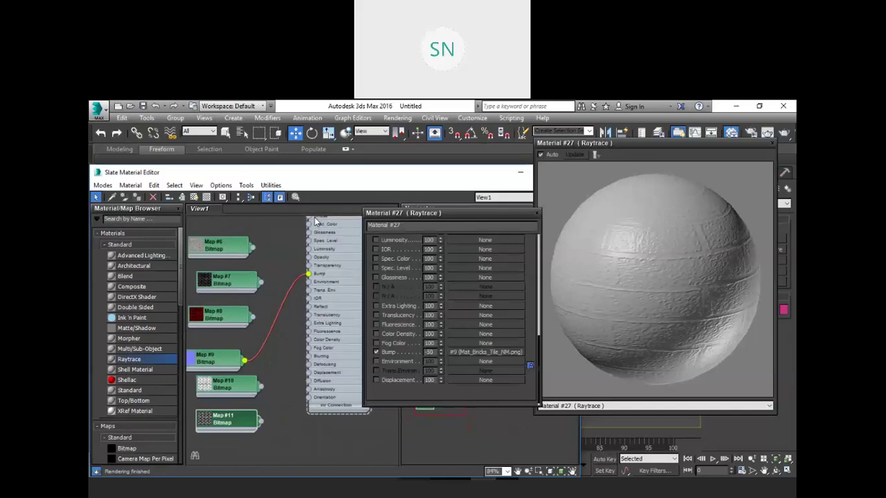
scroll(315, 238, "down", 1)
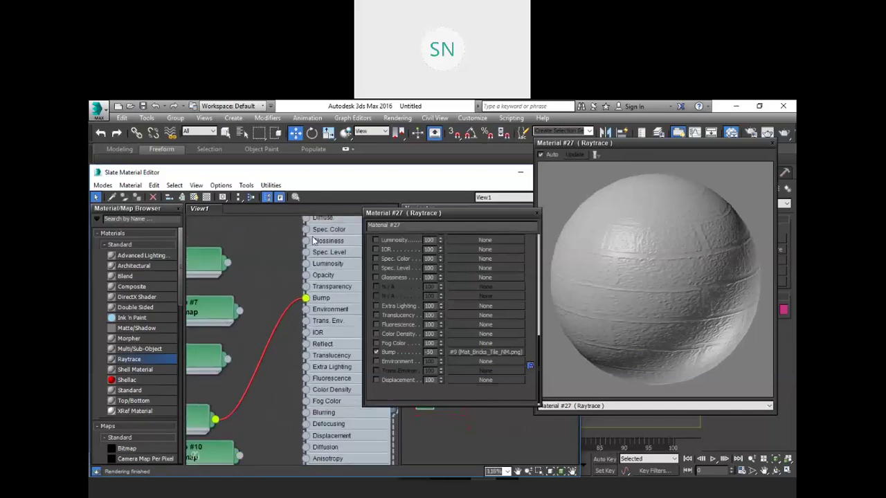
scroll(294, 339, "down", 2)
left_click_drag(247, 439, 304, 255)
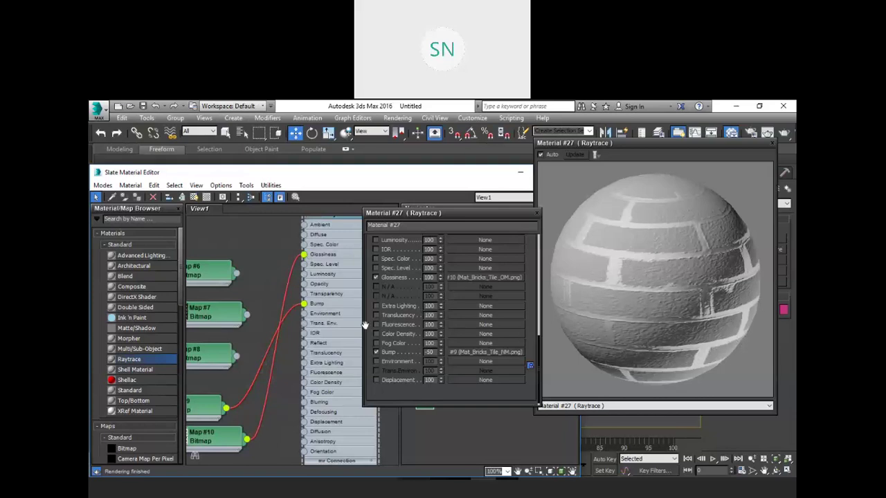
- Connect Map #8 to Luminosity for red mortar and lower the Glossiness amount to 42
scroll(271, 298, "down", 3)
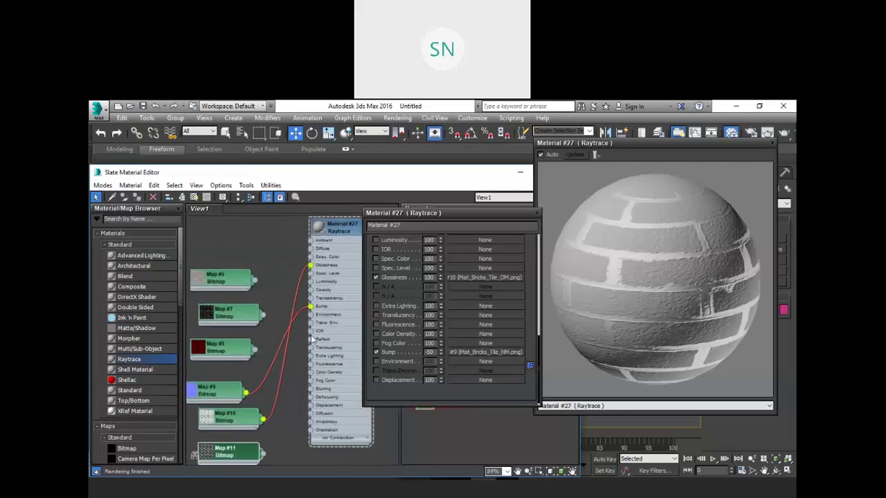
scroll(311, 339, "up", 2)
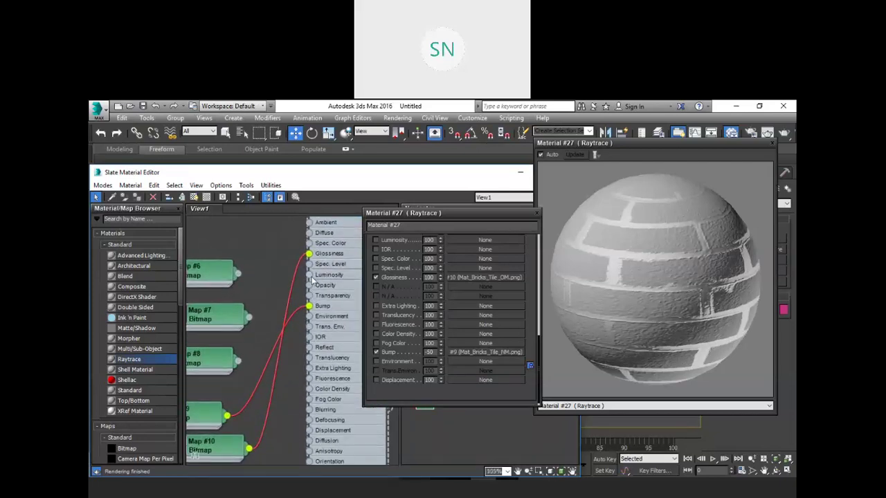
scroll(243, 349, "down", 3)
left_click_drag(293, 297, 292, 293)
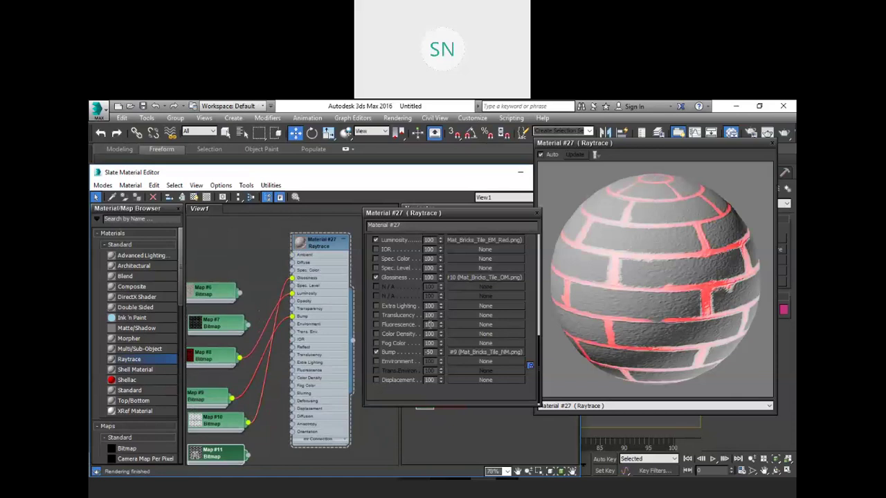
left_click(441, 278)
left_click_drag(442, 277, 446, 308)
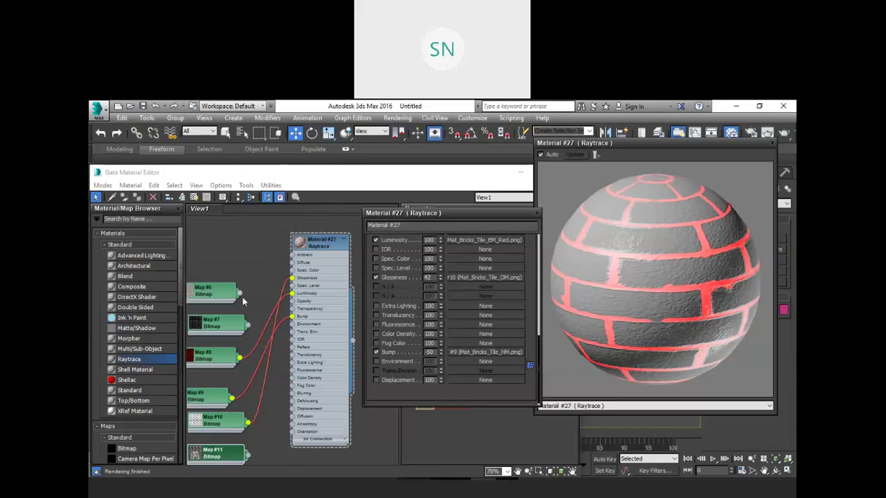
- Connect Map #6 to the Raytrace Diffuse input and close the Slate Material Editor
left_click_drag(240, 293, 292, 264)
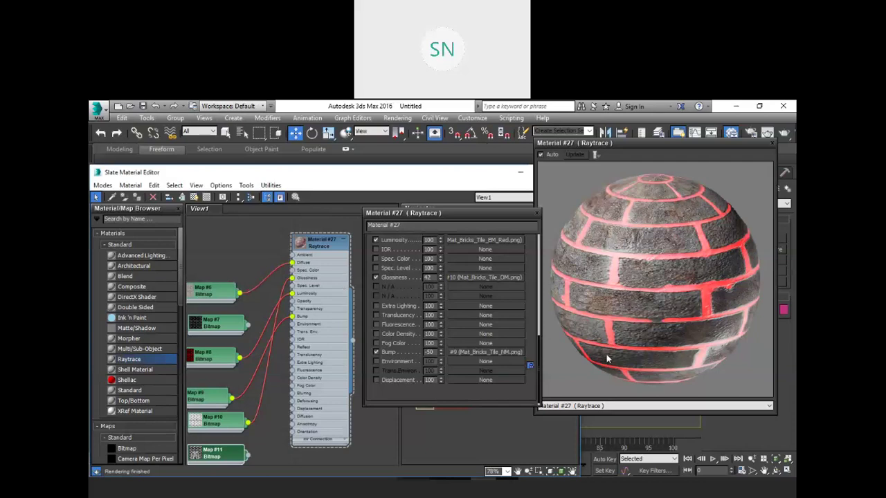
left_click(256, 246)
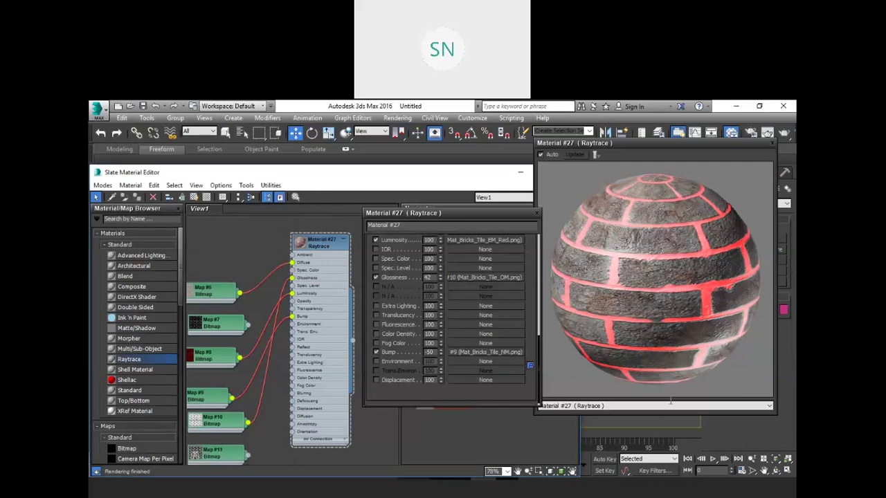
left_click(675, 384)
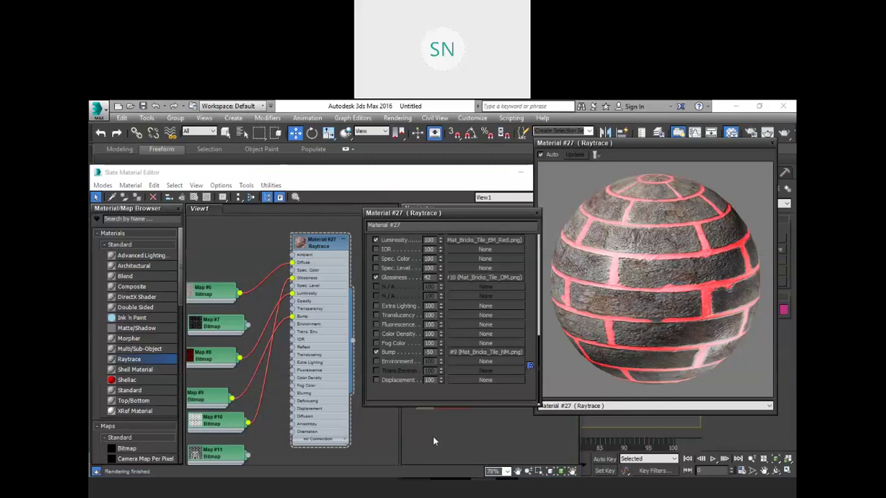
left_click(423, 178)
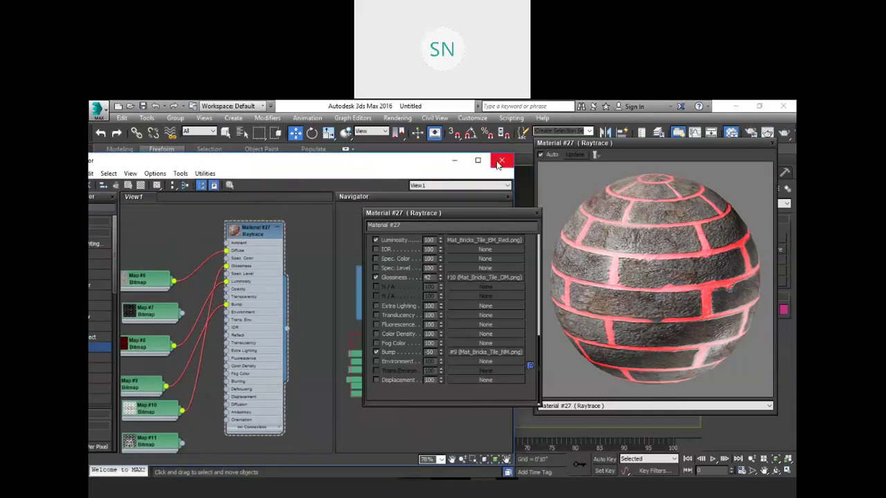
left_click(503, 162)
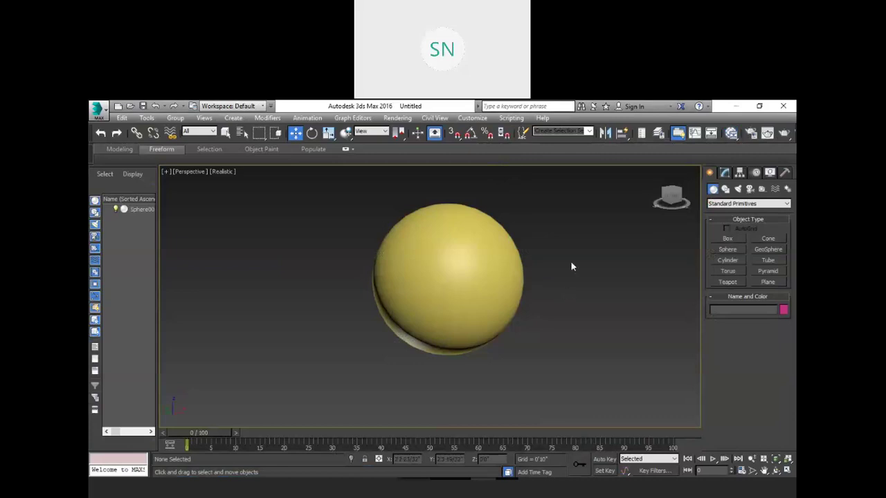